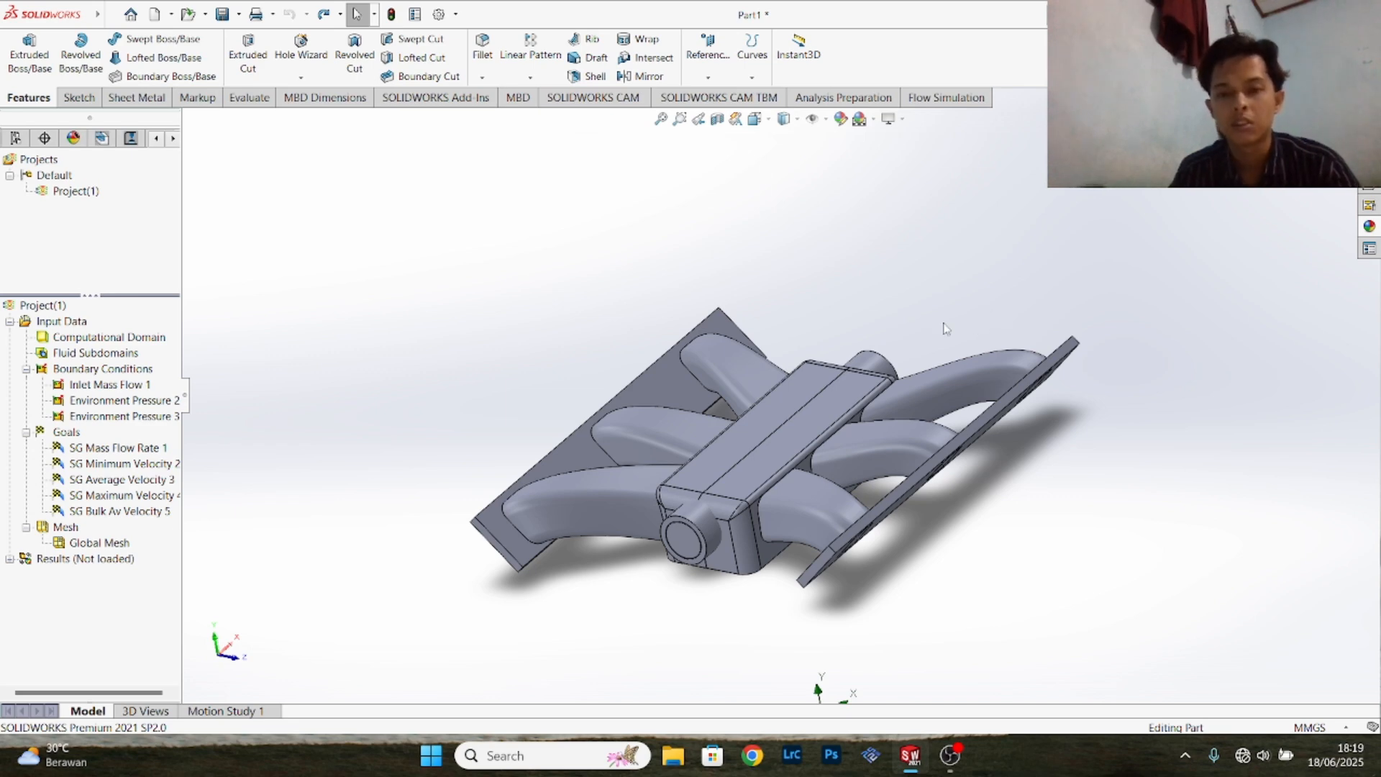
{"action": "scroll", "coordinate": [808, 325], "scroll_direction": "down", "scroll_amount": 3}
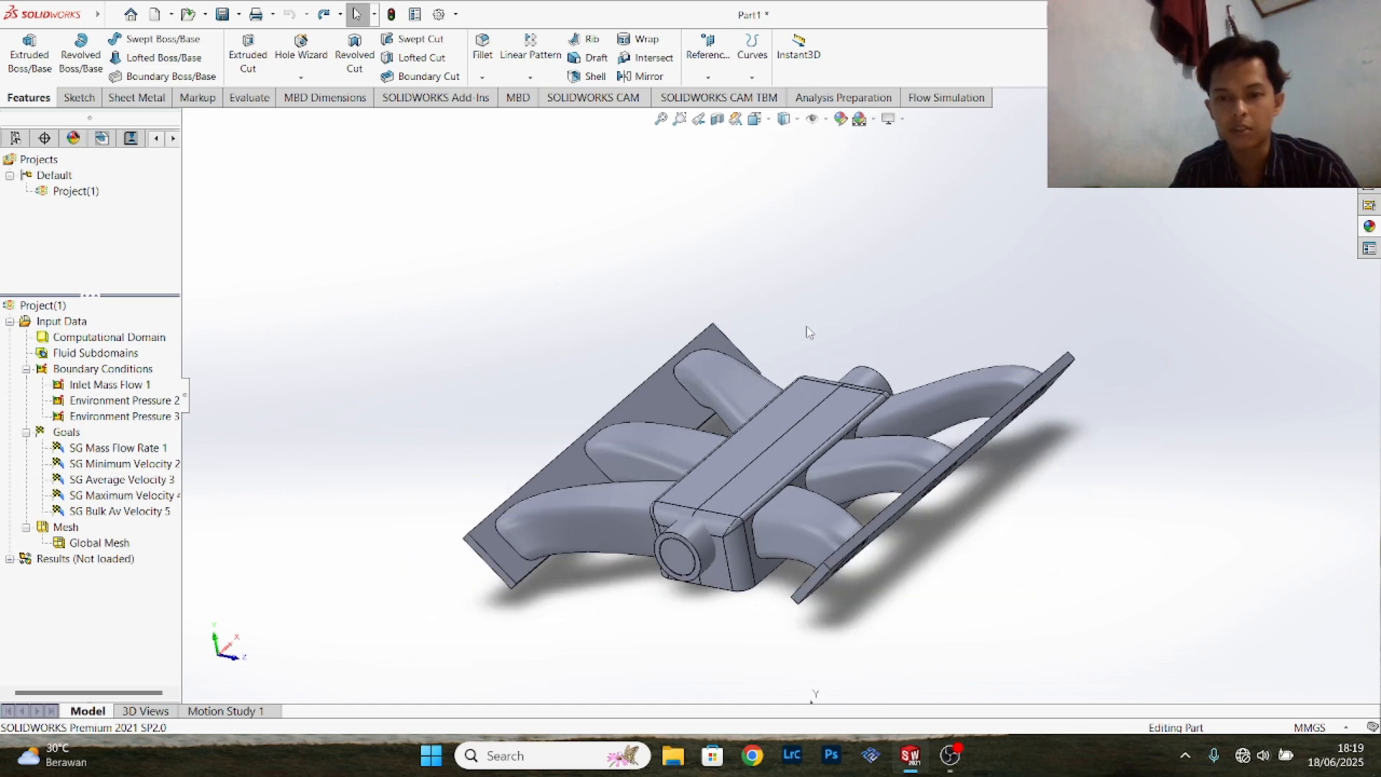
{"action": "scroll", "coordinate": [990, 325], "scroll_direction": "up", "scroll_amount": 3}
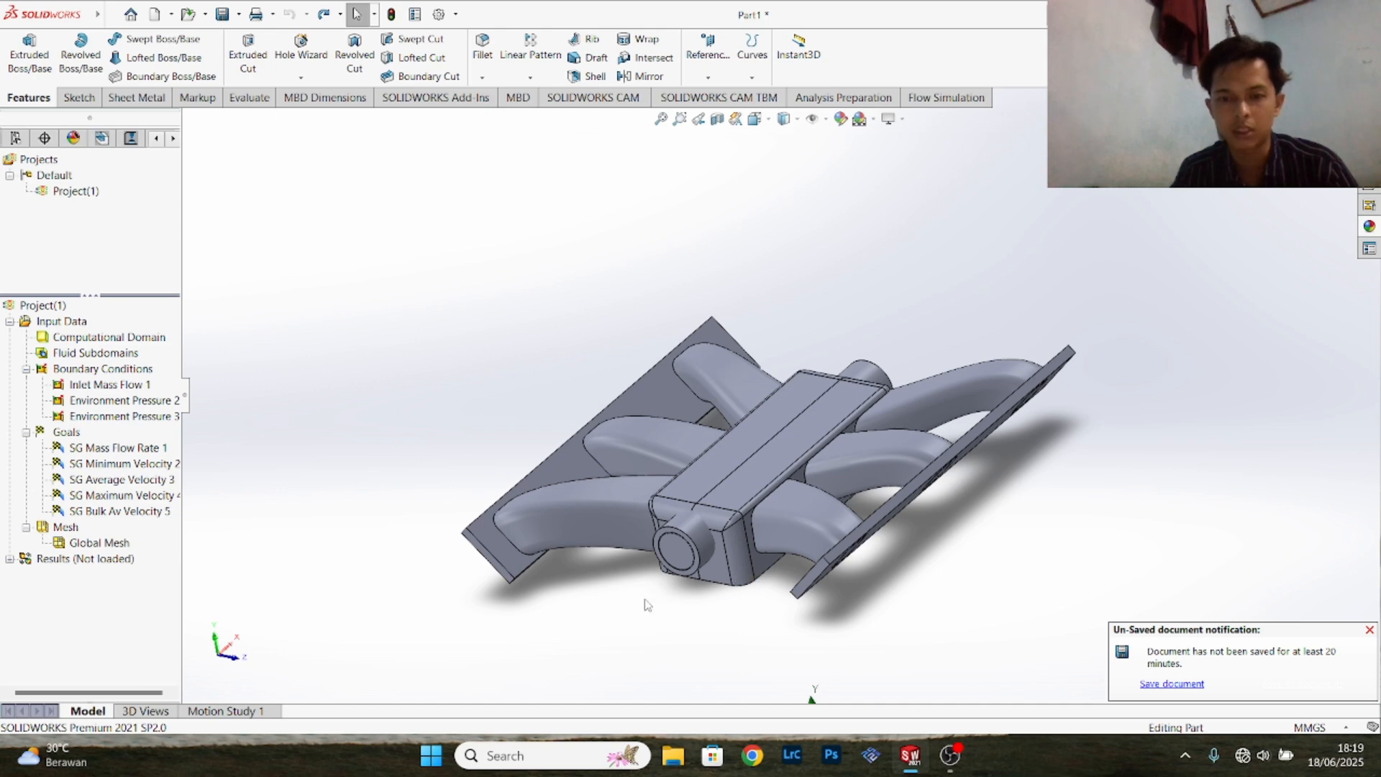
{"action": "scroll", "coordinate": [632, 608], "scroll_direction": "down", "scroll_amount": 2}
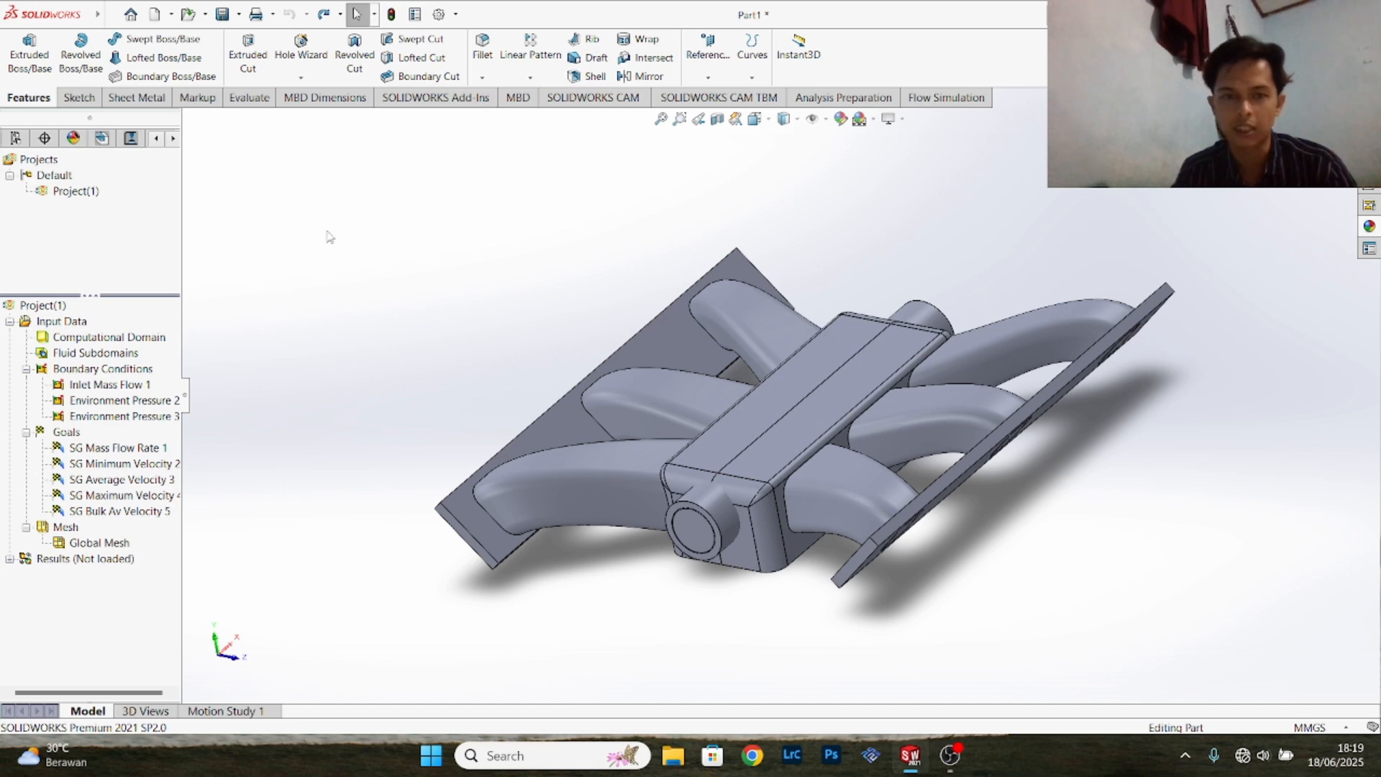
- Create a new part document and open a sketch on the Front Plane
{"action": "left_click", "coordinate": [154, 14]}
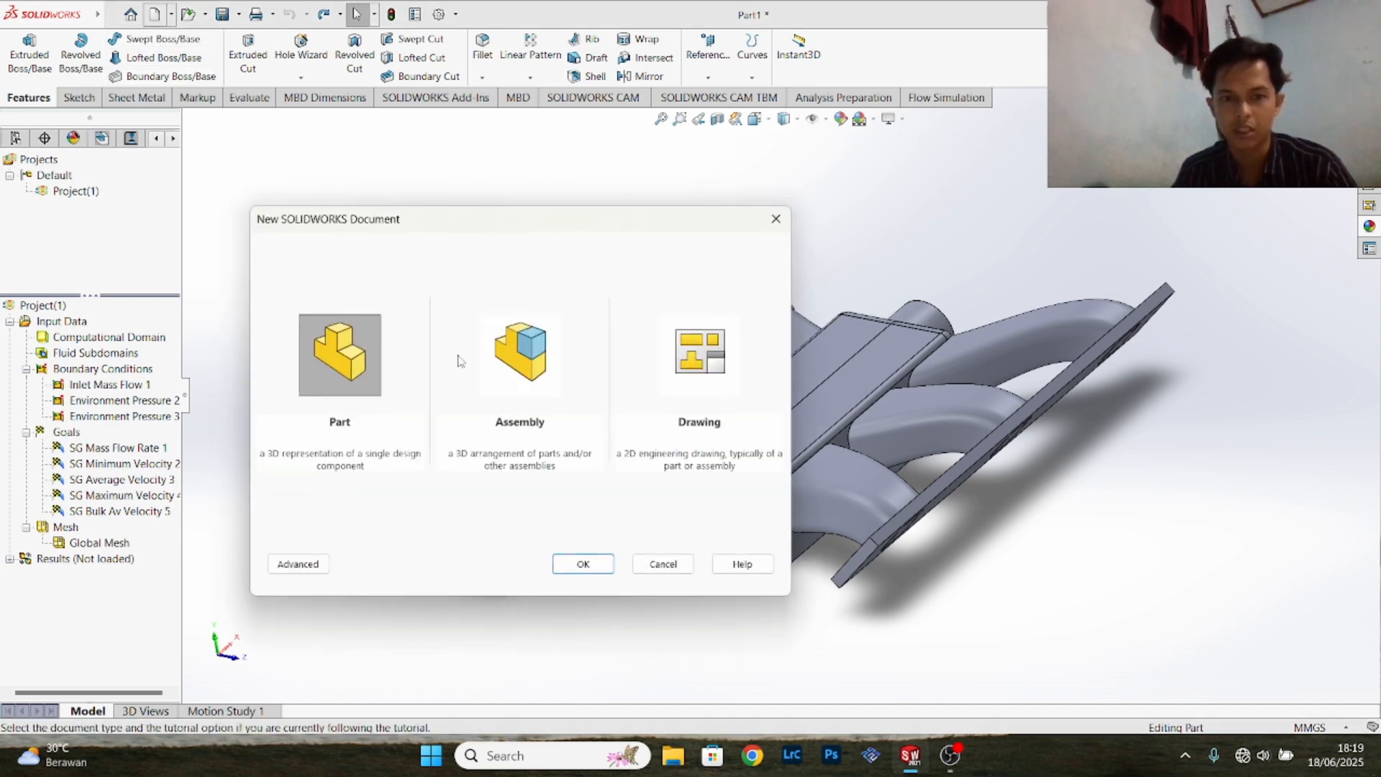
{"action": "left_click", "coordinate": [582, 565]}
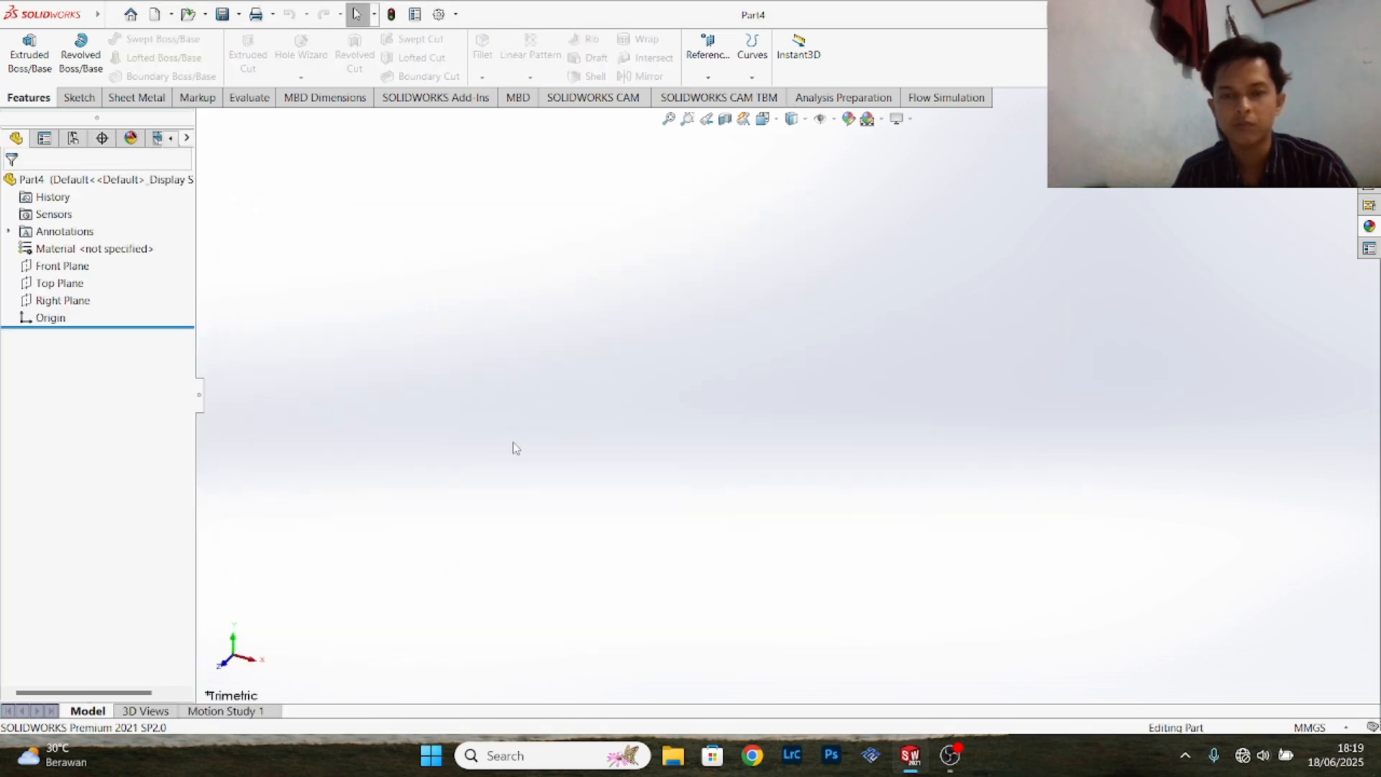
{"action": "left_click", "coordinate": [72, 268]}
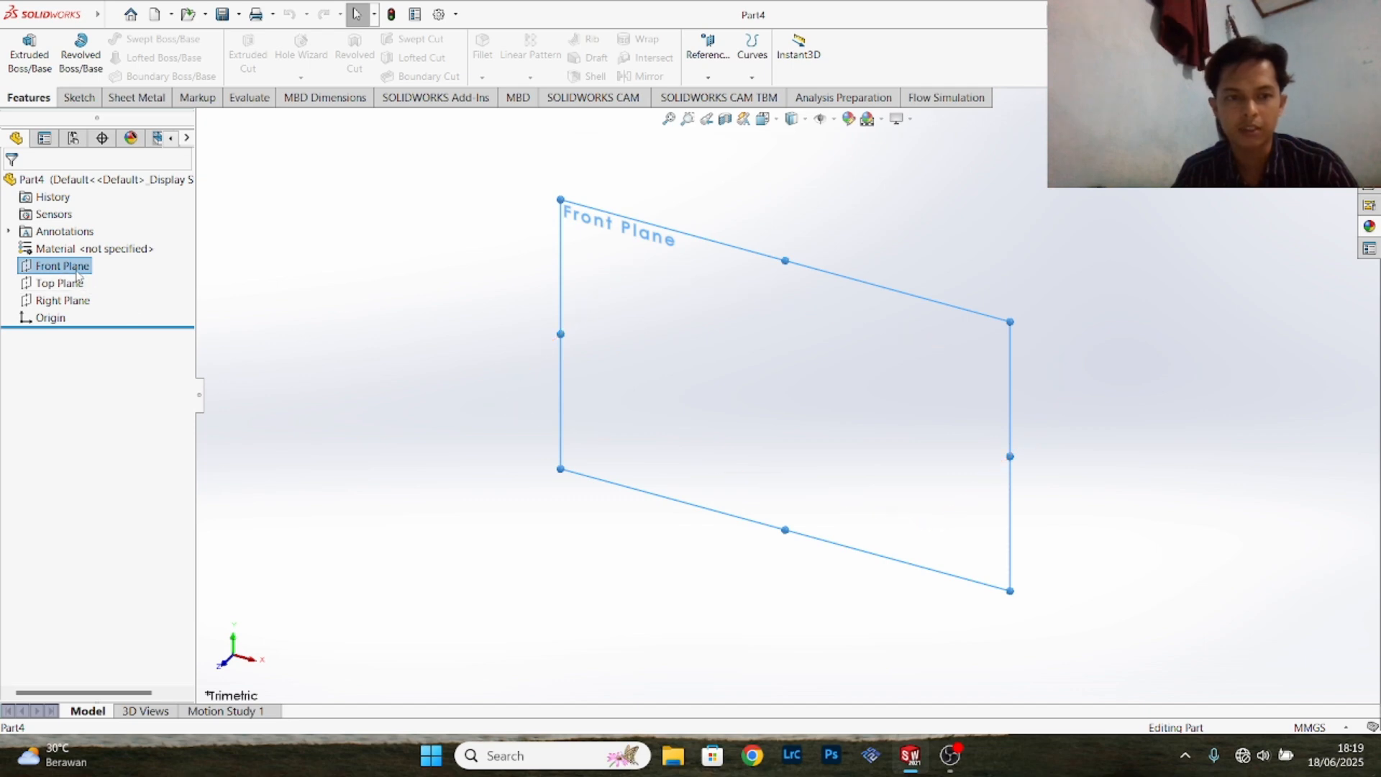
{"action": "left_click", "coordinate": [78, 269]}
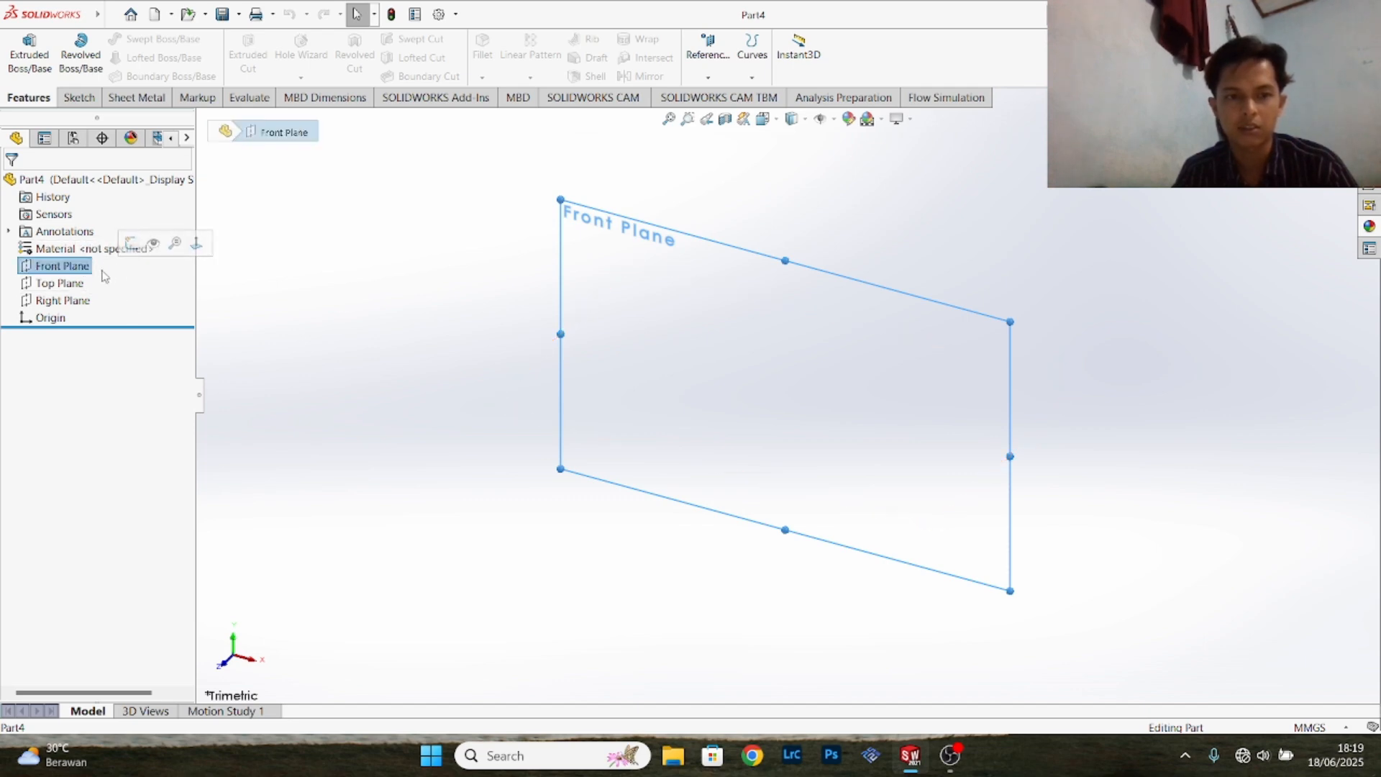
{"action": "key", "text": "Return"}
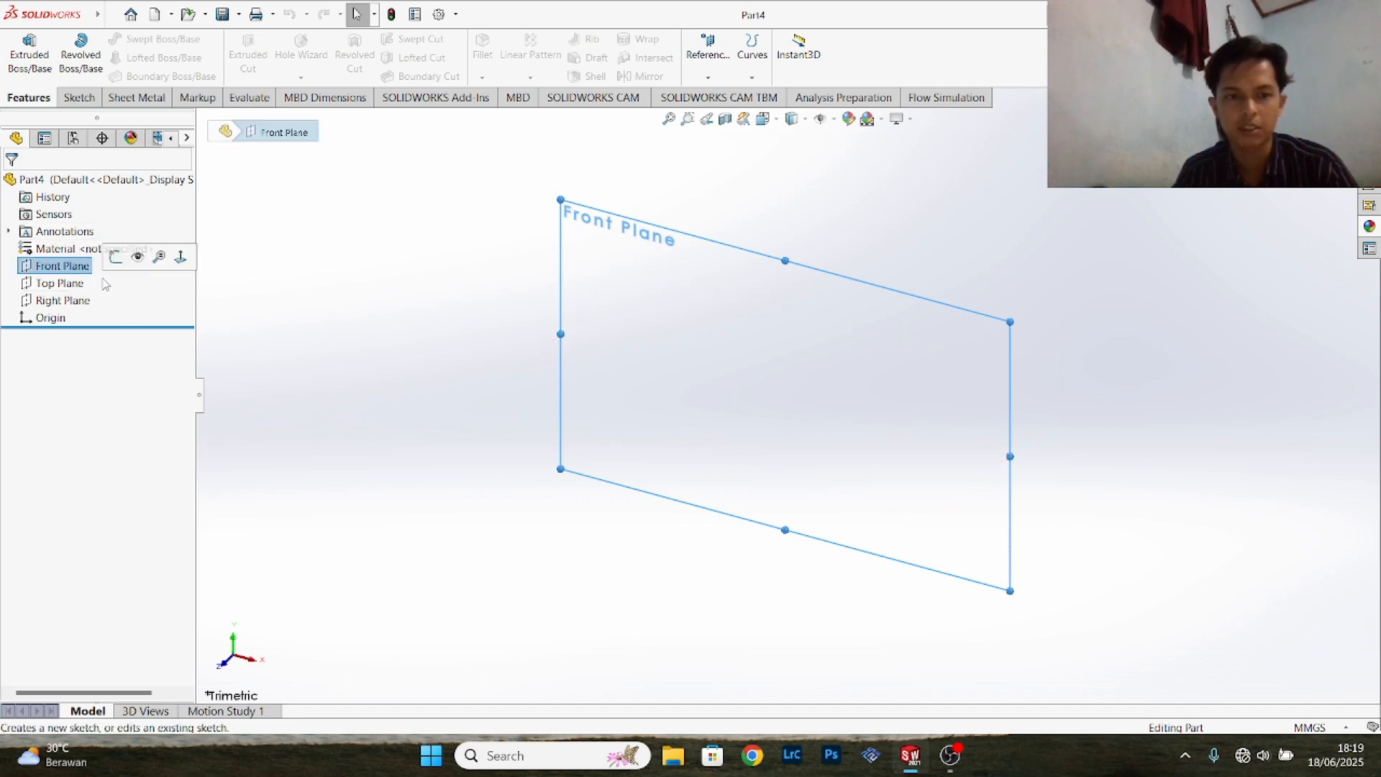
{"action": "left_click", "coordinate": [116, 256]}
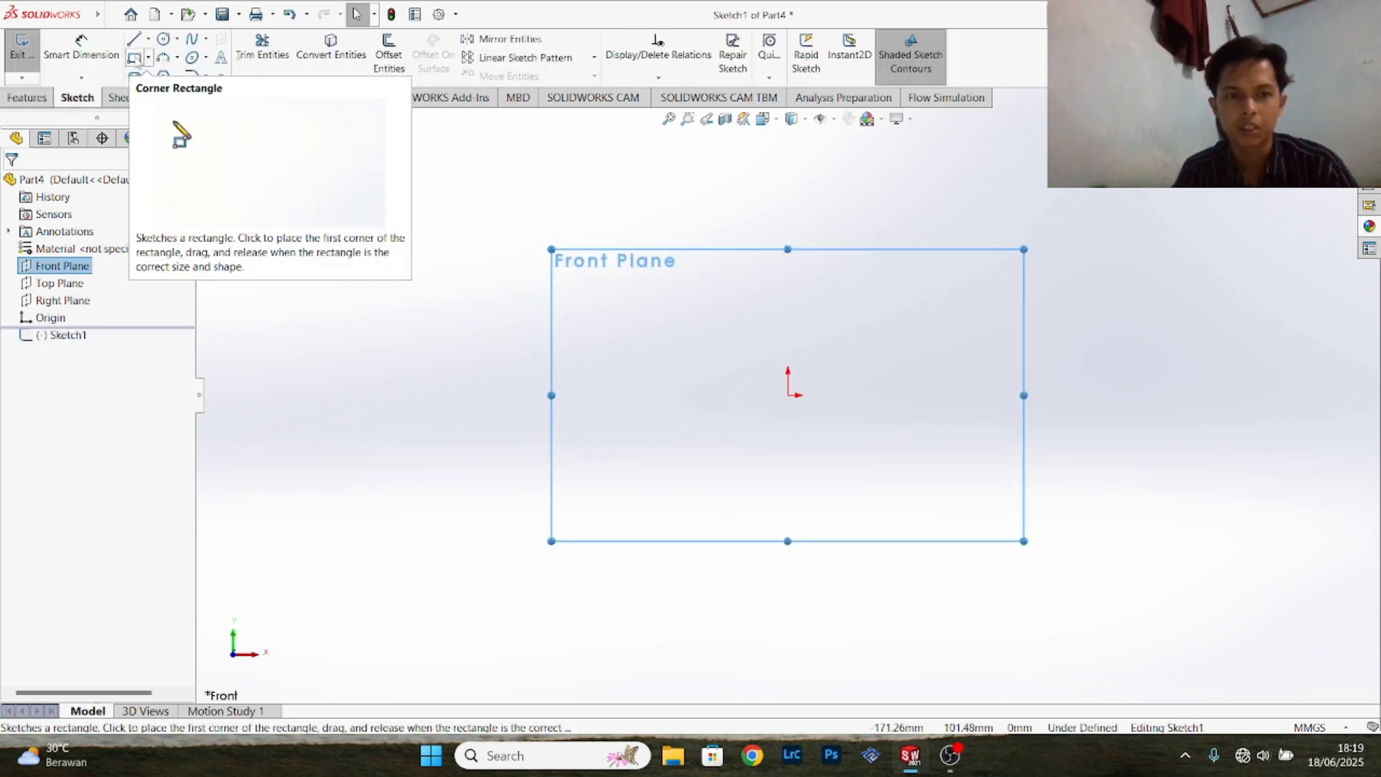
- Sketch a corner rectangle about 172 mm wide and 37 mm high above the origin
{"action": "left_click", "coordinate": [135, 57]}
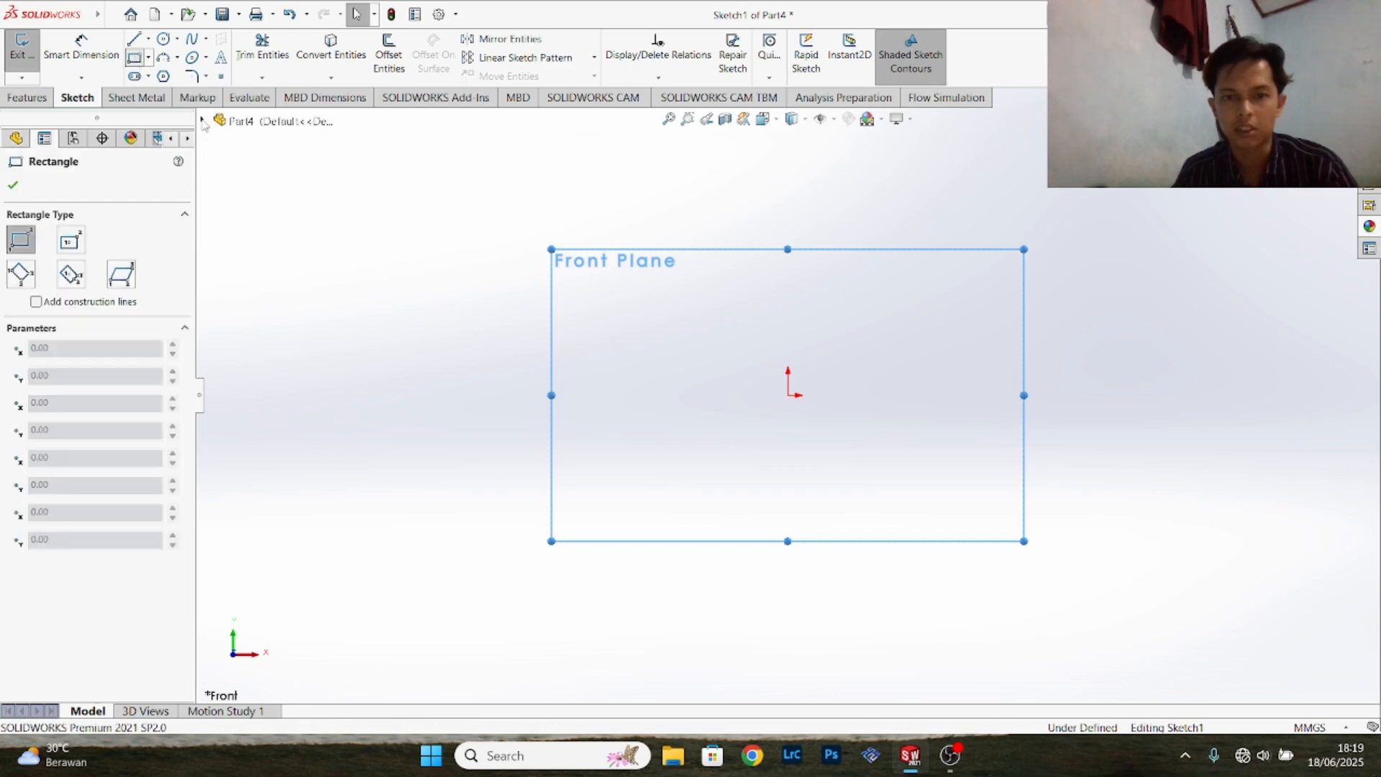
{"action": "left_click", "coordinate": [553, 228]}
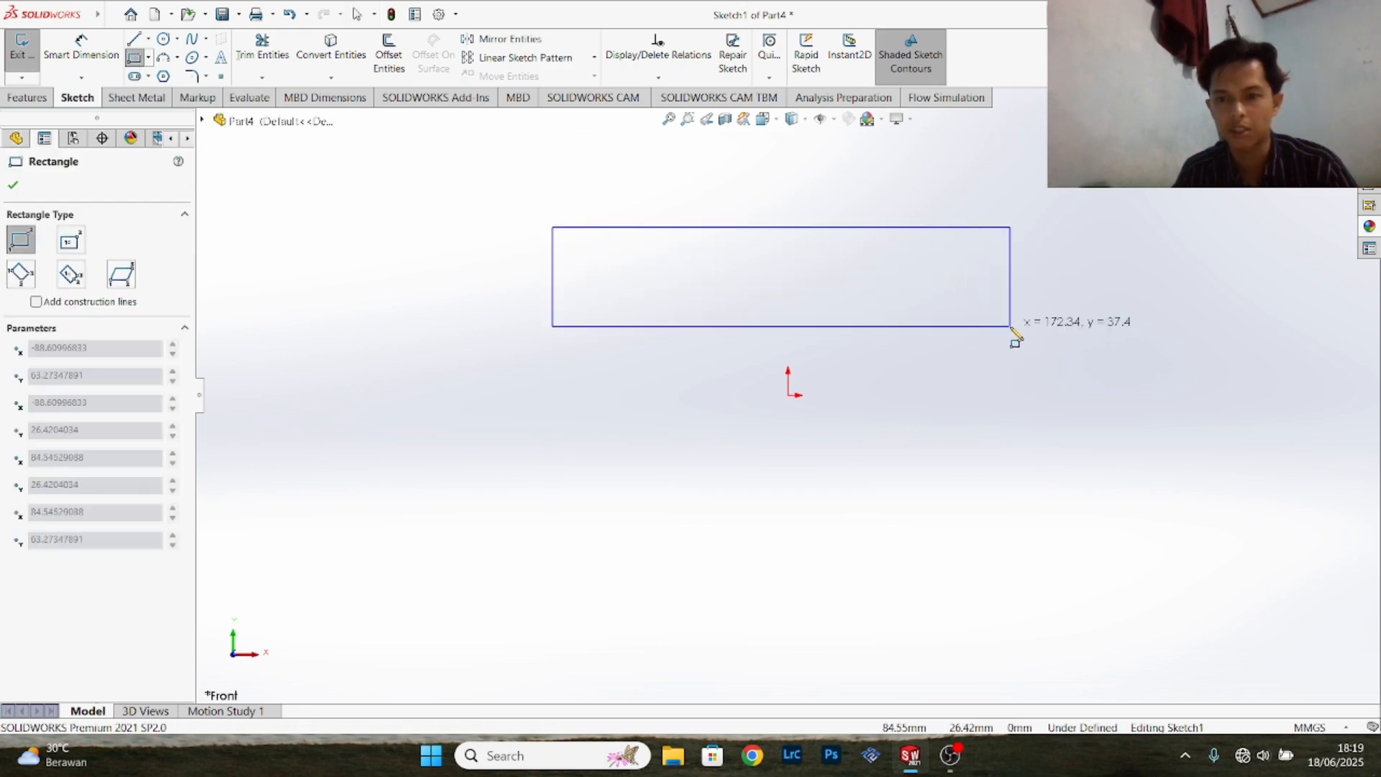
{"action": "left_click", "coordinate": [1011, 326]}
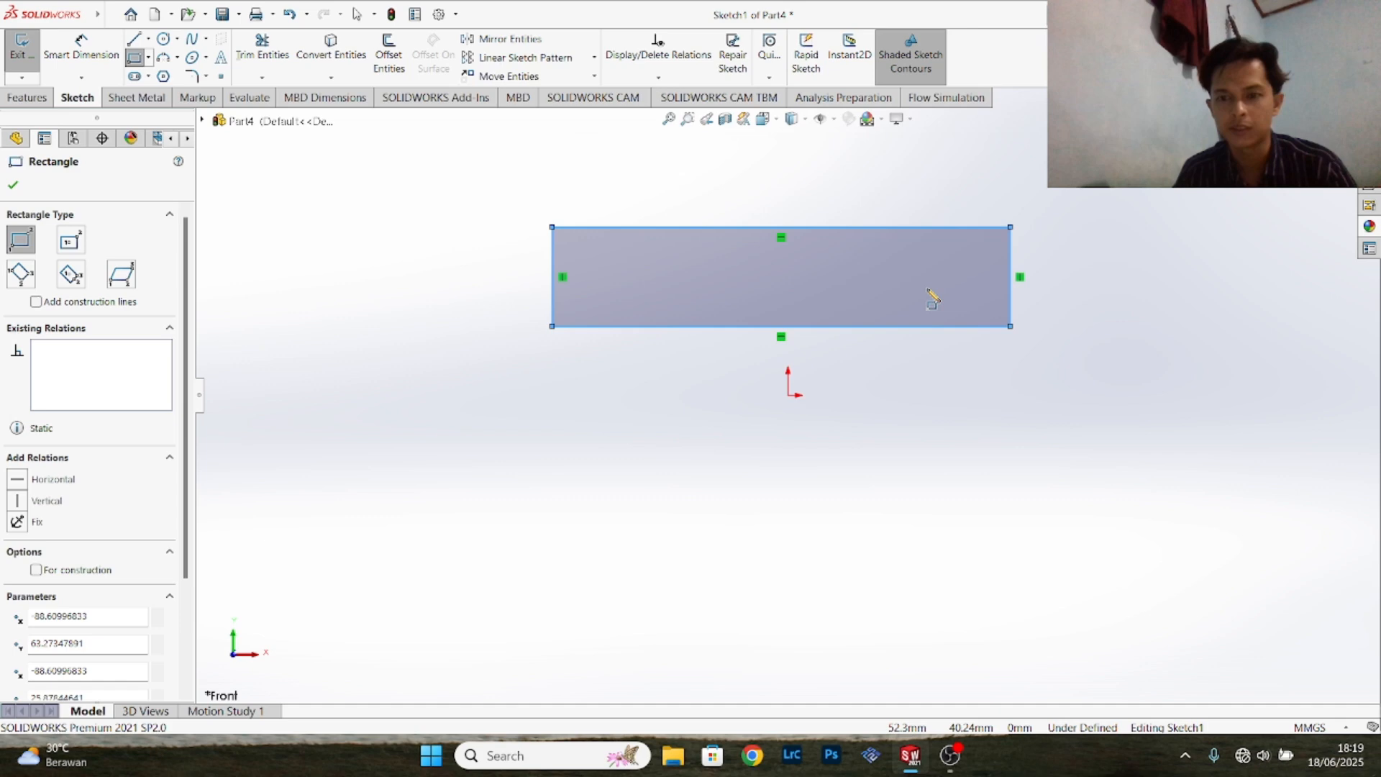
- Dimension the rectangle's upper edge and set its length to 263.53 mm
{"action": "left_click", "coordinate": [81, 47]}
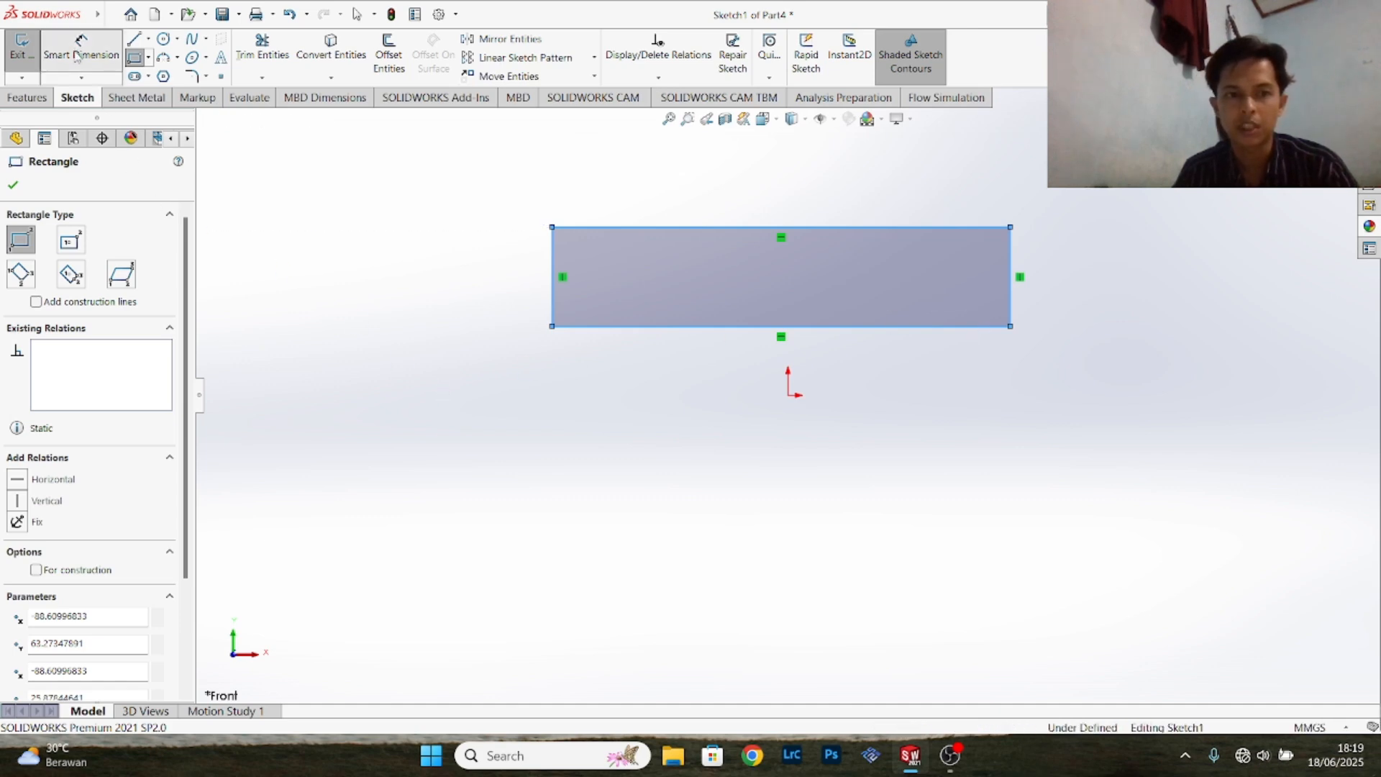
{"action": "left_click", "coordinate": [702, 229]}
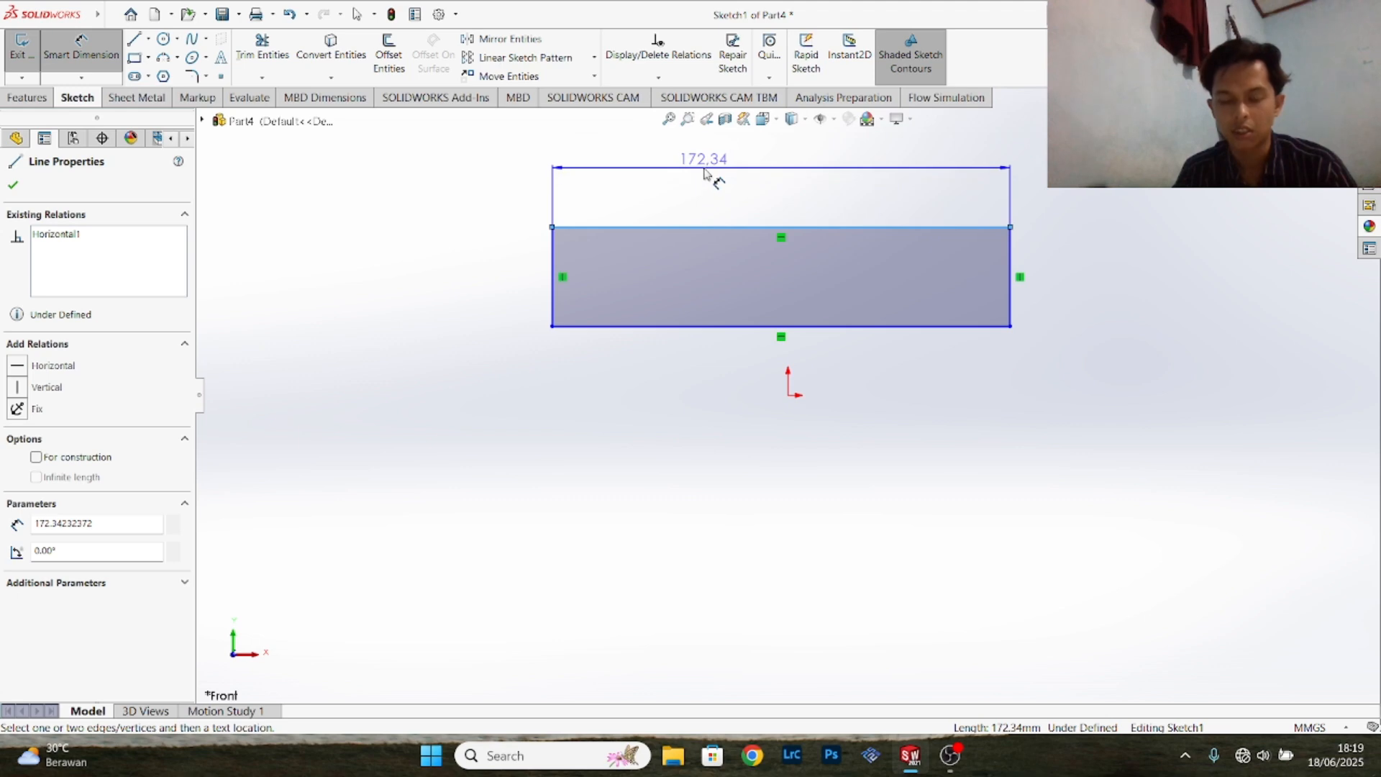
{"action": "left_click", "coordinate": [704, 172]}
{"action": "type", "text": "2"}
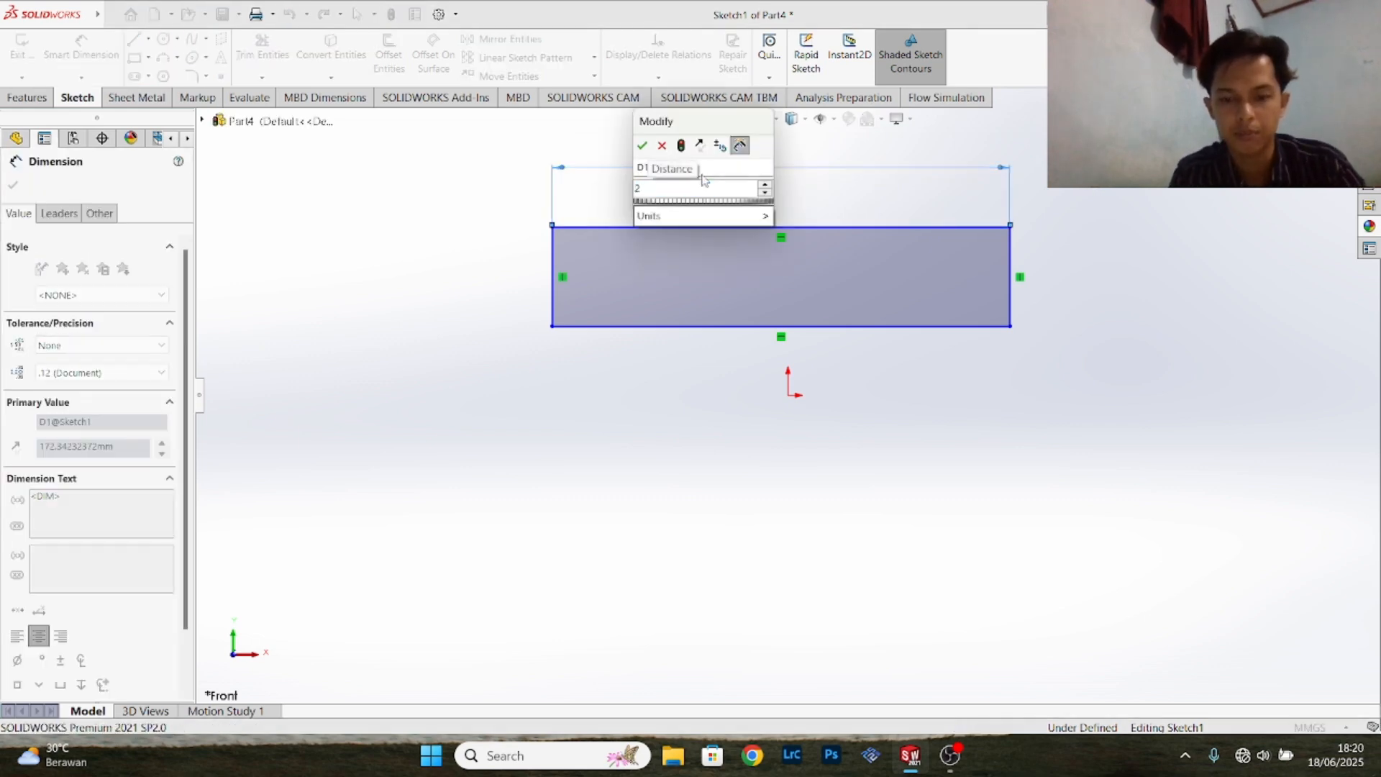
{"action": "type", "text": "63"}
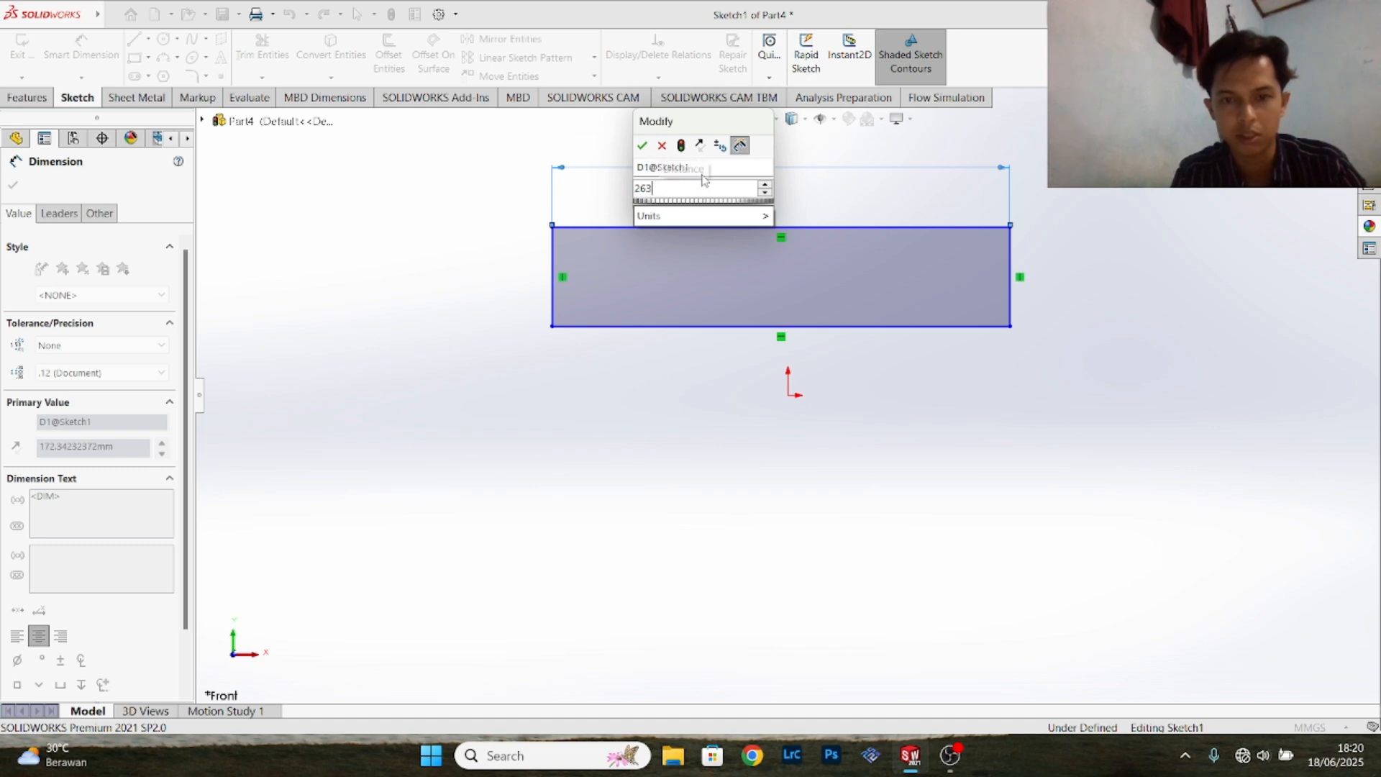
{"action": "type", "text": "."}
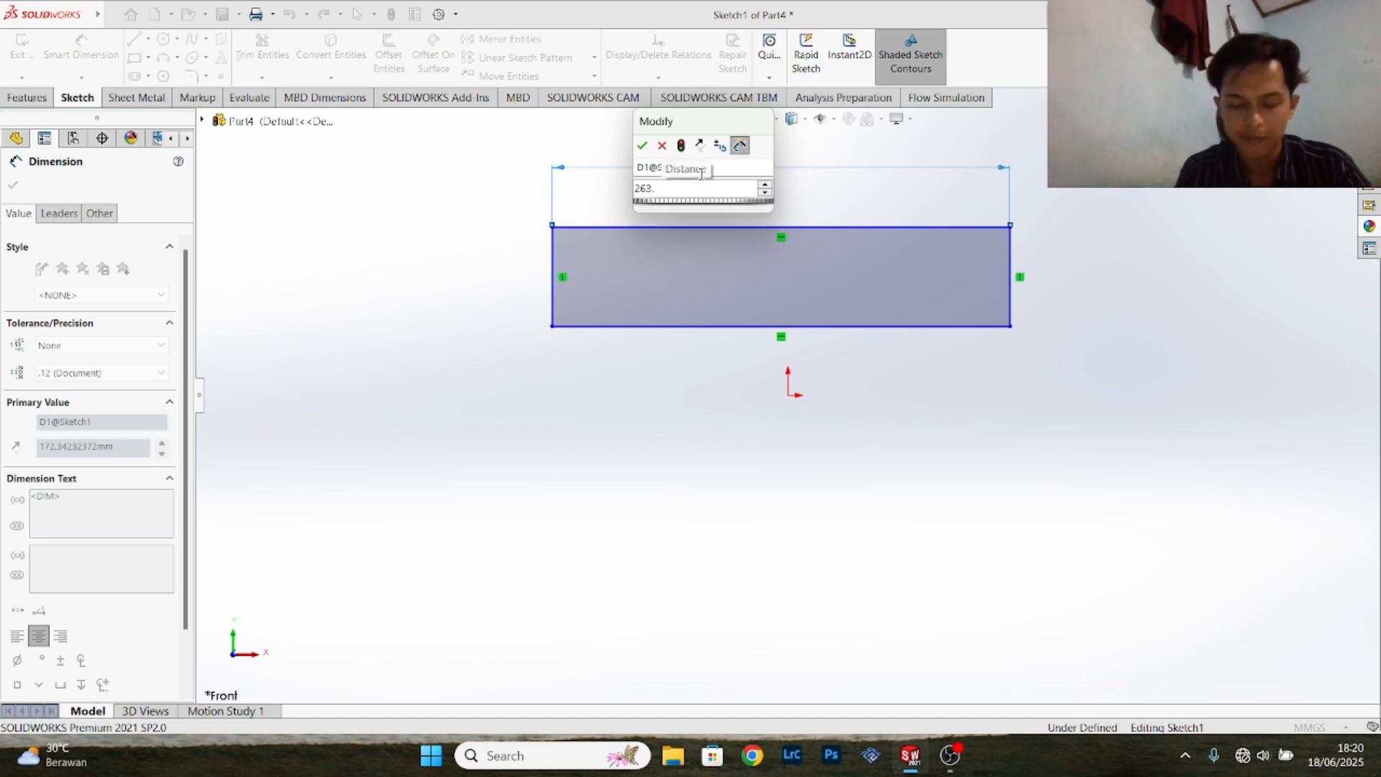
{"action": "type", "text": "53"}
{"action": "key", "text": "Return"}
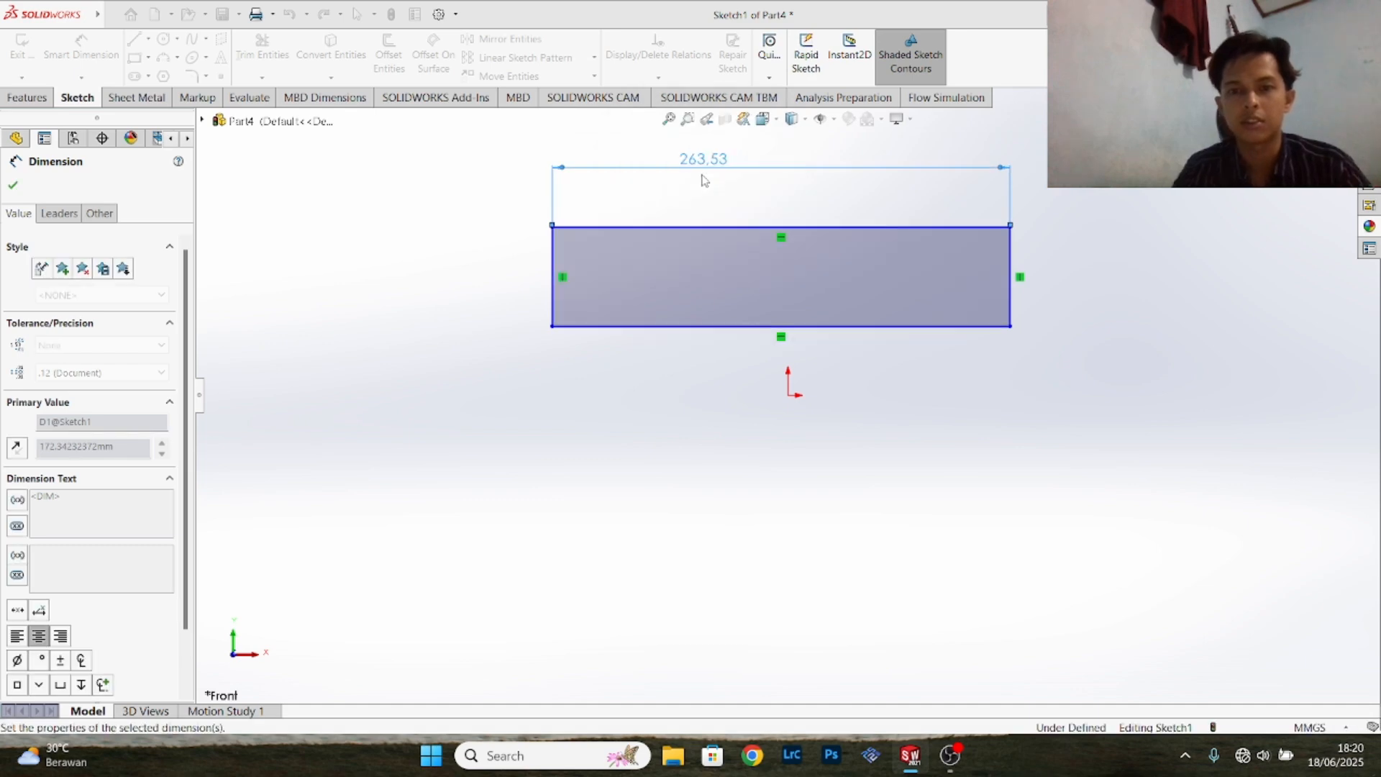
- Dimension the rectangle's left edge and set its height to 71.74 mm
{"action": "left_click", "coordinate": [554, 288]}
{"action": "left_click", "coordinate": [493, 284]}
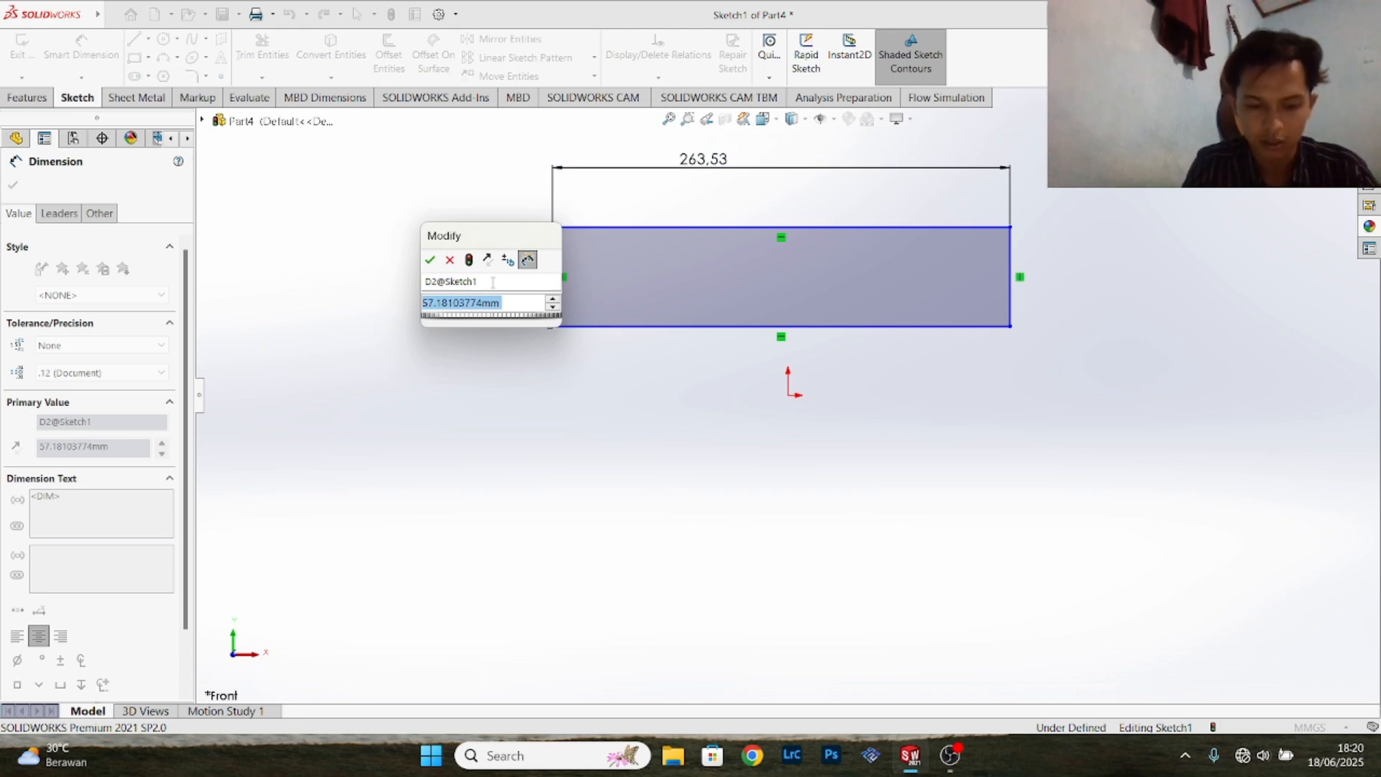
{"action": "type", "text": "71.7"}
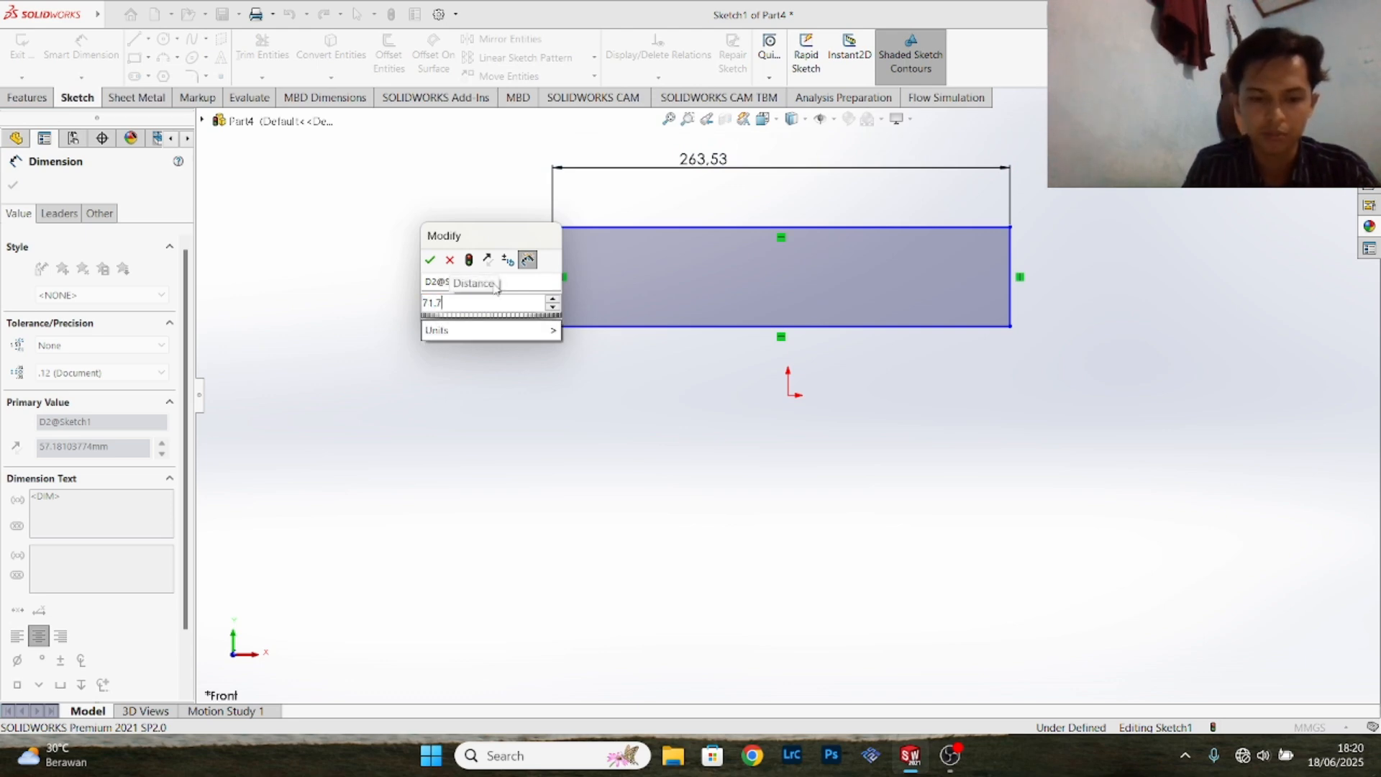
{"action": "type", "text": "4"}
{"action": "key", "text": "Return"}
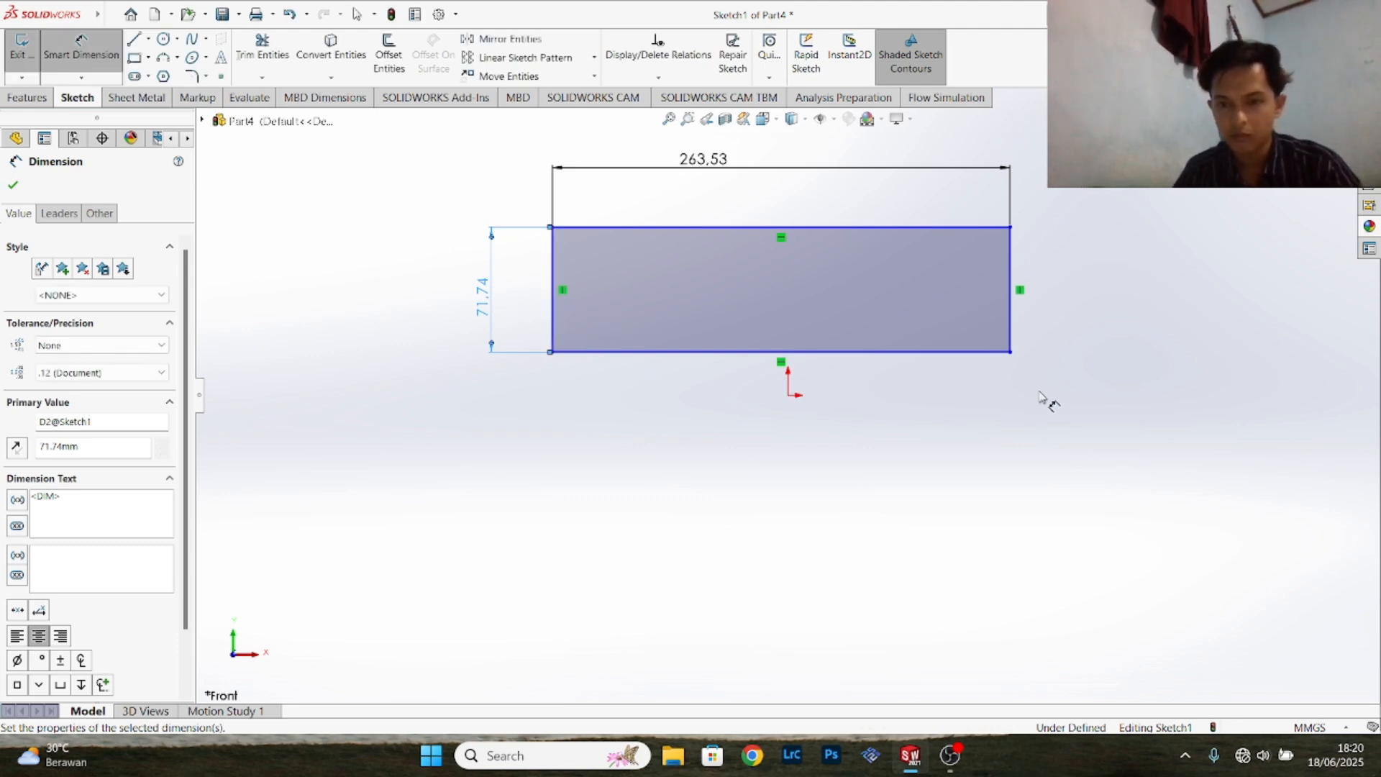
- Set the vertical distance between the rectangle's lower edge and the origin to 230.88 mm and reposition that dimension's text
{"action": "left_click", "coordinate": [998, 352]}
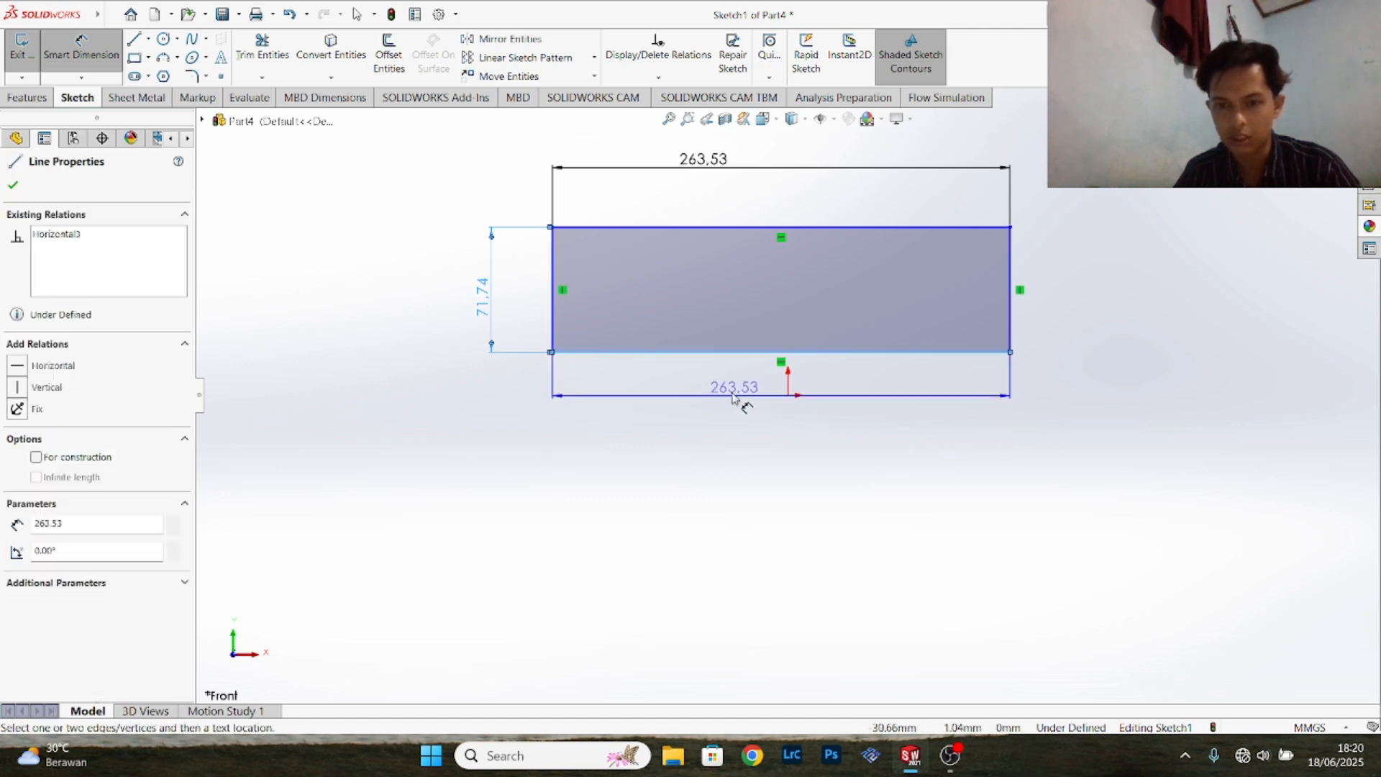
{"action": "left_click", "coordinate": [788, 395]}
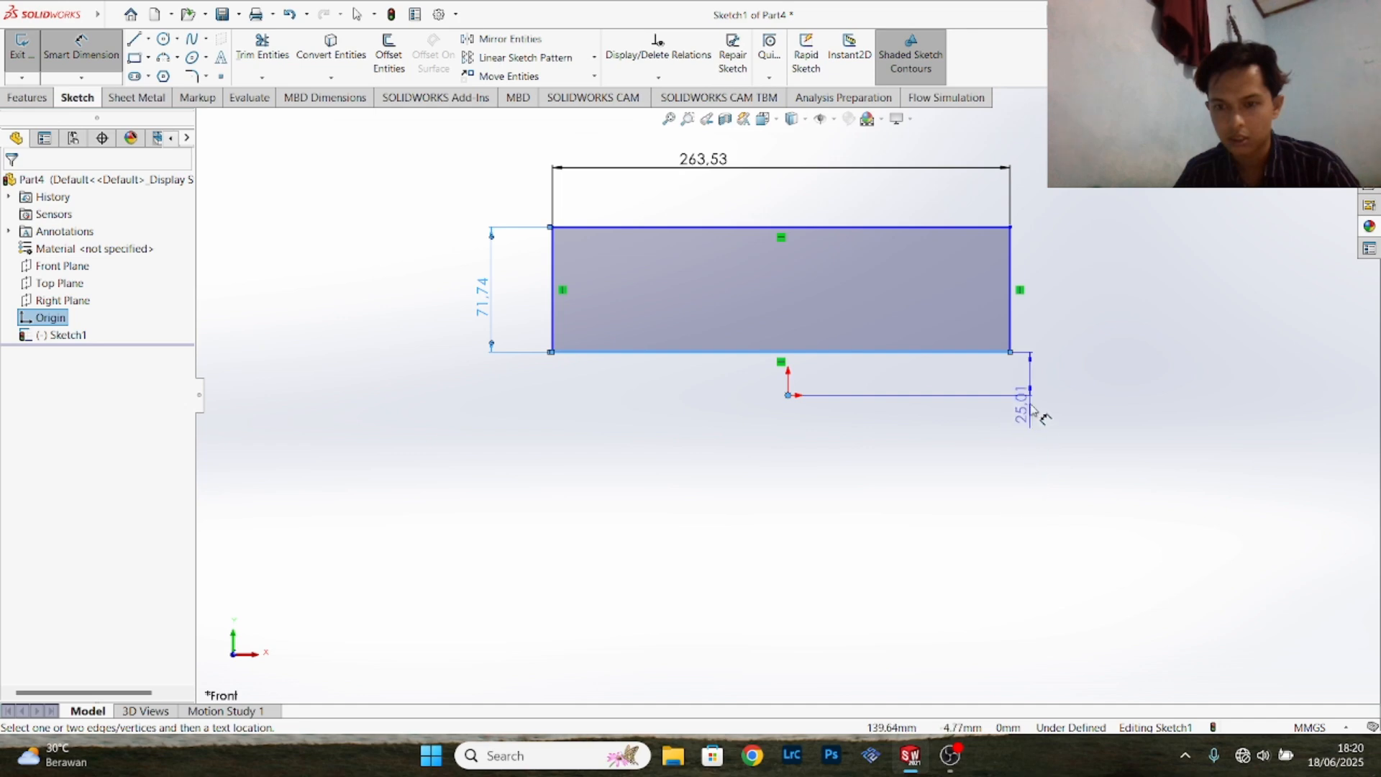
{"action": "left_click", "coordinate": [1047, 446]}
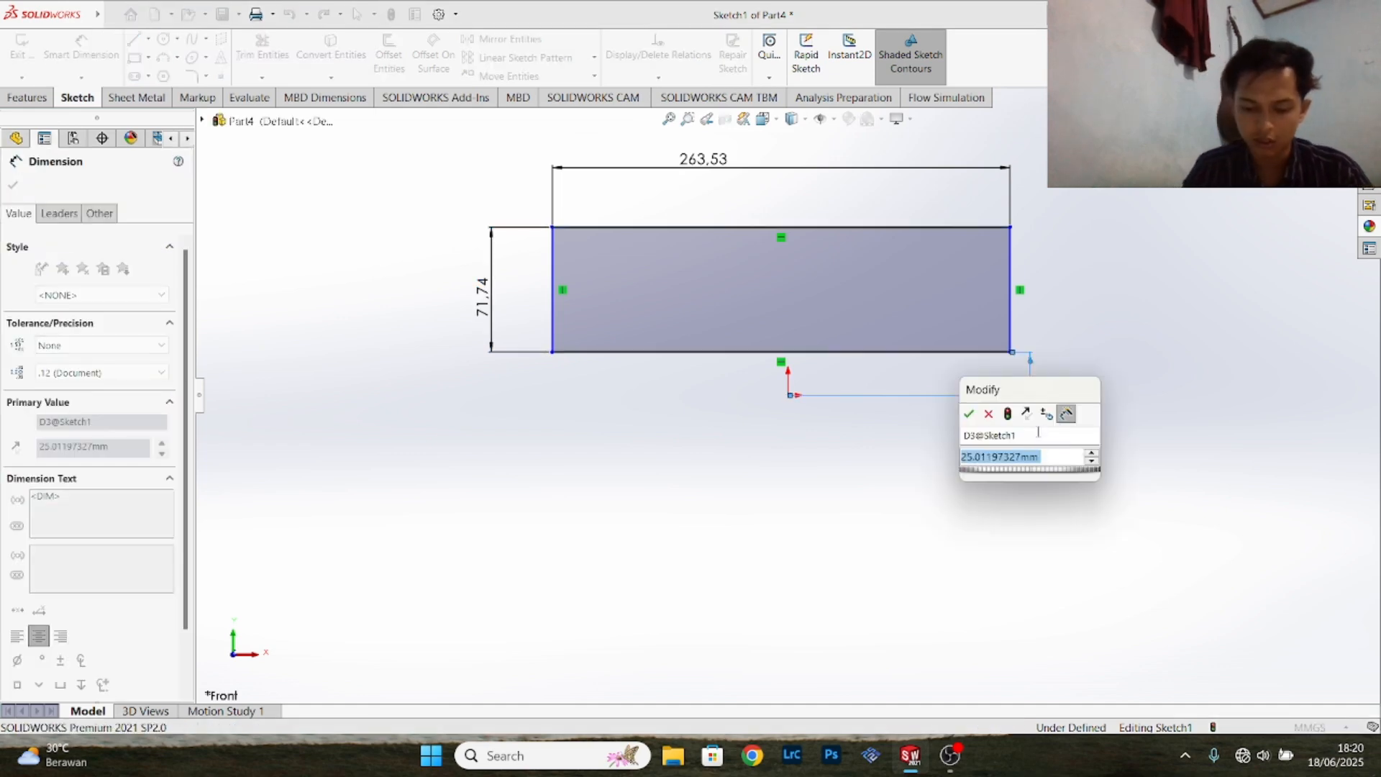
{"action": "type", "text": "230"}
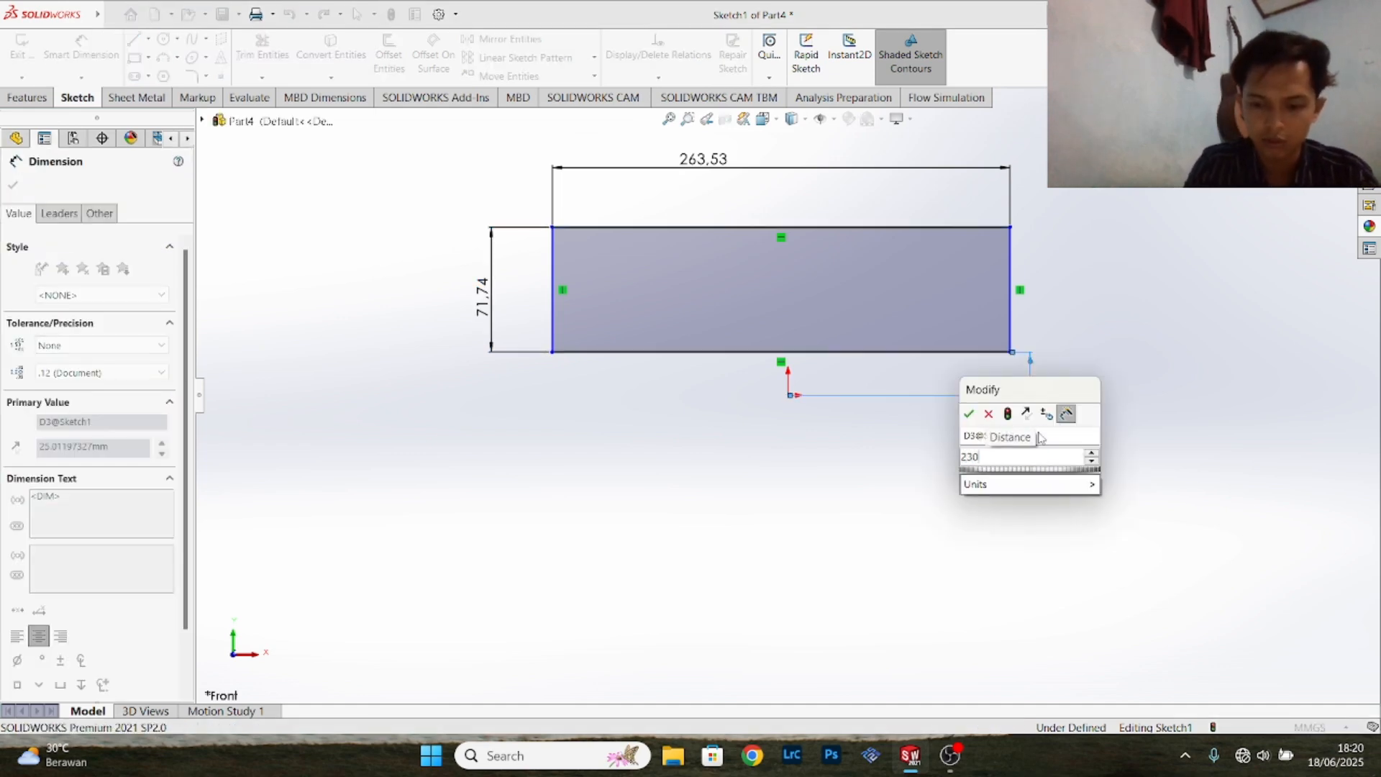
{"action": "type", "text": ".88"}
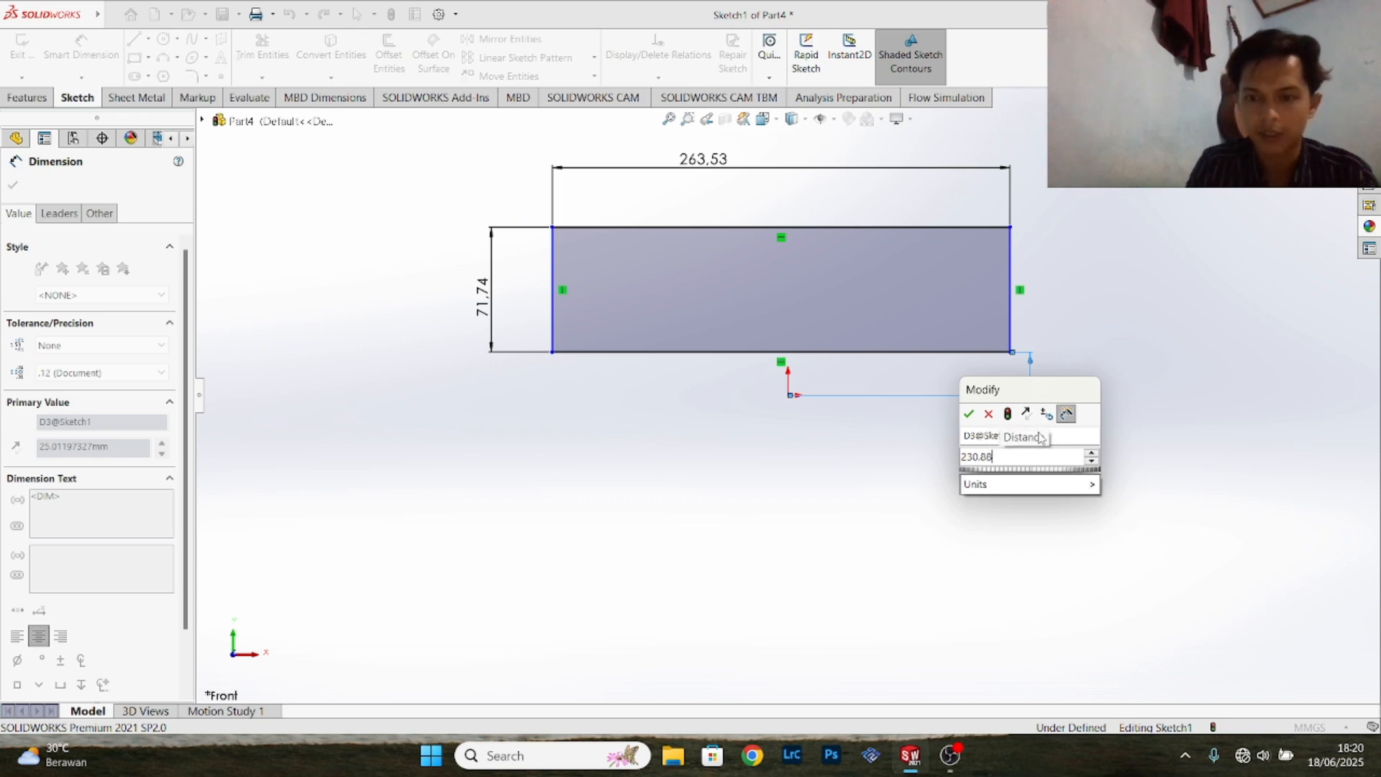
{"action": "key", "text": "Return"}
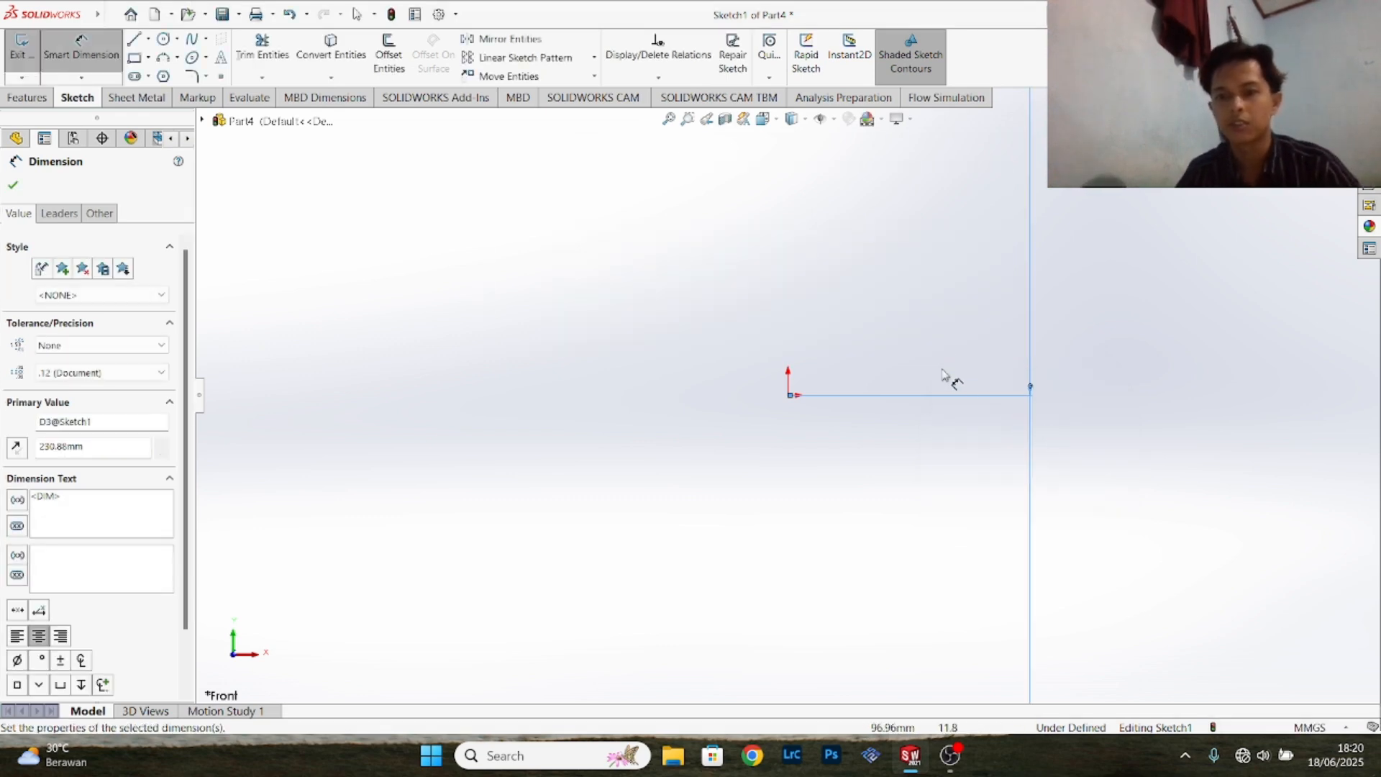
{"action": "scroll", "coordinate": [937, 337], "scroll_direction": "up", "scroll_amount": 6}
{"action": "left_click_drag", "start_coordinate": [867, 536], "coordinate": [874, 275]}
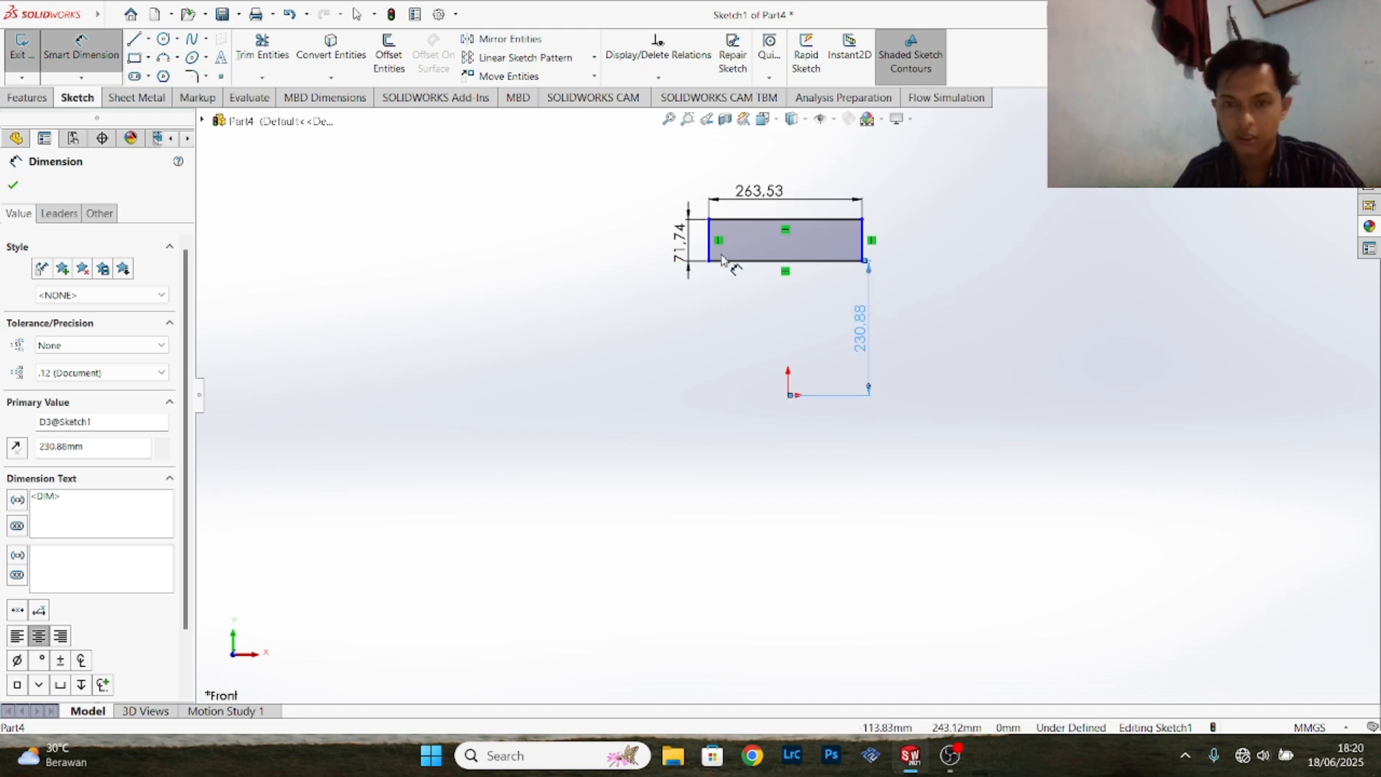
- Set the horizontal distance between the rectangle's left edge and the origin to 123.83 mm
{"action": "left_click", "coordinate": [710, 254]}
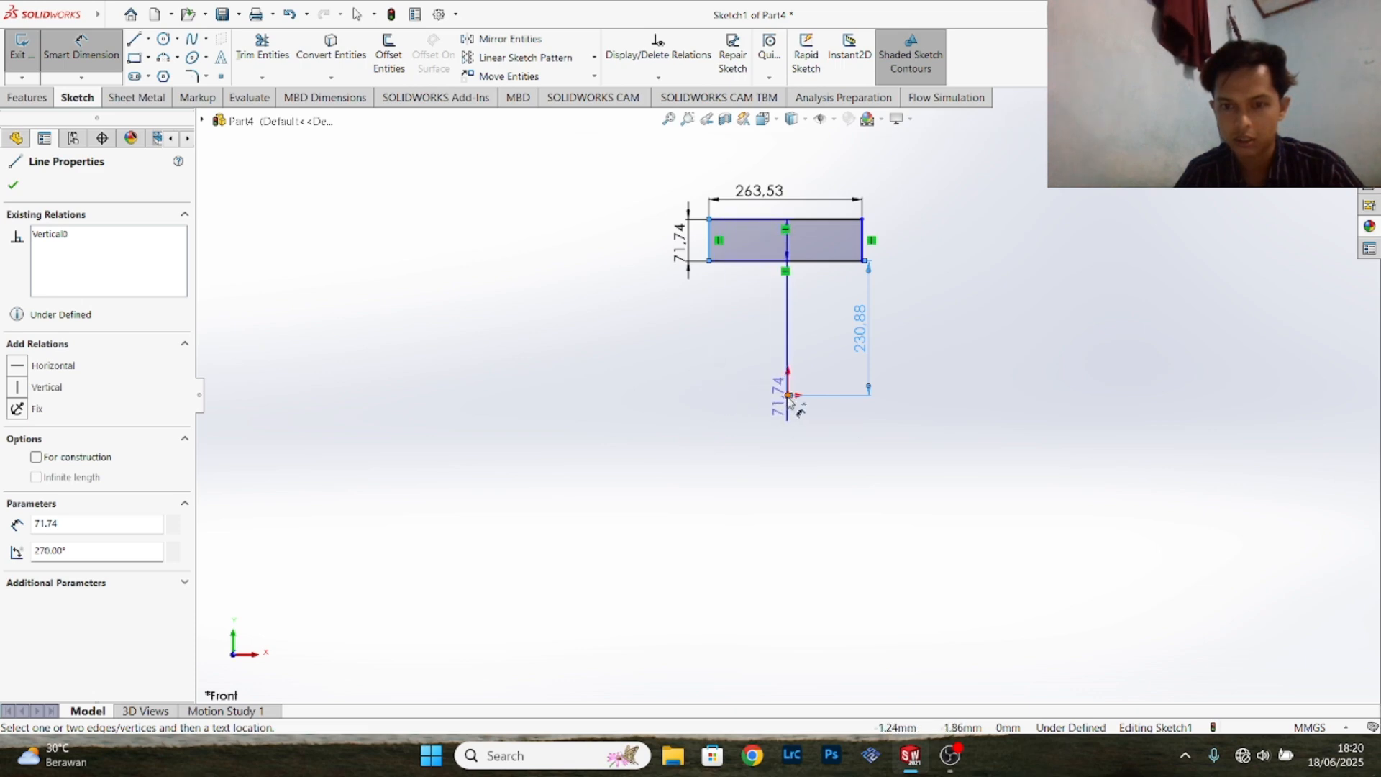
{"action": "left_click", "coordinate": [790, 395]}
{"action": "left_click", "coordinate": [782, 450]}
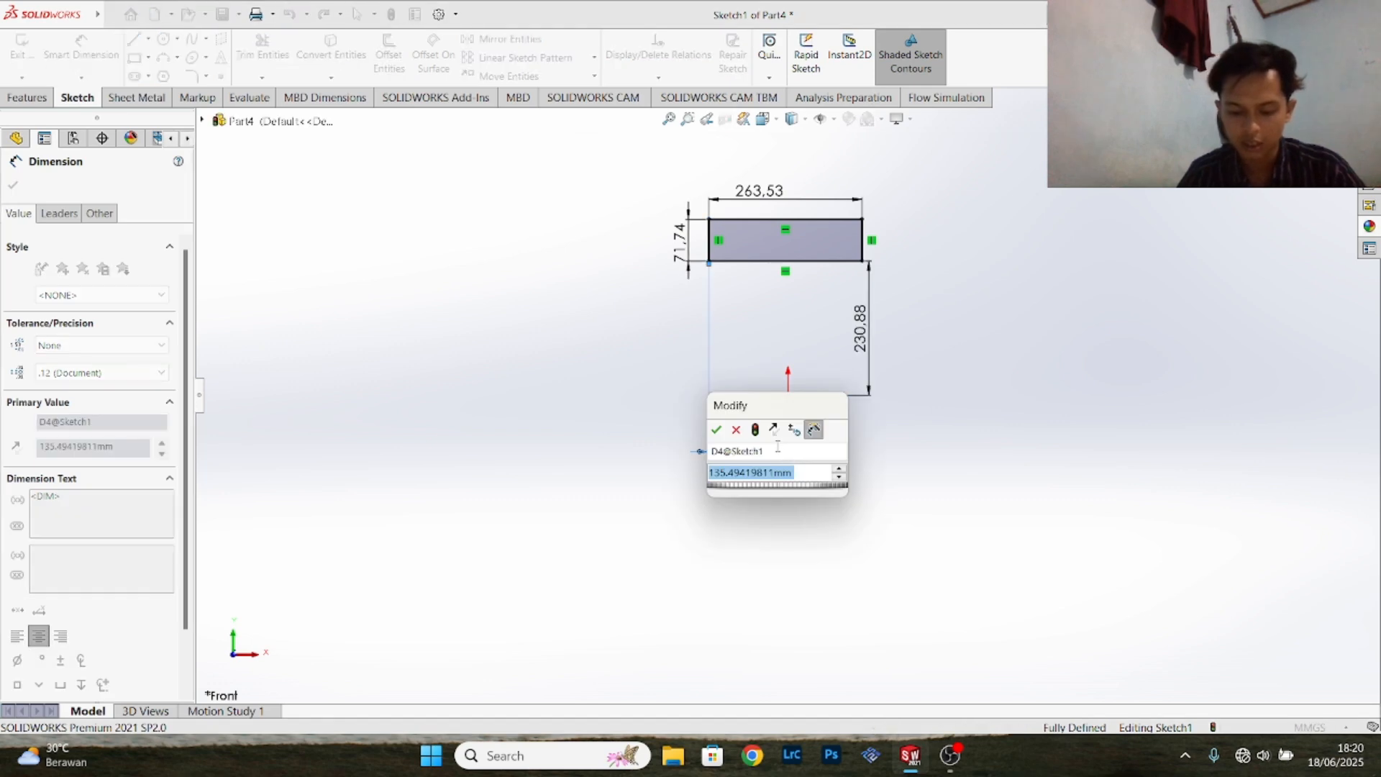
{"action": "type", "text": "123."}
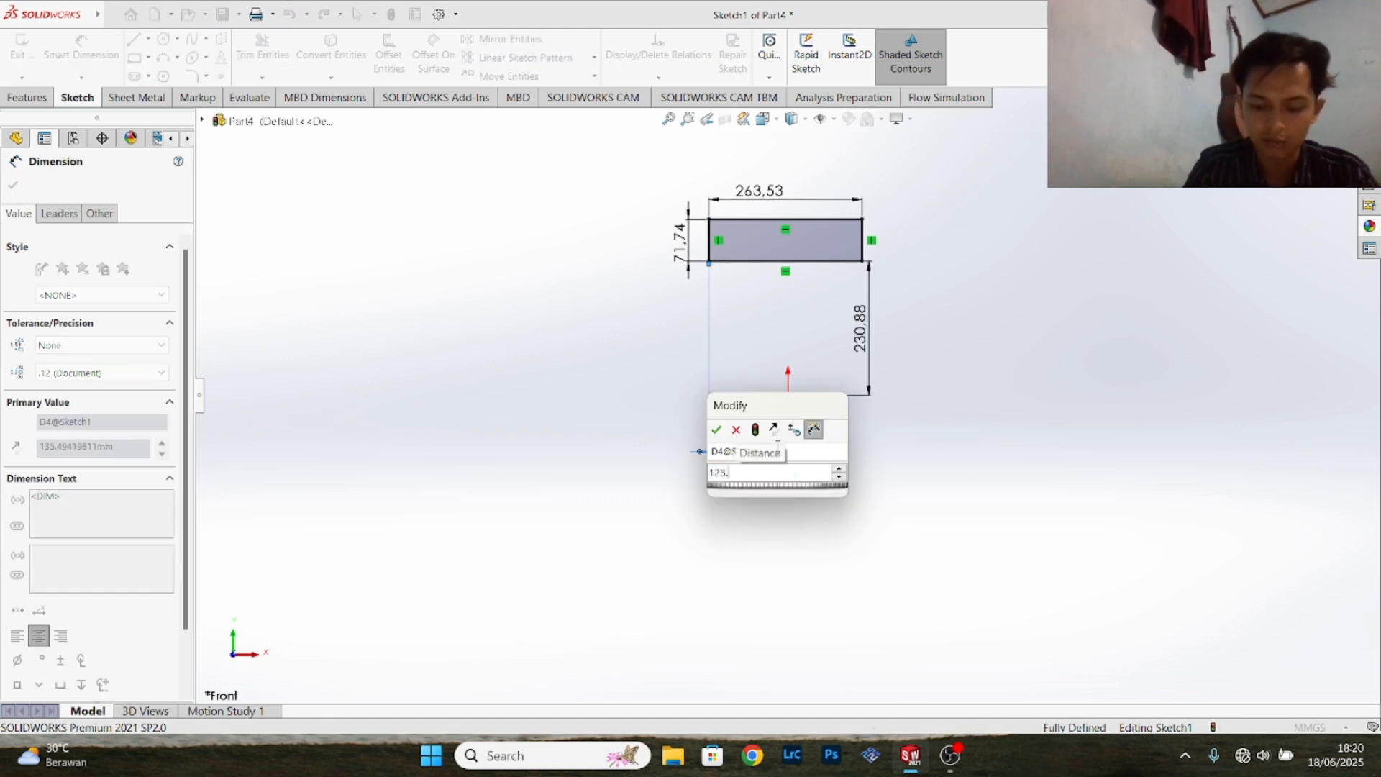
{"action": "type", "text": "09"}
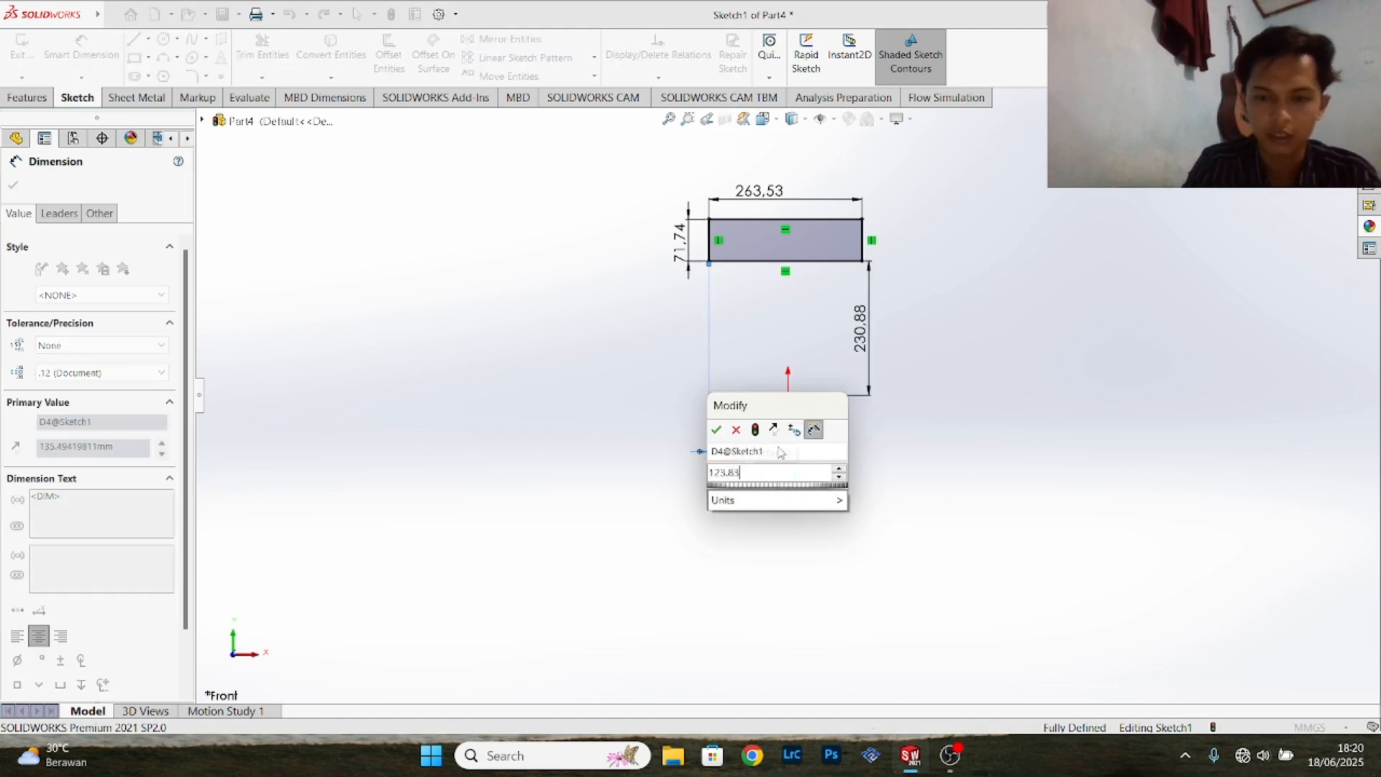
{"action": "key", "text": "Return"}
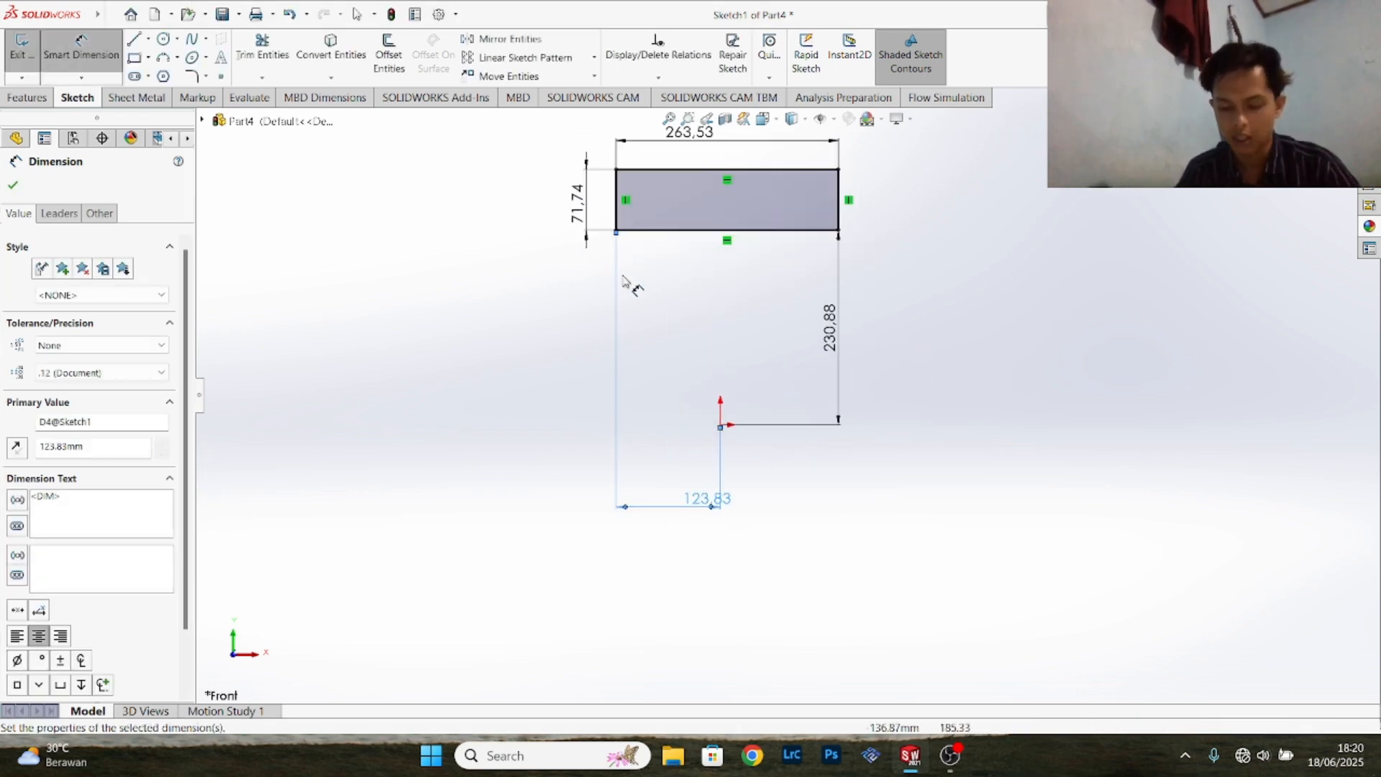
{"action": "scroll", "coordinate": [734, 248], "scroll_direction": "down", "scroll_amount": 5}
{"action": "scroll", "coordinate": [748, 241], "scroll_direction": "up", "scroll_amount": 2}
{"action": "scroll", "coordinate": [835, 262], "scroll_direction": "down", "scroll_amount": 3}
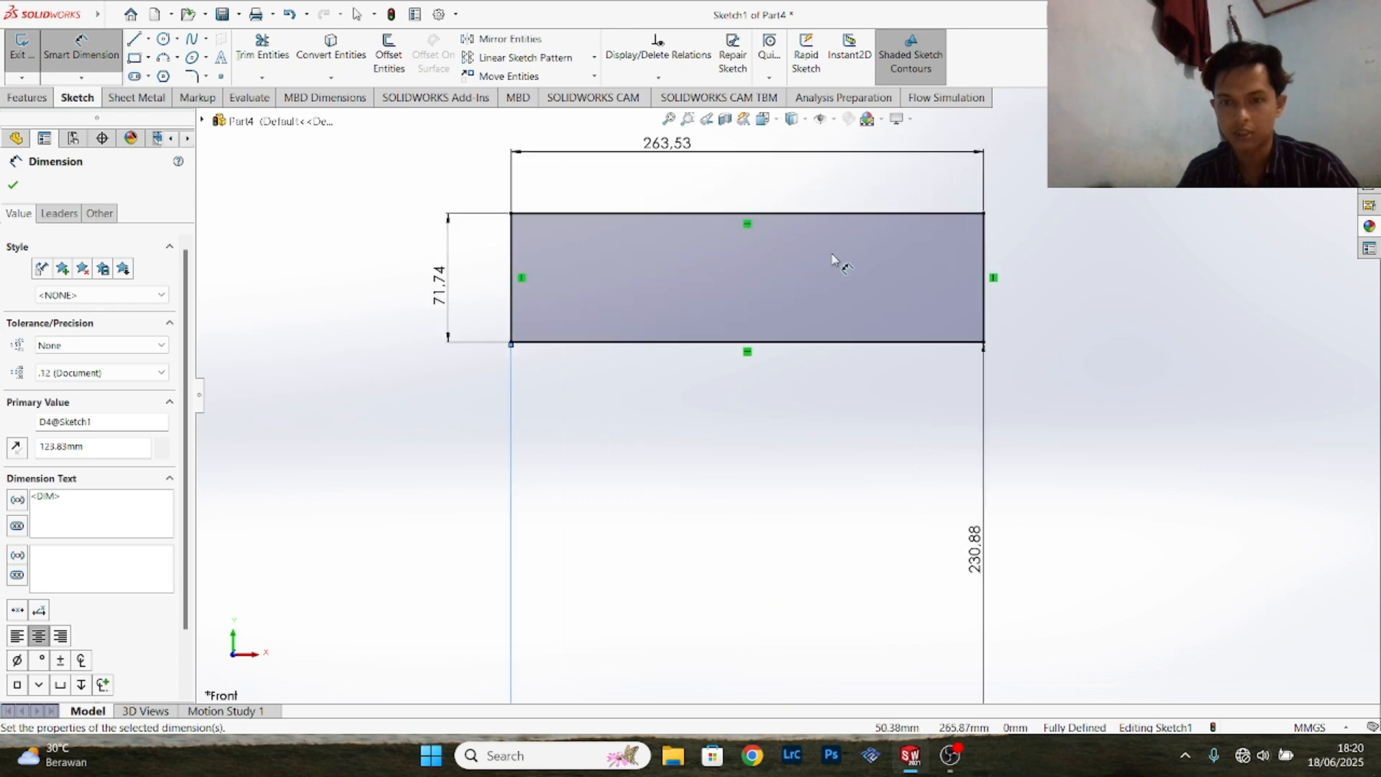
{"action": "scroll", "coordinate": [842, 247], "scroll_direction": "up", "scroll_amount": 1}
{"action": "scroll", "coordinate": [842, 246], "scroll_direction": "down", "scroll_amount": 1}
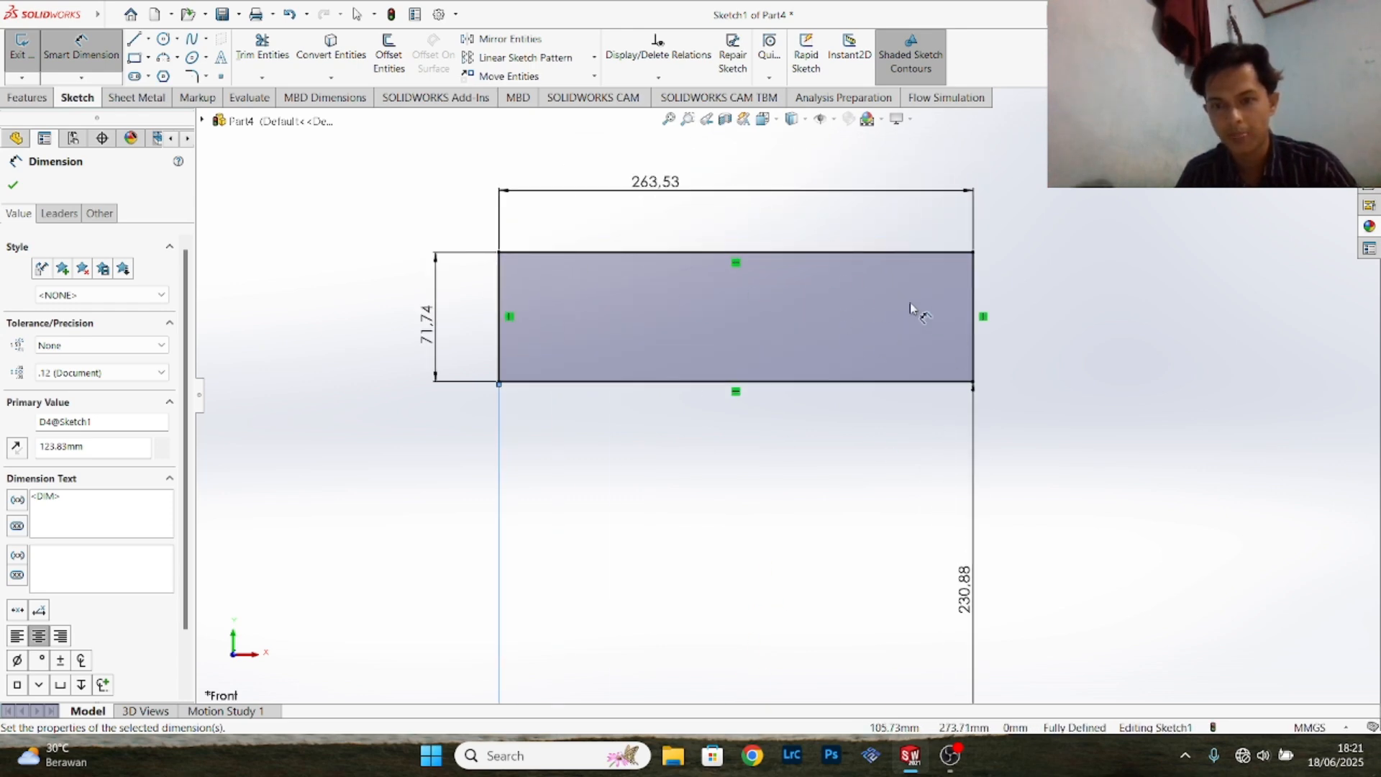
- Sketch a corner rectangle about 56 mm wide and 41 mm high inside the large rectangle, near its right edge
{"action": "left_click", "coordinate": [92, 64]}
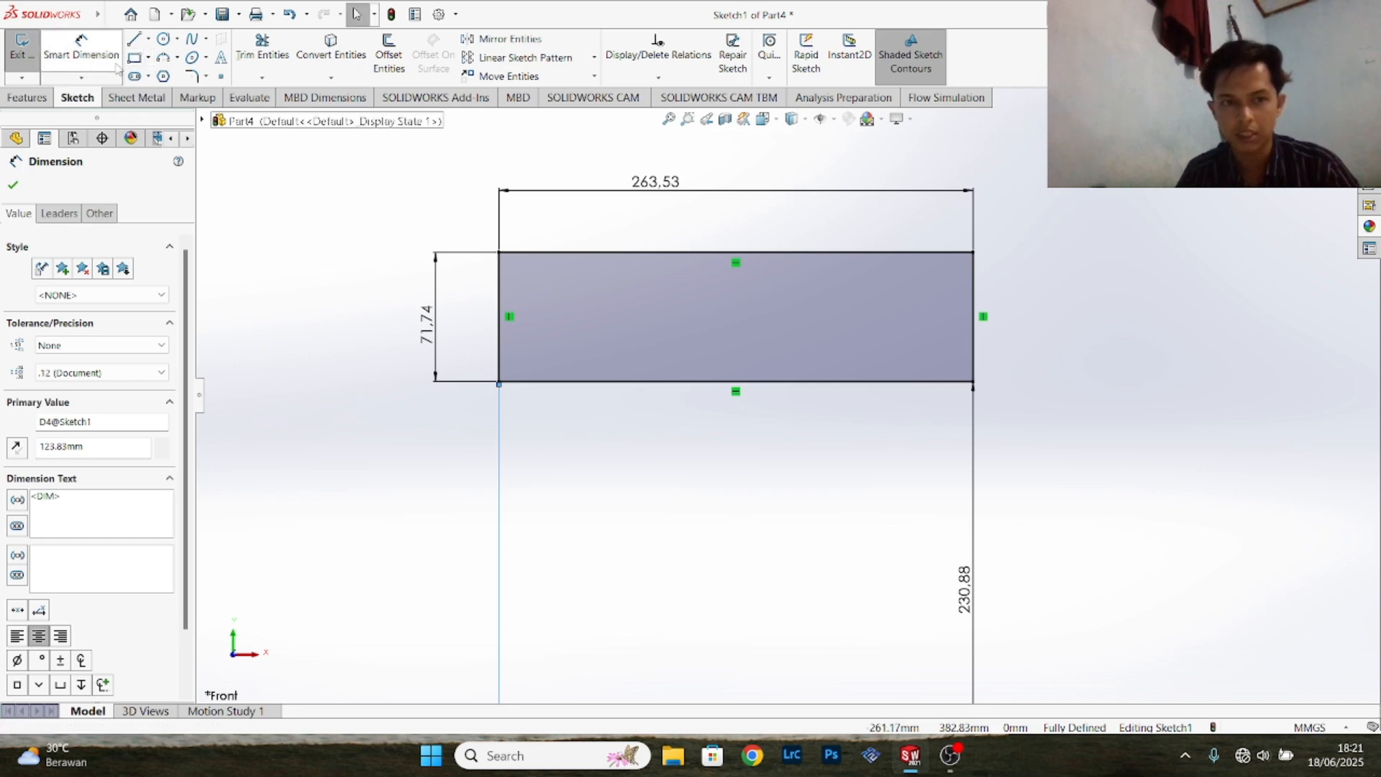
{"action": "left_click", "coordinate": [134, 57]}
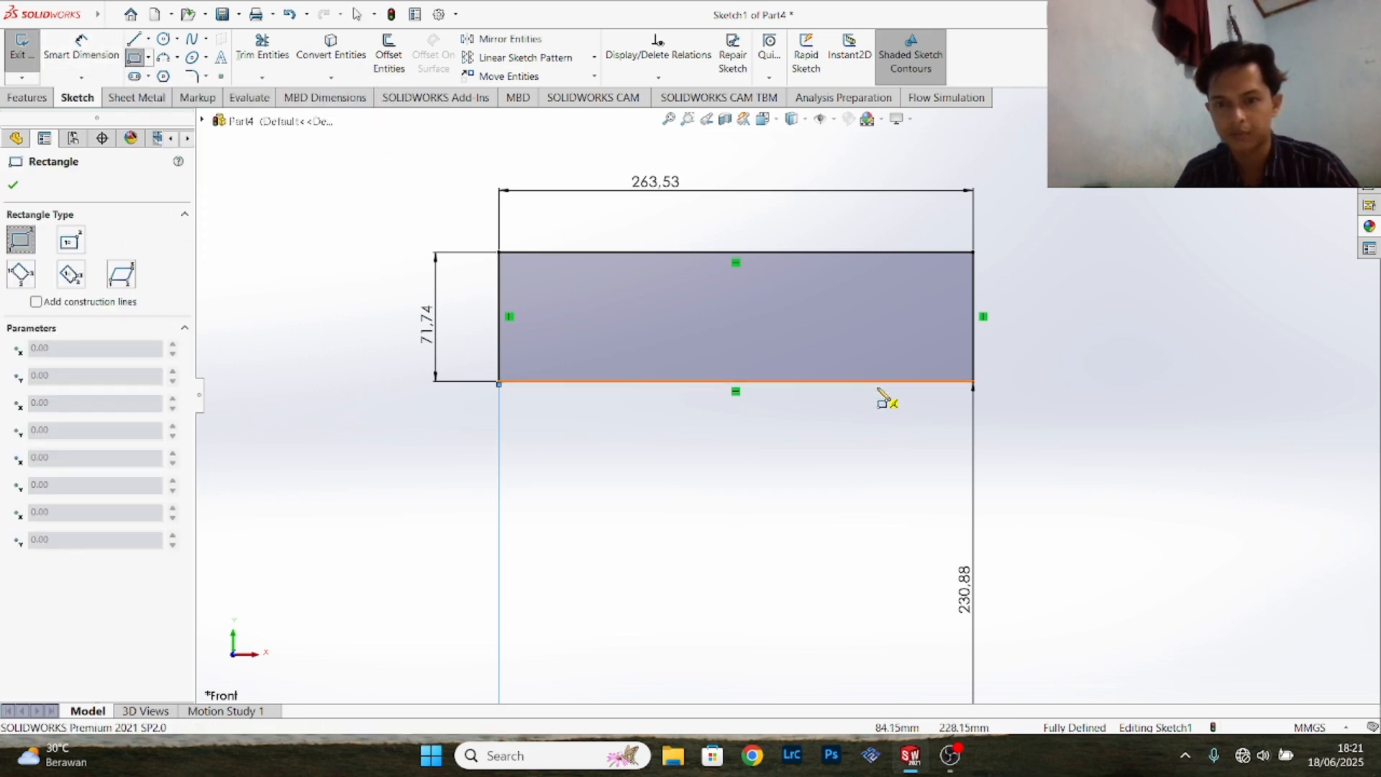
{"action": "left_click", "coordinate": [844, 283]}
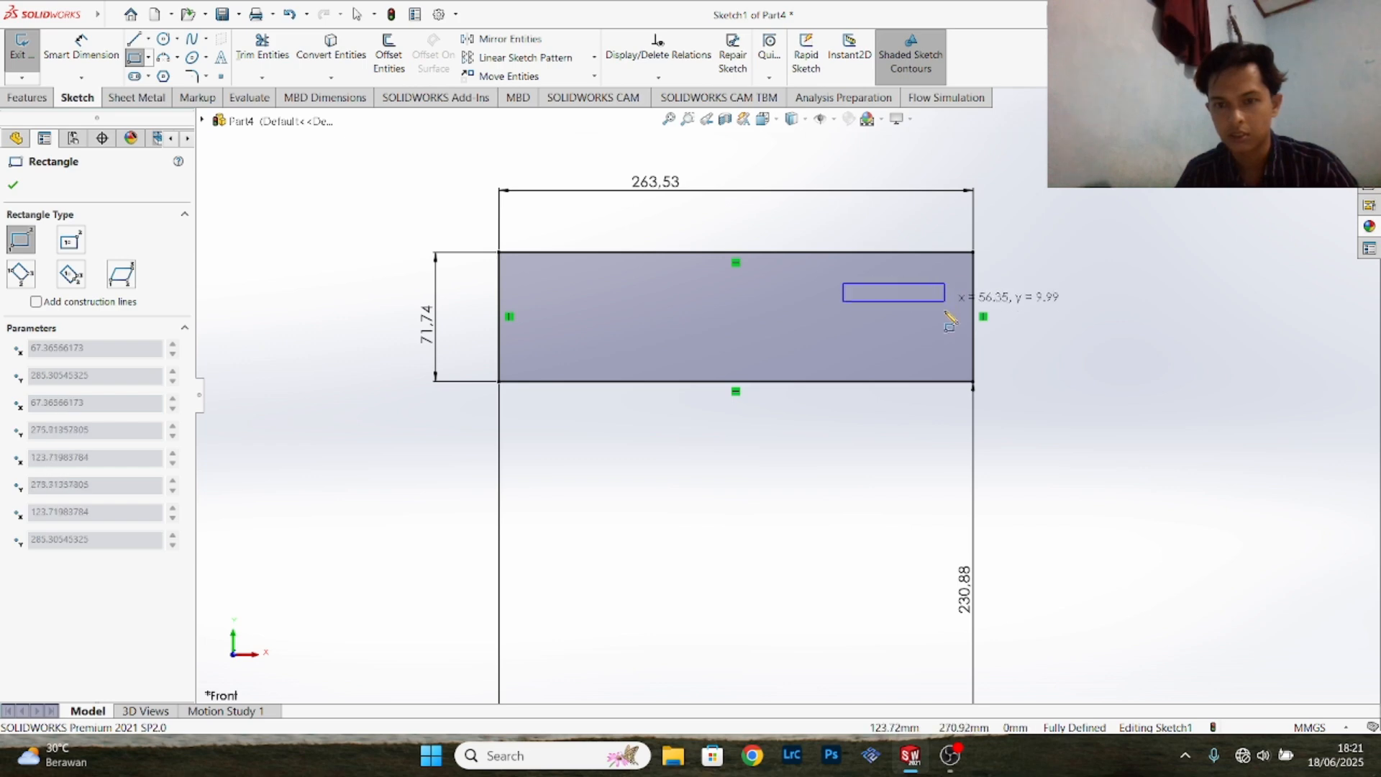
{"action": "left_click", "coordinate": [944, 357]}
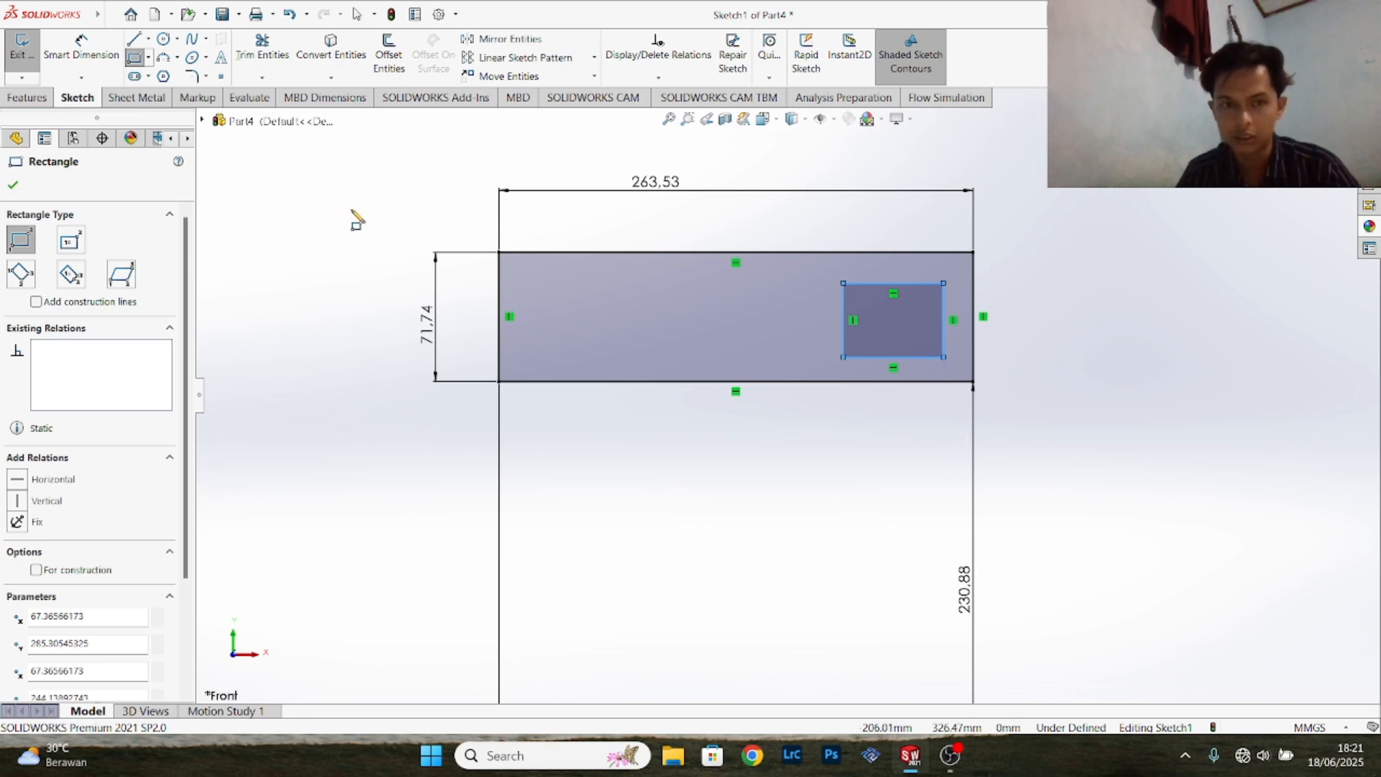
- Dimension the distance between the lower edges of the inner and outer rectangles and set it to 14.52 mm
{"action": "left_click", "coordinate": [86, 52]}
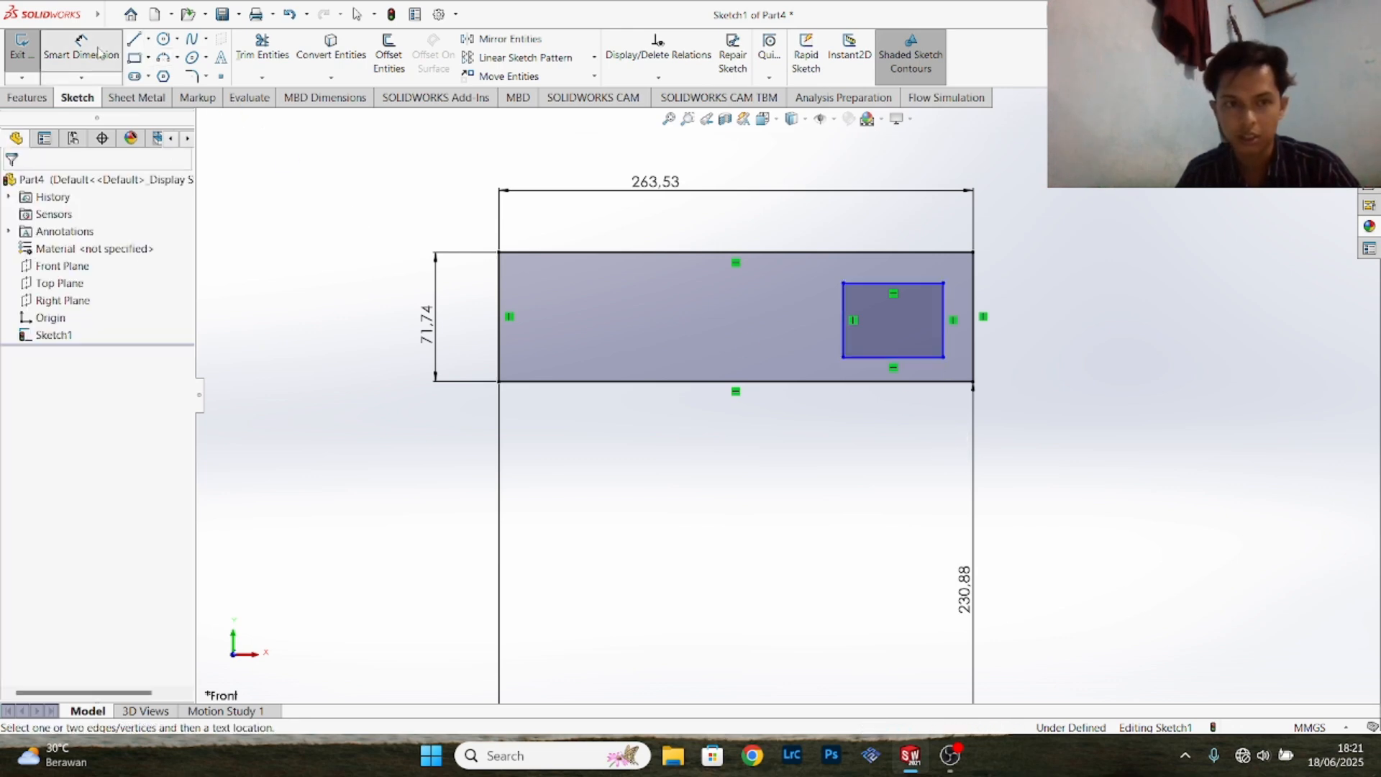
{"action": "left_click", "coordinate": [912, 357]}
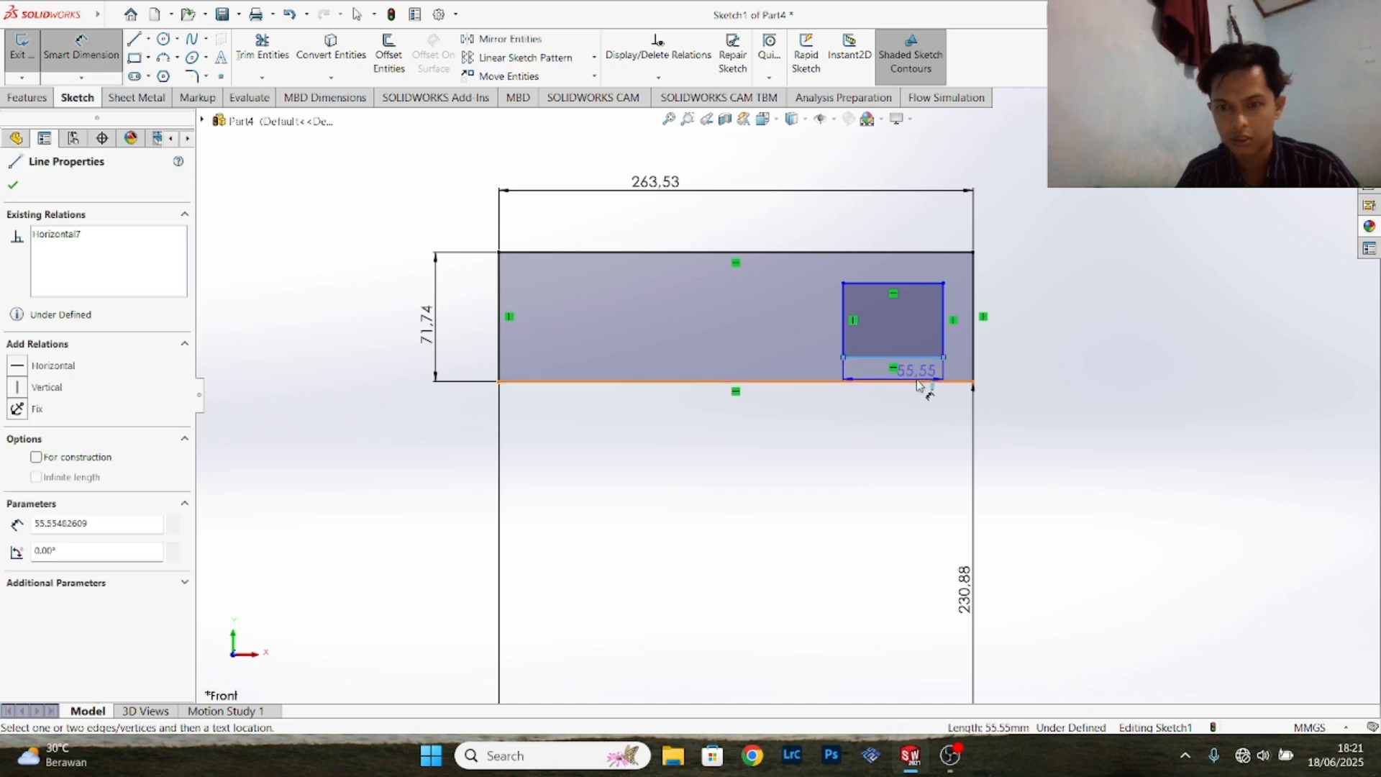
{"action": "left_click", "coordinate": [922, 381]}
{"action": "left_click", "coordinate": [1072, 397]}
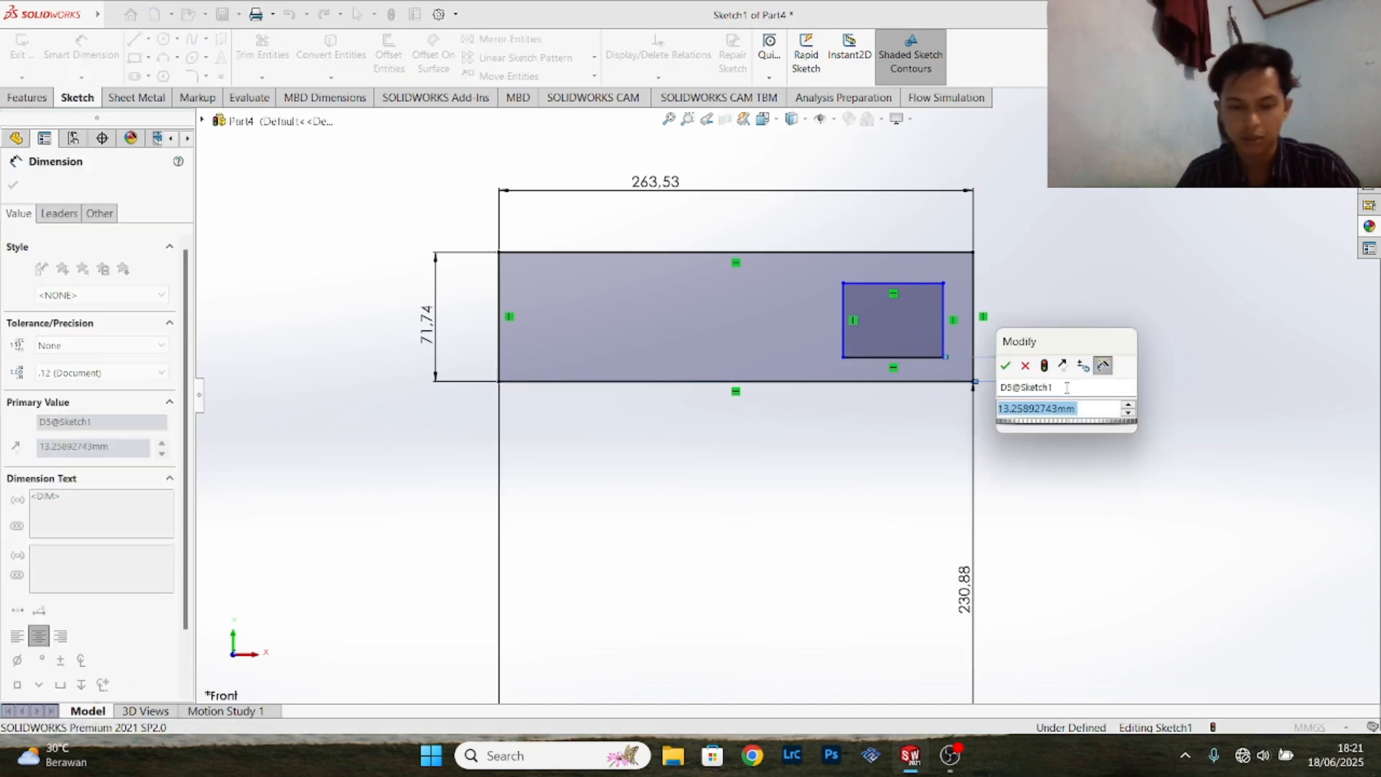
{"action": "type", "text": "14.5"}
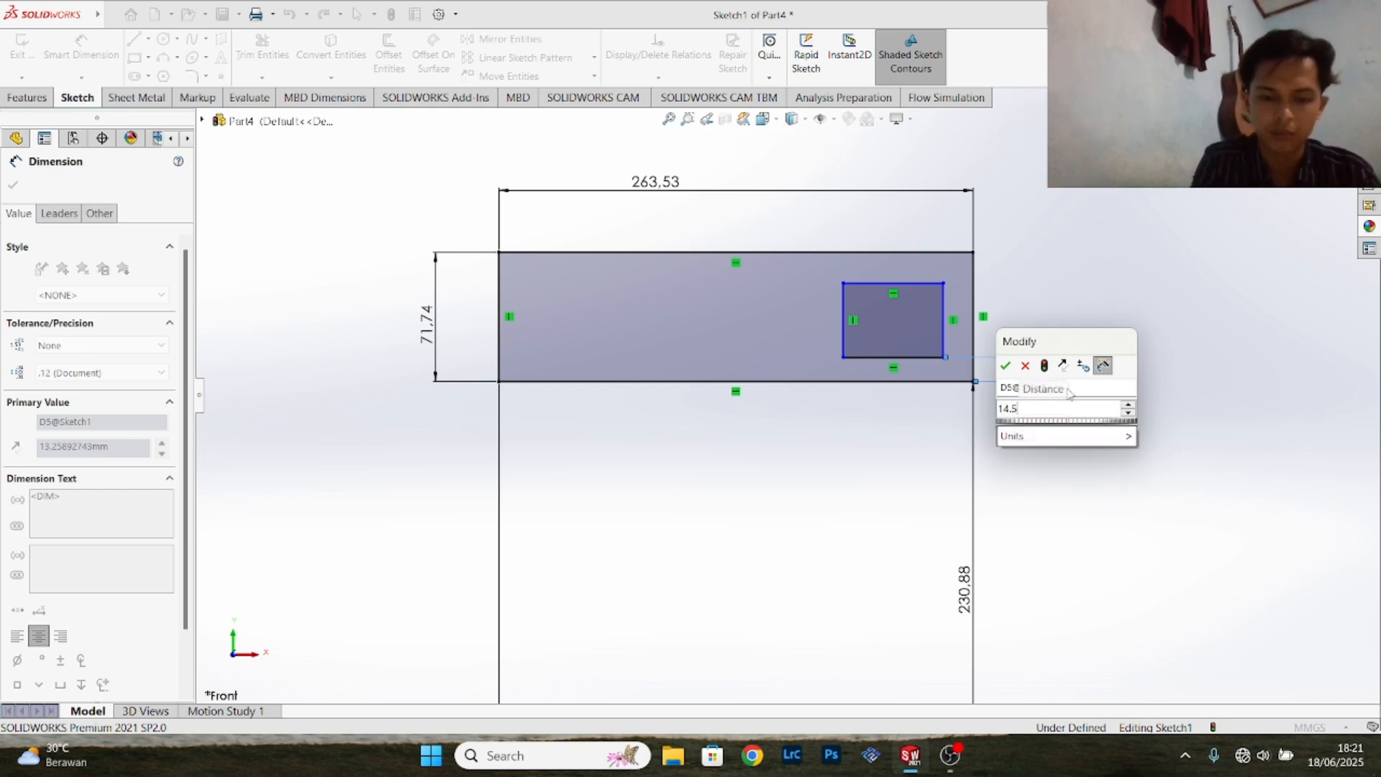
{"action": "type", "text": "2"}
{"action": "key", "text": "Return"}
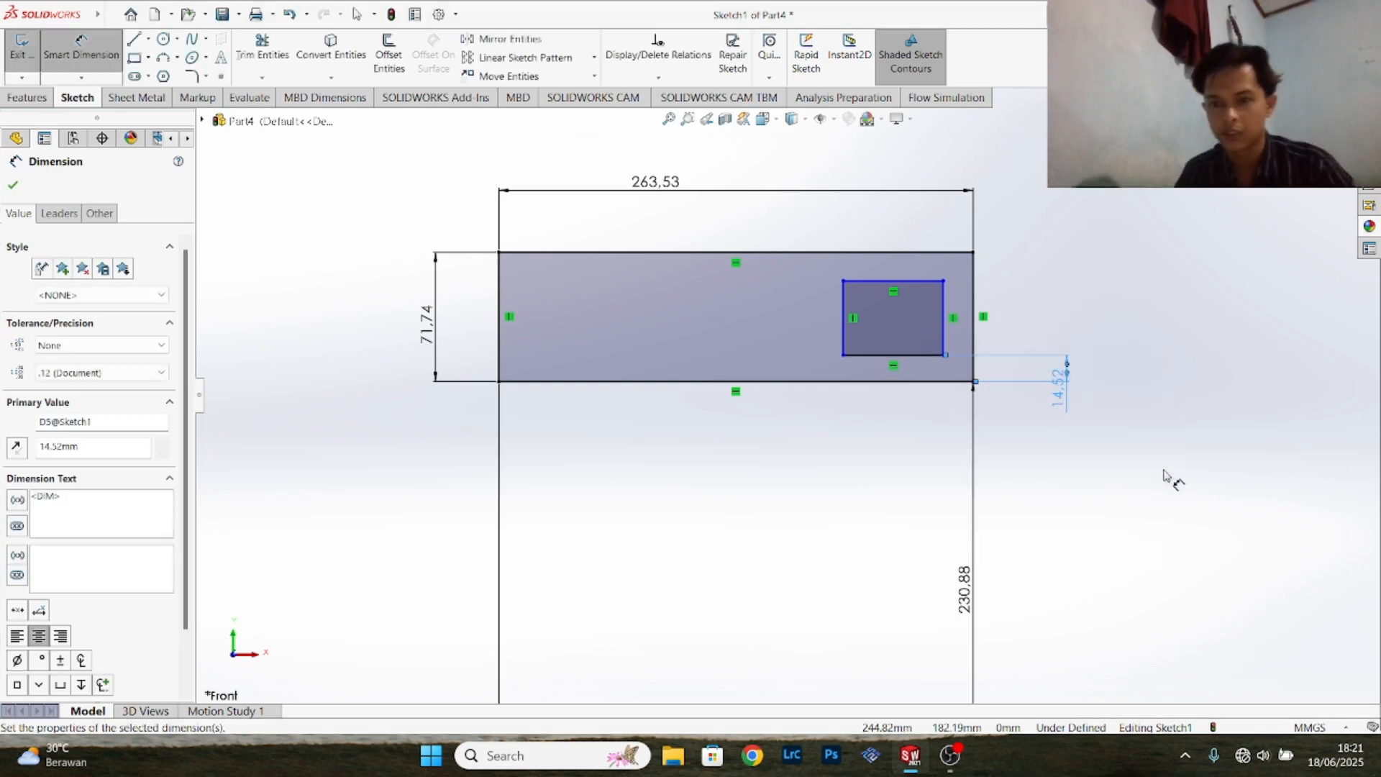
- Dimension the distance between the right edges of the inner and outer rectangles and set it to 19.05 mm
{"action": "left_click", "coordinate": [942, 315]}
{"action": "left_click", "coordinate": [974, 311]}
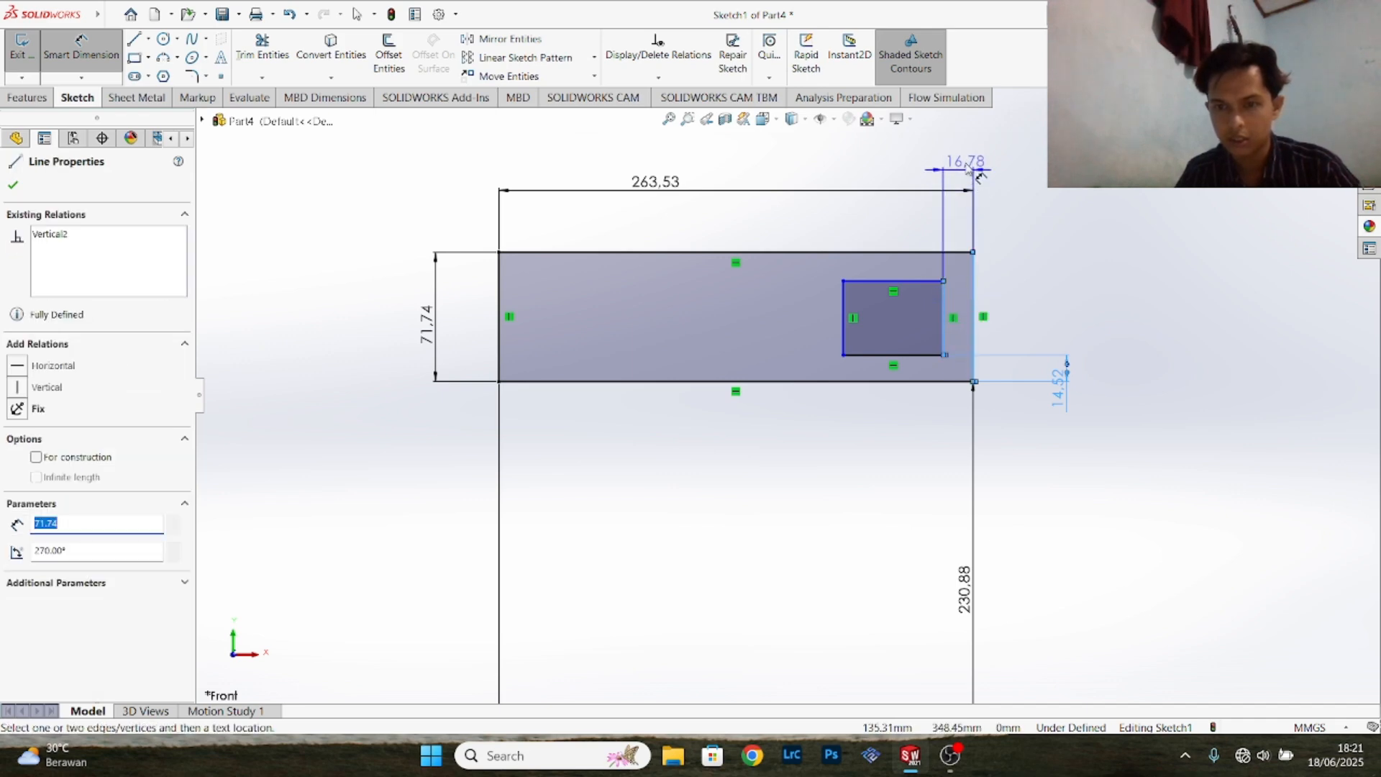
{"action": "left_click", "coordinate": [967, 167]}
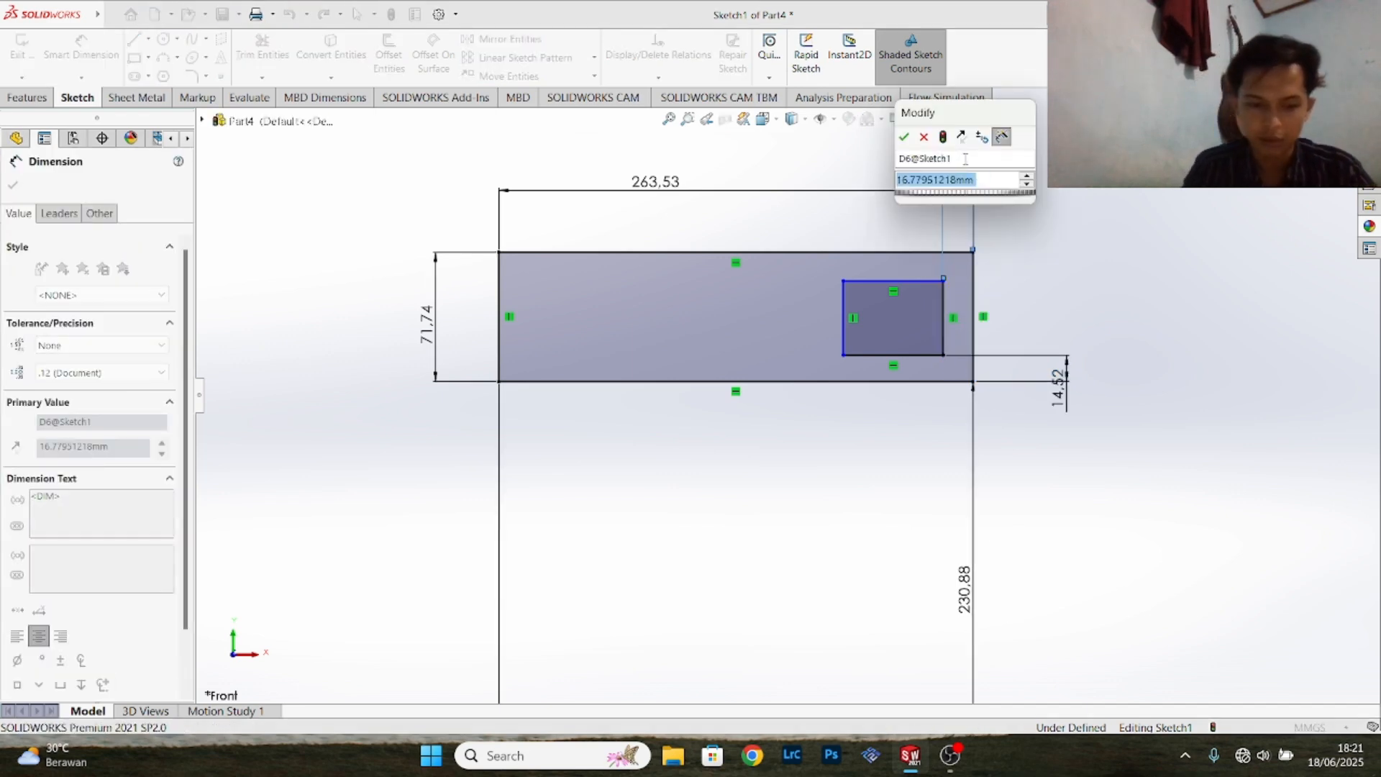
{"action": "type", "text": "19.05"}
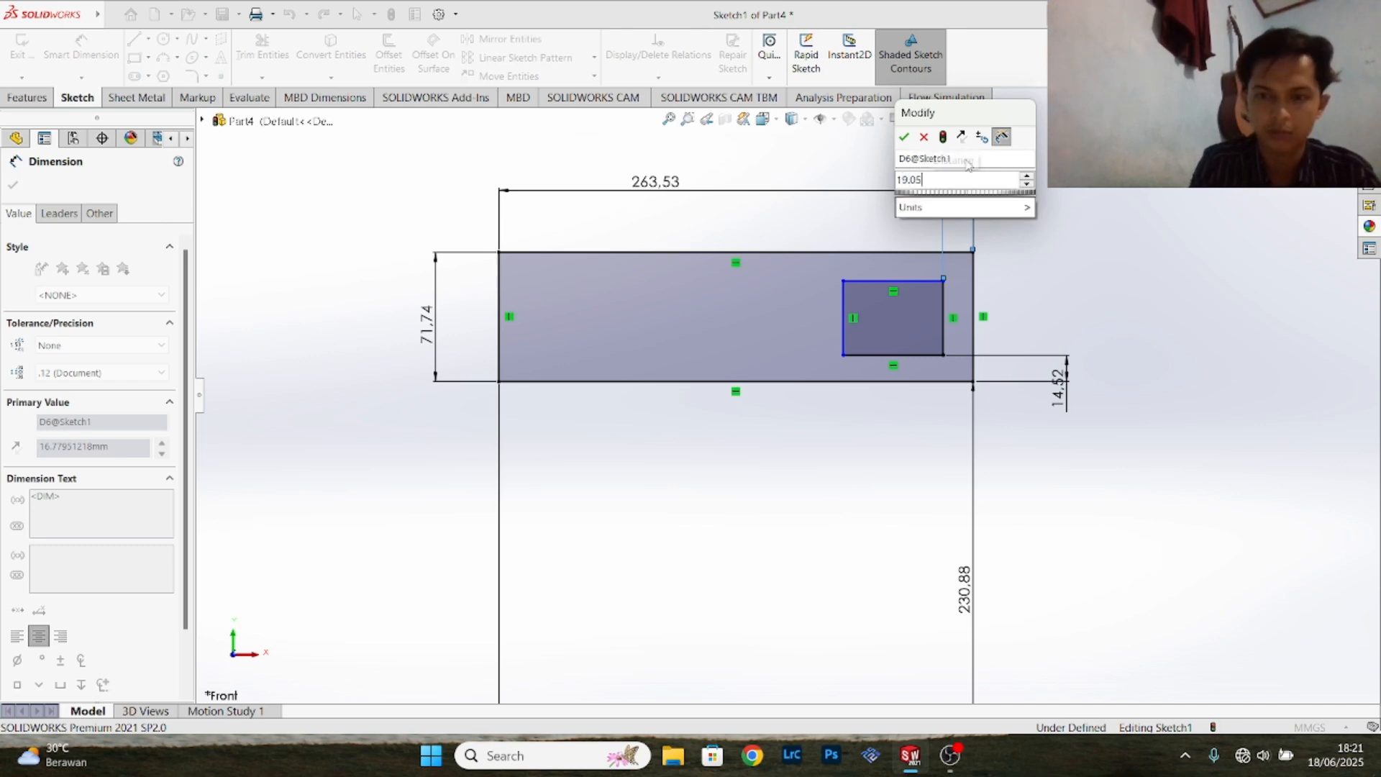
{"action": "key", "text": "Return"}
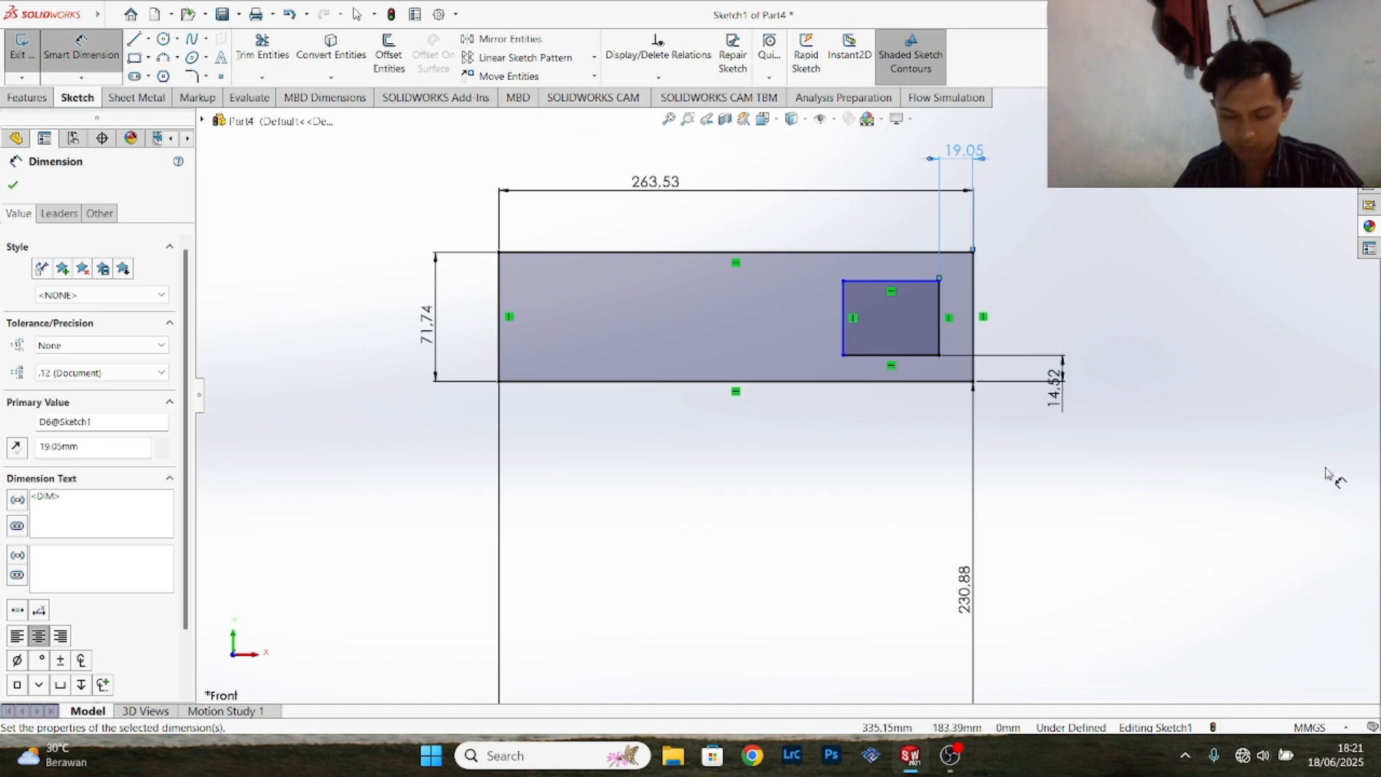
- Dimension the inner rectangle's upper edge and set its length to 63.5 mm
{"action": "left_click", "coordinate": [892, 282]}
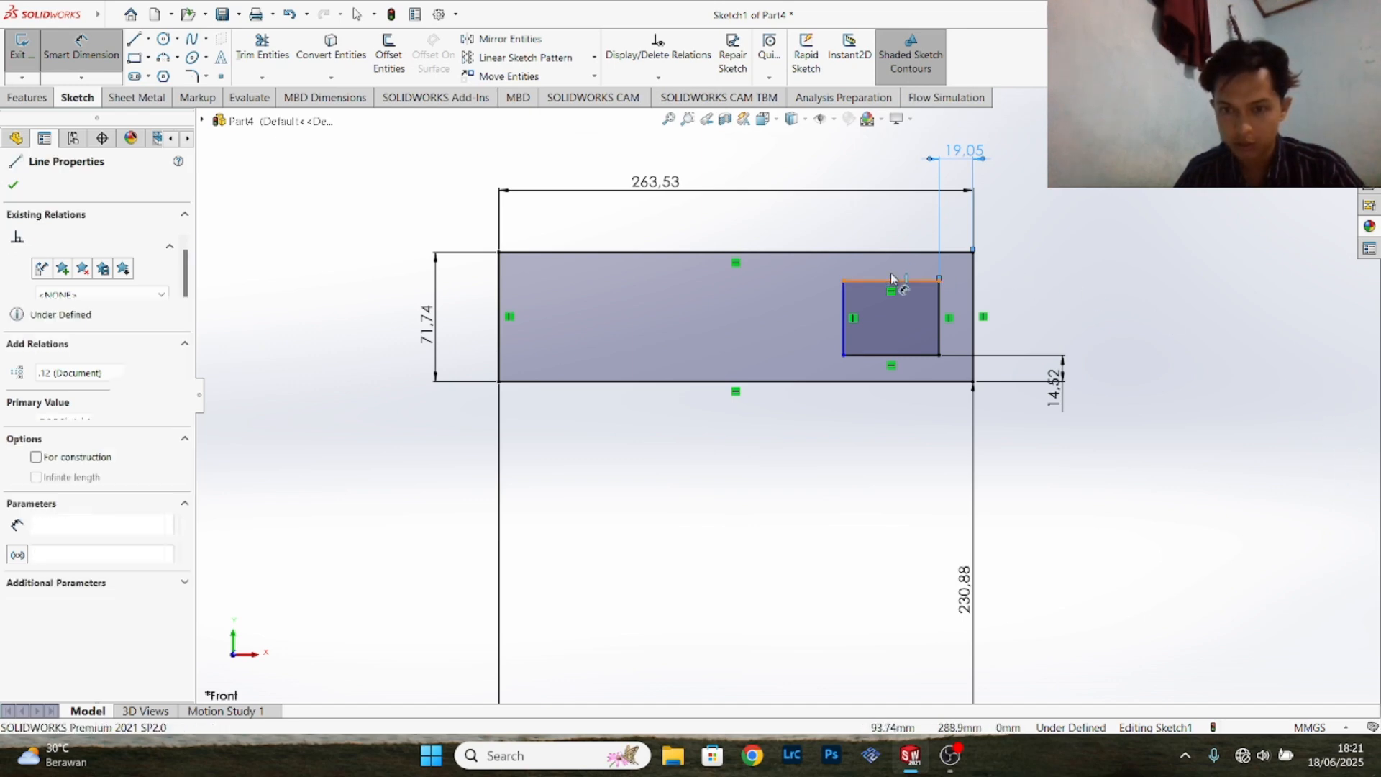
{"action": "left_click", "coordinate": [889, 205]}
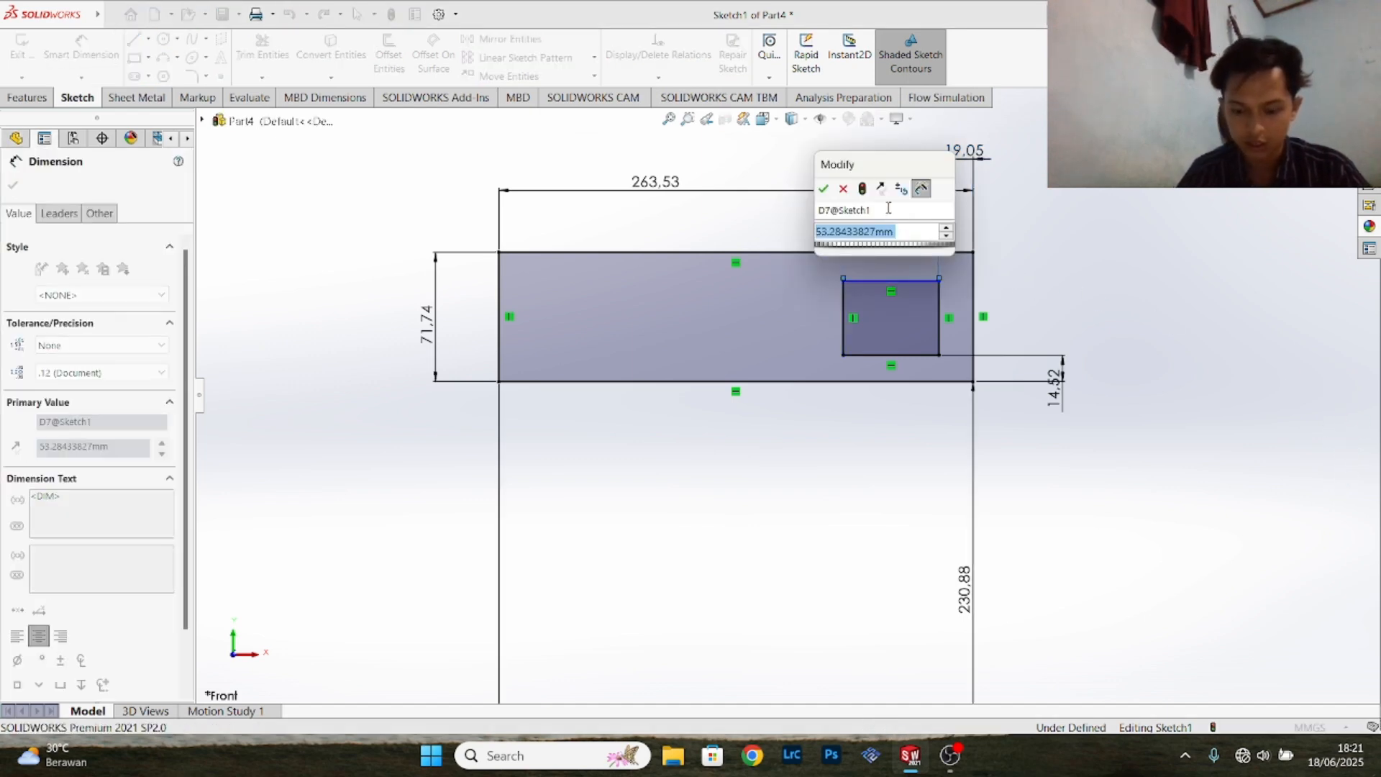
{"action": "type", "text": "63"}
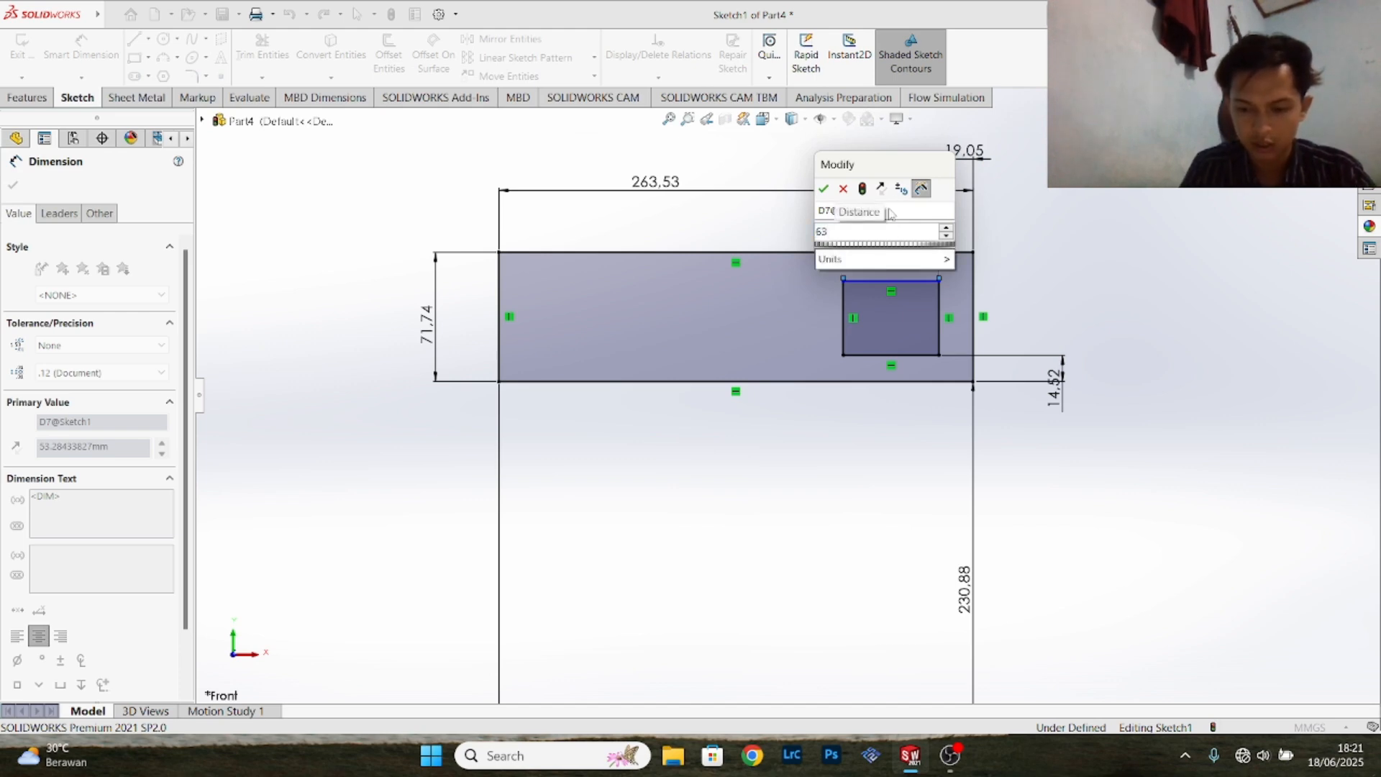
{"action": "type", "text": ".5"}
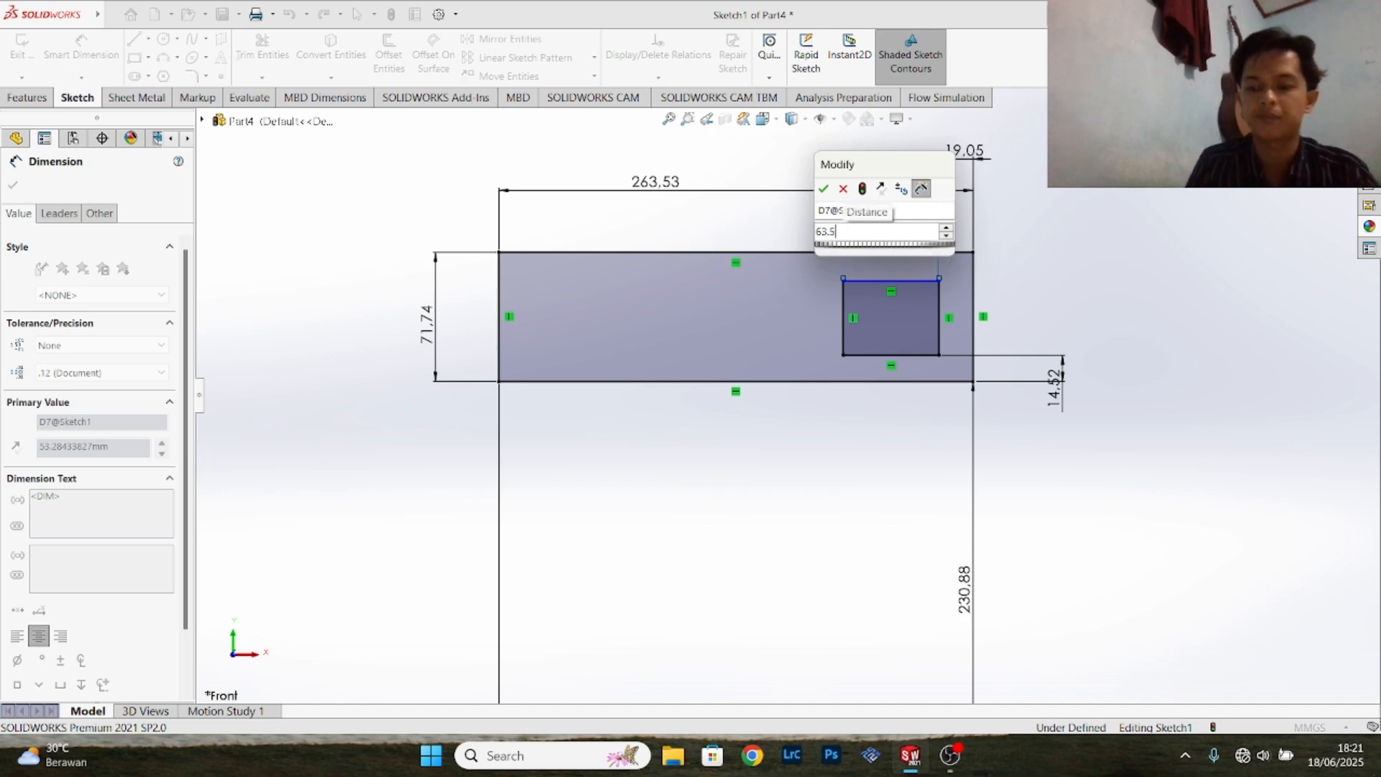
{"action": "key", "text": "Return"}
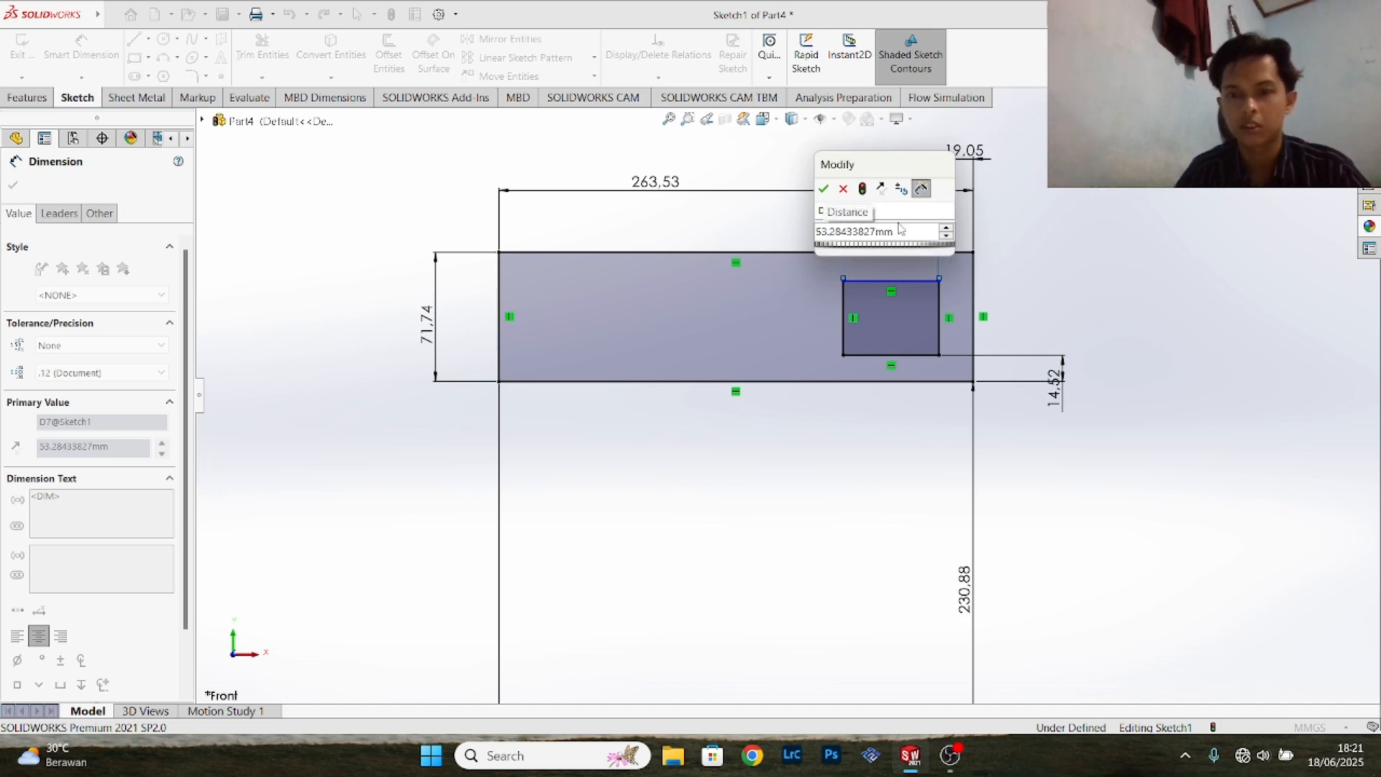
{"action": "double_click", "coordinate": [895, 231]}
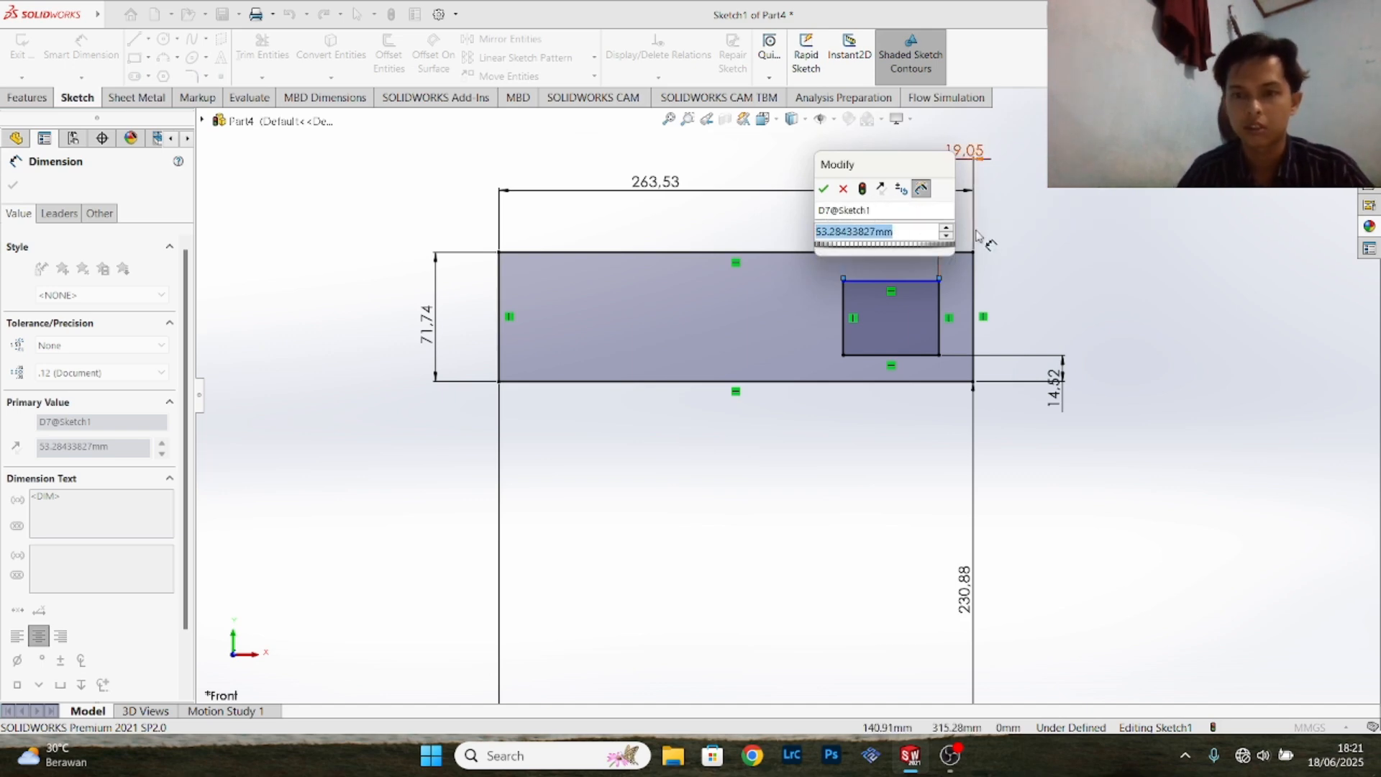
{"action": "type", "text": "63.5"}
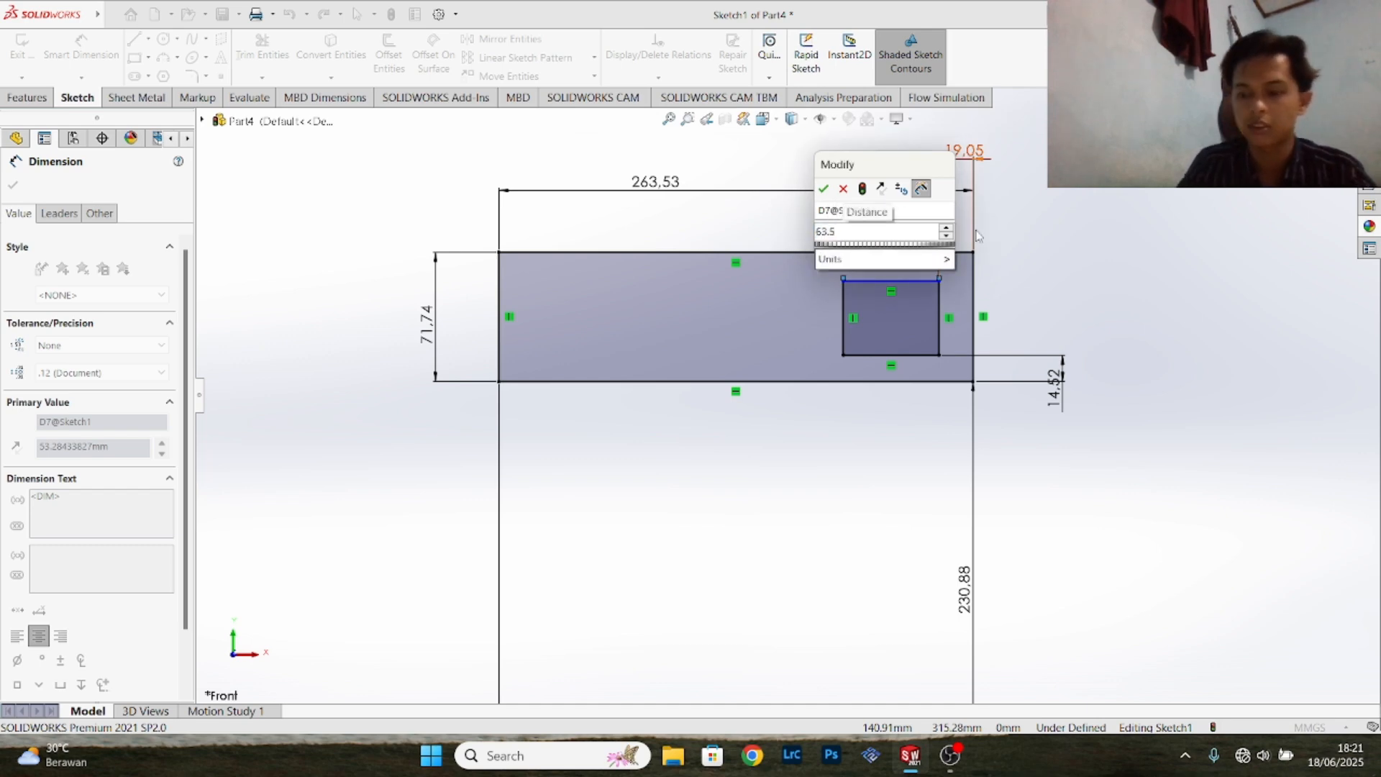
{"action": "key", "text": "Return"}
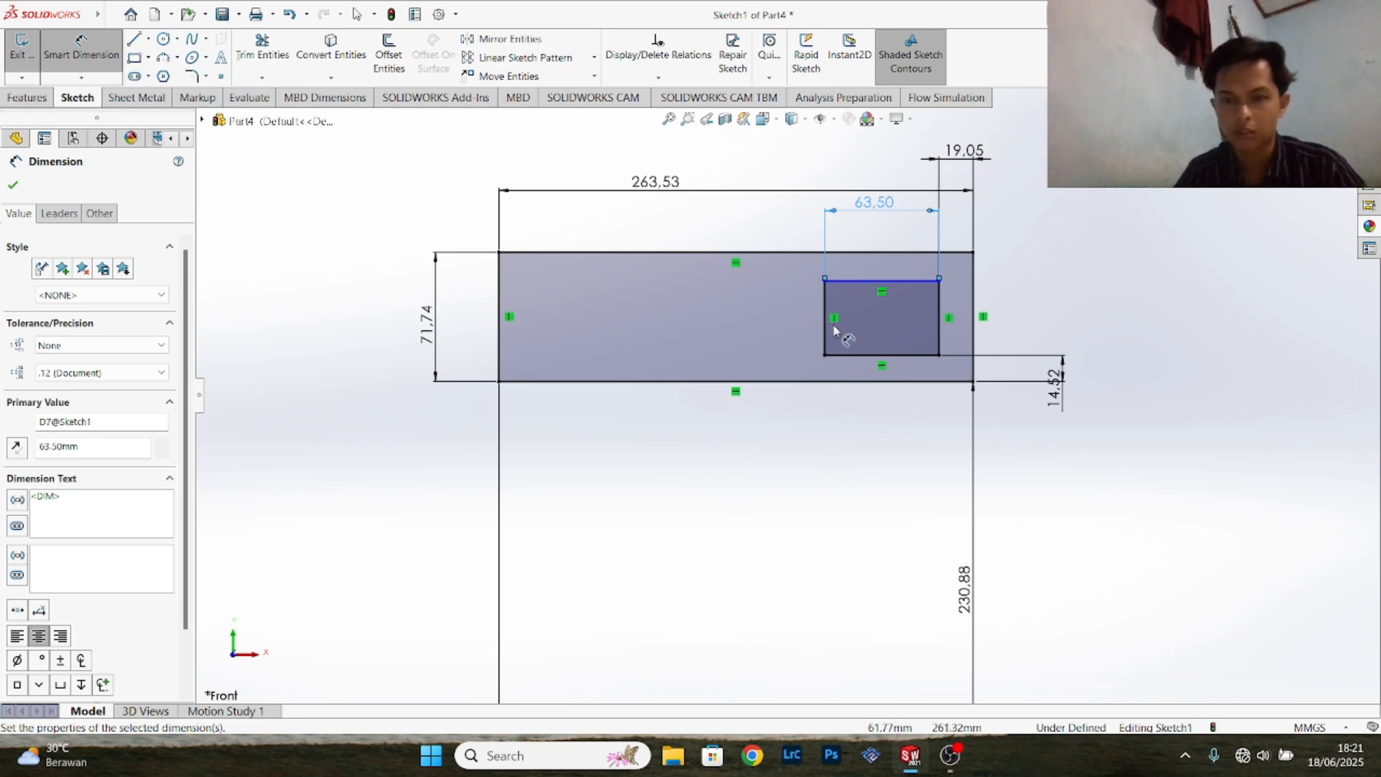
- Dimension the inner rectangle's left edge and set its height to 38.10 mm
{"action": "left_click", "coordinate": [825, 326]}
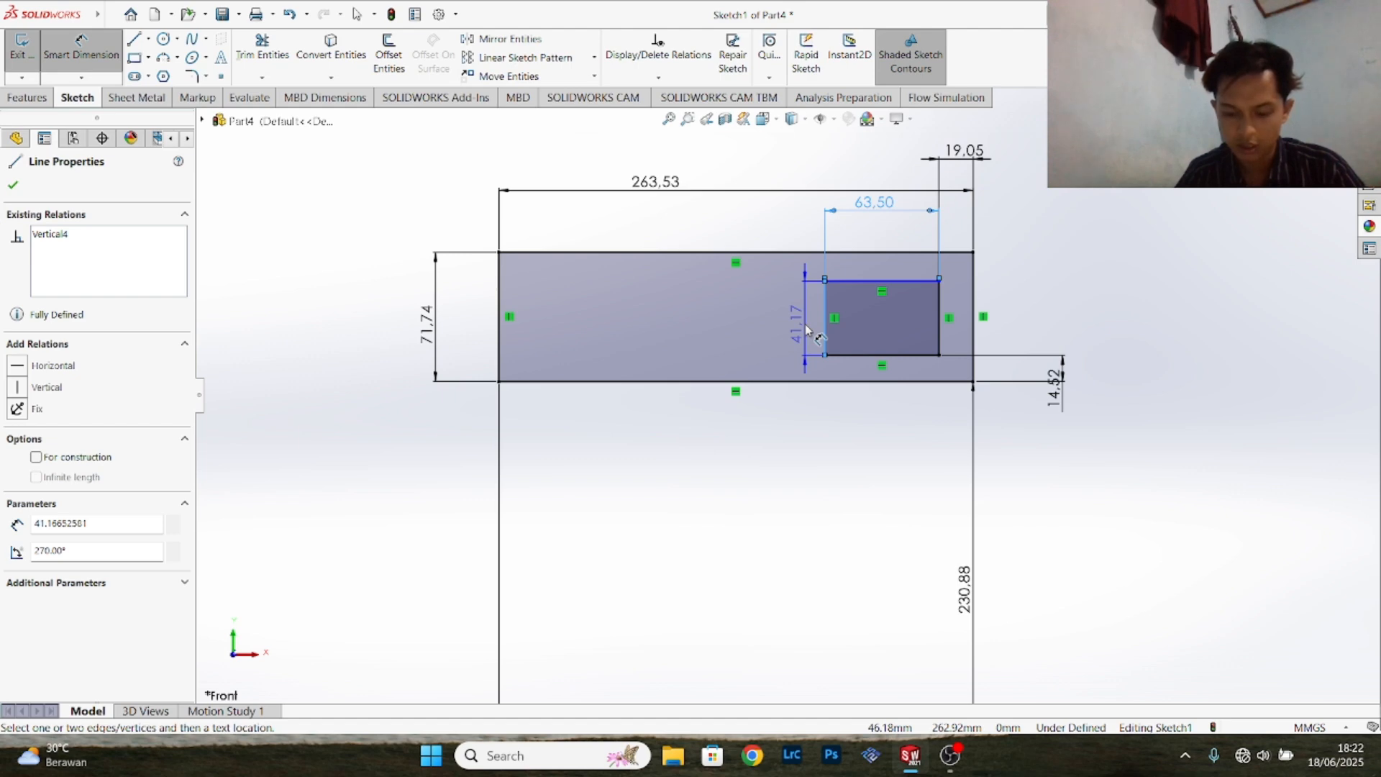
{"action": "left_click", "coordinate": [805, 329]}
{"action": "type", "text": "3"}
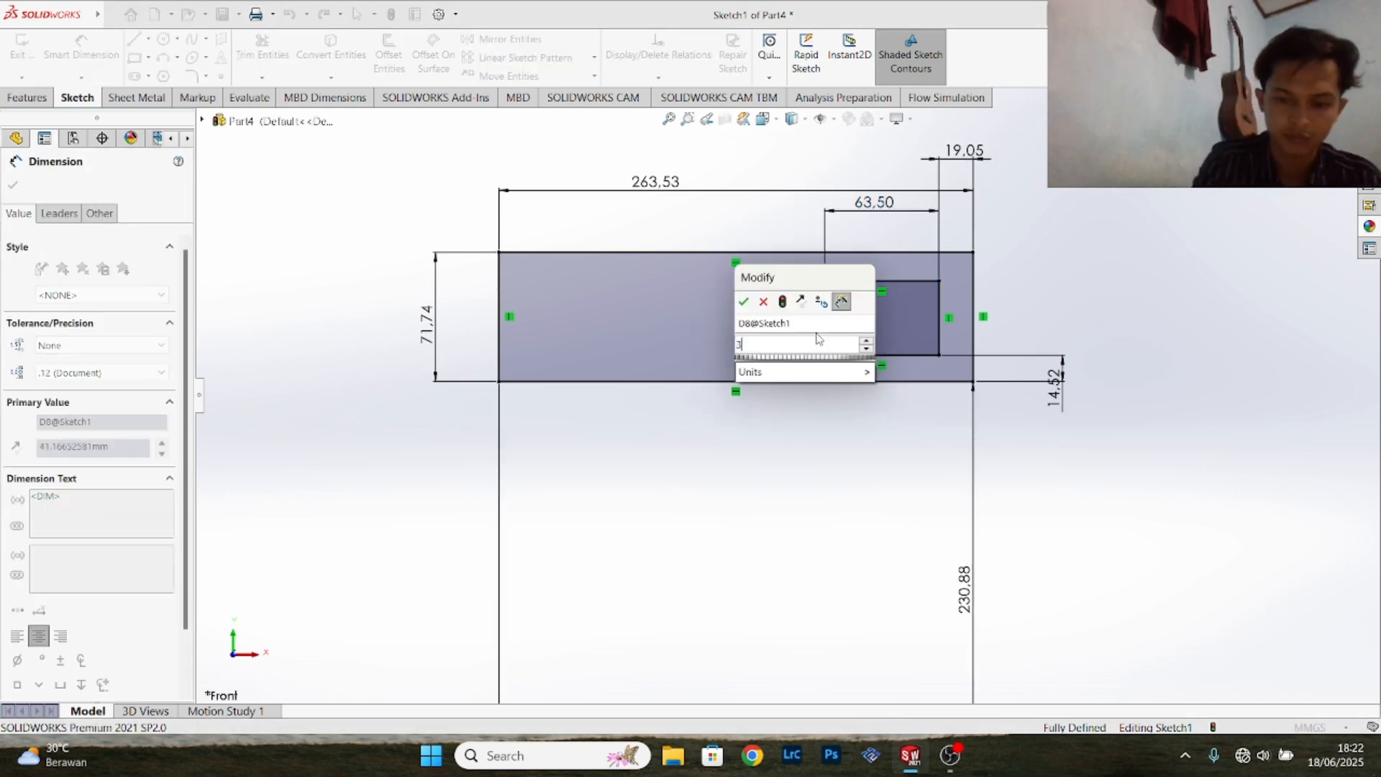
{"action": "type", "text": "8."}
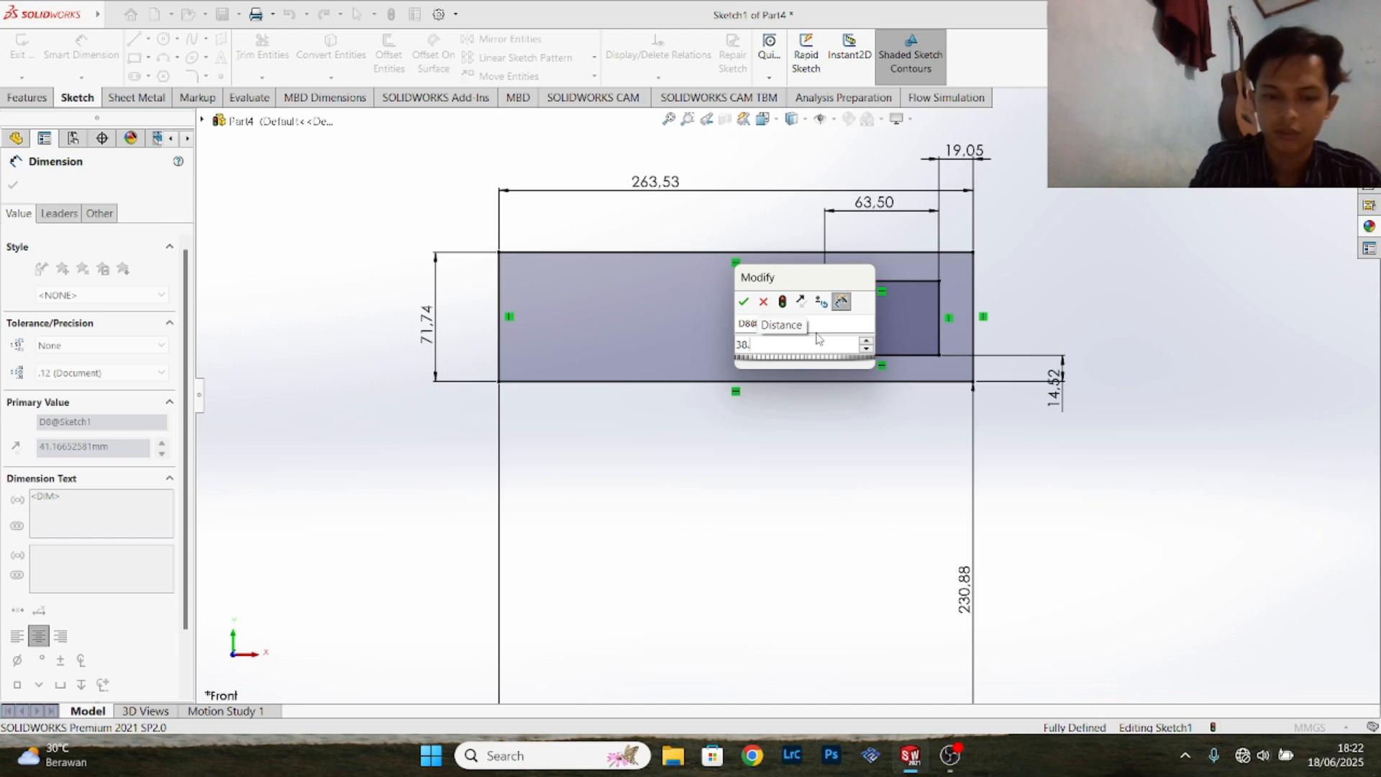
{"action": "type", "text": "10"}
{"action": "key", "text": "Return"}
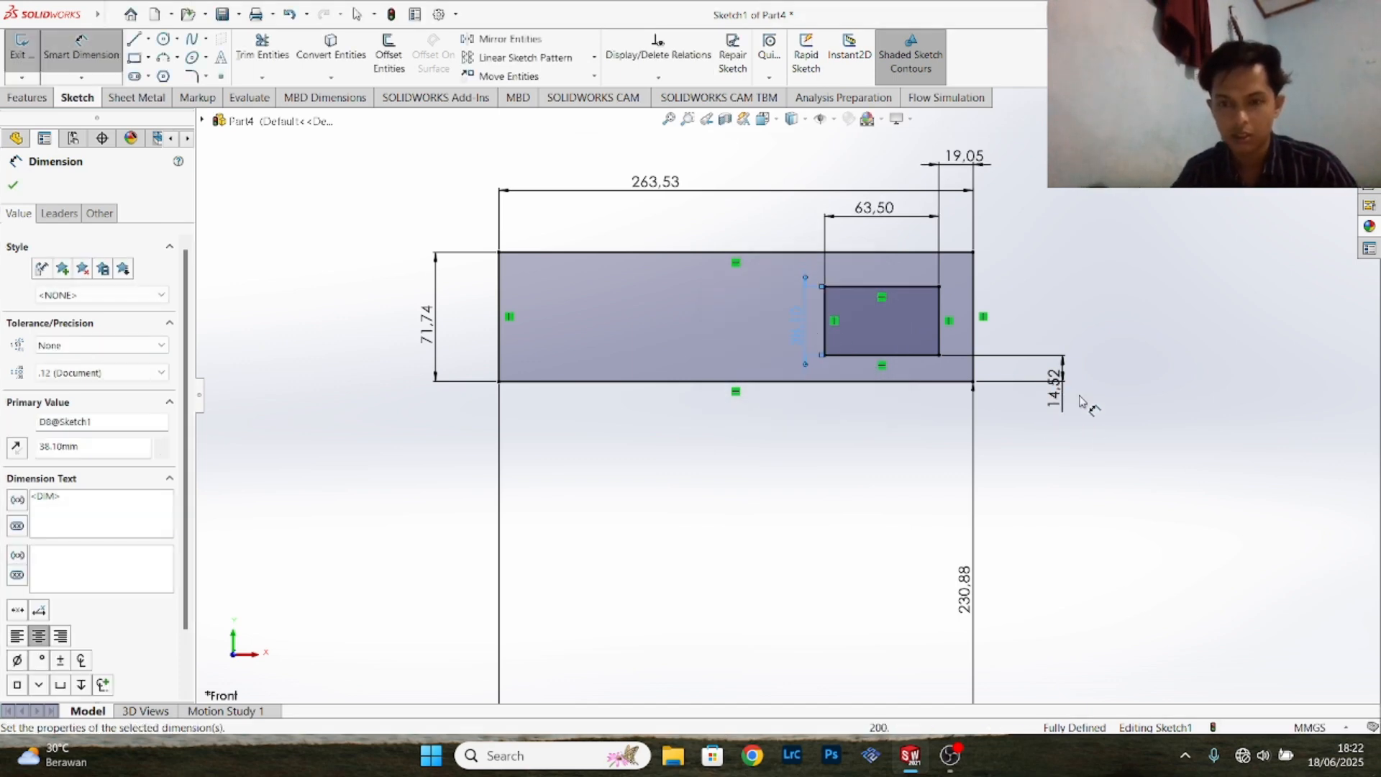
- Fillet all four corners of the inner rectangle with a 6.35 mm sketch fillet radius
{"action": "scroll", "coordinate": [1045, 357], "scroll_direction": "down", "scroll_amount": 2}
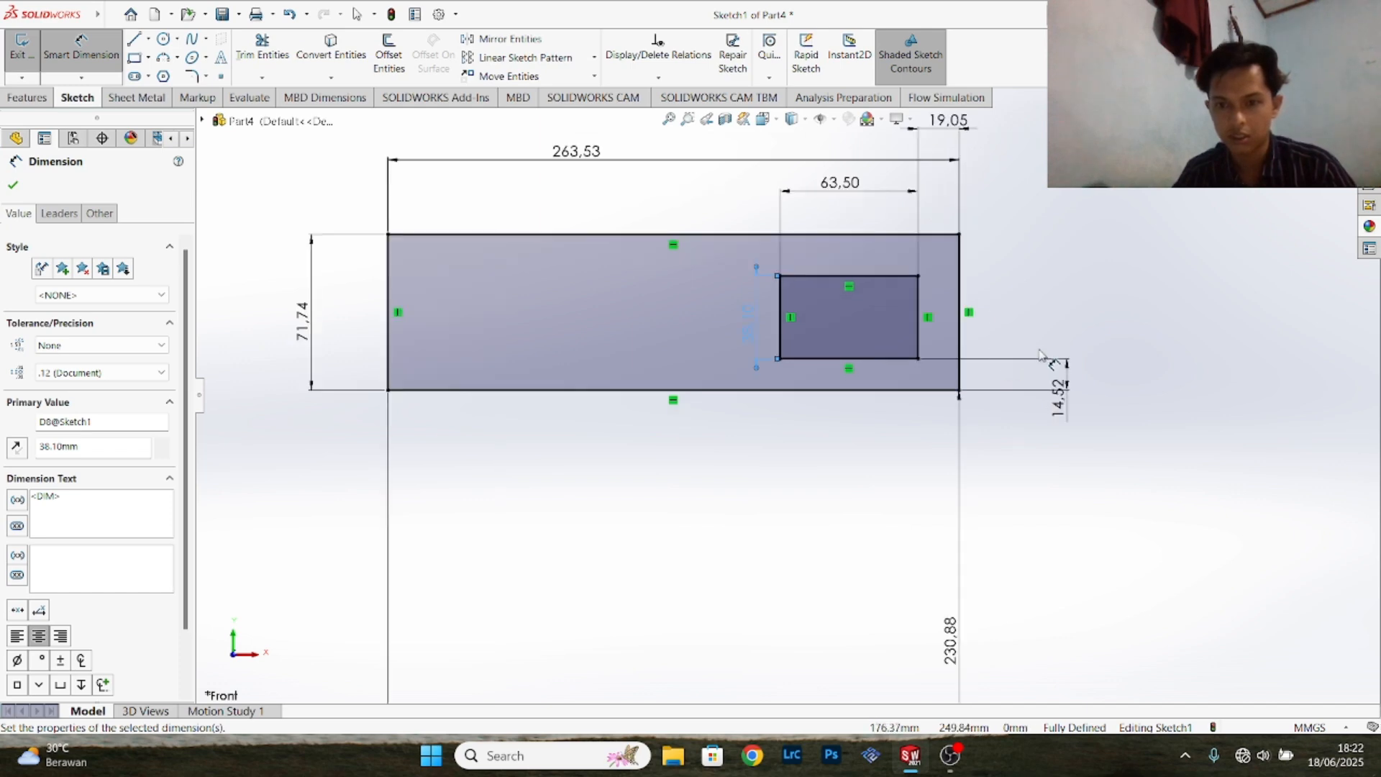
{"action": "scroll", "coordinate": [923, 322], "scroll_direction": "up", "scroll_amount": 2}
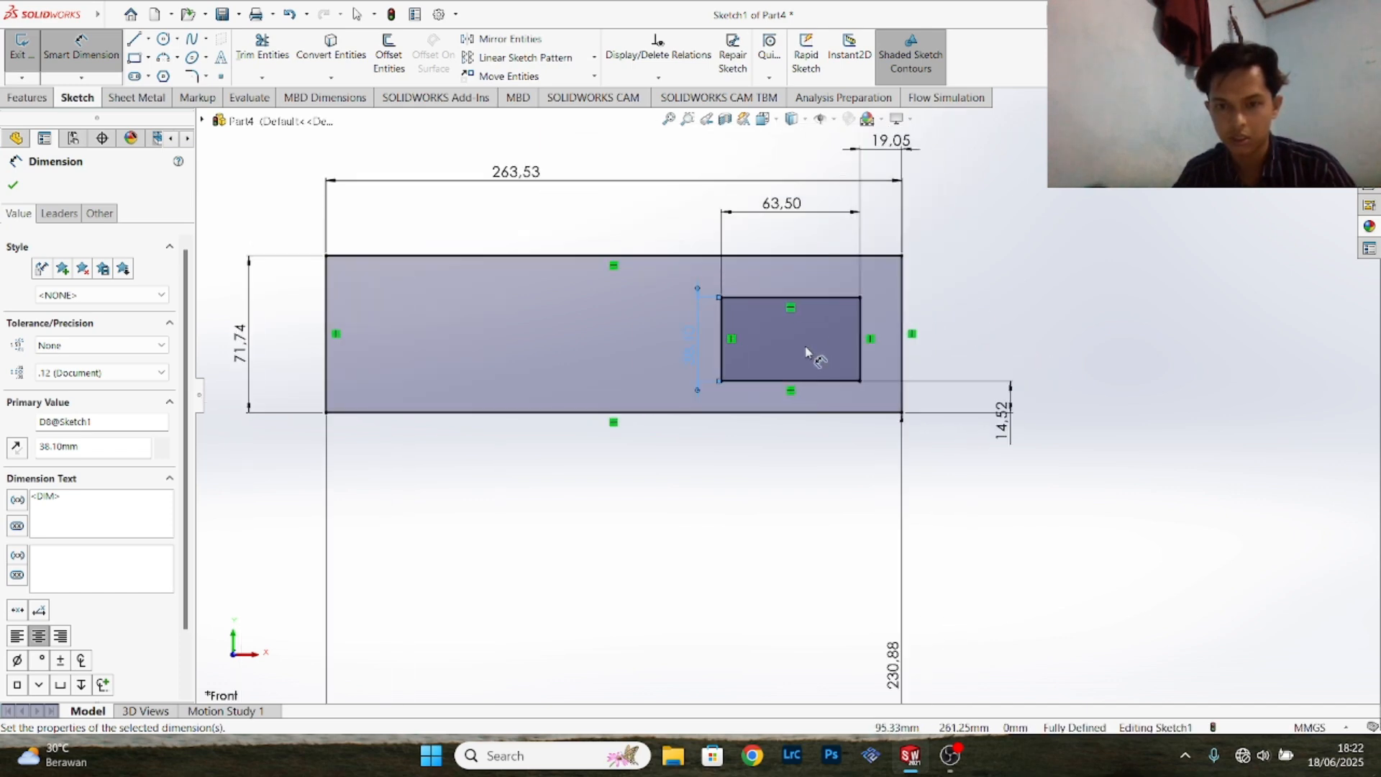
{"action": "scroll", "coordinate": [928, 331], "scroll_direction": "down", "scroll_amount": 1}
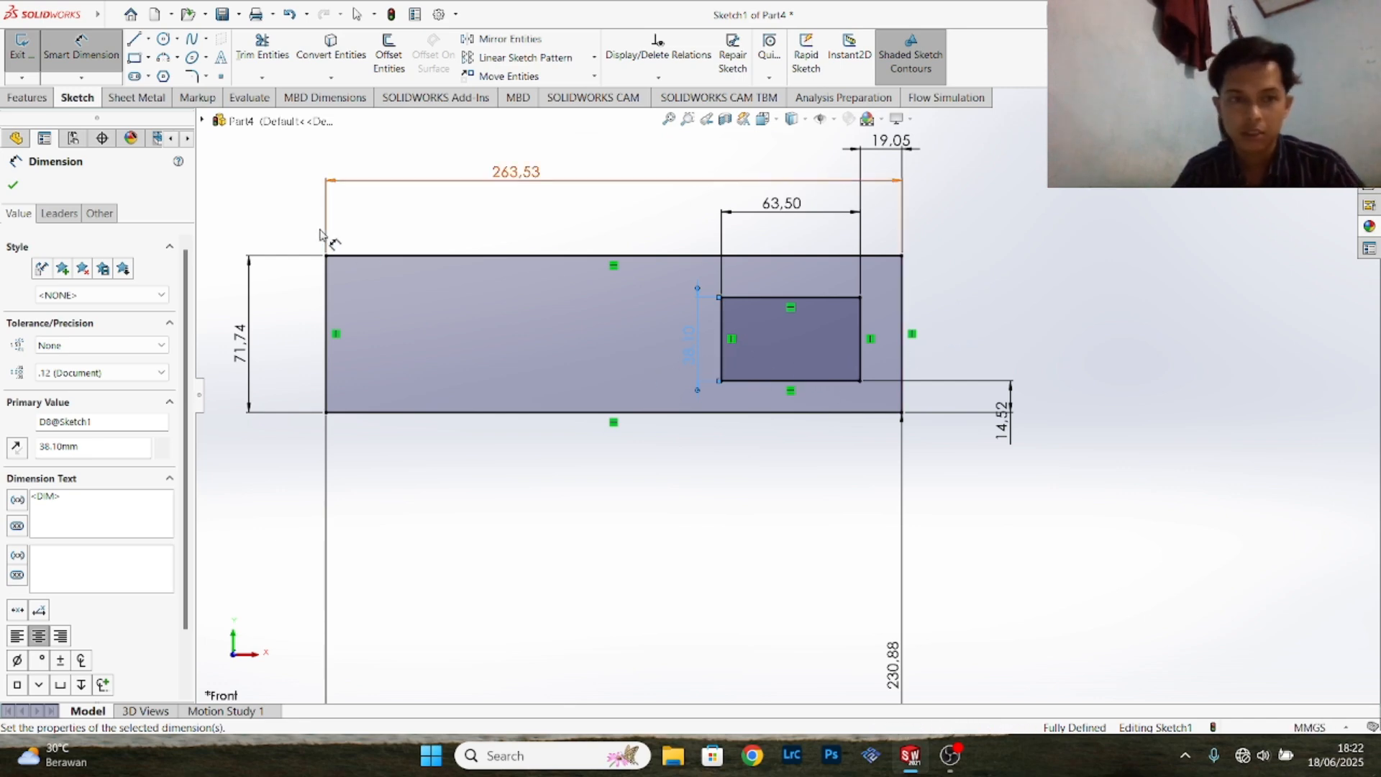
{"action": "left_click", "coordinate": [207, 77]}
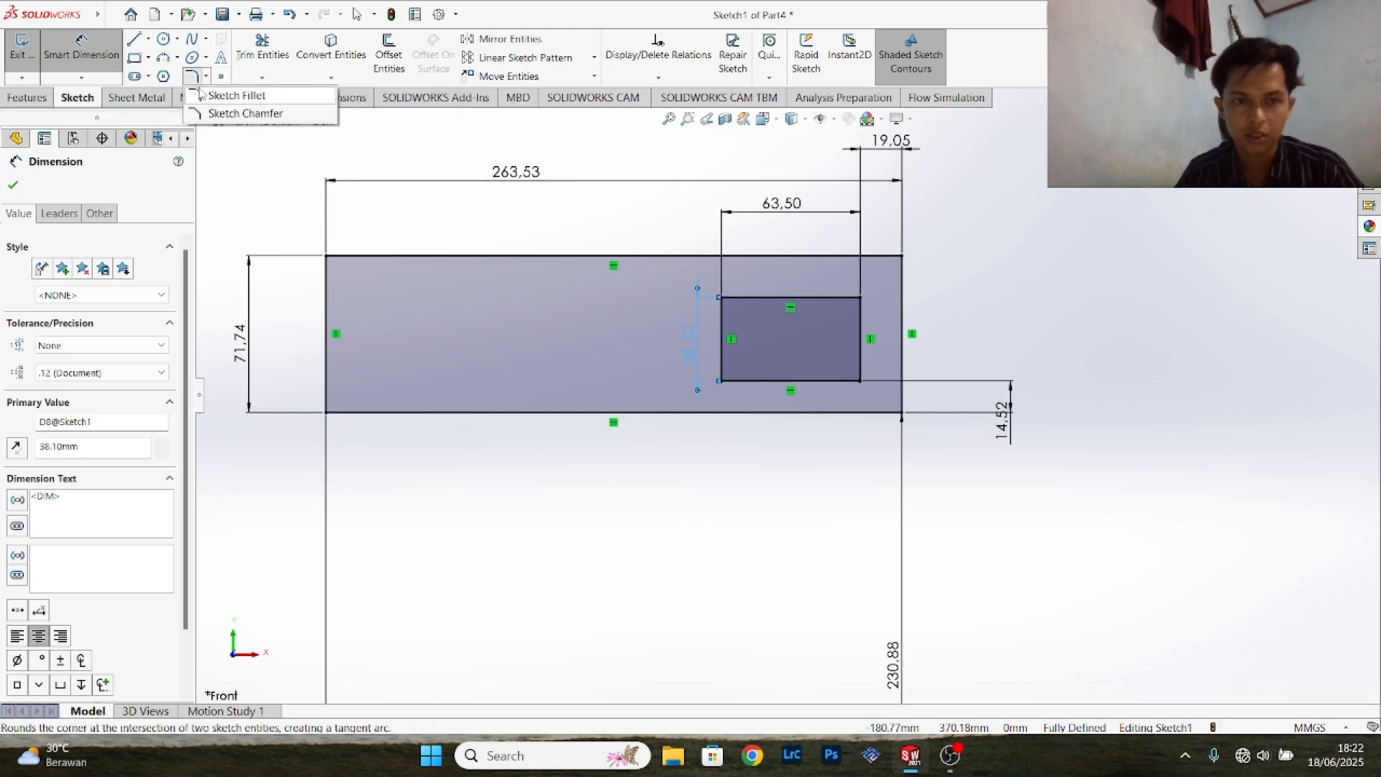
{"action": "left_click", "coordinate": [235, 95]}
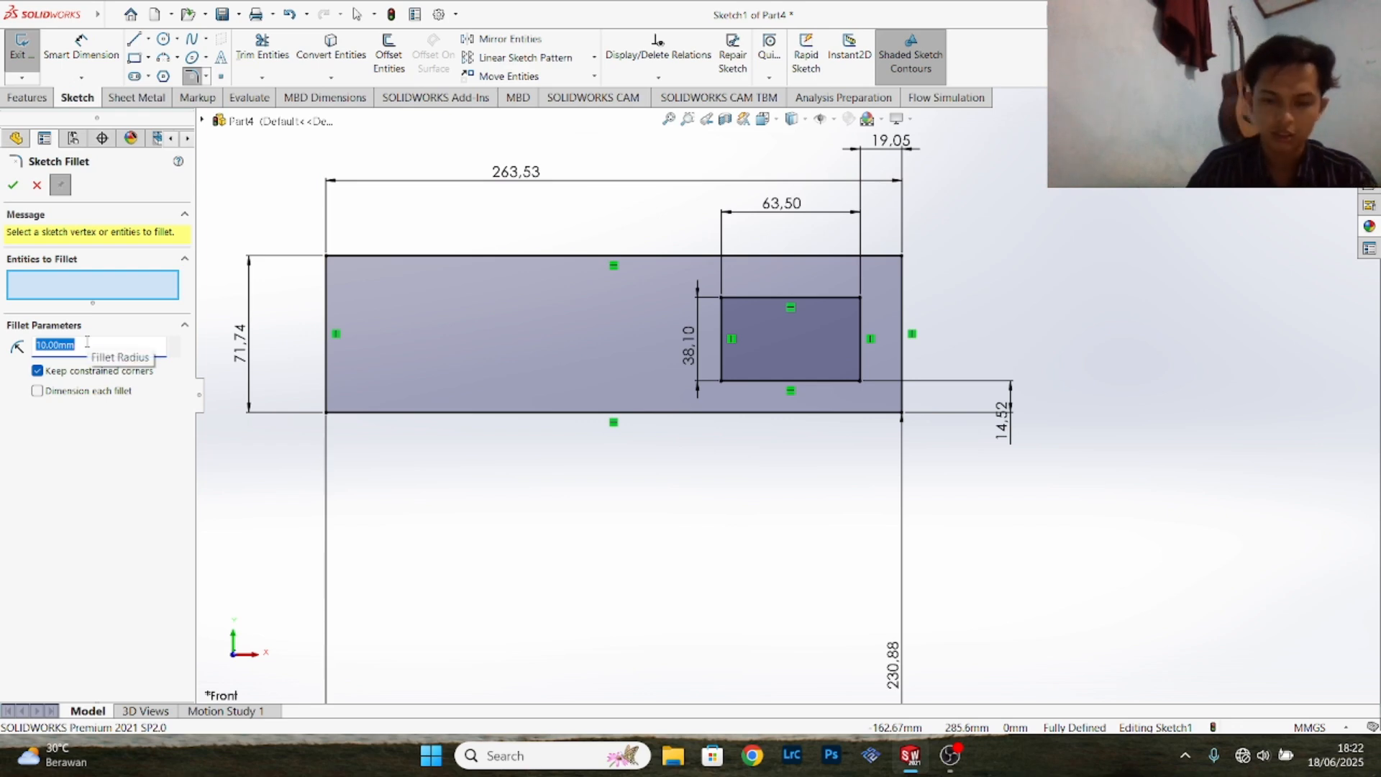
{"action": "type", "text": "6.35"}
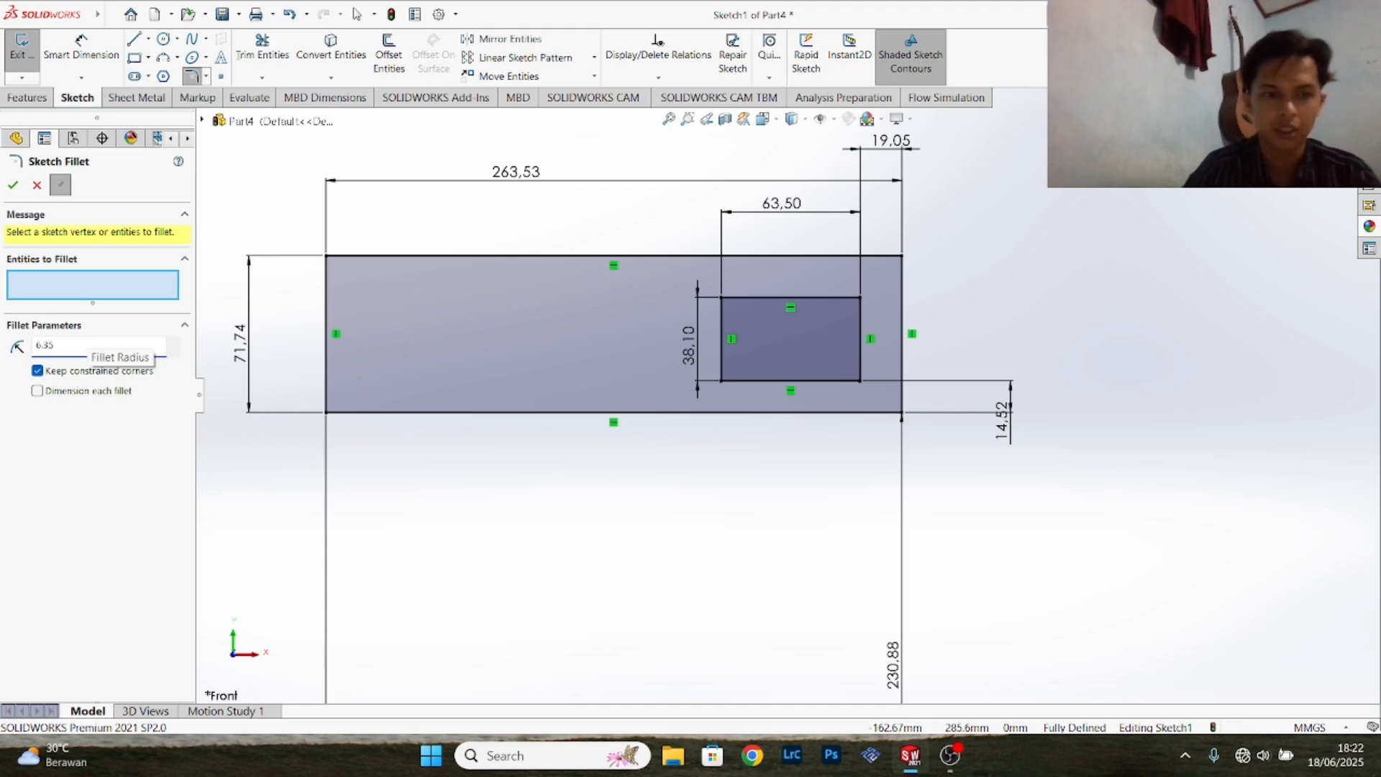
{"action": "left_click", "coordinate": [721, 382]}
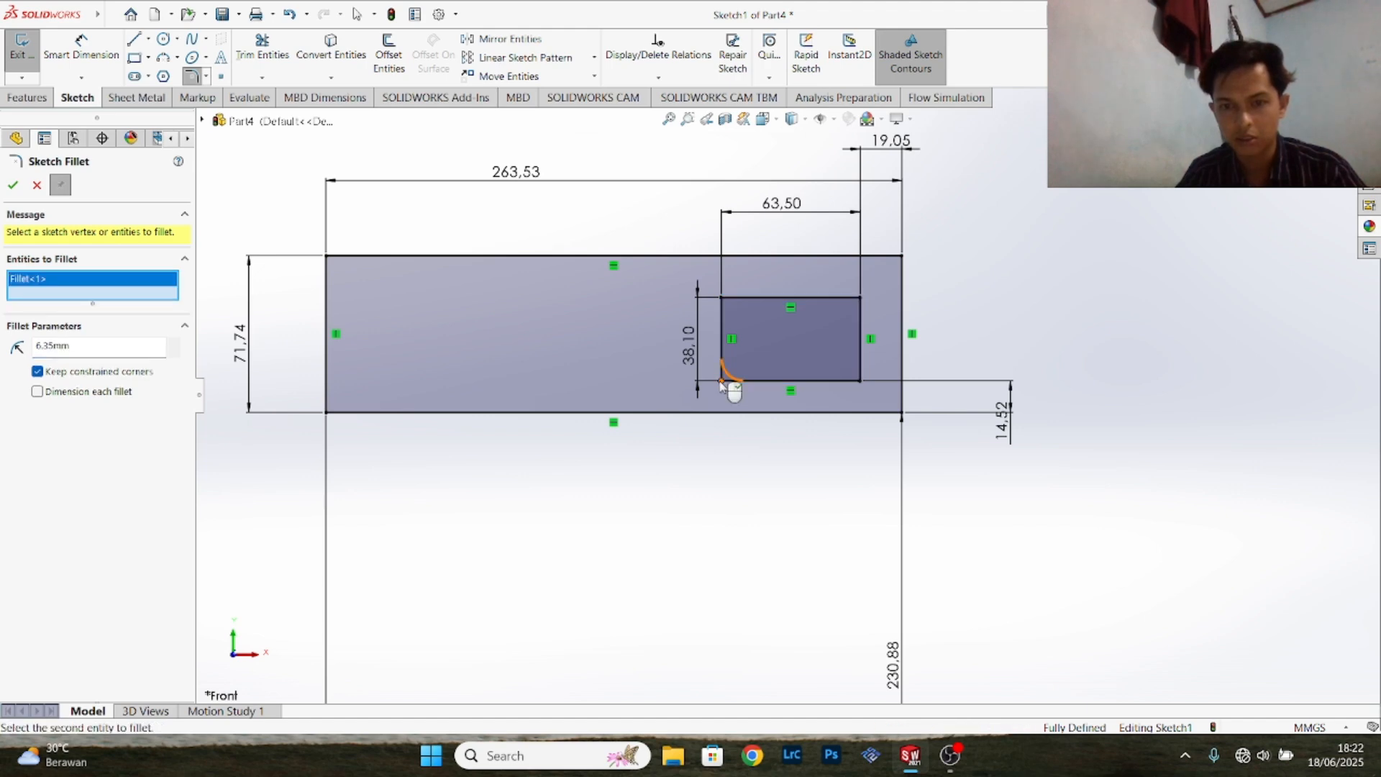
{"action": "left_click", "coordinate": [860, 383]}
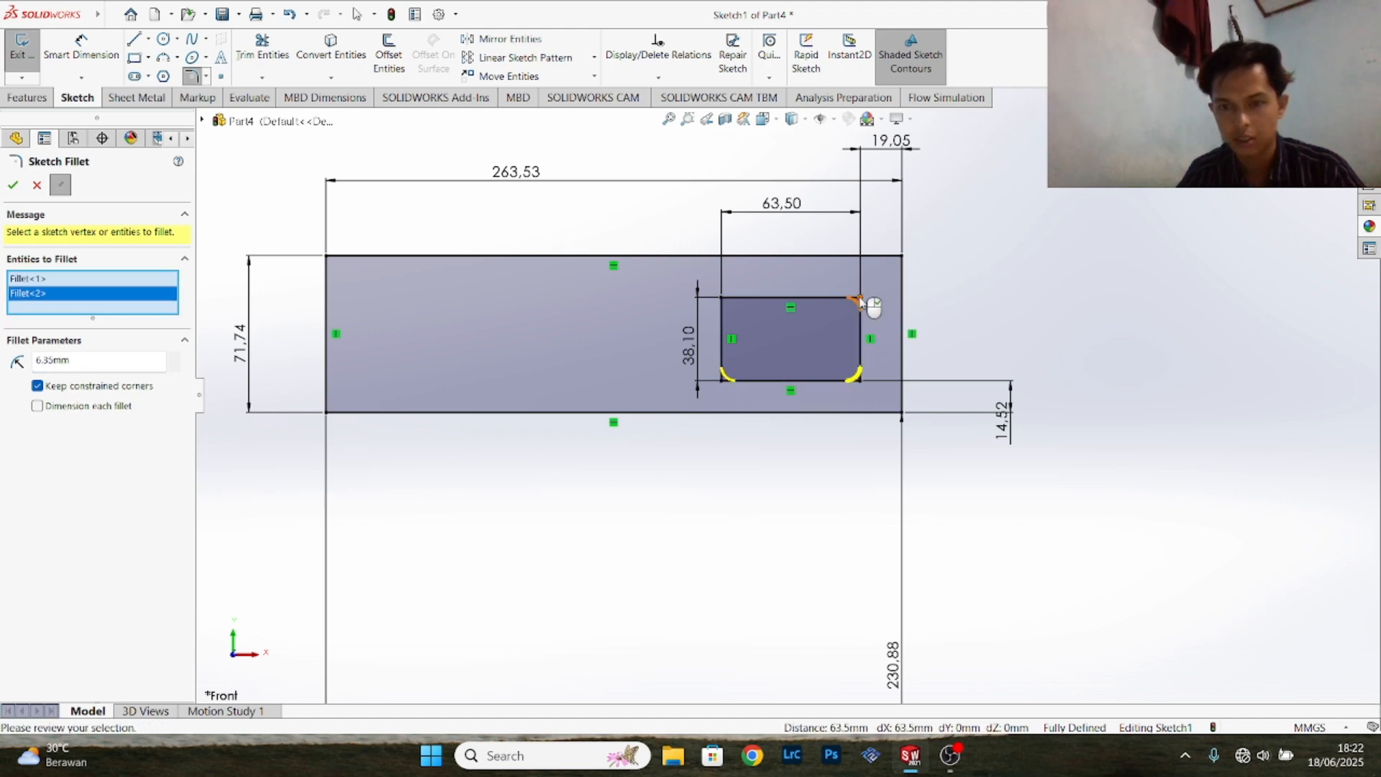
{"action": "left_click", "coordinate": [861, 298]}
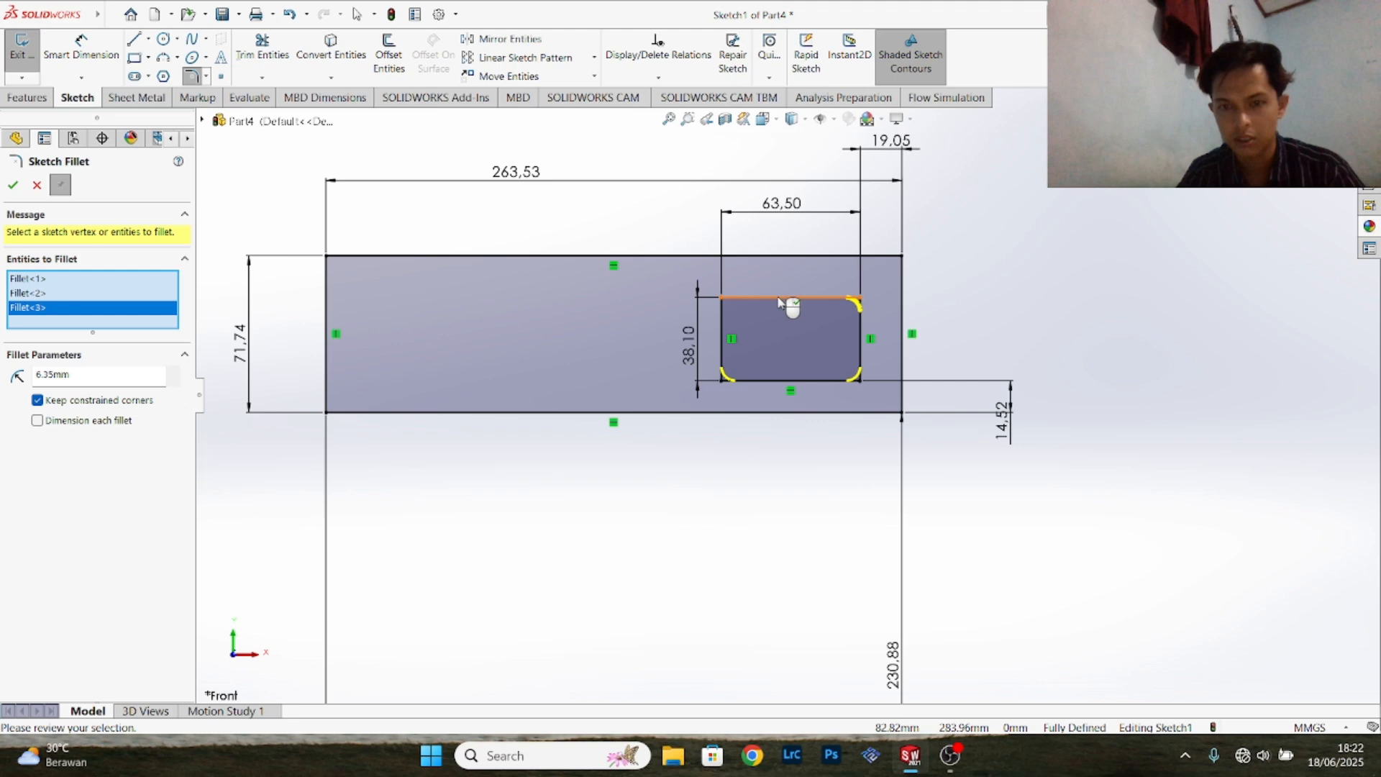
{"action": "left_click", "coordinate": [722, 301]}
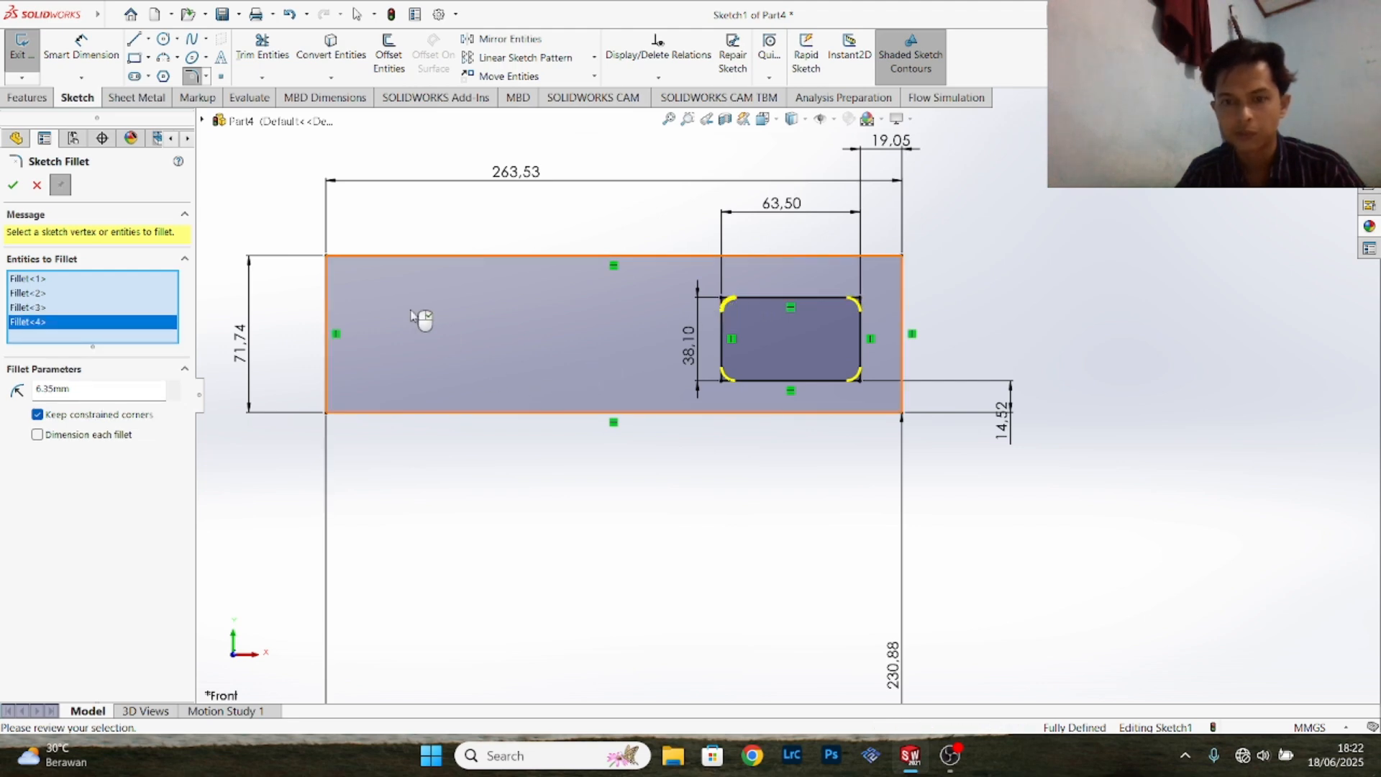
{"action": "left_click", "coordinate": [13, 186]}
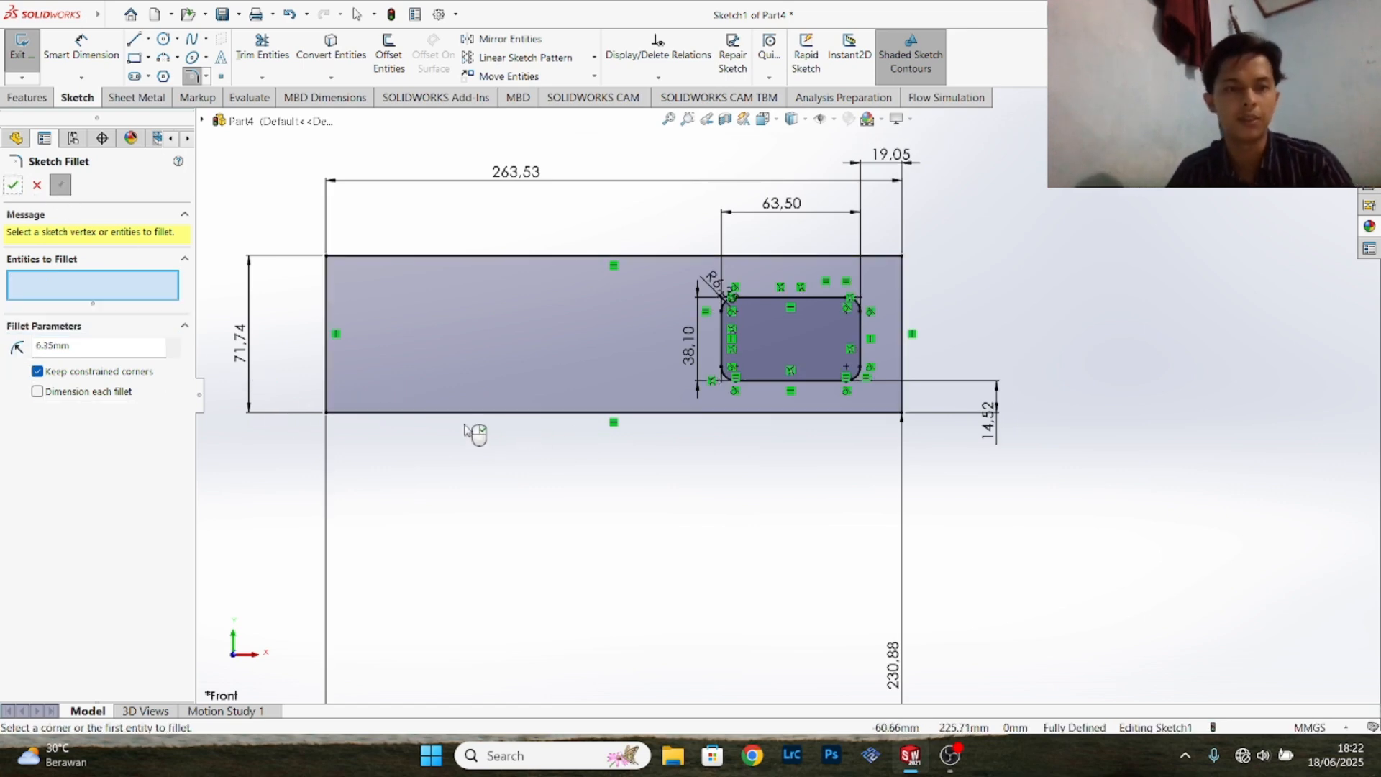
{"action": "left_click", "coordinate": [12, 186]}
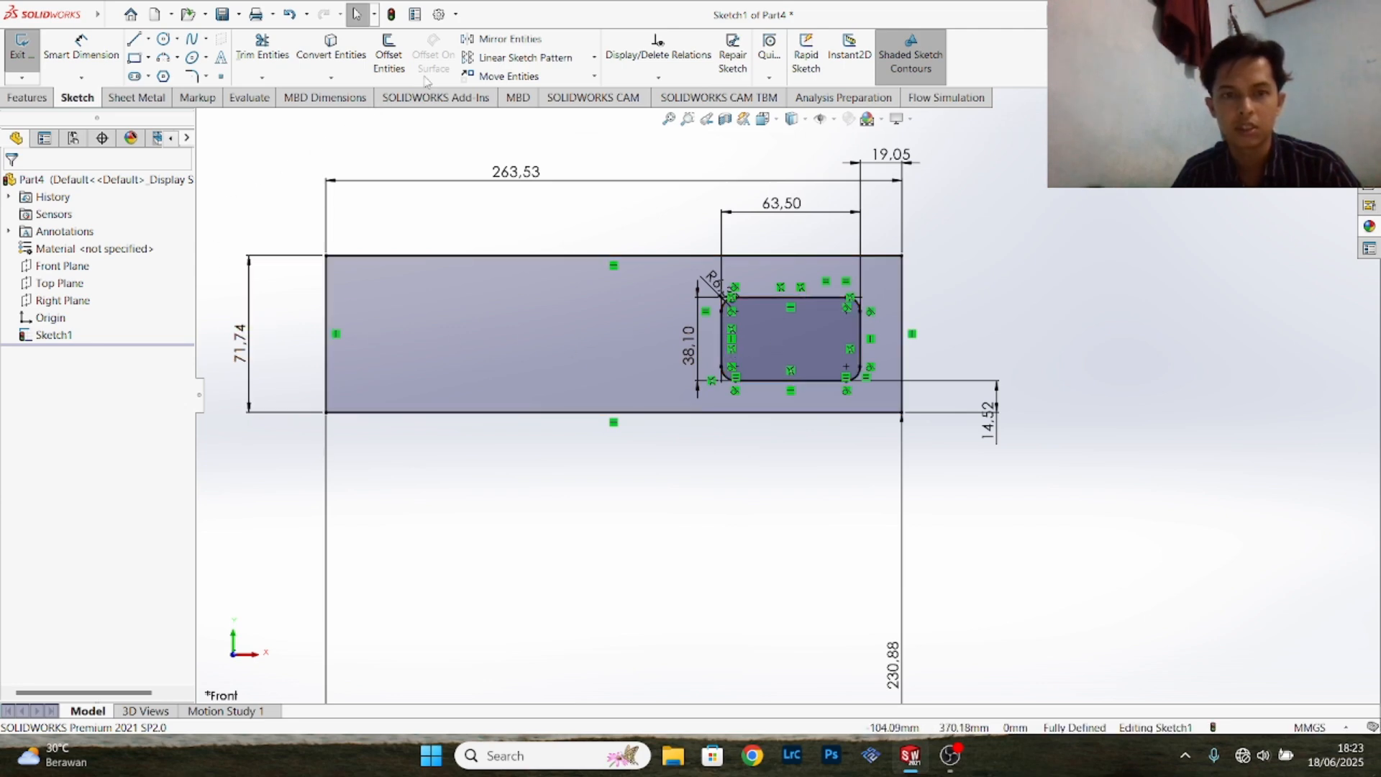
- Linearly pattern the filleted opening to two instances spaced 69.85 mm apart in the negative X direction
{"action": "left_click", "coordinate": [526, 57]}
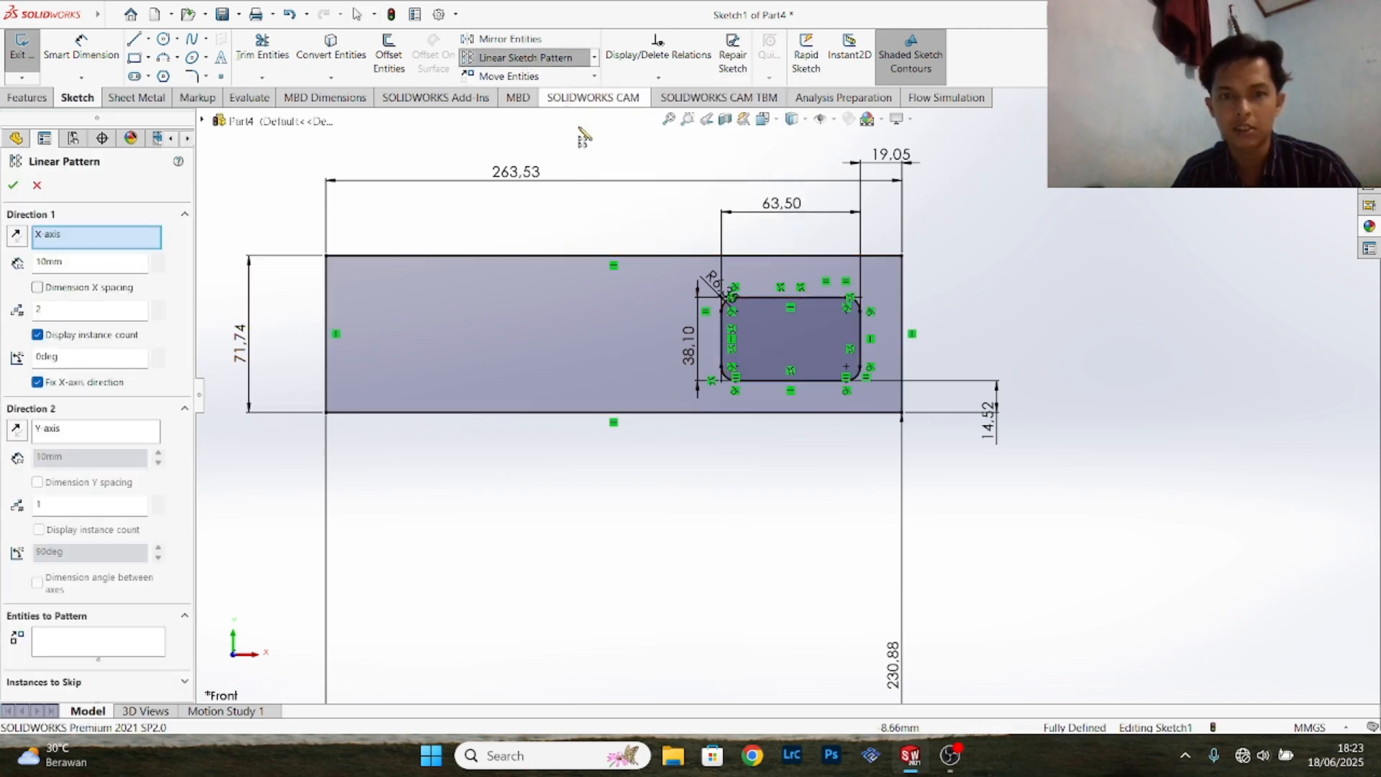
{"action": "left_click", "coordinate": [788, 351]}
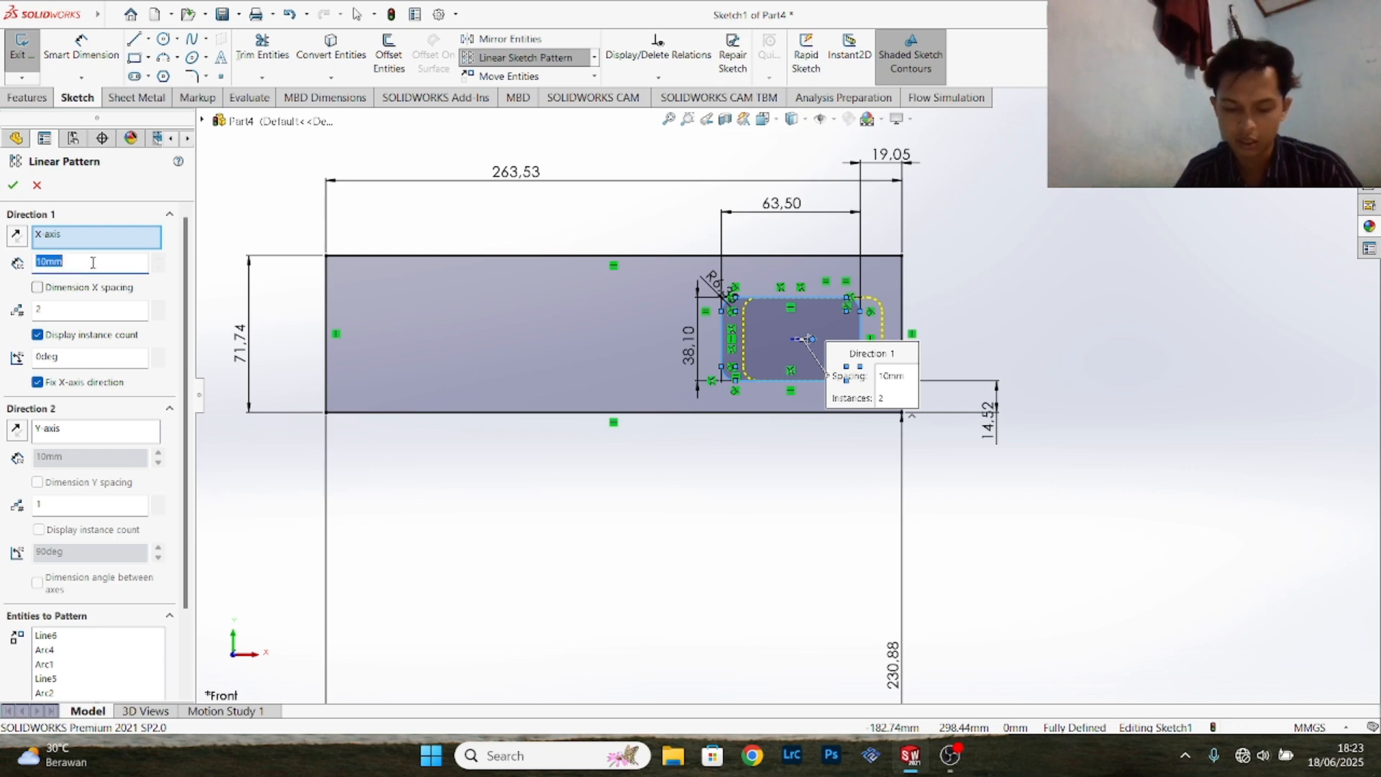
{"action": "type", "text": "69.85"}
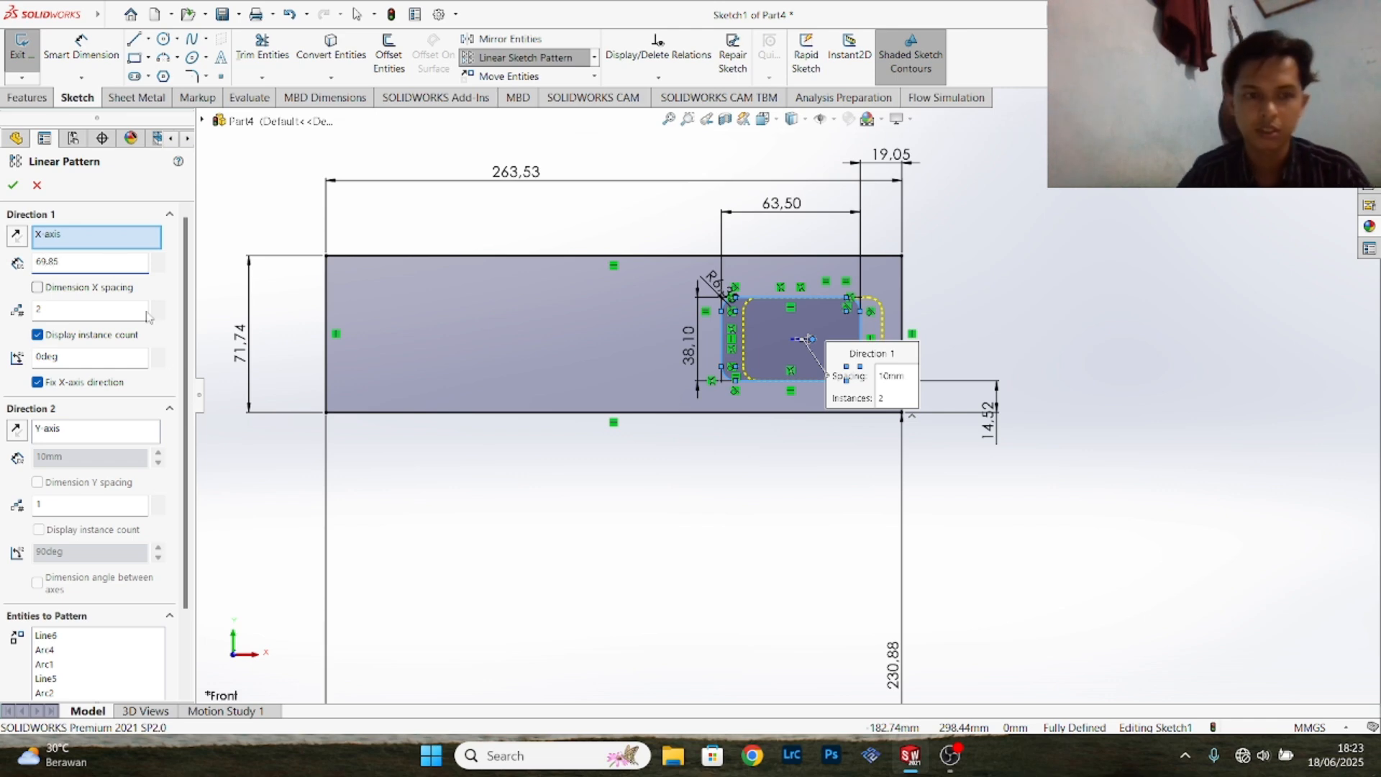
{"action": "key", "text": "Return"}
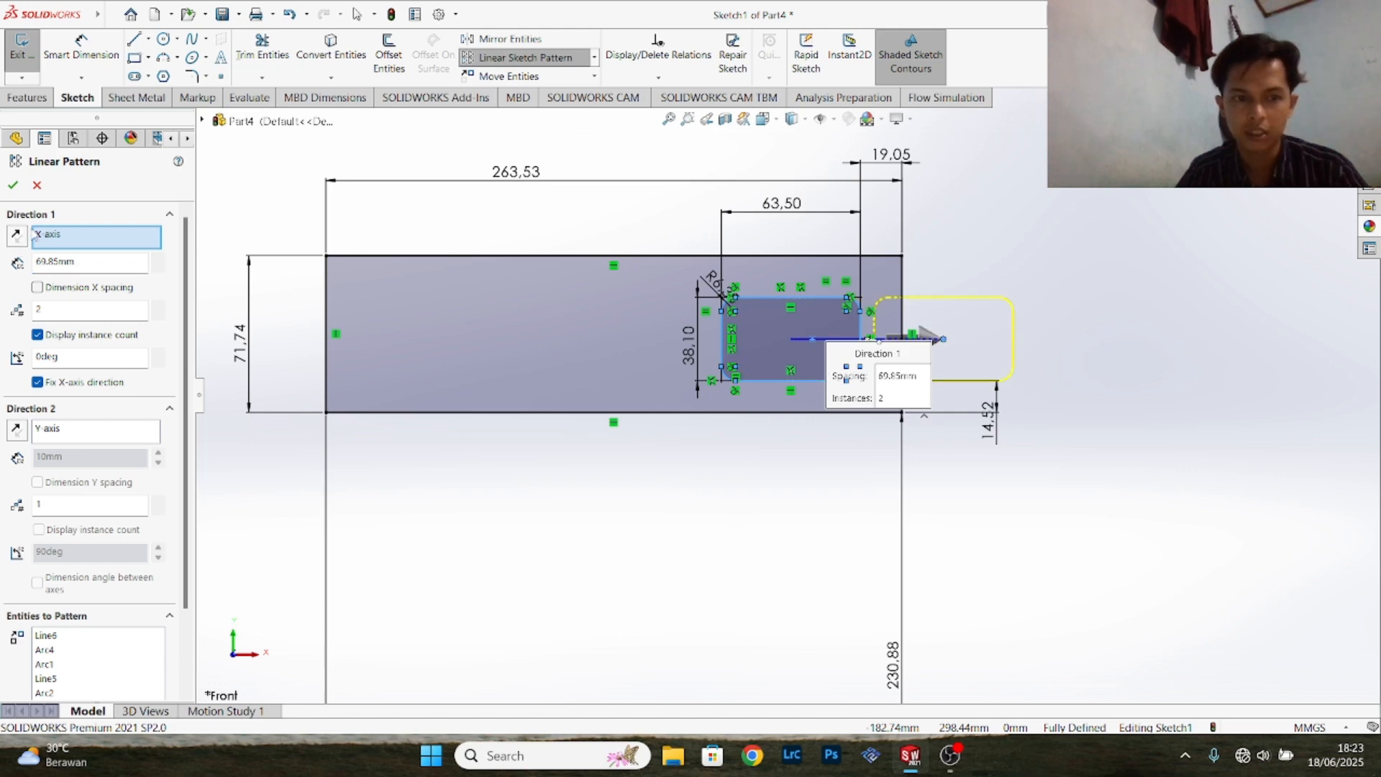
{"action": "left_click", "coordinate": [16, 237]}
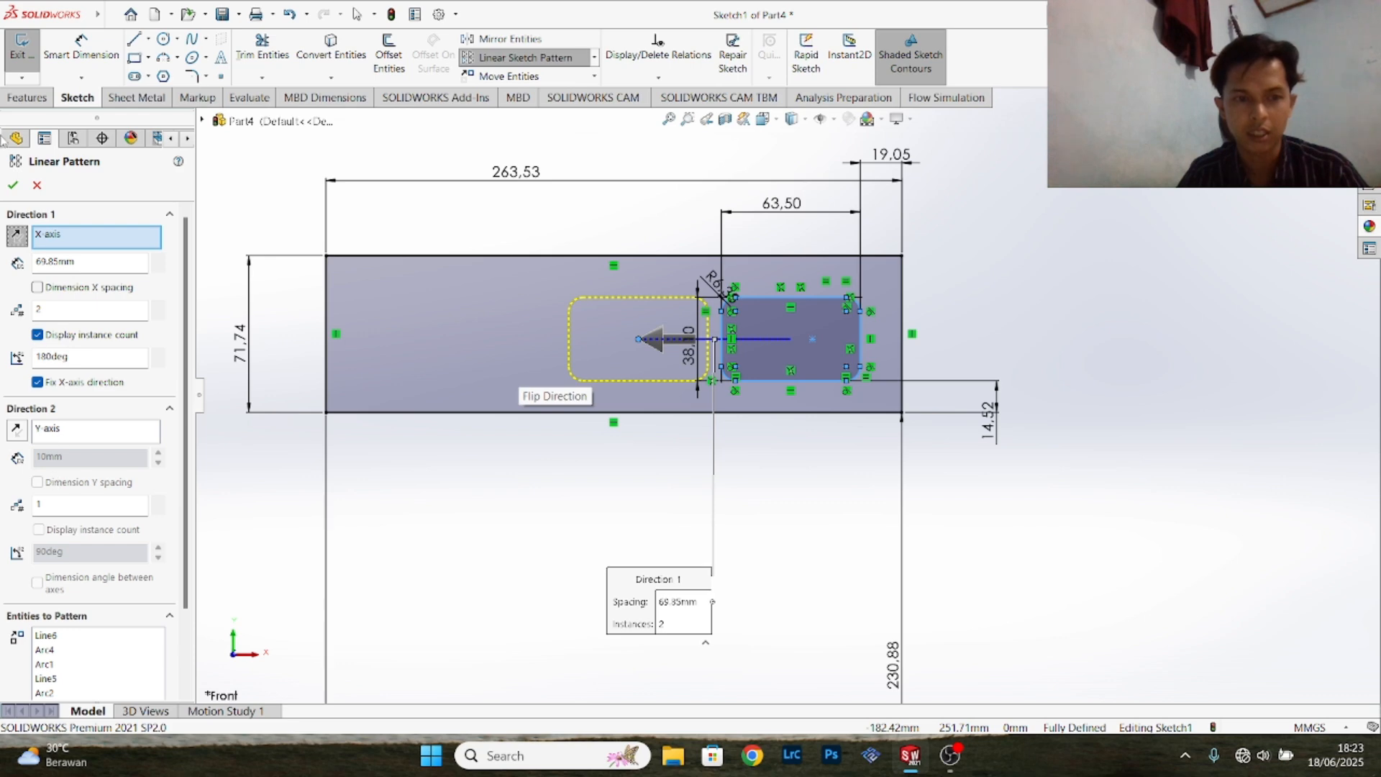
{"action": "left_click", "coordinate": [13, 185]}
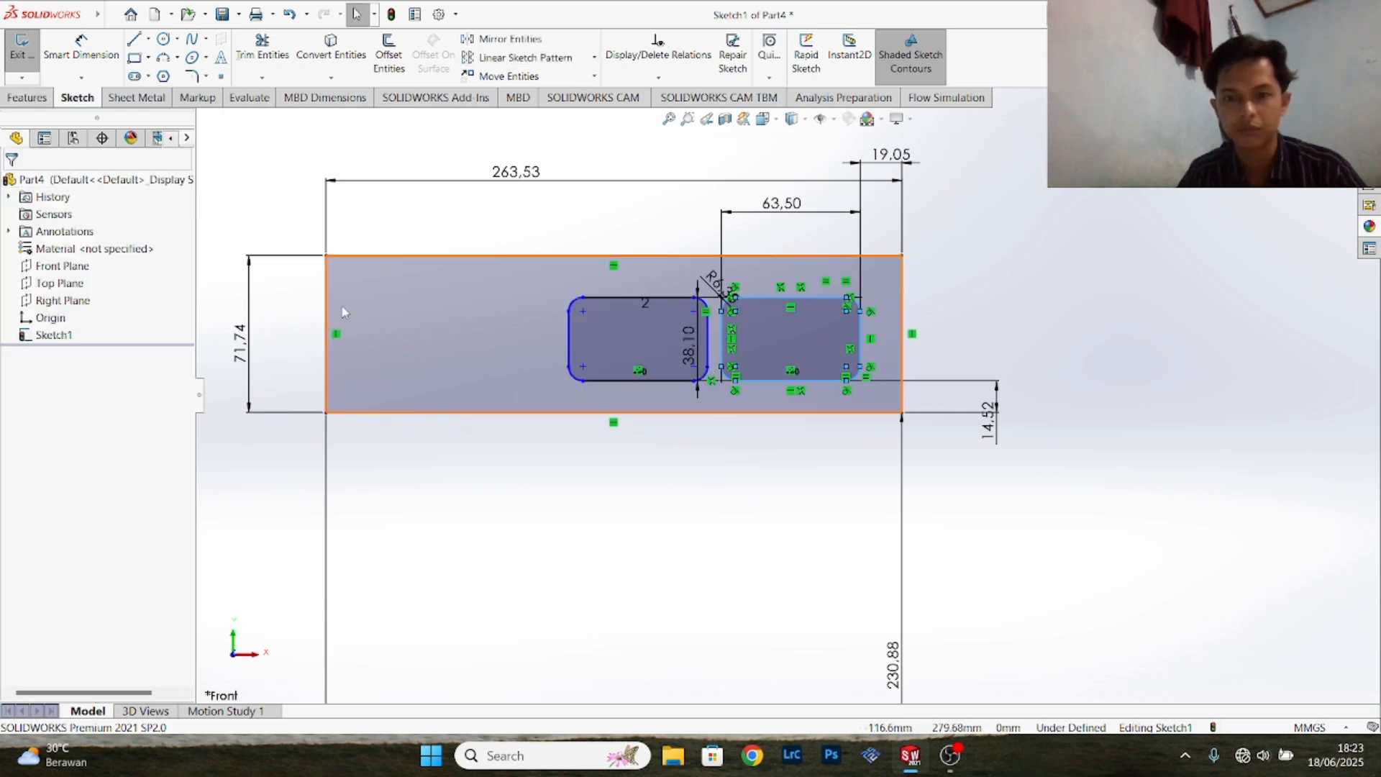
- Pattern the original filleted opening again, two instances at 142.88 mm spacing in the negative X direction, and exit the sketch
{"action": "left_click", "coordinate": [516, 65]}
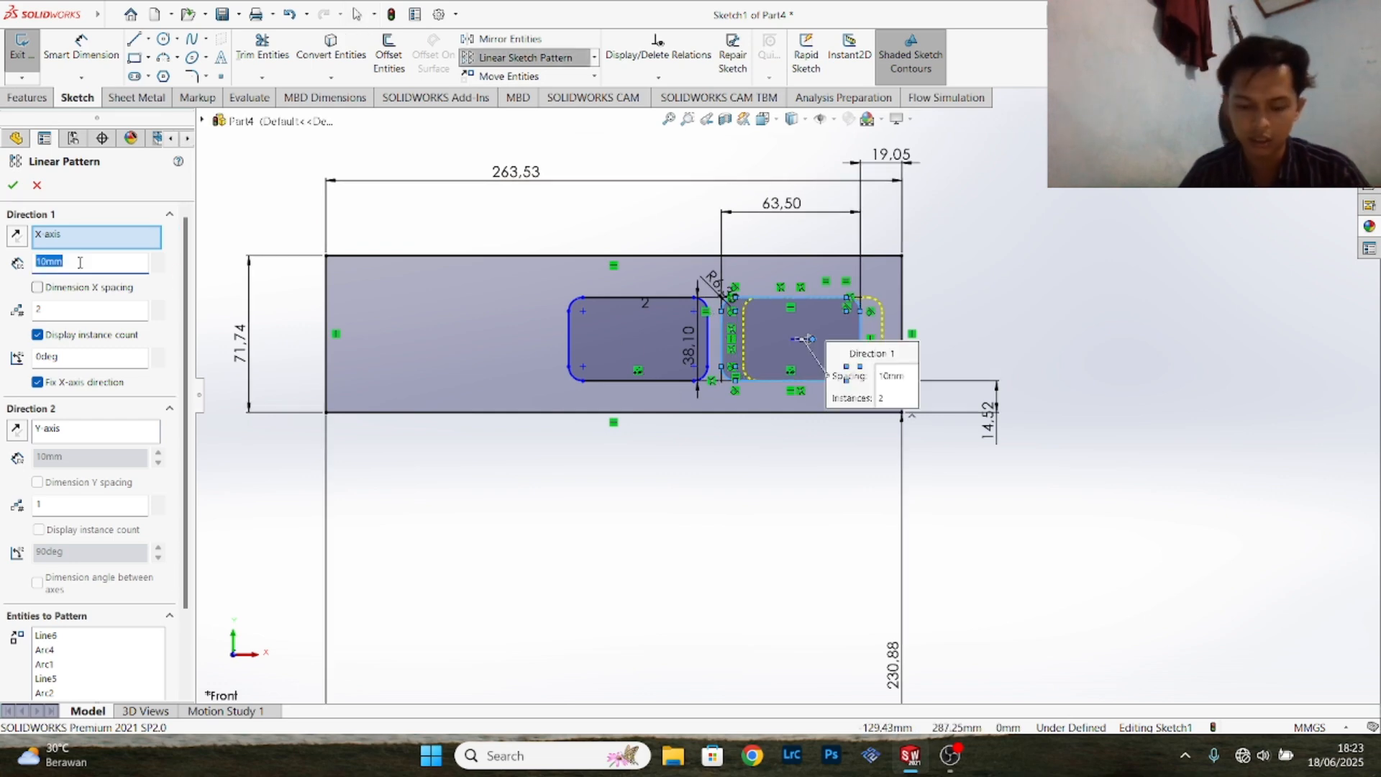
{"action": "type", "text": "142.88"}
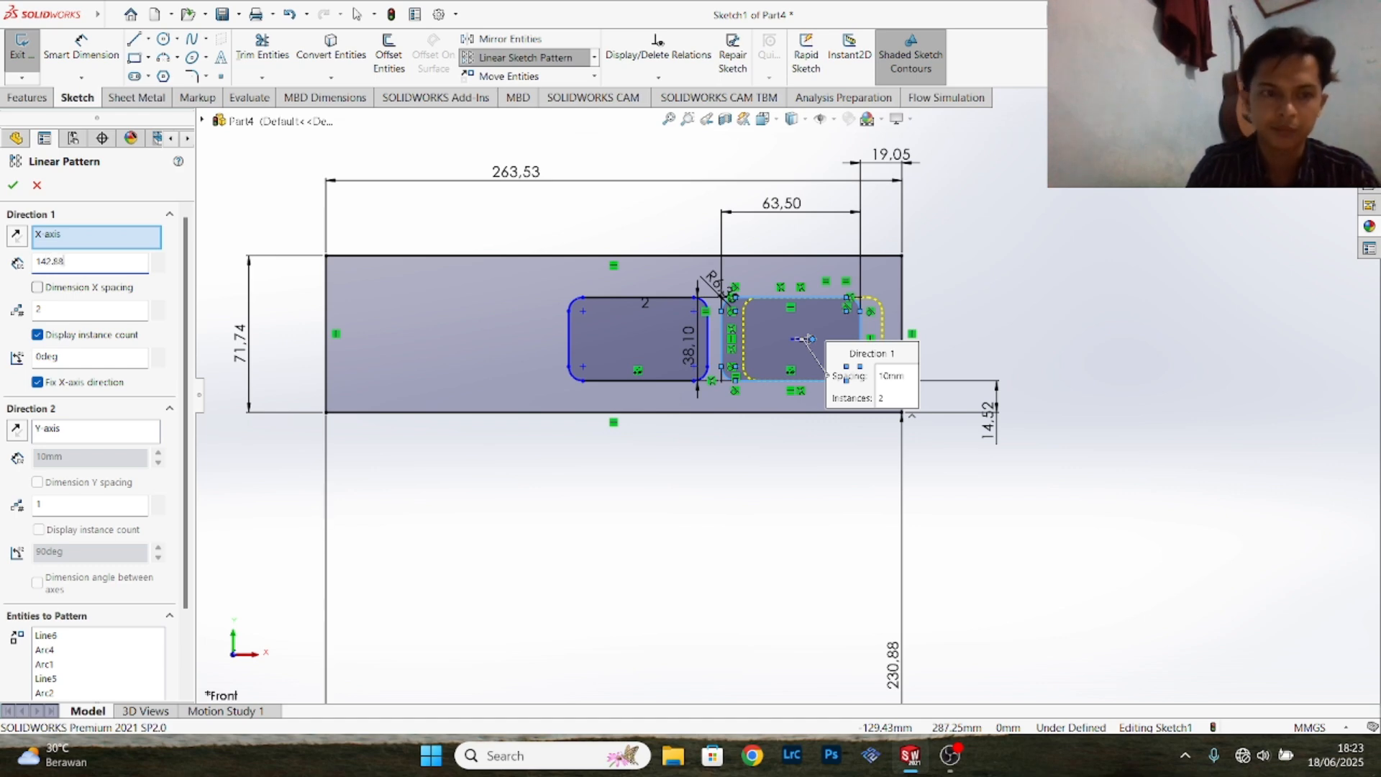
{"action": "key", "text": "Return"}
{"action": "left_click", "coordinate": [21, 242]}
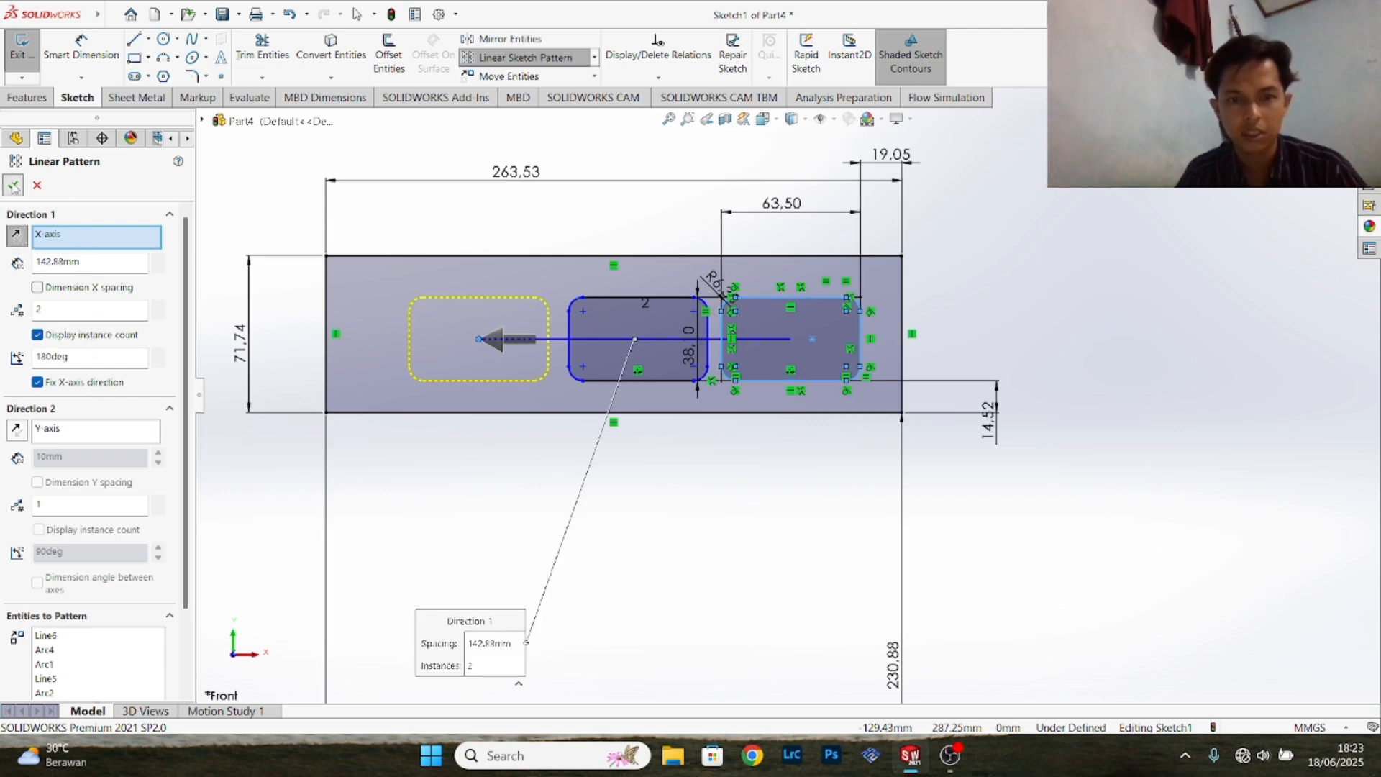
{"action": "left_click", "coordinate": [13, 186]}
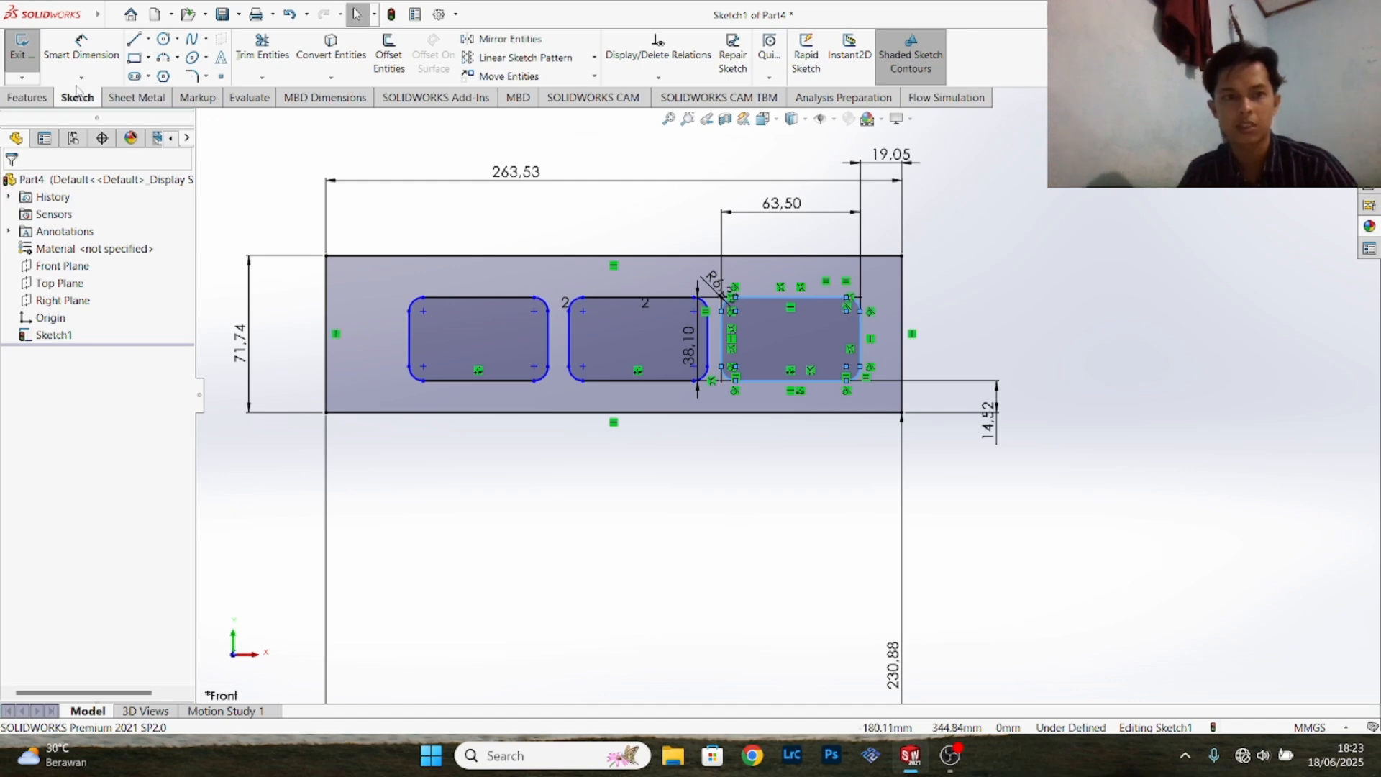
{"action": "left_click", "coordinate": [22, 54]}
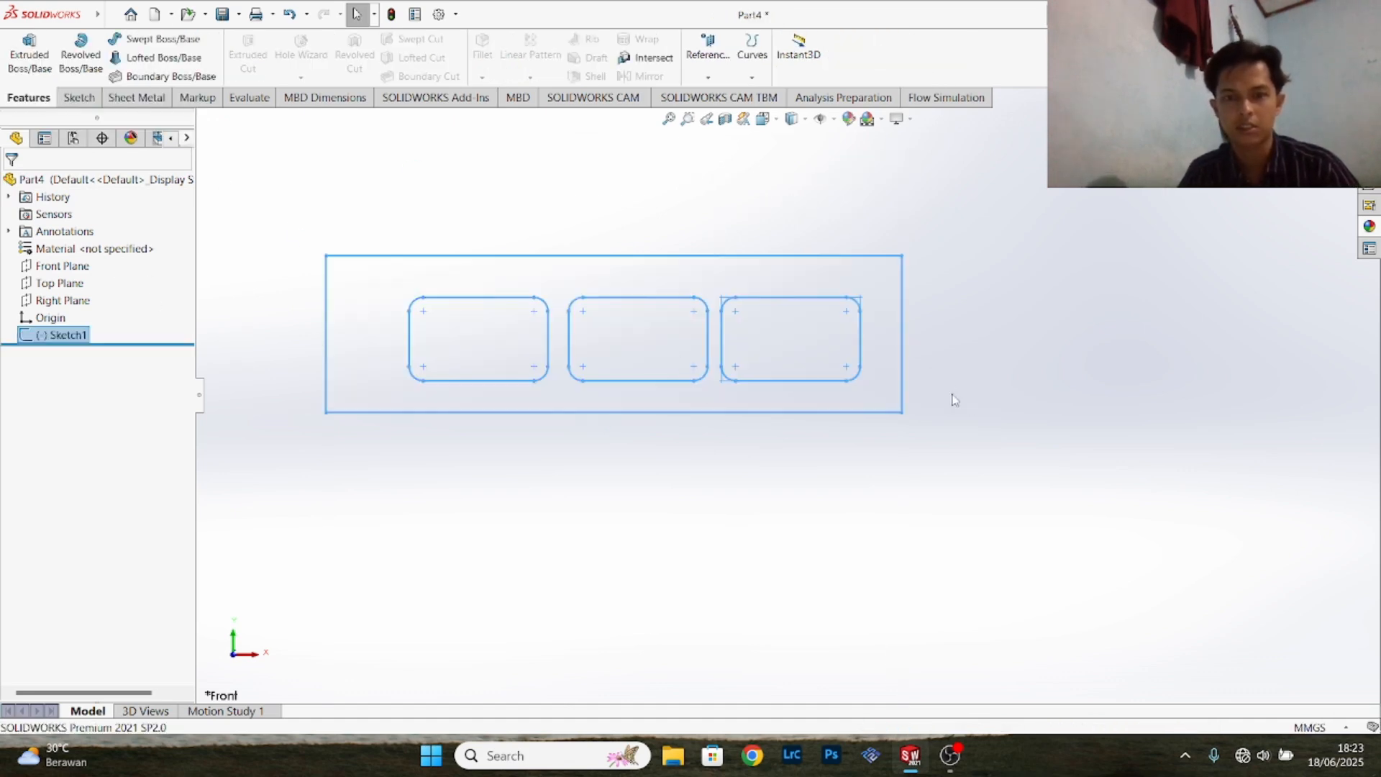
- Create a mid-plane reference plane between the Front Plane and the Top Plane
{"action": "scroll", "coordinate": [910, 382], "scroll_direction": "up", "scroll_amount": 5}
{"action": "scroll", "coordinate": [856, 368], "scroll_direction": "down", "scroll_amount": 4}
{"action": "scroll", "coordinate": [598, 370], "scroll_direction": "up", "scroll_amount": 3}
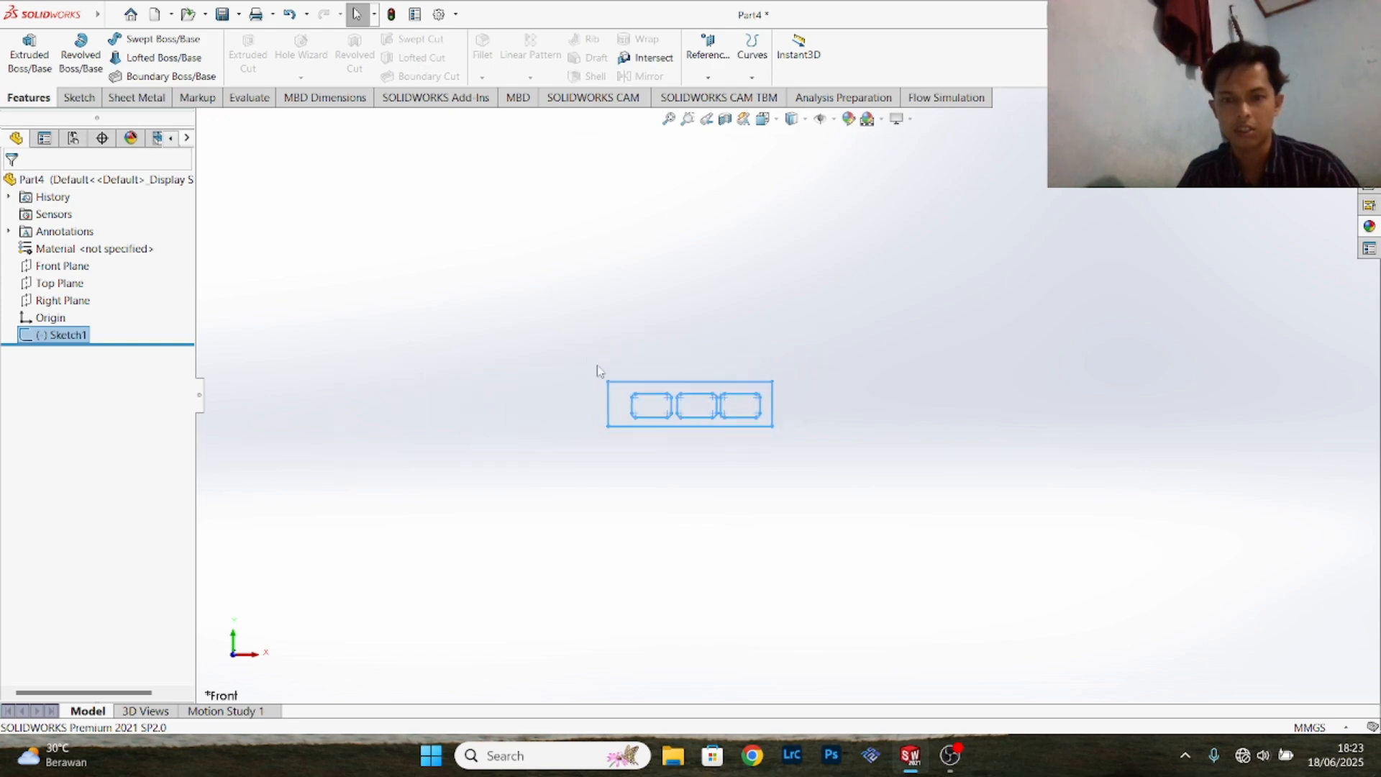
{"action": "scroll", "coordinate": [922, 434], "scroll_direction": "down", "scroll_amount": 3}
{"action": "scroll", "coordinate": [990, 389], "scroll_direction": "up", "scroll_amount": 1}
{"action": "scroll", "coordinate": [990, 388], "scroll_direction": "down", "scroll_amount": 2}
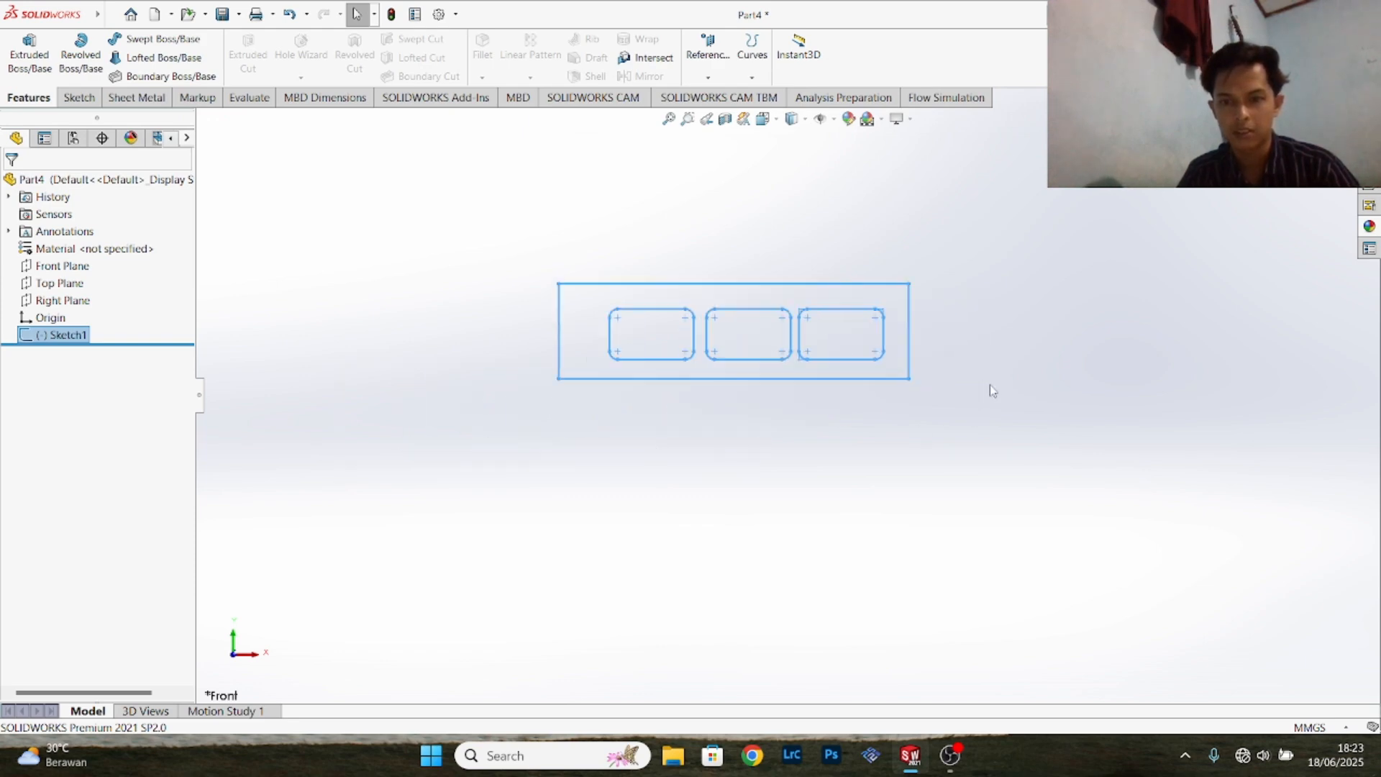
{"action": "scroll", "coordinate": [990, 384], "scroll_direction": "down", "scroll_amount": 1}
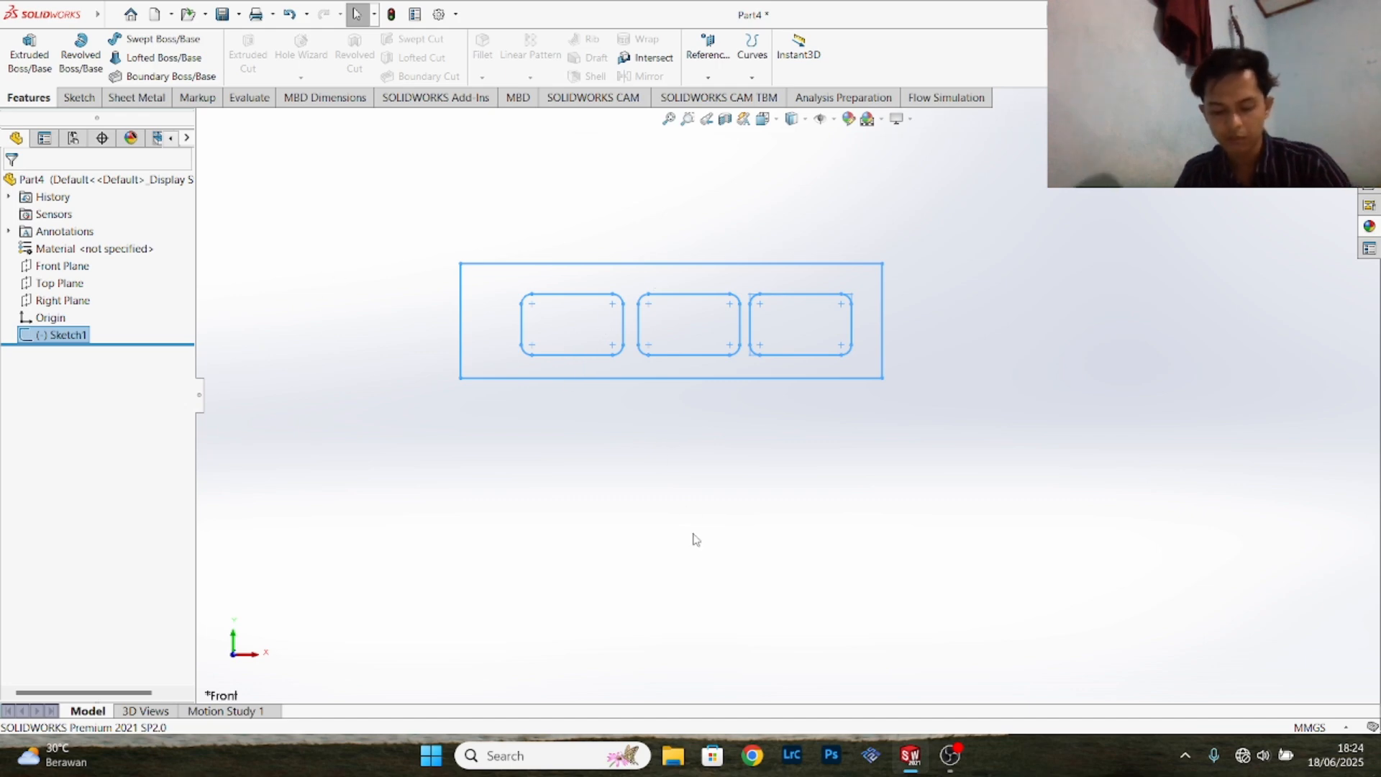
{"action": "left_click", "coordinate": [76, 270]}
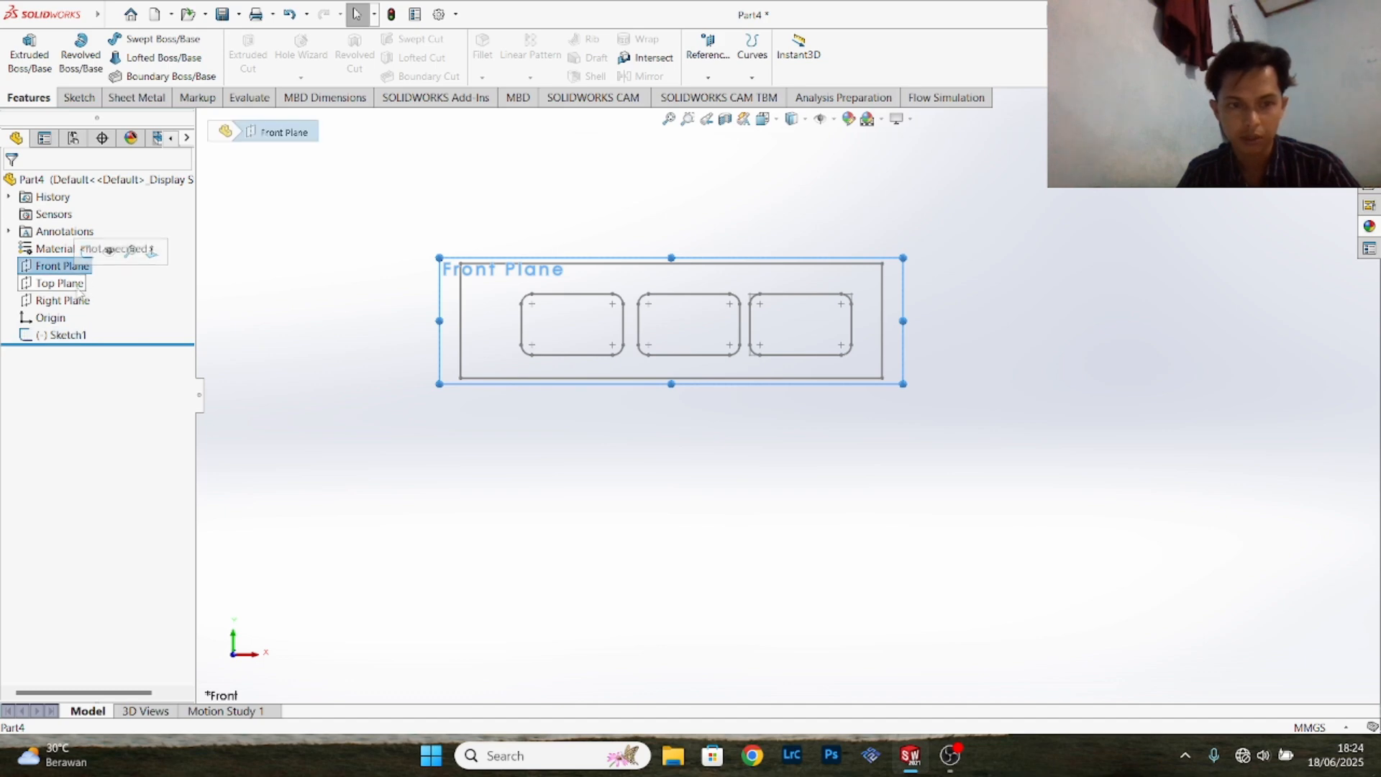
{"action": "left_click", "coordinate": [61, 283], "text": "ctrl"}
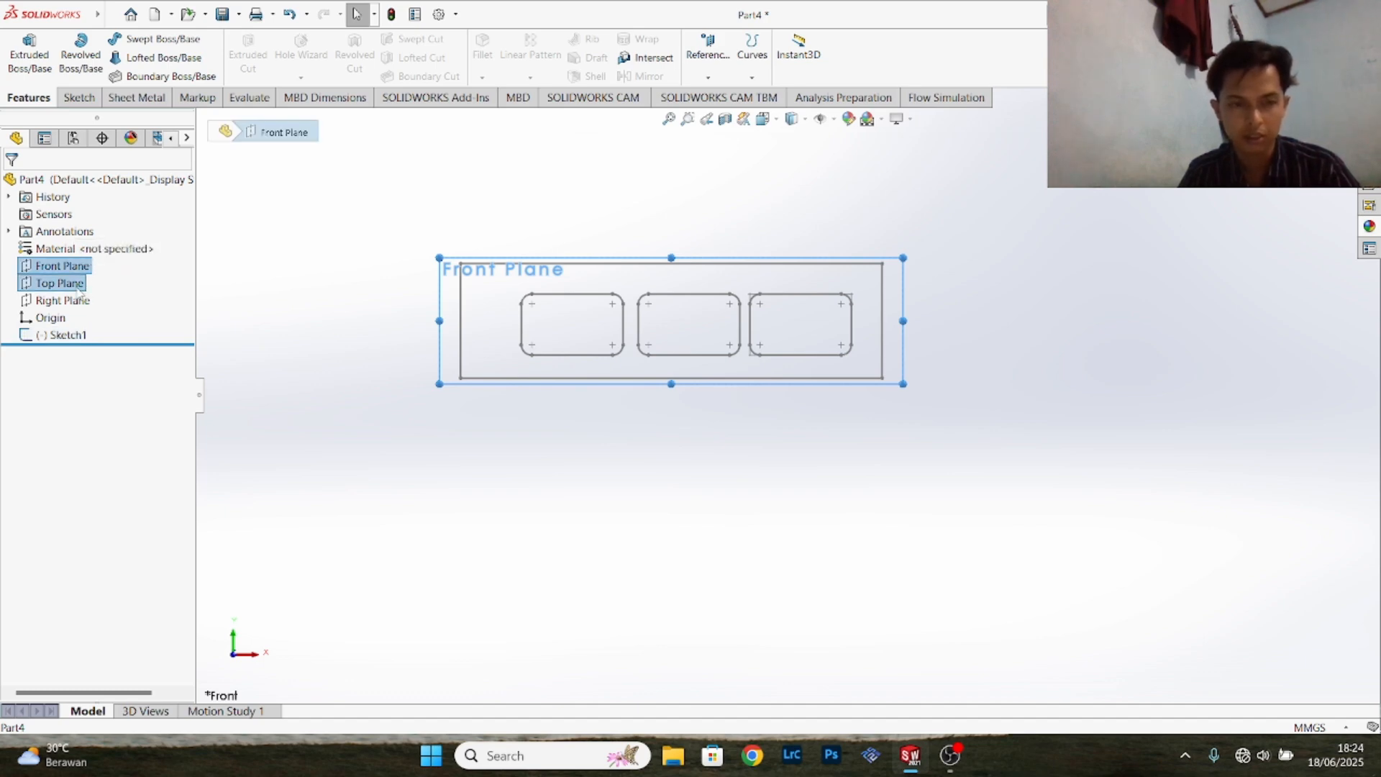
{"action": "left_click", "coordinate": [706, 77]}
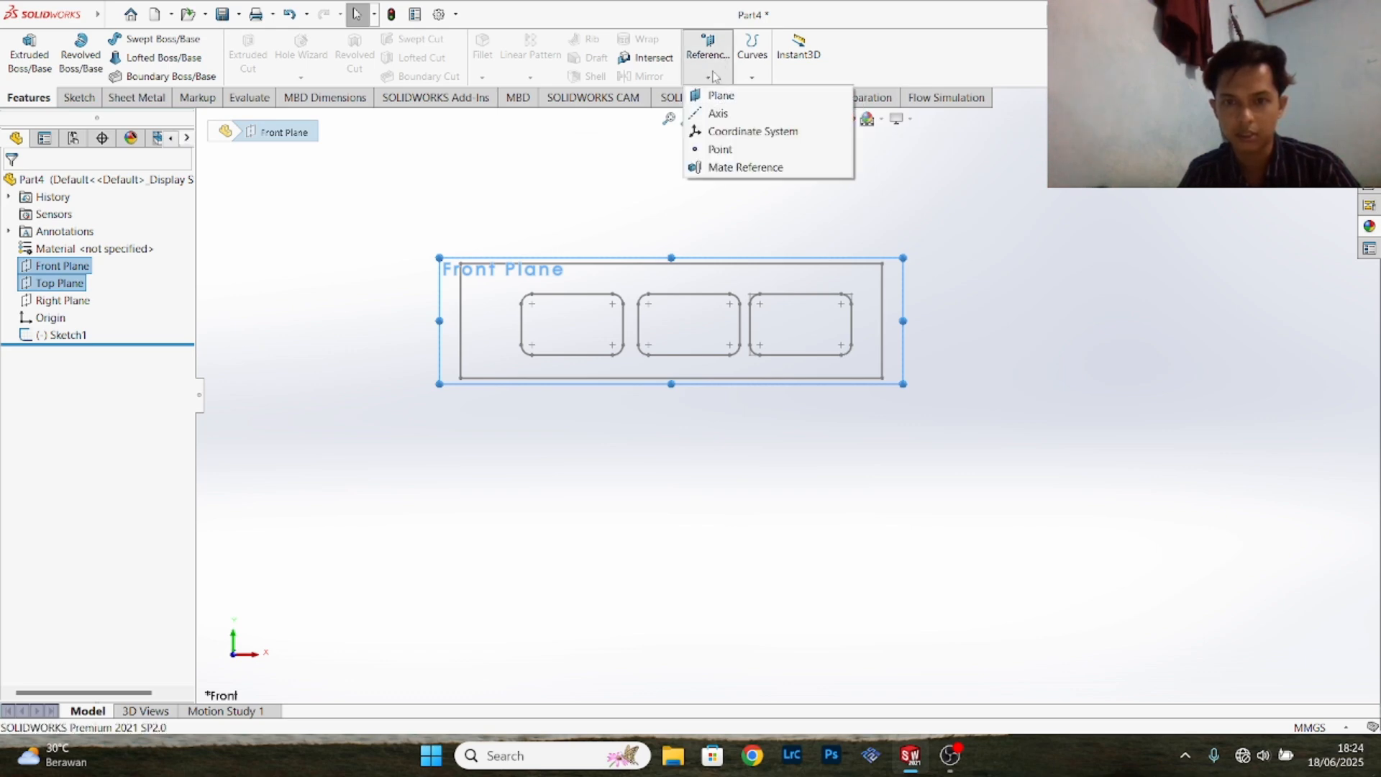
{"action": "left_click", "coordinate": [718, 96]}
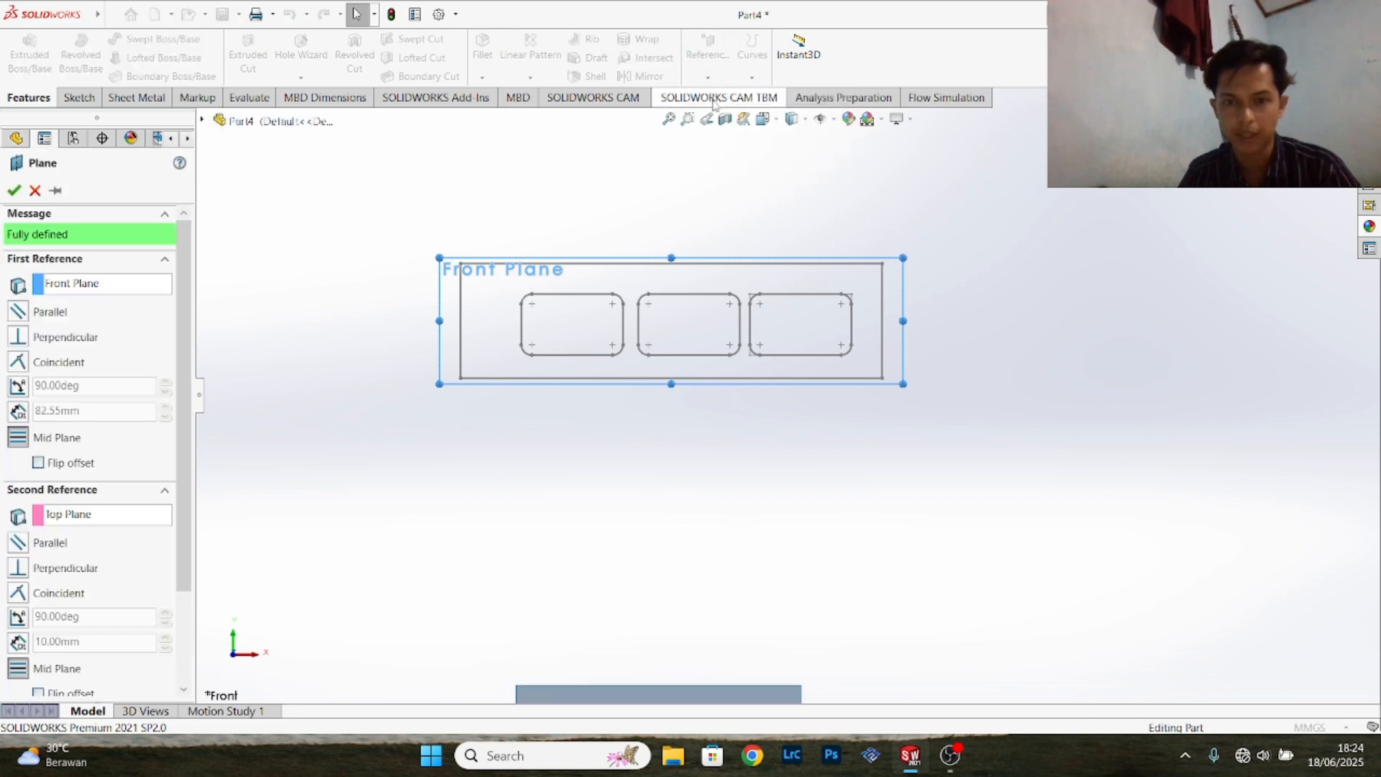
{"action": "scroll", "coordinate": [742, 328], "scroll_direction": "up", "scroll_amount": 4}
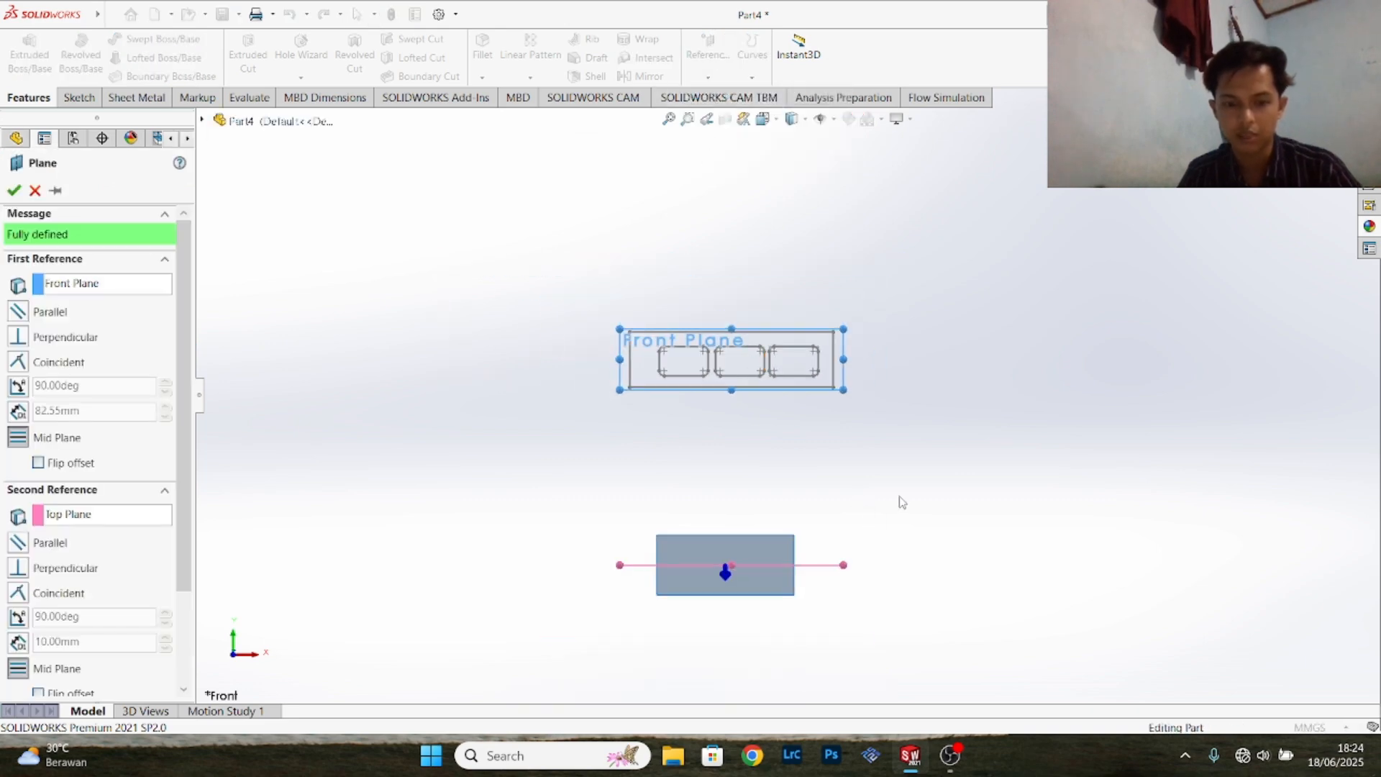
{"action": "mouse_move", "coordinate": [902, 502]}
{"action": "middle_mouse_down"}
{"action": "mouse_move", "coordinate": [716, 521]}
{"action": "mouse_move", "coordinate": [808, 515]}
{"action": "mouse_move", "coordinate": [616, 395]}
{"action": "middle_mouse_up"}
{"action": "left_click", "coordinate": [13, 190]}
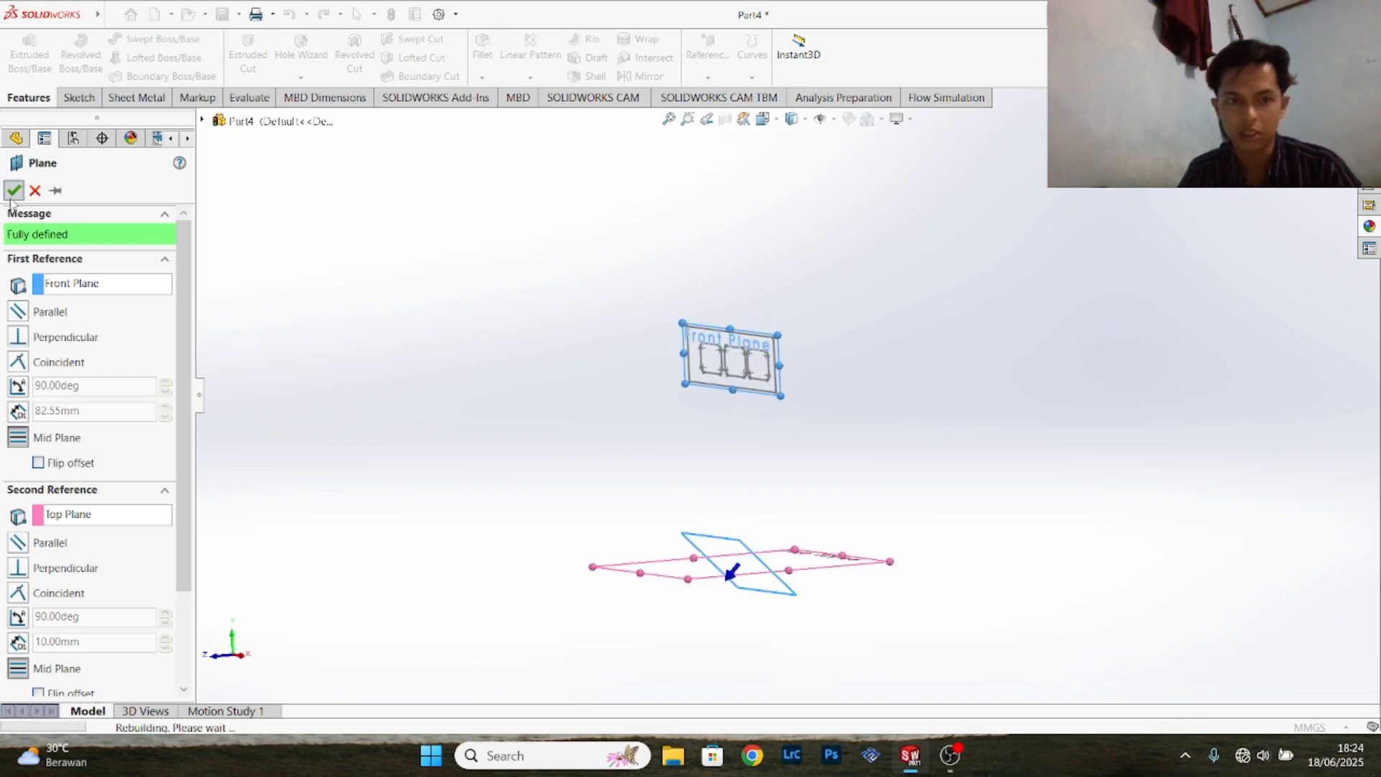
- Create a reference plane offset 82.55 mm from Plane1, with the offset flipped toward the Front Plane sketch
{"action": "middle_click_drag", "start_coordinate": [868, 435], "coordinate": [779, 496]}
{"action": "left_click_drag", "start_coordinate": [800, 517], "coordinate": [627, 327]}
{"action": "mouse_move", "coordinate": [878, 308]}
{"action": "middle_mouse_down"}
{"action": "mouse_move", "coordinate": [847, 425]}
{"action": "mouse_move", "coordinate": [978, 262]}
{"action": "middle_mouse_up"}
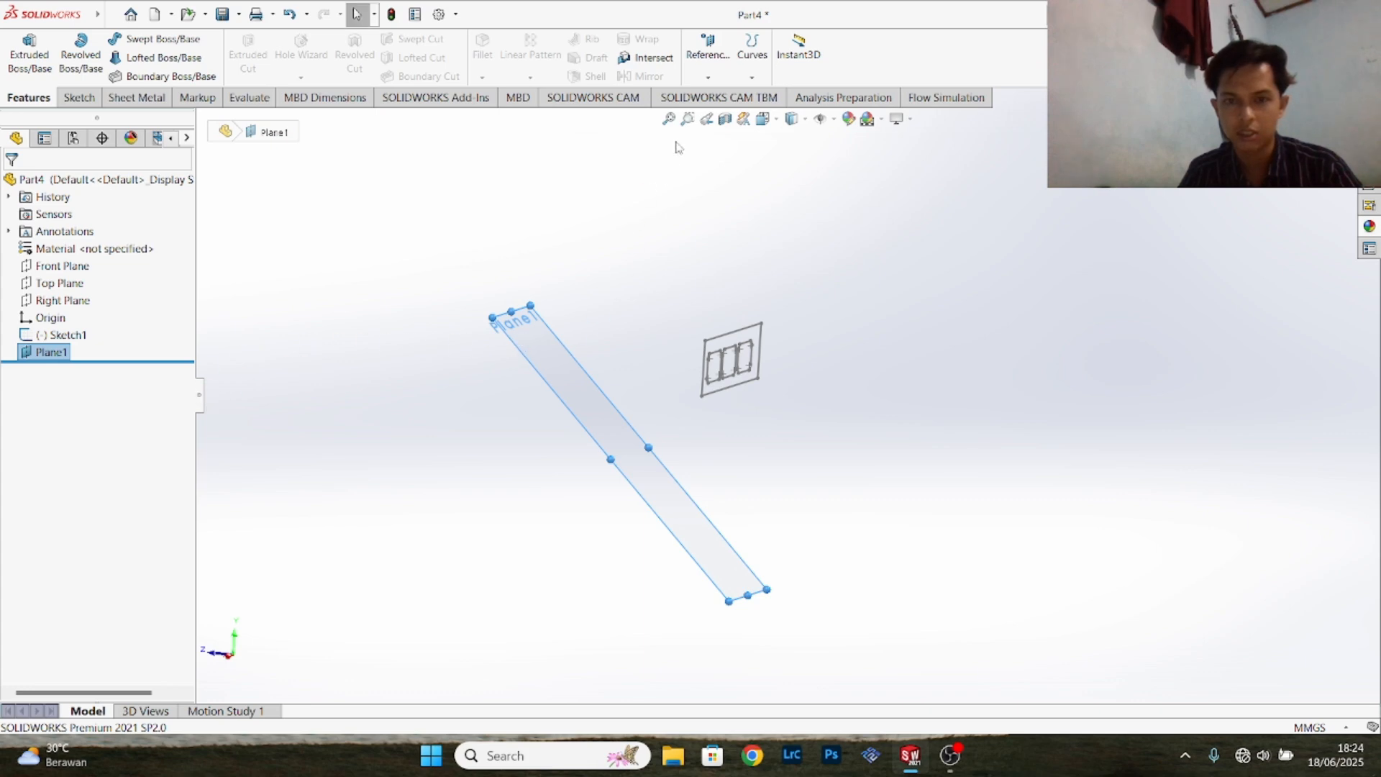
{"action": "left_click", "coordinate": [716, 72]}
{"action": "left_click", "coordinate": [717, 97]}
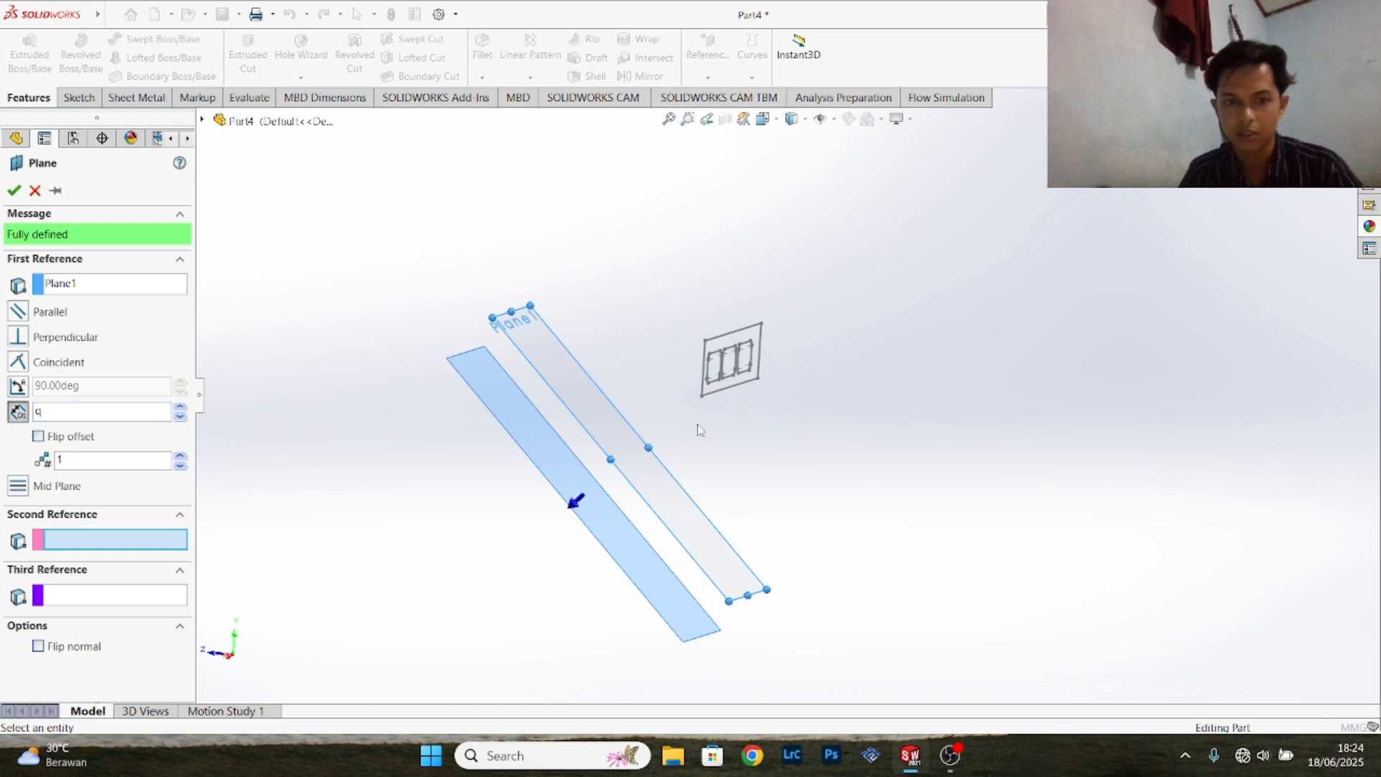
{"action": "left_click", "coordinate": [105, 413]}
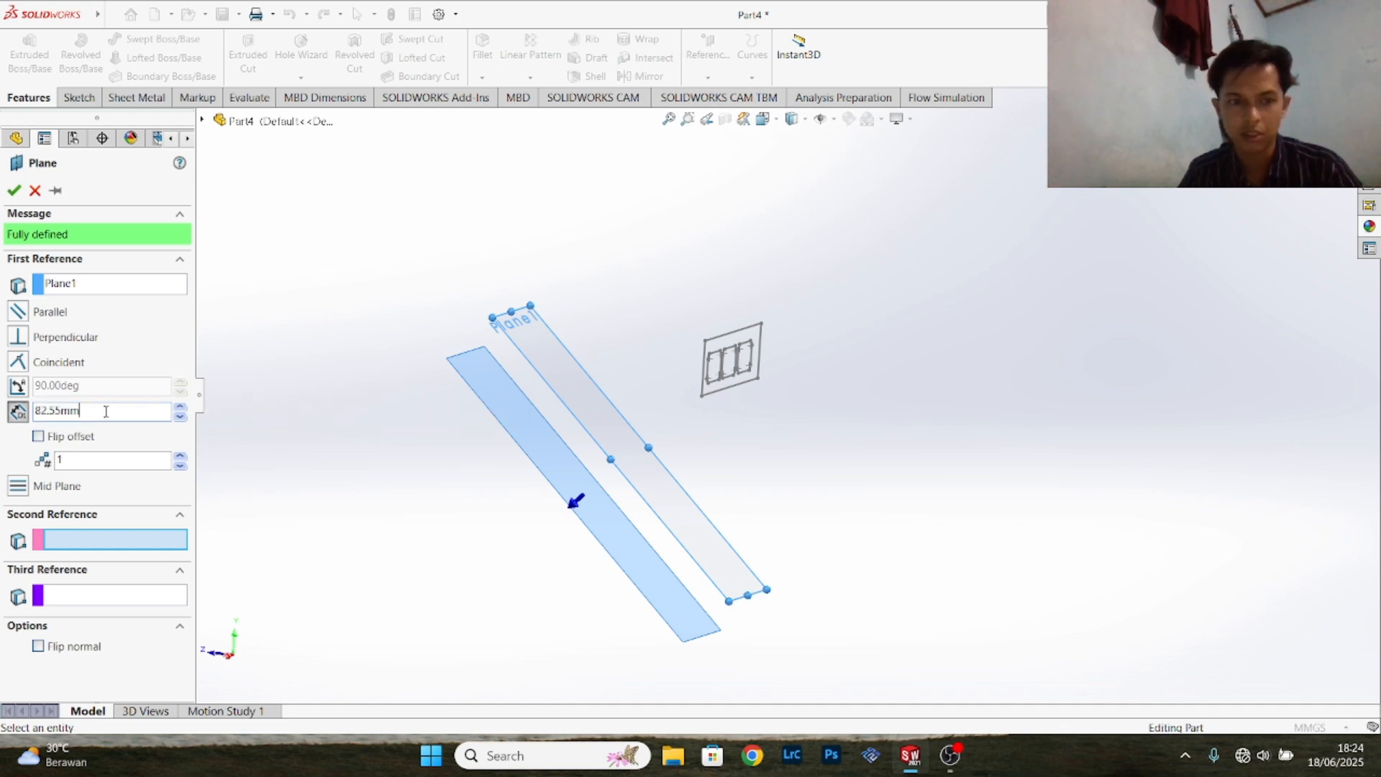
{"action": "left_click", "coordinate": [38, 437]}
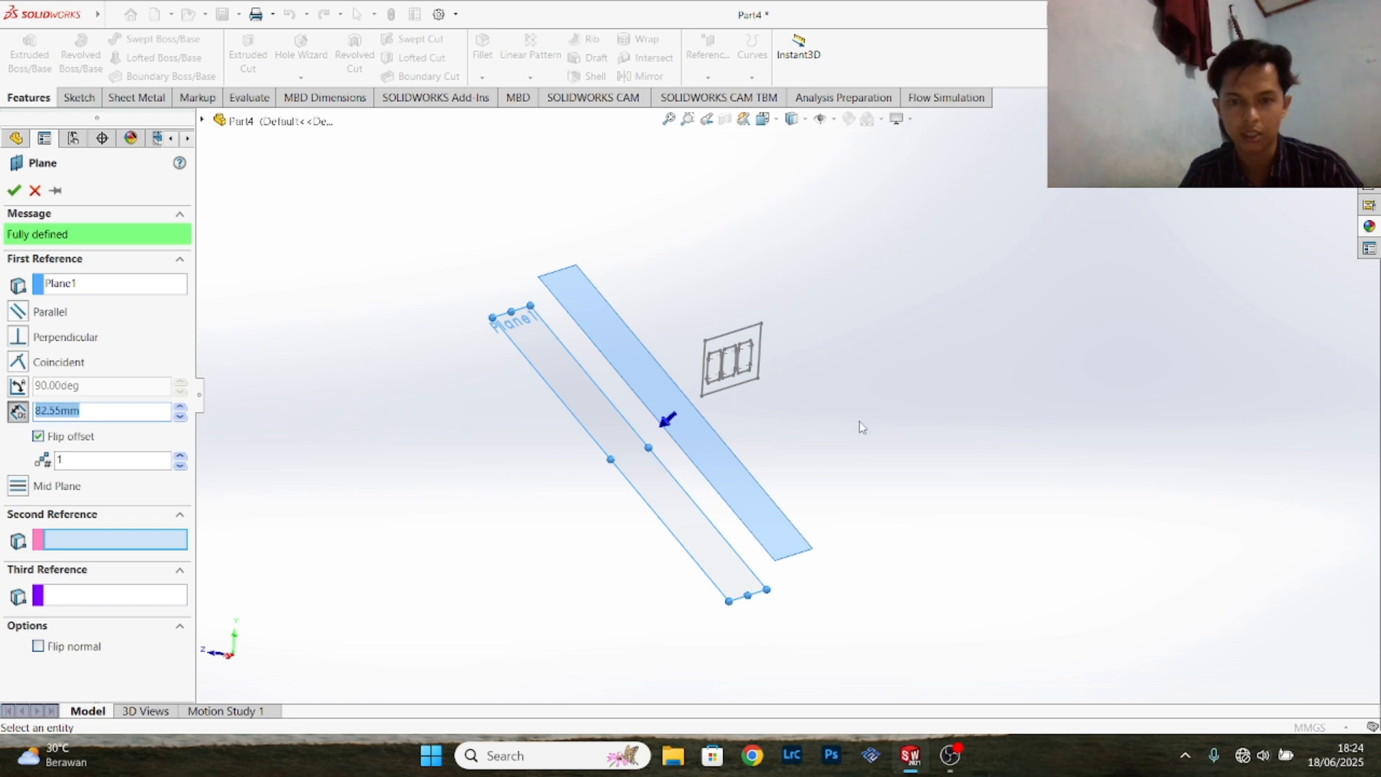
{"action": "left_click", "coordinate": [14, 190]}
- Hide Plane1 and start a new sketch on the offset plane, Plane2
{"action": "middle_click_drag", "start_coordinate": [946, 491], "coordinate": [895, 488]}
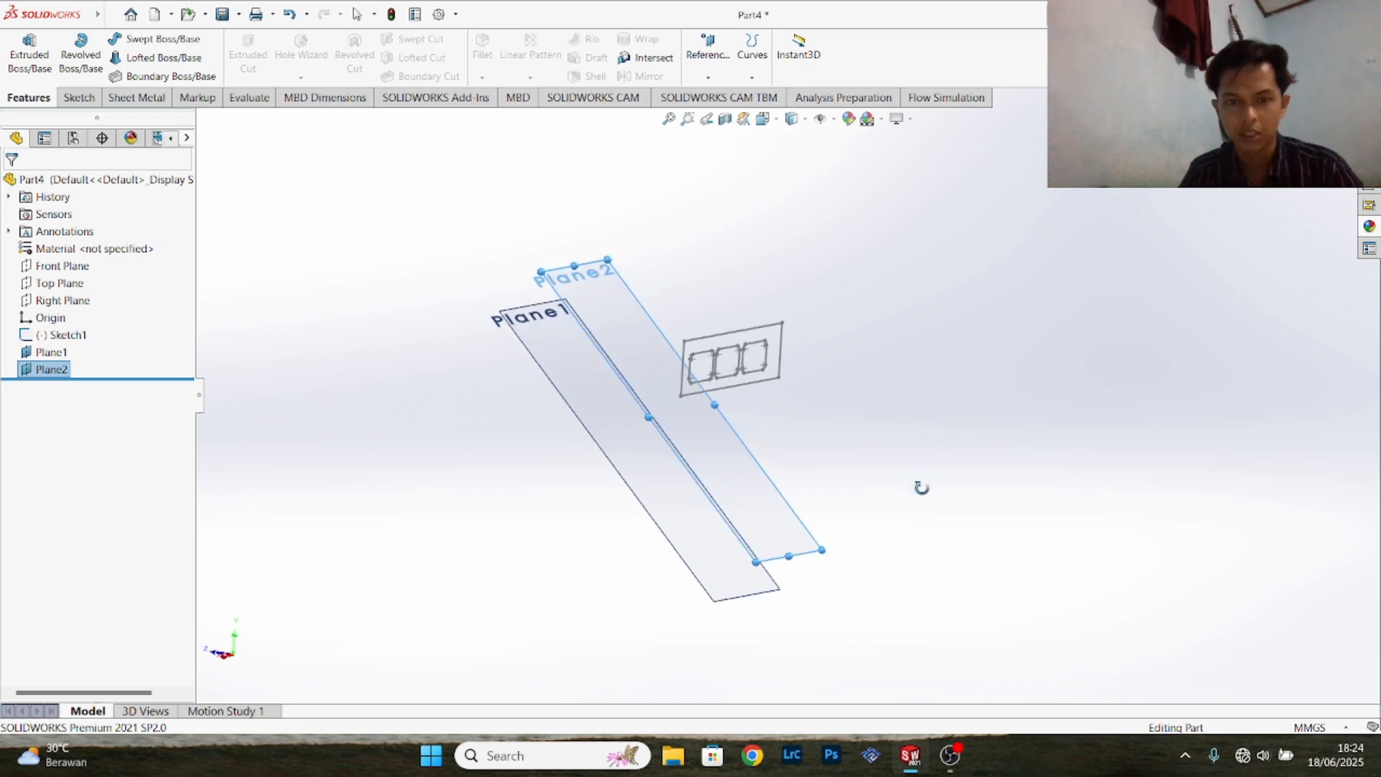
{"action": "left_click", "coordinate": [29, 353]}
{"action": "left_click", "coordinate": [80, 330]}
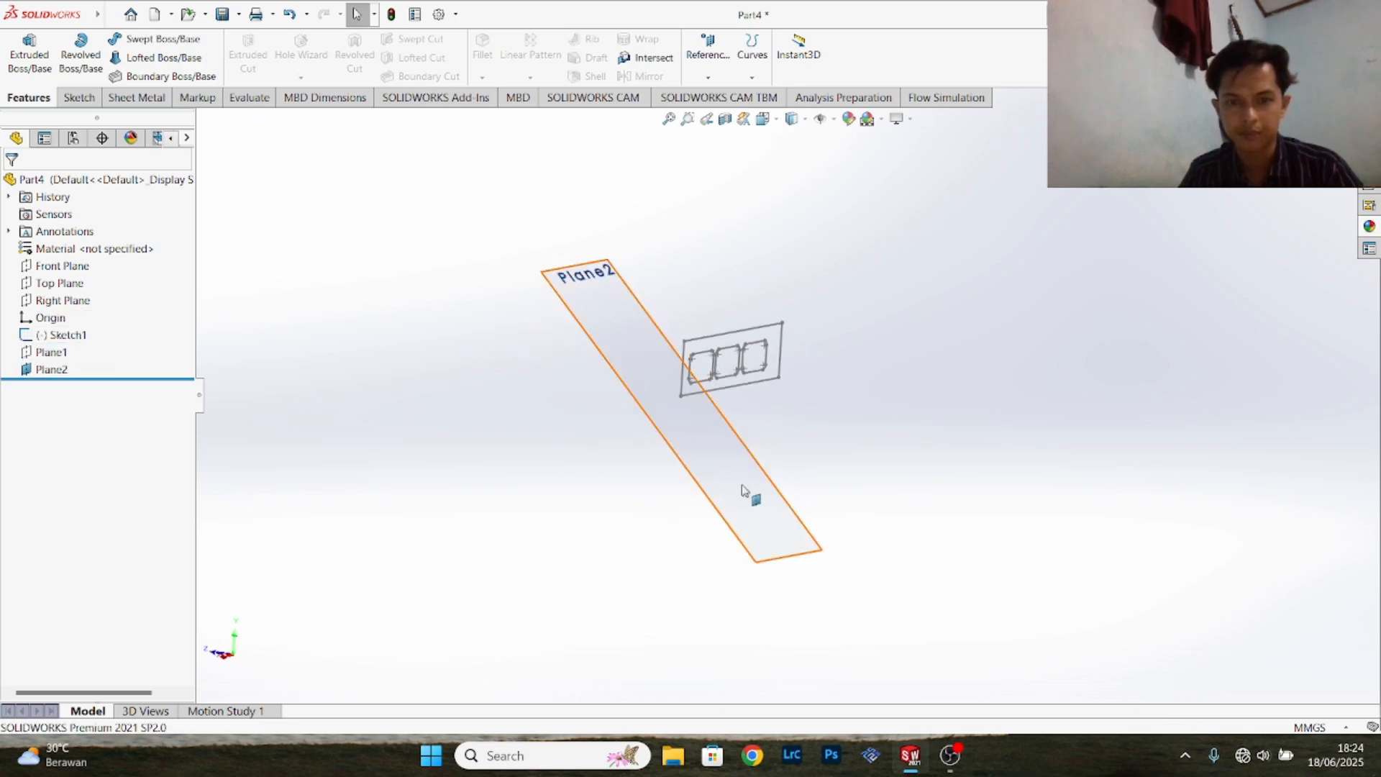
{"action": "left_click", "coordinate": [70, 370]}
{"action": "left_click", "coordinate": [79, 338]}
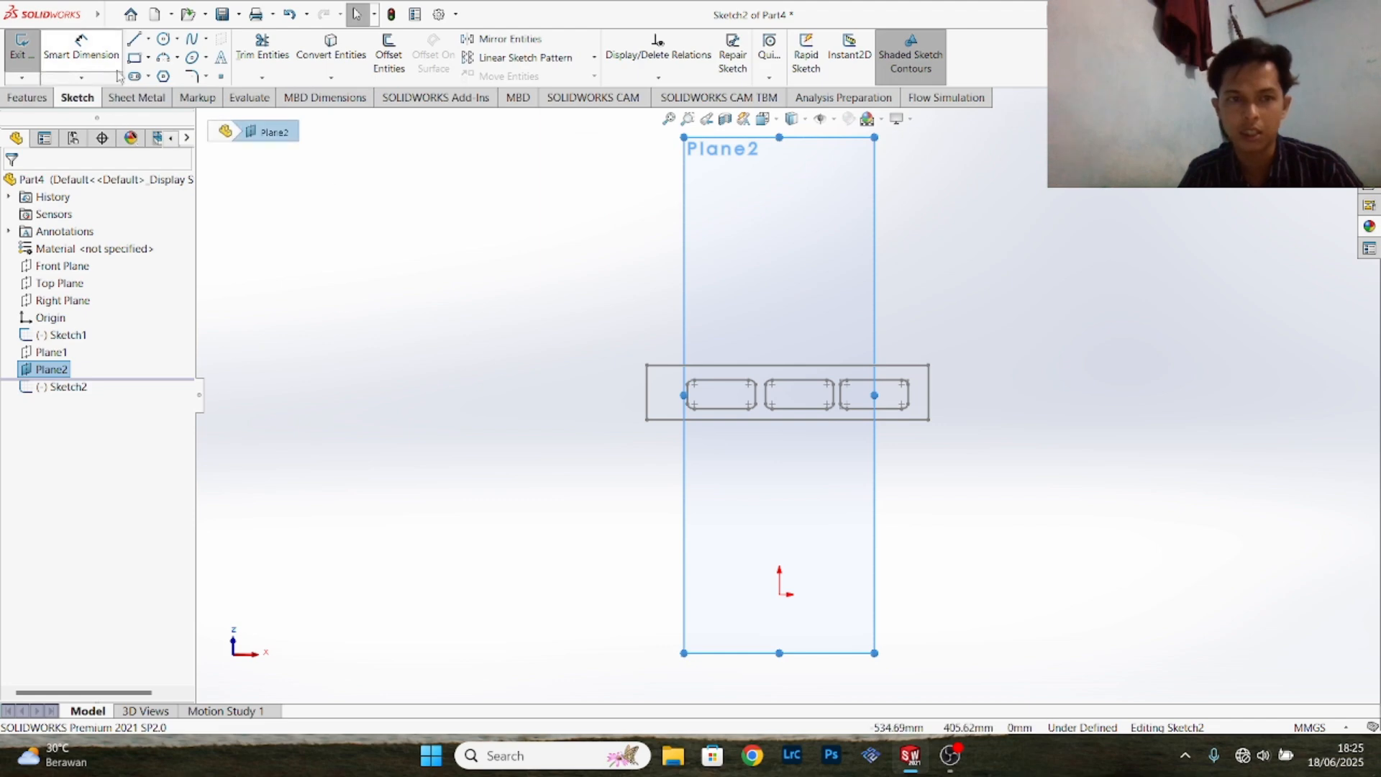
- Sketch a corner rectangle about 340 mm by 147 mm above the profile with the three openings
{"action": "left_click", "coordinate": [134, 59]}
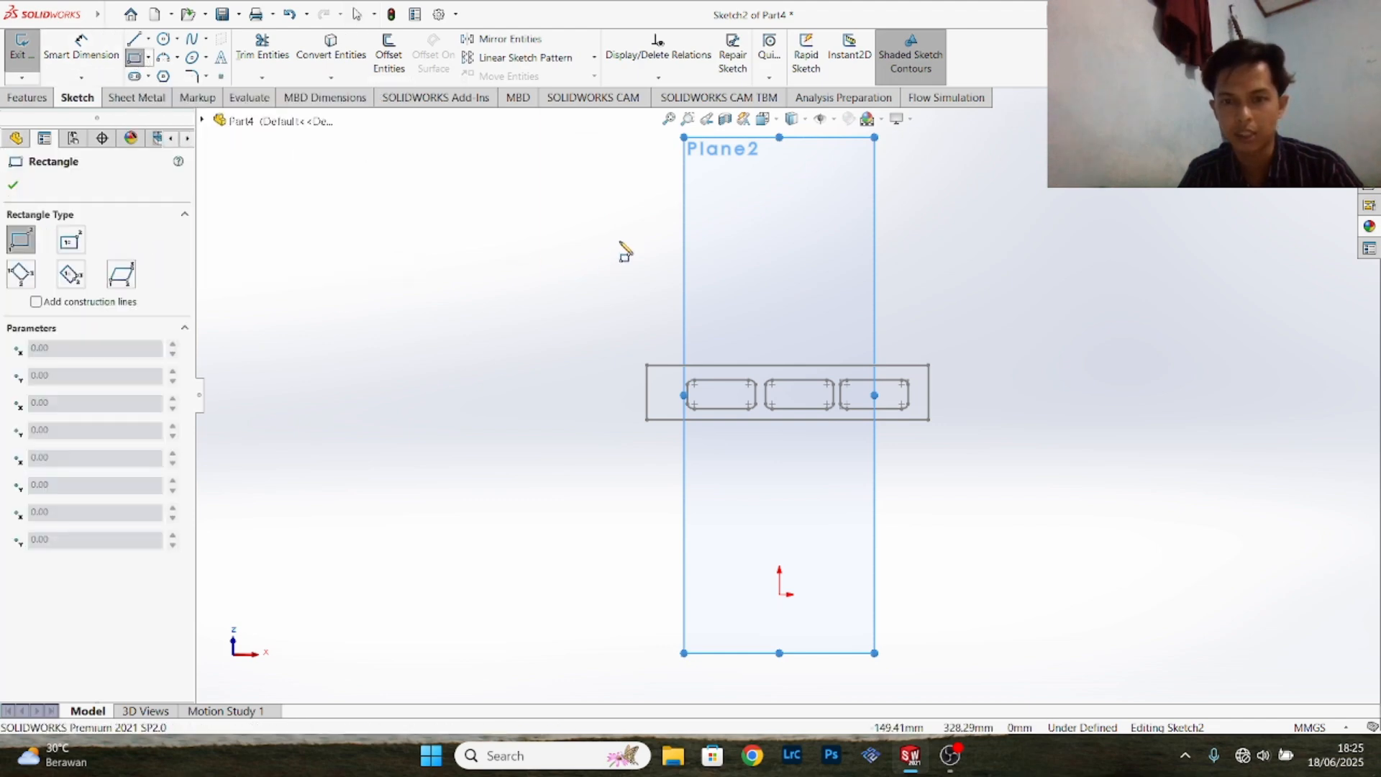
{"action": "left_click", "coordinate": [600, 175]}
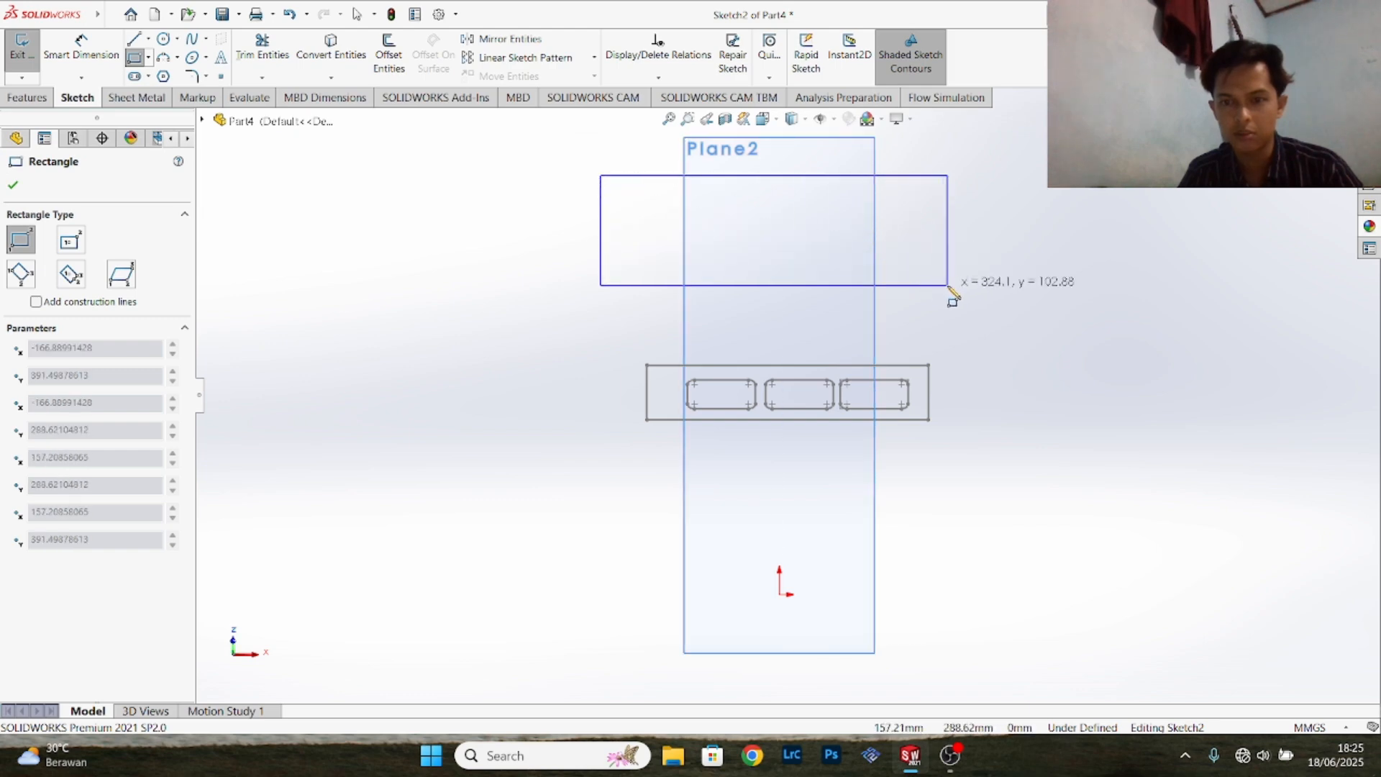
{"action": "left_click", "coordinate": [965, 309]}
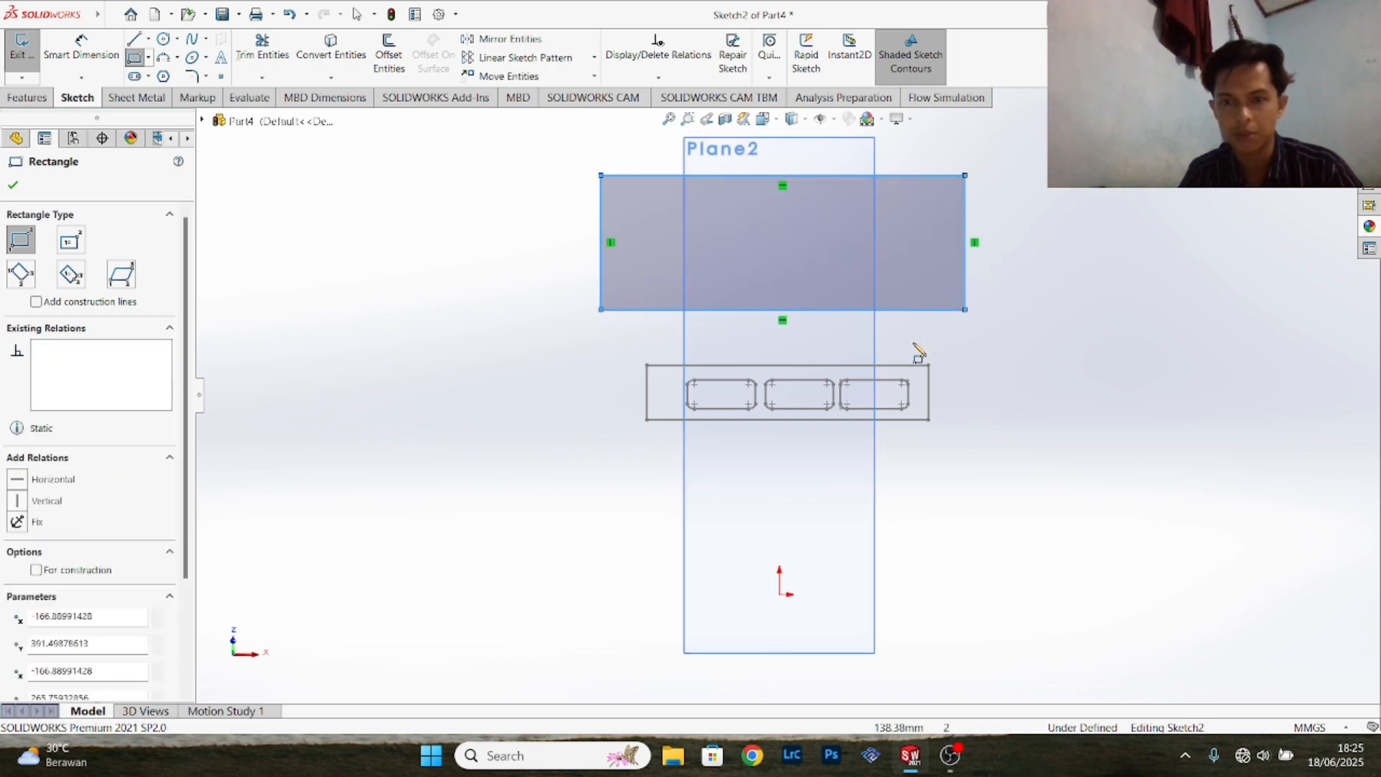
- Dimension the rectangle's top edge to a width of 398.89 mm
{"action": "left_click", "coordinate": [82, 47]}
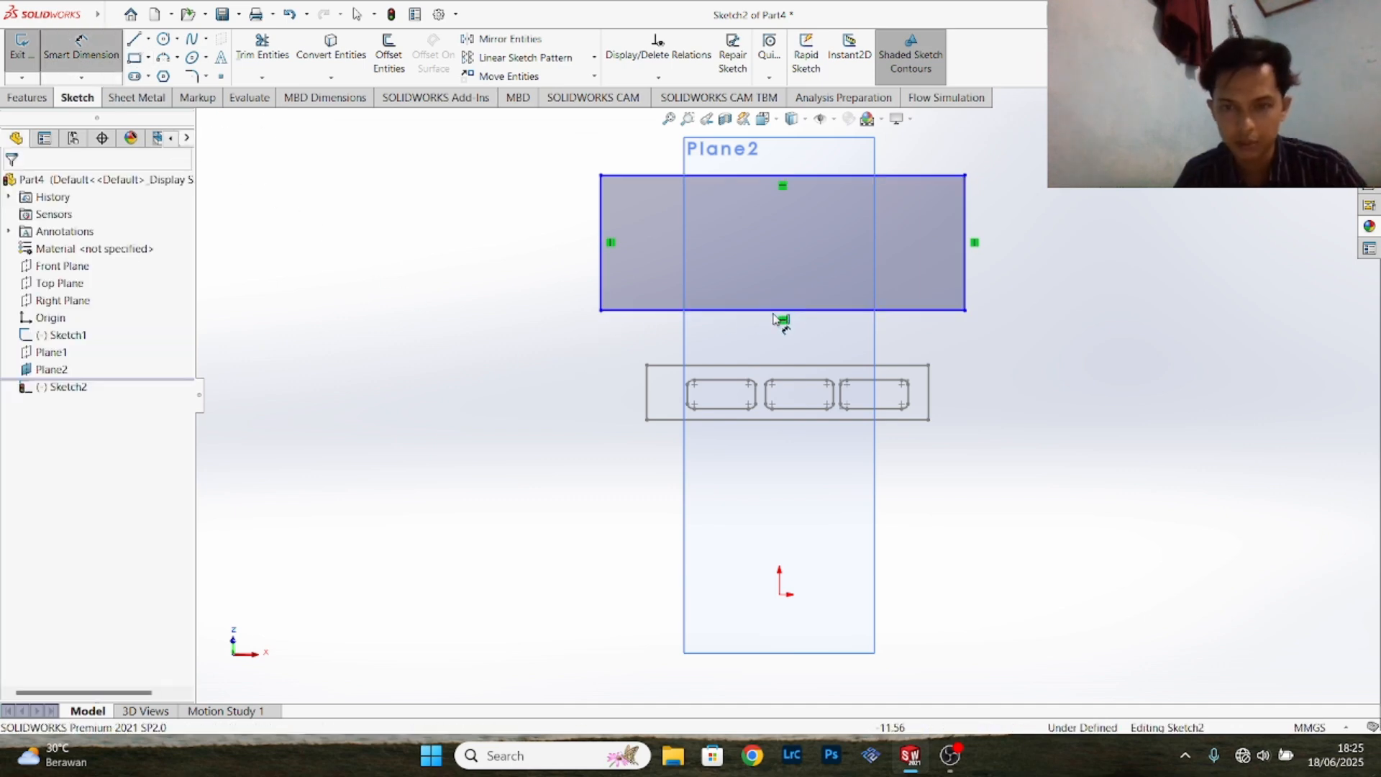
{"action": "left_click", "coordinate": [796, 179]}
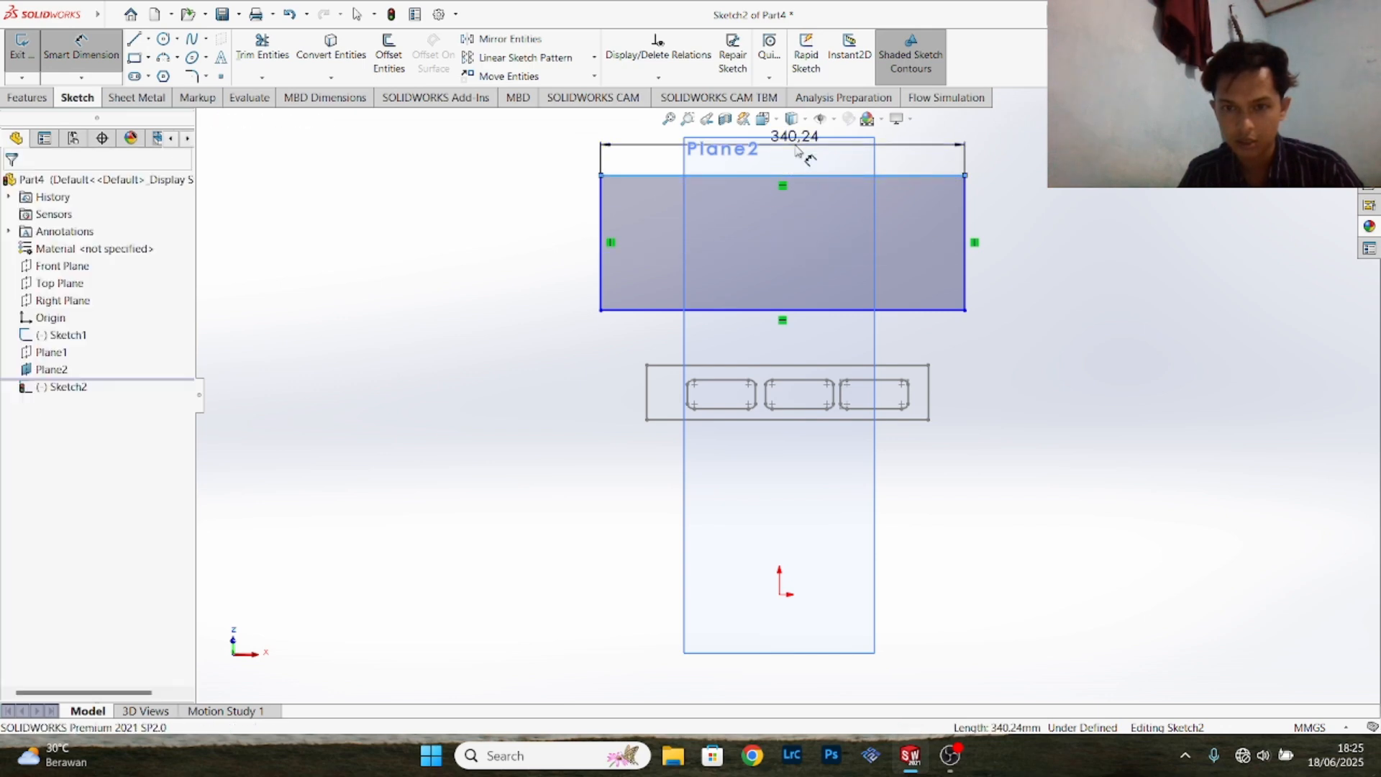
{"action": "left_click", "coordinate": [796, 149]}
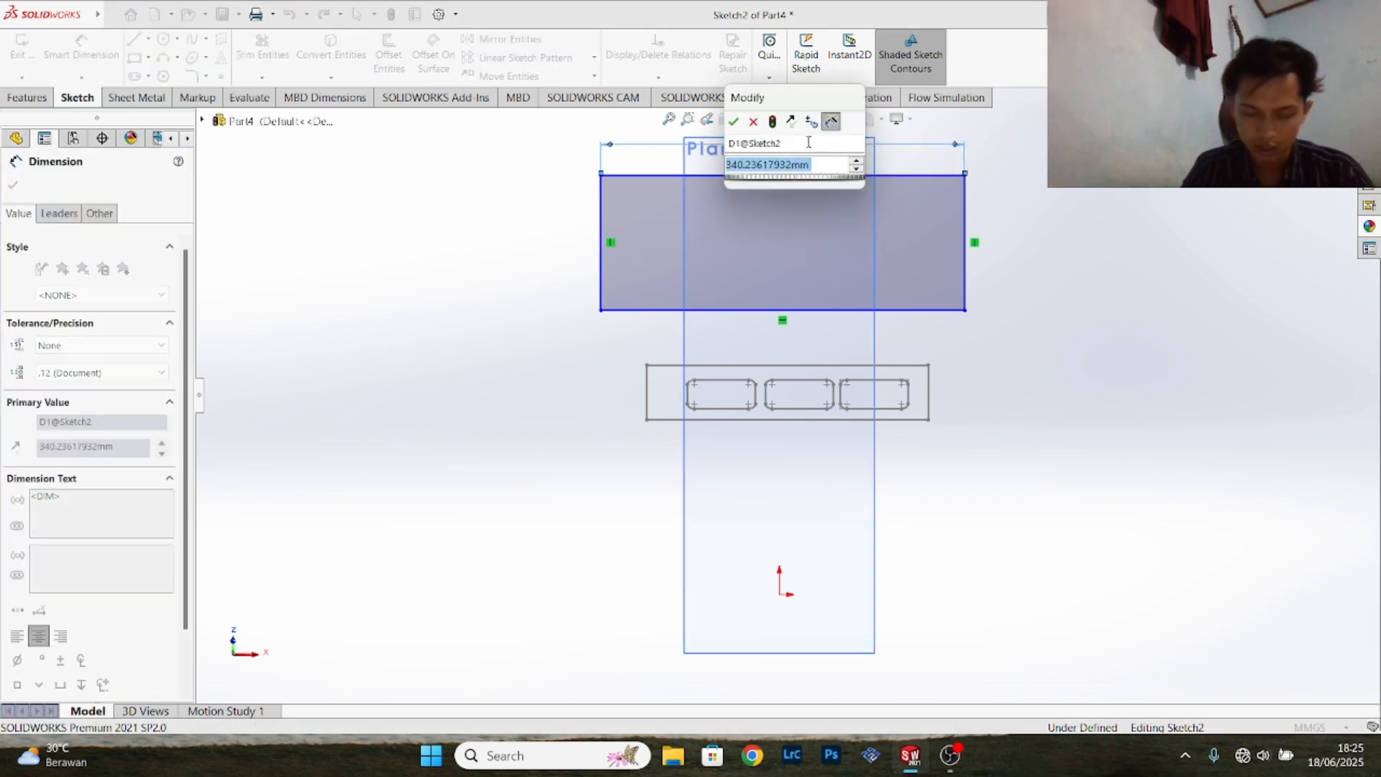
{"action": "type", "text": "398"}
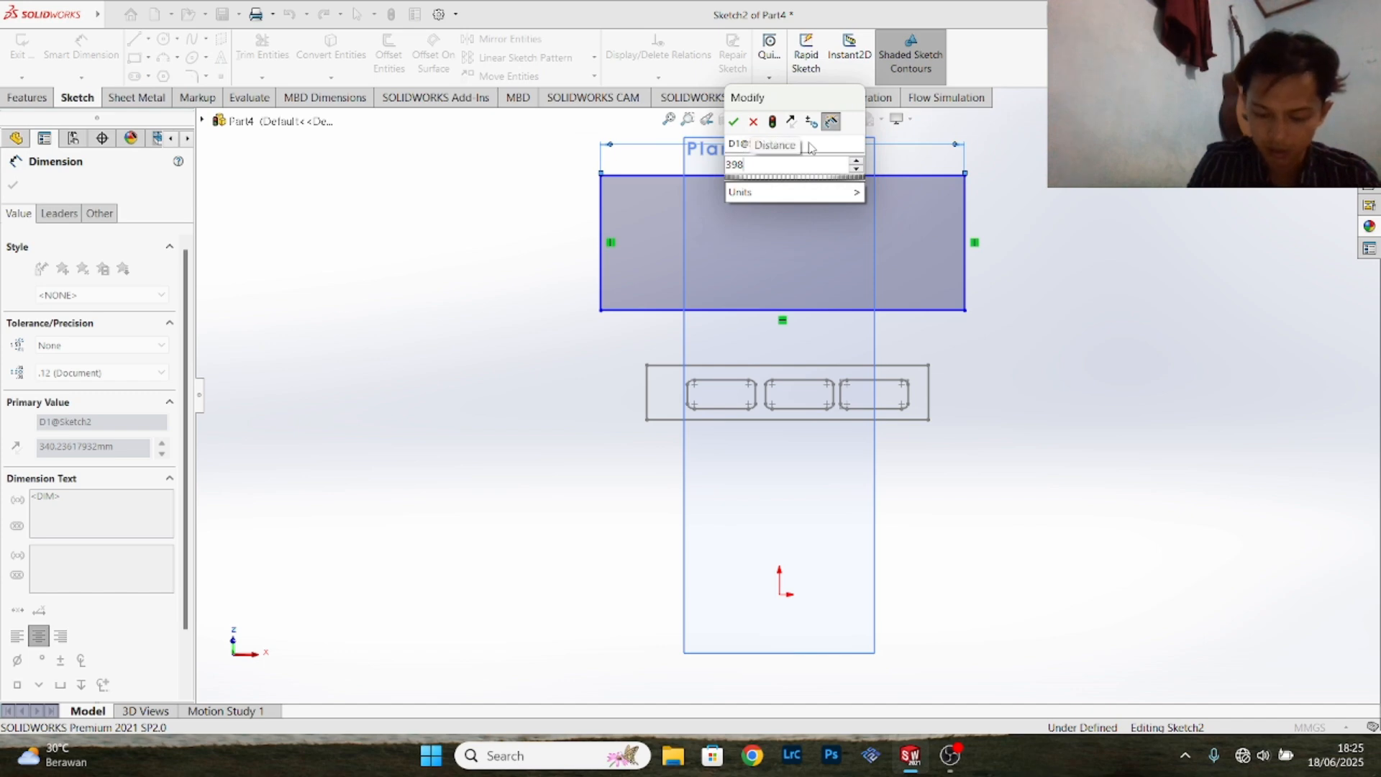
{"action": "type", "text": ".89"}
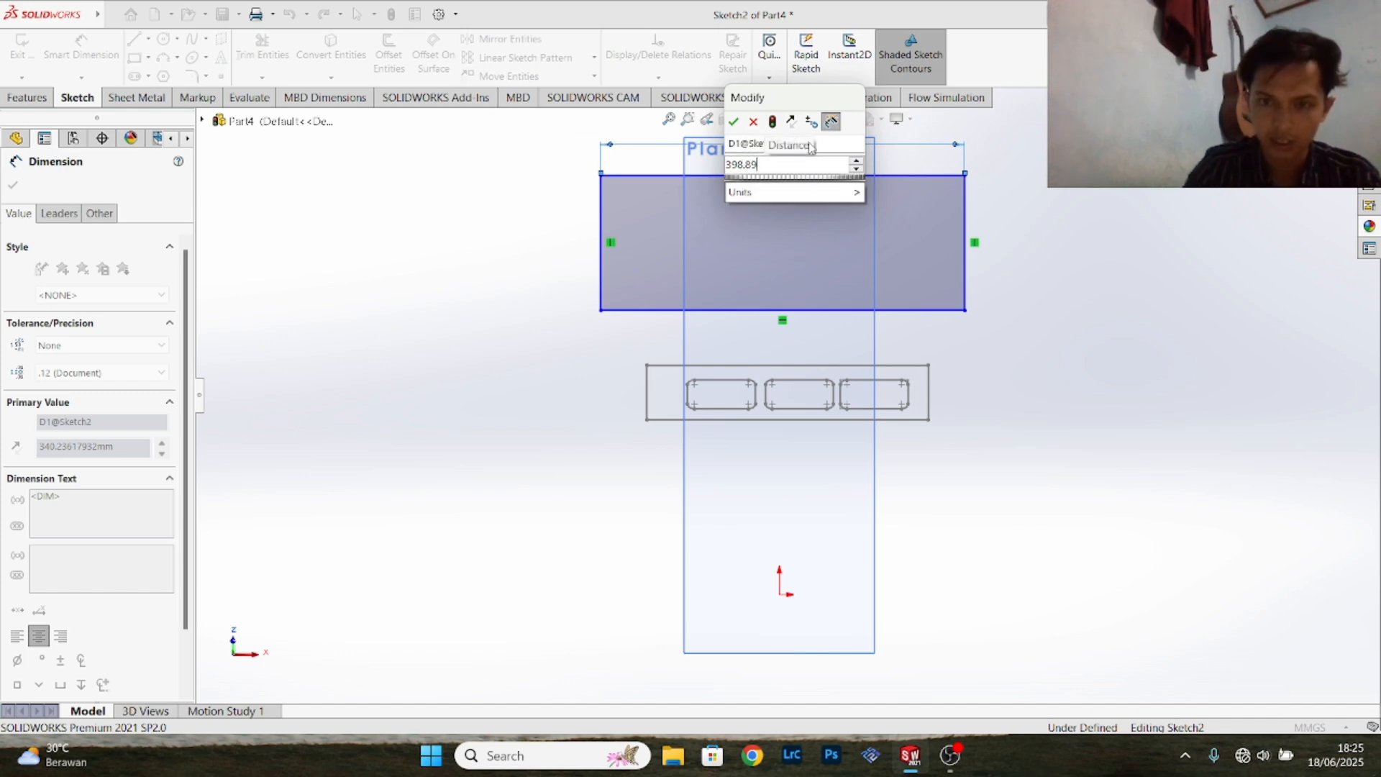
{"action": "key", "text": "Return"}
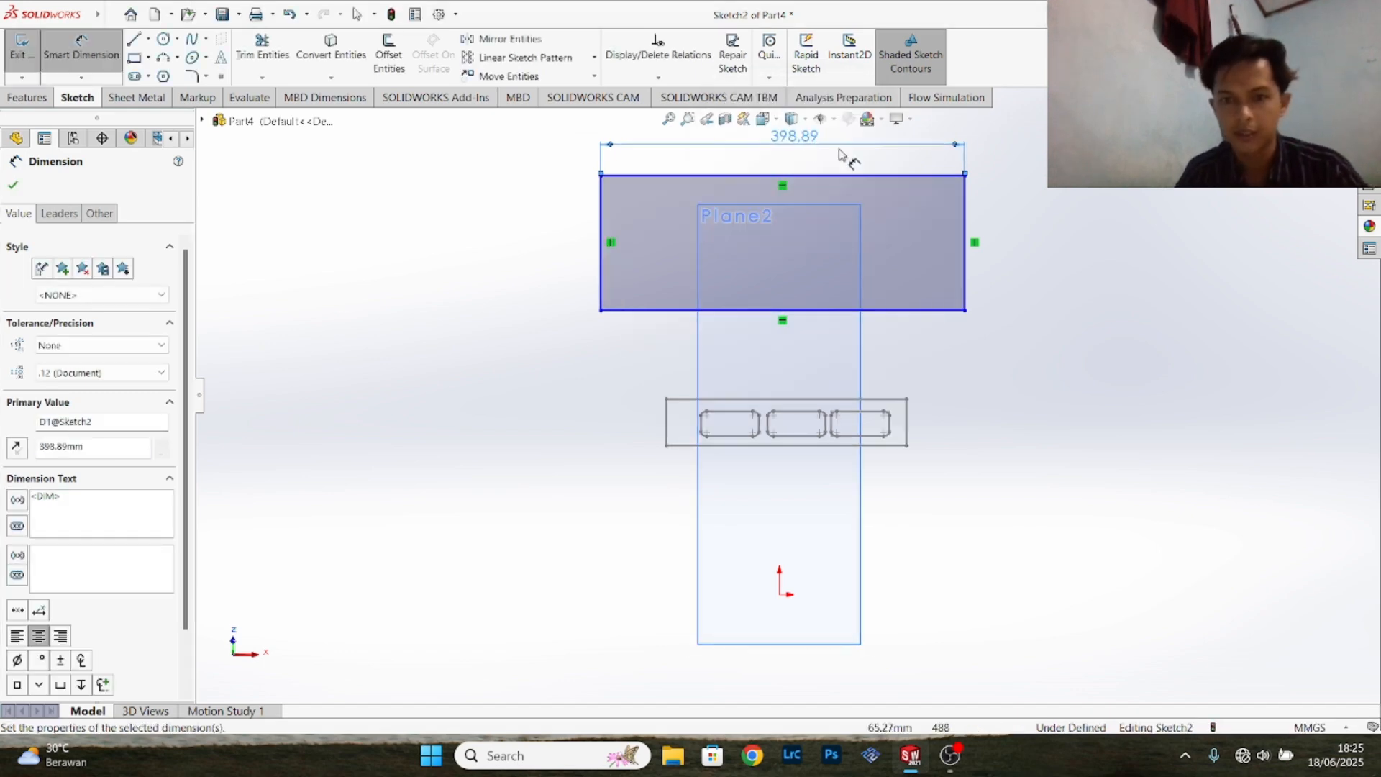
- Dimension the rectangle's left edge to a height of 63.5 mm
{"action": "left_click", "coordinate": [601, 241]}
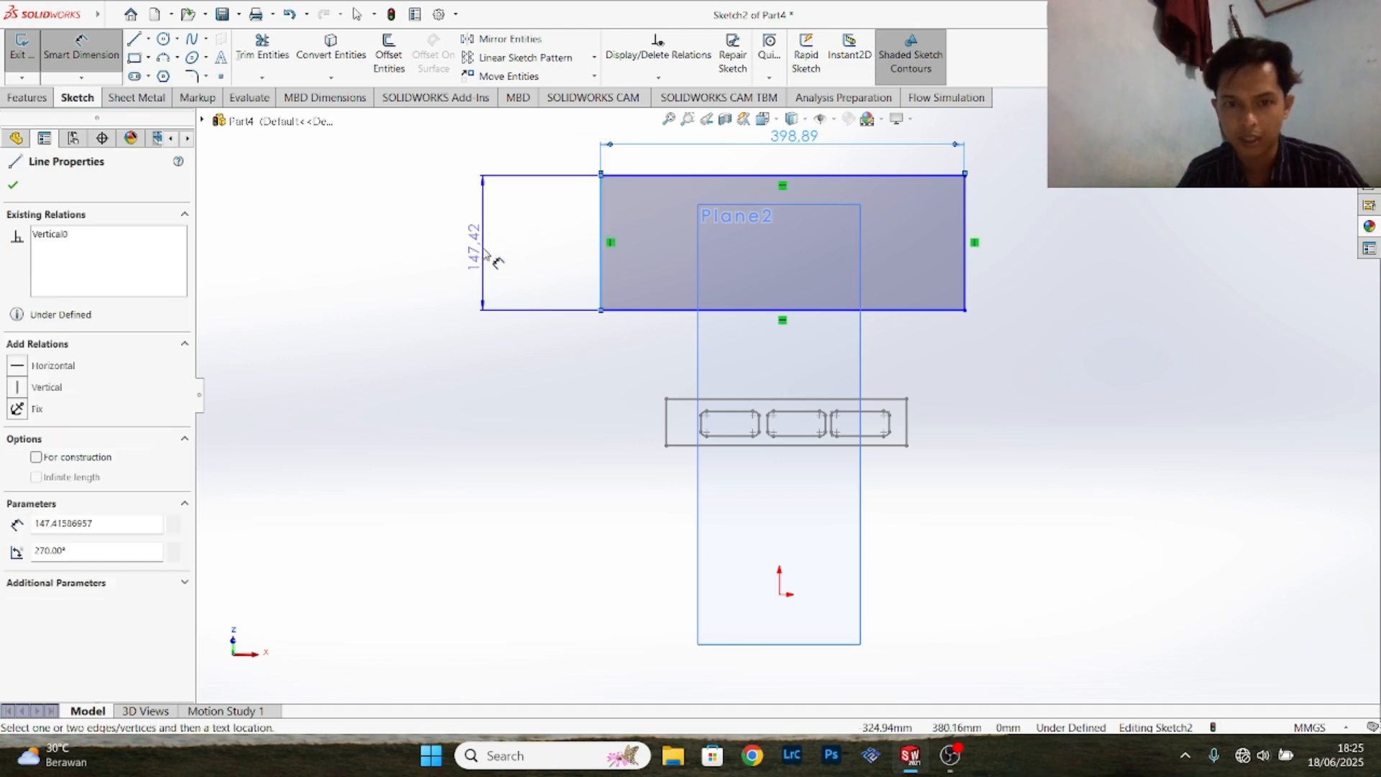
{"action": "left_click", "coordinate": [497, 260]}
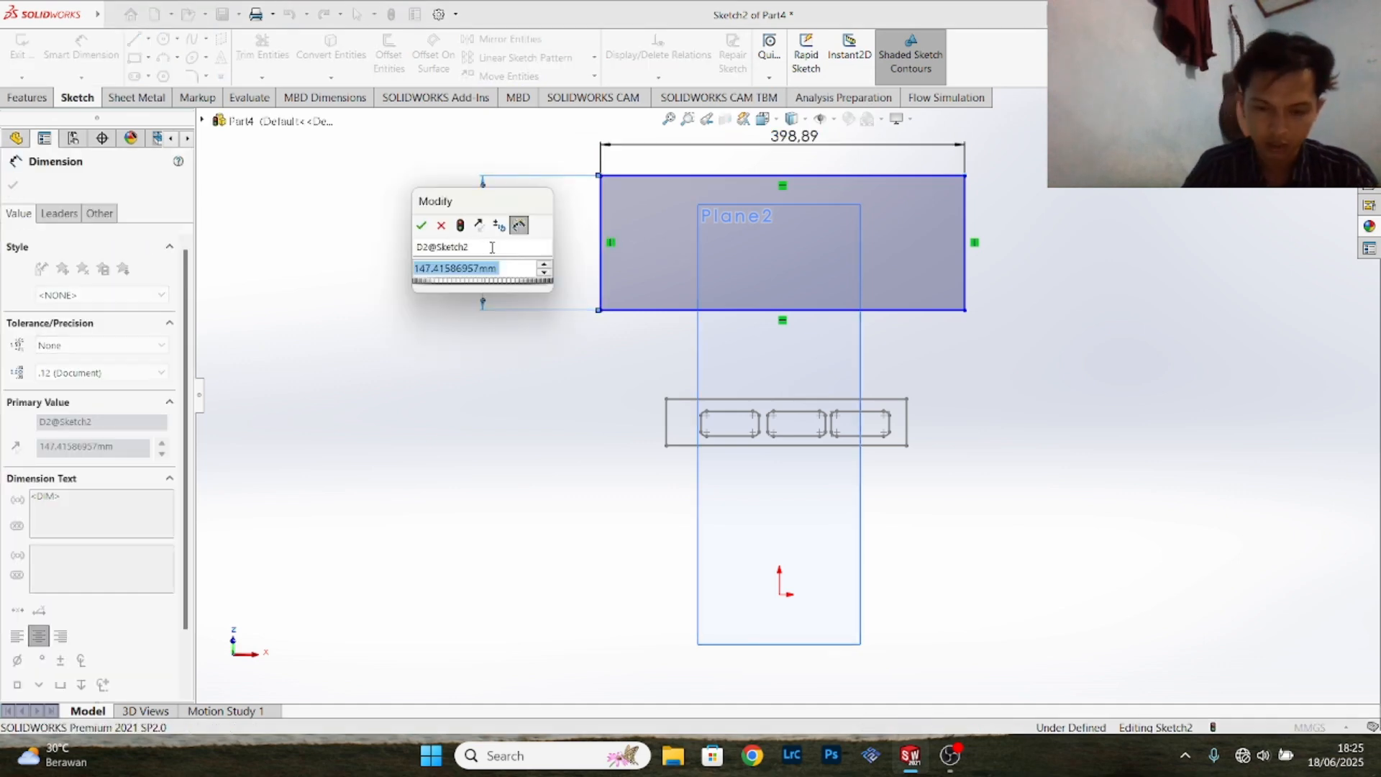
{"action": "type", "text": "63"}
{"action": "type", "text": "."}
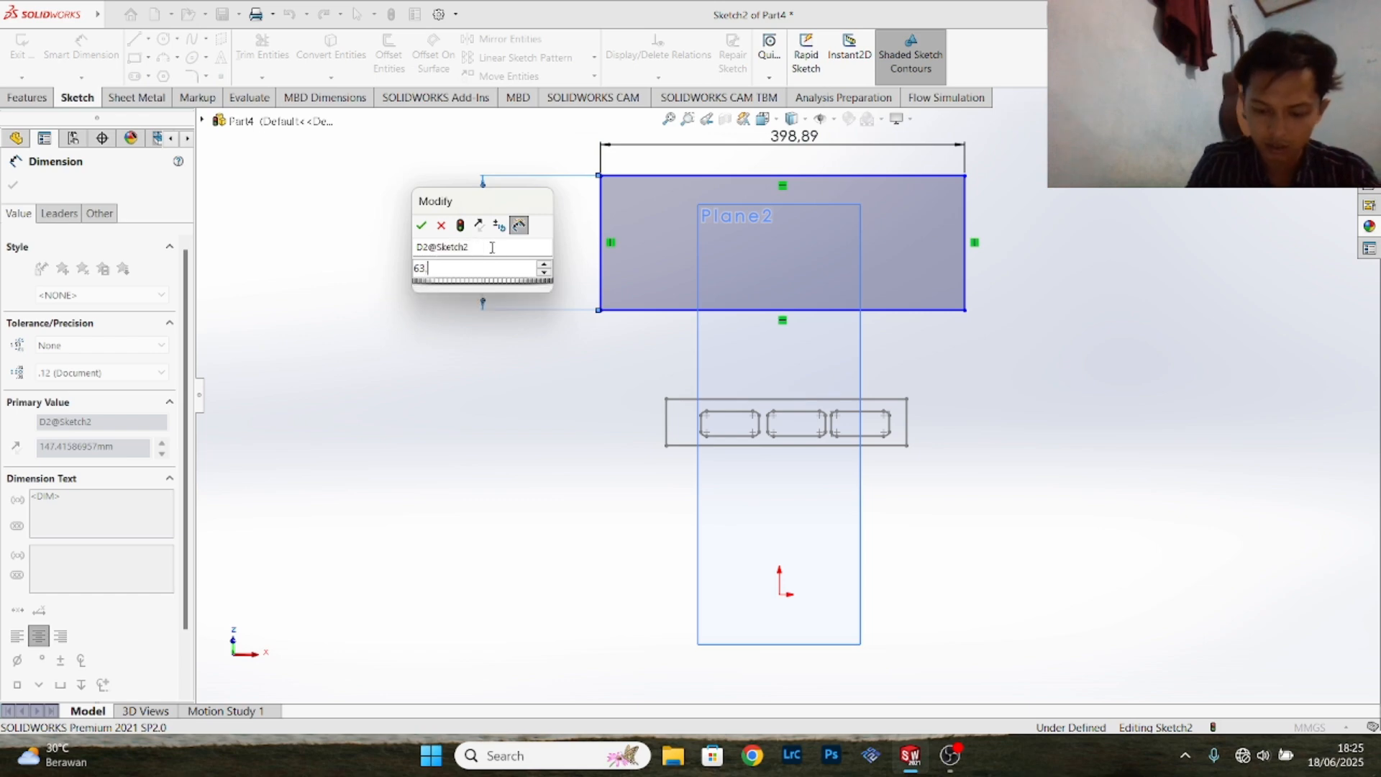
{"action": "type", "text": "5"}
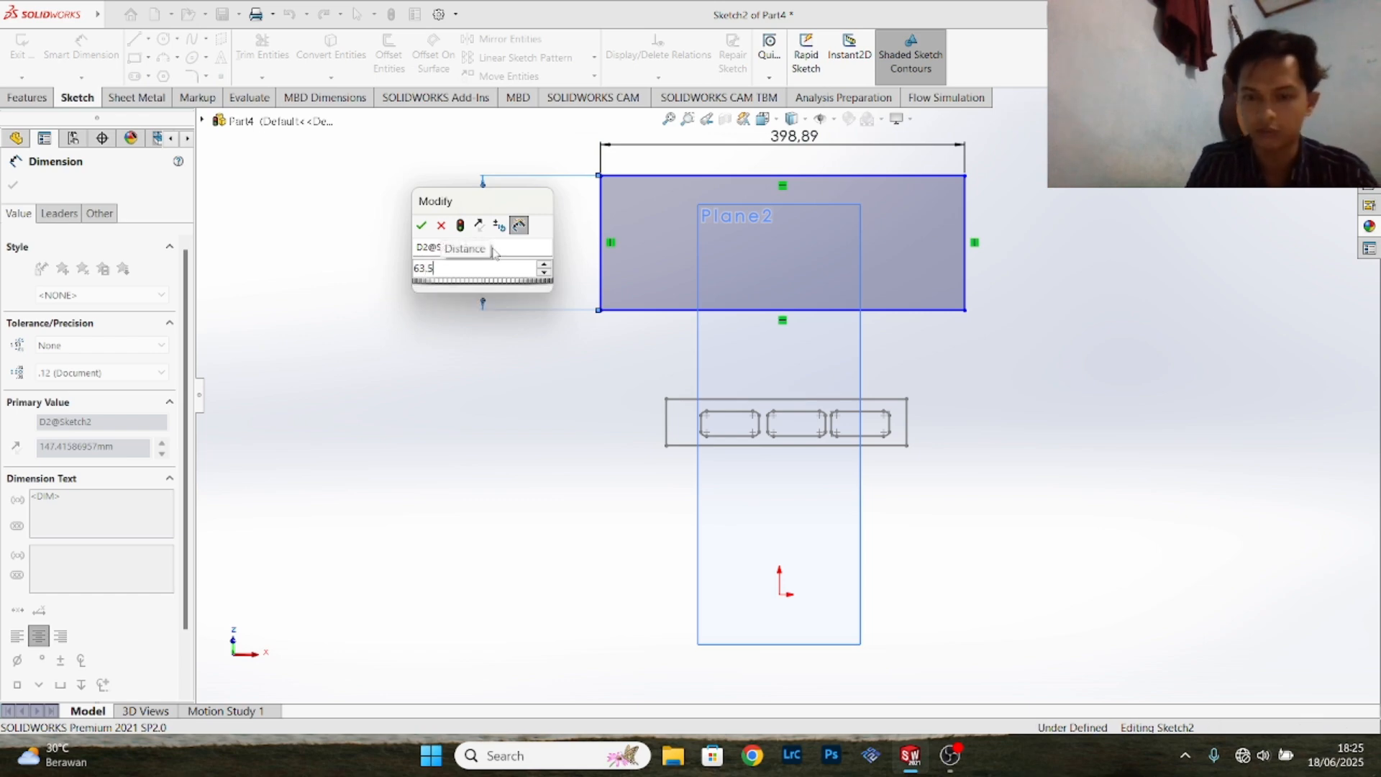
{"action": "key", "text": "Return"}
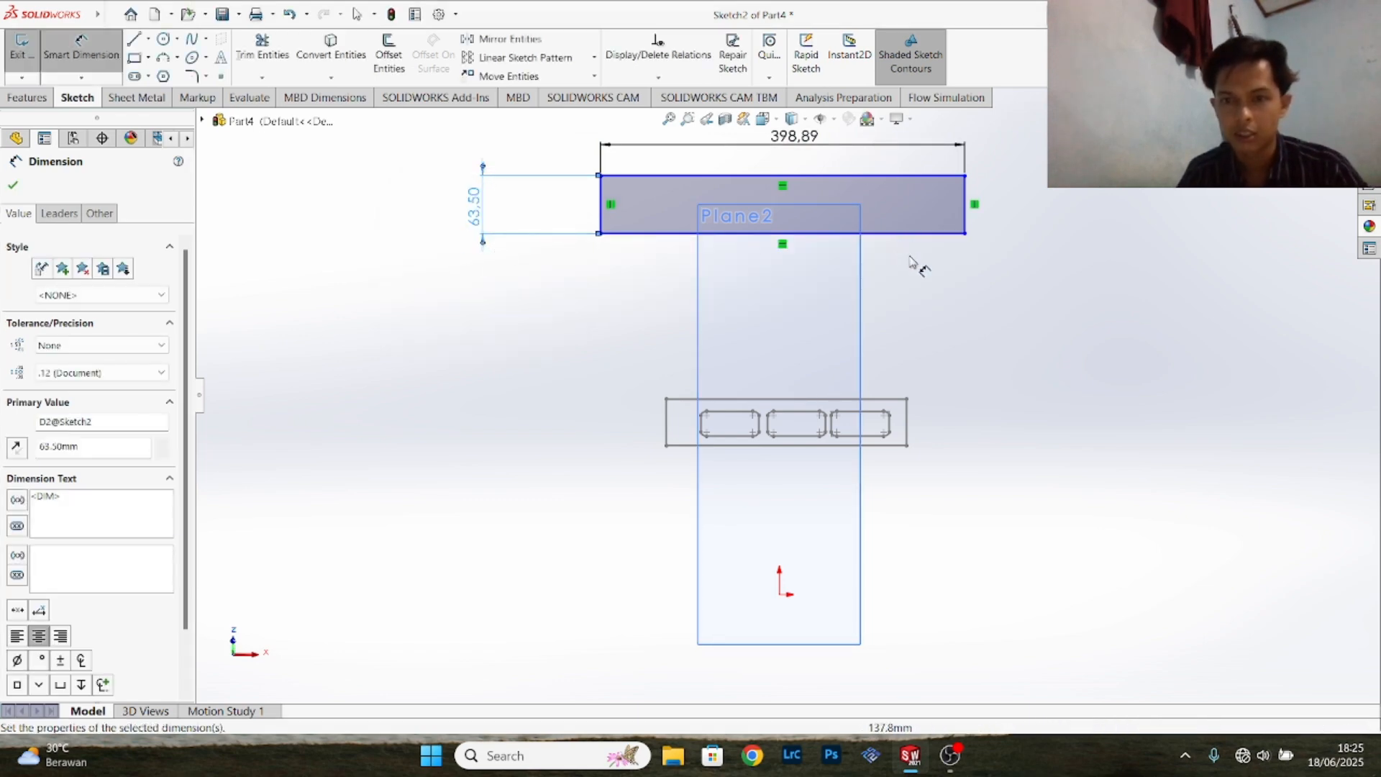
- Dimension the vertical distance from the origin to the rectangle's bottom edge as 279.40 mm
{"action": "left_click", "coordinate": [961, 234]}
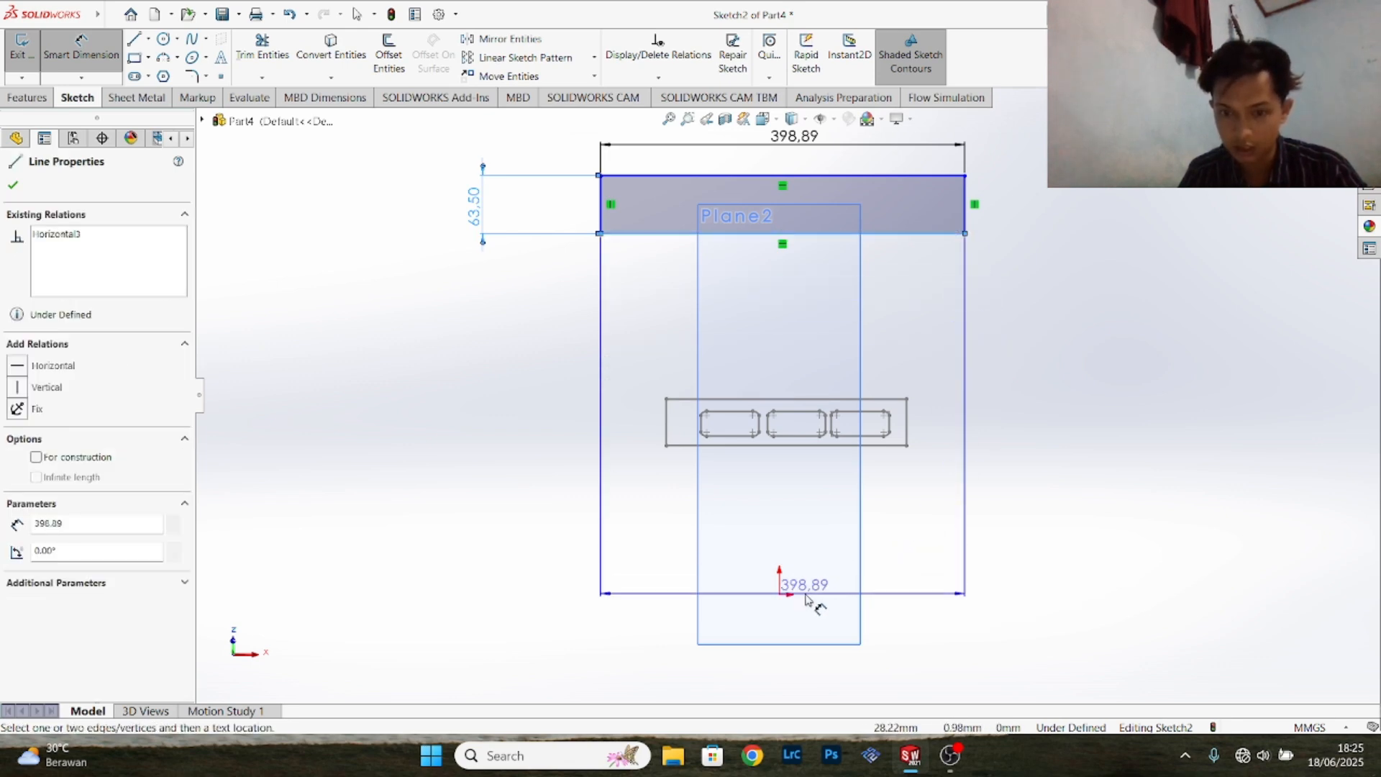
{"action": "left_click", "coordinate": [779, 595]}
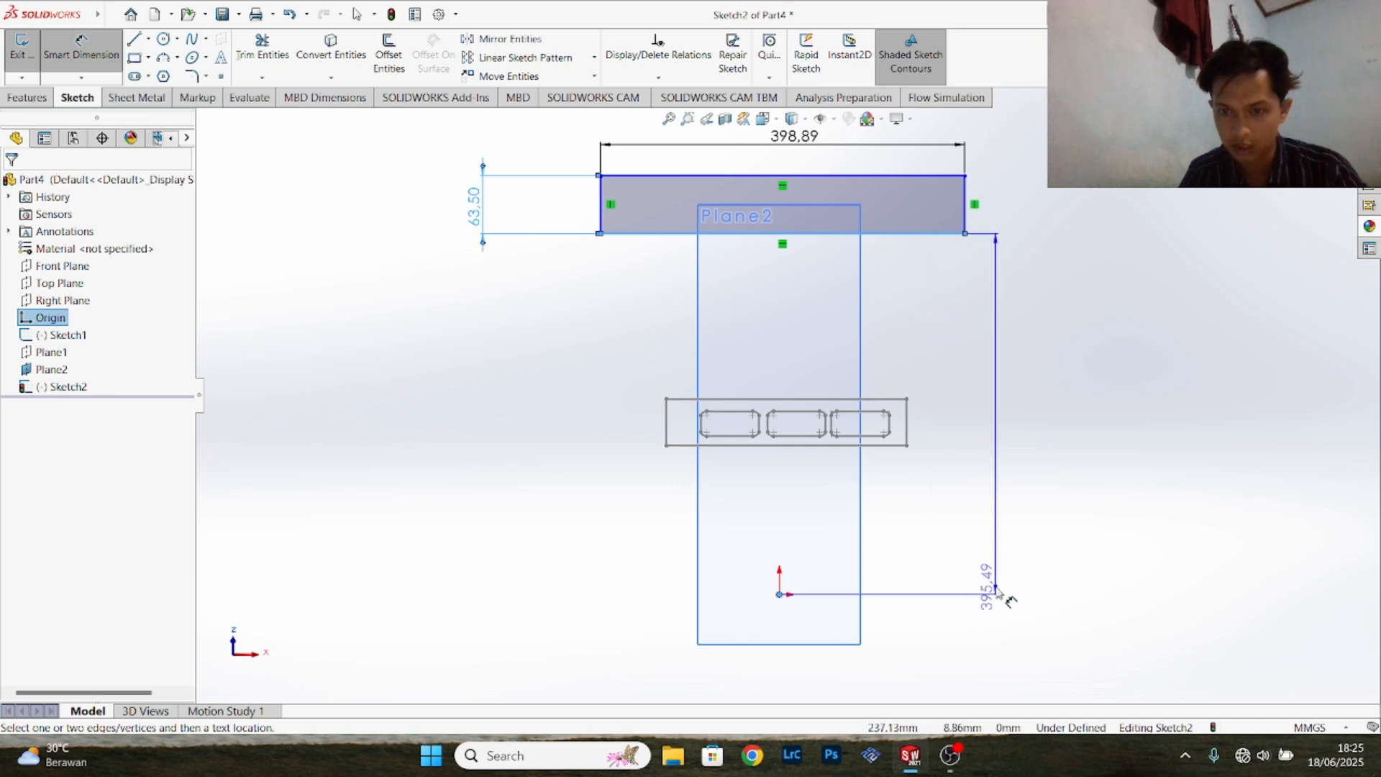
{"action": "left_click", "coordinate": [998, 590]}
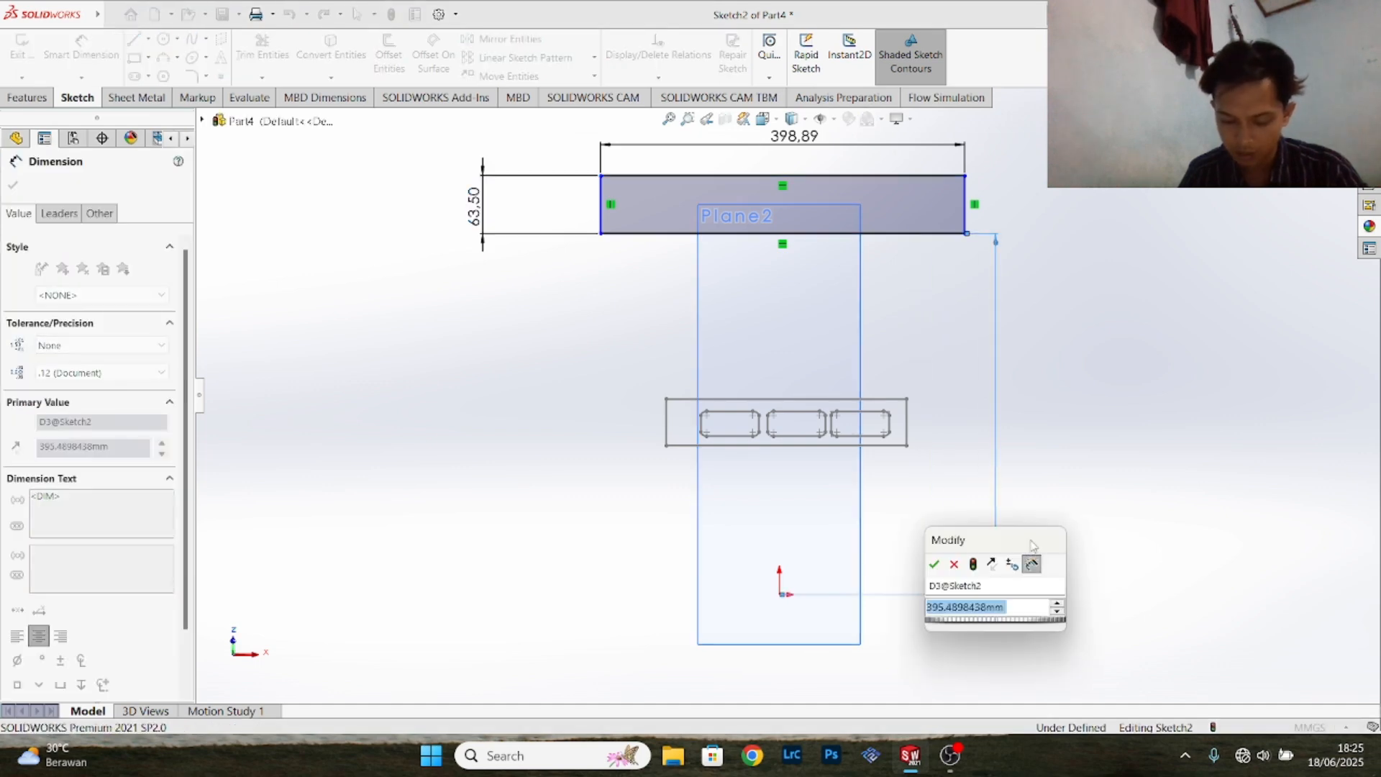
{"action": "type", "text": "279."}
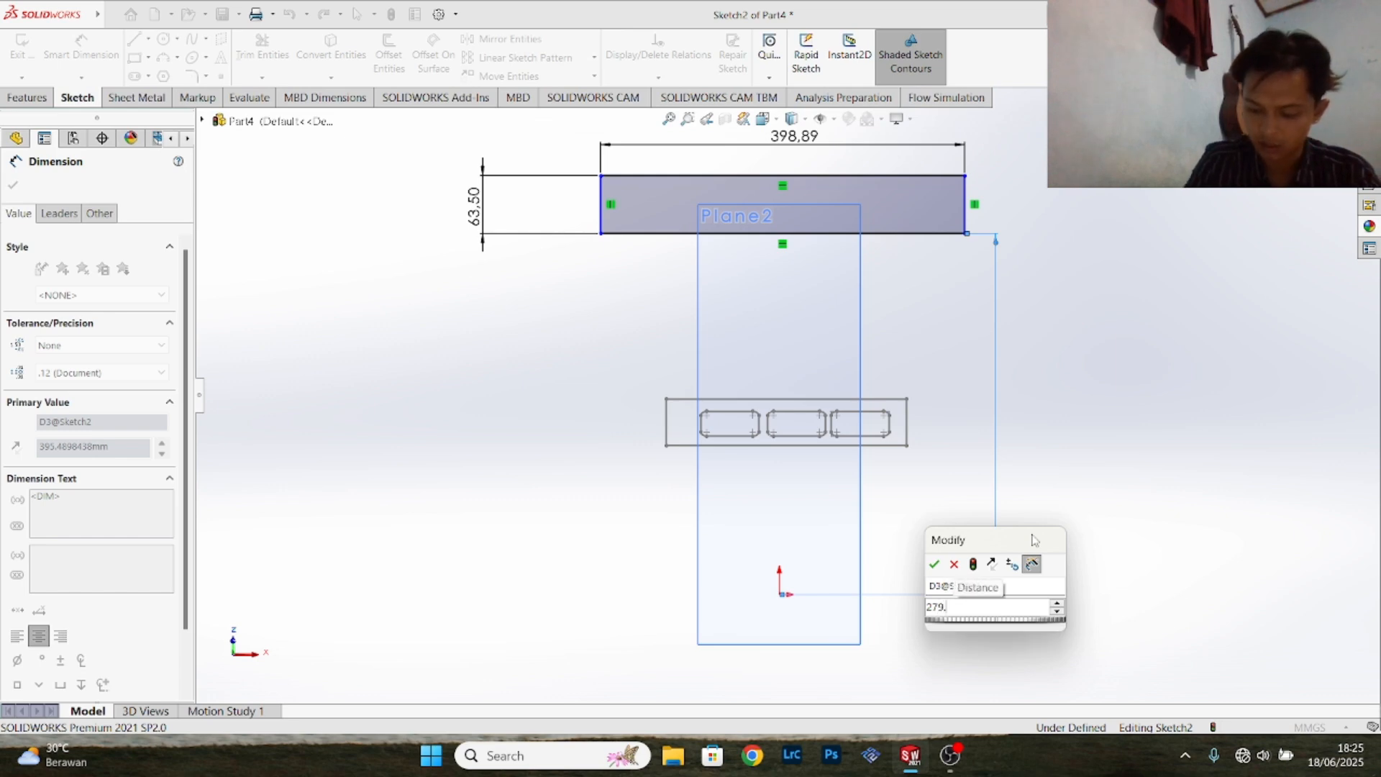
{"action": "type", "text": "40"}
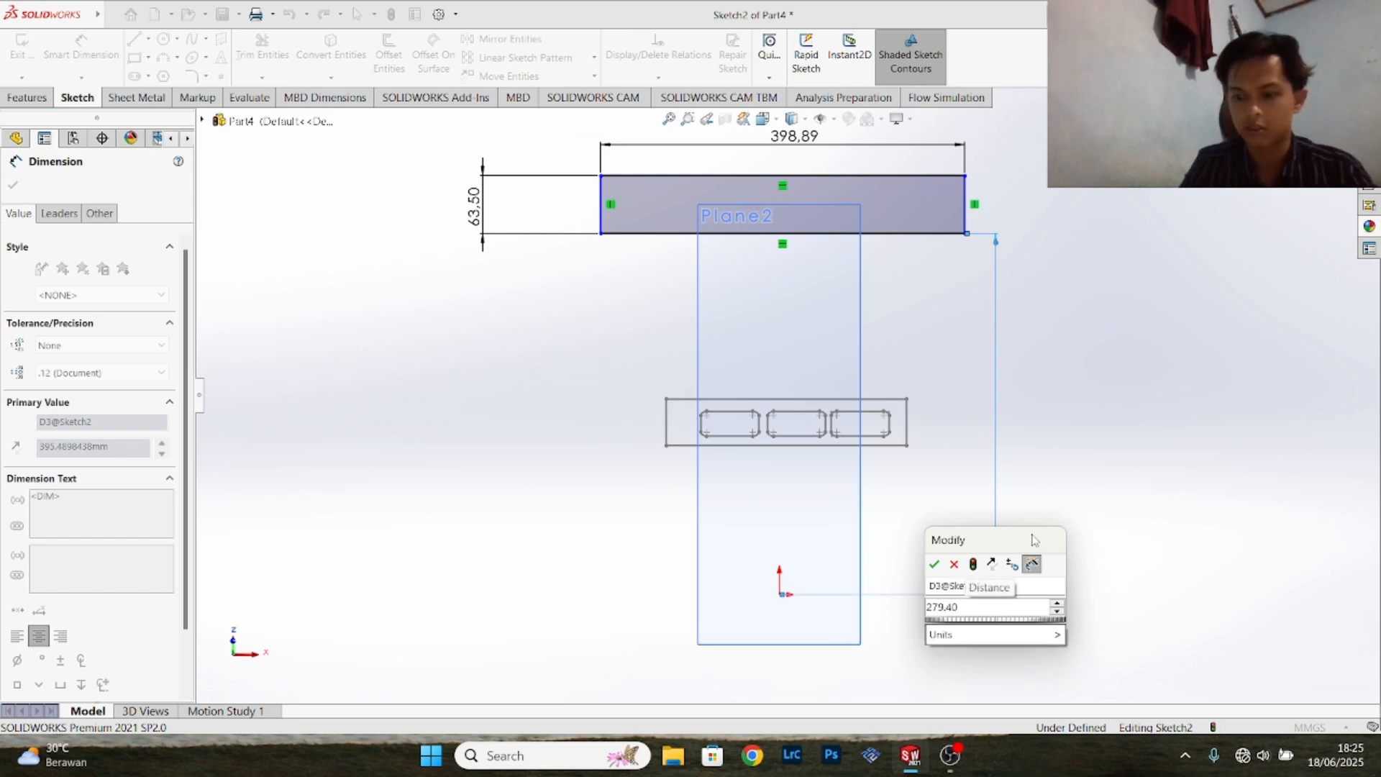
{"action": "key", "text": "Return"}
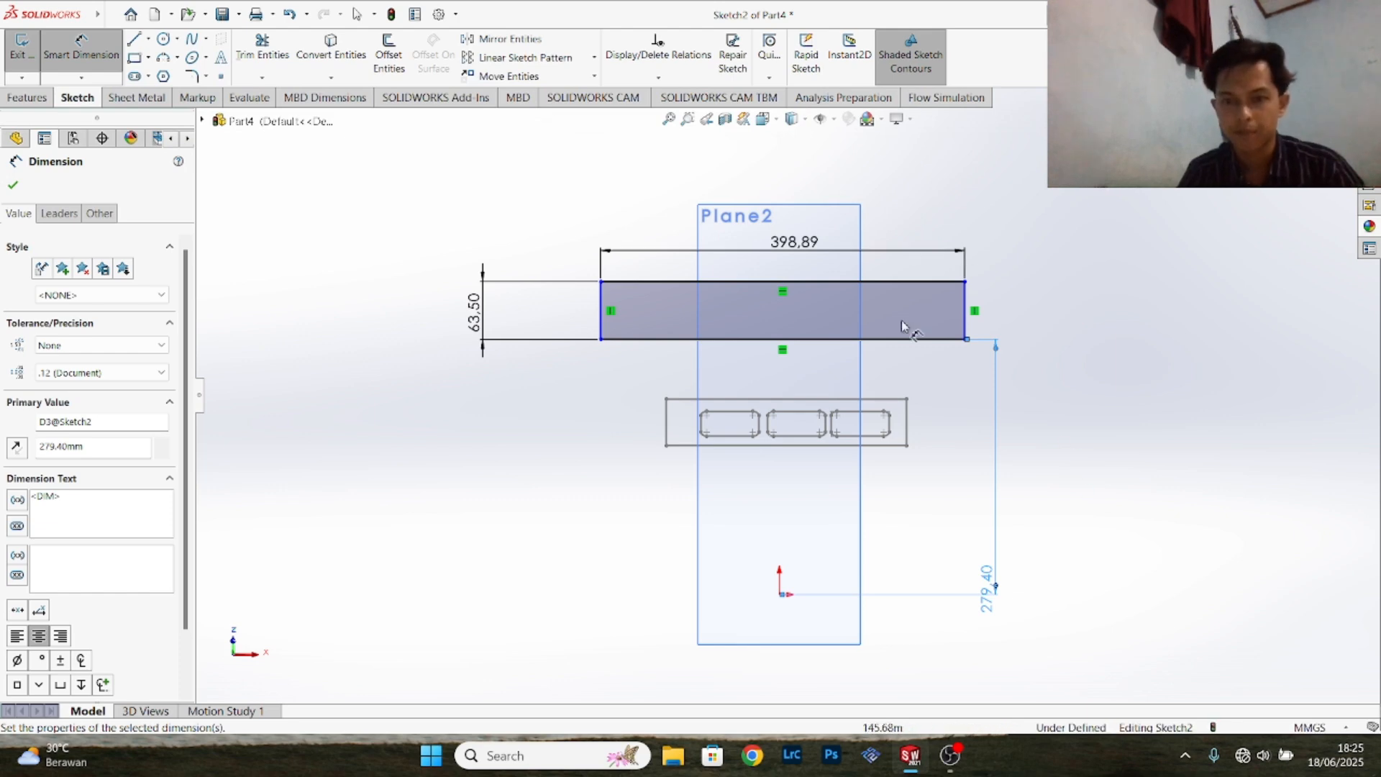
- Dimension the horizontal distance from the origin to the rectangle's right edge as 238.13 mm
{"action": "scroll", "coordinate": [889, 582], "scroll_direction": "down", "scroll_amount": 2}
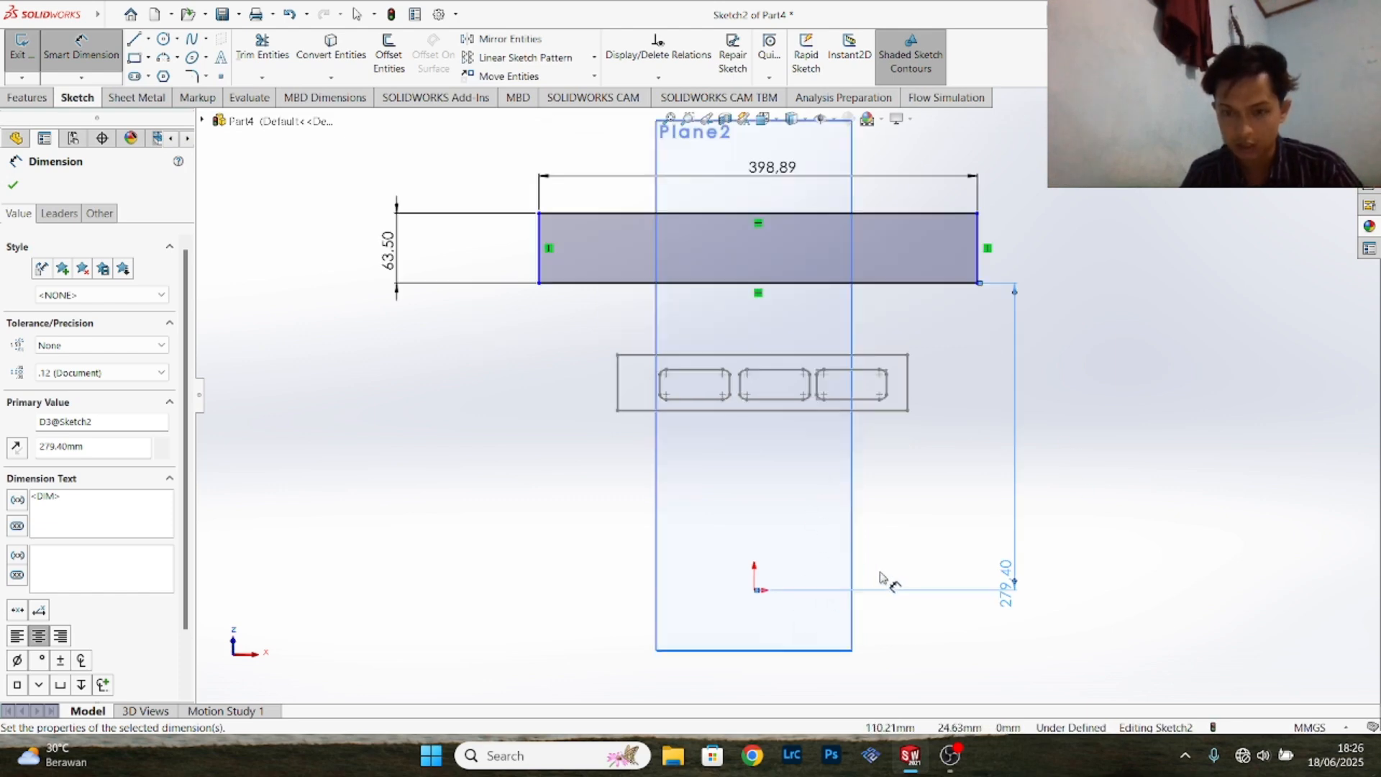
{"action": "left_click", "coordinate": [755, 591]}
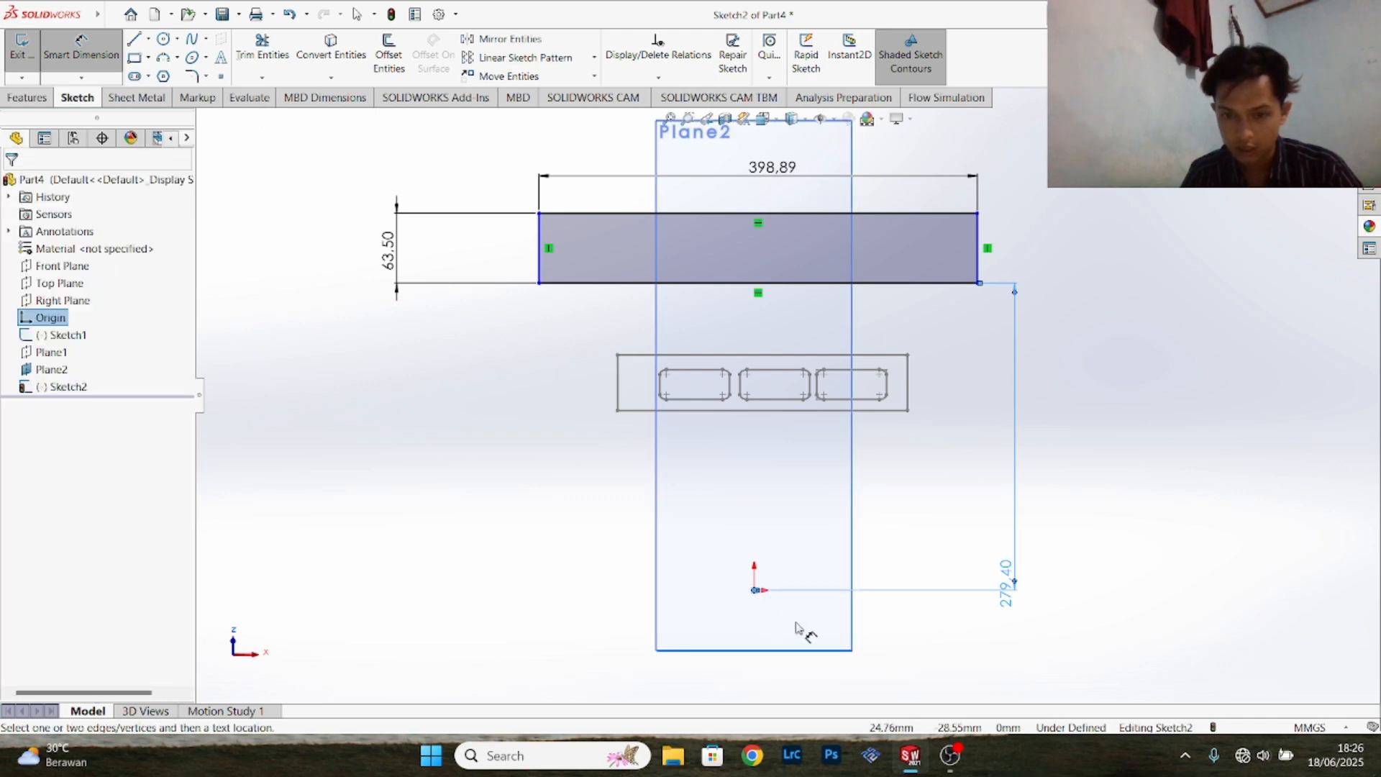
{"action": "left_click", "coordinate": [978, 279]}
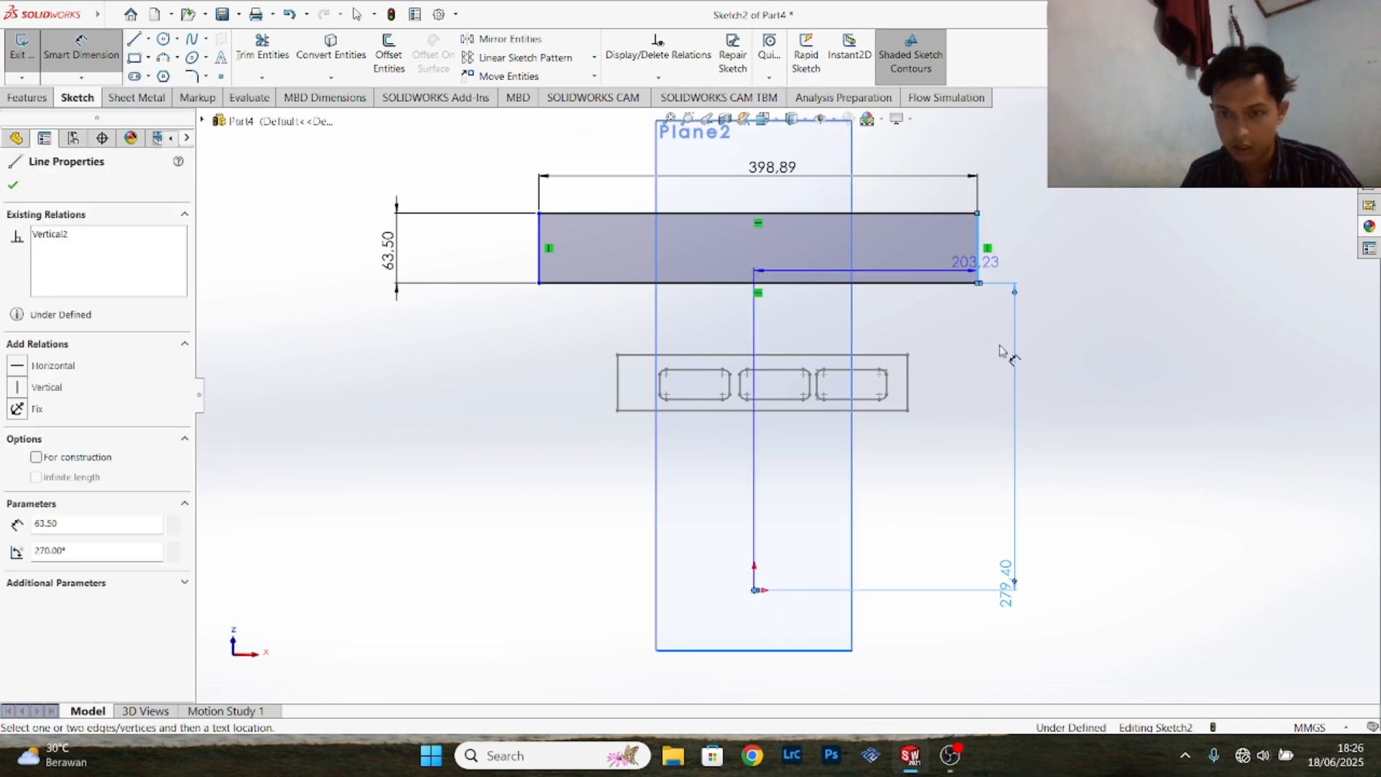
{"action": "left_click", "coordinate": [984, 645]}
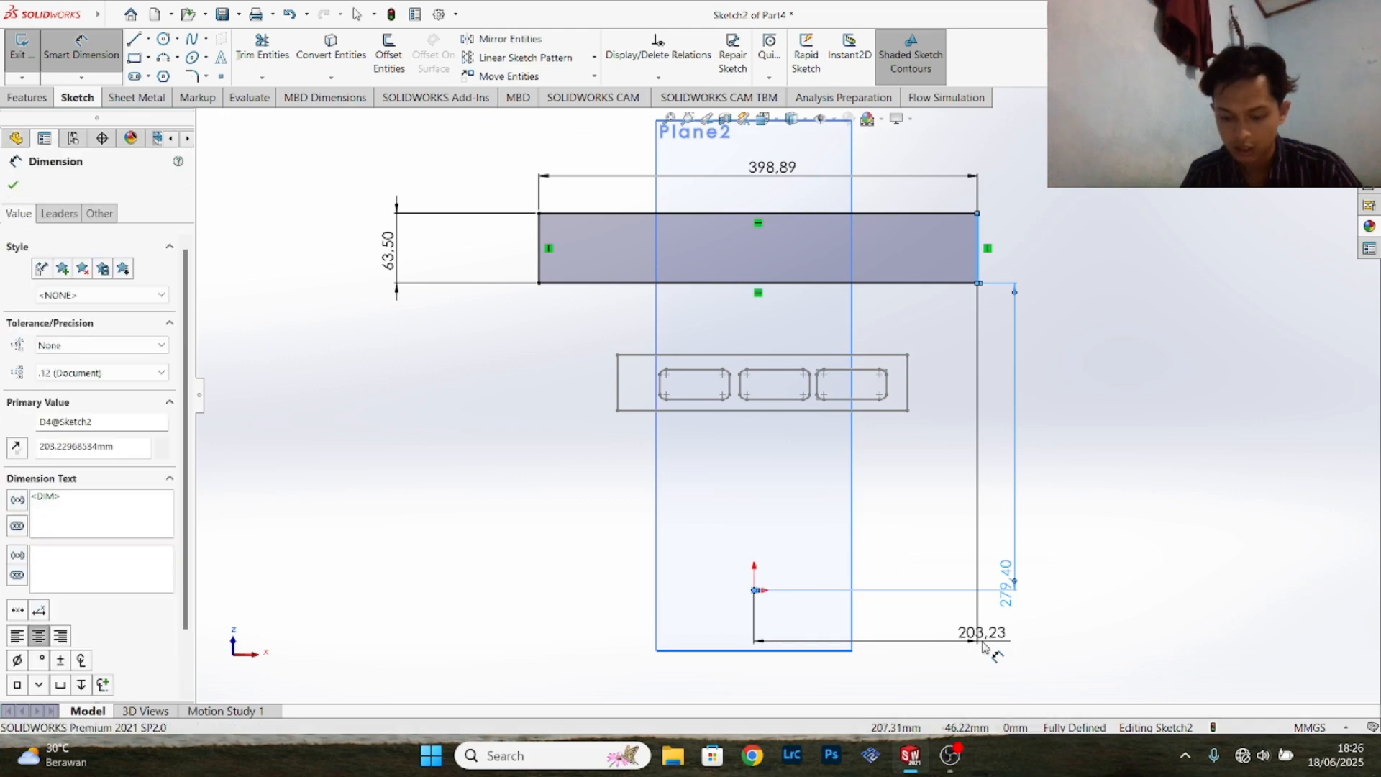
{"action": "type", "text": "23"}
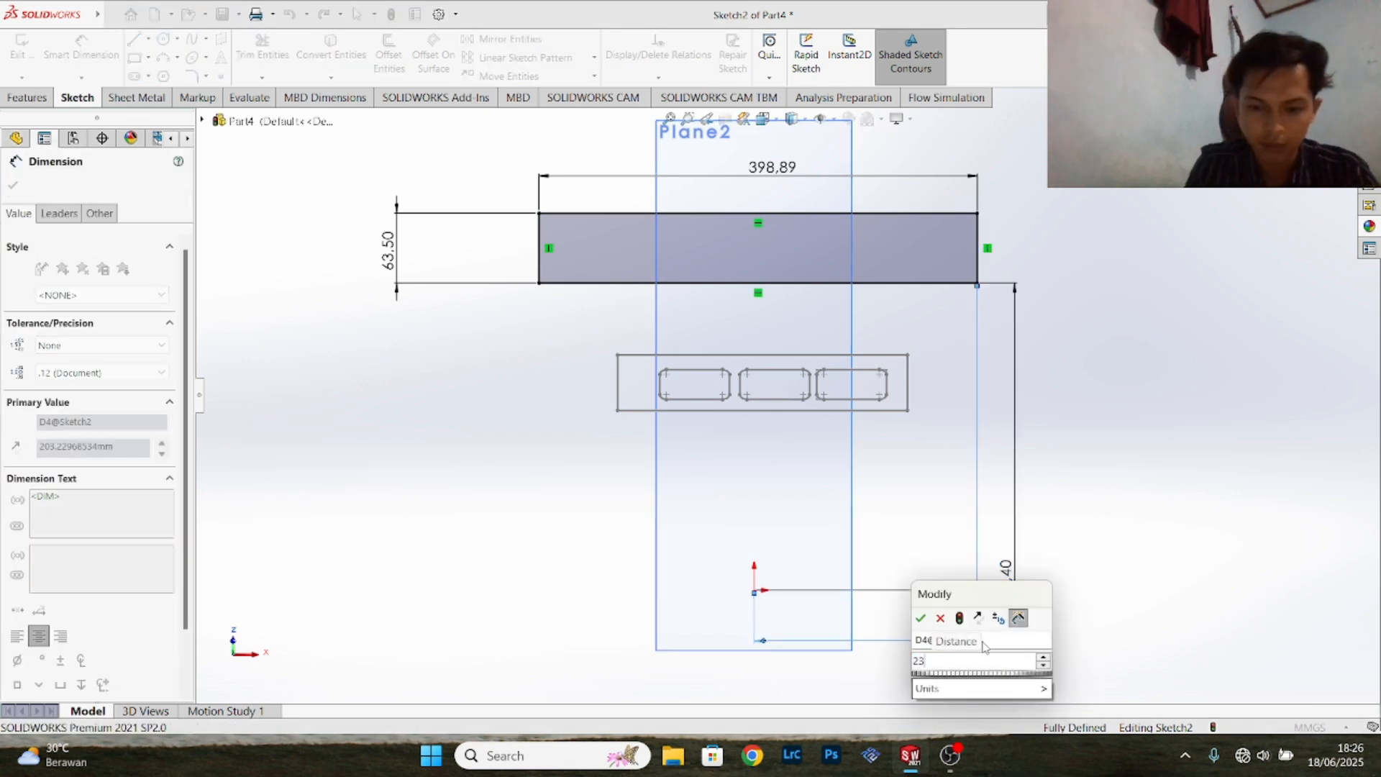
{"action": "type", "text": "8."}
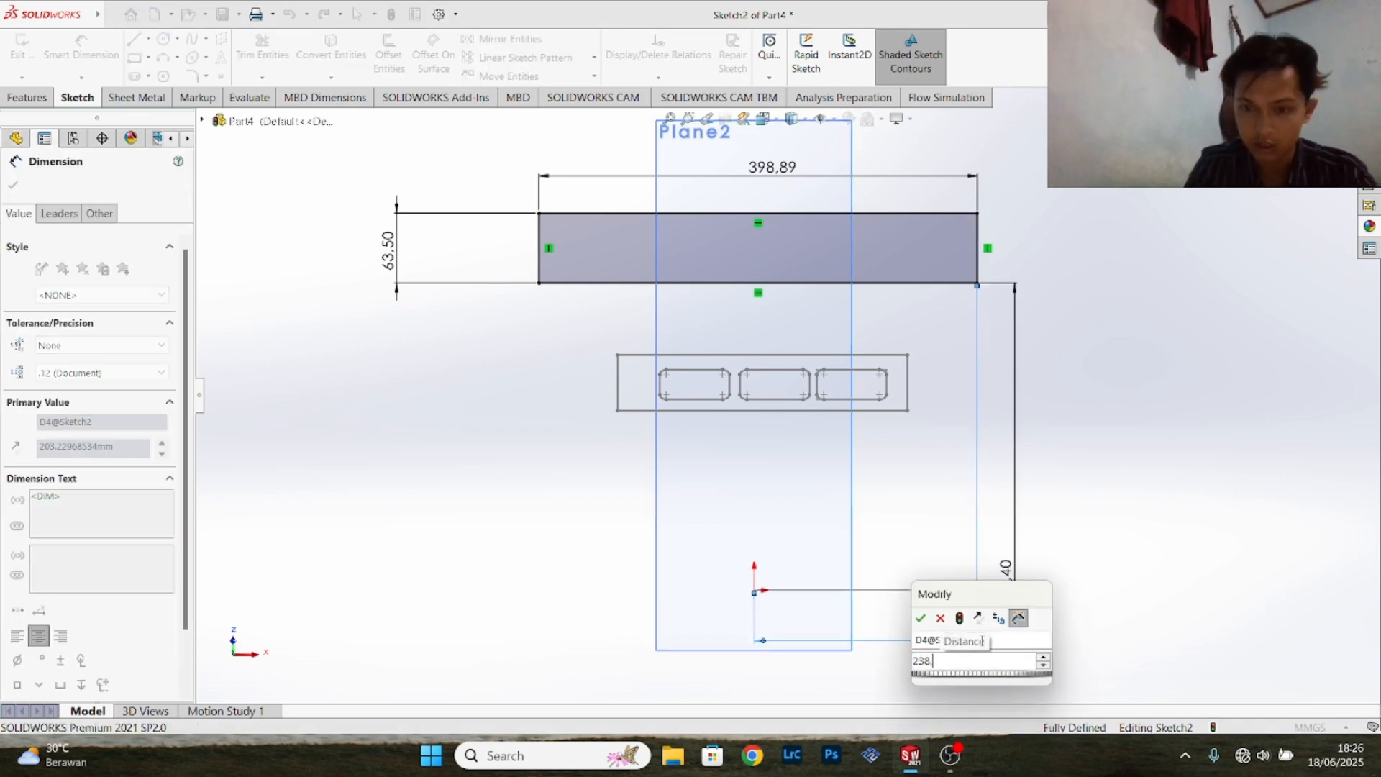
{"action": "type", "text": "13"}
{"action": "key", "text": "Return"}
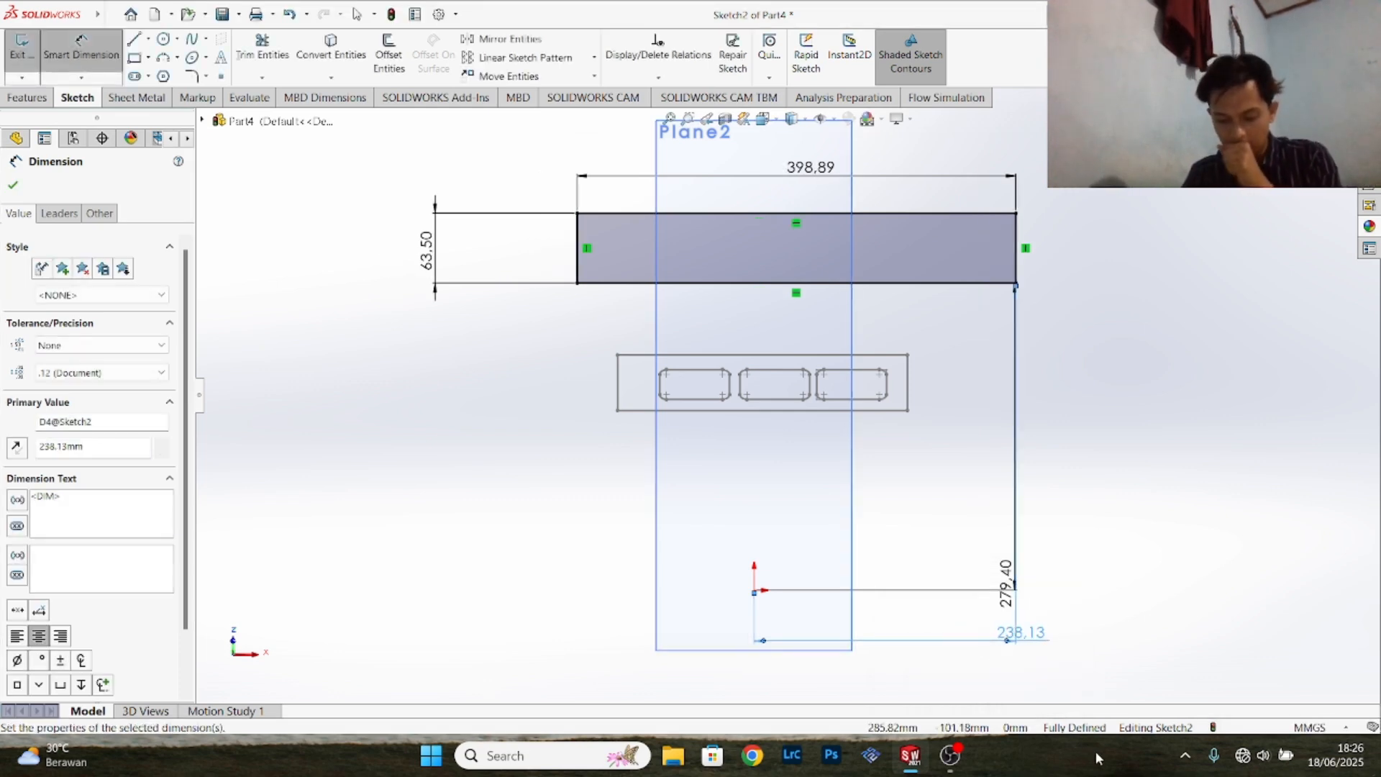
{"action": "scroll", "coordinate": [1042, 403], "scroll_direction": "up", "scroll_amount": 3}
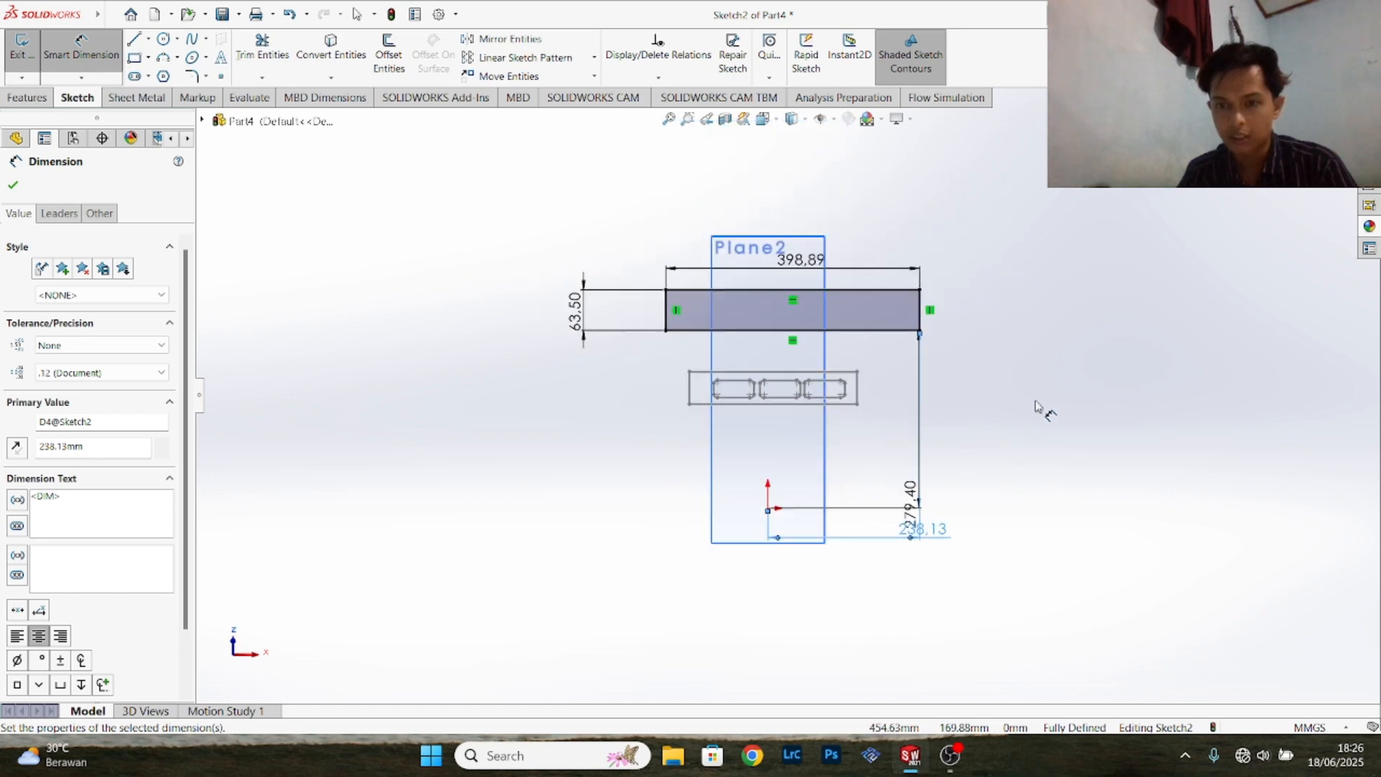
- Sketch a smaller corner rectangle about 64 by 41 mm inside the large rectangle, near its right end
{"action": "scroll", "coordinate": [1034, 343], "scroll_direction": "down", "scroll_amount": 5}
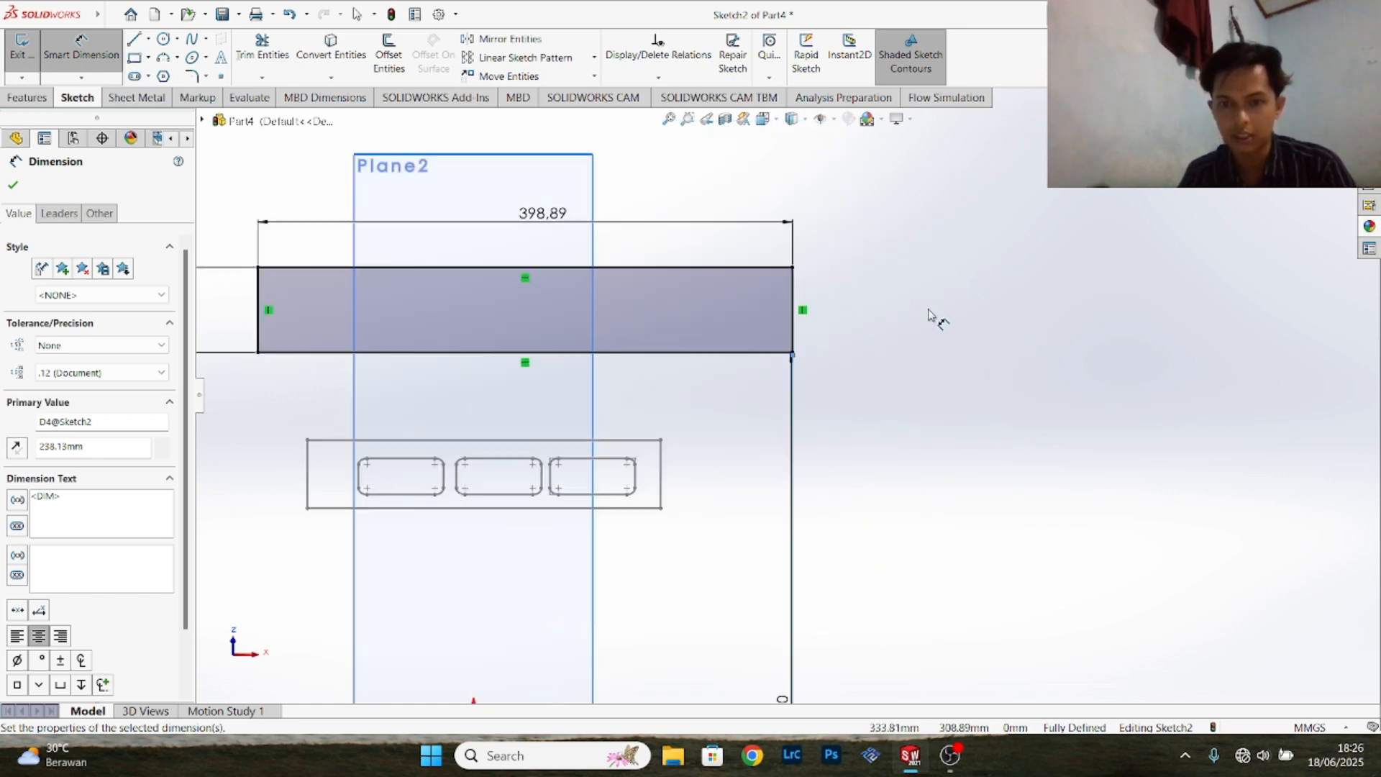
{"action": "scroll", "coordinate": [446, 251], "scroll_direction": "up", "scroll_amount": 2}
{"action": "scroll", "coordinate": [425, 253], "scroll_direction": "down", "scroll_amount": 2}
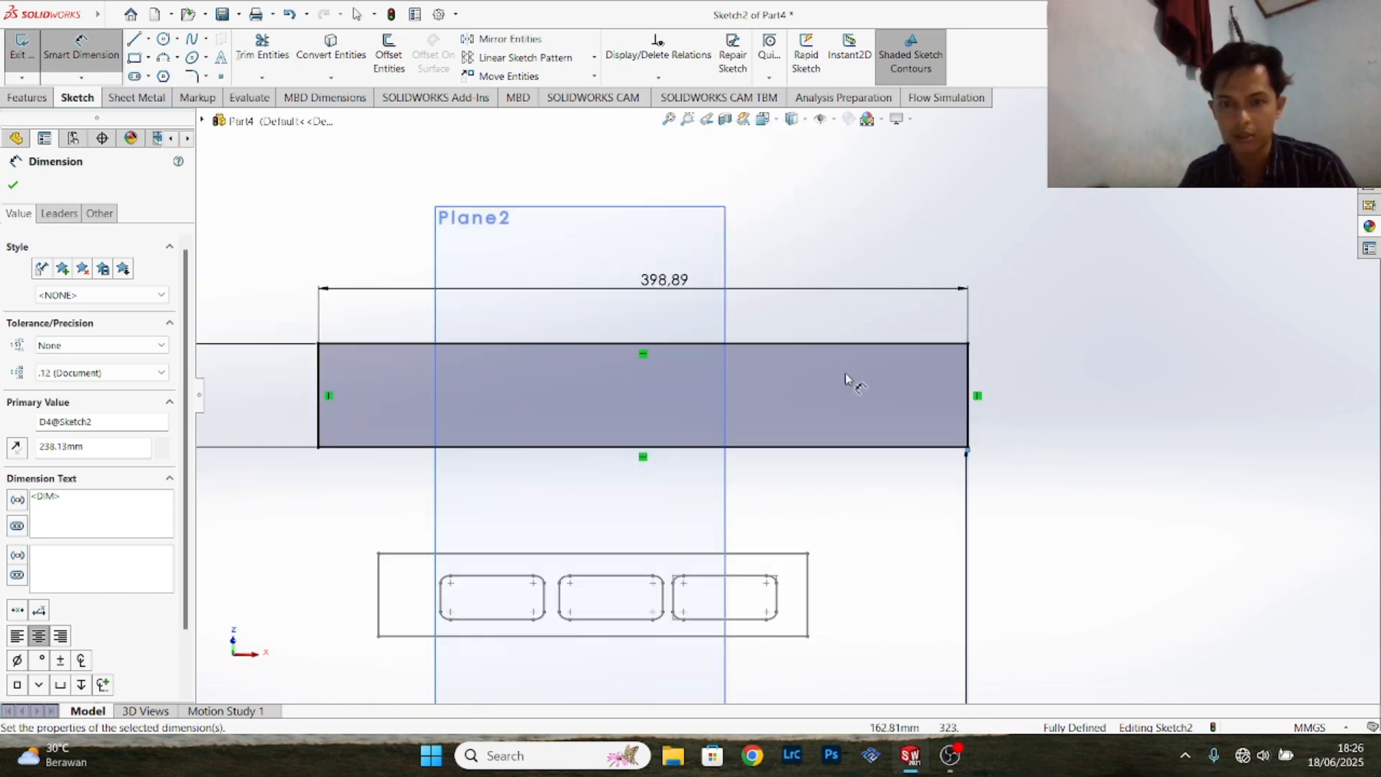
{"action": "left_click", "coordinate": [100, 64]}
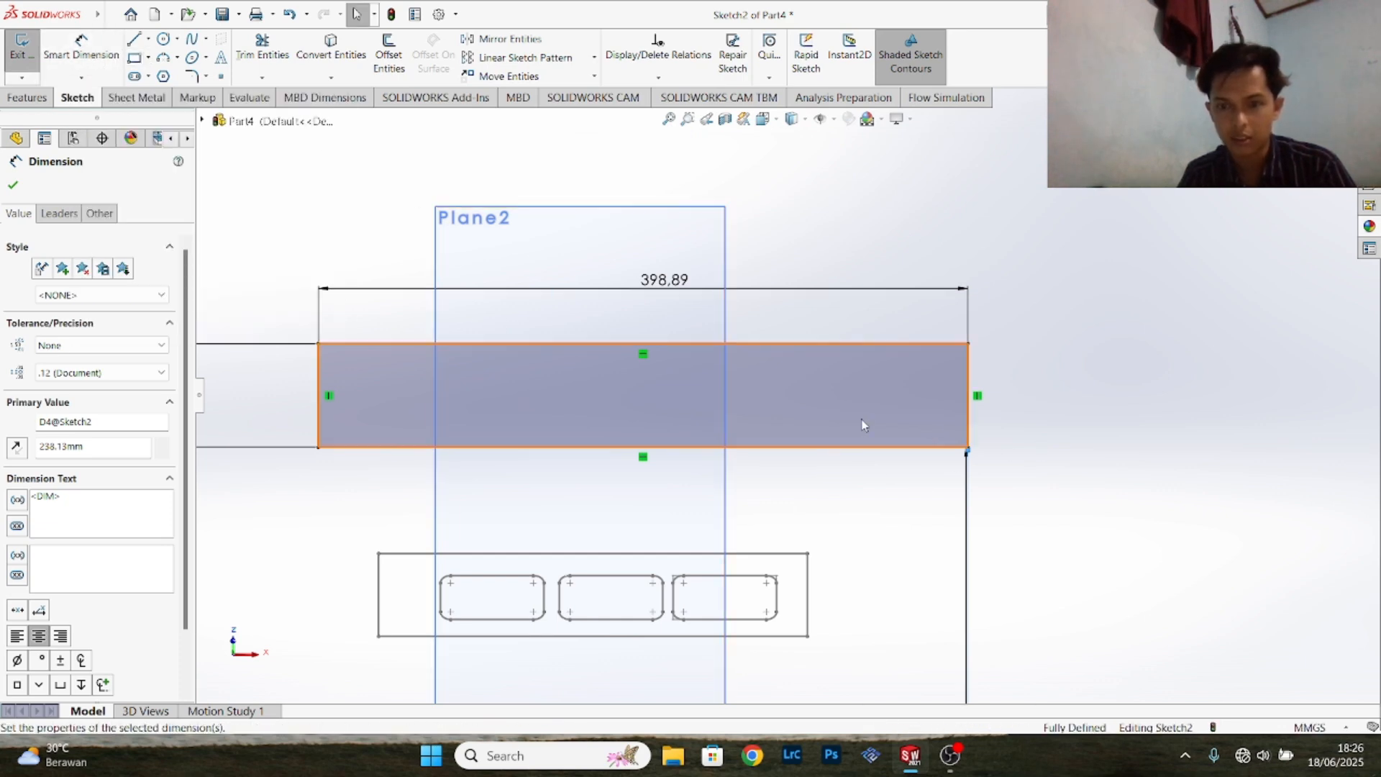
{"action": "left_click", "coordinate": [134, 57]}
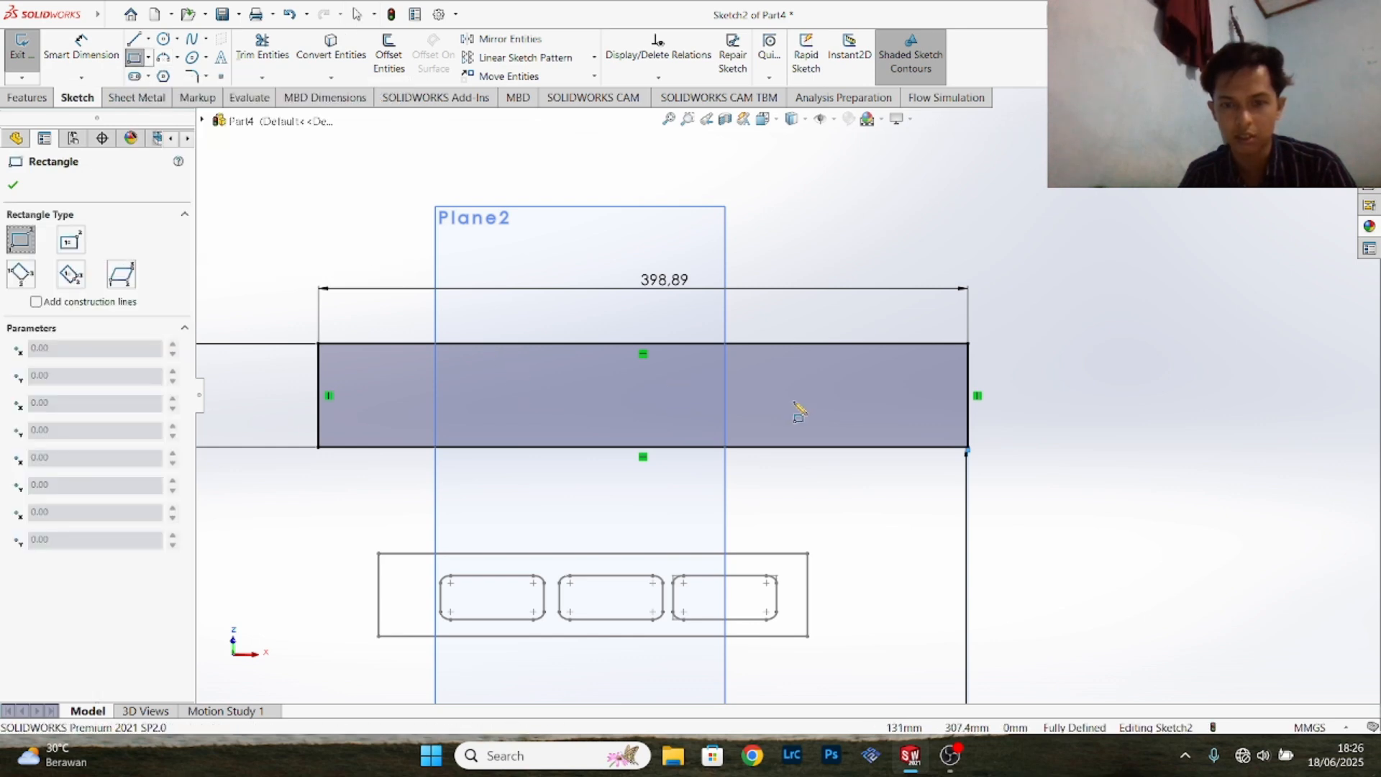
{"action": "scroll", "coordinate": [892, 401], "scroll_direction": "down", "scroll_amount": 3}
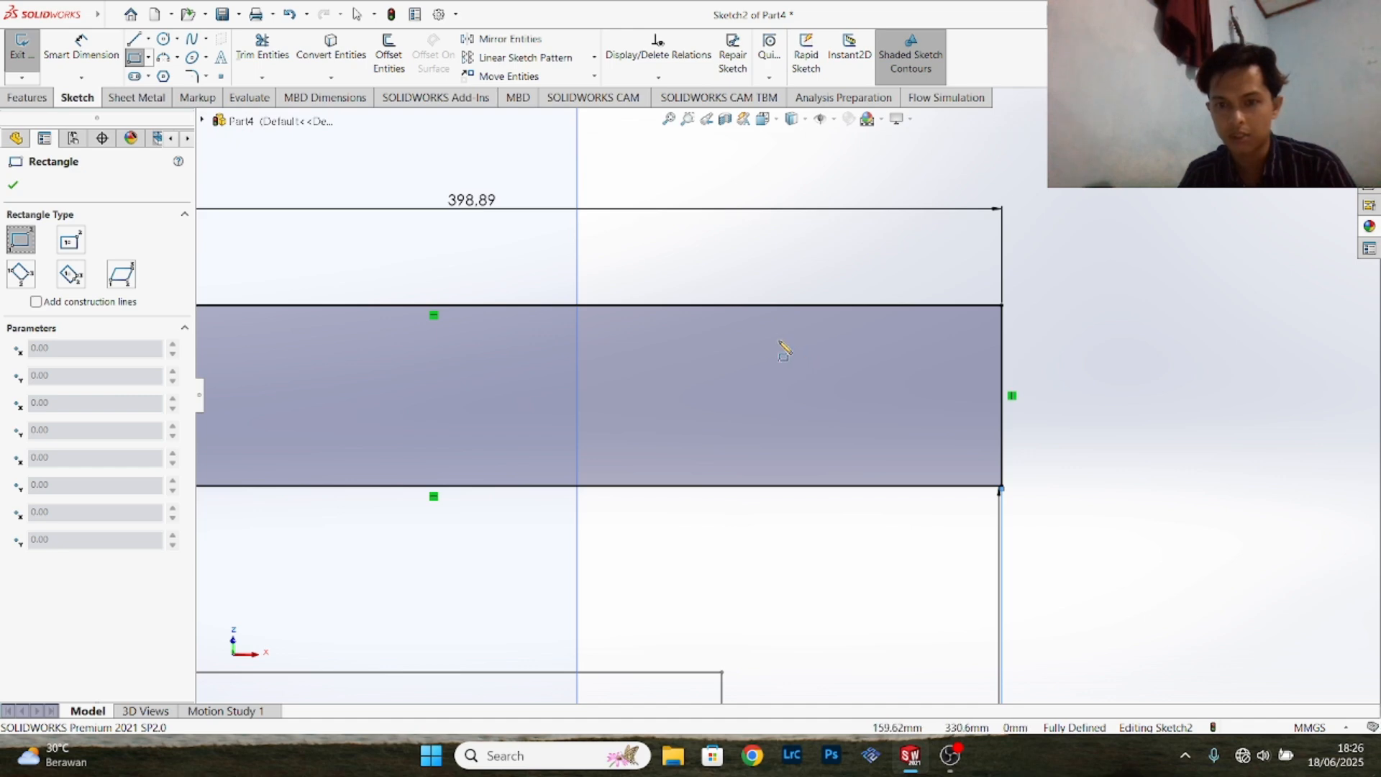
{"action": "left_click", "coordinate": [766, 334]}
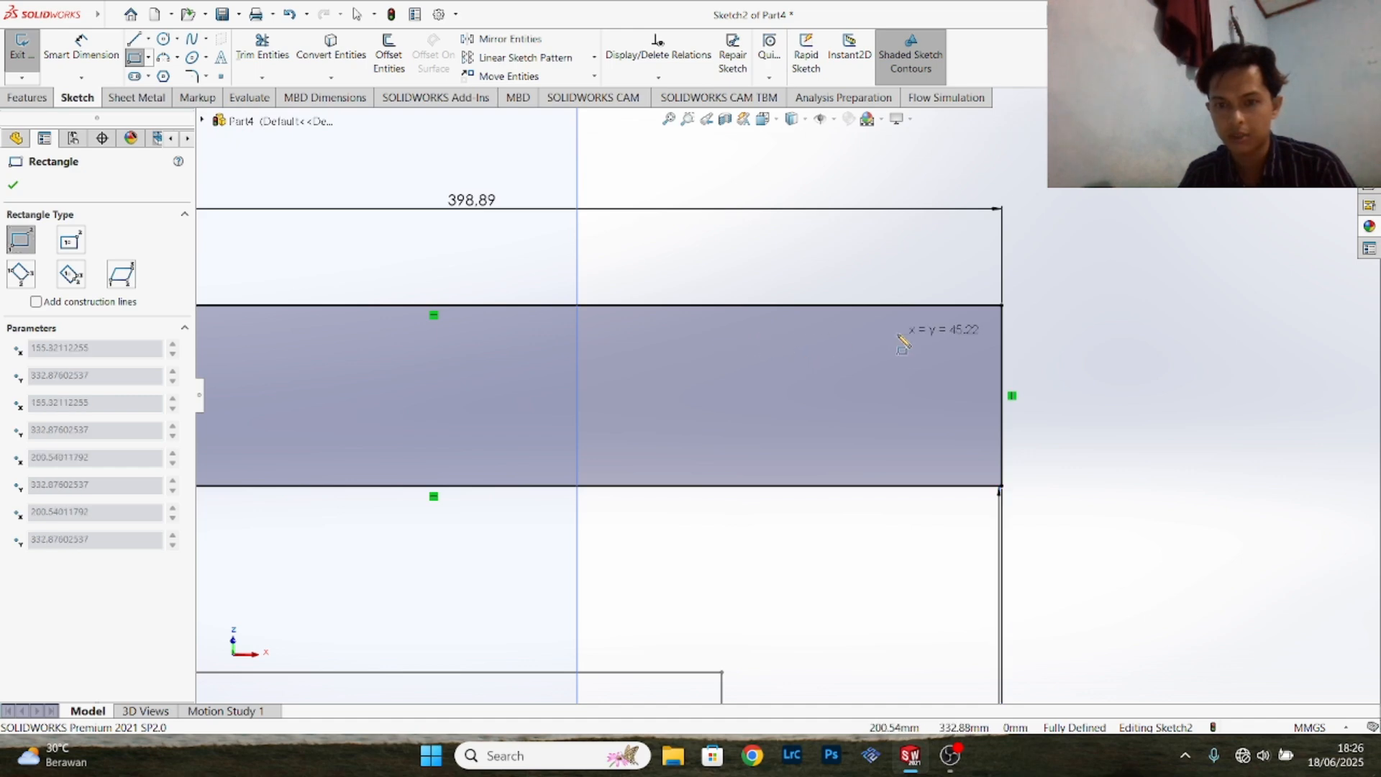
{"action": "left_click", "coordinate": [949, 453]}
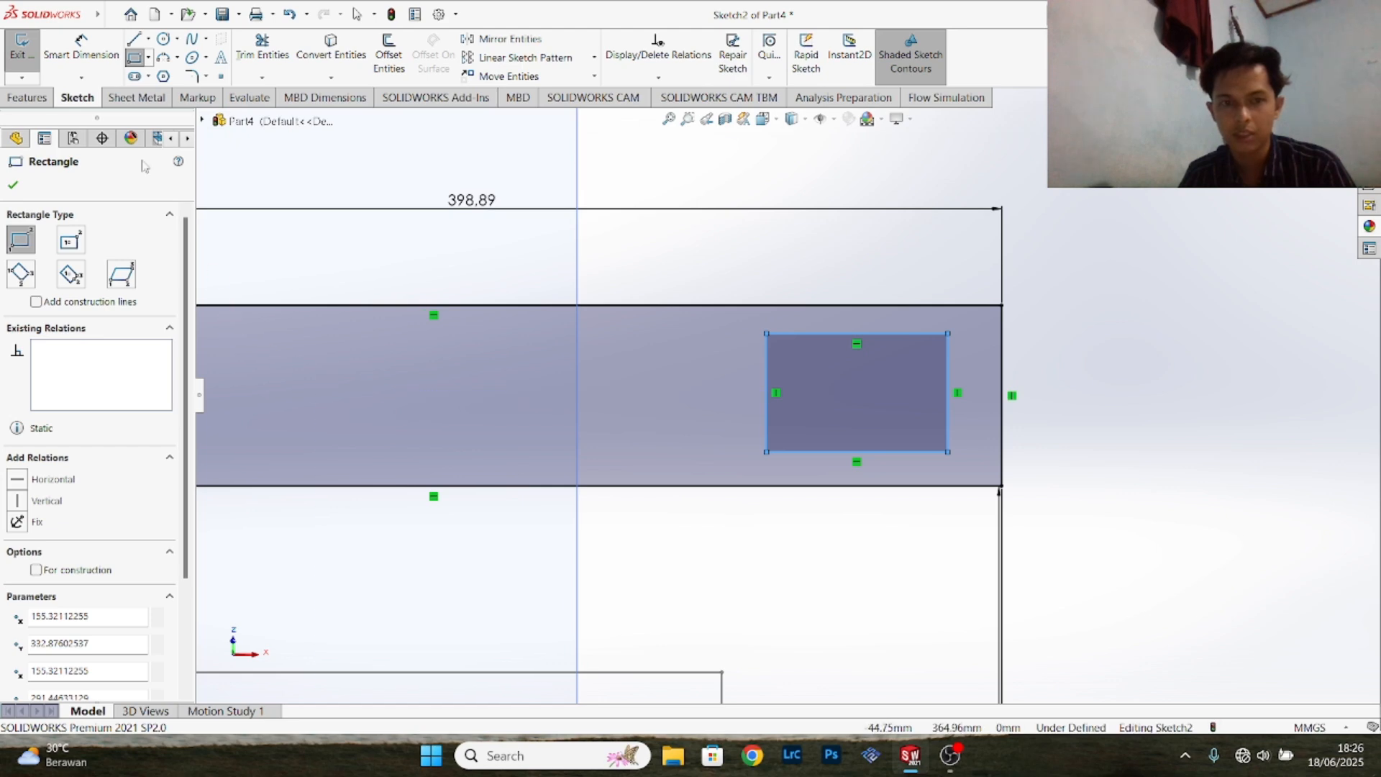
- Draw a centerline from the midpoint of the small rectangle's right edge to the midpoint of the large rectangle's right edge
{"action": "left_click", "coordinate": [148, 40]}
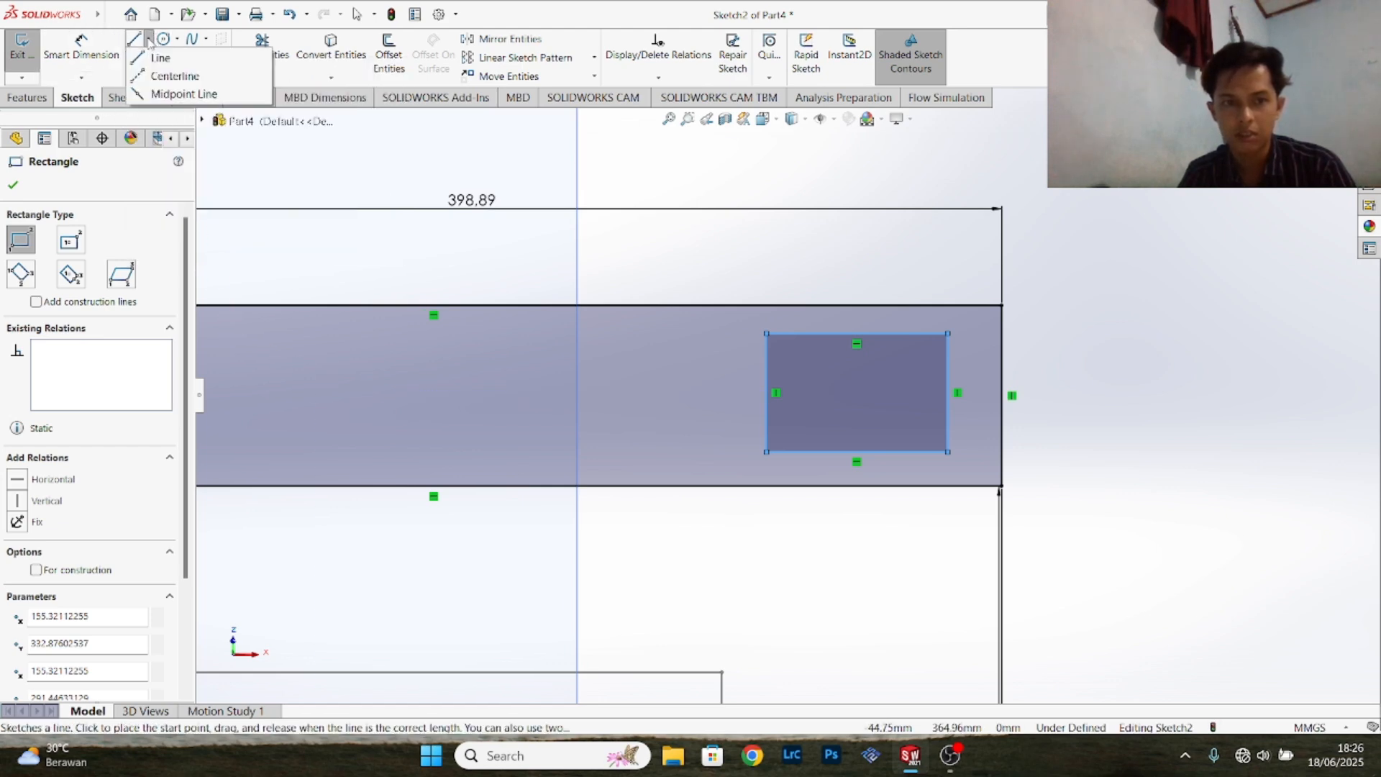
{"action": "left_click", "coordinate": [166, 77]}
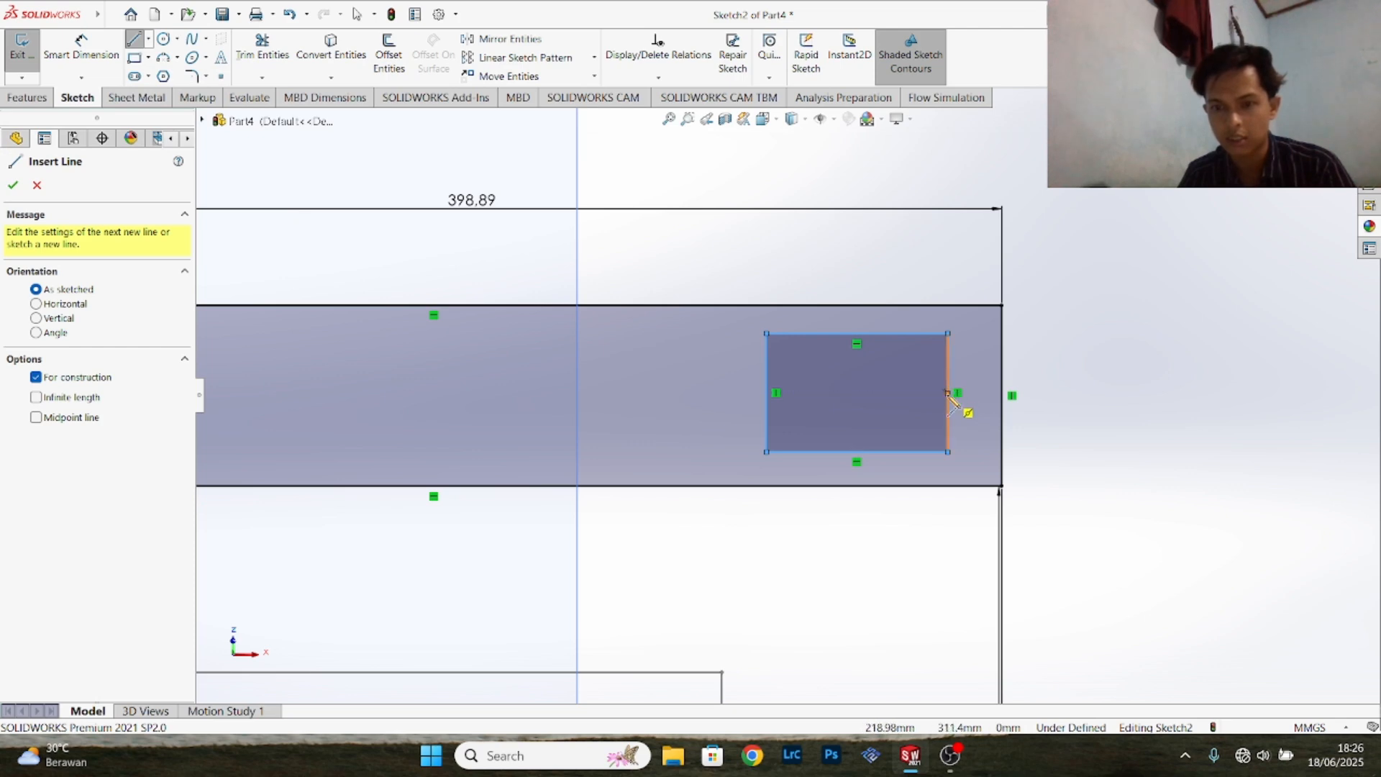
{"action": "scroll", "coordinate": [948, 394], "scroll_direction": "up", "scroll_amount": 2}
{"action": "scroll", "coordinate": [949, 401], "scroll_direction": "down", "scroll_amount": 6}
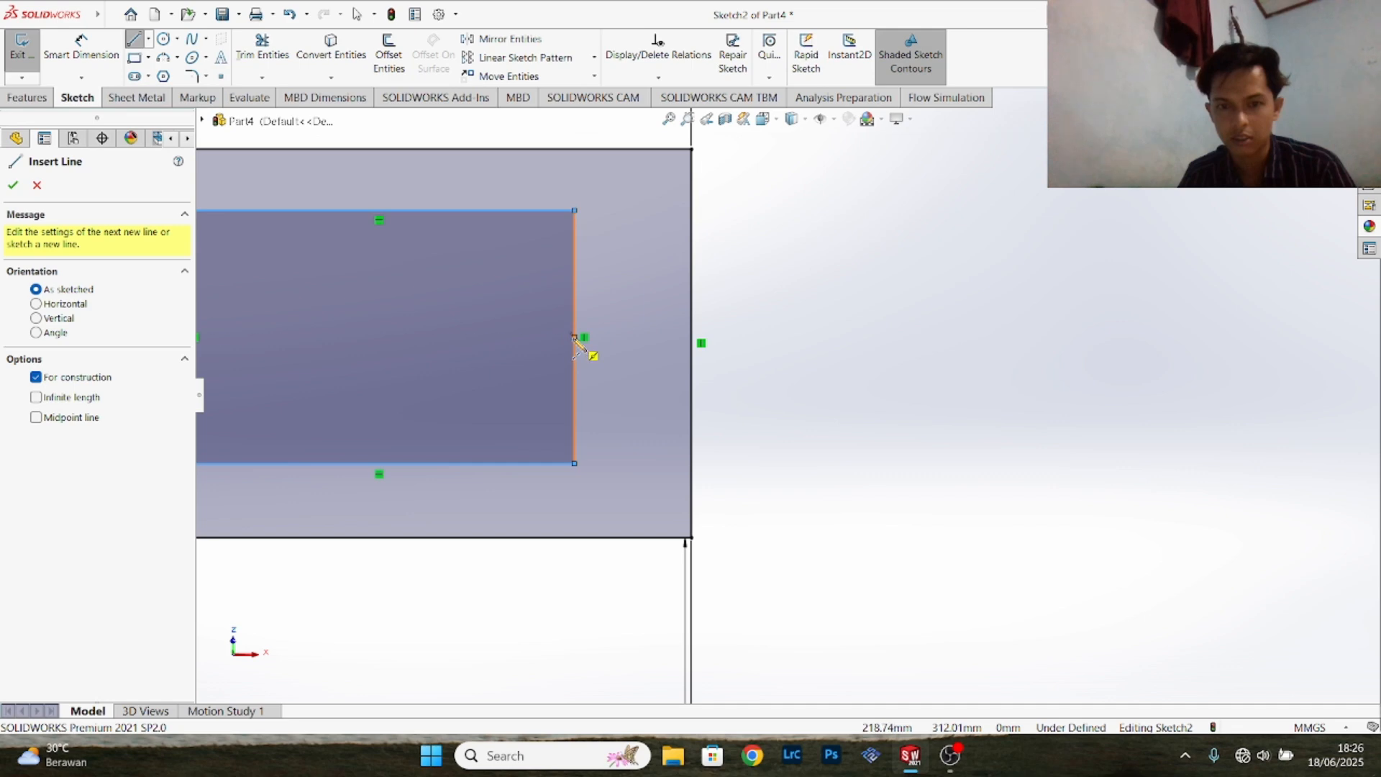
{"action": "left_click", "coordinate": [574, 336]}
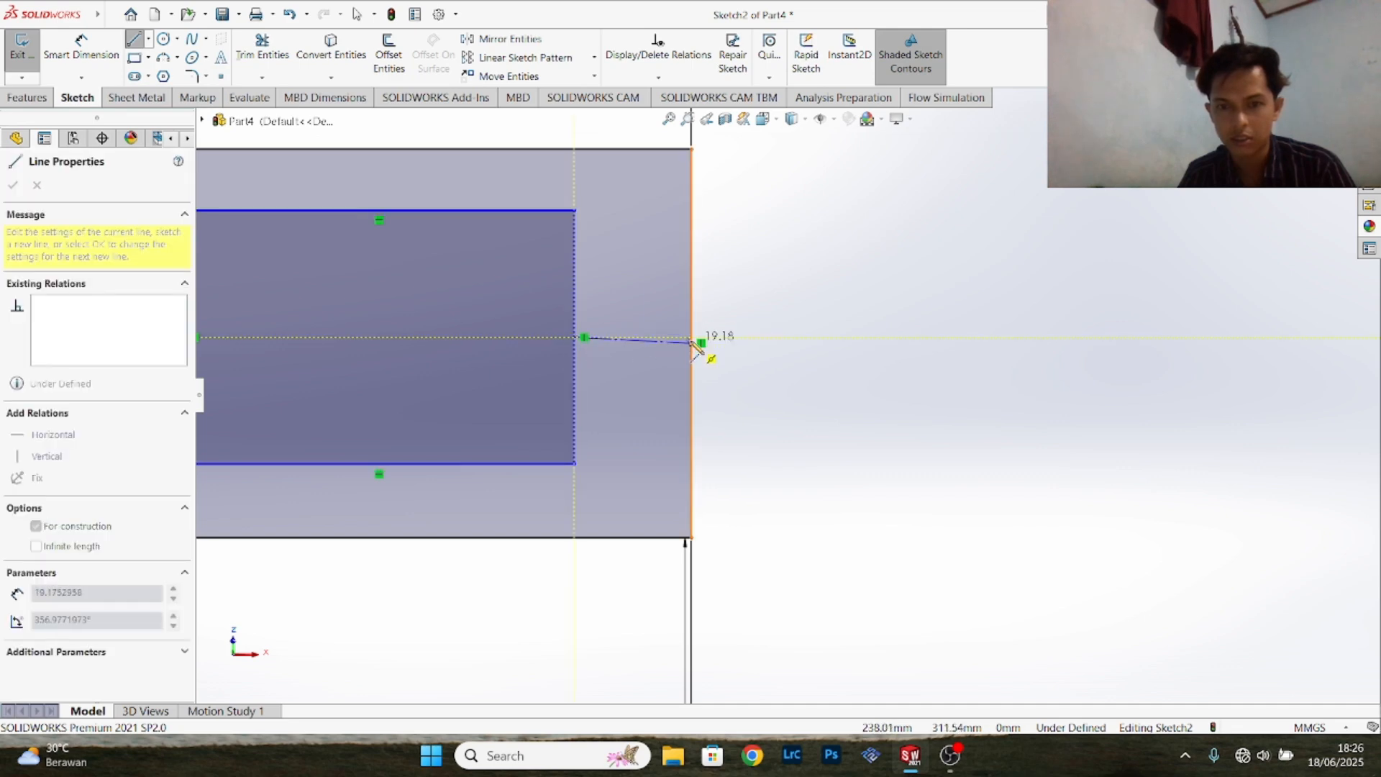
{"action": "left_click", "coordinate": [697, 345]}
{"action": "right_click", "coordinate": [697, 345]}
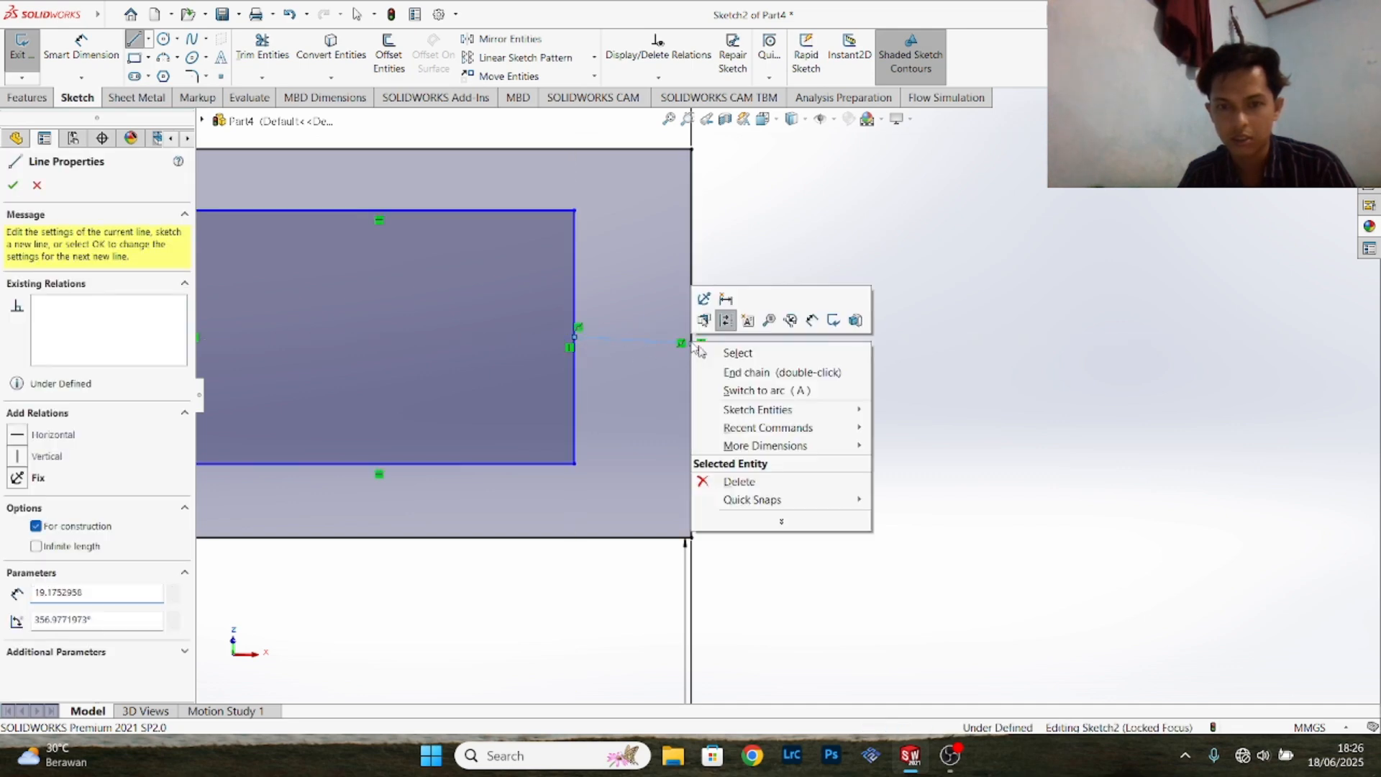
{"action": "left_click", "coordinate": [722, 352]}
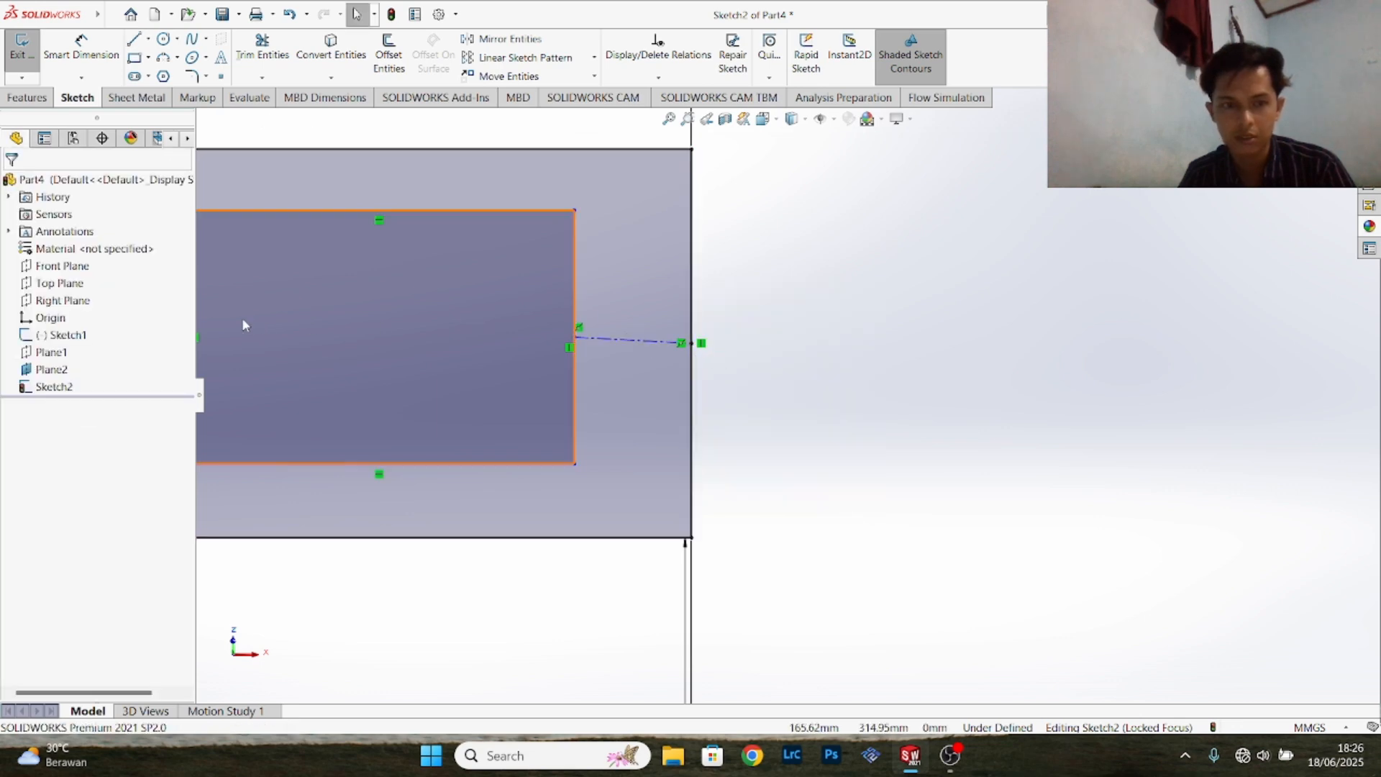
- Add a Horizontal relation to the centerline joining the two rectangles
{"action": "right_click", "coordinate": [623, 341]}
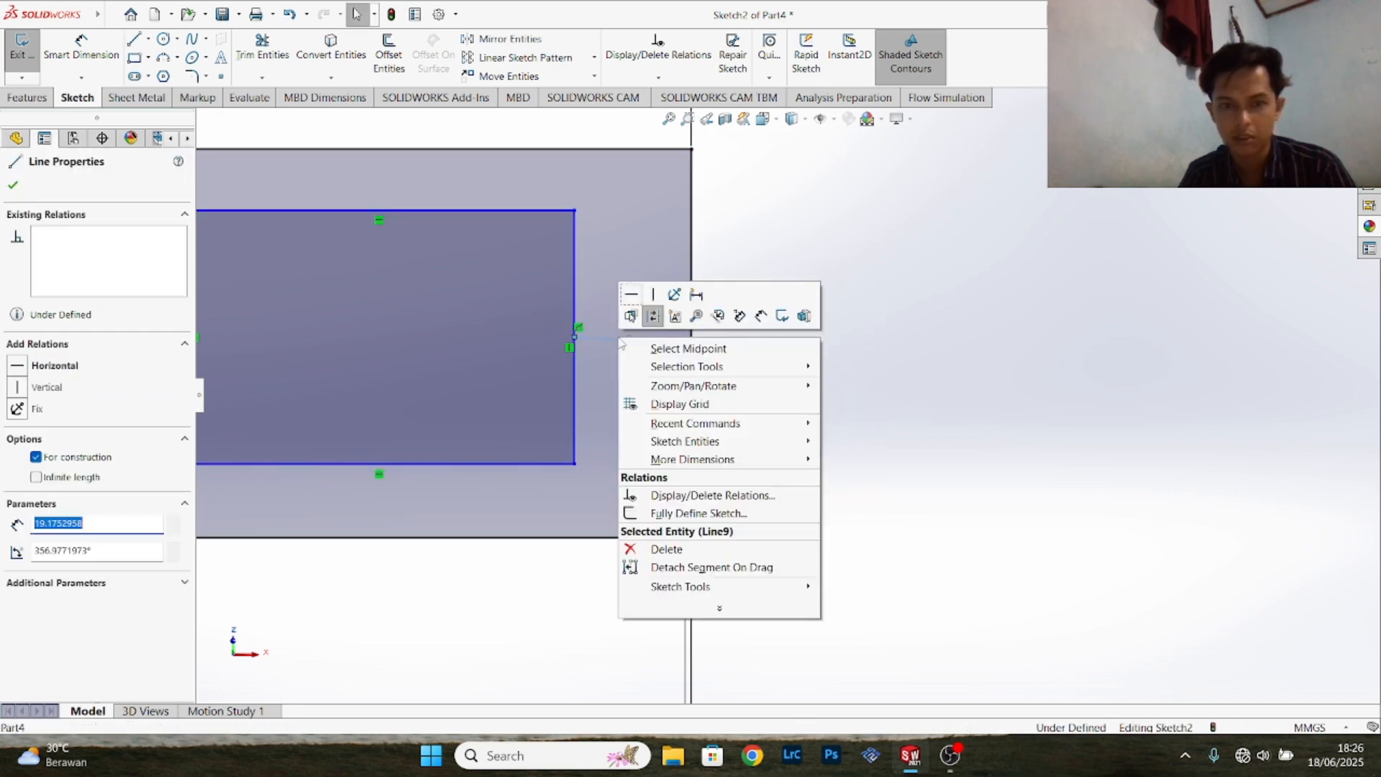
{"action": "left_click", "coordinate": [53, 371]}
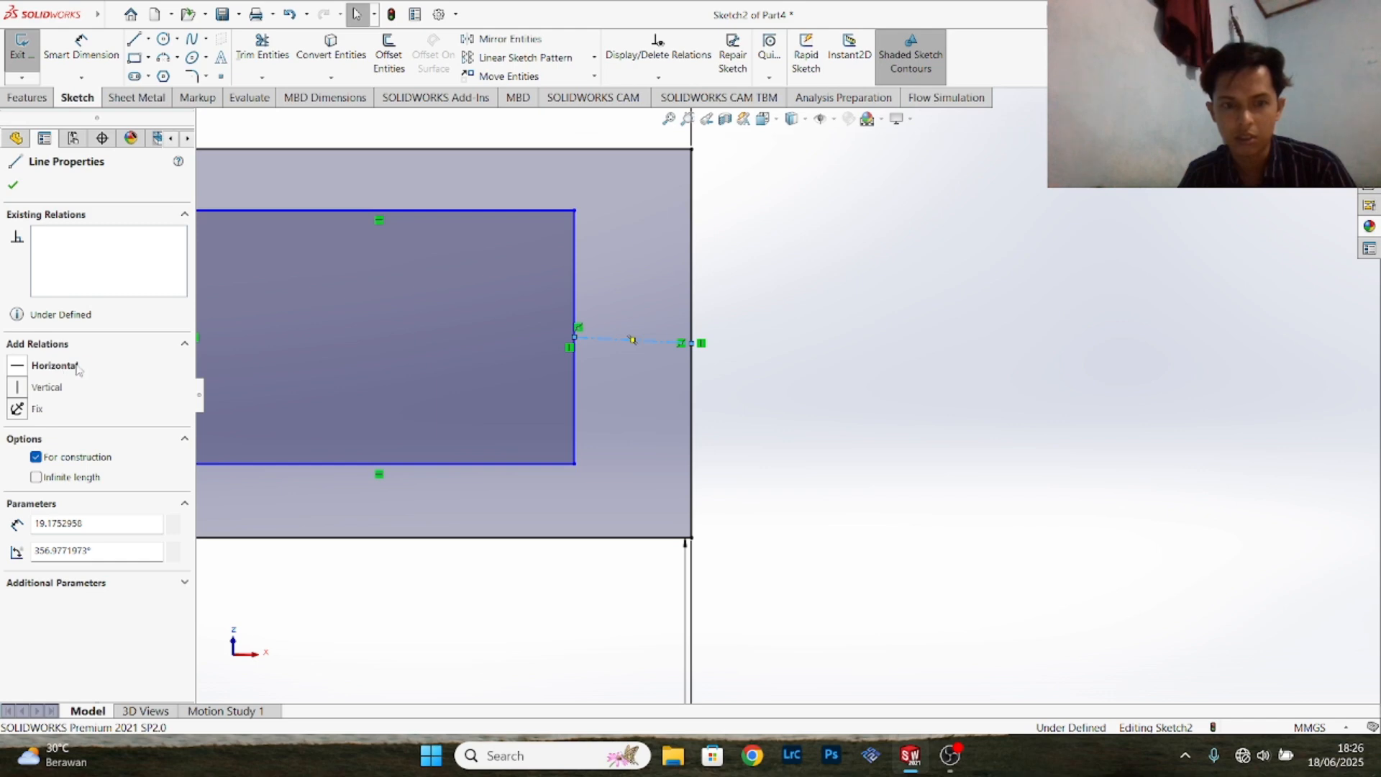
{"action": "left_click", "coordinate": [56, 368]}
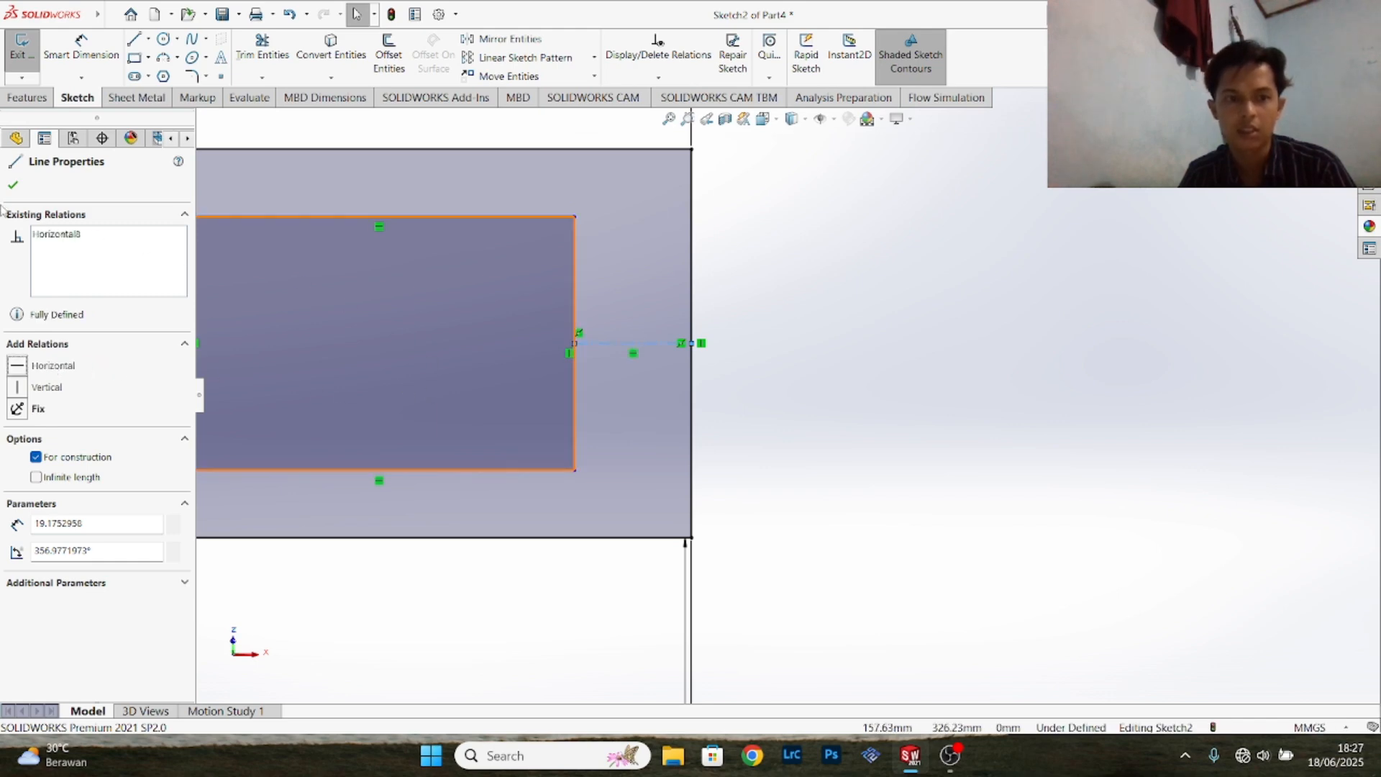
{"action": "left_click", "coordinate": [10, 183]}
- Dimension the vertical gap between the bottom edges of the small and large rectangles as 12.7 mm
{"action": "scroll", "coordinate": [749, 382], "scroll_direction": "down", "scroll_amount": 3}
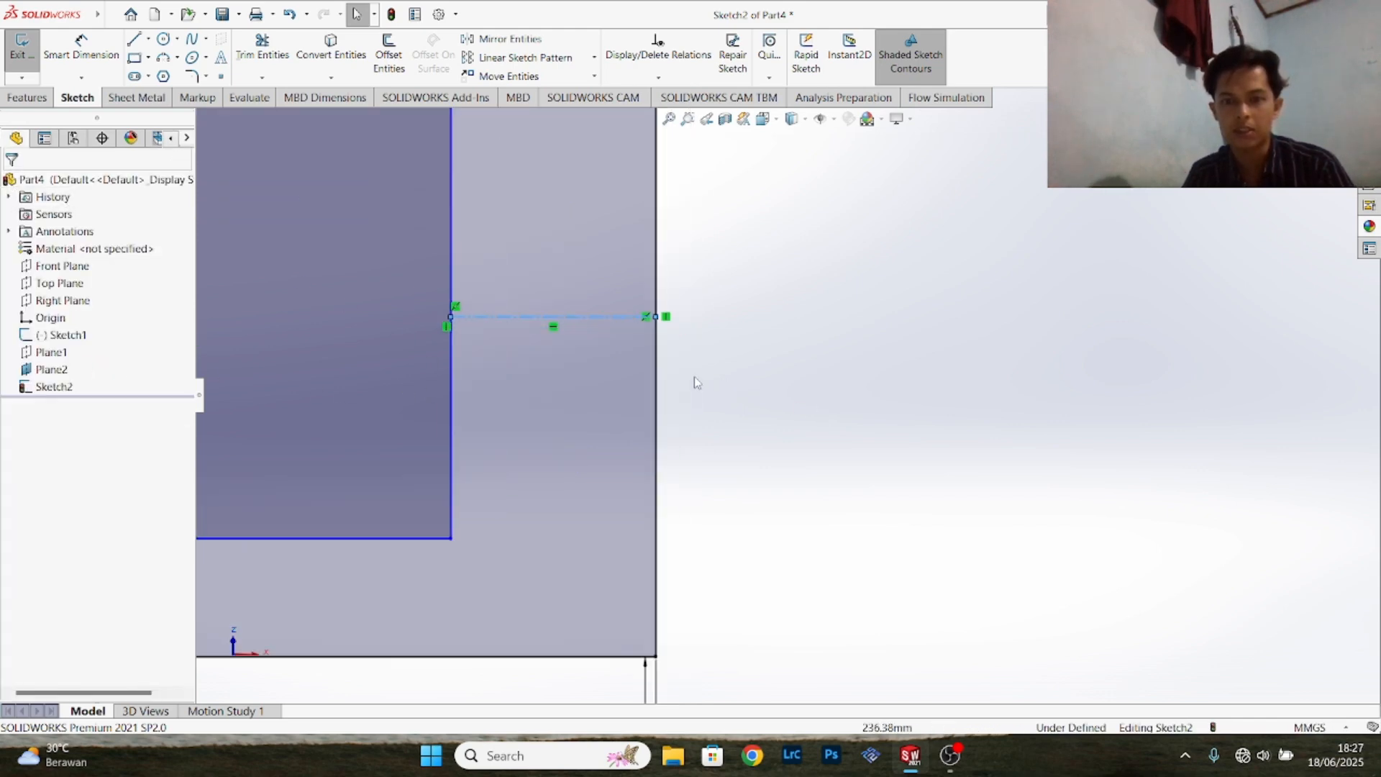
{"action": "scroll", "coordinate": [694, 377], "scroll_direction": "up", "scroll_amount": 8}
{"action": "scroll", "coordinate": [698, 342], "scroll_direction": "down", "scroll_amount": 2}
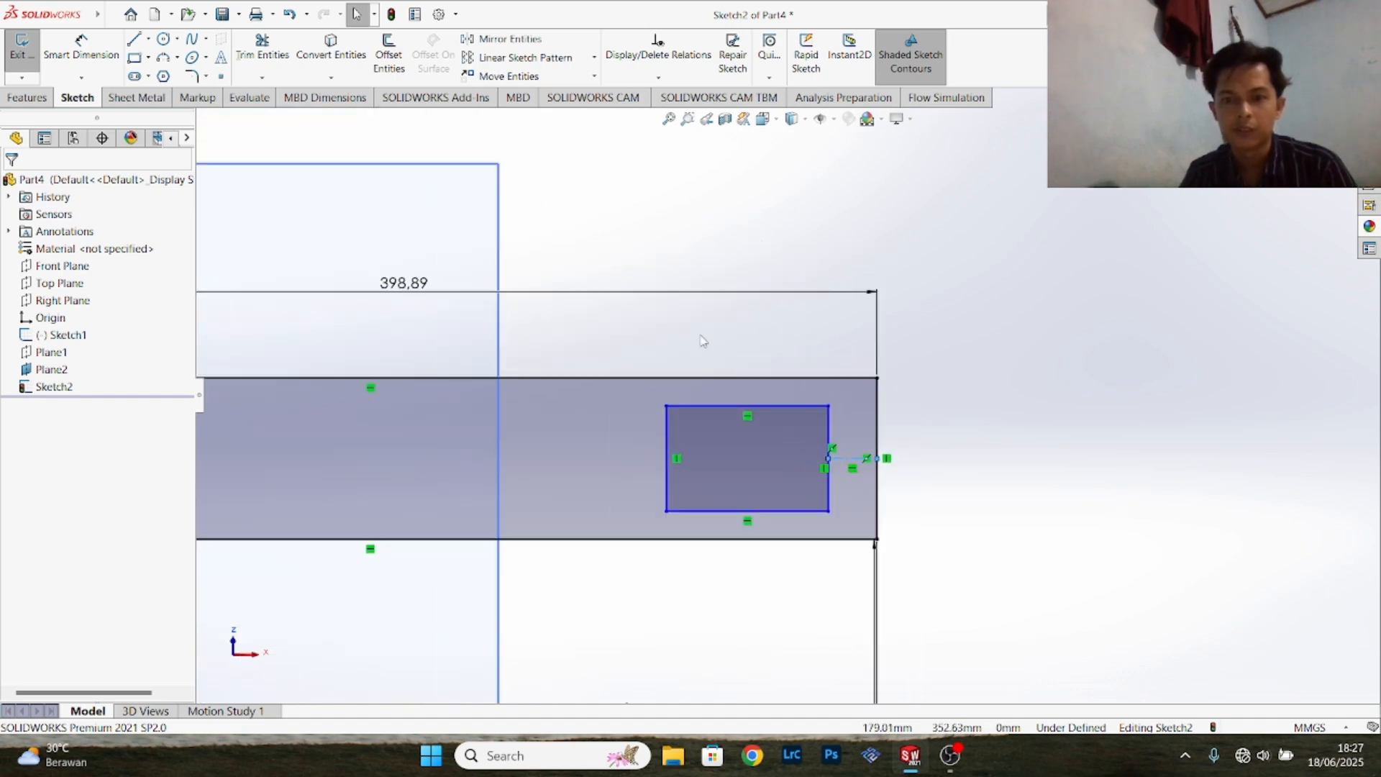
{"action": "scroll", "coordinate": [783, 395], "scroll_direction": "up", "scroll_amount": 2}
{"action": "left_click", "coordinate": [82, 54]}
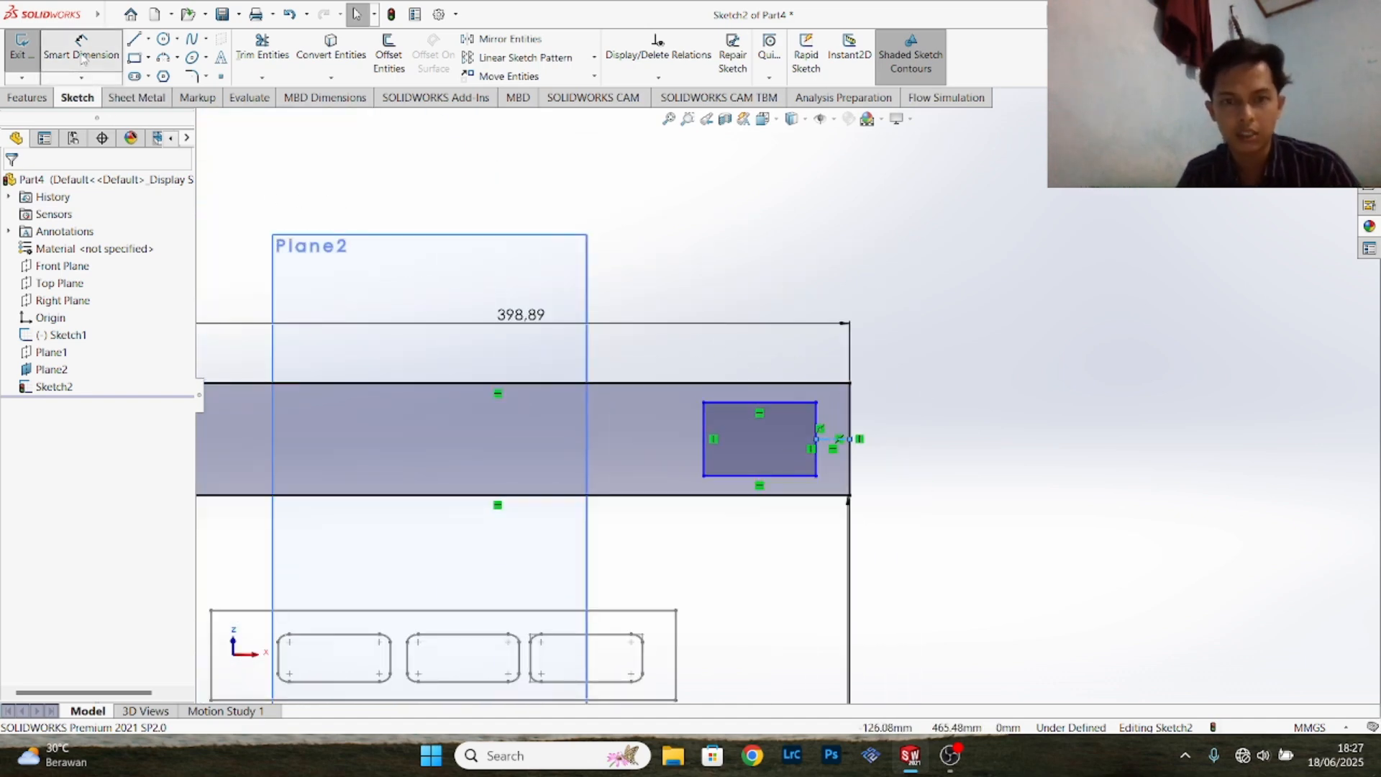
{"action": "scroll", "coordinate": [792, 367], "scroll_direction": "down", "scroll_amount": 4}
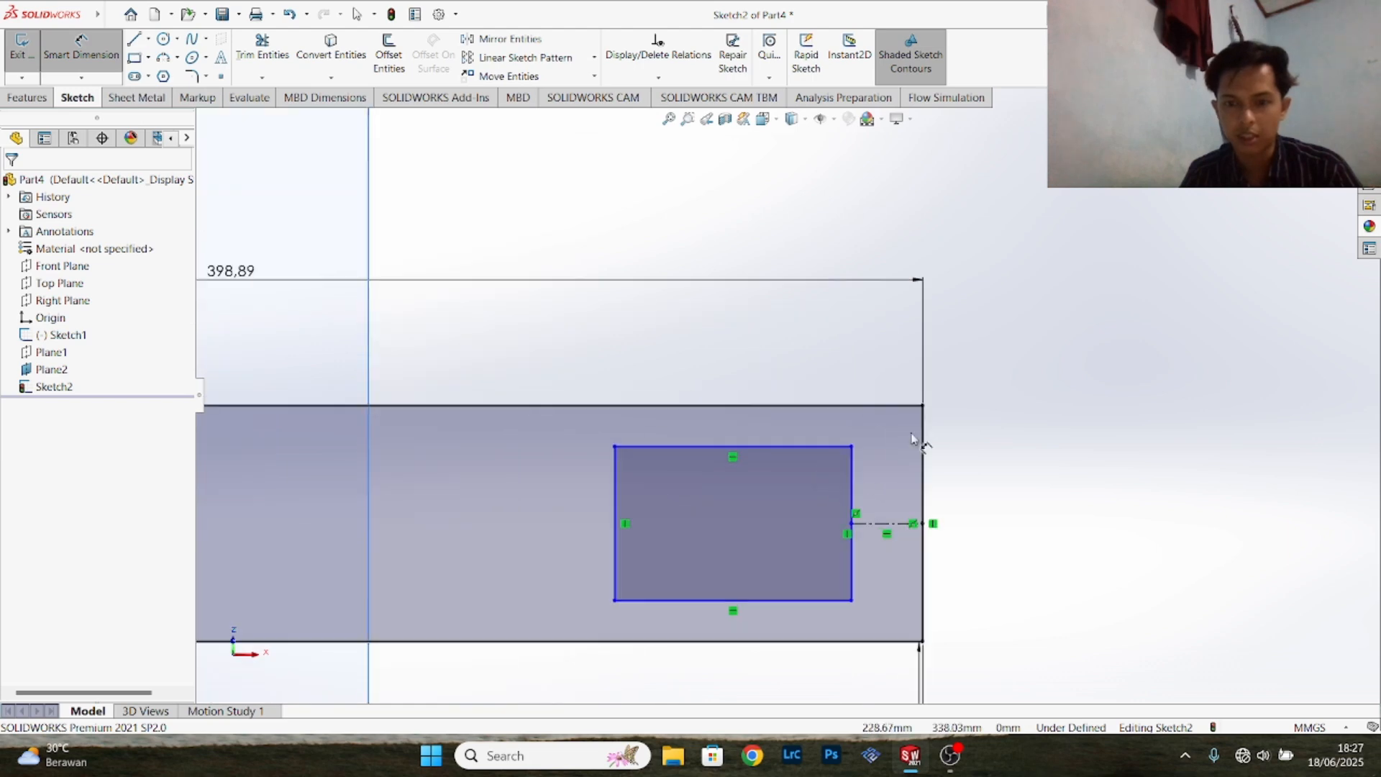
{"action": "scroll", "coordinate": [959, 542], "scroll_direction": "down", "scroll_amount": 1}
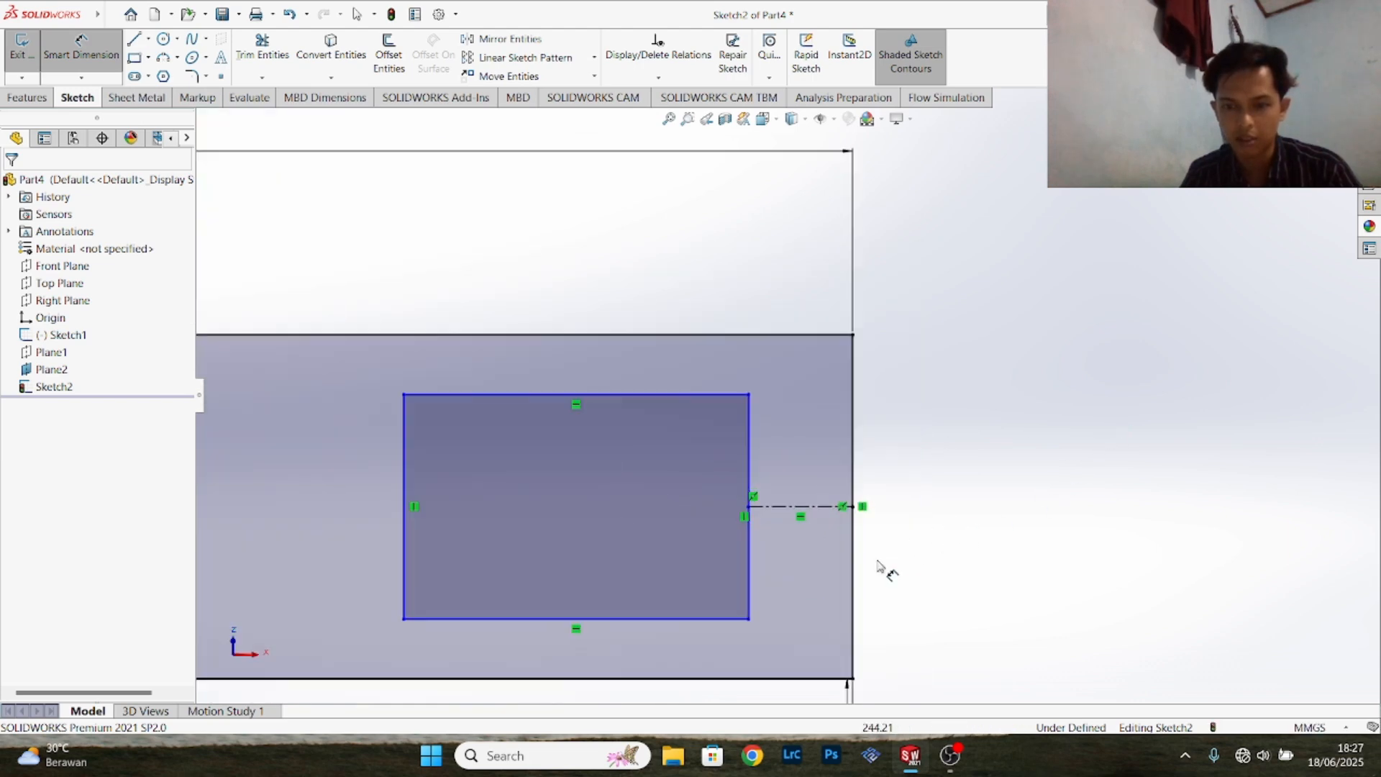
{"action": "scroll", "coordinate": [885, 568], "scroll_direction": "up", "scroll_amount": 1}
{"action": "scroll", "coordinate": [867, 565], "scroll_direction": "up", "scroll_amount": 1}
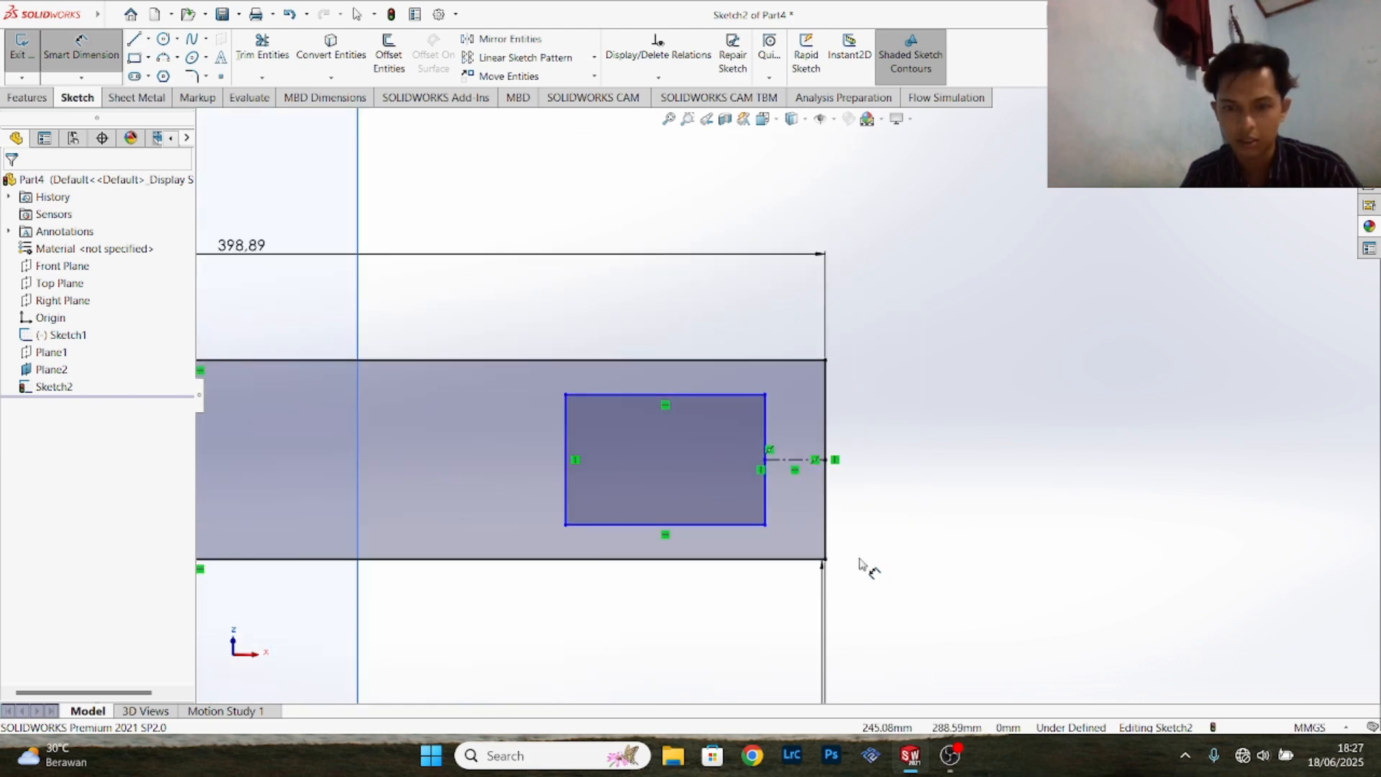
{"action": "left_click", "coordinate": [750, 526]}
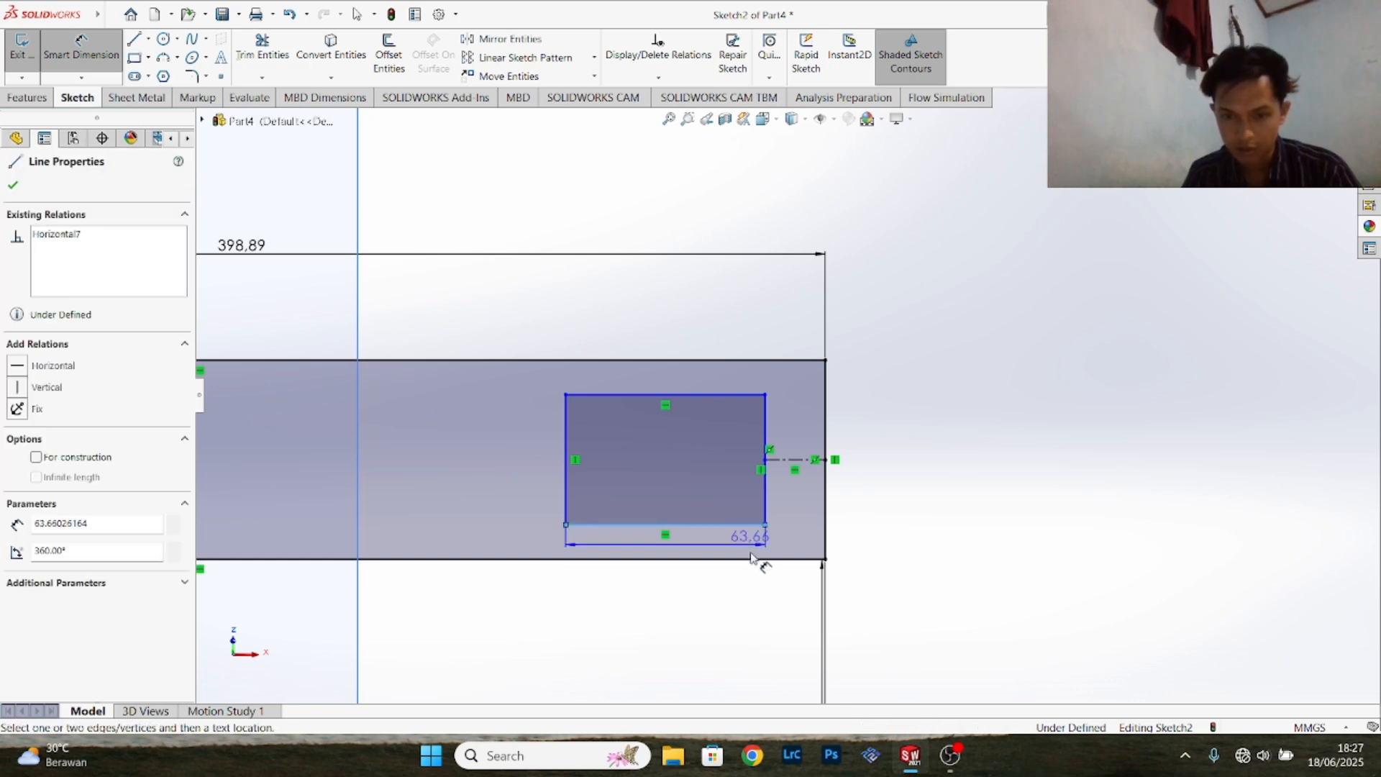
{"action": "left_click", "coordinate": [752, 561]}
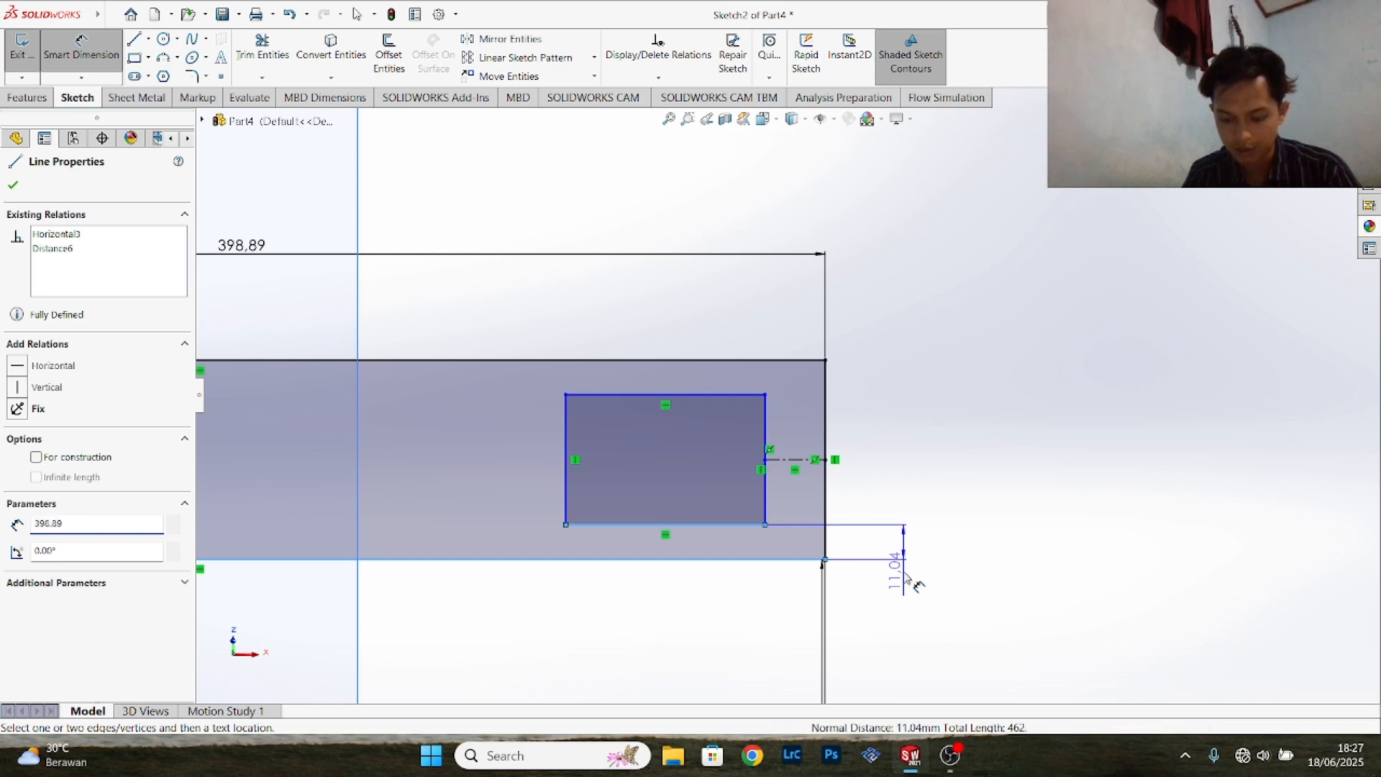
{"action": "left_click", "coordinate": [897, 572]}
{"action": "type", "text": "12.7"}
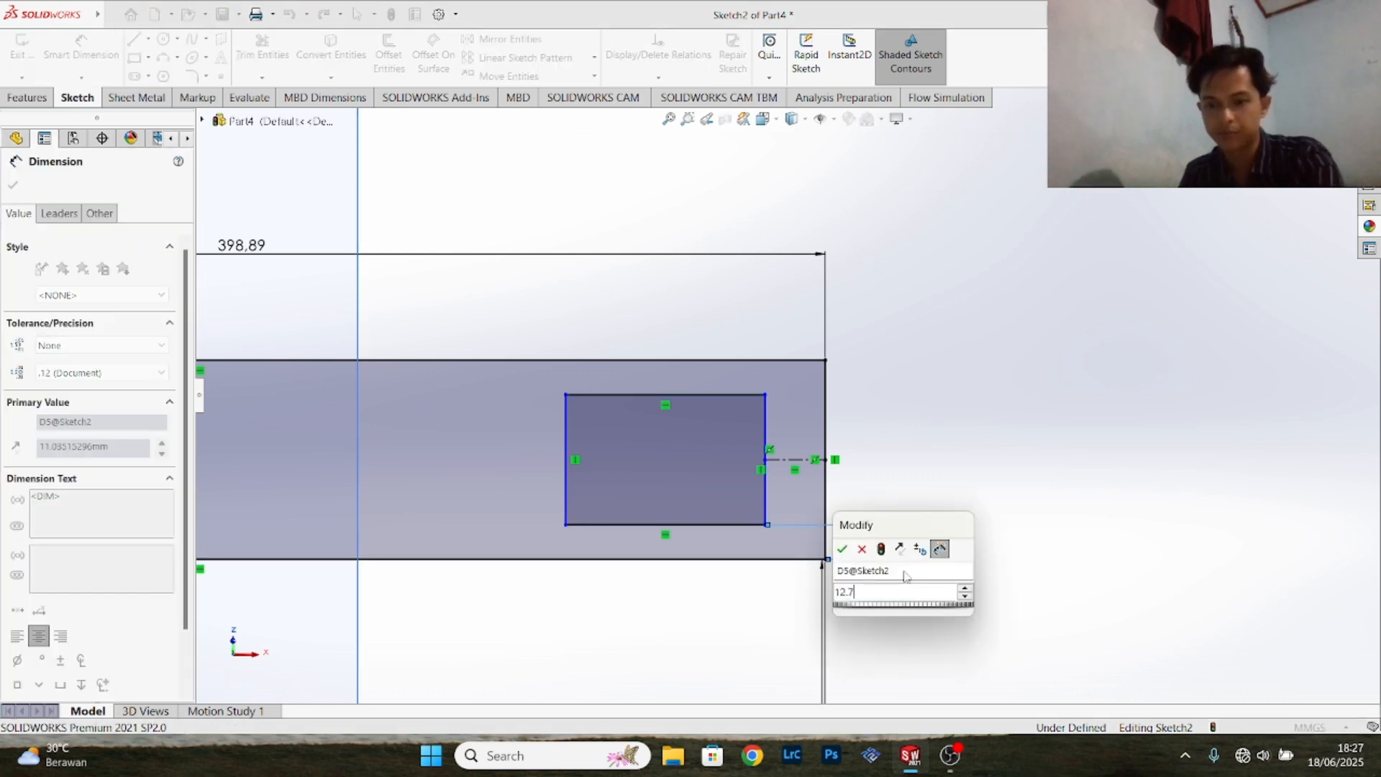
{"action": "key", "text": "Return"}
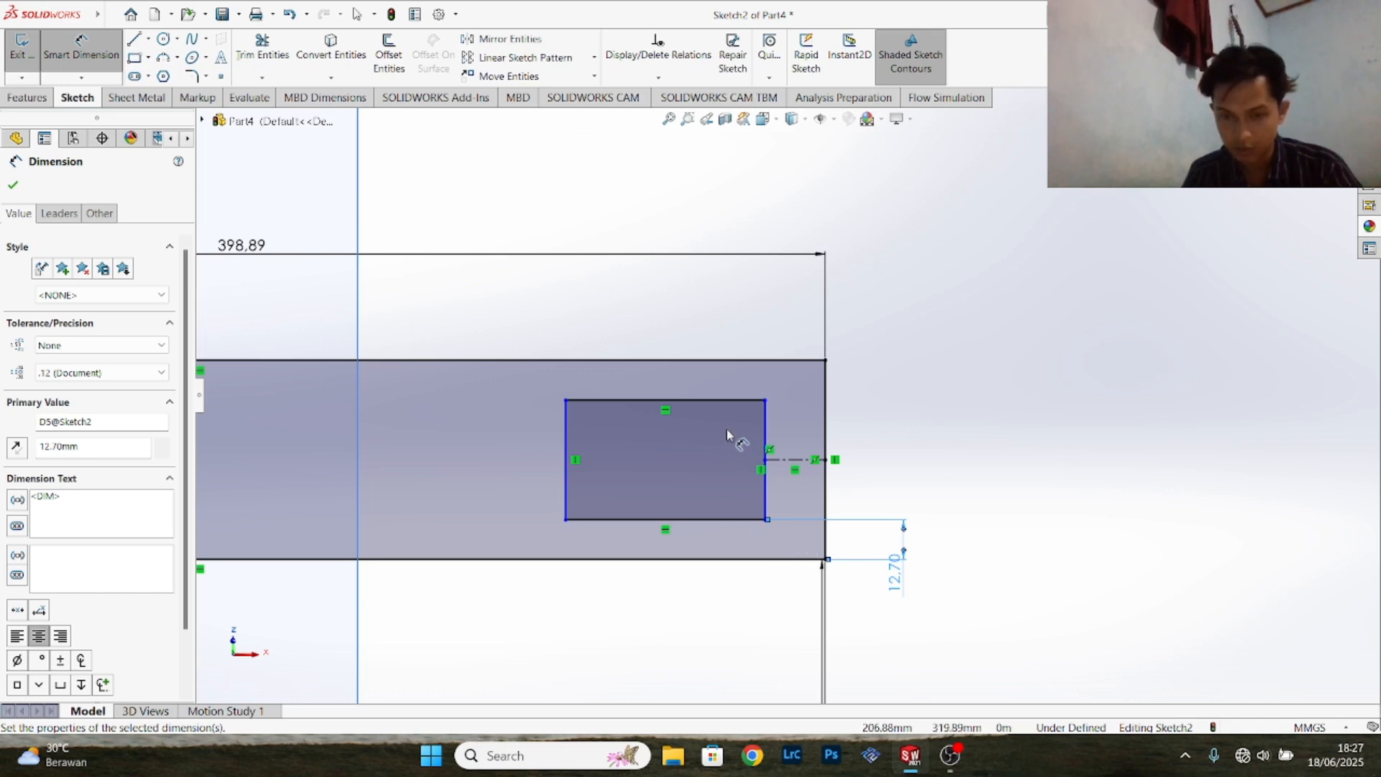
- Dimension the horizontal gap between the right edges of the small and large rectangles as 33.02 mm
{"action": "left_click", "coordinate": [766, 417]}
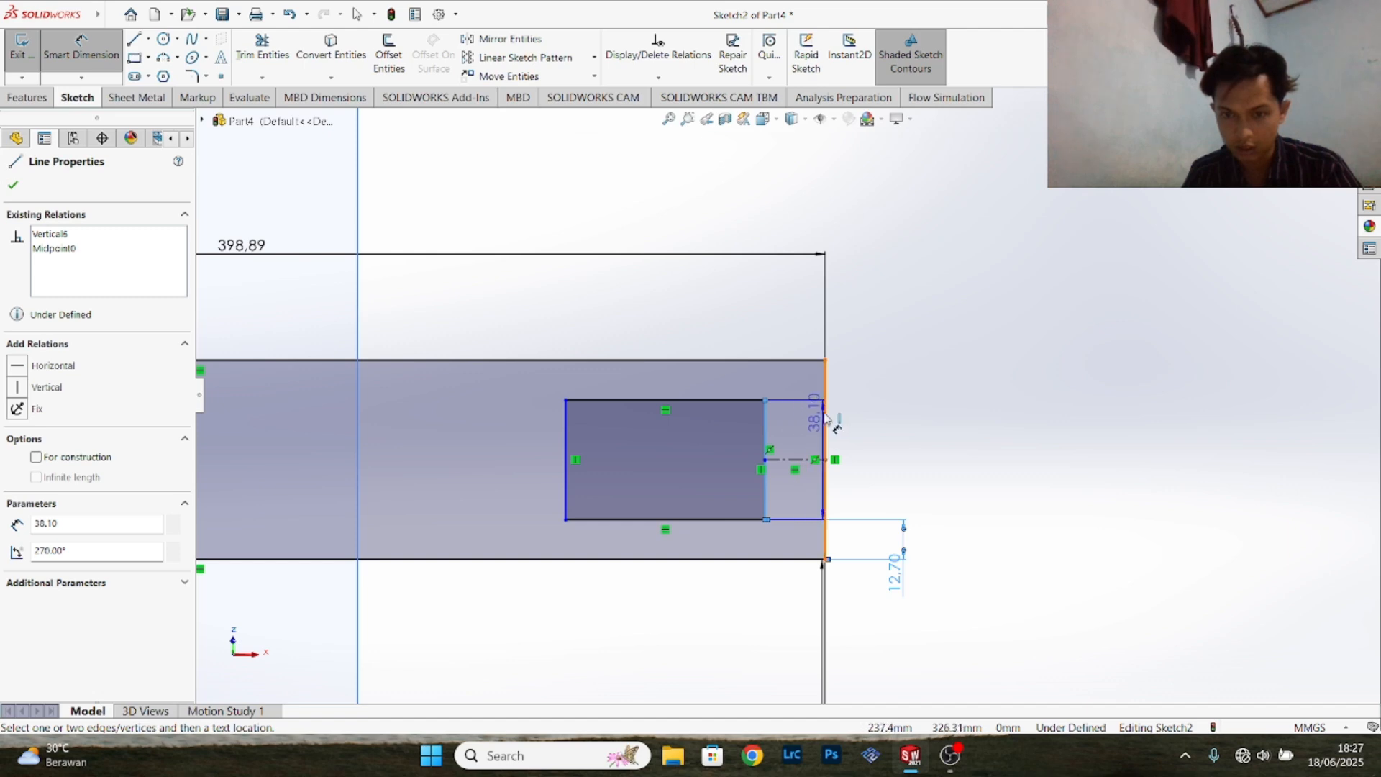
{"action": "left_click", "coordinate": [825, 418]}
{"action": "left_click", "coordinate": [792, 267]}
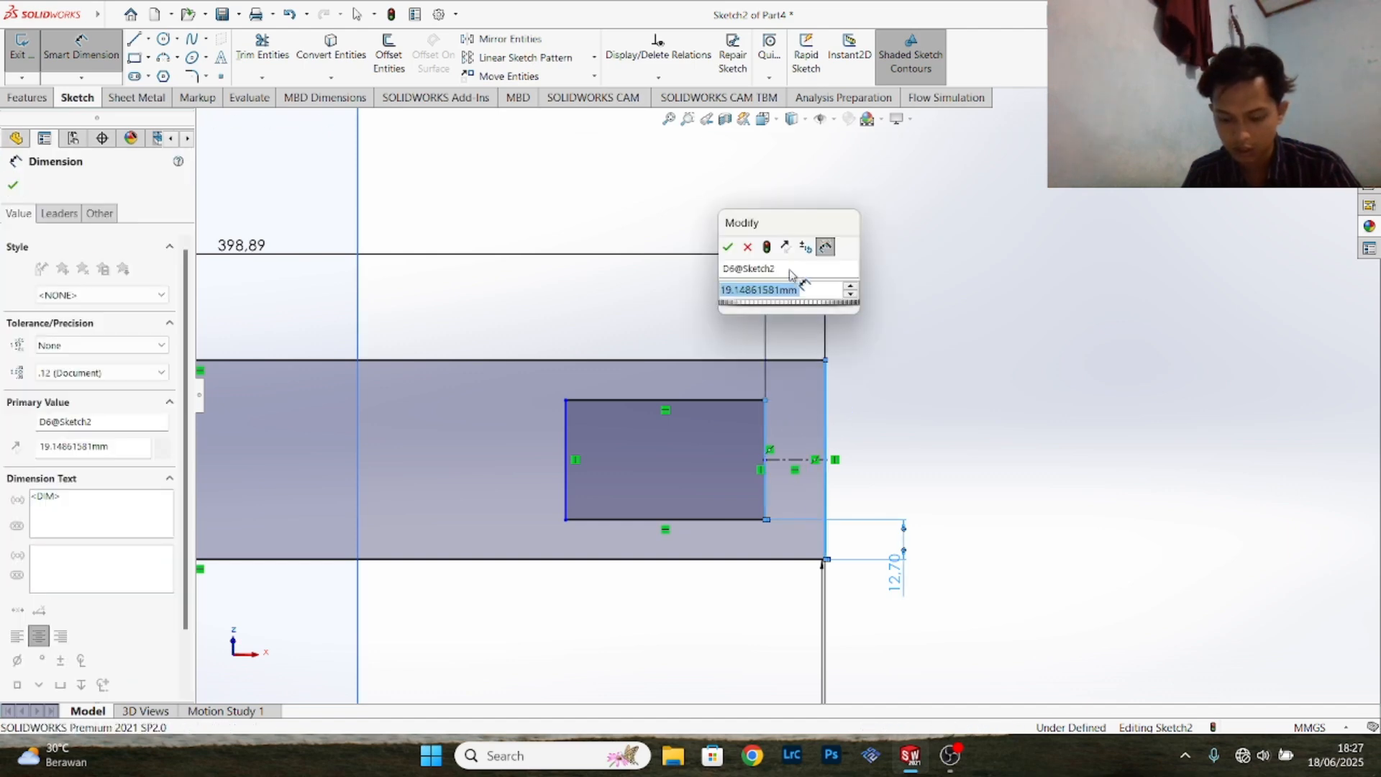
{"action": "type", "text": "33"}
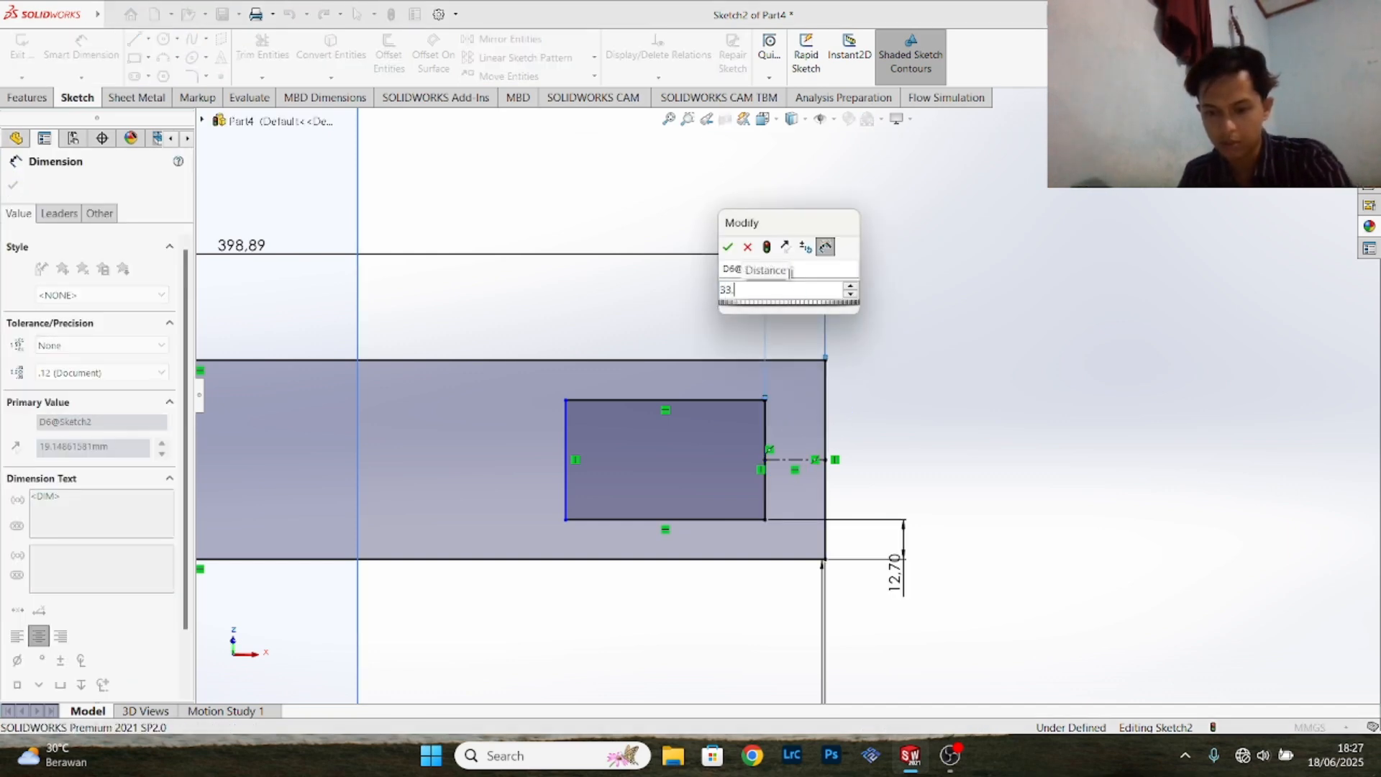
{"action": "type", "text": ".02"}
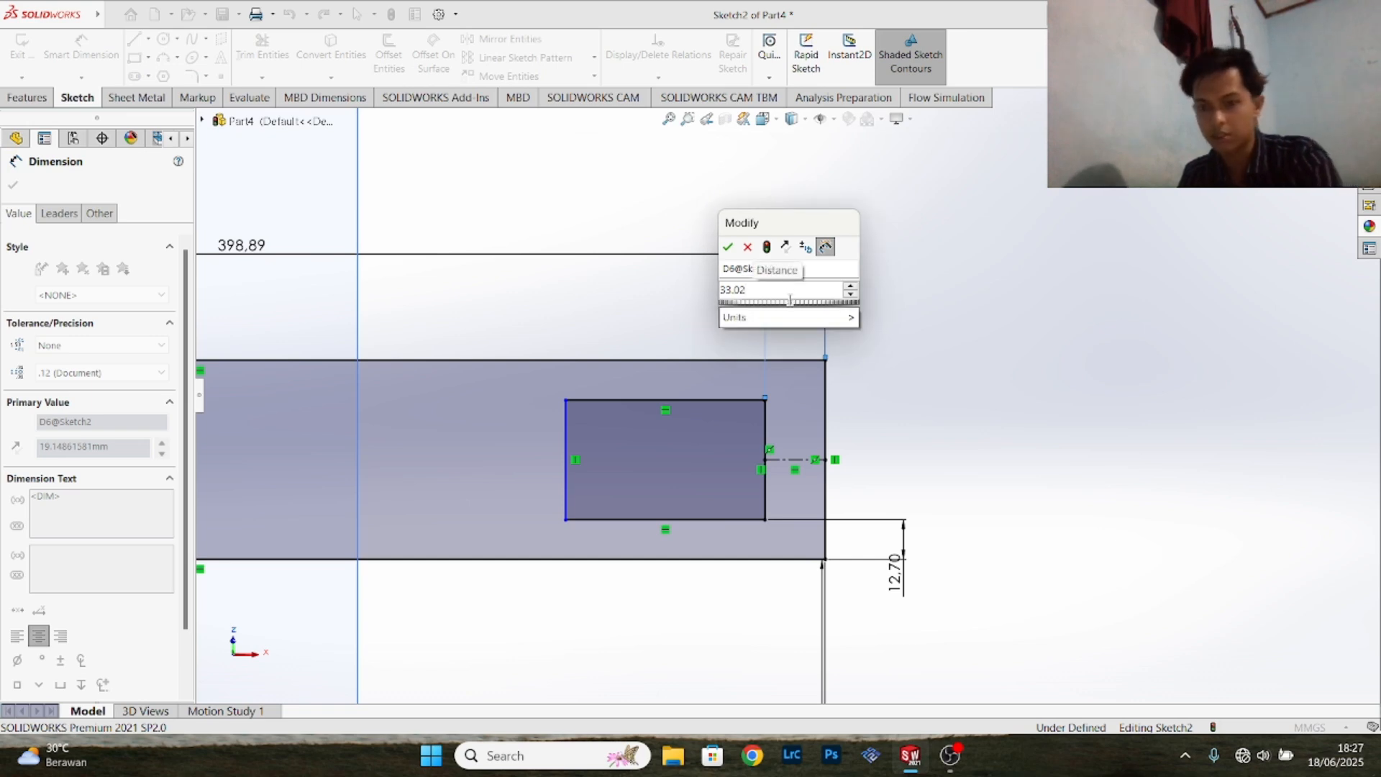
{"action": "key", "text": "Return"}
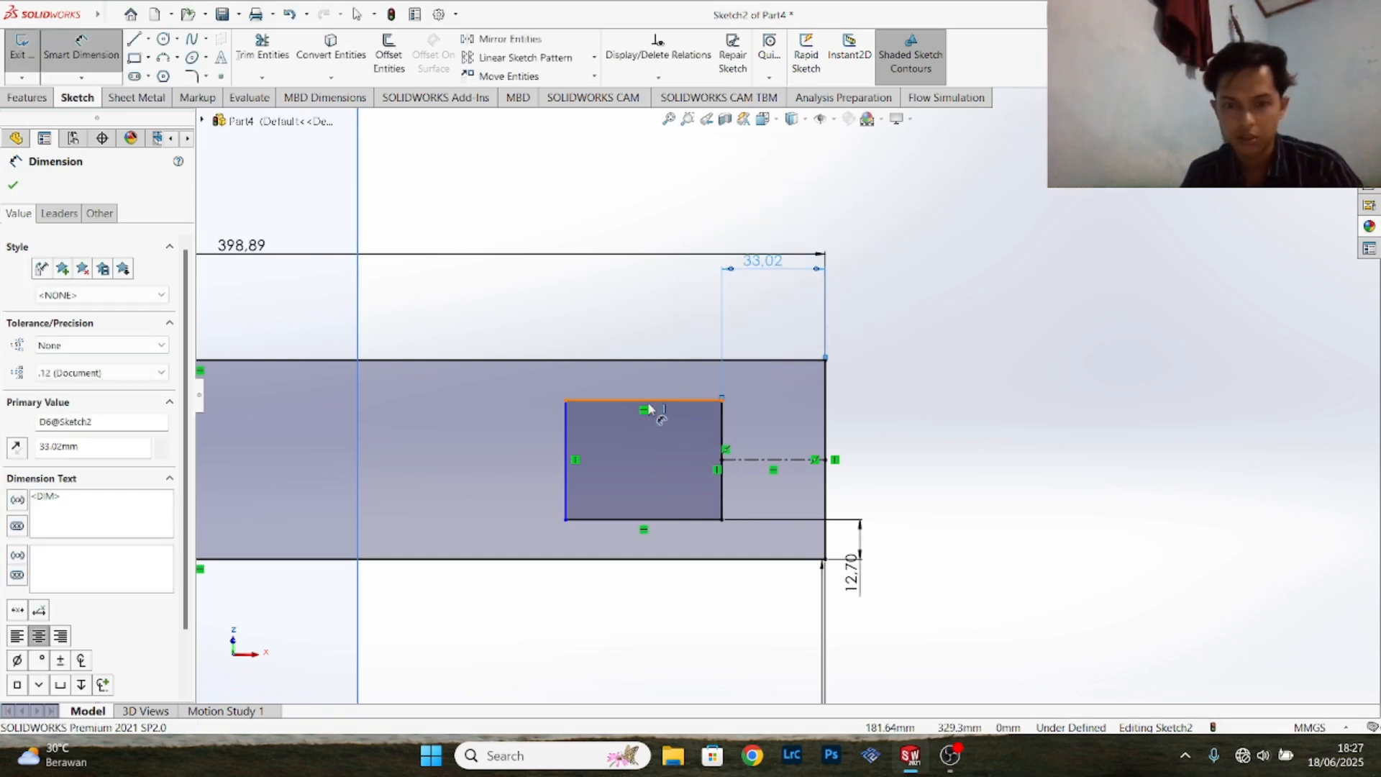
- Dimension the small rectangle's top edge to a width of 31.75 mm
{"action": "left_click", "coordinate": [648, 400]}
{"action": "left_click", "coordinate": [650, 331]}
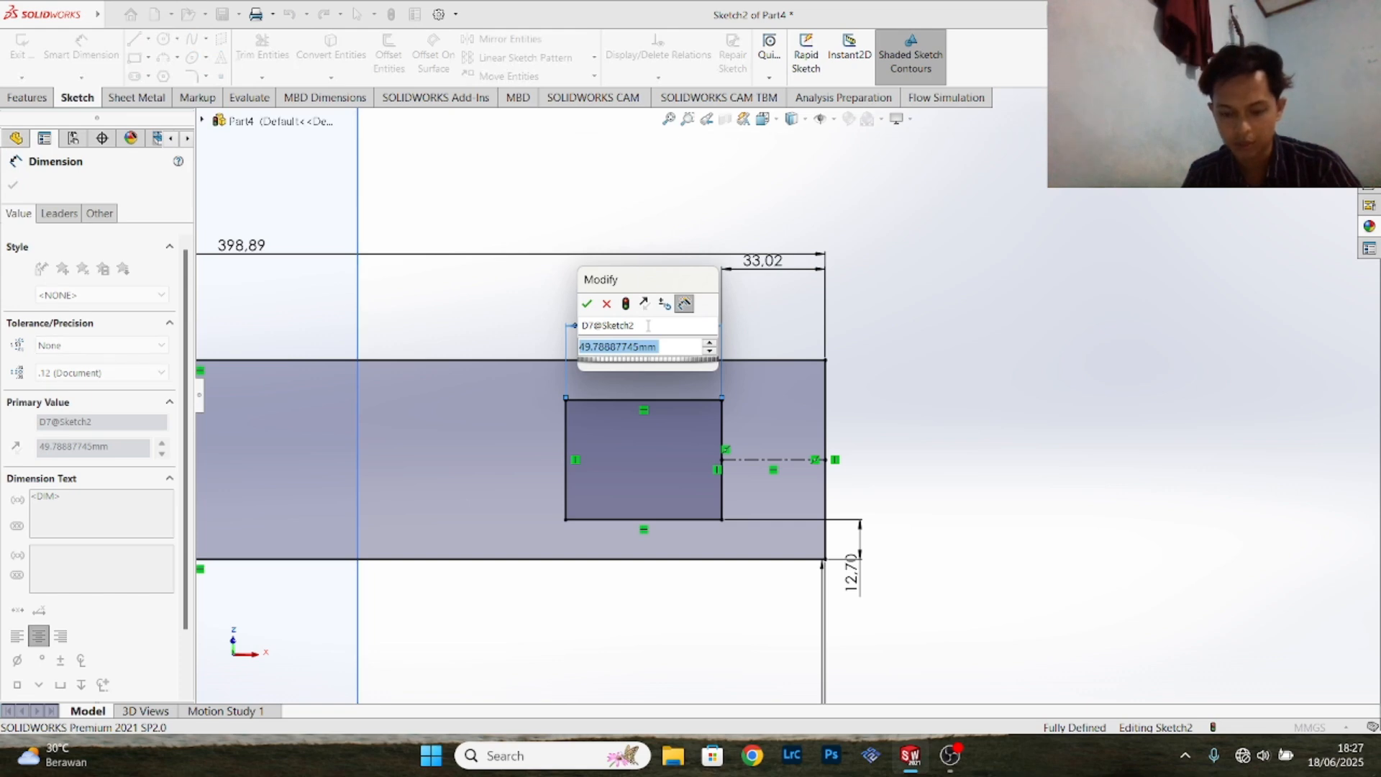
{"action": "type", "text": "31"}
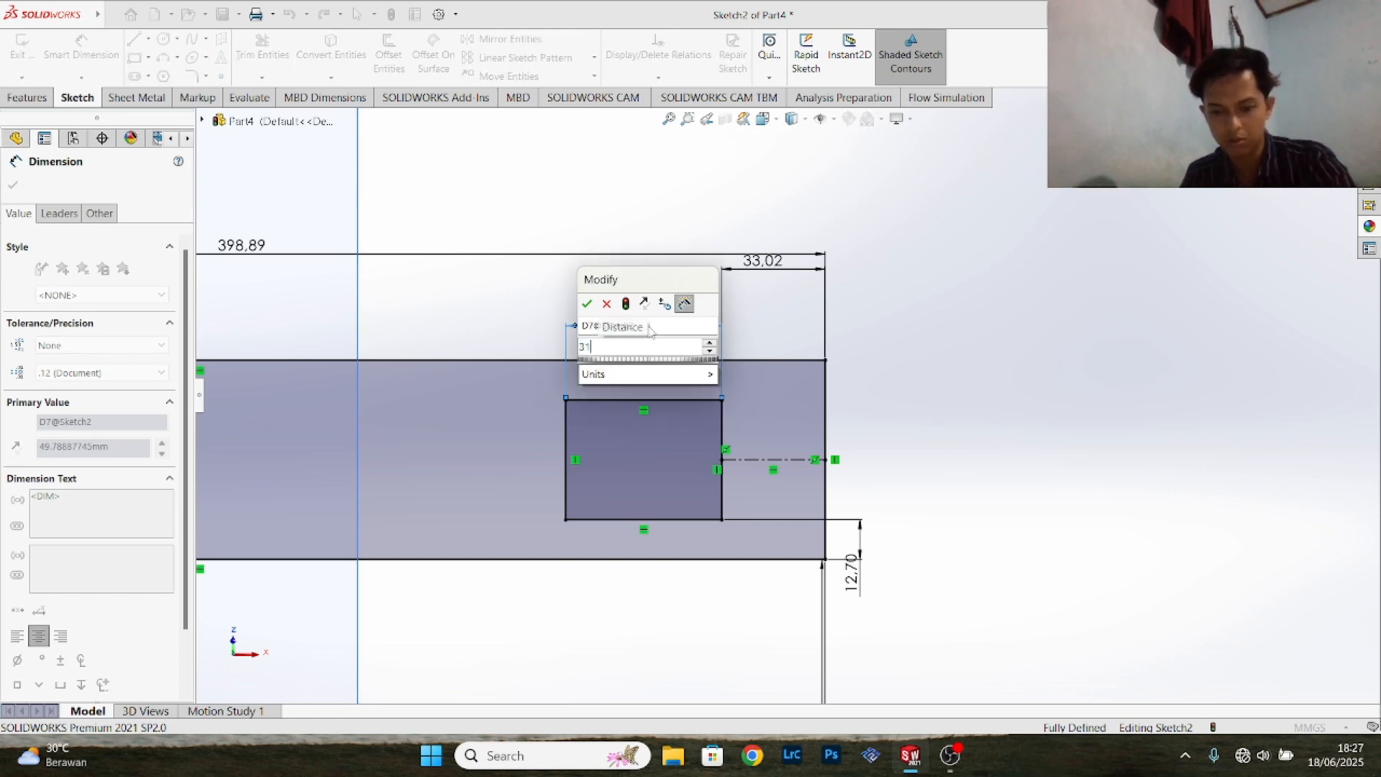
{"action": "type", "text": ".7"}
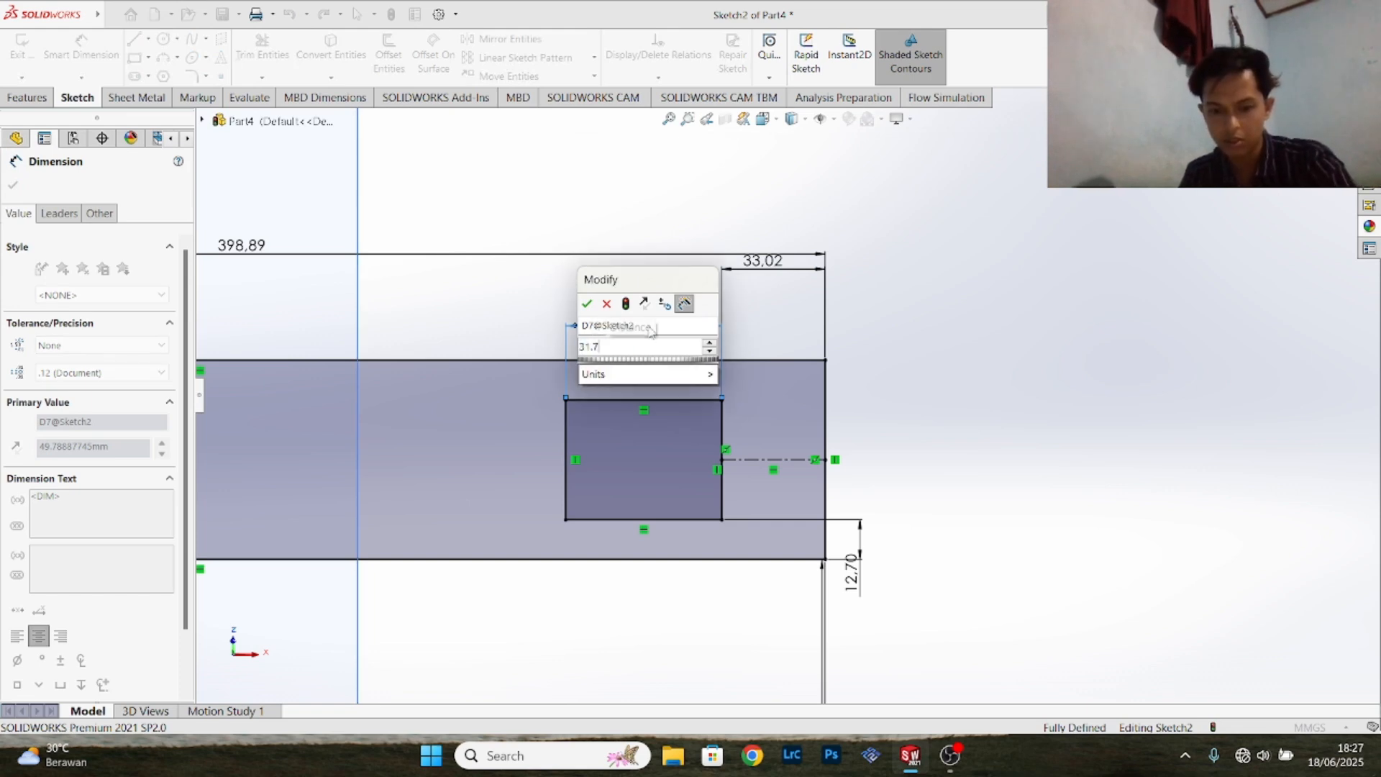
{"action": "type", "text": "5"}
{"action": "key", "text": "Return"}
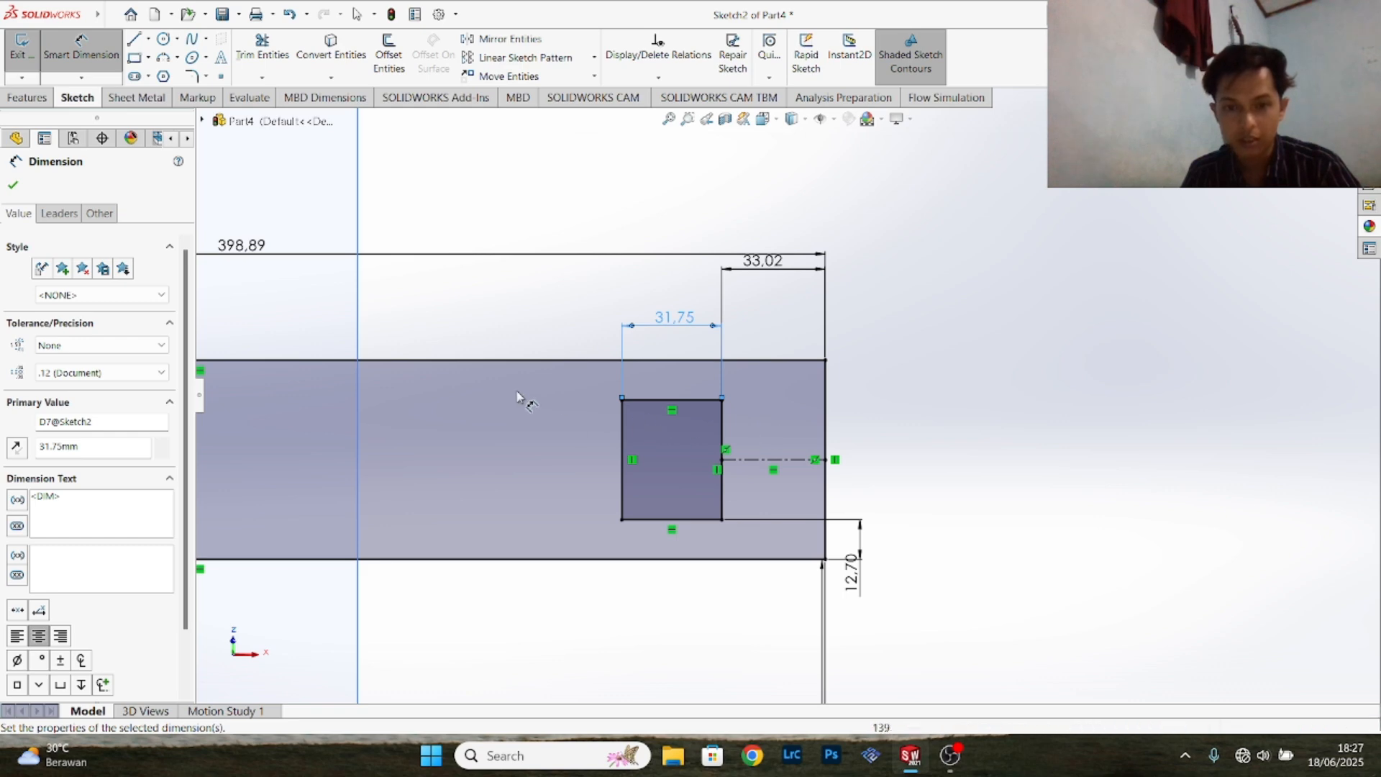
- Fillet all four corners of the small rectangle with a 6.35 mm radius, accepting changes to its existing relations
{"action": "left_click", "coordinate": [13, 185]}
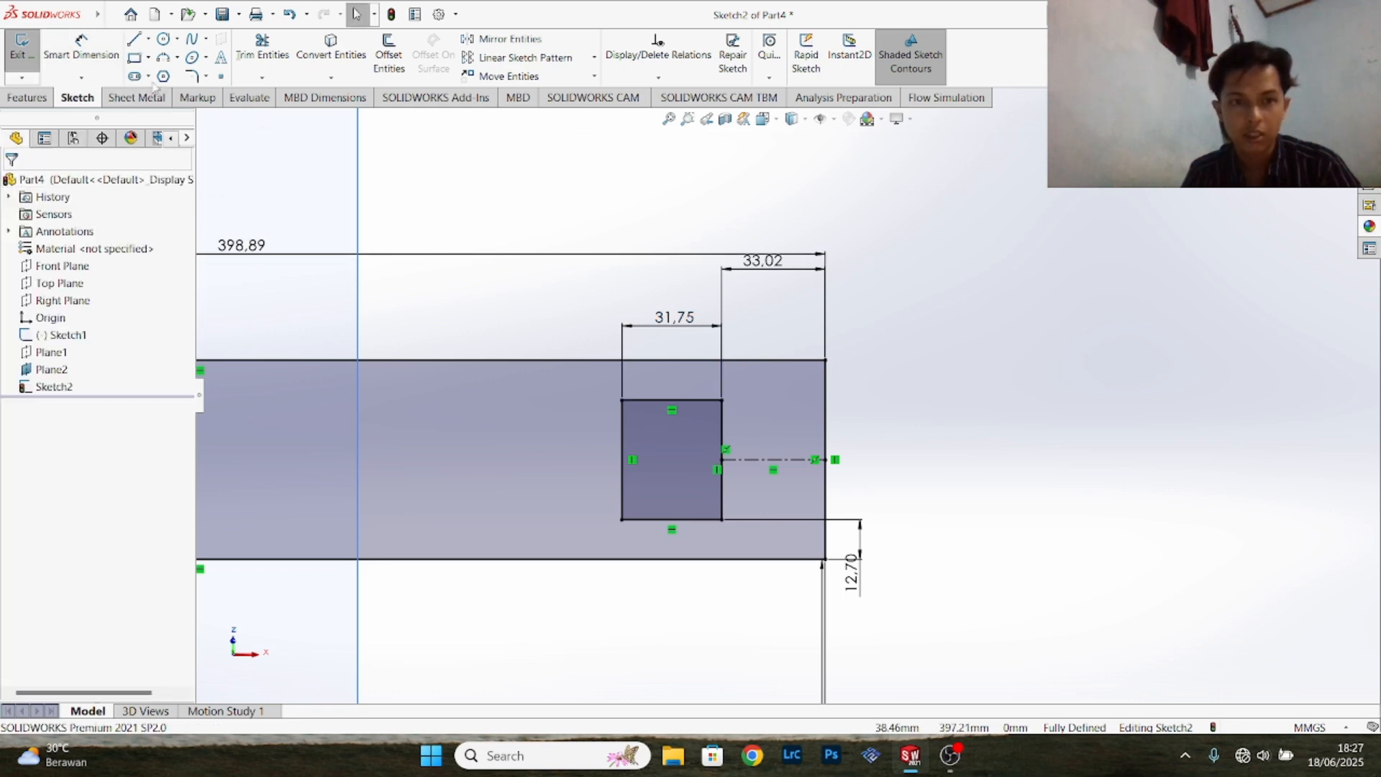
{"action": "left_click", "coordinate": [191, 76]}
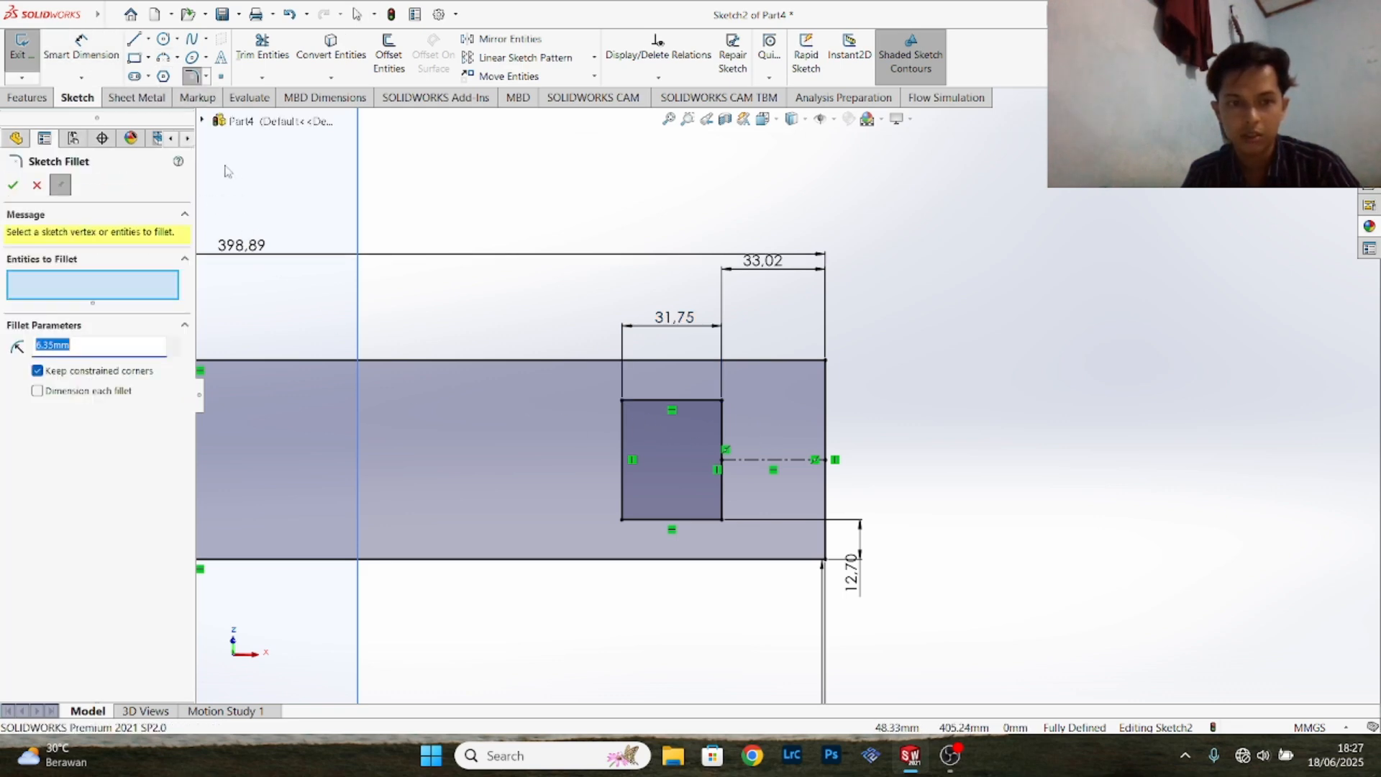
{"action": "left_click", "coordinate": [623, 520]}
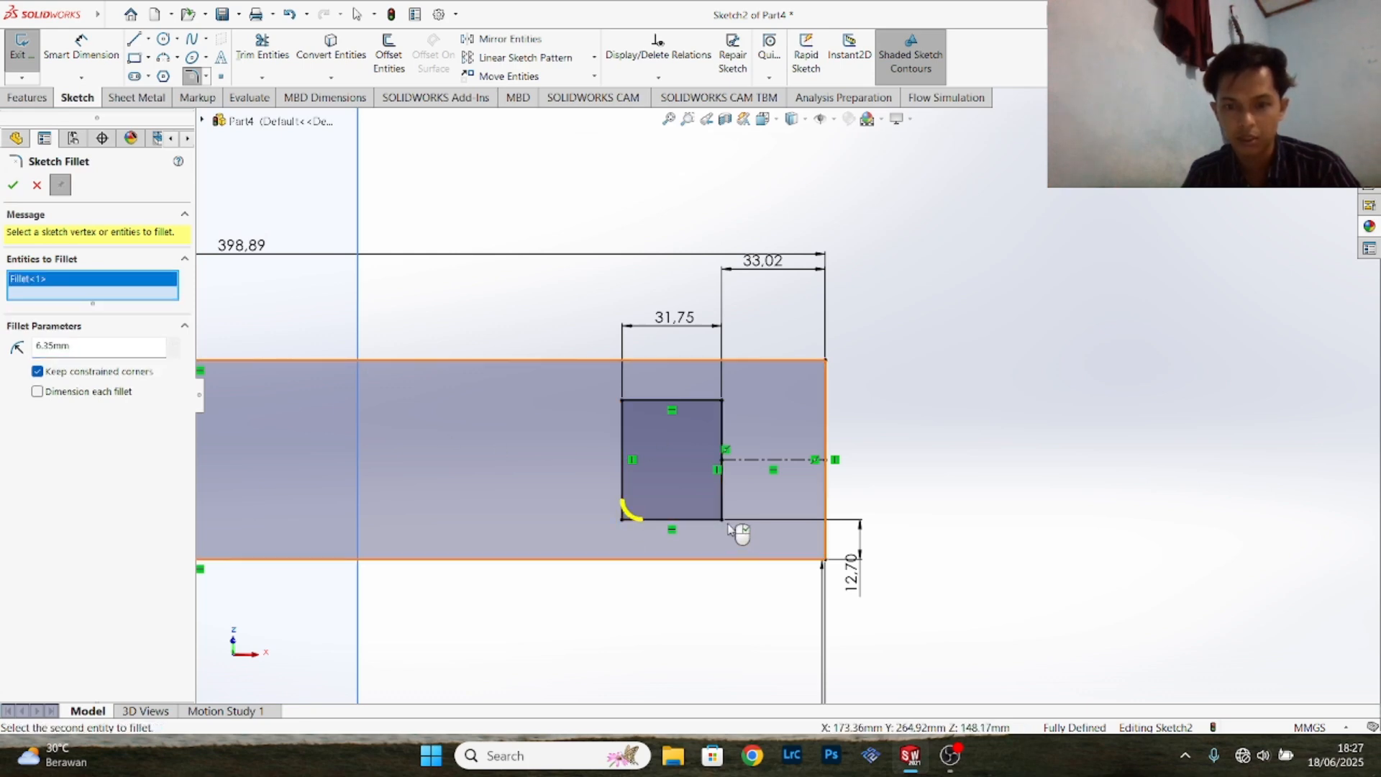
{"action": "left_click", "coordinate": [725, 522]}
{"action": "left_click", "coordinate": [733, 393]}
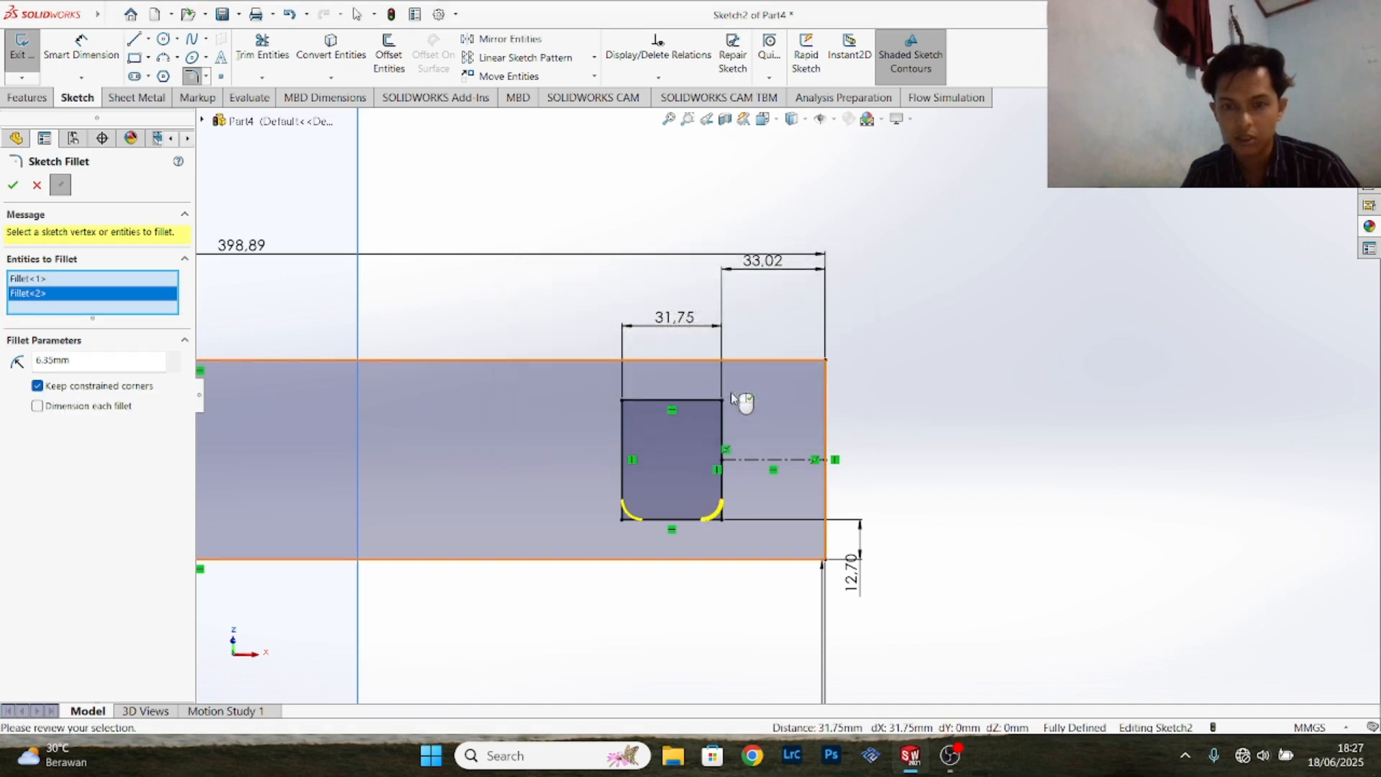
{"action": "left_click", "coordinate": [722, 404]}
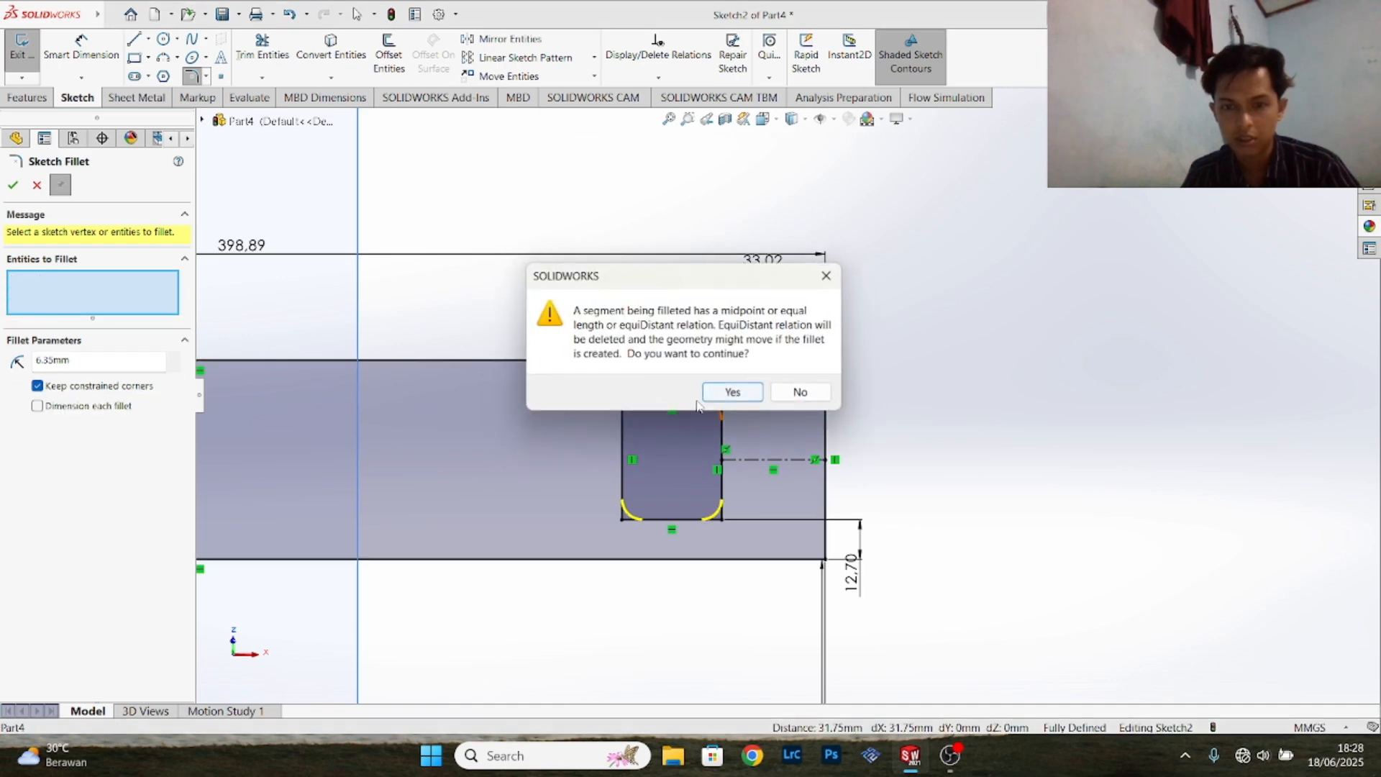
{"action": "left_click", "coordinate": [732, 392]}
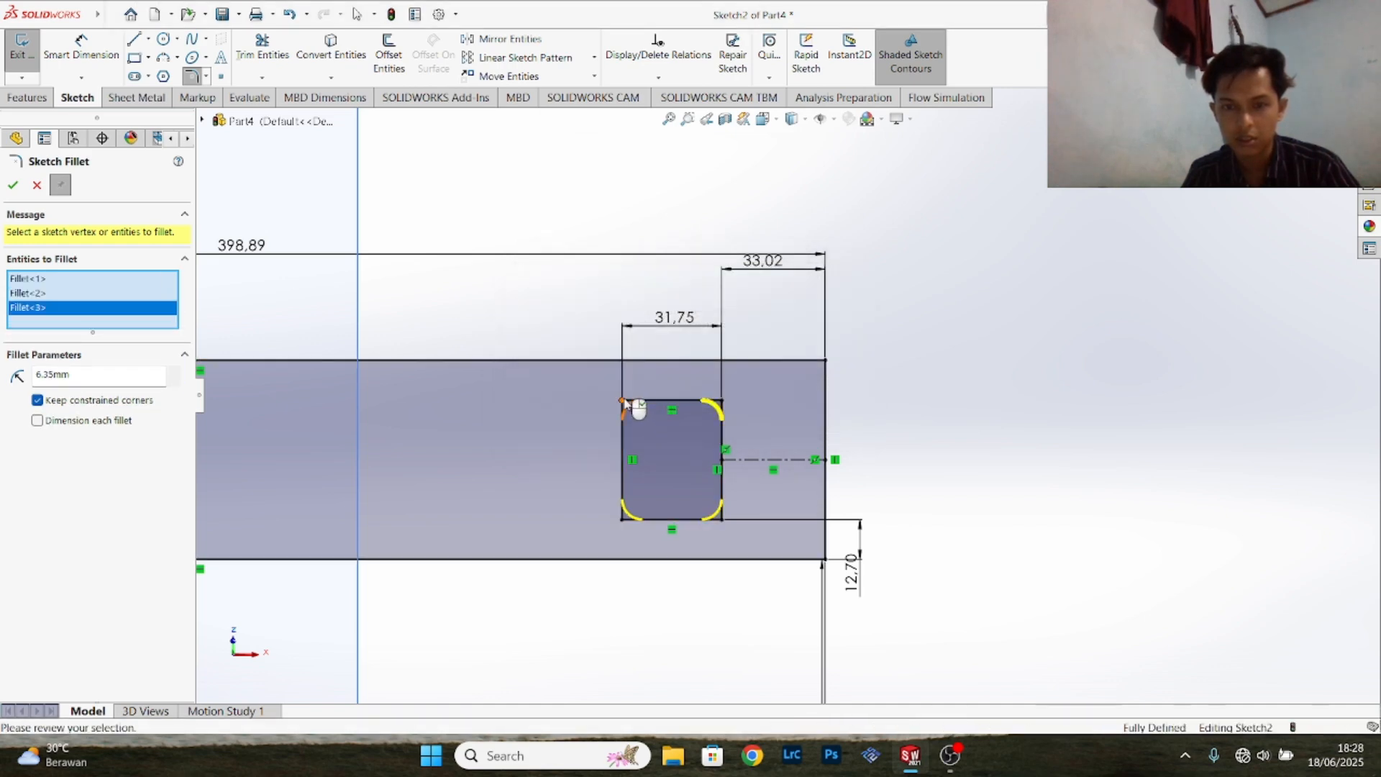
{"action": "left_click", "coordinate": [625, 401]}
{"action": "left_click", "coordinate": [12, 186]}
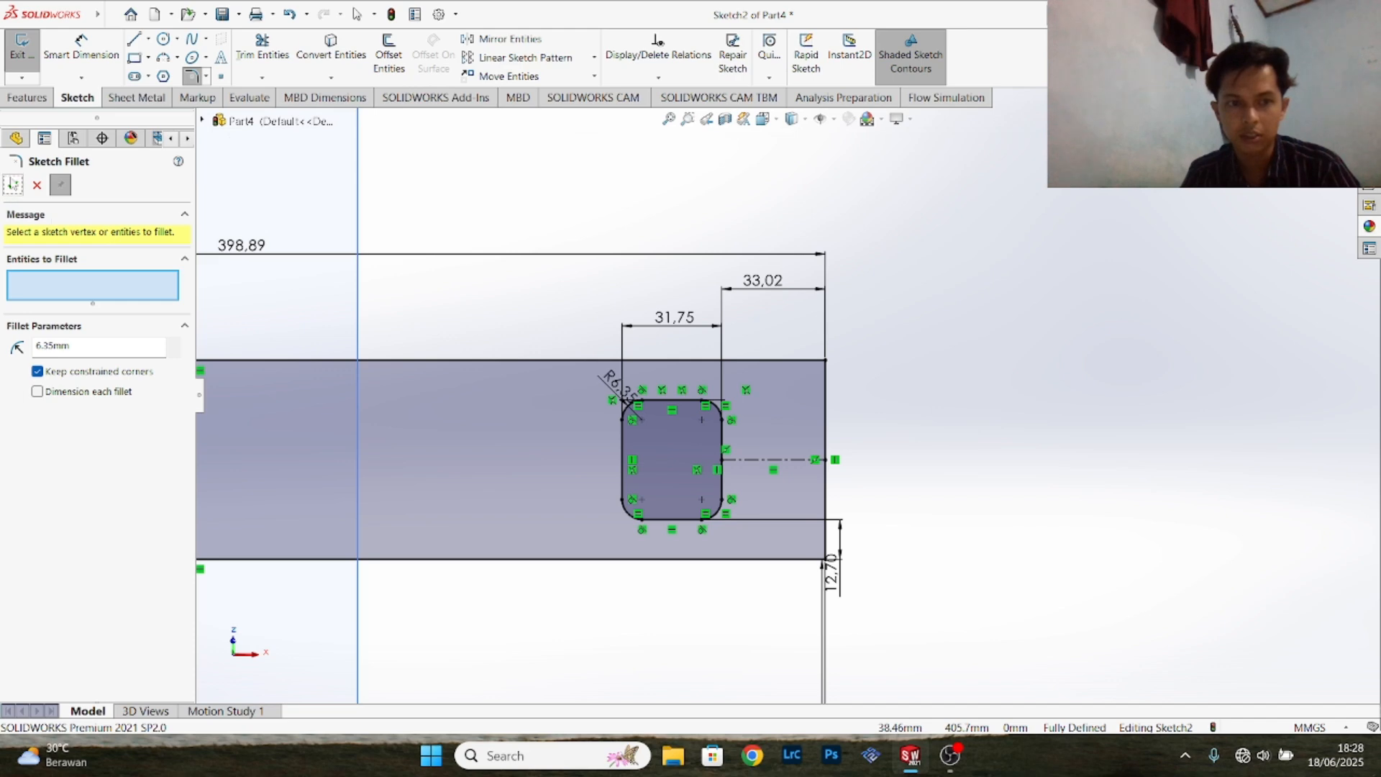
{"action": "key", "text": "Escape"}
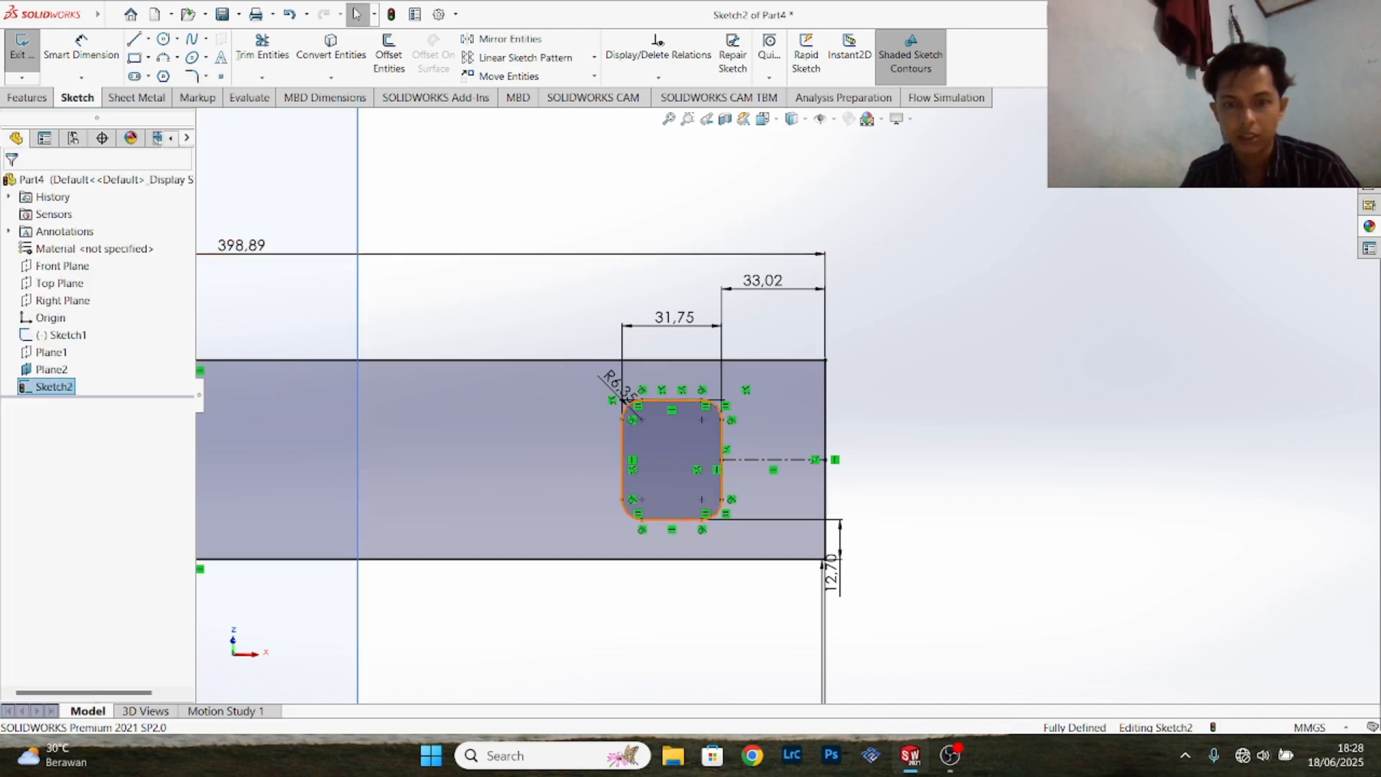
- Linearly pattern the rounded opening along the reversed X-axis to three instances spaced 146.05 mm apart
{"action": "left_click", "coordinate": [673, 461]}
{"action": "scroll", "coordinate": [327, 430], "scroll_direction": "down", "scroll_amount": 2}
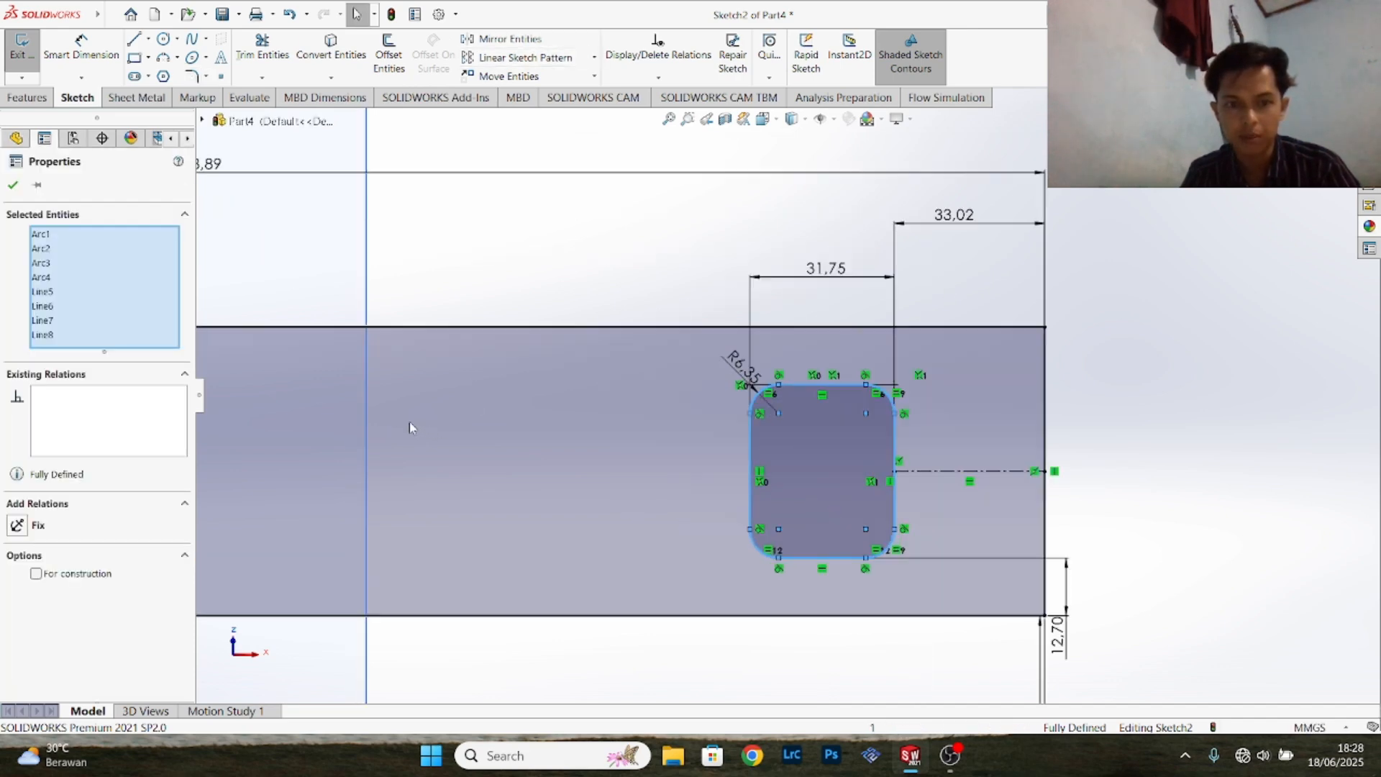
{"action": "scroll", "coordinate": [409, 428], "scroll_direction": "up", "scroll_amount": 3}
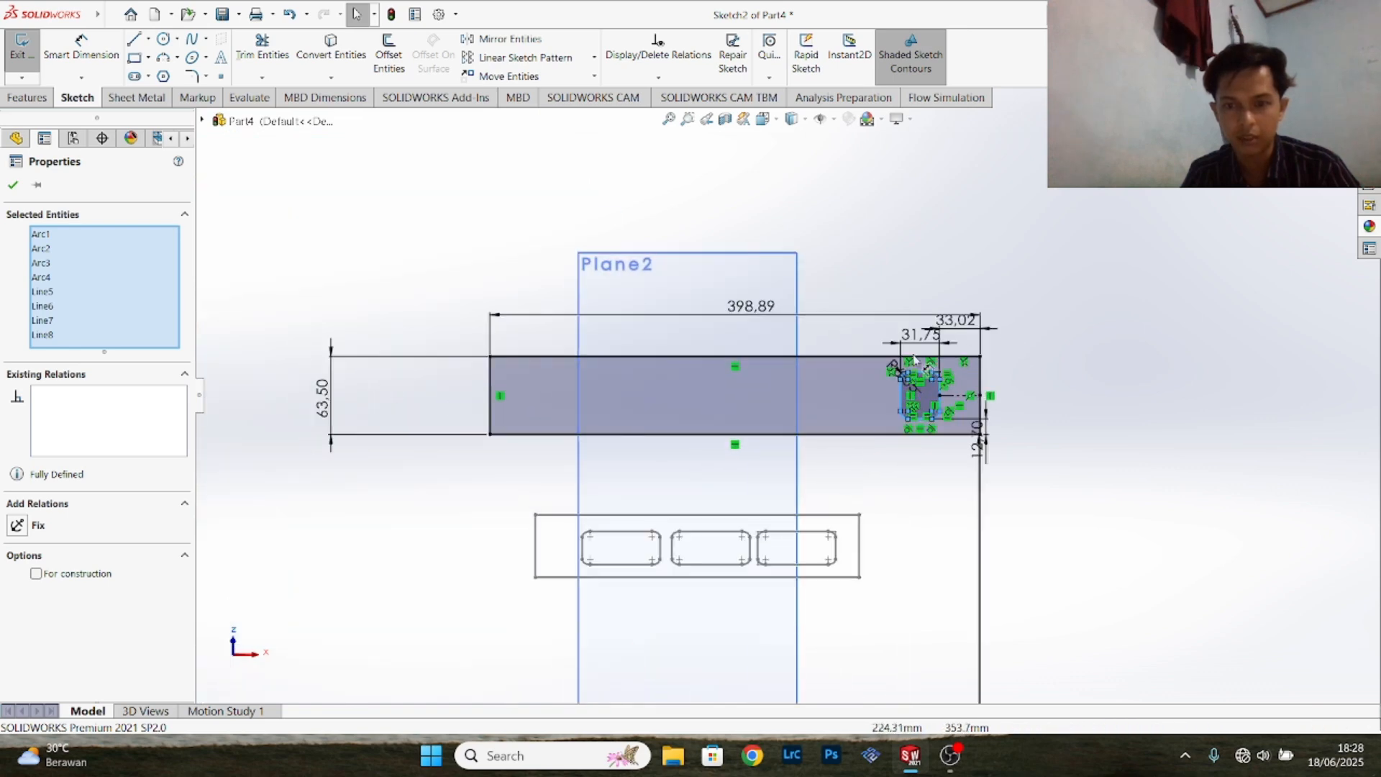
{"action": "scroll", "coordinate": [799, 391], "scroll_direction": "down", "scroll_amount": 2}
{"action": "scroll", "coordinate": [810, 370], "scroll_direction": "up", "scroll_amount": 1}
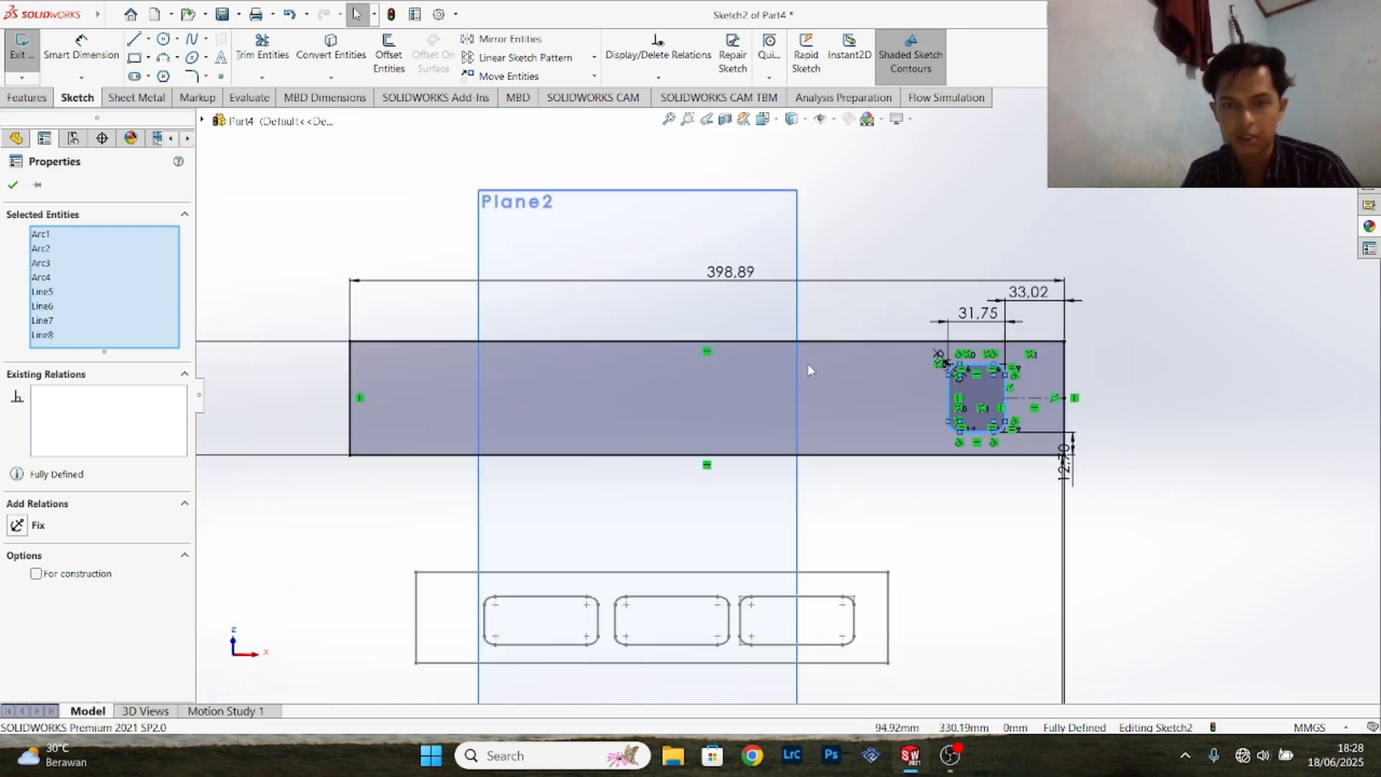
{"action": "scroll", "coordinate": [808, 370], "scroll_direction": "down", "scroll_amount": 2}
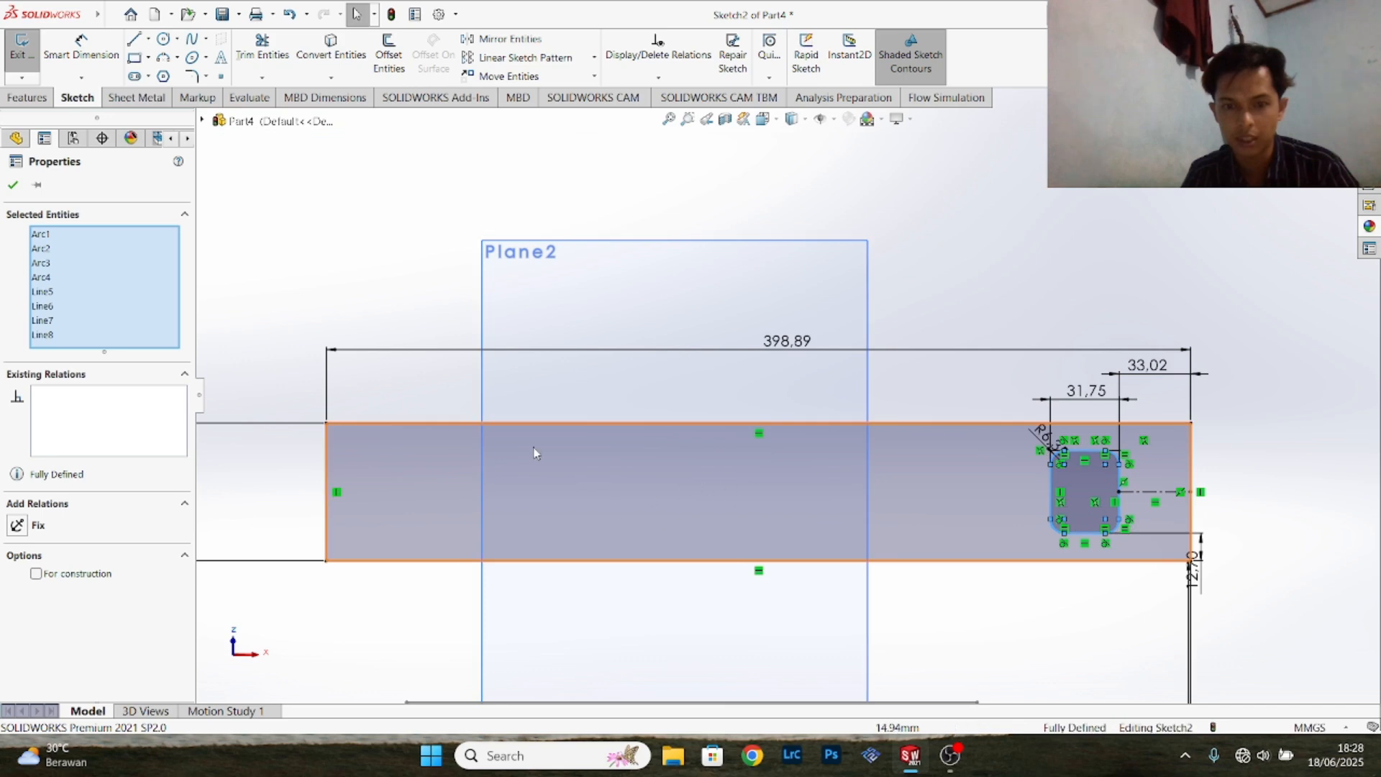
{"action": "left_click", "coordinate": [526, 63]}
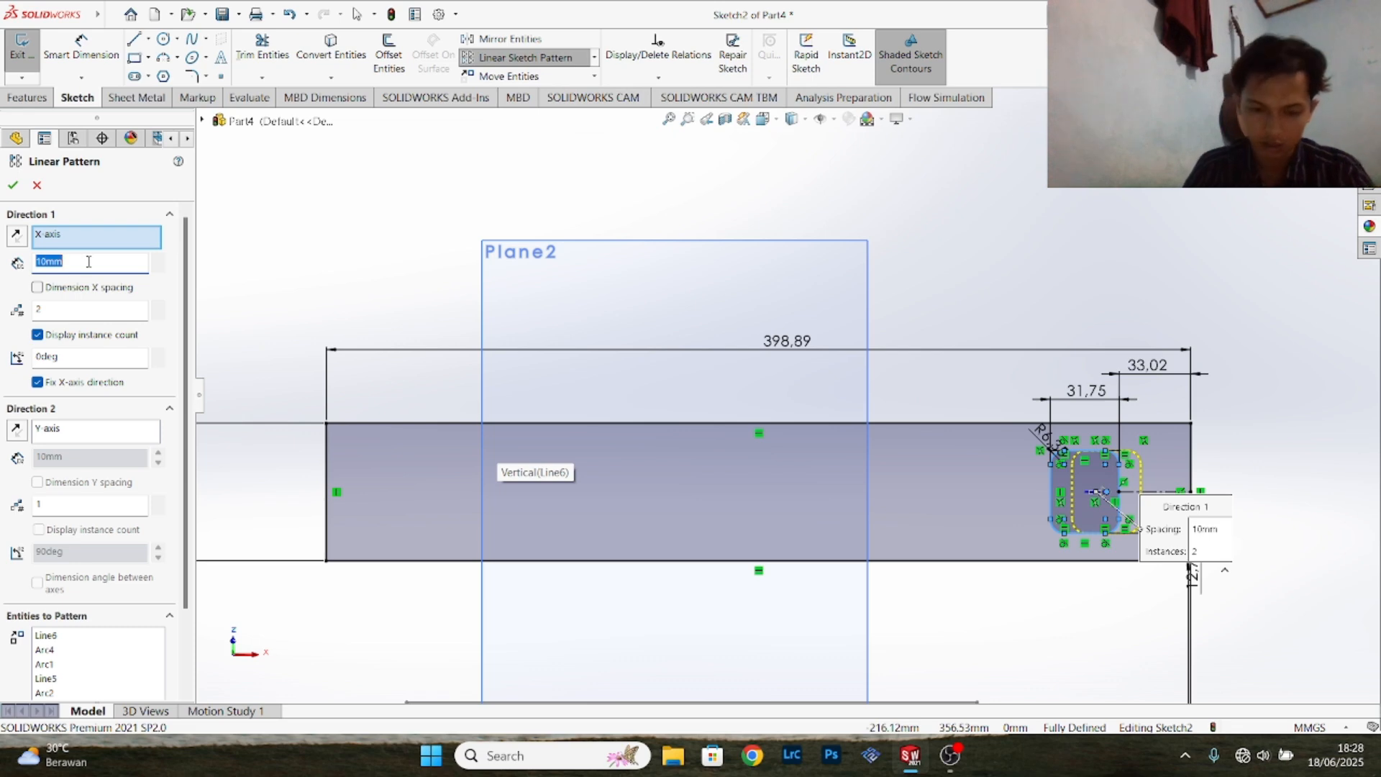
{"action": "type", "text": "1"}
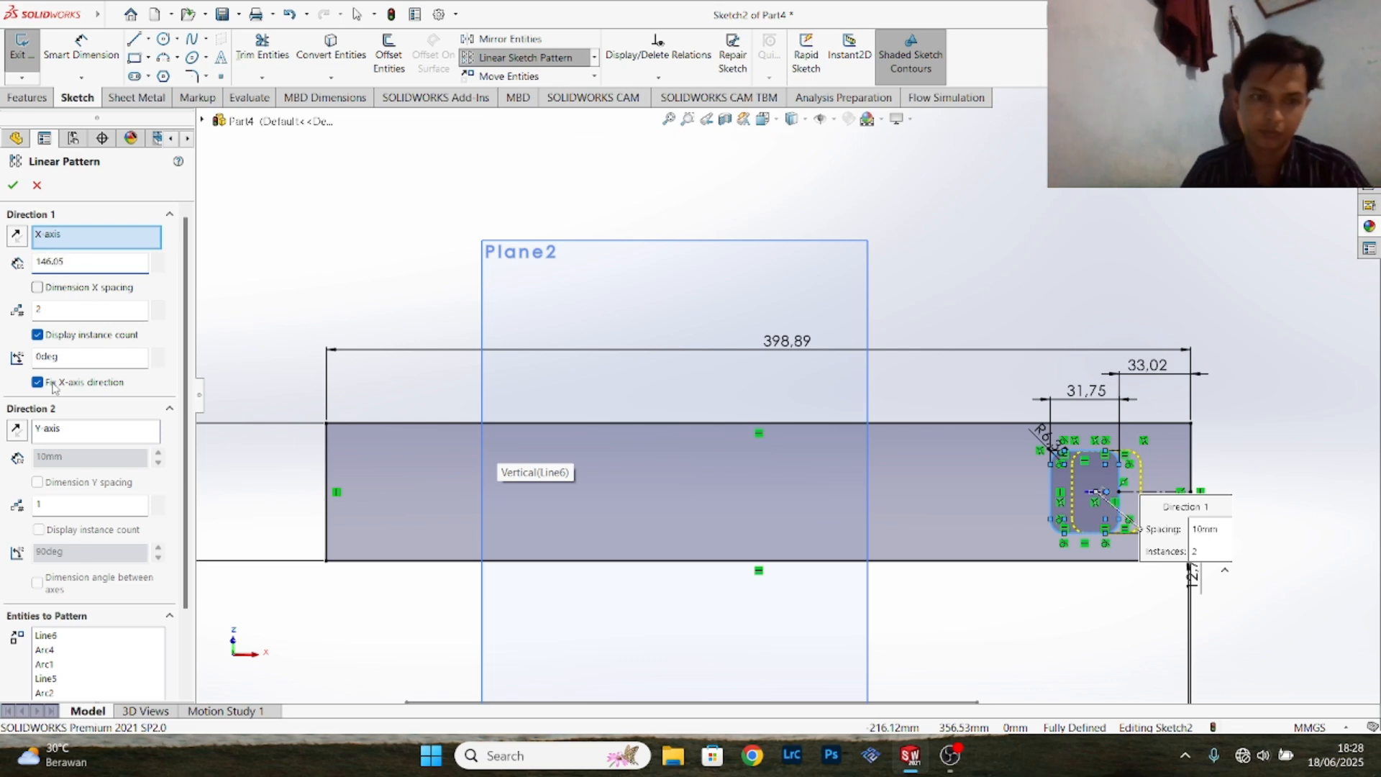
{"action": "left_click", "coordinate": [16, 236]}
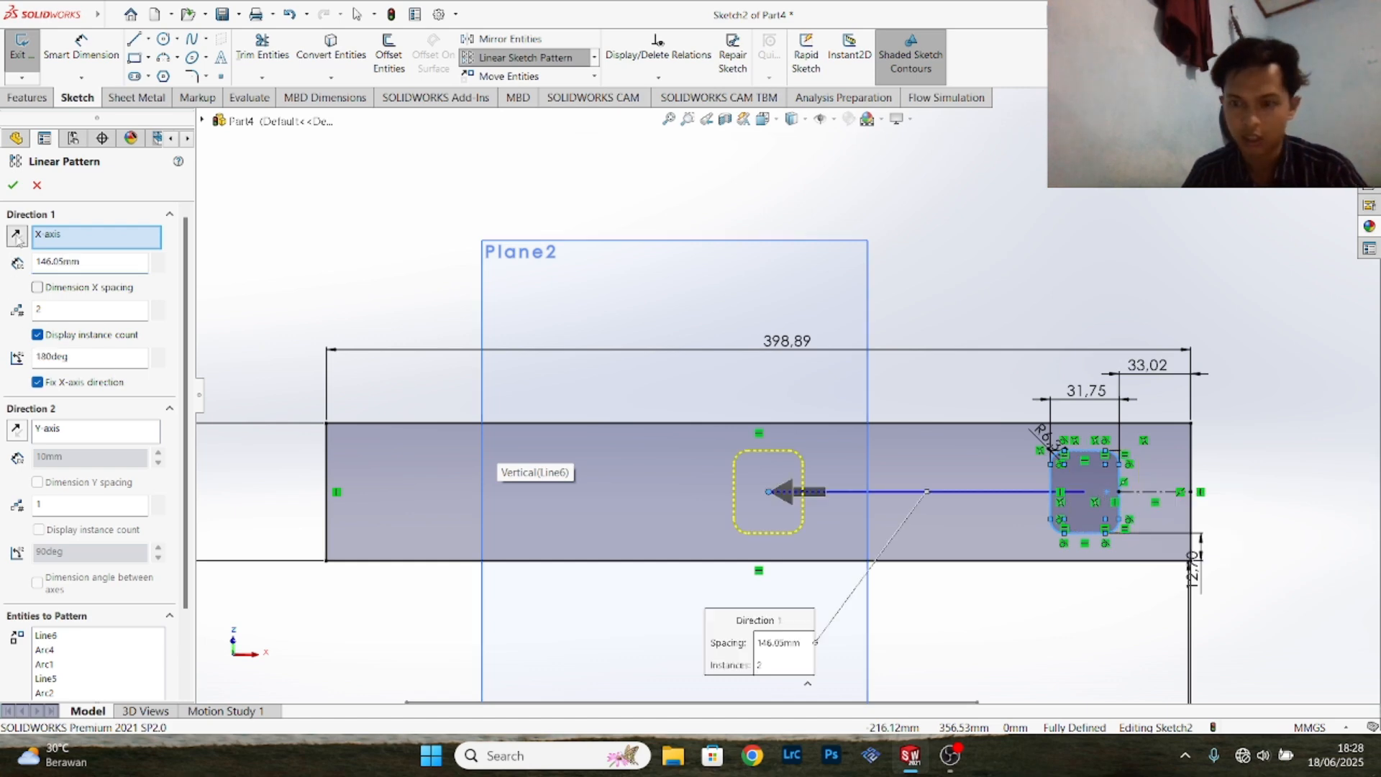
{"action": "left_click", "coordinate": [159, 307]}
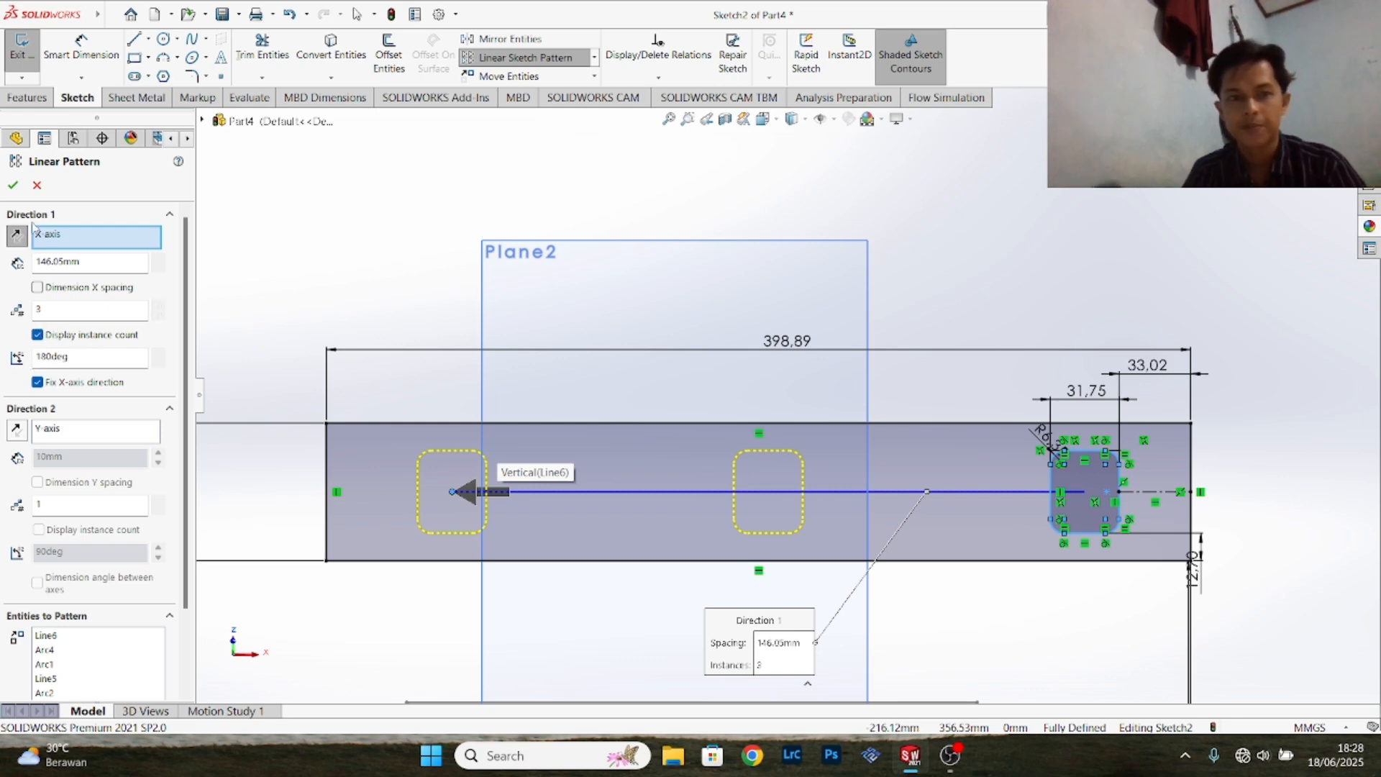
{"action": "left_click", "coordinate": [12, 186]}
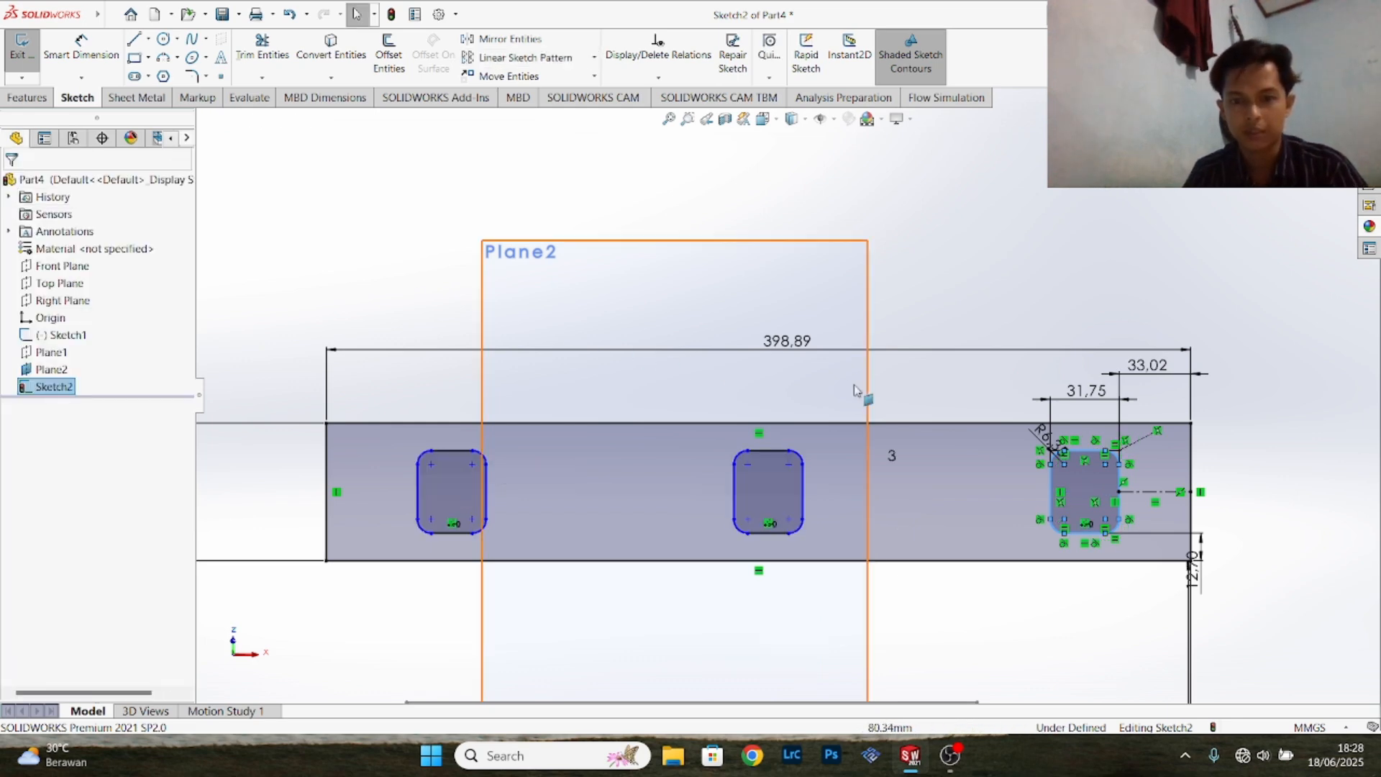
- Exit the angled-plane sketch and keep its changes
{"action": "scroll", "coordinate": [919, 398], "scroll_direction": "up", "scroll_amount": 3}
{"action": "scroll", "coordinate": [919, 394], "scroll_direction": "up", "scroll_amount": 2}
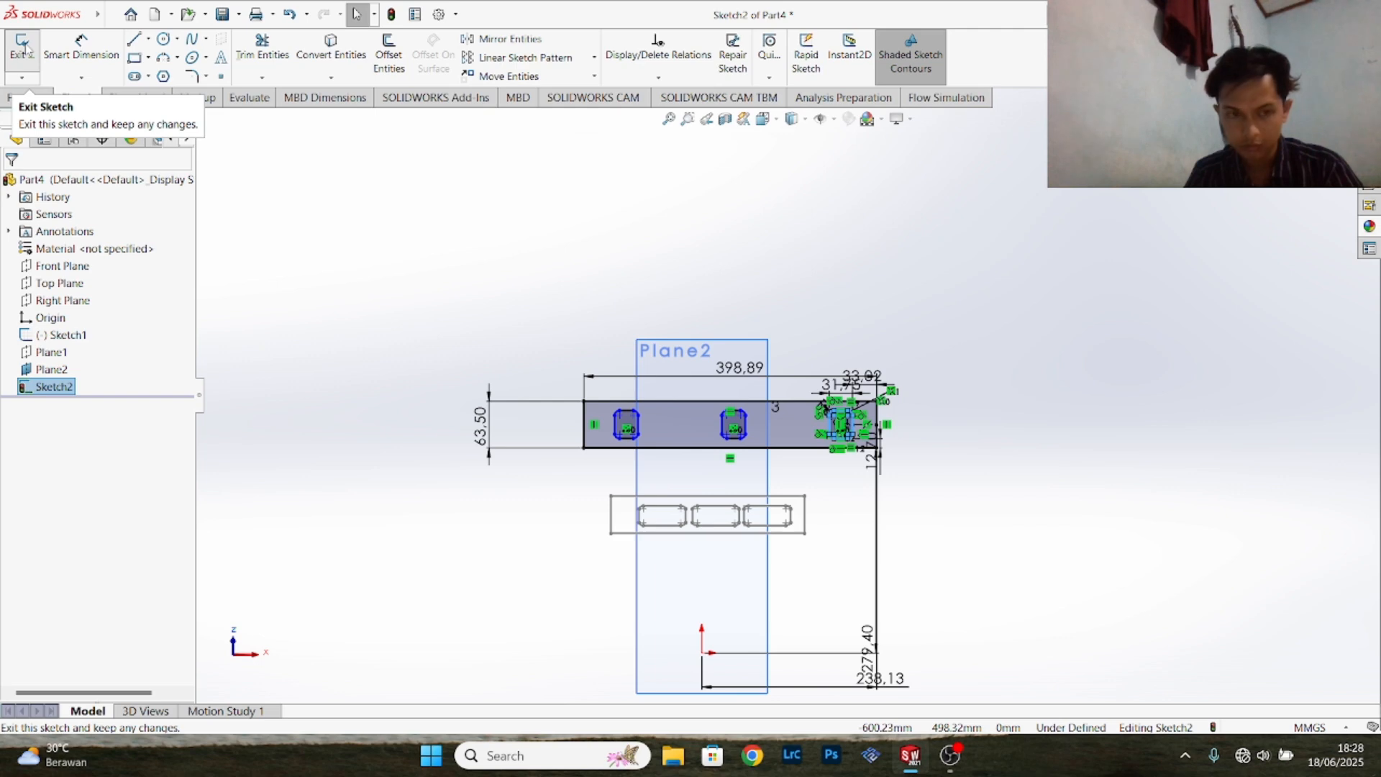
{"action": "left_click", "coordinate": [21, 47]}
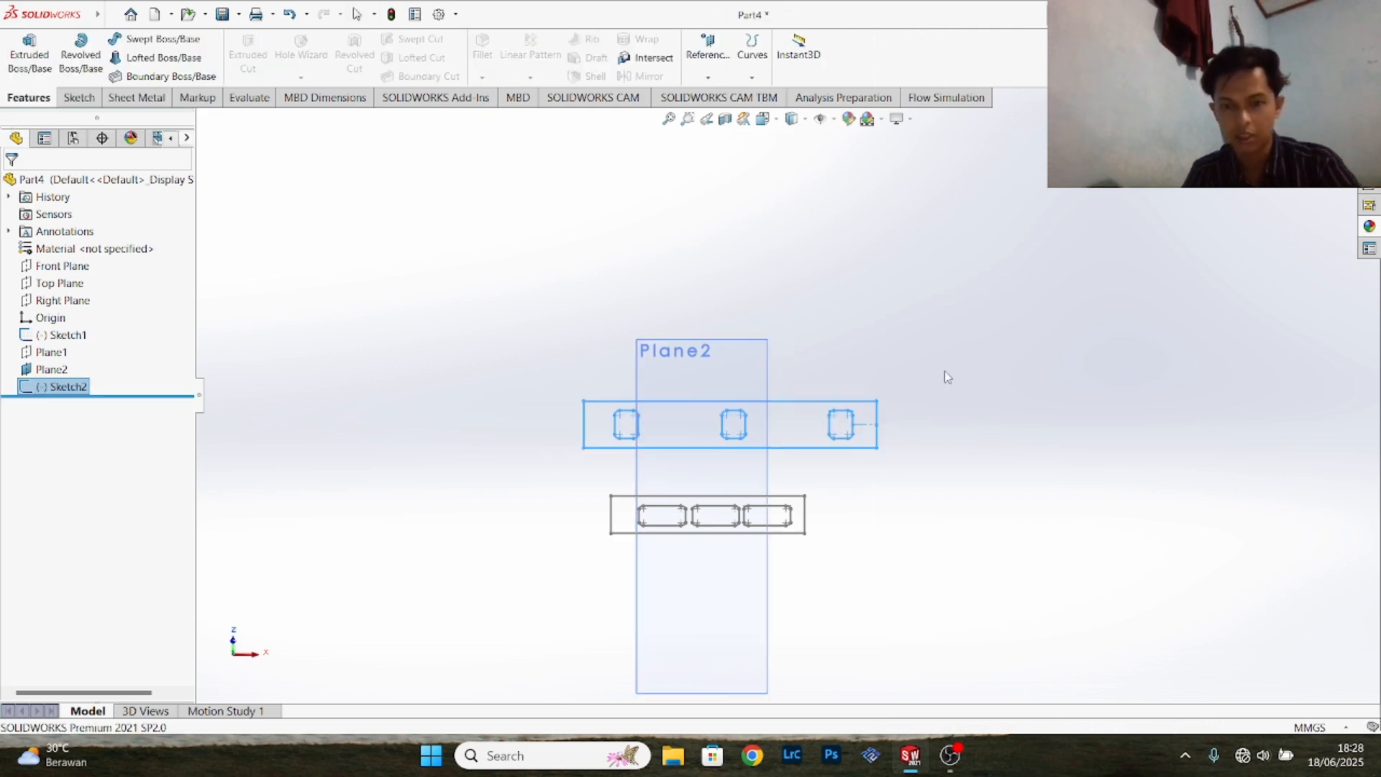
- Start a Boundary Boss/Base and choose the closed loop of the Front Plane sketch's negative-X end opening as the first Direction 1 profile
{"action": "mouse_move", "coordinate": [959, 352]}
{"action": "middle_mouse_down"}
{"action": "mouse_move", "coordinate": [798, 432]}
{"action": "mouse_move", "coordinate": [711, 447]}
{"action": "mouse_move", "coordinate": [762, 457]}
{"action": "mouse_move", "coordinate": [857, 437]}
{"action": "mouse_move", "coordinate": [657, 457]}
{"action": "middle_mouse_up"}
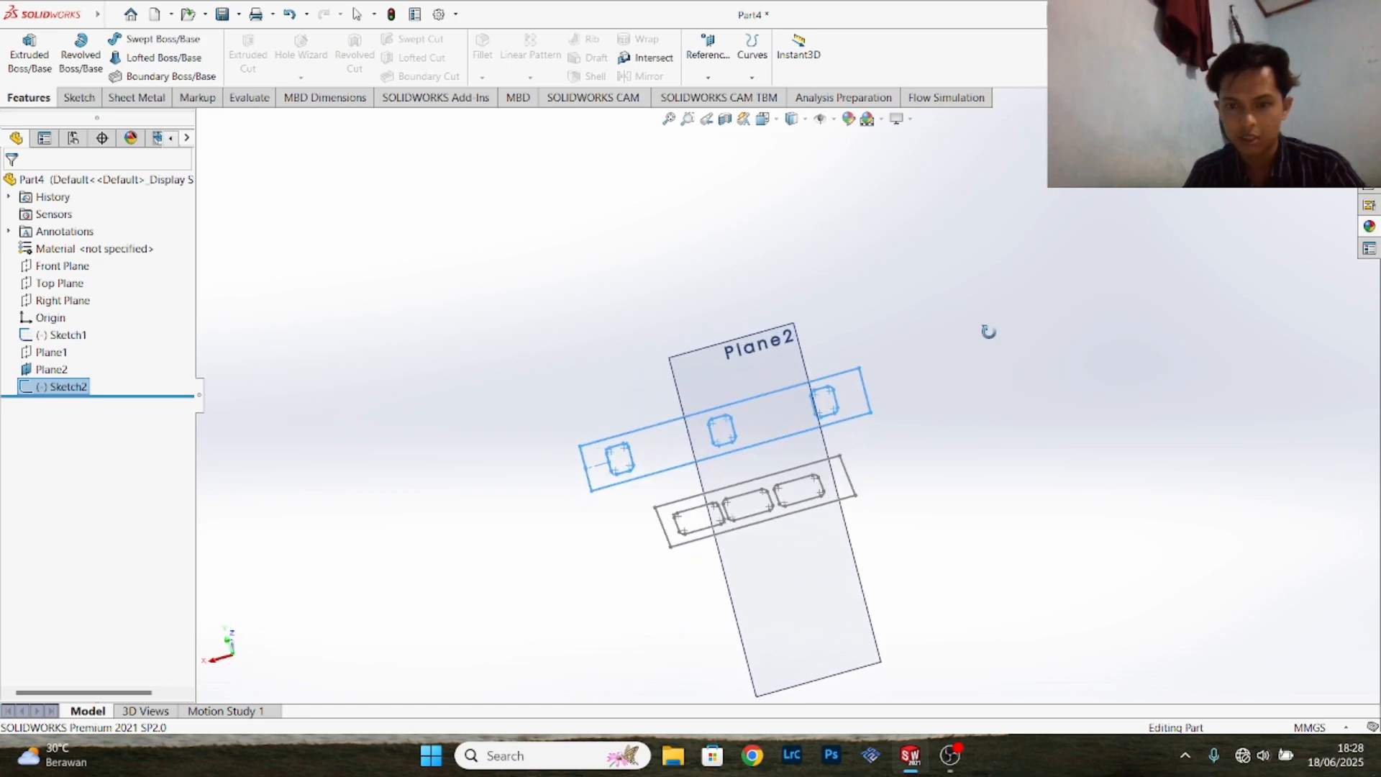
{"action": "mouse_move", "coordinate": [989, 332]}
{"action": "middle_mouse_down"}
{"action": "mouse_move", "coordinate": [1007, 354]}
{"action": "mouse_move", "coordinate": [952, 395]}
{"action": "middle_mouse_up"}
{"action": "middle_click_drag", "start_coordinate": [880, 508], "coordinate": [851, 561]}
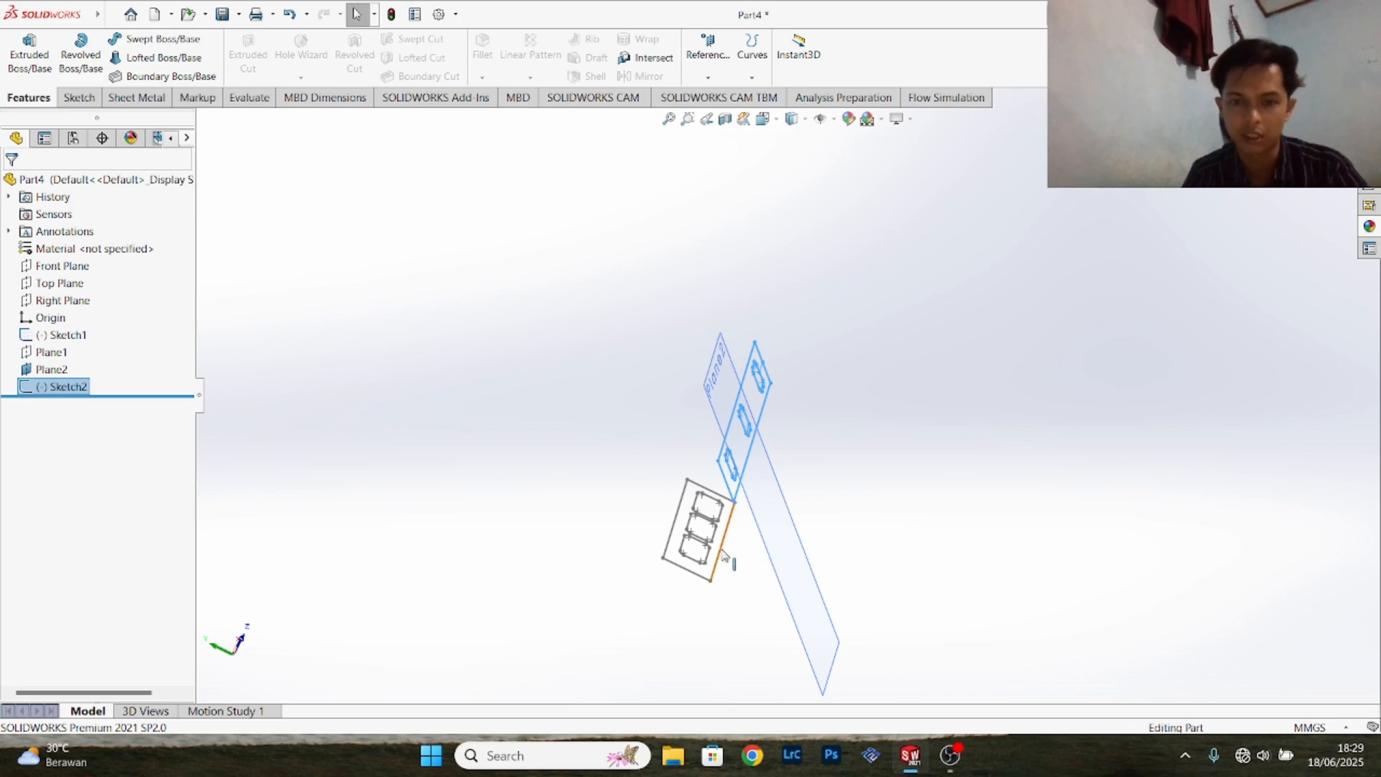
{"action": "left_click", "coordinate": [141, 77]}
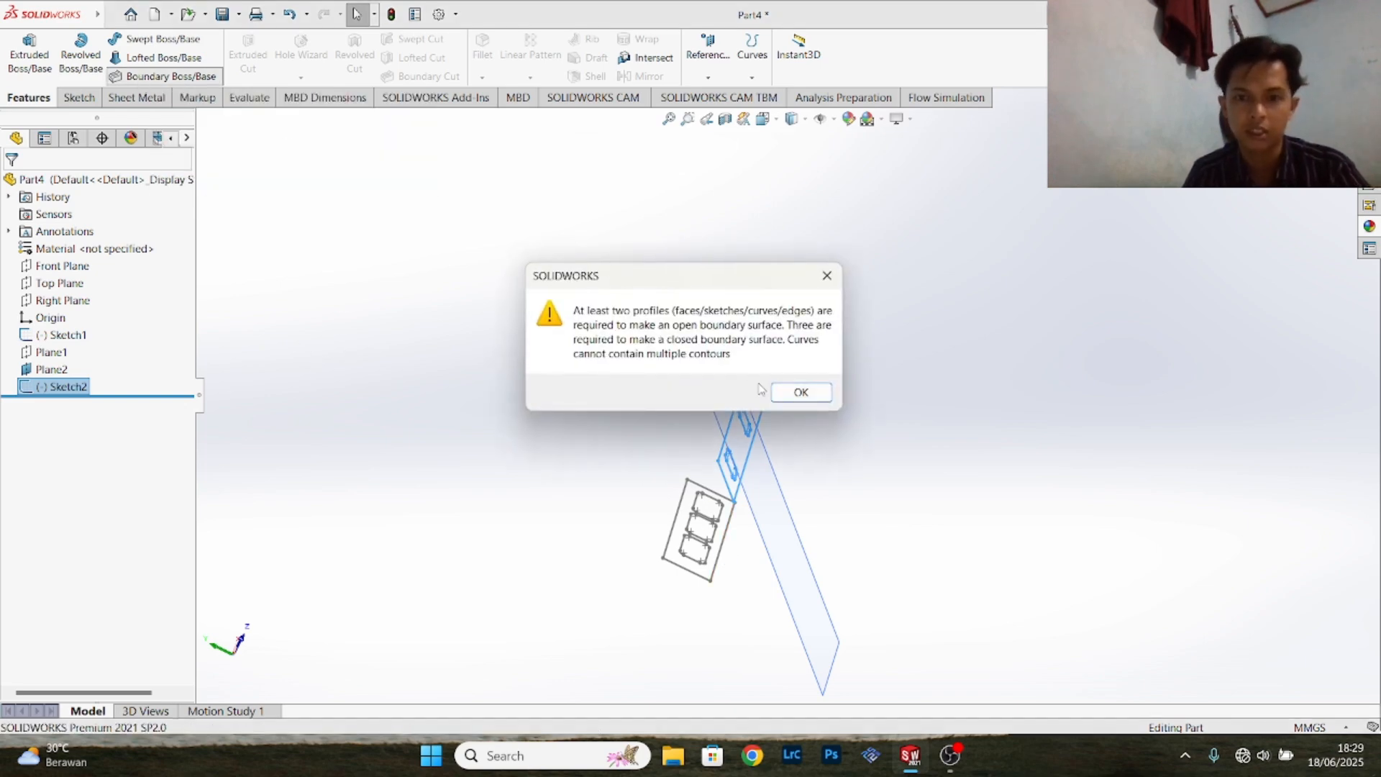
{"action": "left_click", "coordinate": [801, 392]}
{"action": "scroll", "coordinate": [738, 522], "scroll_direction": "up", "scroll_amount": 5}
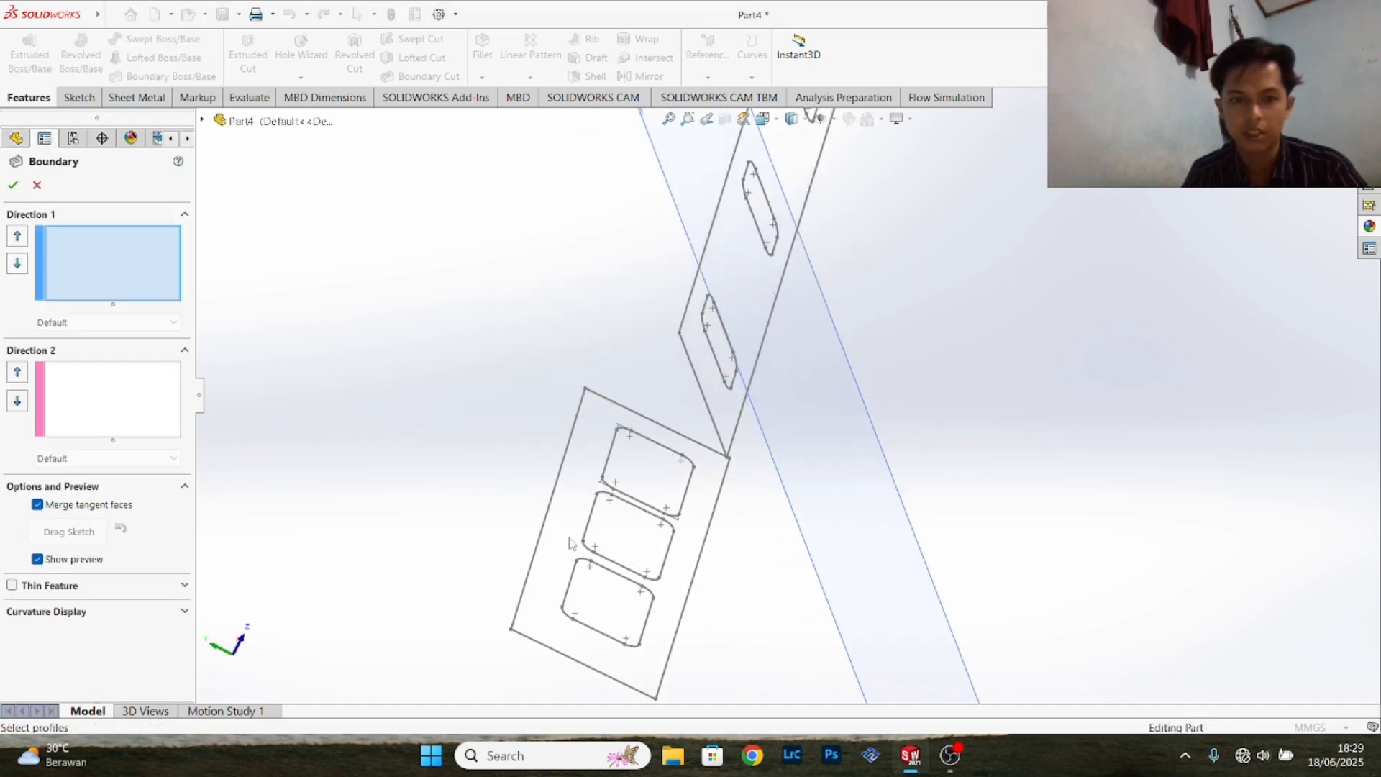
{"action": "scroll", "coordinate": [569, 543], "scroll_direction": "up", "scroll_amount": 3}
{"action": "scroll", "coordinate": [860, 518], "scroll_direction": "down", "scroll_amount": 1}
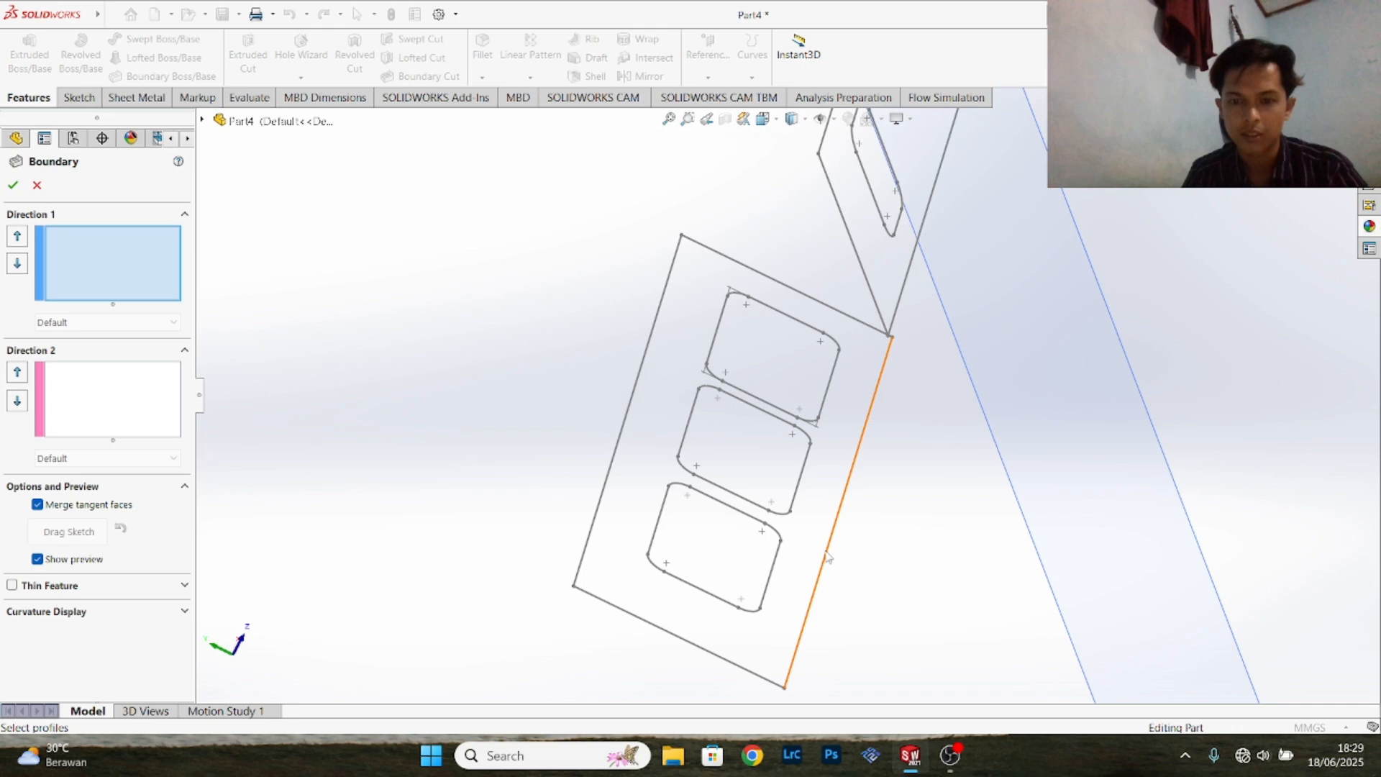
{"action": "left_click", "coordinate": [763, 535]}
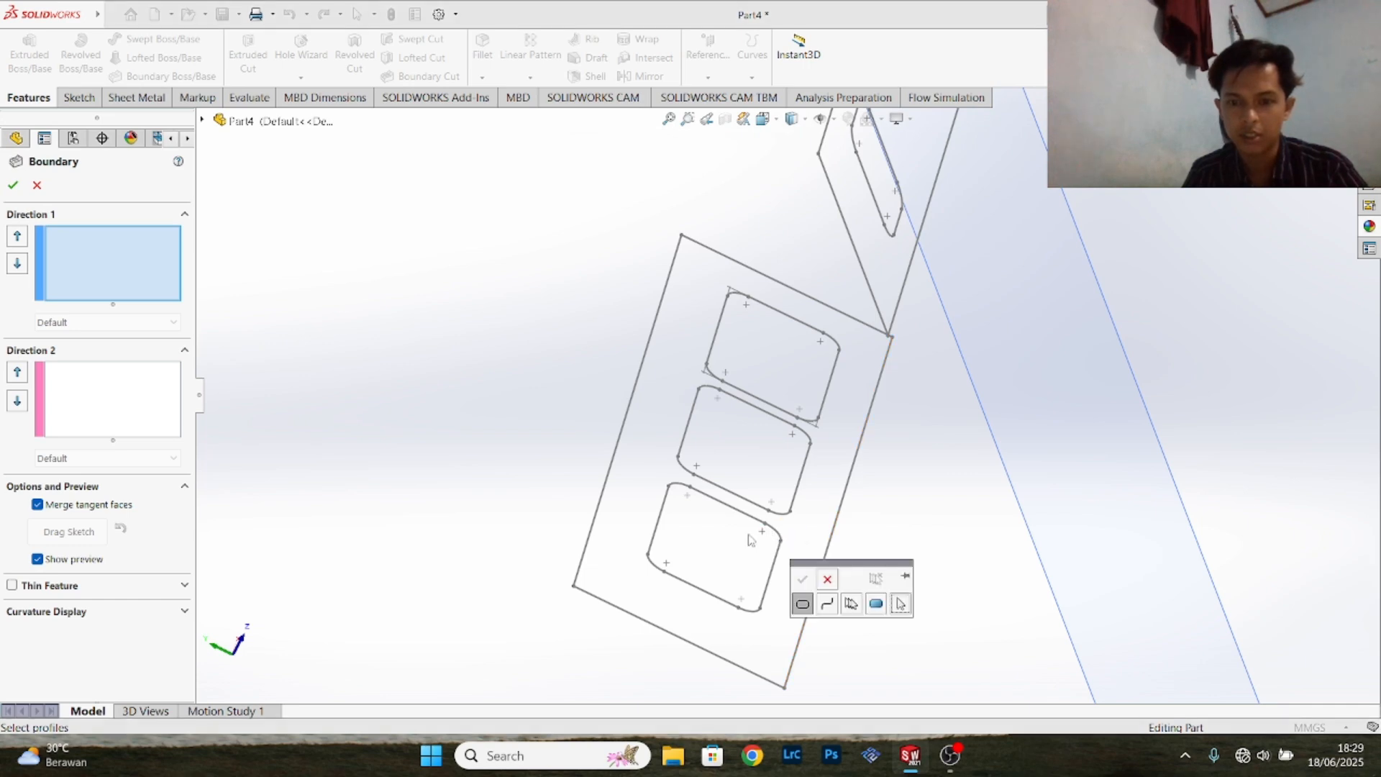
{"action": "left_click", "coordinate": [804, 604]}
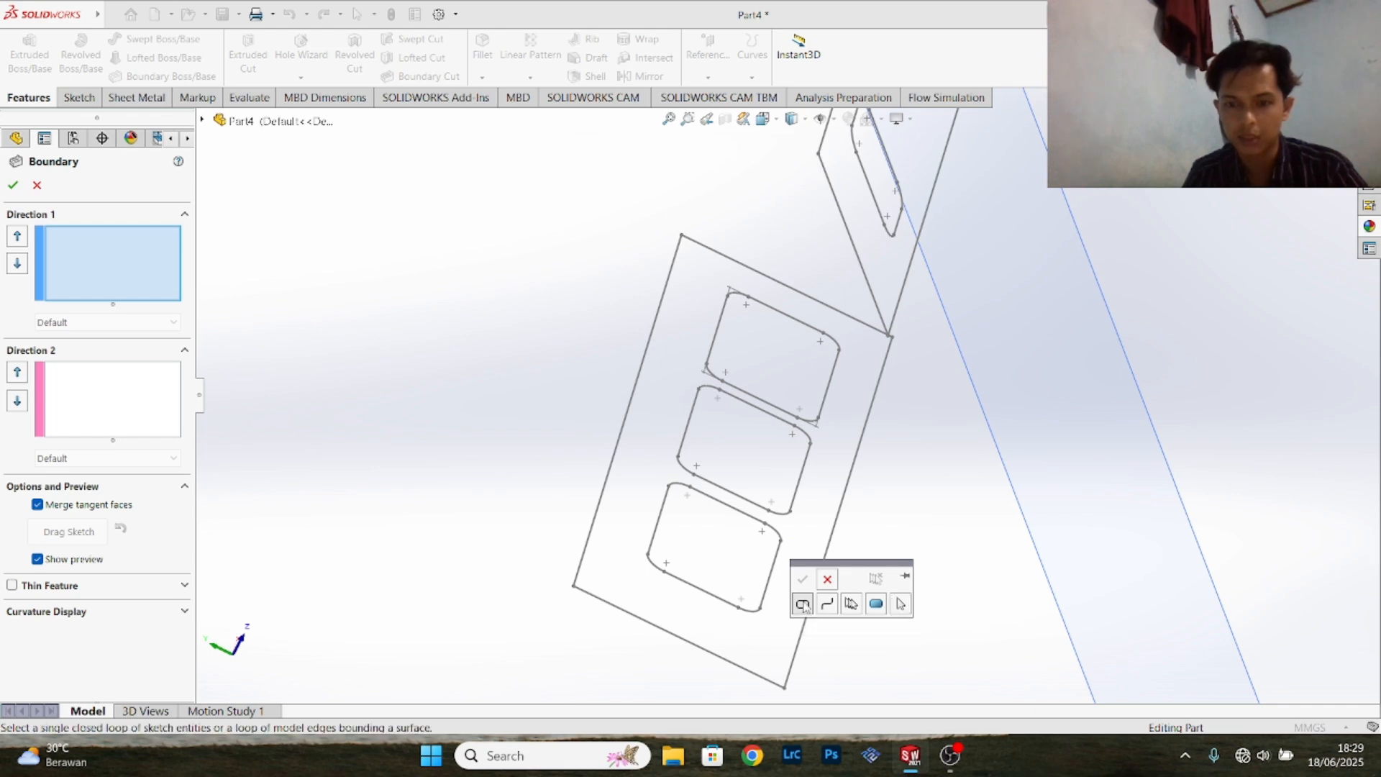
{"action": "left_click", "coordinate": [780, 542]}
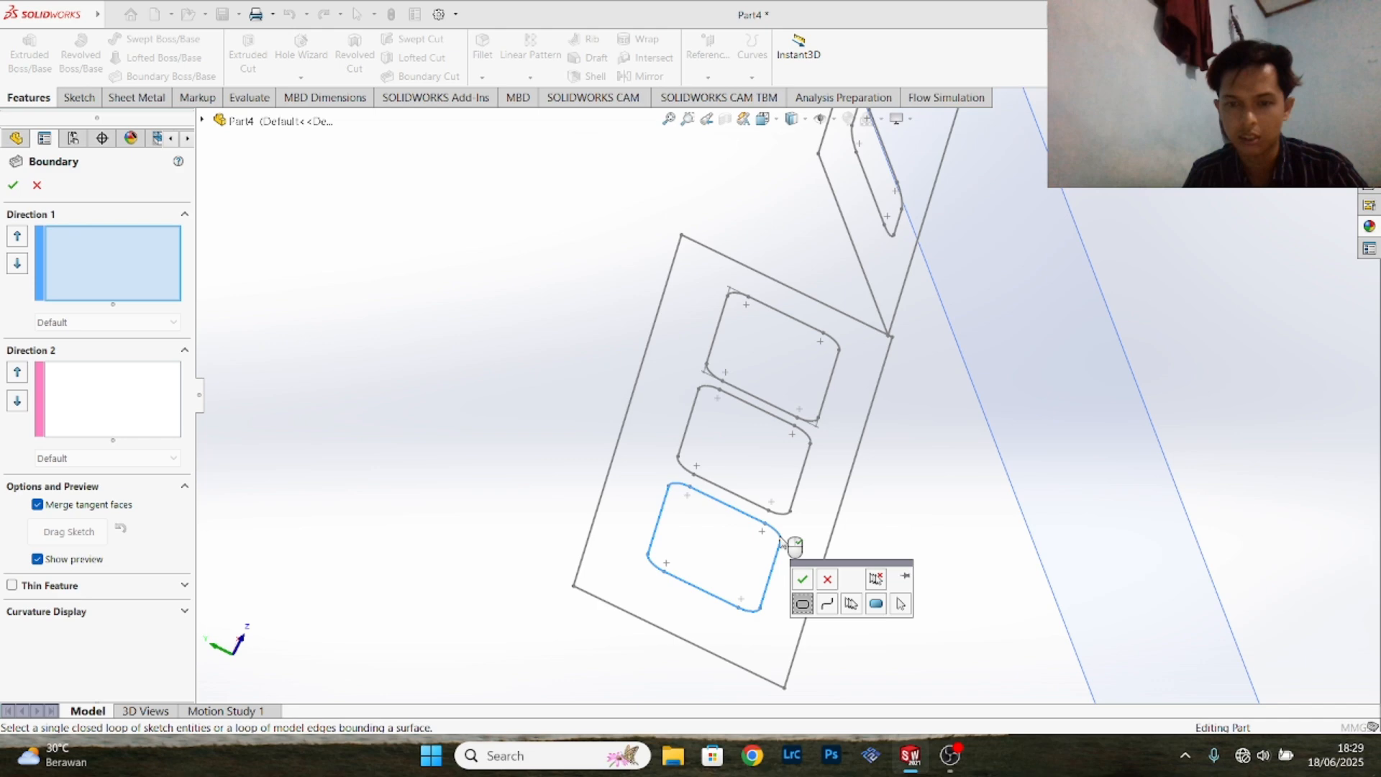
{"action": "left_click", "coordinate": [803, 580]}
- Add the closed loop of the angled sketch's end opening farthest from the centerline as the second Direction 1 profile
{"action": "mouse_move", "coordinate": [951, 524]}
{"action": "middle_mouse_down"}
{"action": "mouse_move", "coordinate": [1116, 346]}
{"action": "mouse_move", "coordinate": [1120, 315]}
{"action": "mouse_move", "coordinate": [955, 253]}
{"action": "mouse_move", "coordinate": [715, 332]}
{"action": "middle_mouse_up"}
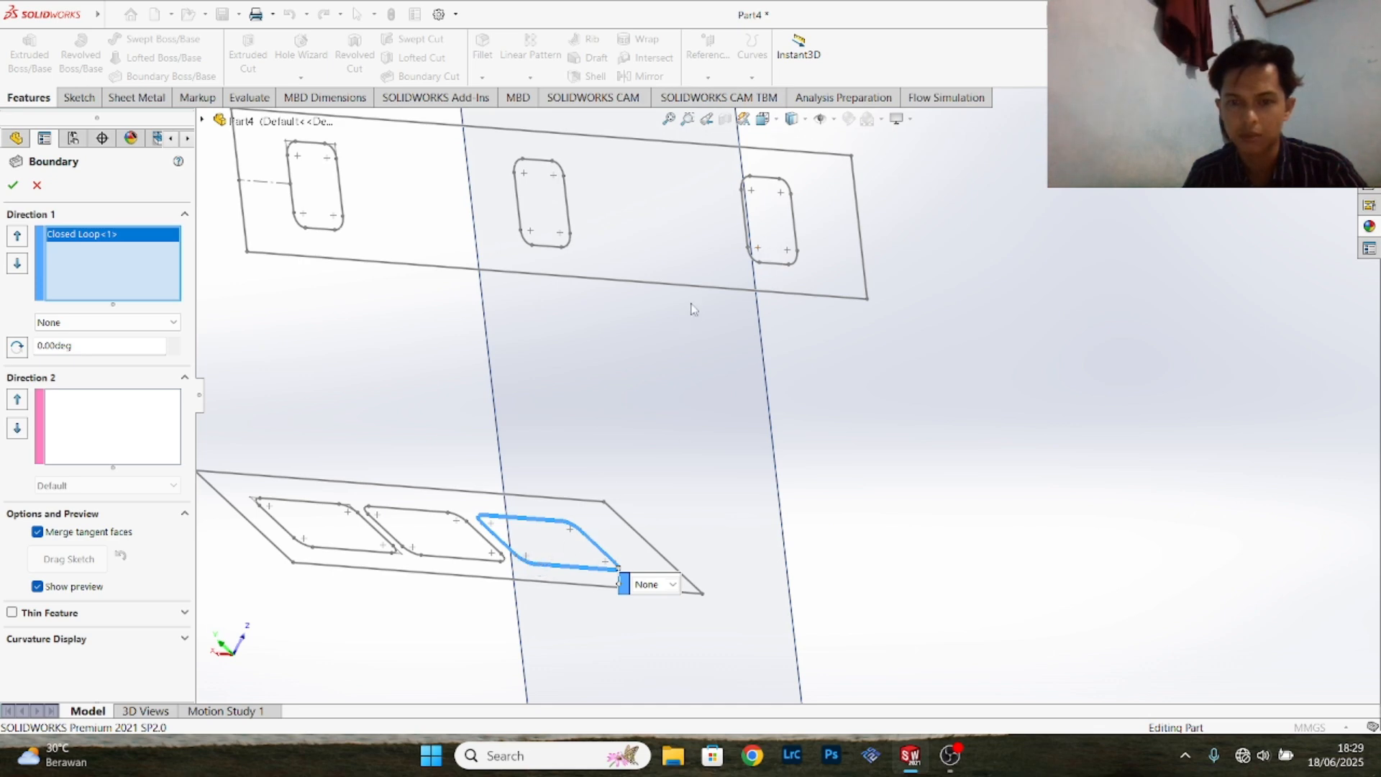
{"action": "left_click", "coordinate": [758, 250]}
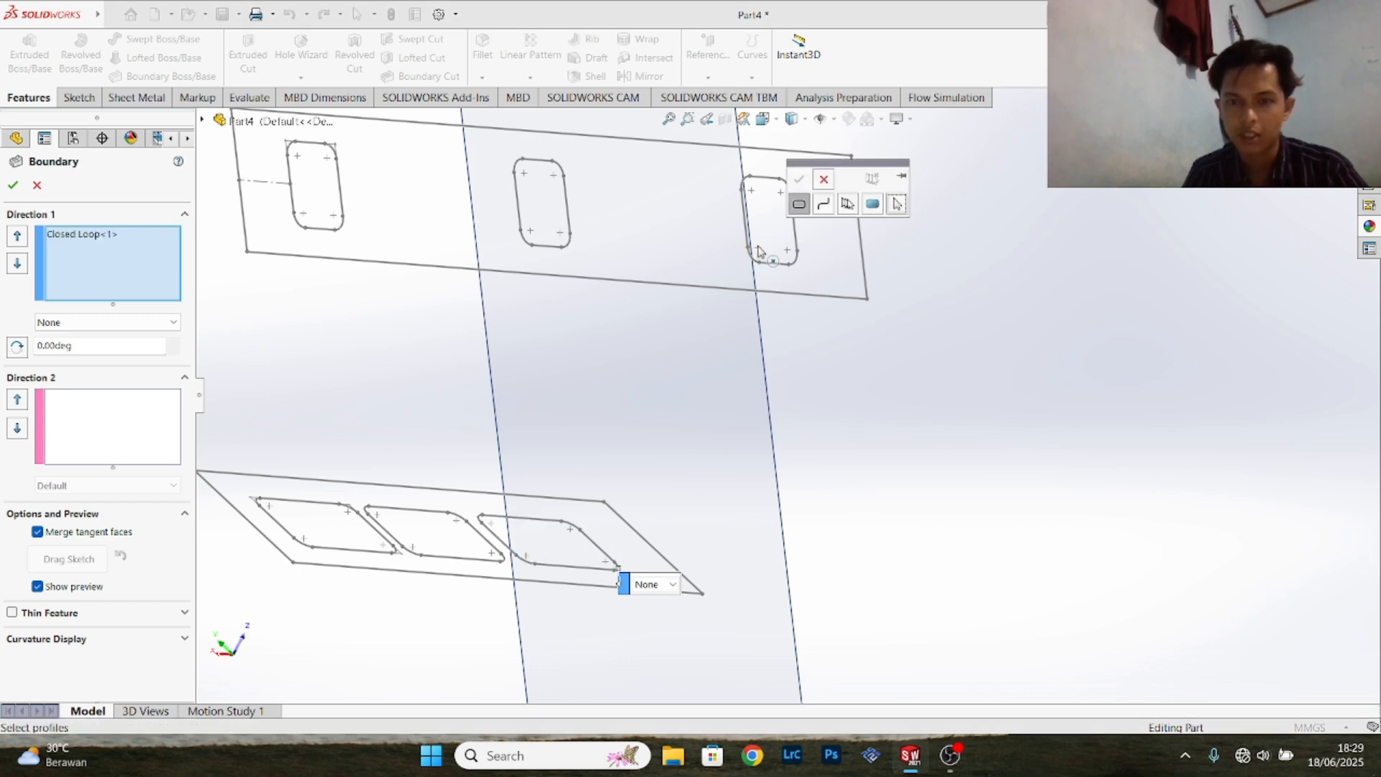
{"action": "left_click", "coordinate": [798, 205]}
{"action": "left_click", "coordinate": [757, 261]}
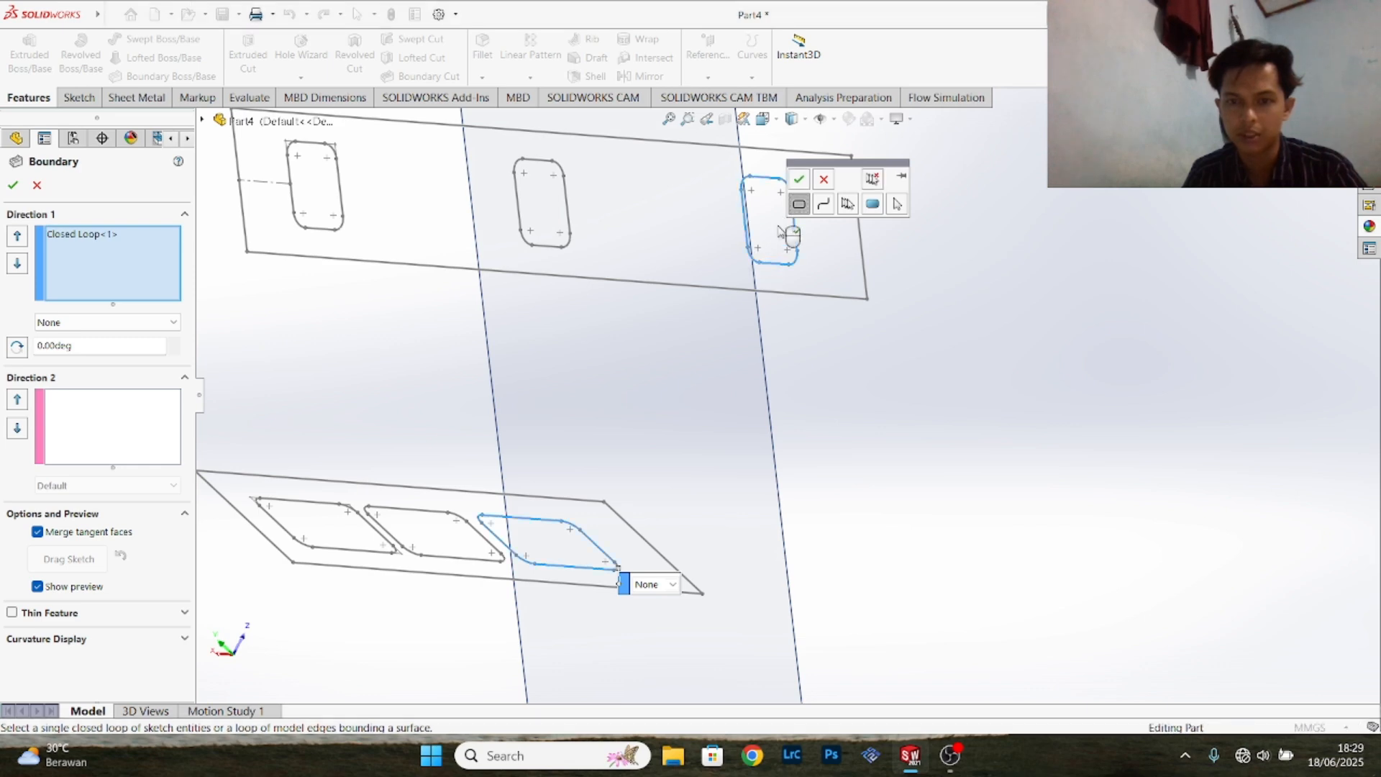
{"action": "left_click", "coordinate": [799, 178]}
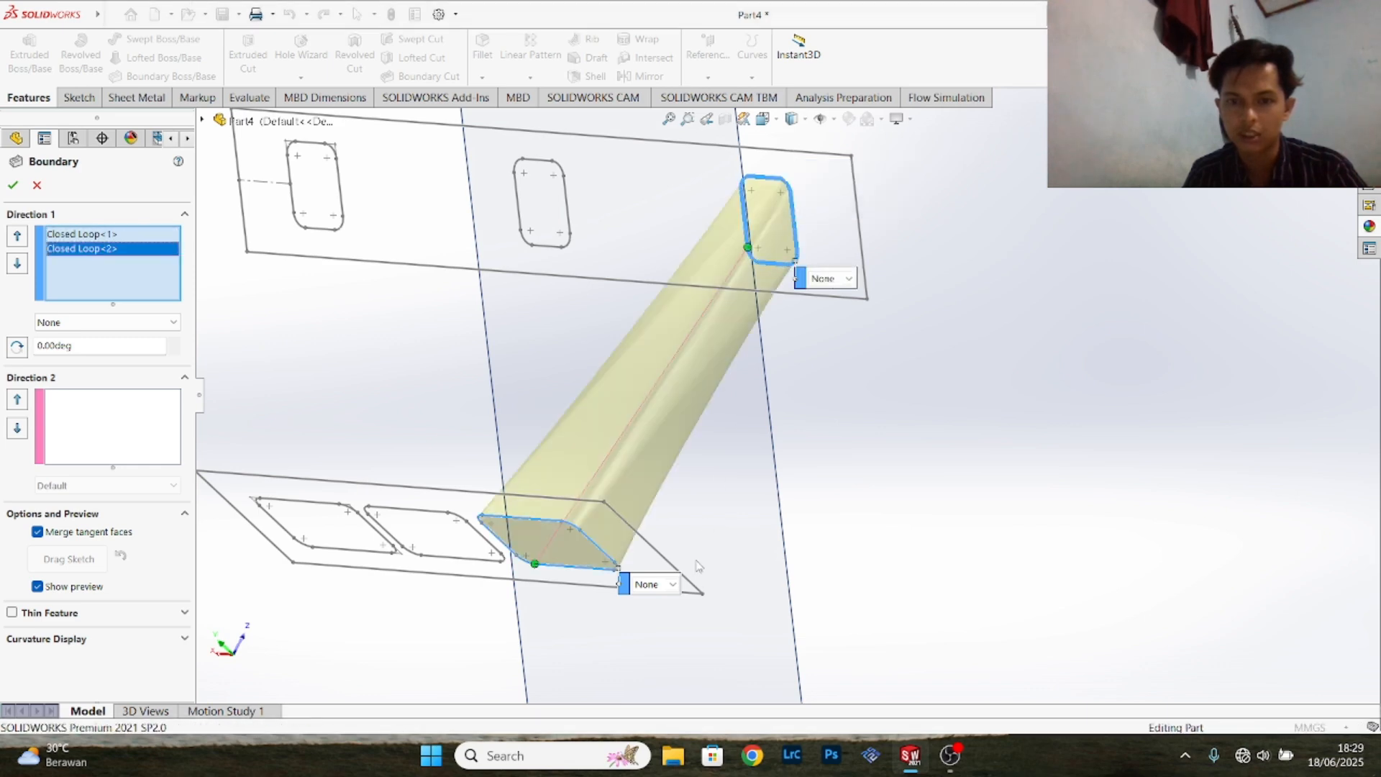
- Set both boundary profiles to Normal To Profile and create the curved solid runner between them
{"action": "left_click", "coordinate": [848, 279]}
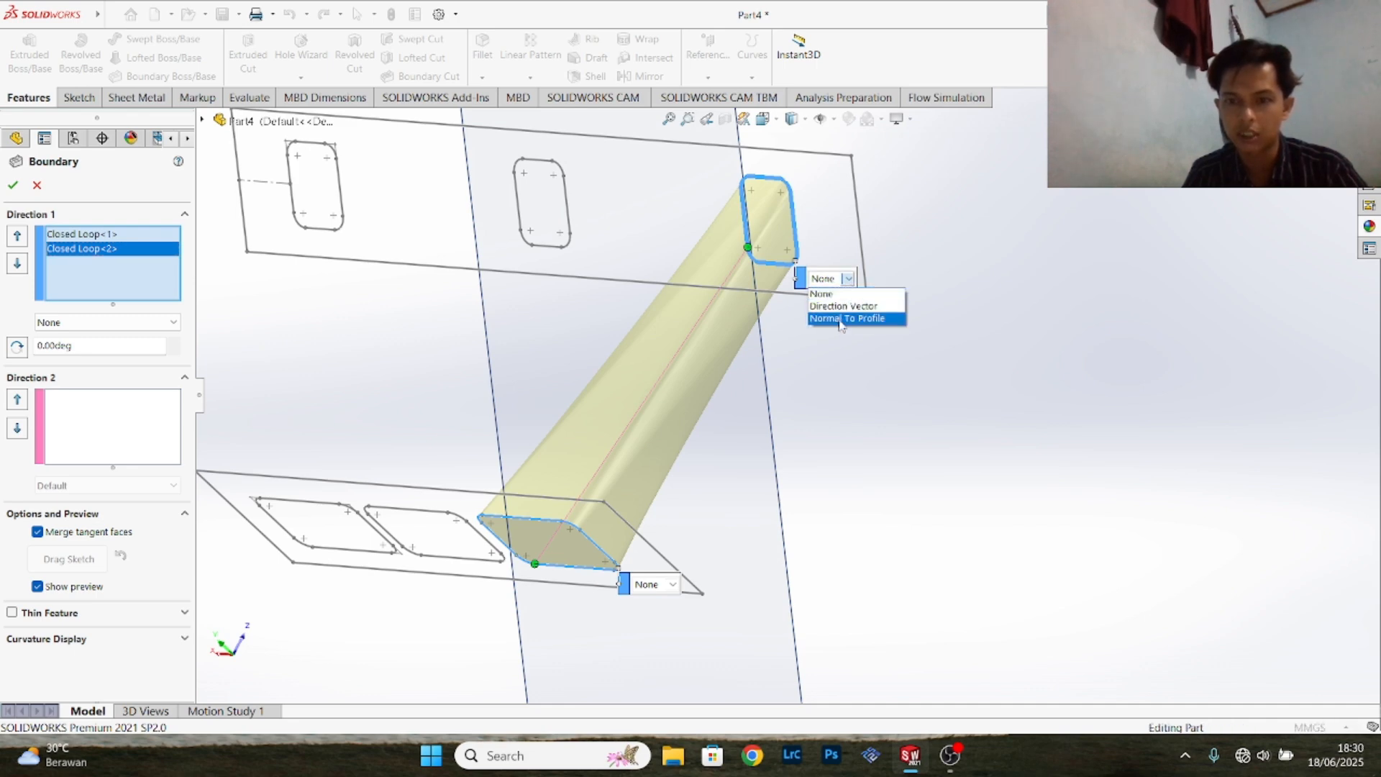
{"action": "left_click", "coordinate": [840, 319]}
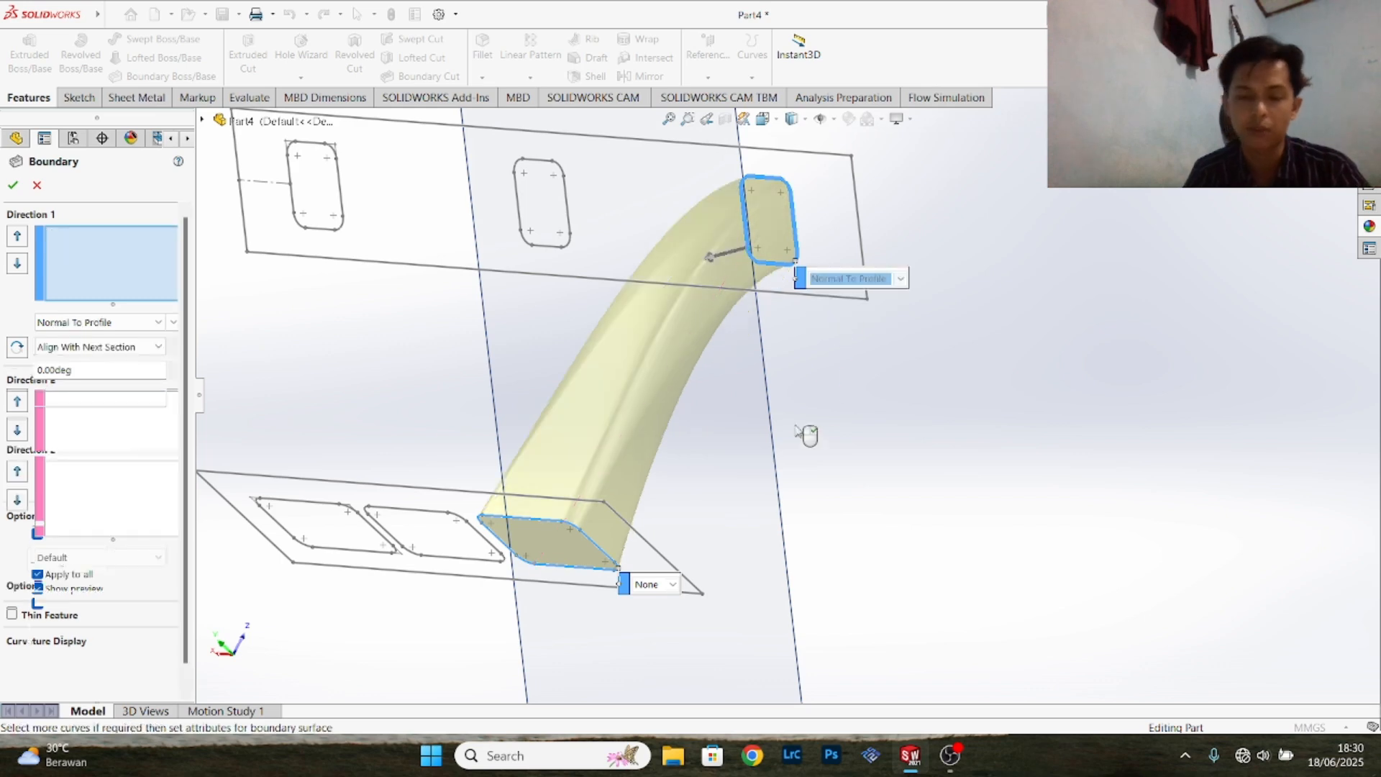
{"action": "left_click", "coordinate": [679, 586]}
{"action": "left_click", "coordinate": [676, 624]}
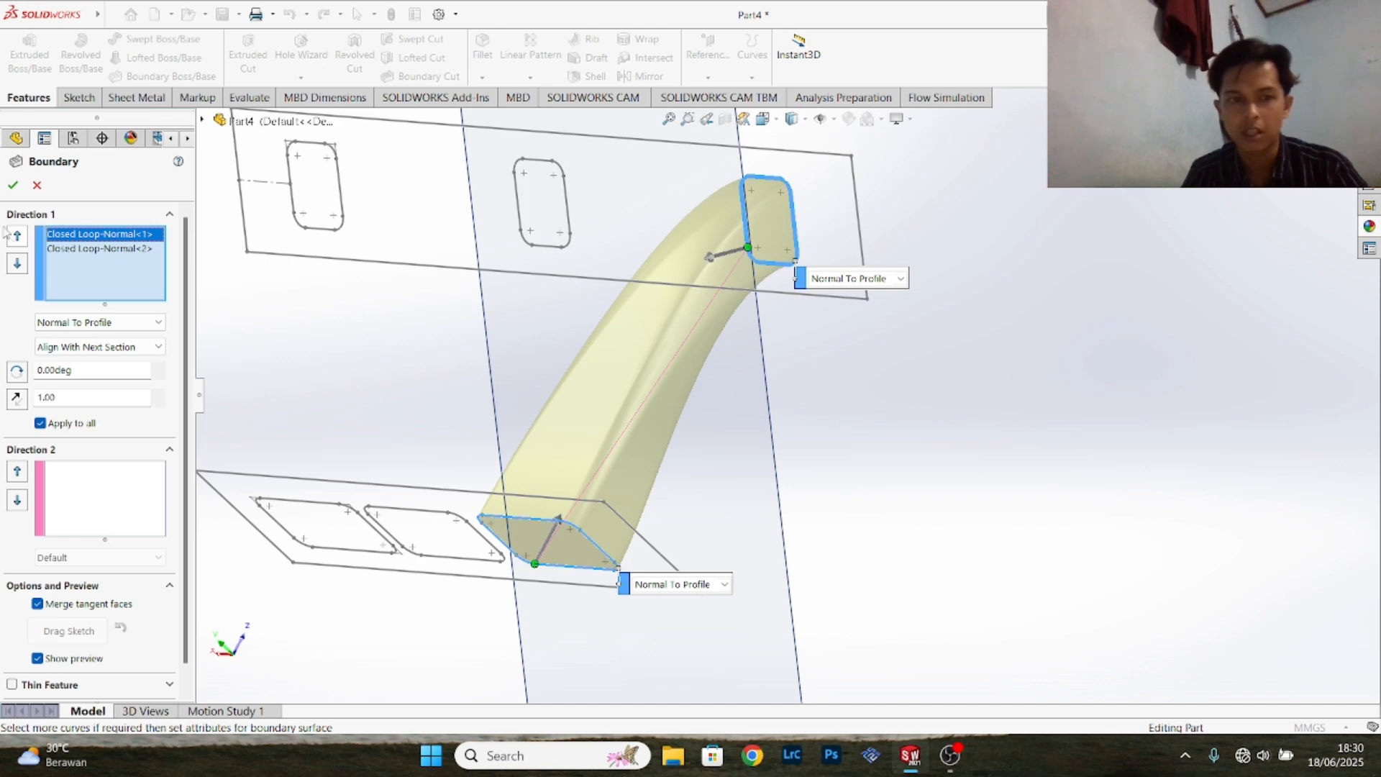
{"action": "left_click", "coordinate": [12, 184]}
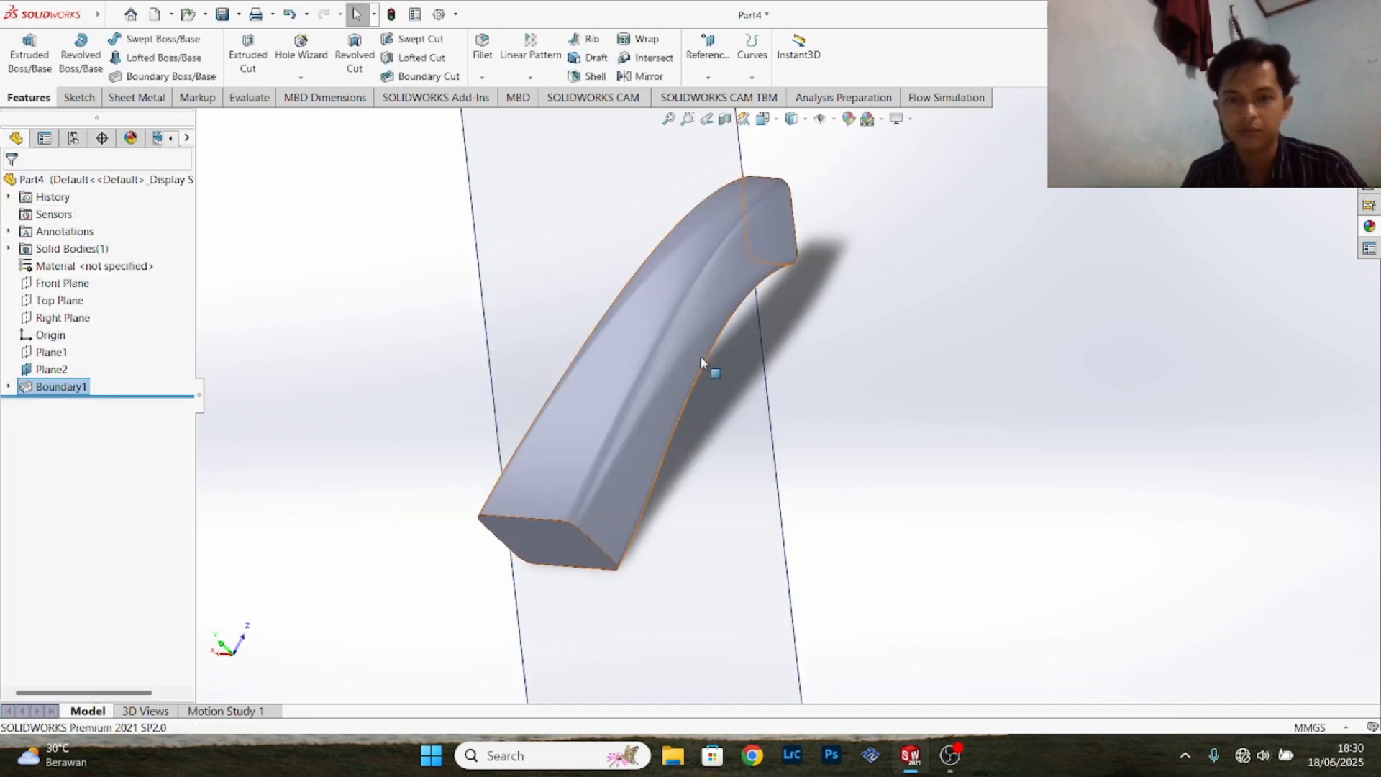
- Show the hidden Front Plane sketch and angled-plane sketch used for the first boundary runner
{"action": "middle_click_drag", "start_coordinate": [941, 343], "coordinate": [706, 314]}
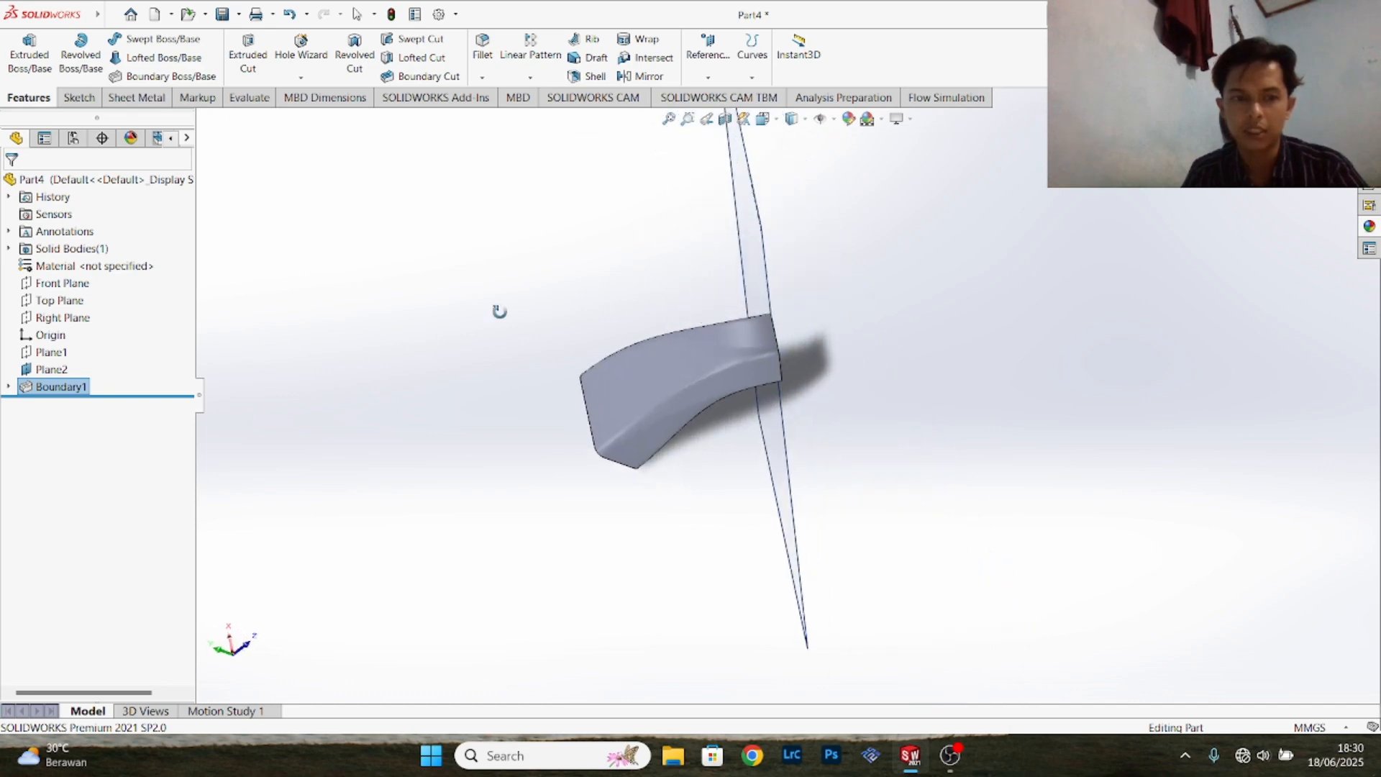
{"action": "left_click", "coordinate": [8, 197]}
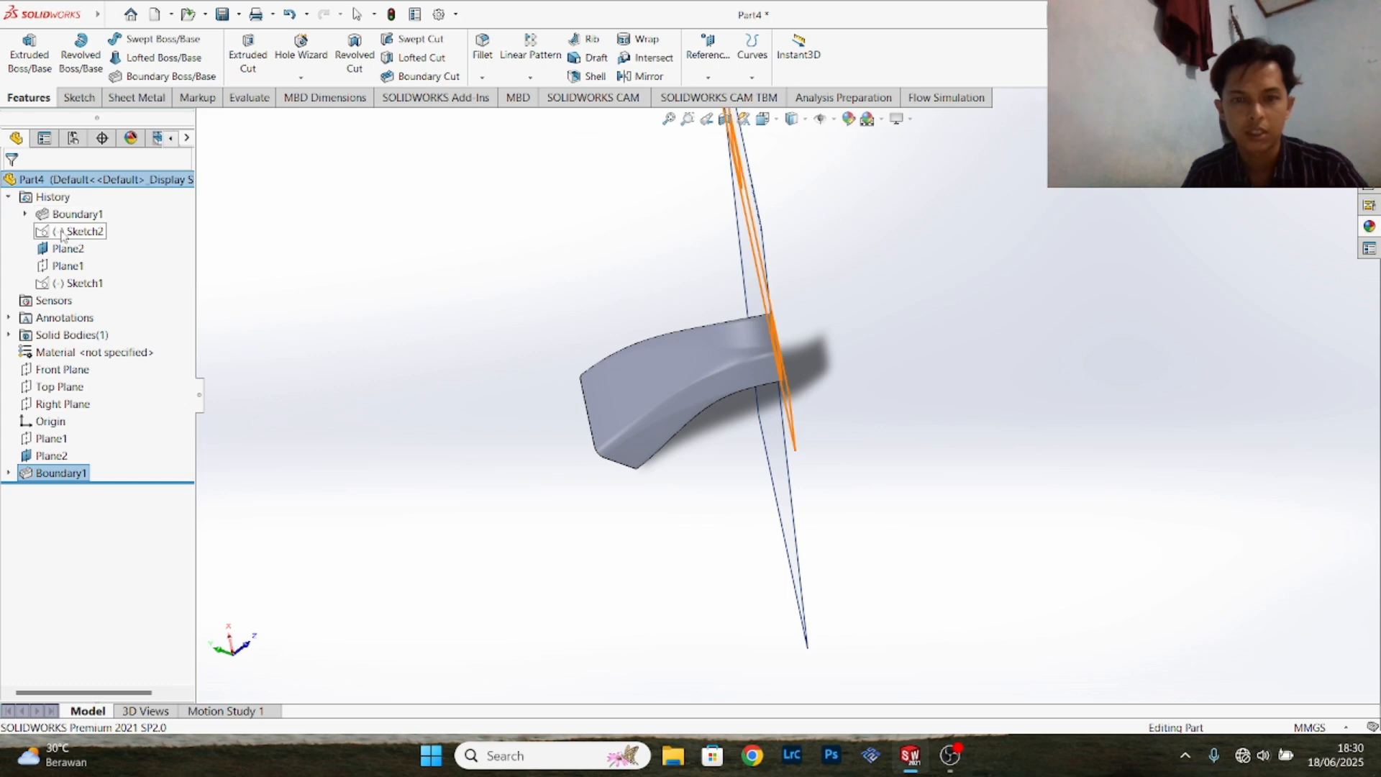
{"action": "right_click", "coordinate": [68, 231]}
{"action": "left_click", "coordinate": [74, 209]}
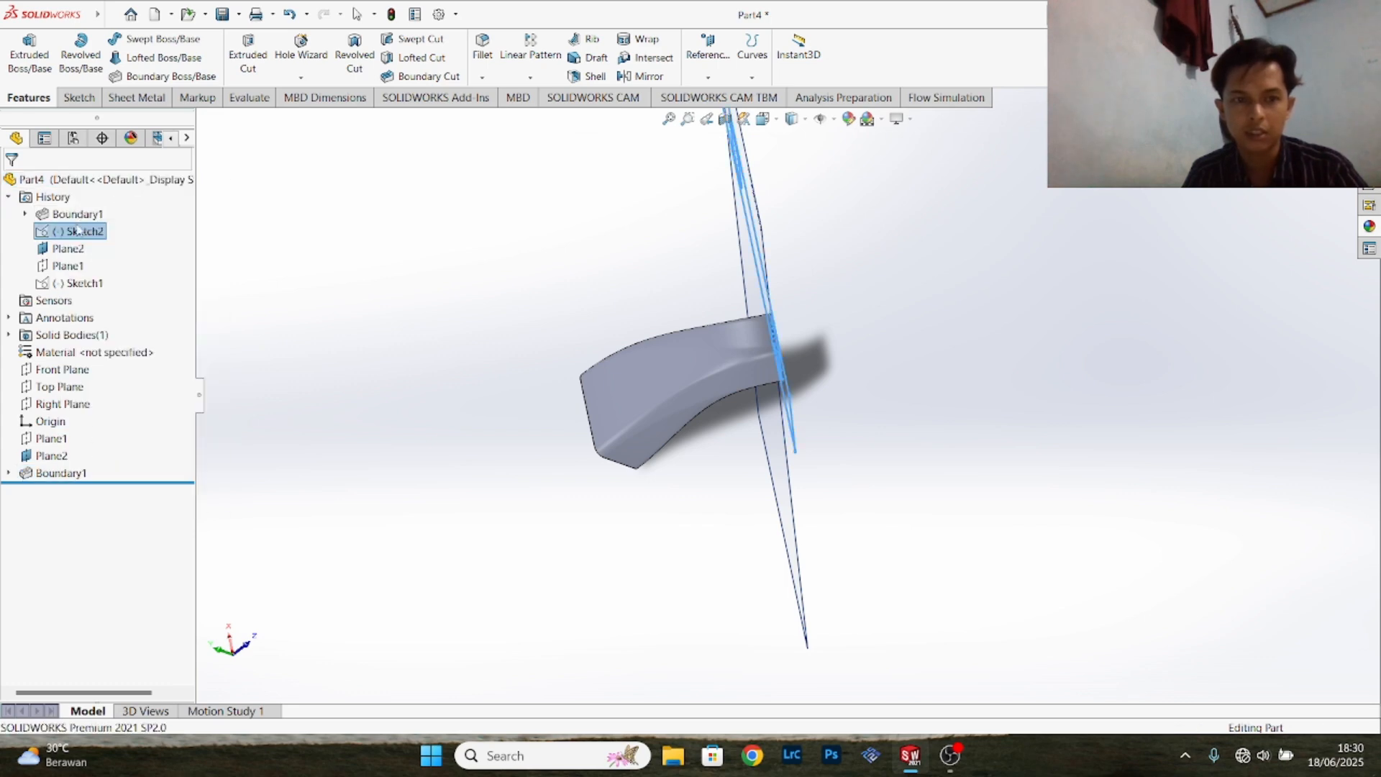
{"action": "right_click", "coordinate": [65, 287]}
{"action": "left_click", "coordinate": [74, 248]}
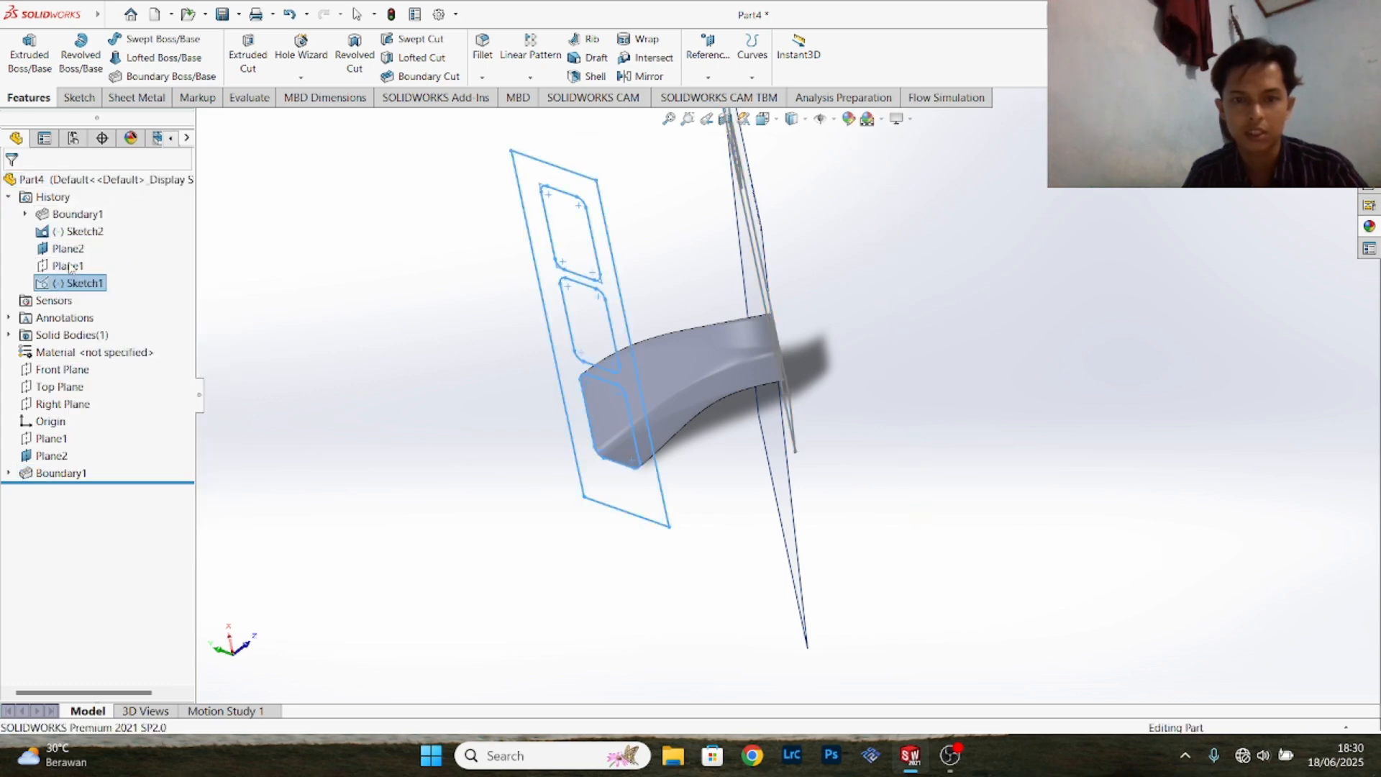
- Start a second Boundary Boss/Base with the middle opening loops of the Front Plane sketch and the angled sketch as Direction 1 profiles
{"action": "mouse_move", "coordinate": [795, 344]}
{"action": "middle_mouse_down"}
{"action": "mouse_move", "coordinate": [873, 346]}
{"action": "mouse_move", "coordinate": [940, 201]}
{"action": "mouse_move", "coordinate": [777, 197]}
{"action": "mouse_move", "coordinate": [796, 324]}
{"action": "mouse_move", "coordinate": [636, 231]}
{"action": "mouse_move", "coordinate": [623, 160]}
{"action": "mouse_move", "coordinate": [647, 180]}
{"action": "middle_mouse_up"}
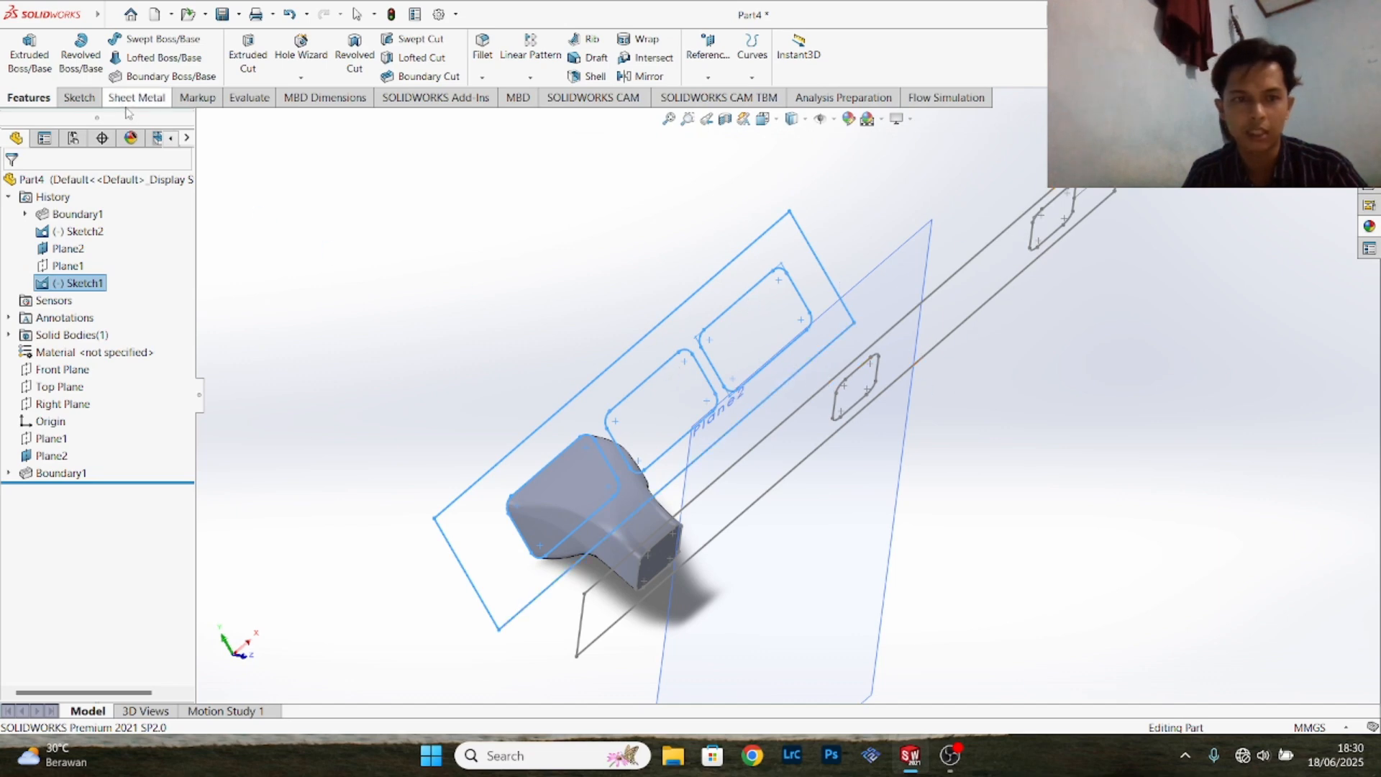
{"action": "left_click", "coordinate": [171, 75]}
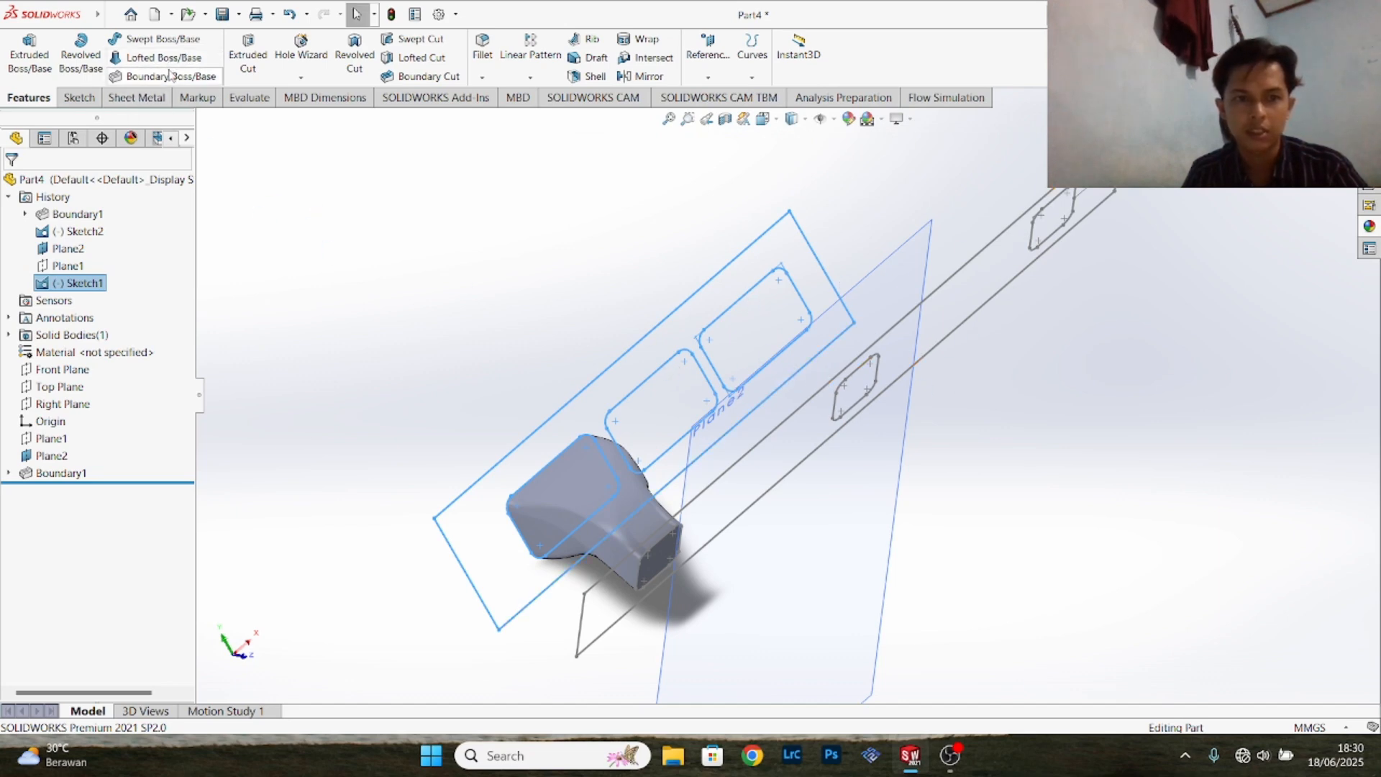
{"action": "left_click", "coordinate": [785, 397]}
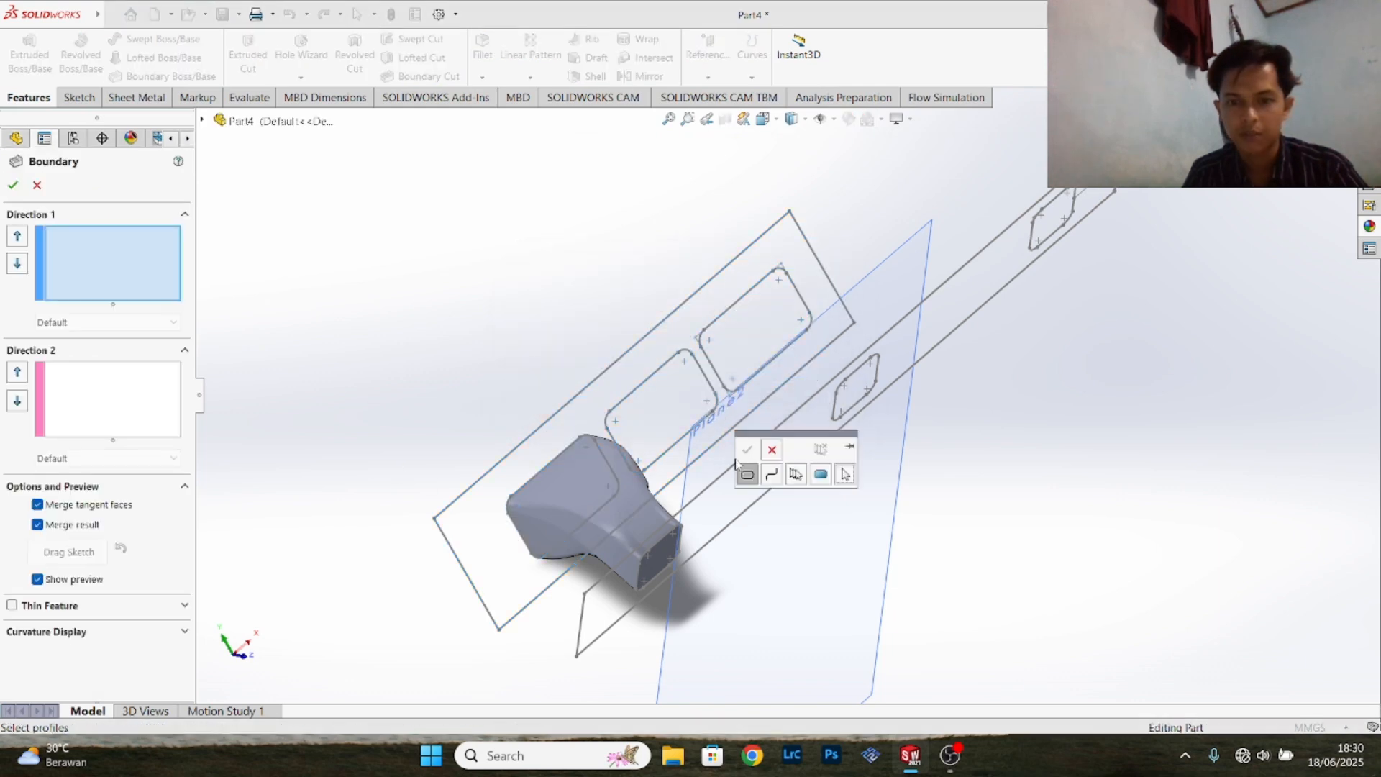
{"action": "left_click", "coordinate": [715, 407]}
{"action": "left_click", "coordinate": [748, 450]}
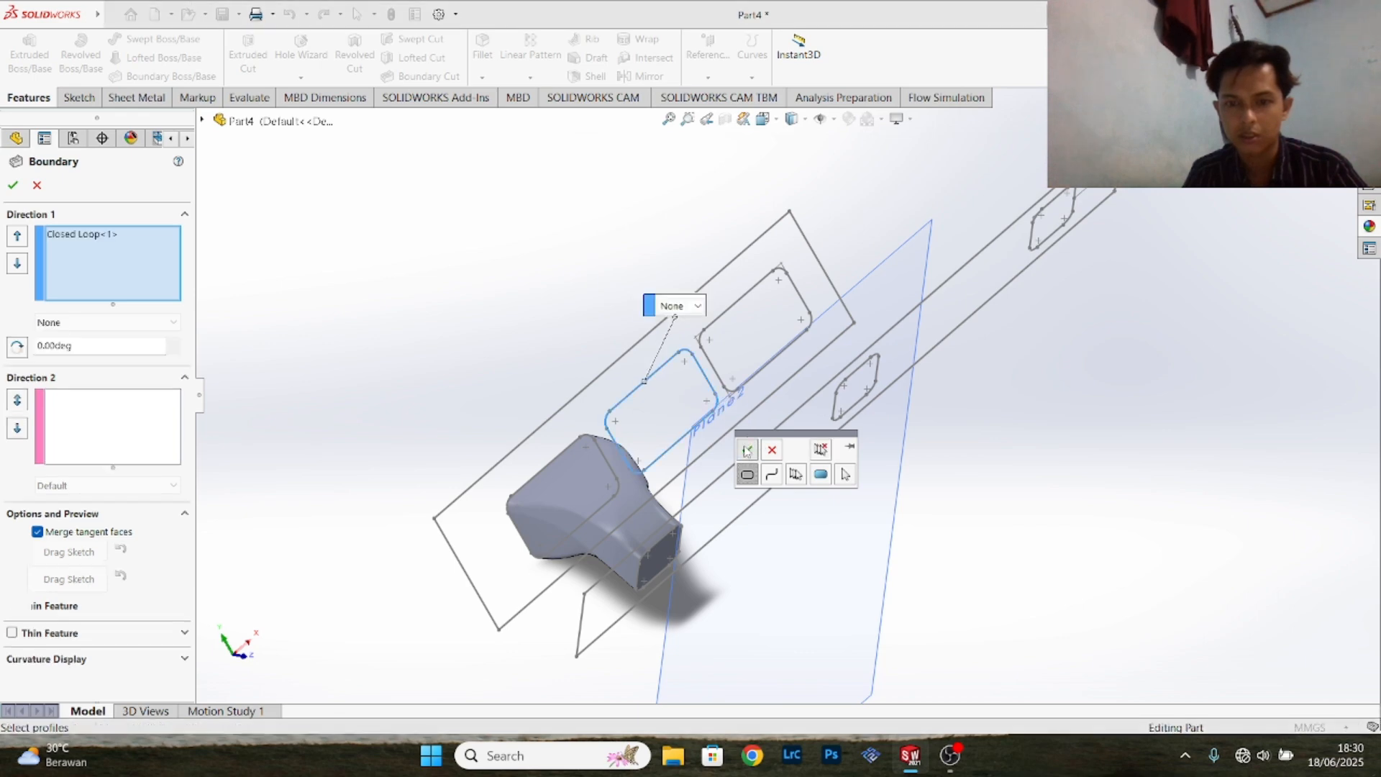
{"action": "middle_click_drag", "start_coordinate": [934, 427], "coordinate": [919, 429]}
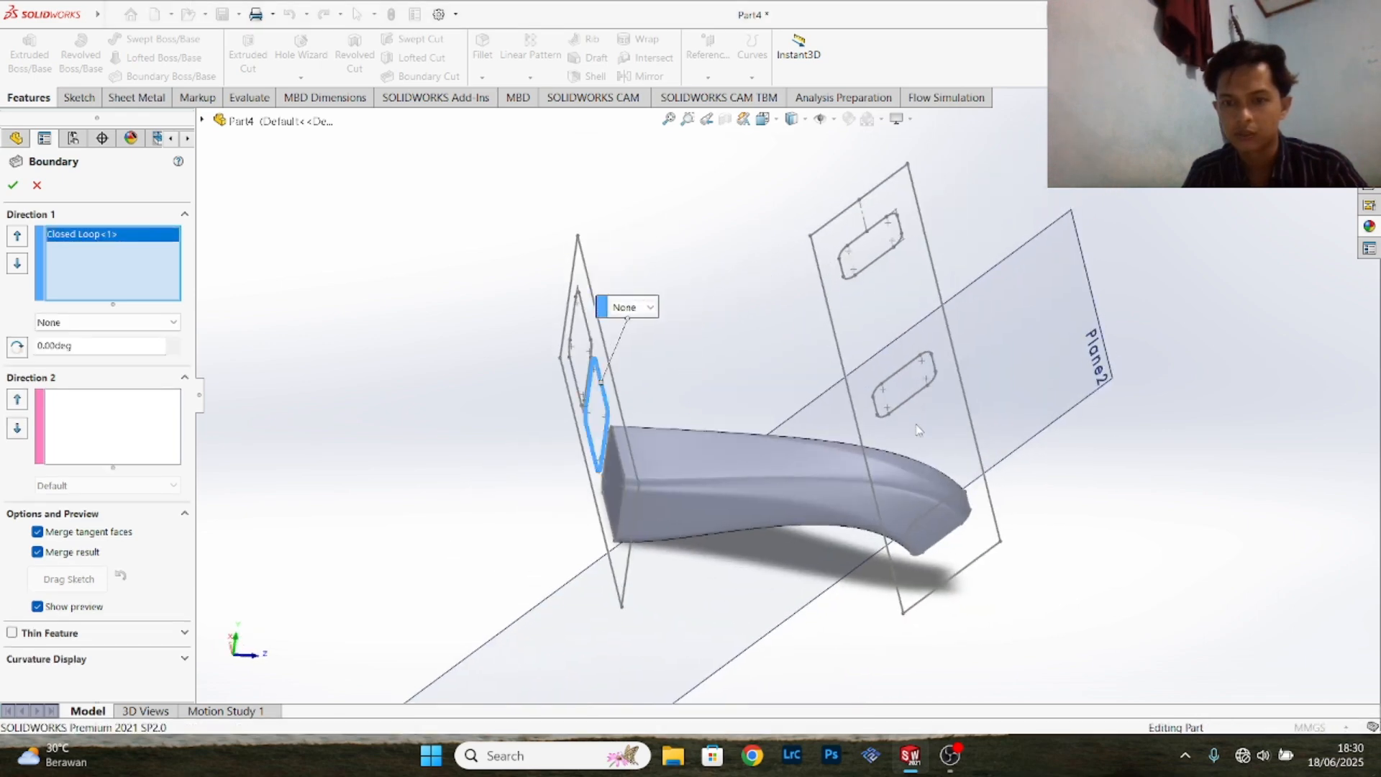
{"action": "left_click", "coordinate": [886, 392]}
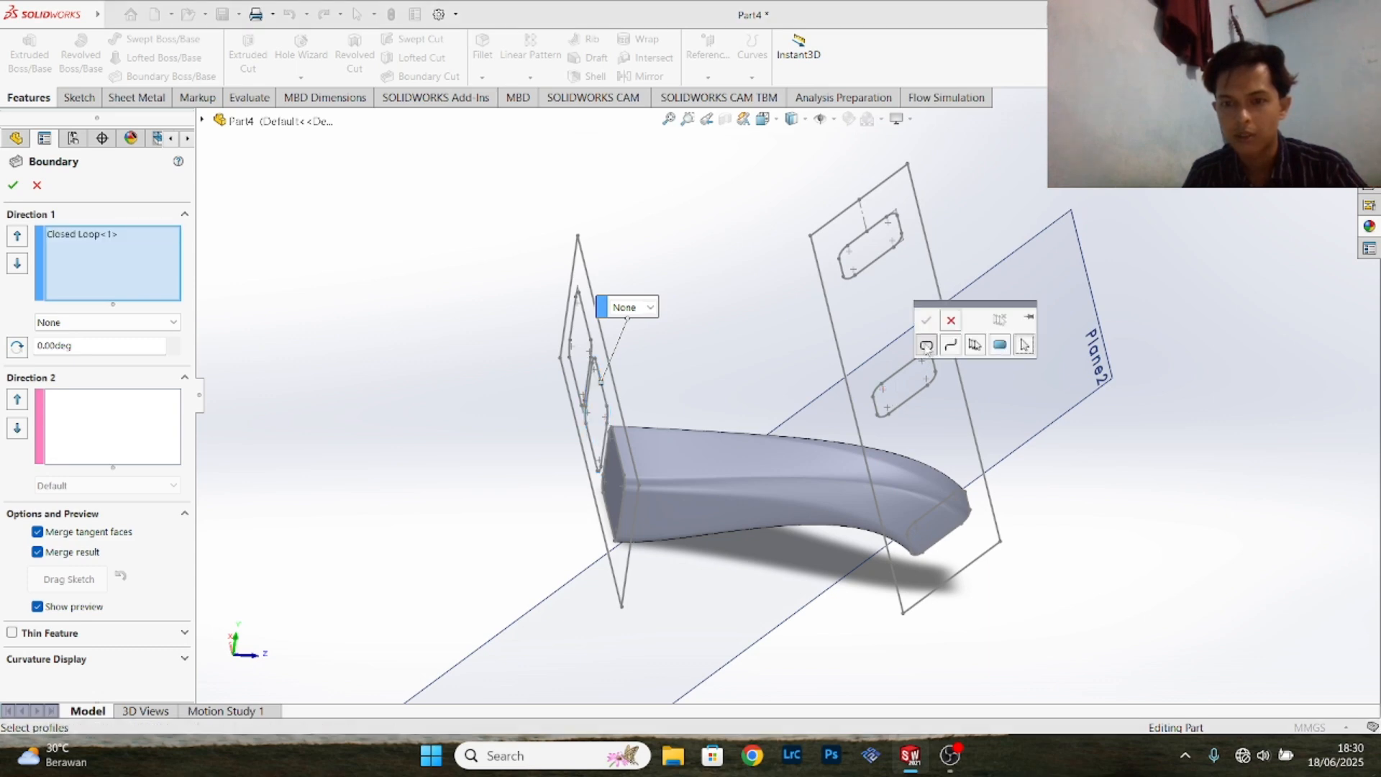
{"action": "left_click", "coordinate": [875, 390]}
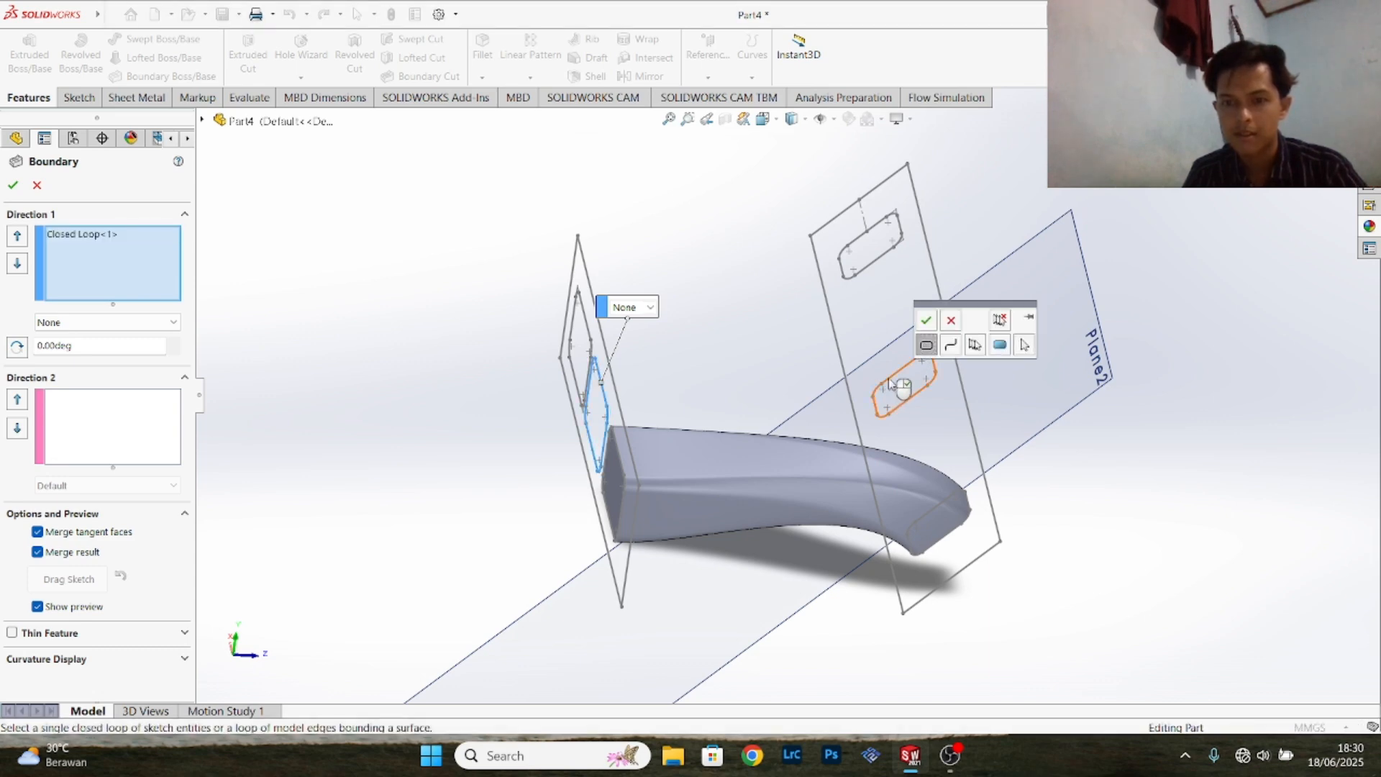
{"action": "left_click", "coordinate": [927, 321]}
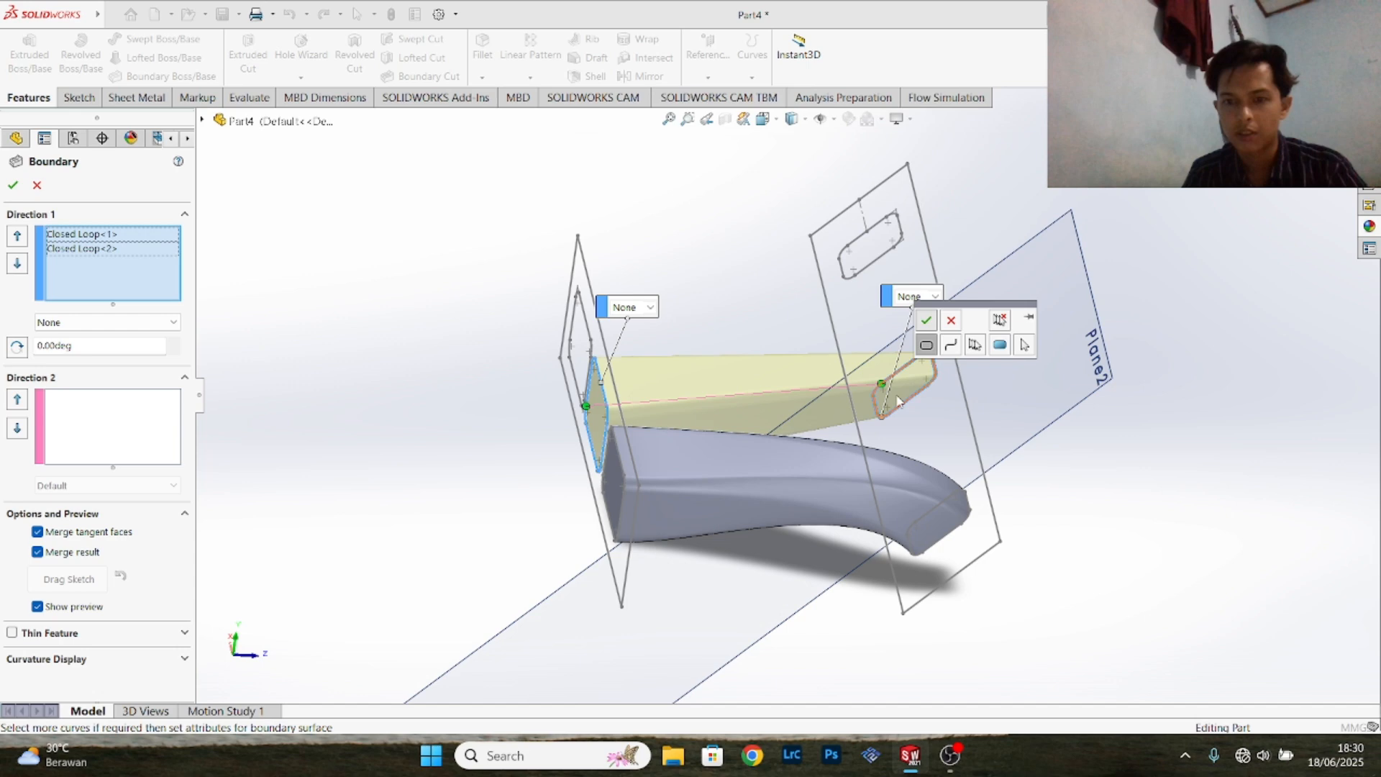
- Set both middle-opening profiles to Normal To Profile and create the middle curved runner
{"action": "left_click", "coordinate": [935, 297]}
{"action": "left_click", "coordinate": [940, 336]}
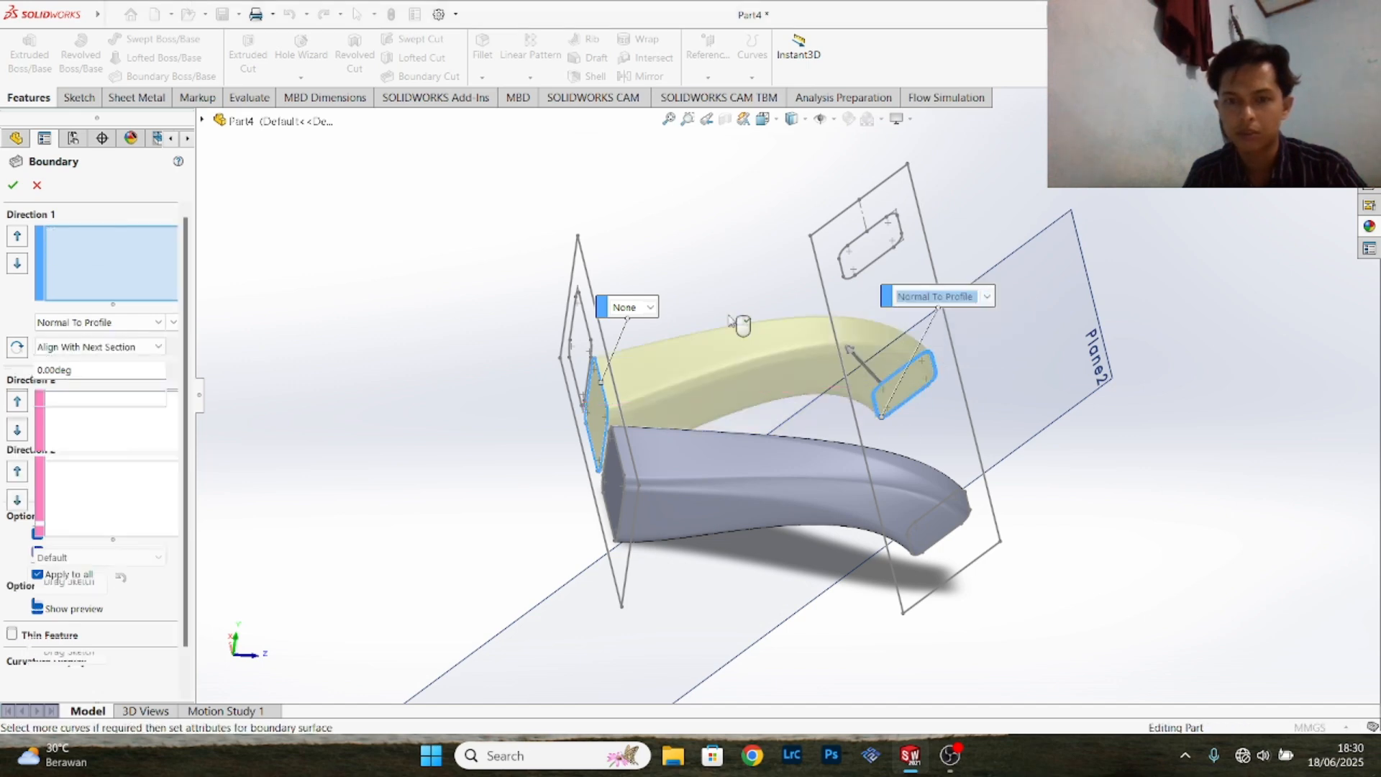
{"action": "left_click", "coordinate": [651, 308]}
{"action": "left_click", "coordinate": [659, 350]}
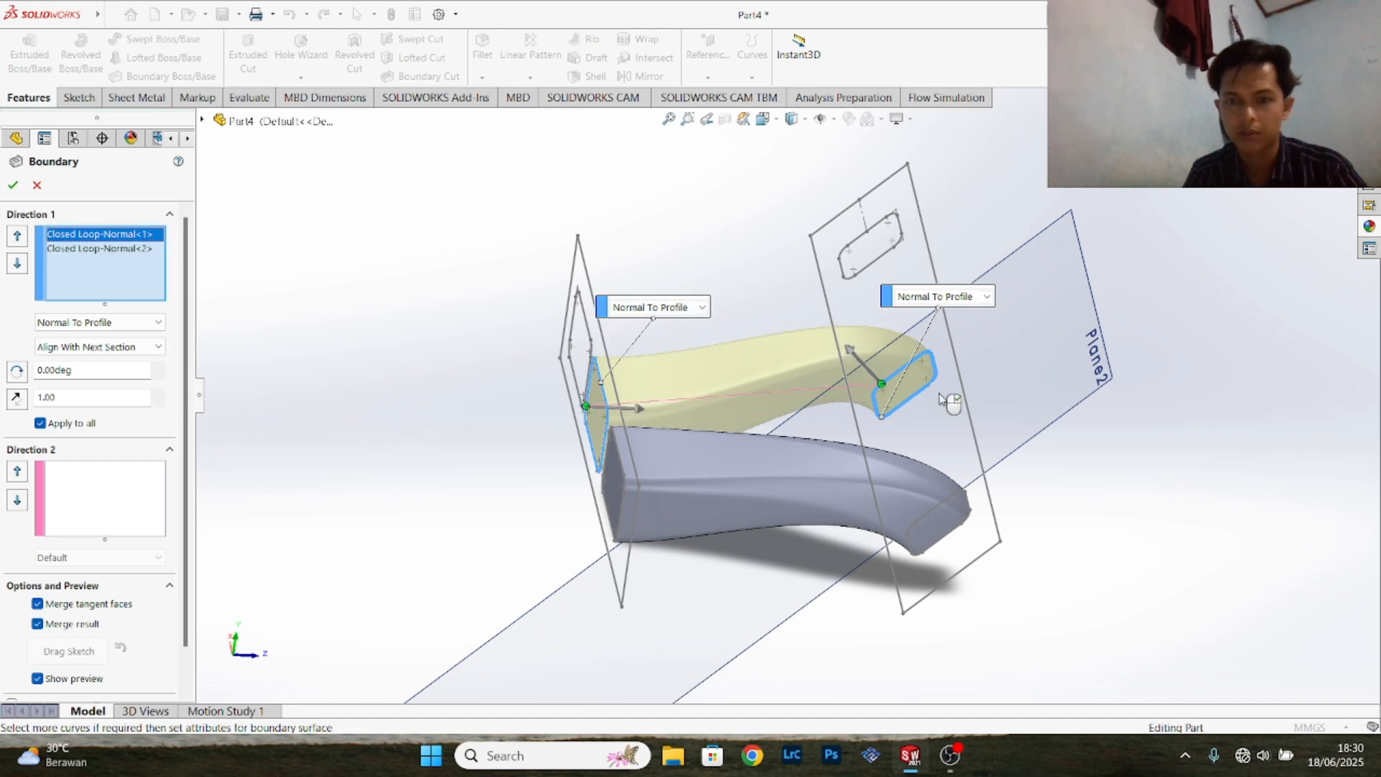
{"action": "left_click", "coordinate": [13, 185]}
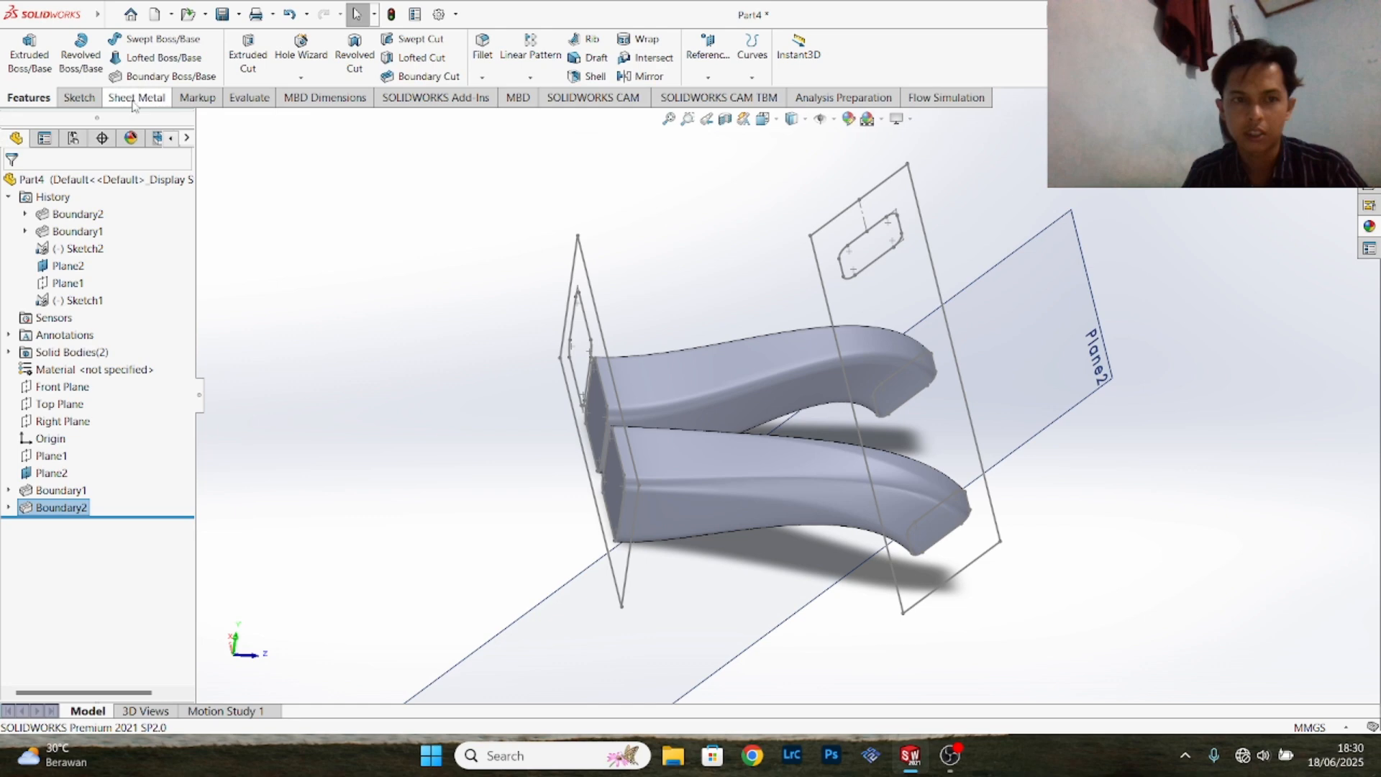
- Start a third Boundary Boss/Base with the remaining unused opening loops of the angled sketch and Front Plane sketch as Direction 1 profiles
{"action": "left_click", "coordinate": [167, 76]}
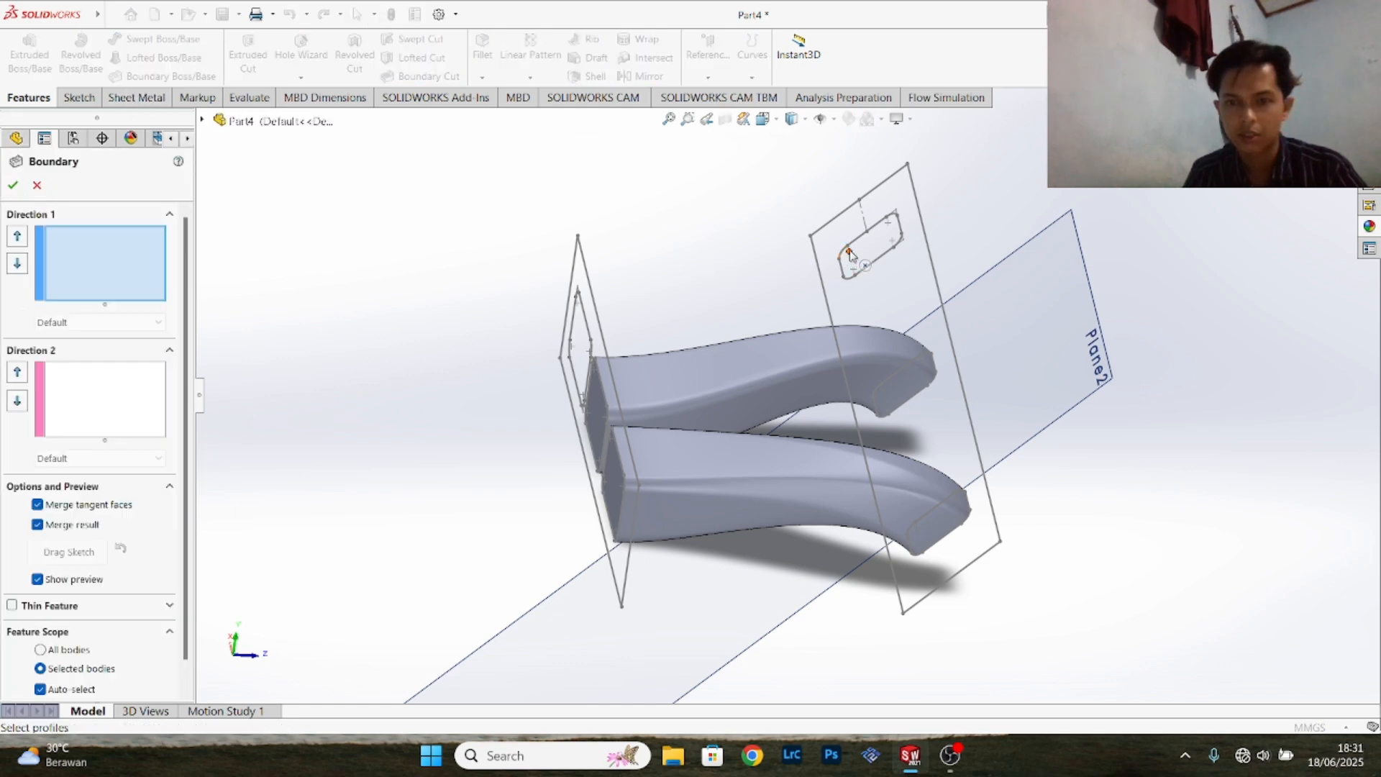
{"action": "left_click", "coordinate": [849, 253]}
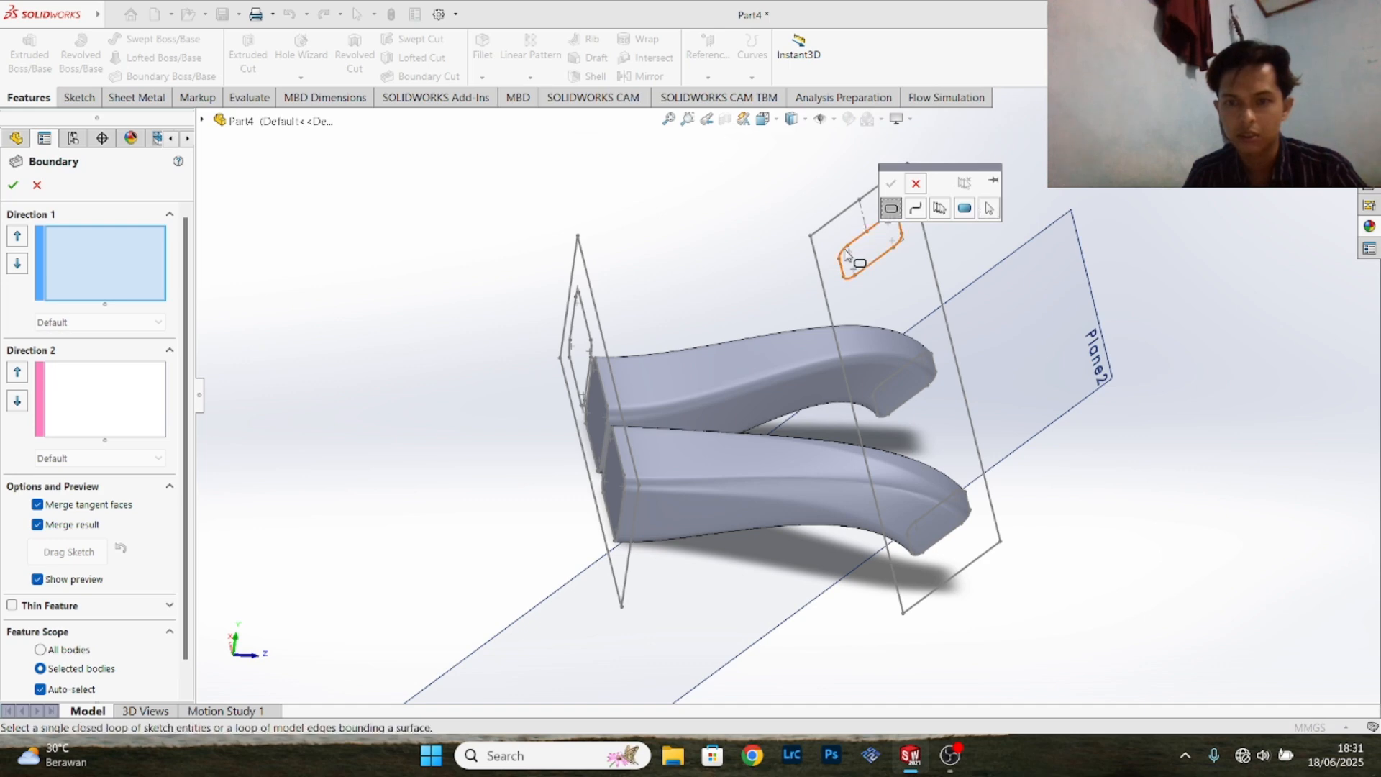
{"action": "left_click", "coordinate": [853, 258]}
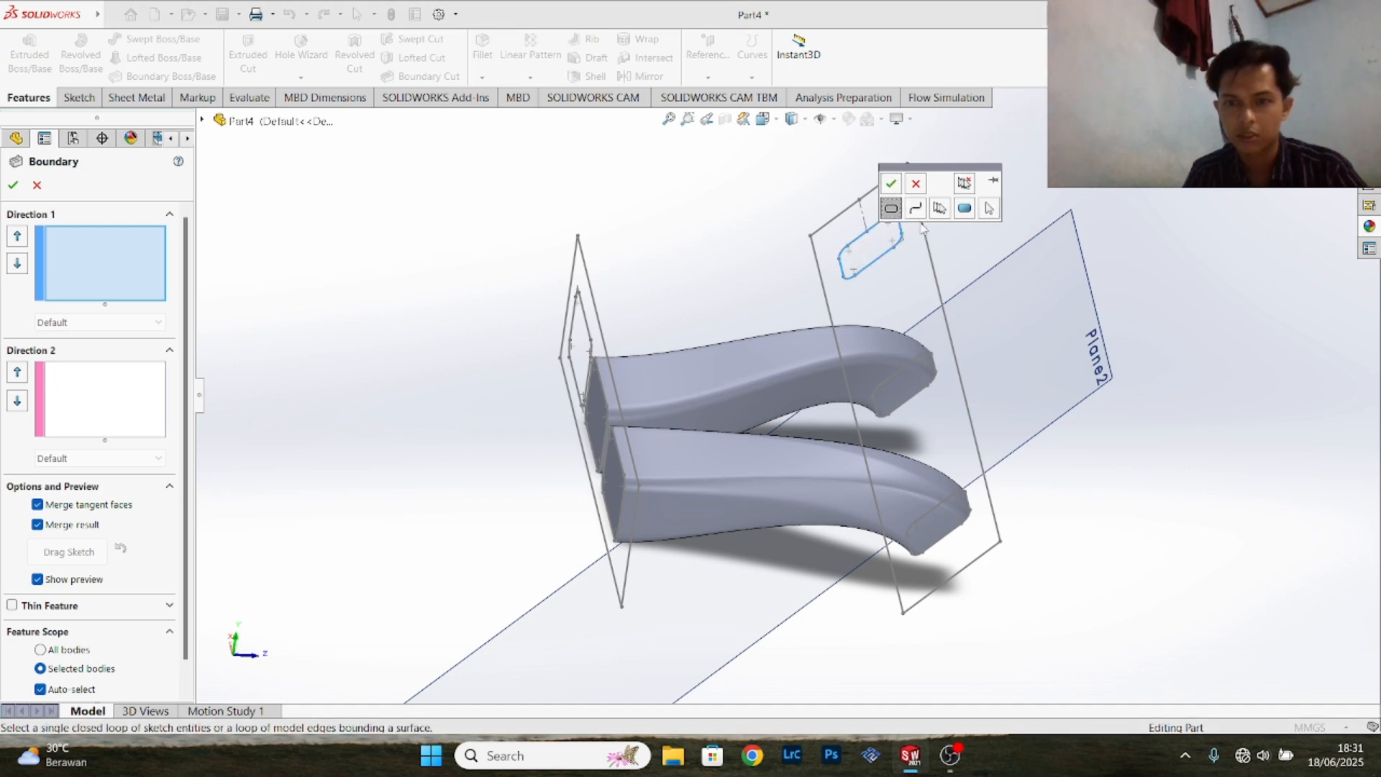
{"action": "left_click", "coordinate": [892, 185]}
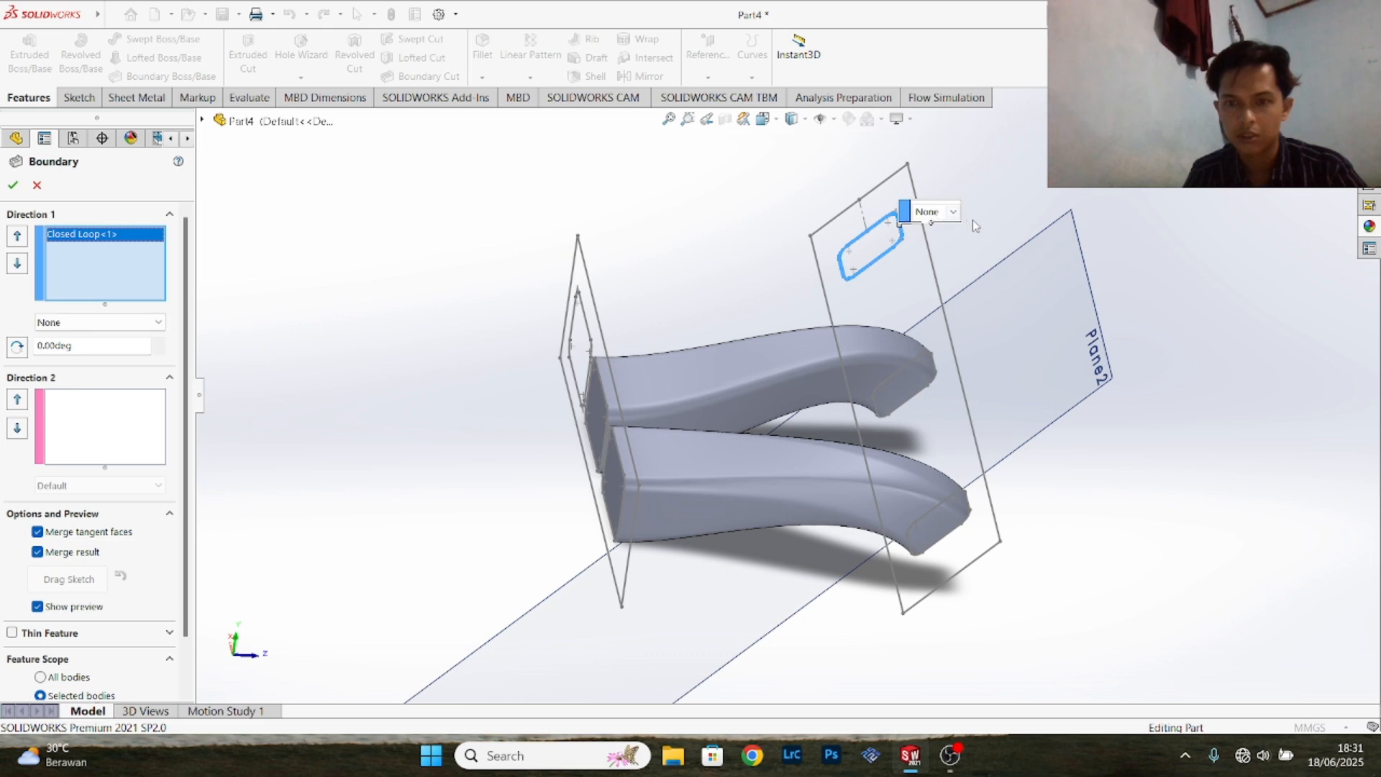
{"action": "mouse_move", "coordinate": [994, 210]}
{"action": "middle_mouse_down"}
{"action": "mouse_move", "coordinate": [906, 234]}
{"action": "mouse_move", "coordinate": [817, 316]}
{"action": "middle_mouse_up"}
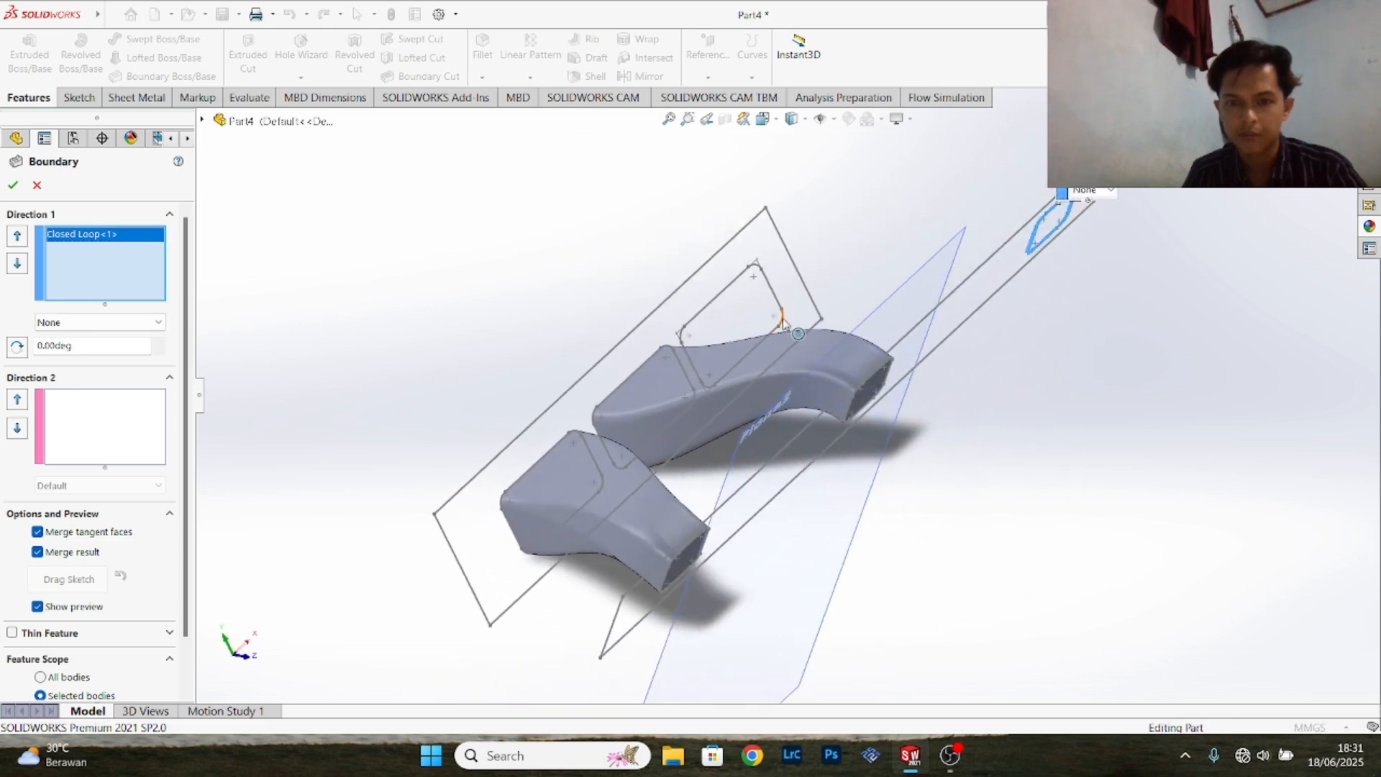
{"action": "left_click", "coordinate": [816, 277]}
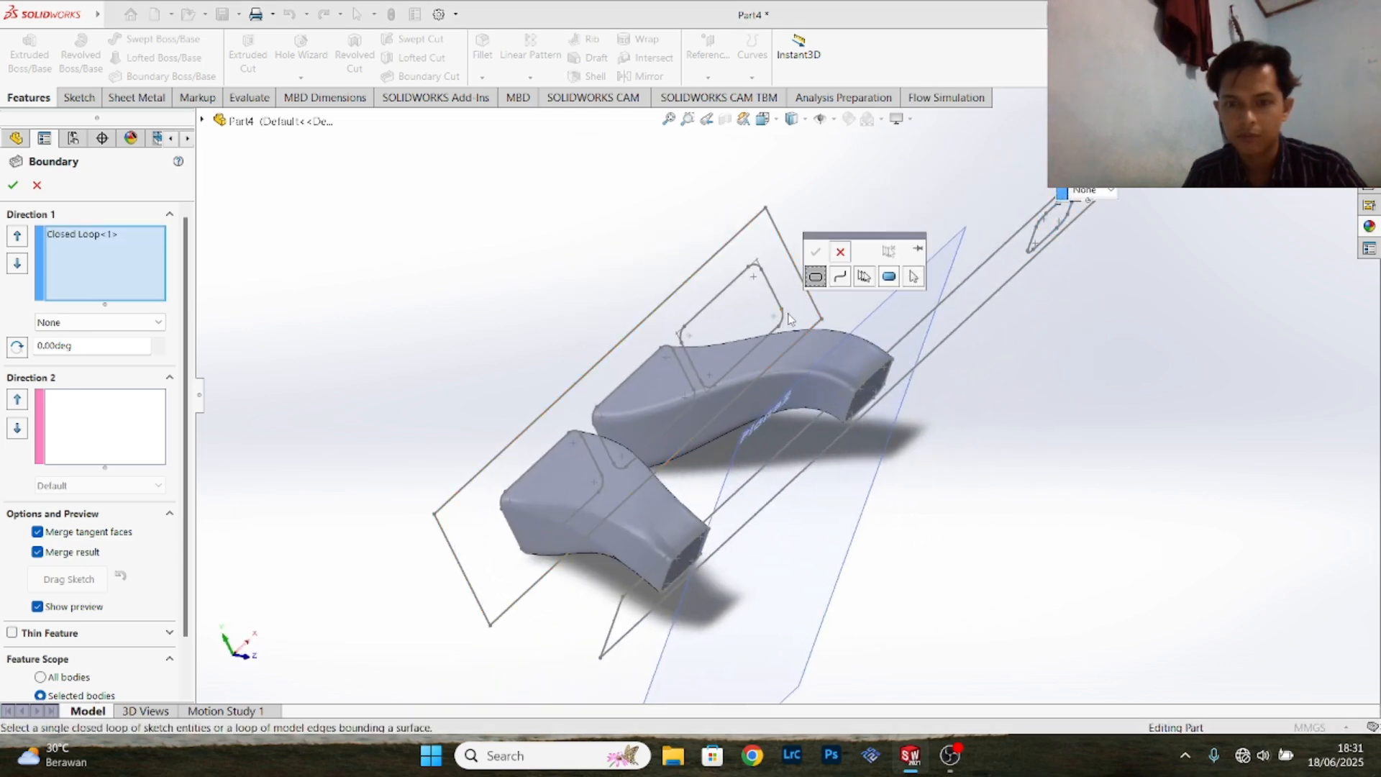
{"action": "left_click", "coordinate": [789, 320]}
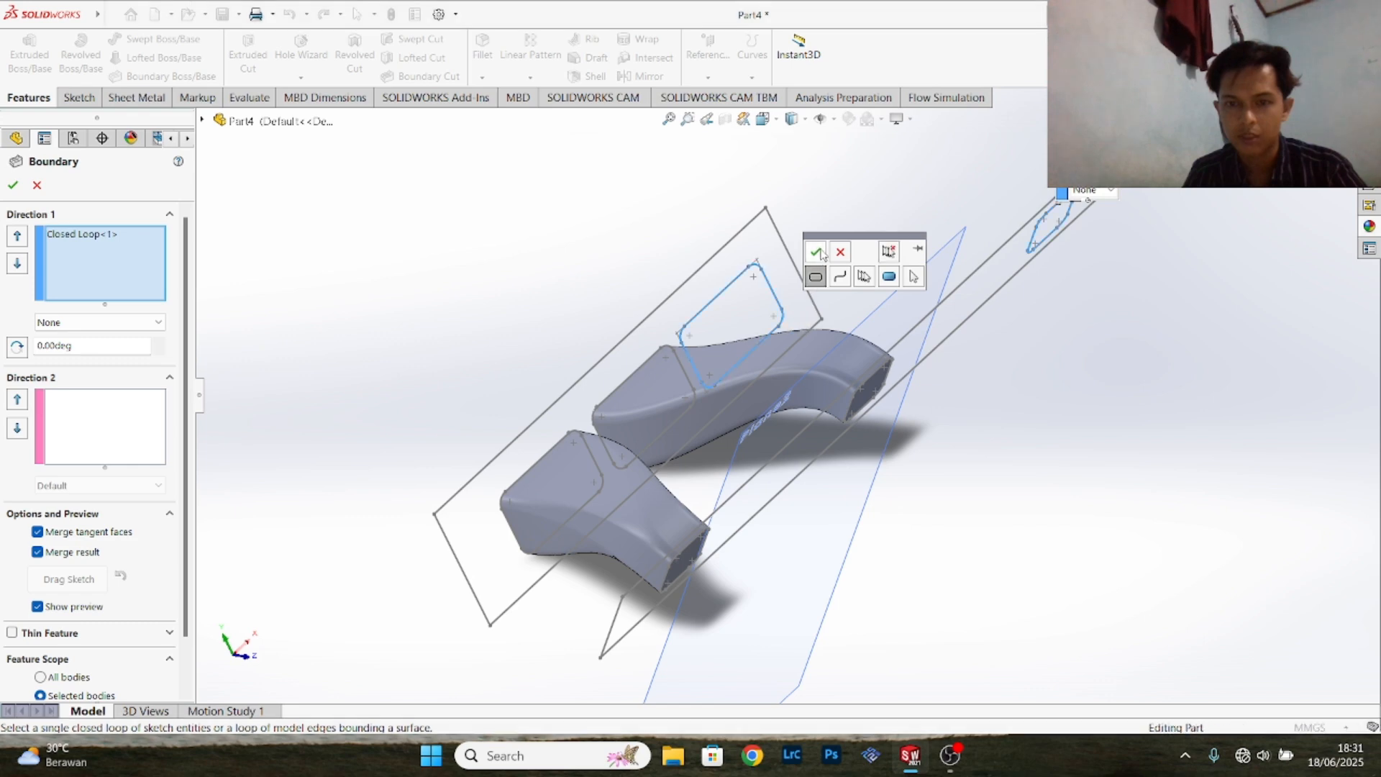
{"action": "left_click", "coordinate": [822, 254]}
- Set both profiles of the third boundary to Normal To Profile and create the last curved runner
{"action": "left_click", "coordinate": [760, 253]}
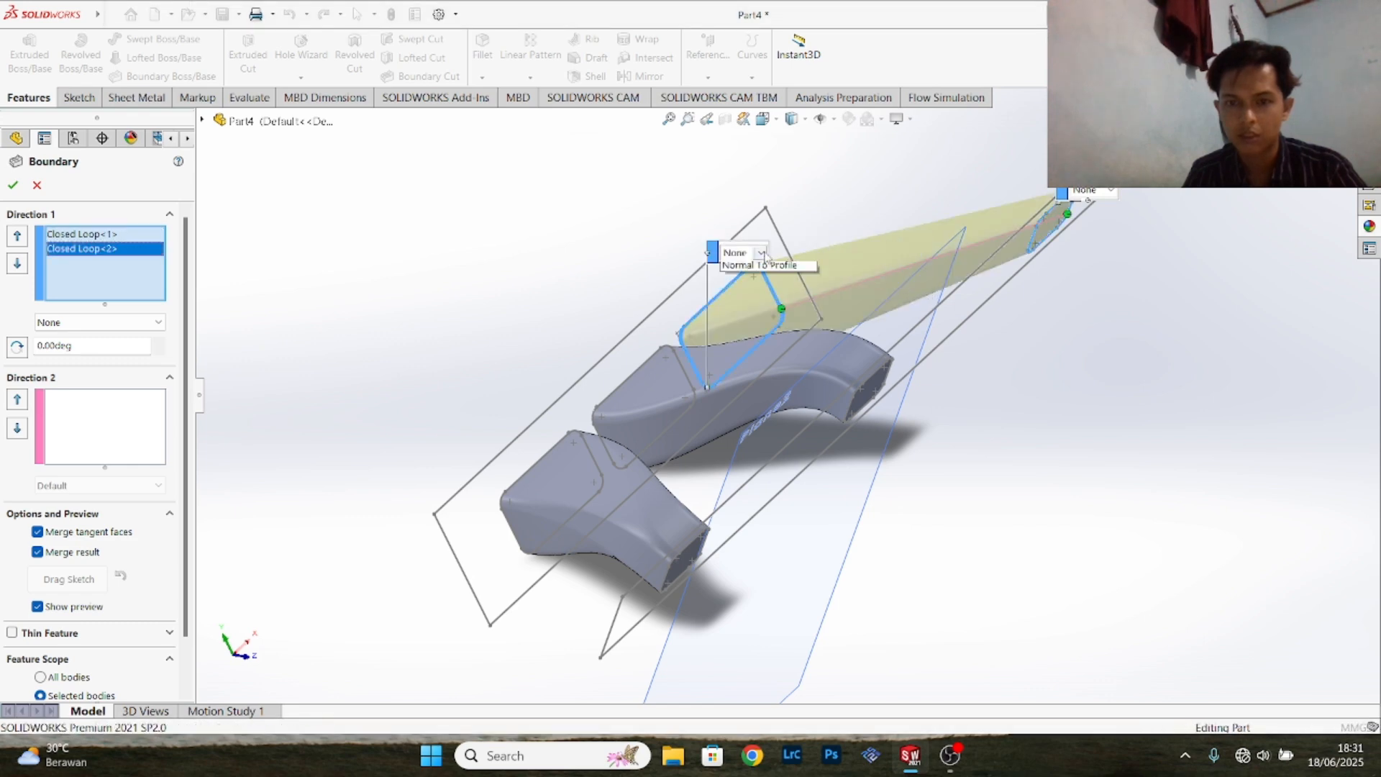
{"action": "left_click", "coordinate": [767, 294]}
{"action": "left_click", "coordinate": [1090, 191]}
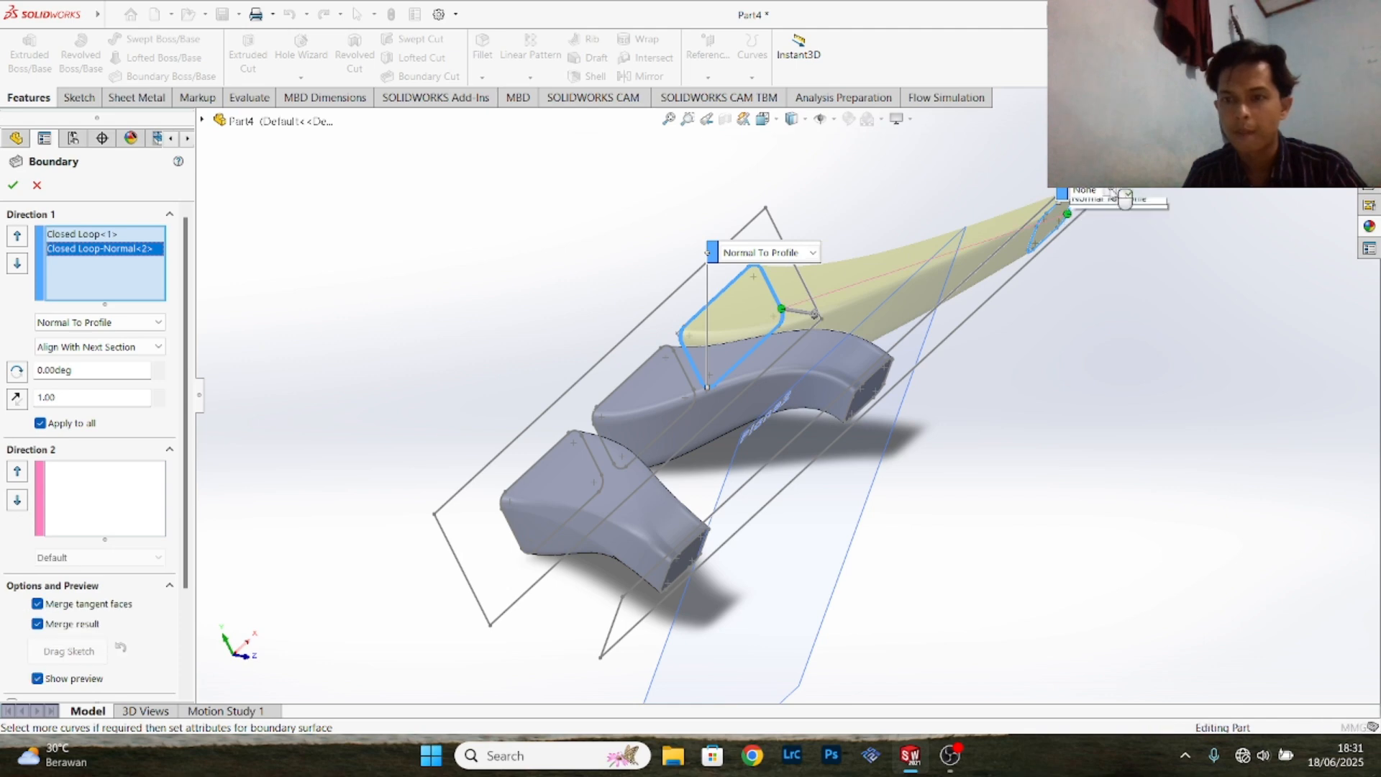
{"action": "left_click", "coordinate": [1098, 229]}
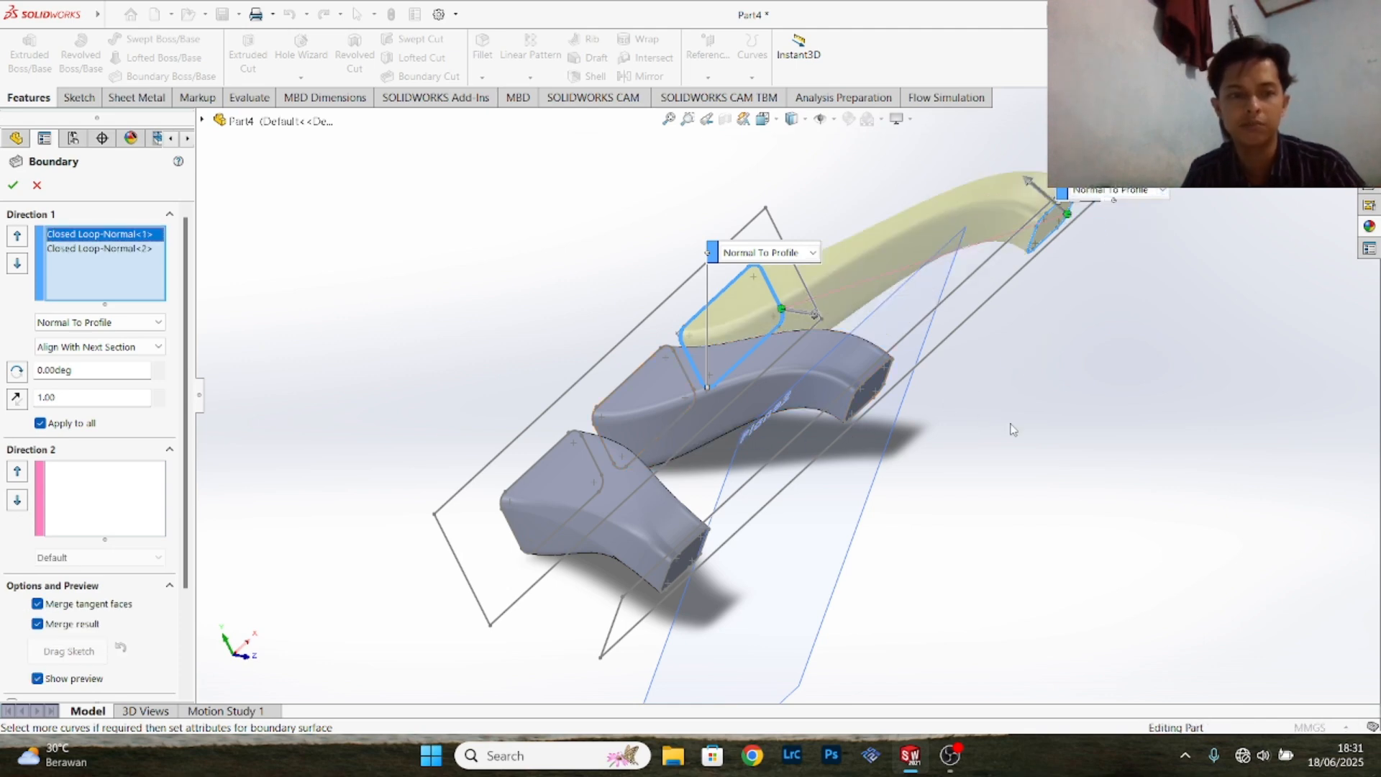
{"action": "left_click", "coordinate": [12, 185]}
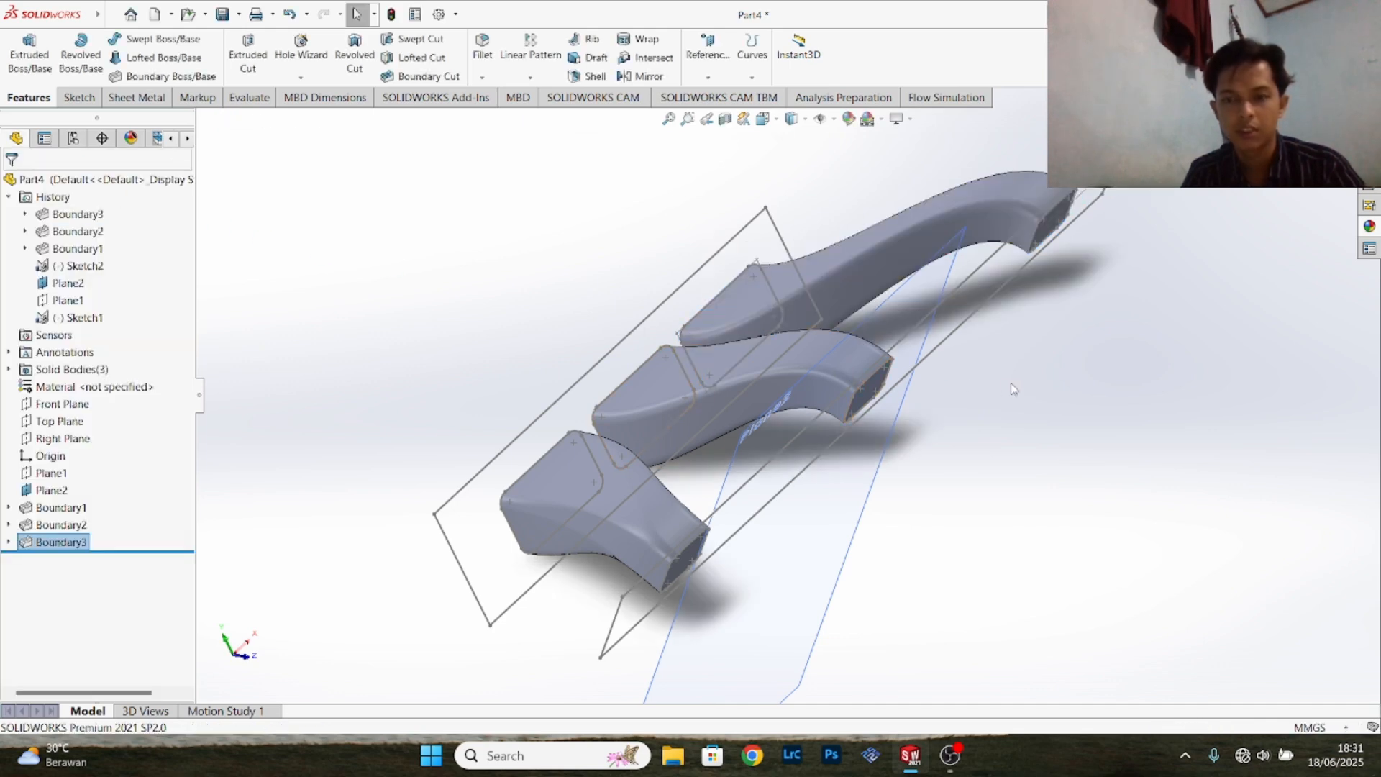
- Start a Shell feature for the runners and set its wall thickness to 6.35 mm
{"action": "middle_click_drag", "start_coordinate": [1034, 322], "coordinate": [879, 481]}
{"action": "middle_click_drag", "start_coordinate": [1021, 416], "coordinate": [864, 478]}
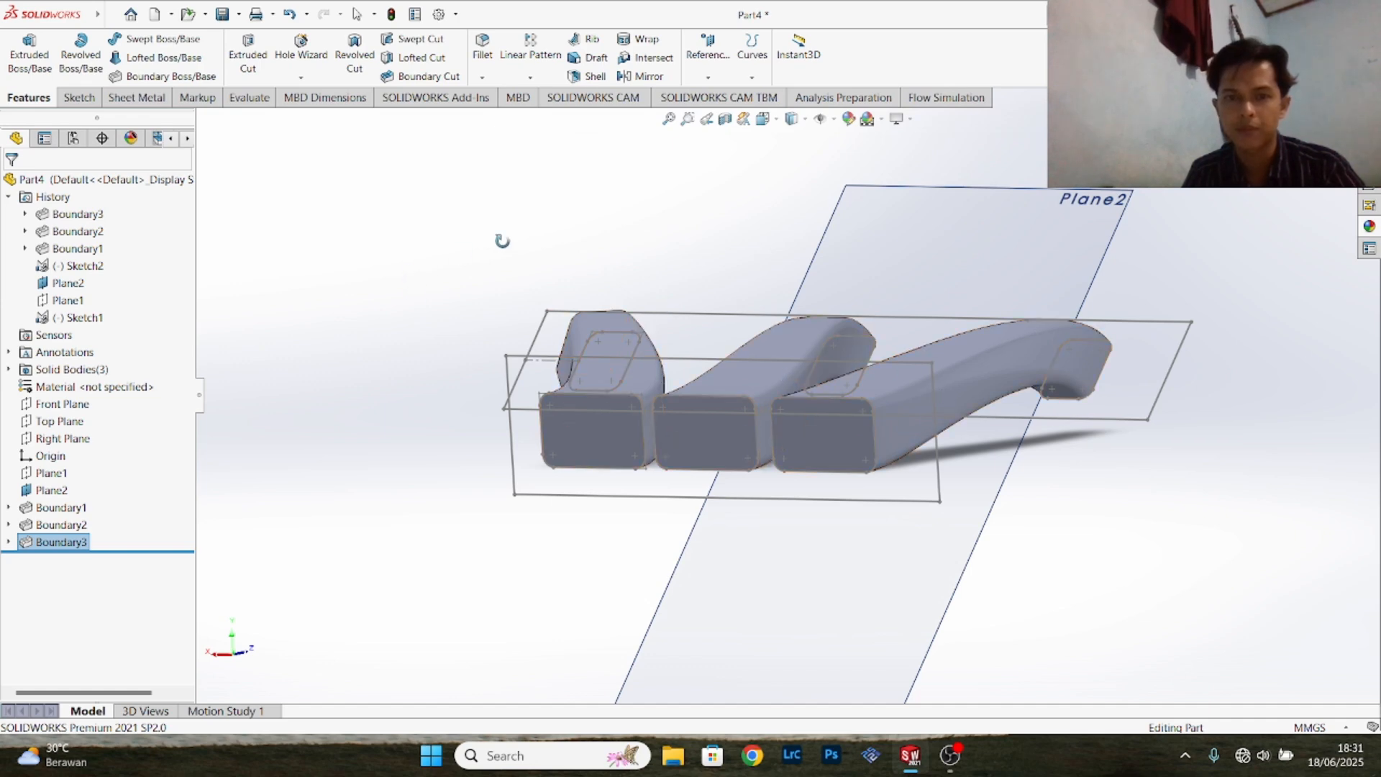
{"action": "left_click", "coordinate": [595, 75]}
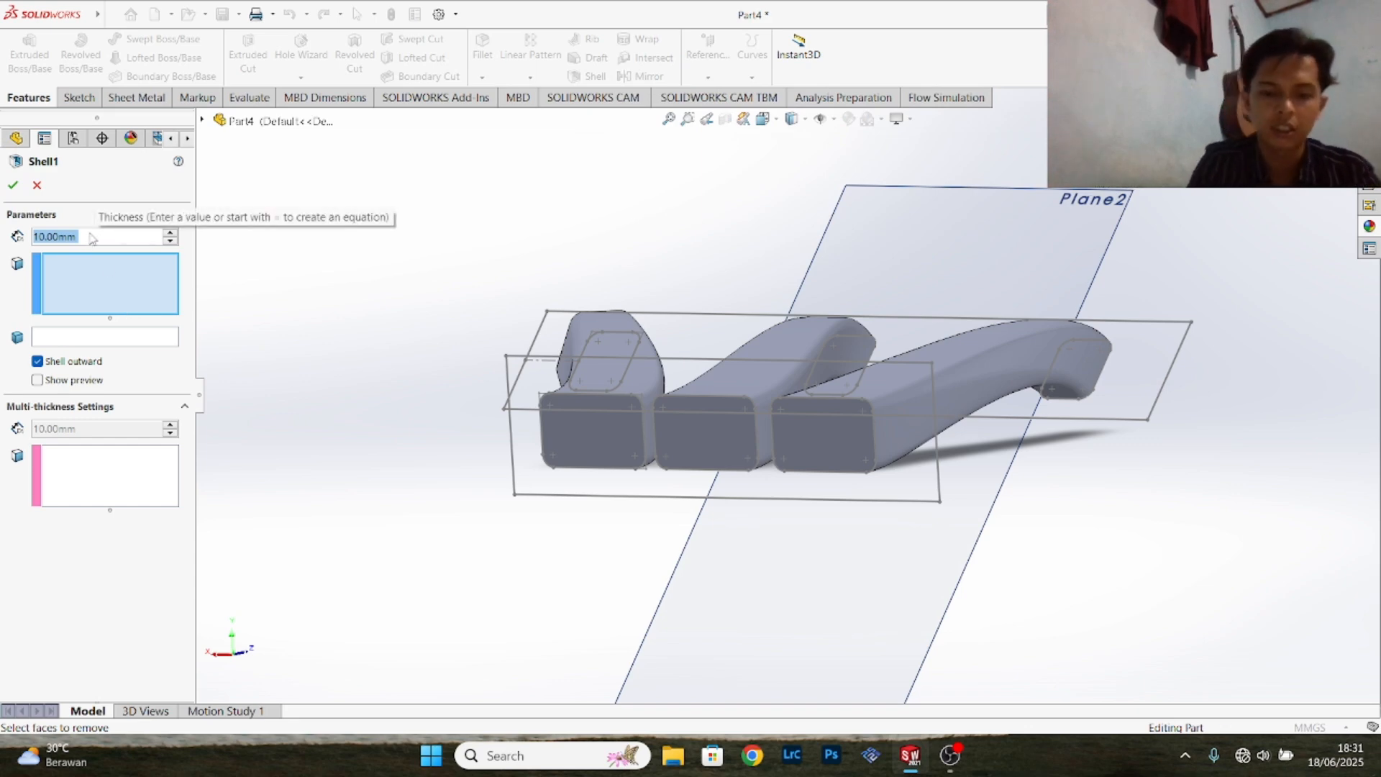
{"action": "type", "text": "6.35"}
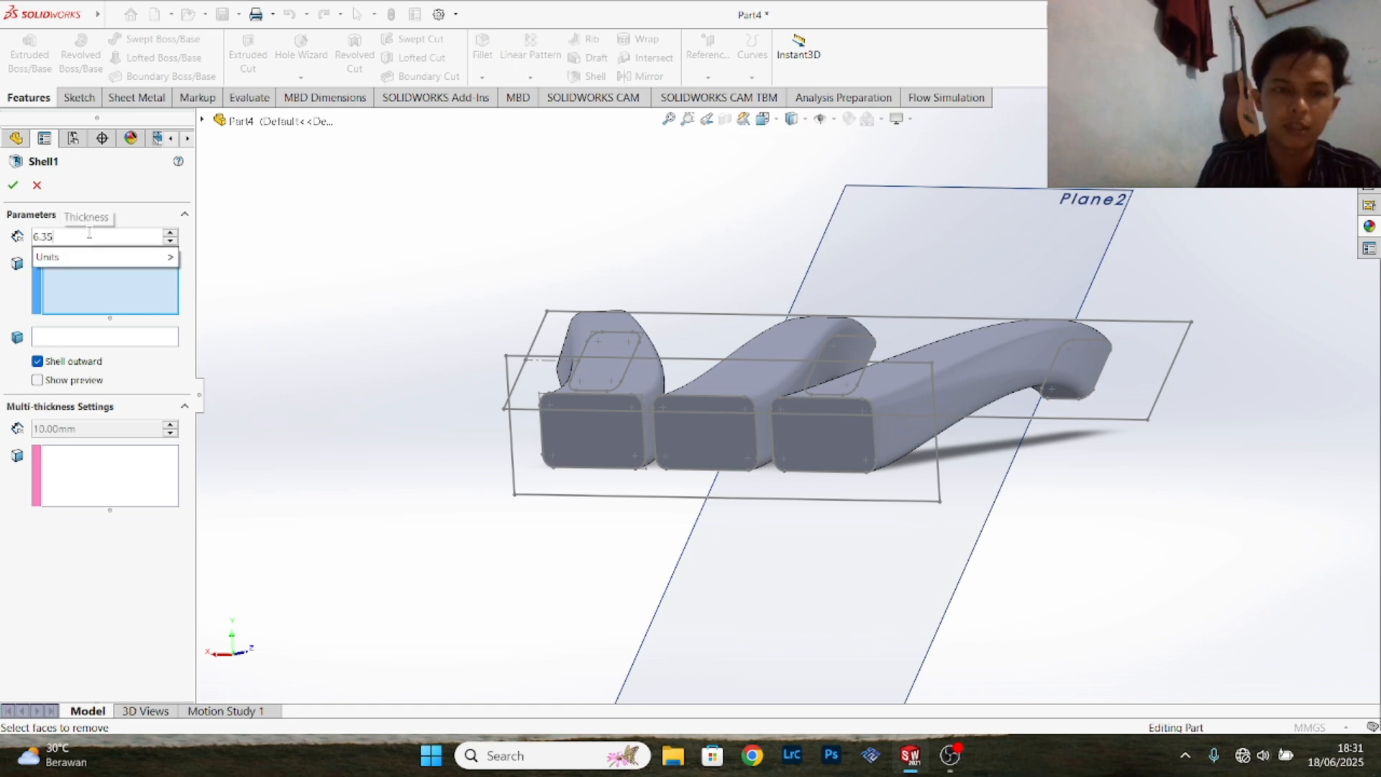
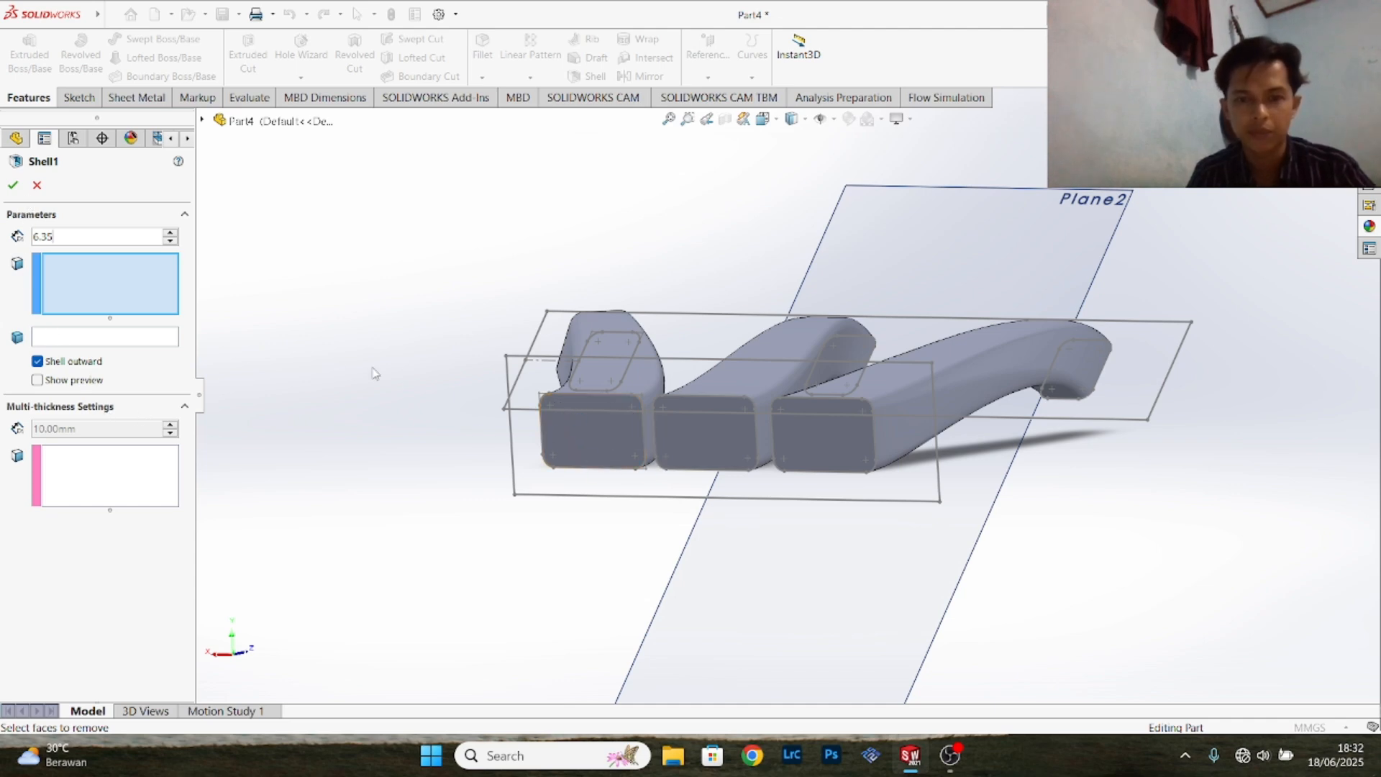
- Pick both end faces of the first outer runner as faces to remove and create its outward shell
{"action": "left_click", "coordinate": [843, 425]}
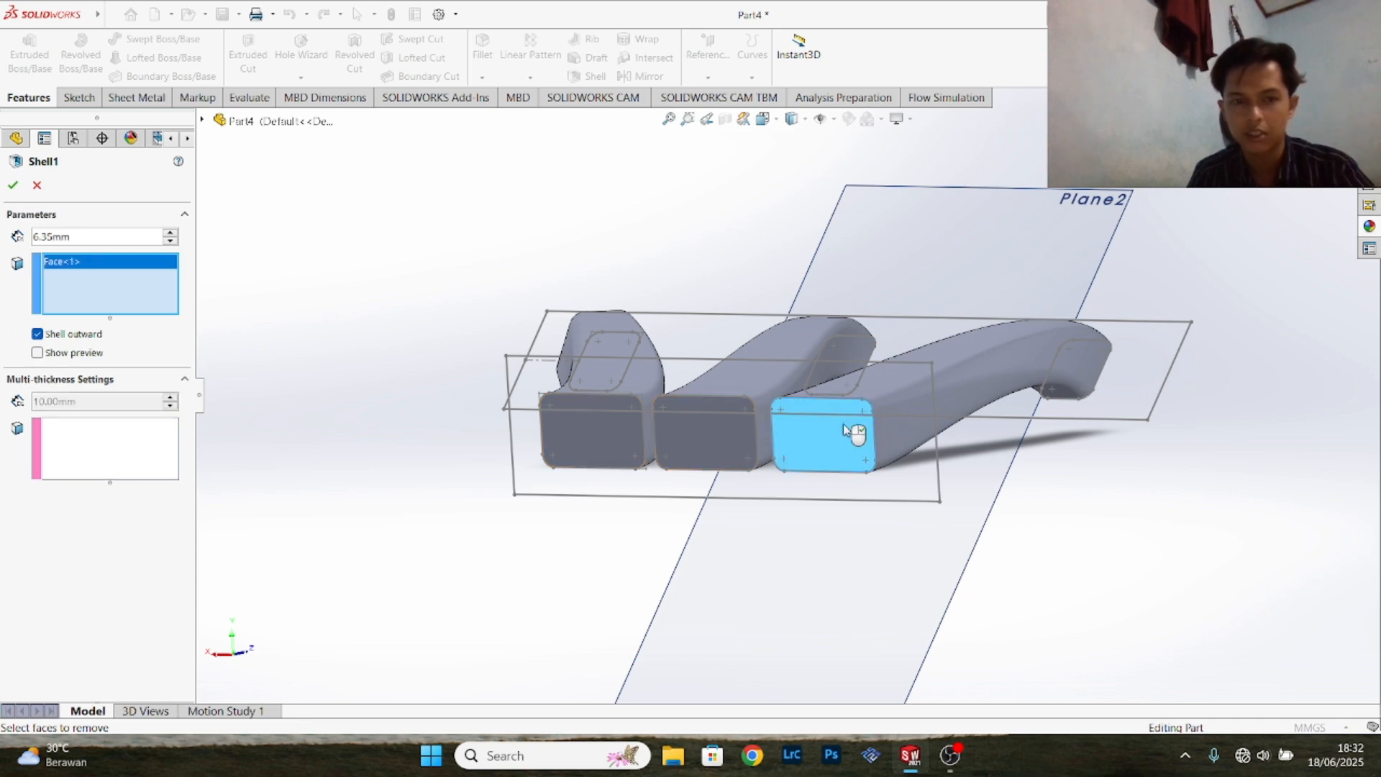
{"action": "middle_click_drag", "start_coordinate": [1251, 365], "coordinate": [738, 452]}
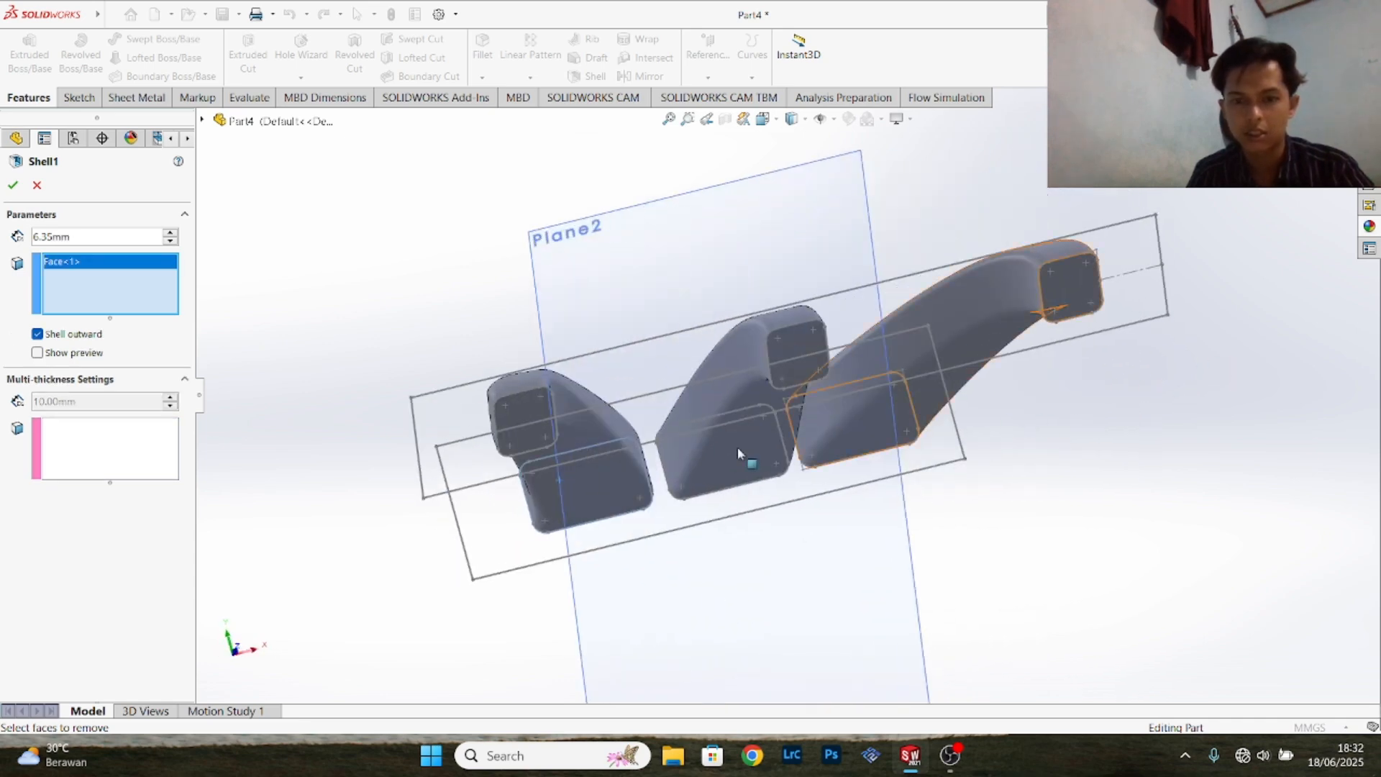
{"action": "left_click", "coordinate": [536, 430]}
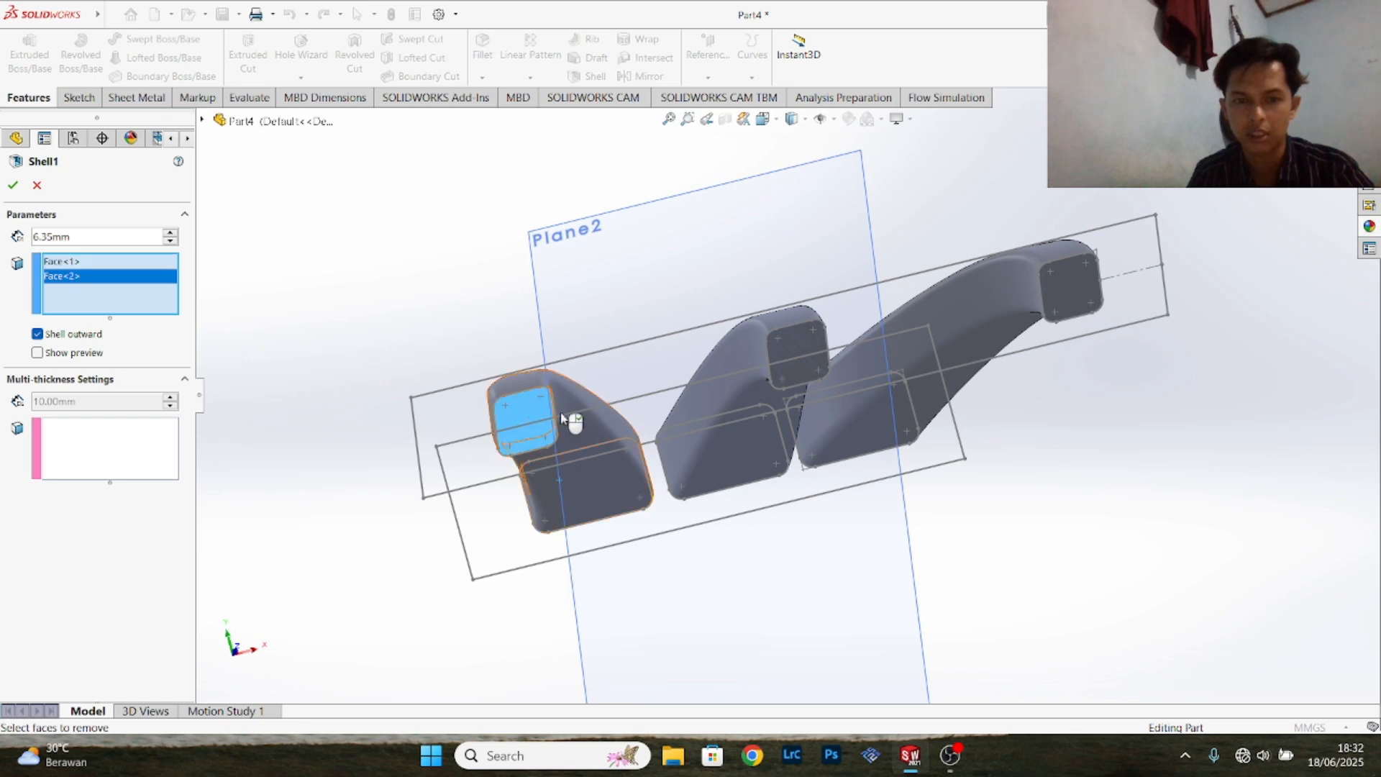
{"action": "left_click", "coordinate": [12, 185]}
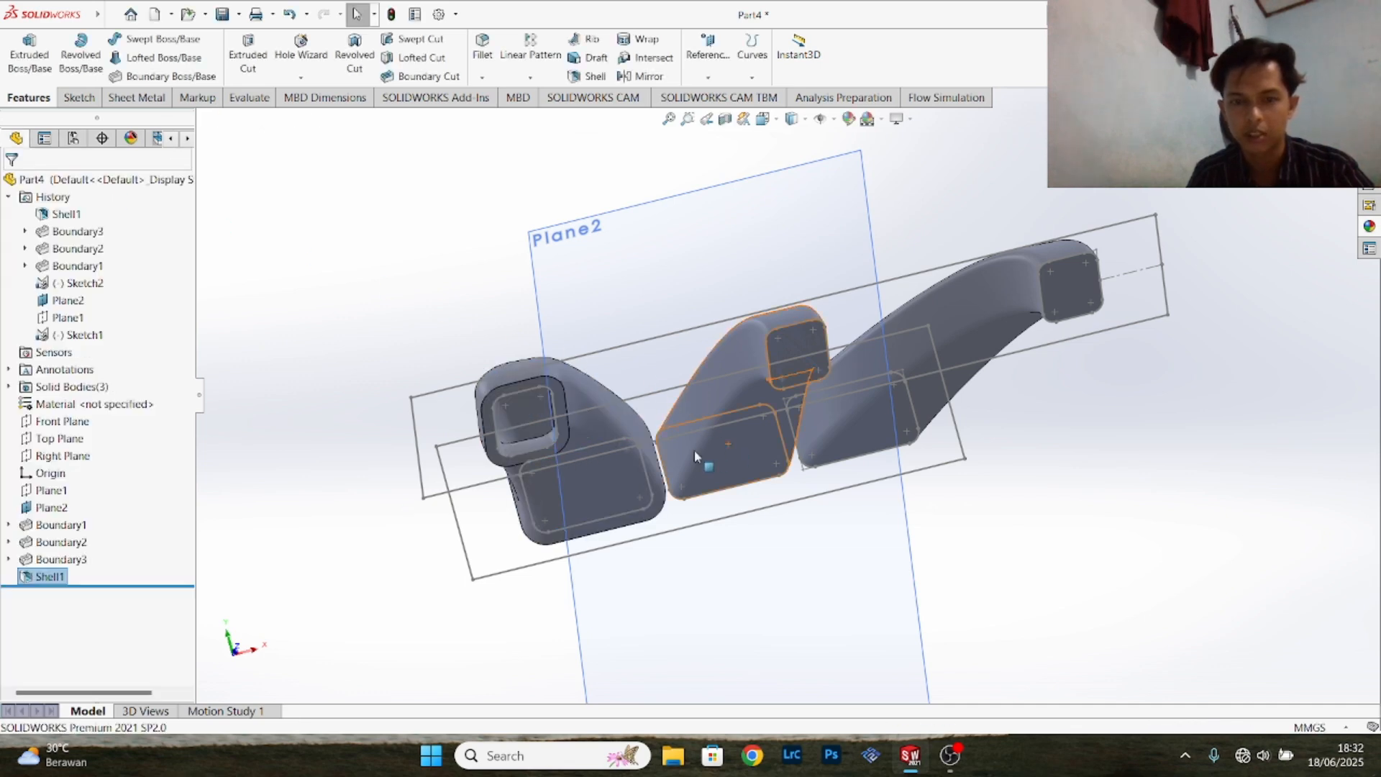
- Shell the middle runner outward with a 6.35 mm wall, removing both of its end faces
{"action": "middle_click_drag", "start_coordinate": [987, 518], "coordinate": [1002, 451]}
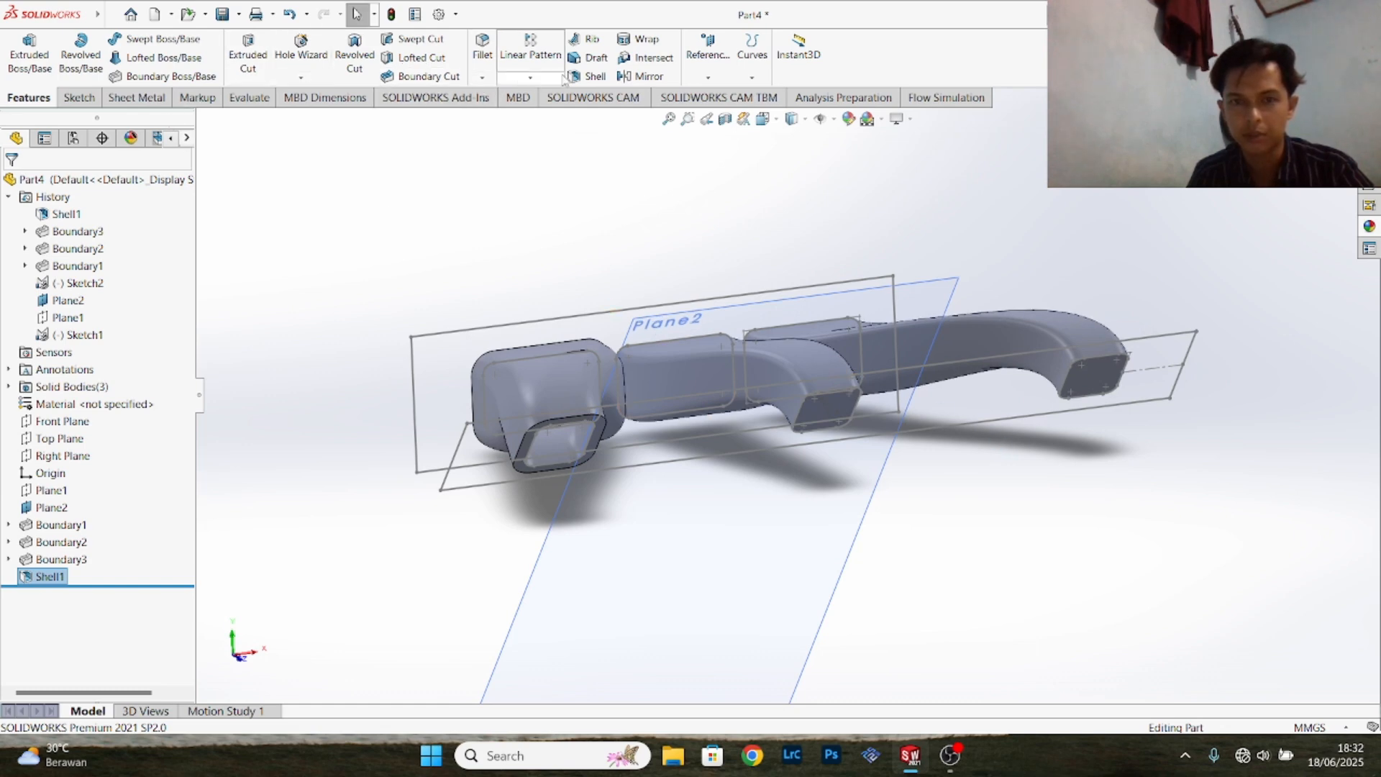
{"action": "left_click", "coordinate": [589, 76]}
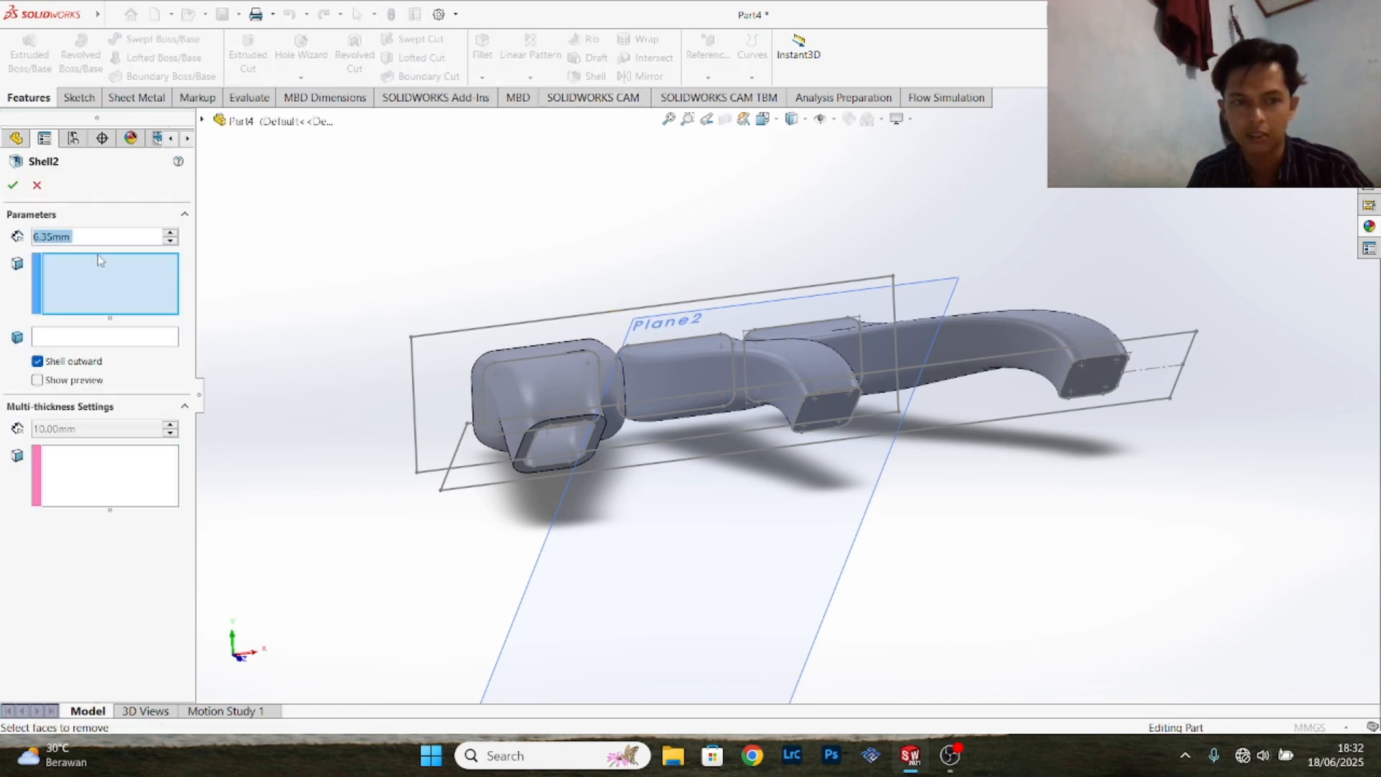
{"action": "left_click", "coordinate": [833, 409]}
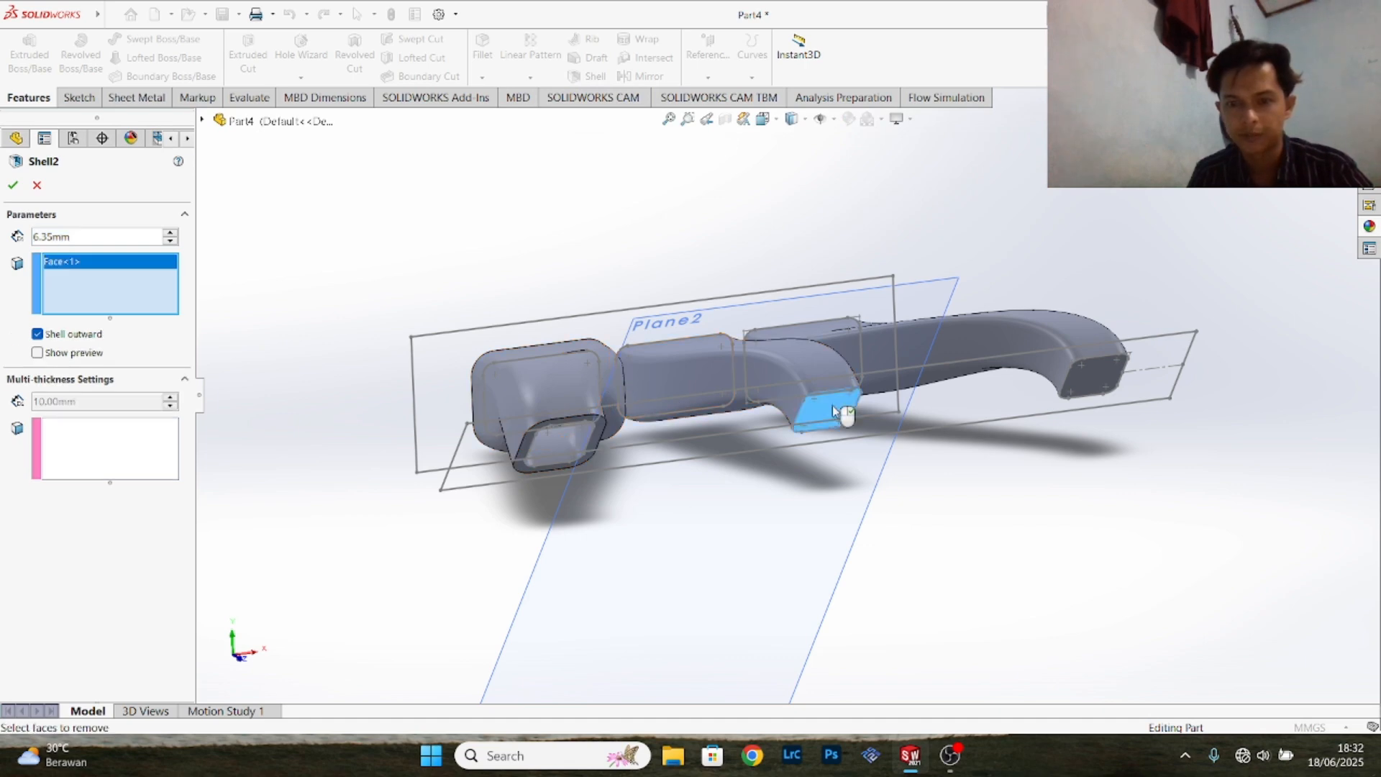
{"action": "middle_click_drag", "start_coordinate": [953, 465], "coordinate": [756, 437]}
{"action": "left_click", "coordinate": [731, 386]}
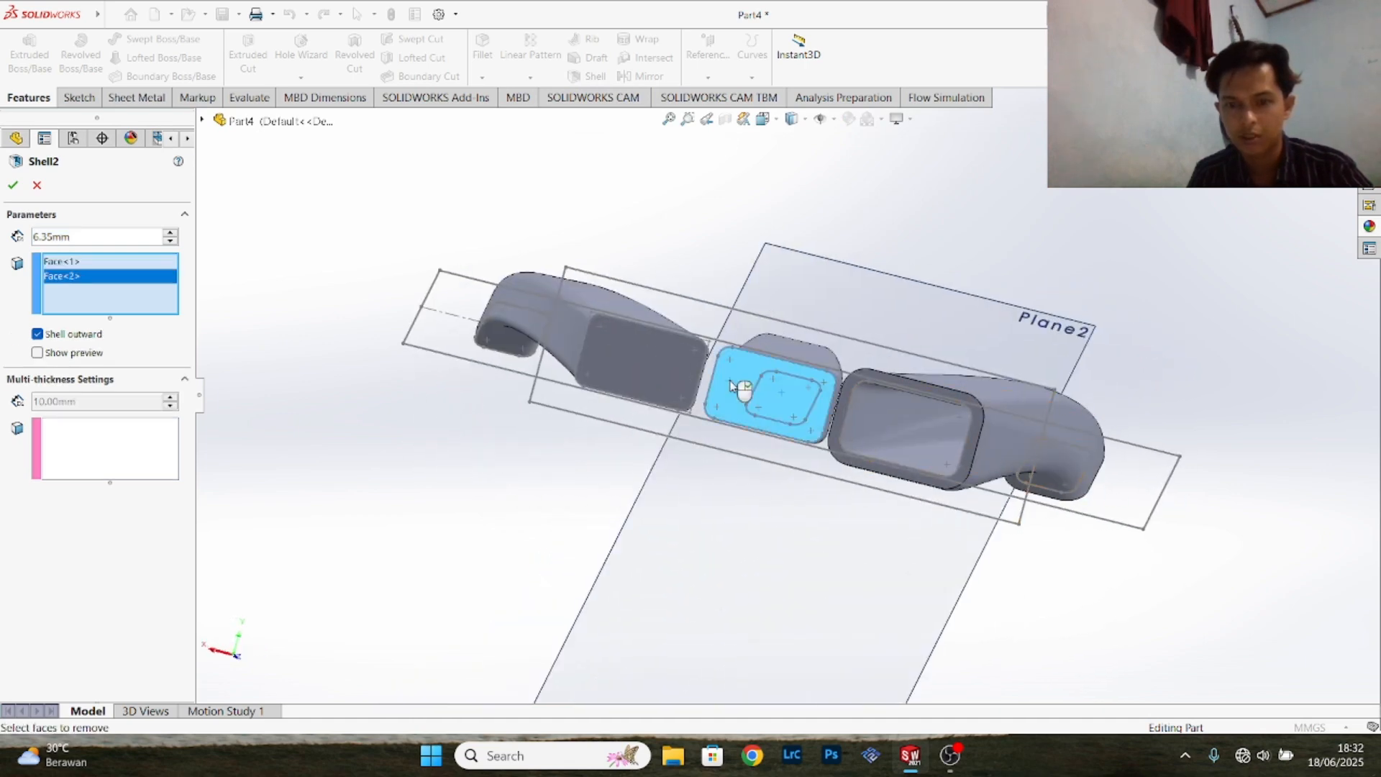
{"action": "left_click", "coordinate": [10, 185]}
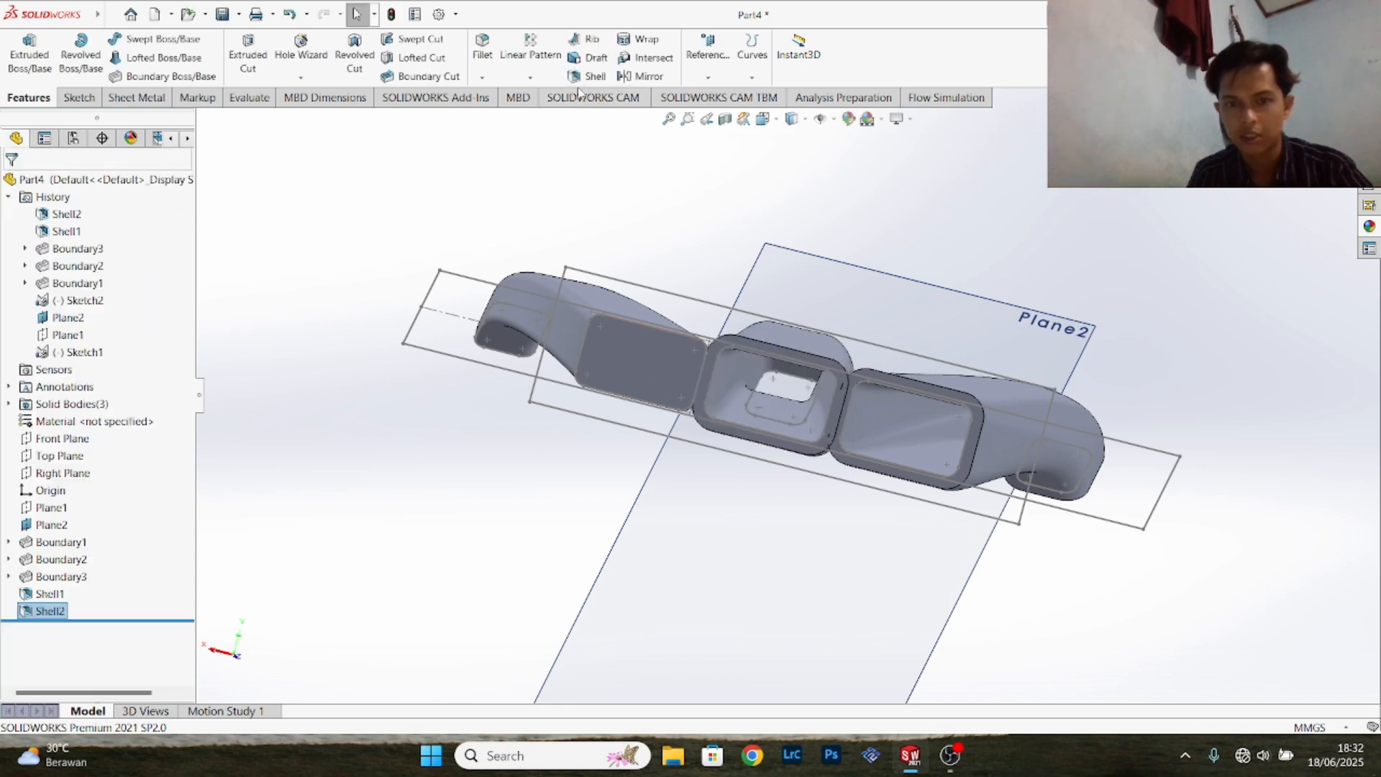
- Shell the remaining outer runner outward with a 6.35 mm wall, opening it at both end faces
{"action": "left_click", "coordinate": [591, 76]}
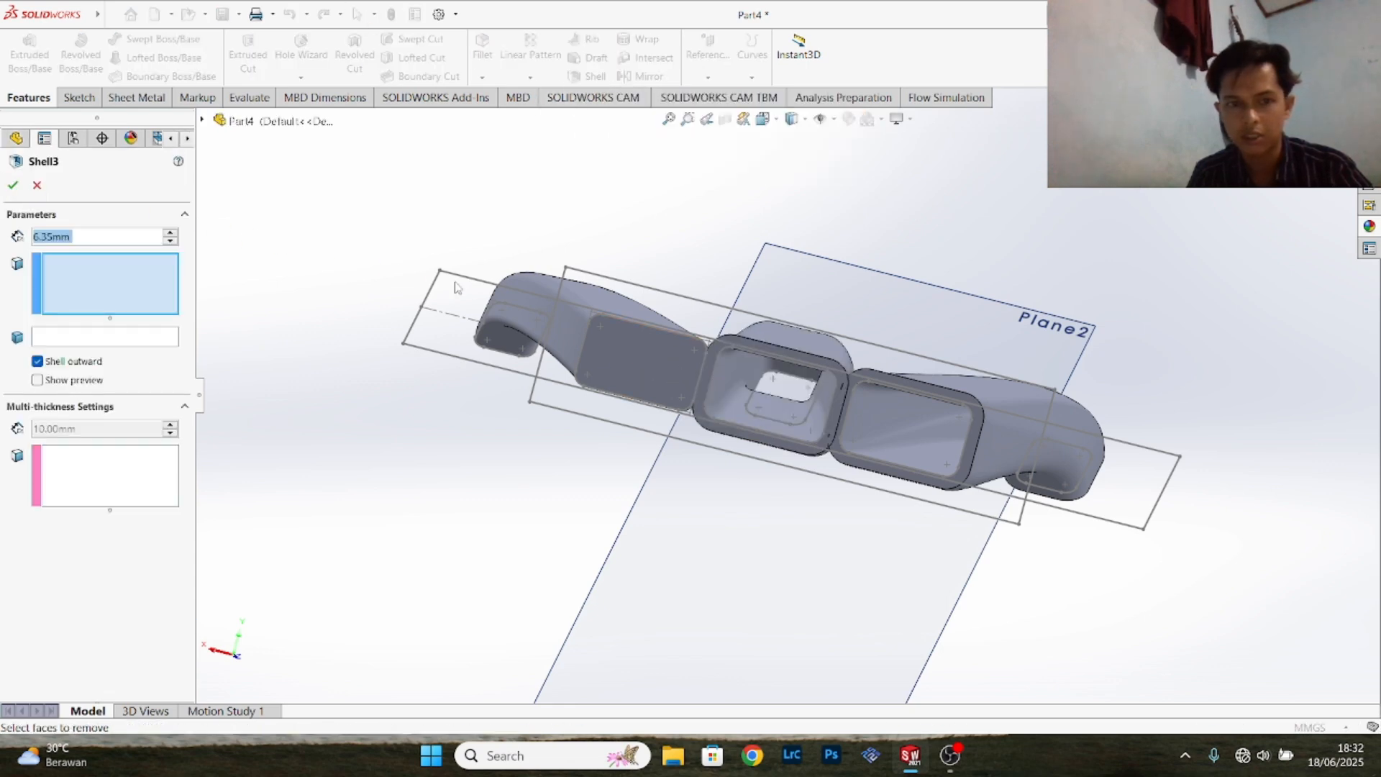
{"action": "left_click", "coordinate": [624, 358]}
{"action": "middle_click_drag", "start_coordinate": [617, 201], "coordinate": [863, 357]}
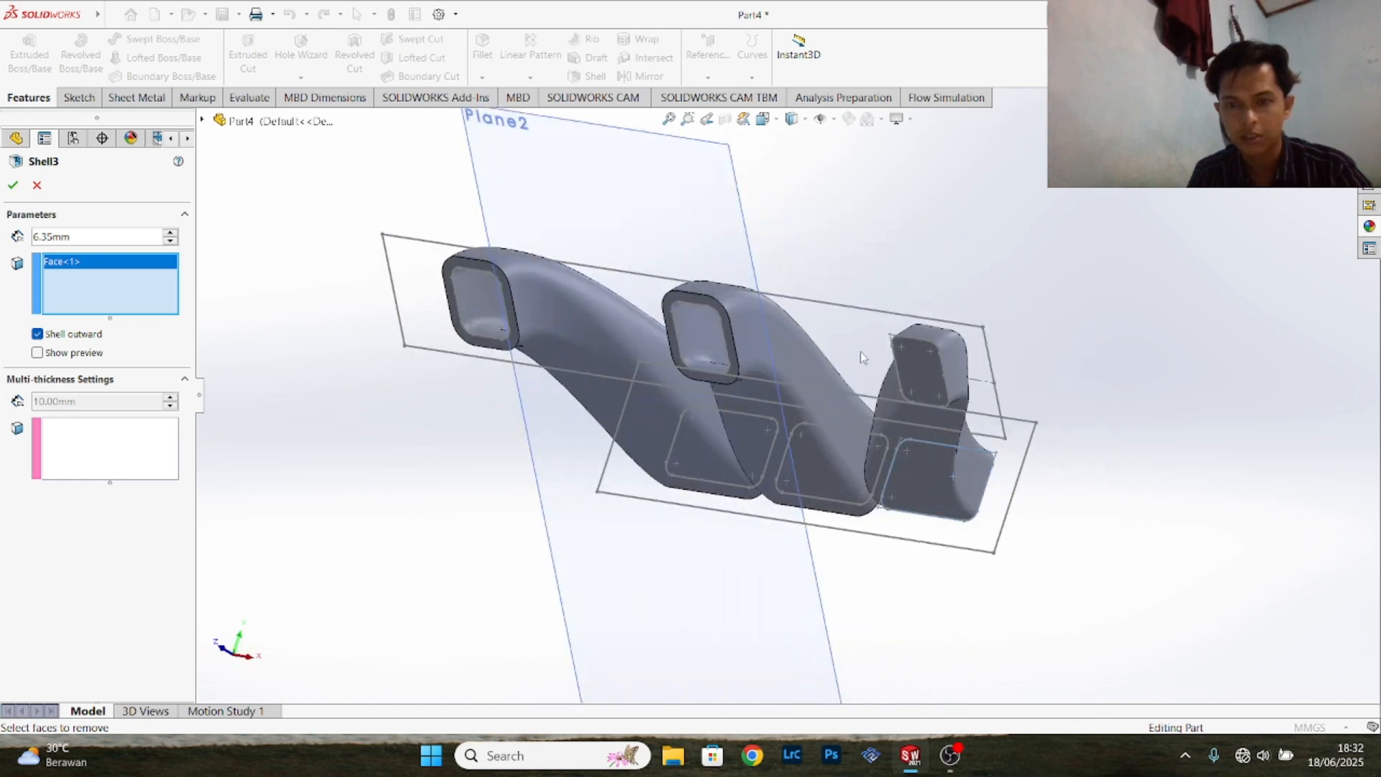
{"action": "left_click", "coordinate": [914, 363]}
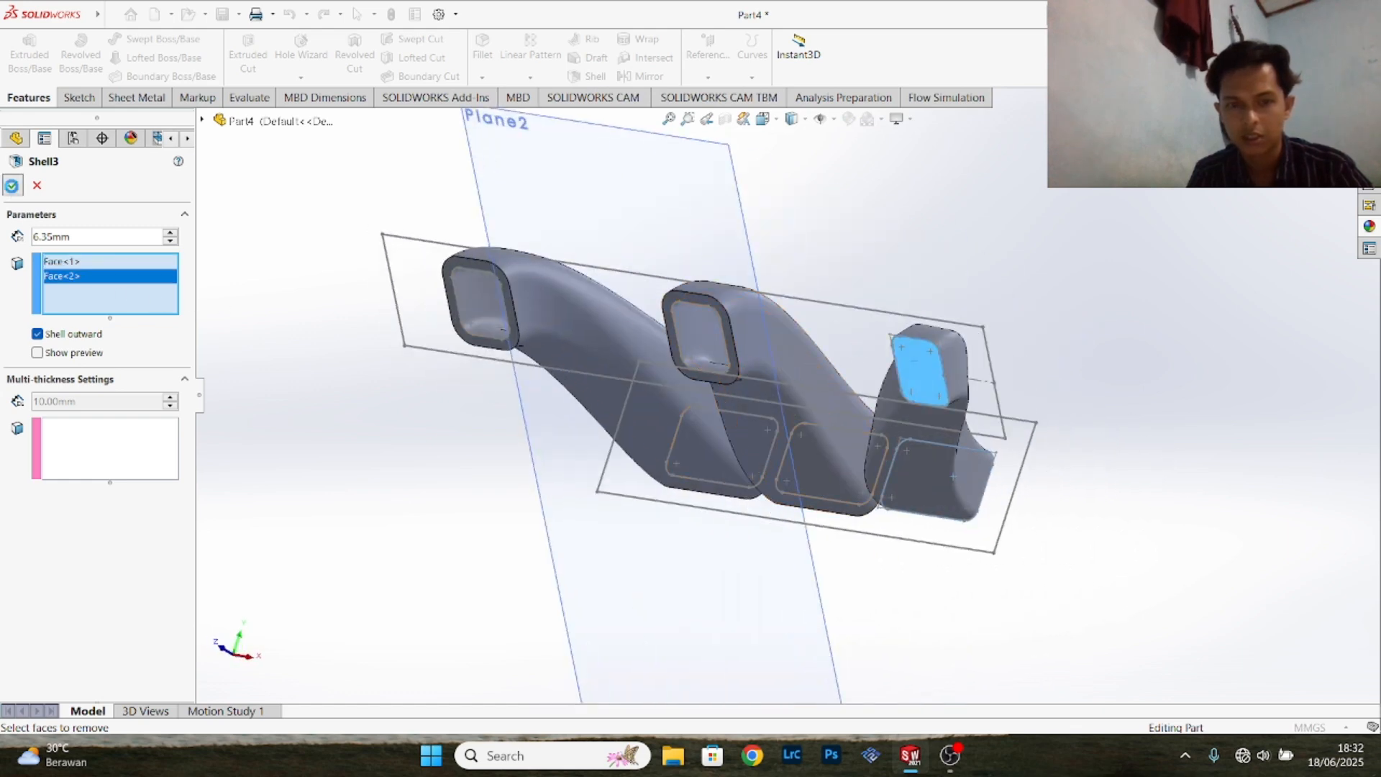
{"action": "left_click", "coordinate": [12, 186]}
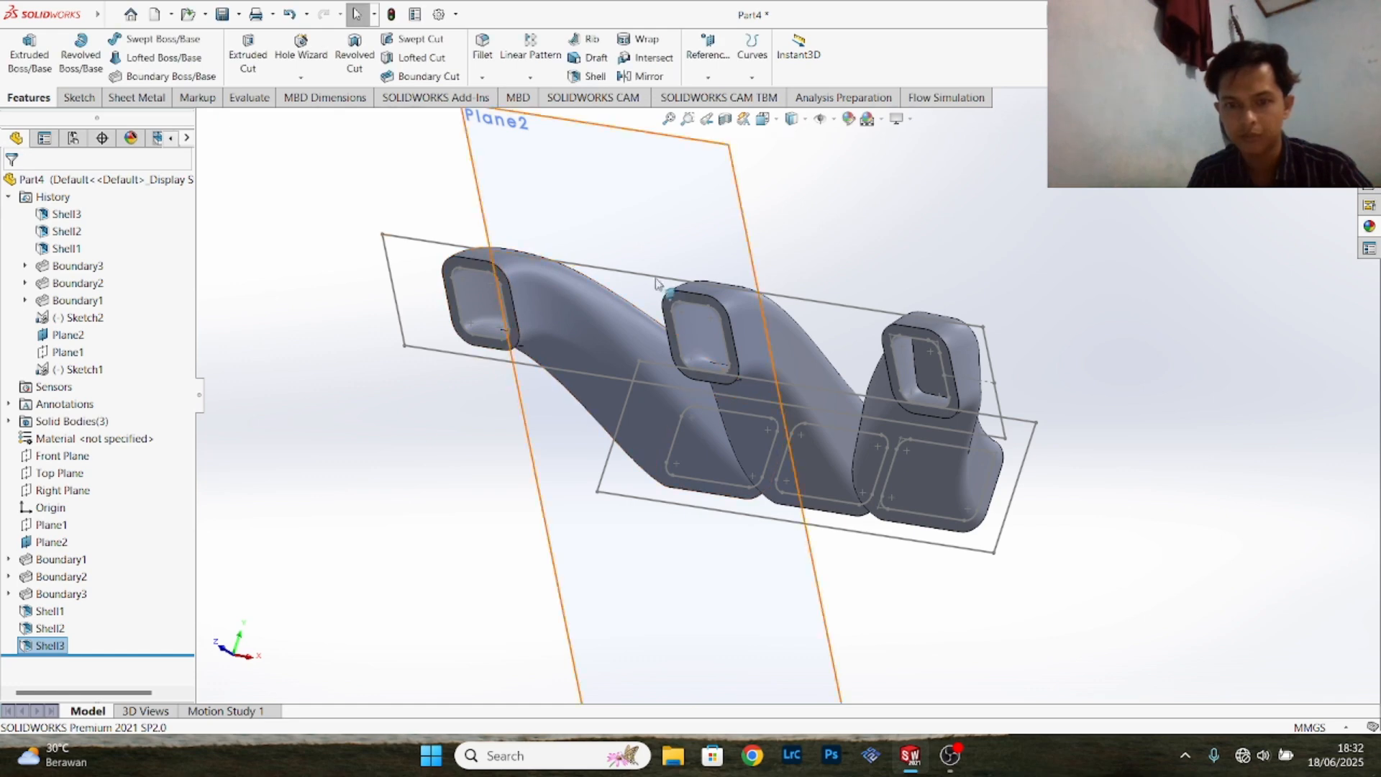
- Hide the angled reference plane Plane2
{"action": "middle_click_drag", "start_coordinate": [656, 282], "coordinate": [897, 325]}
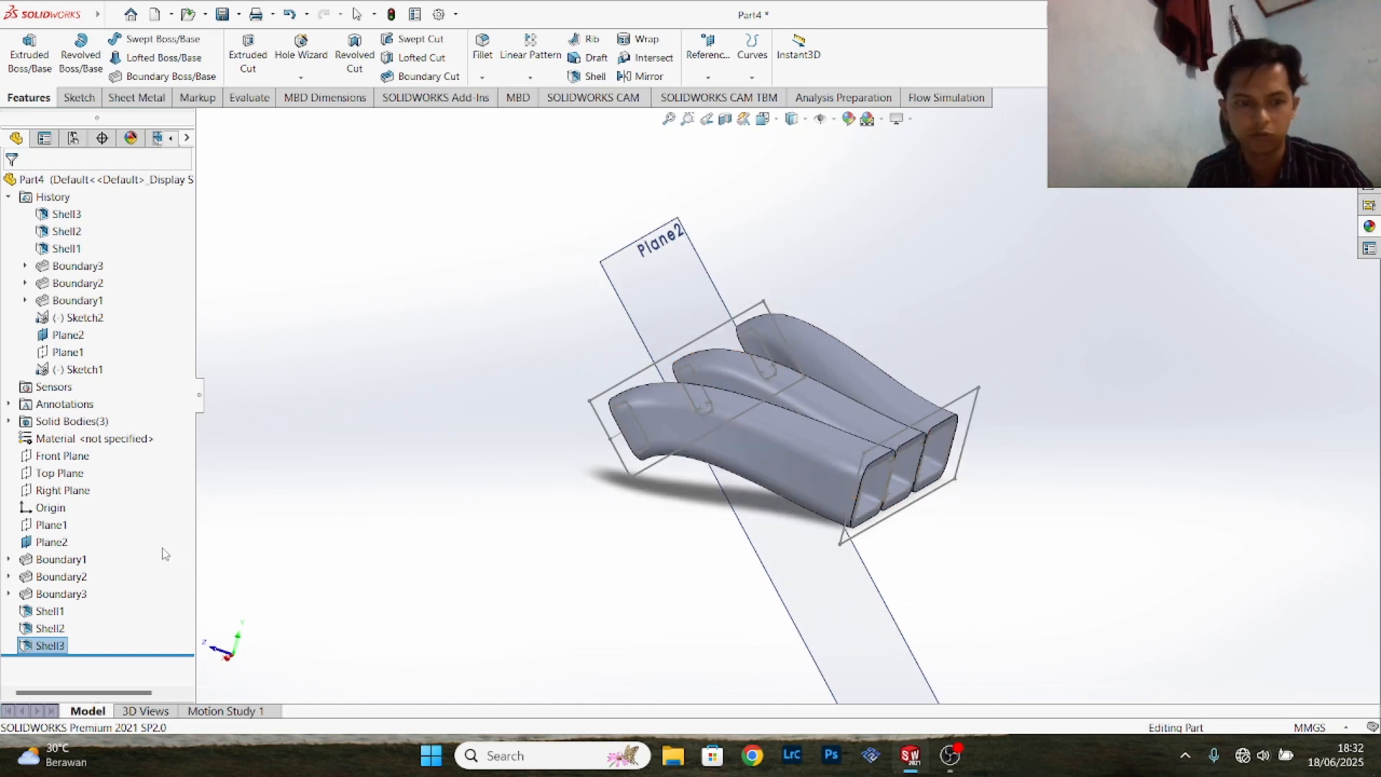
{"action": "right_click", "coordinate": [48, 544]}
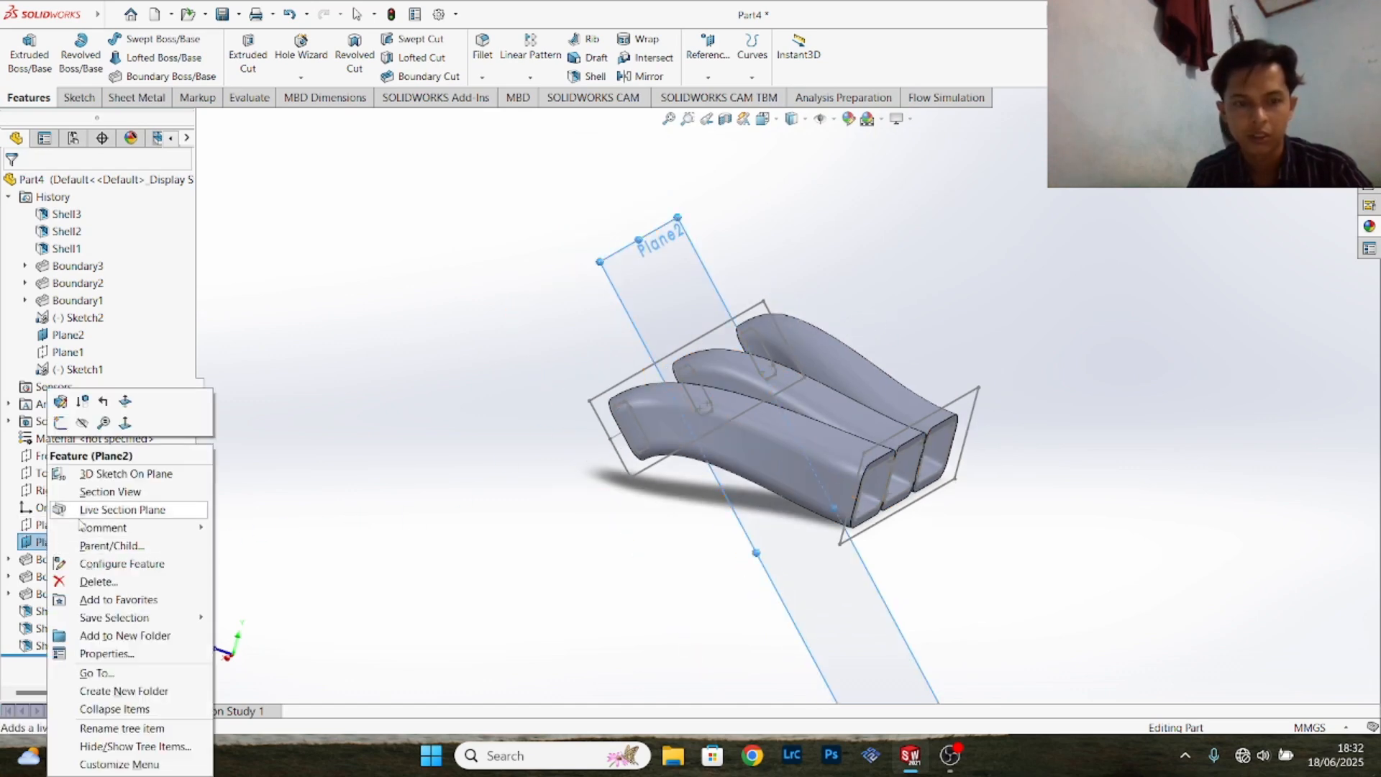
{"action": "left_click", "coordinate": [80, 424]}
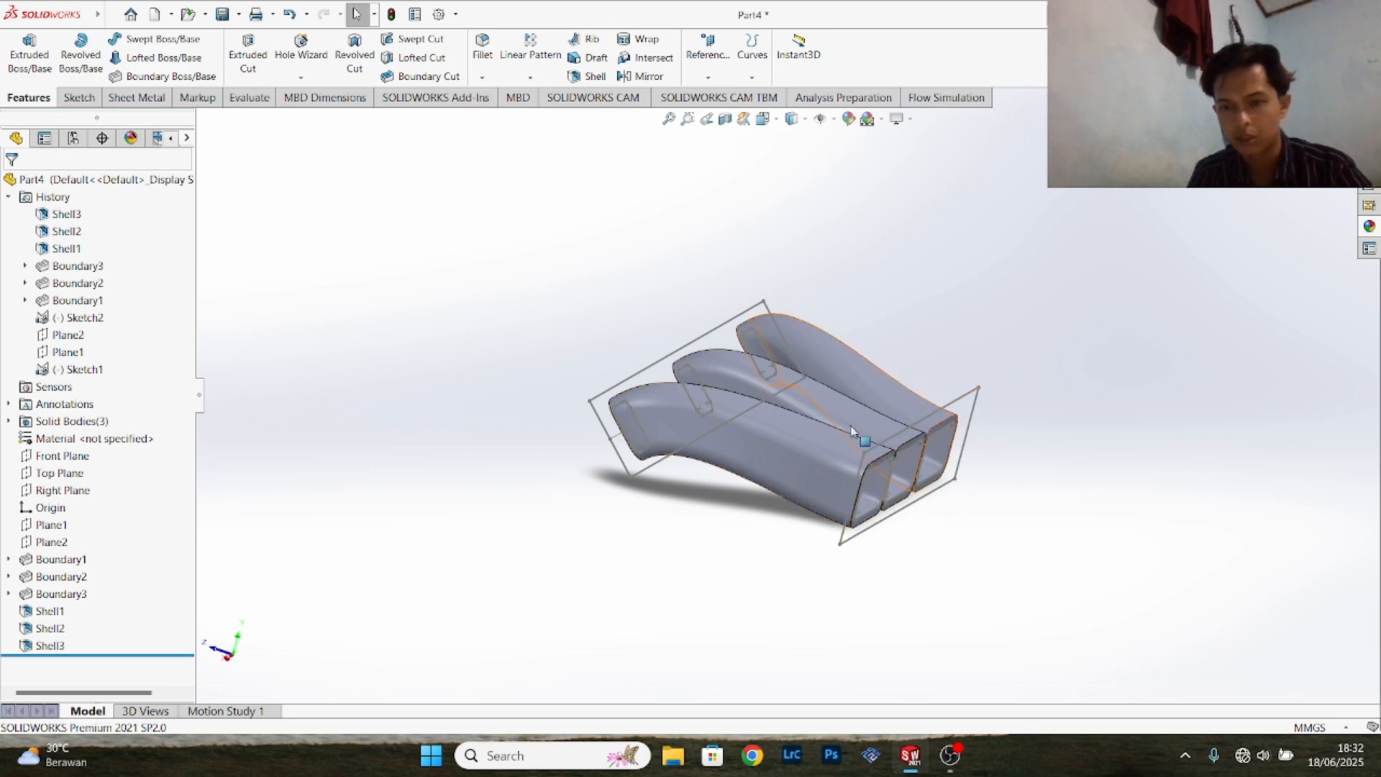
- Start a Boss-Extrude from the Front Plane sketch's outer rectangle with a blind depth of 50.80 mm, directed towards the runners
{"action": "left_click", "coordinate": [911, 430]}
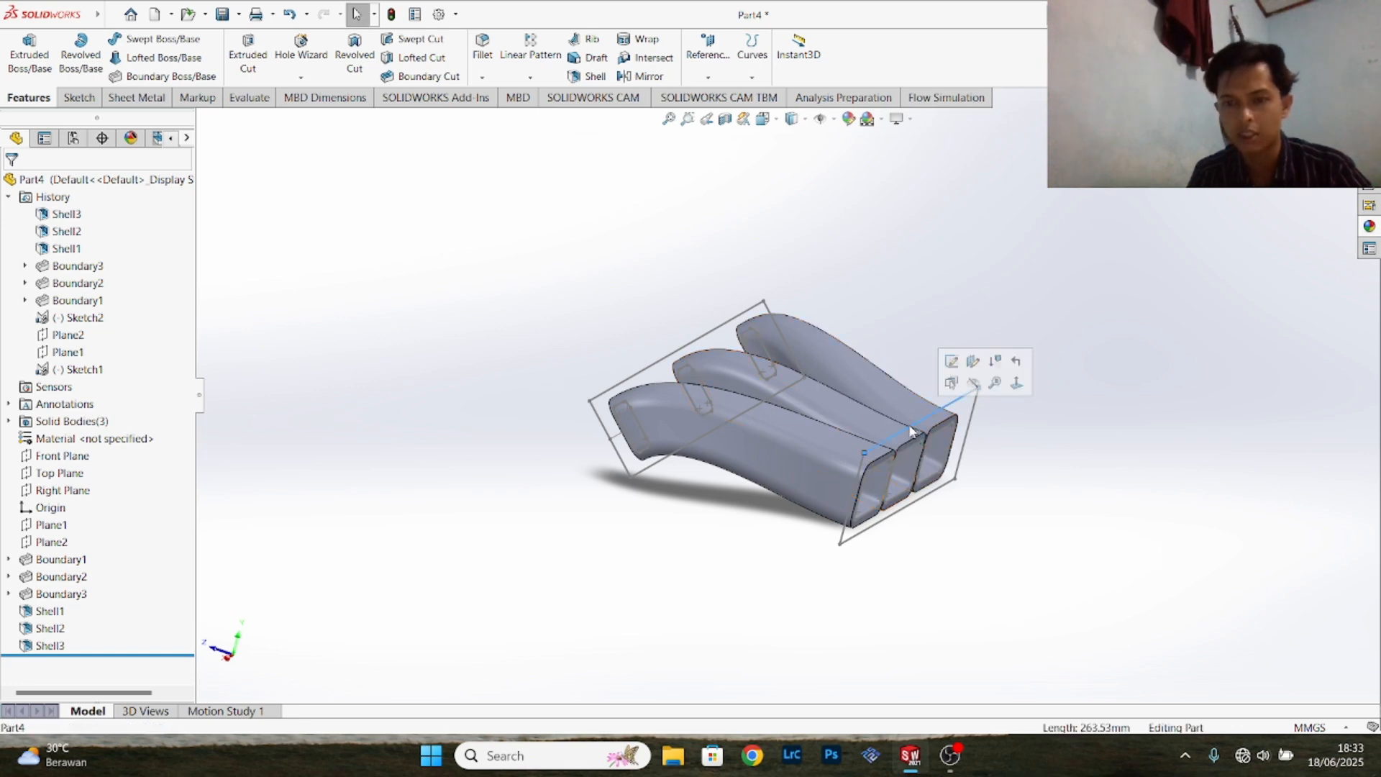
{"action": "left_click", "coordinate": [29, 57]}
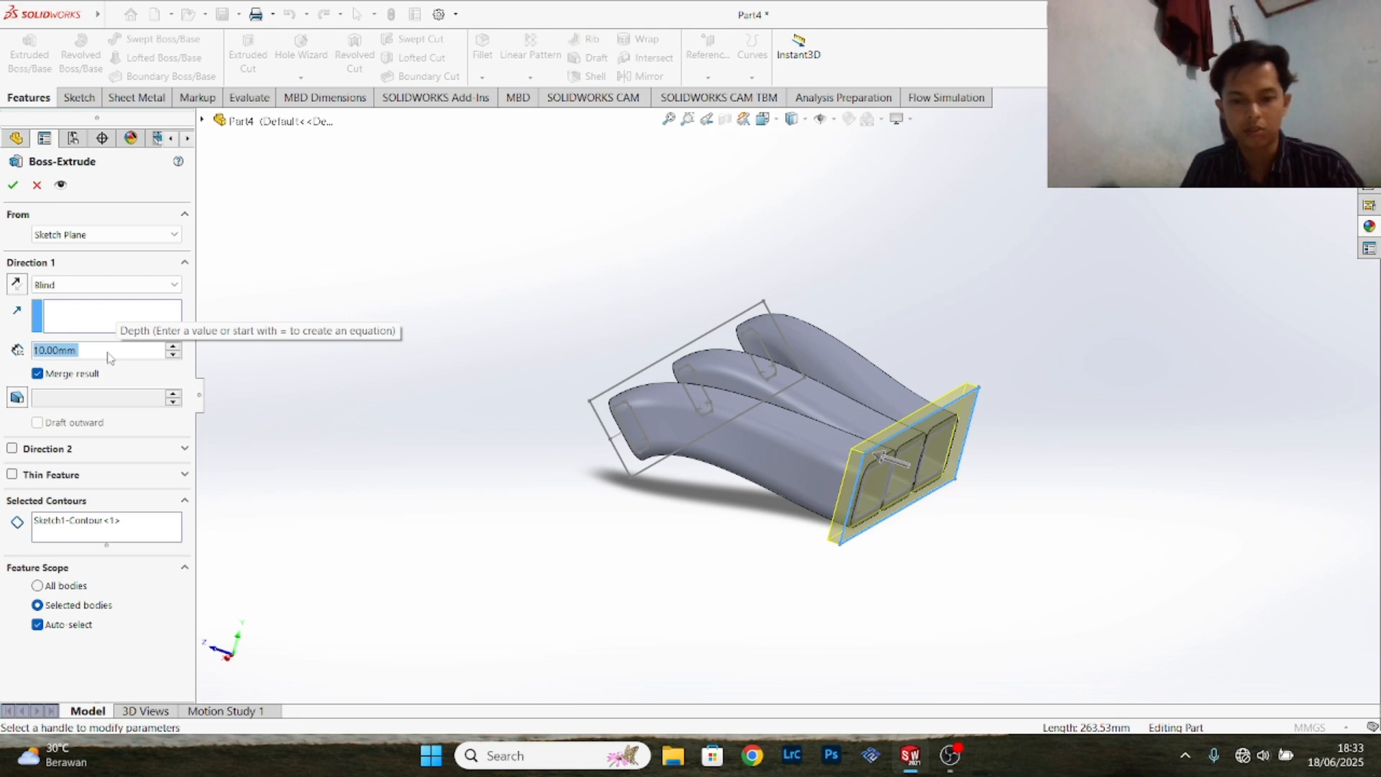
{"action": "type", "text": "50.80"}
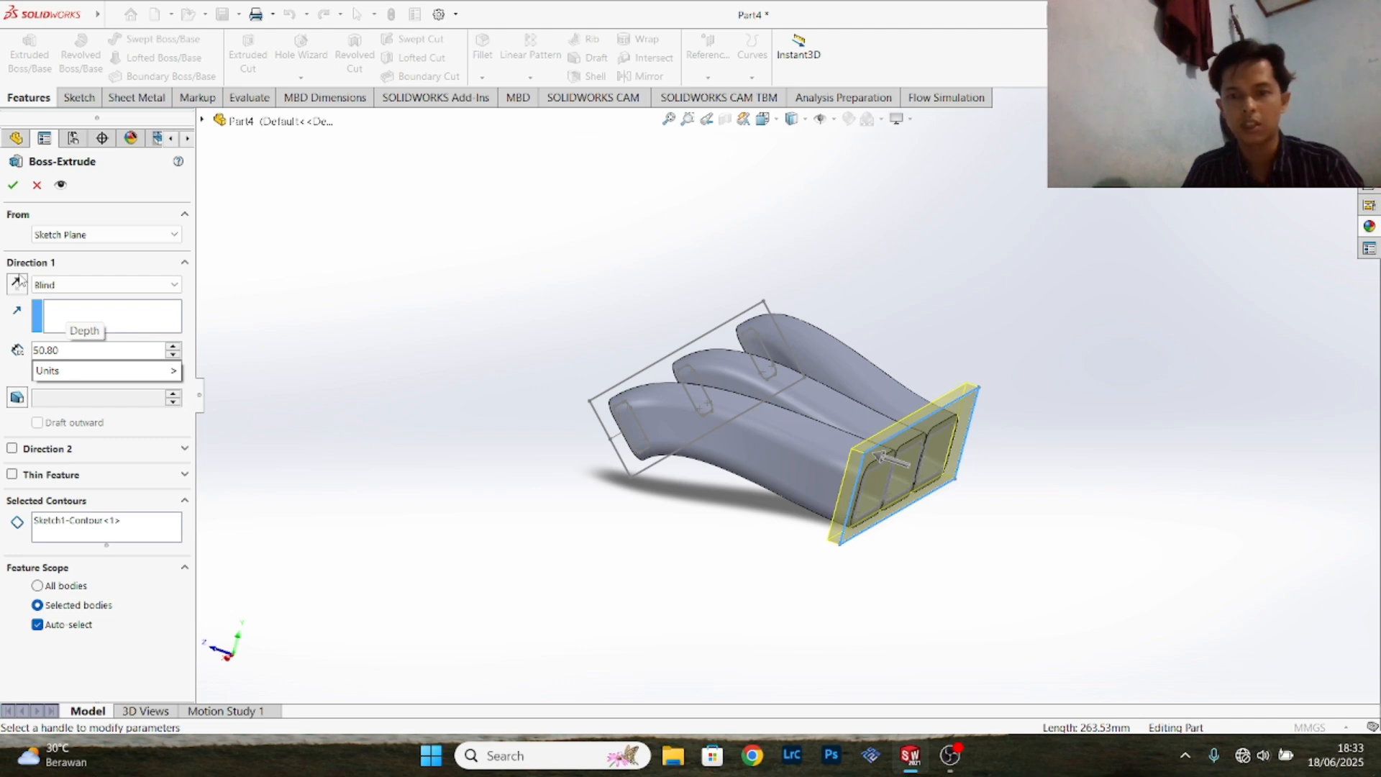
{"action": "key", "text": "Return"}
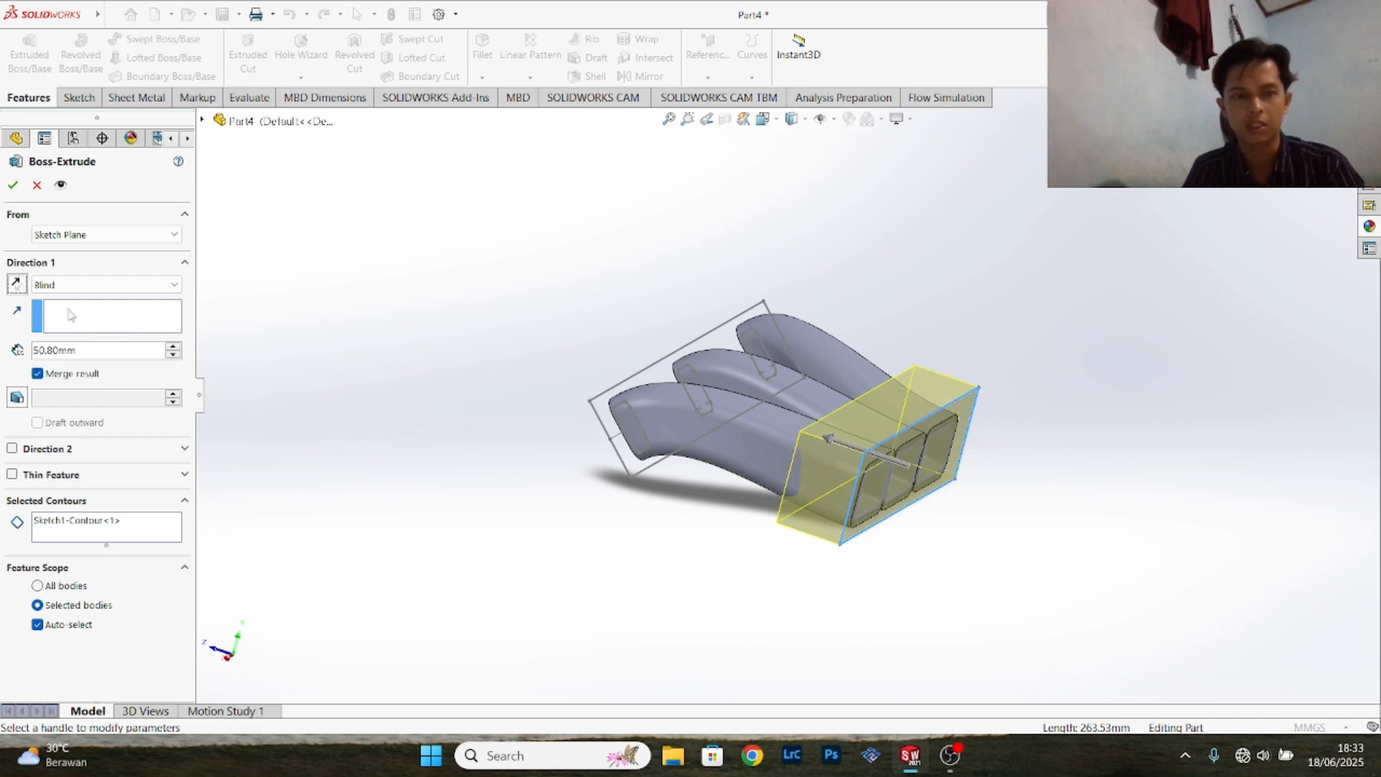
{"action": "left_click", "coordinate": [15, 285]}
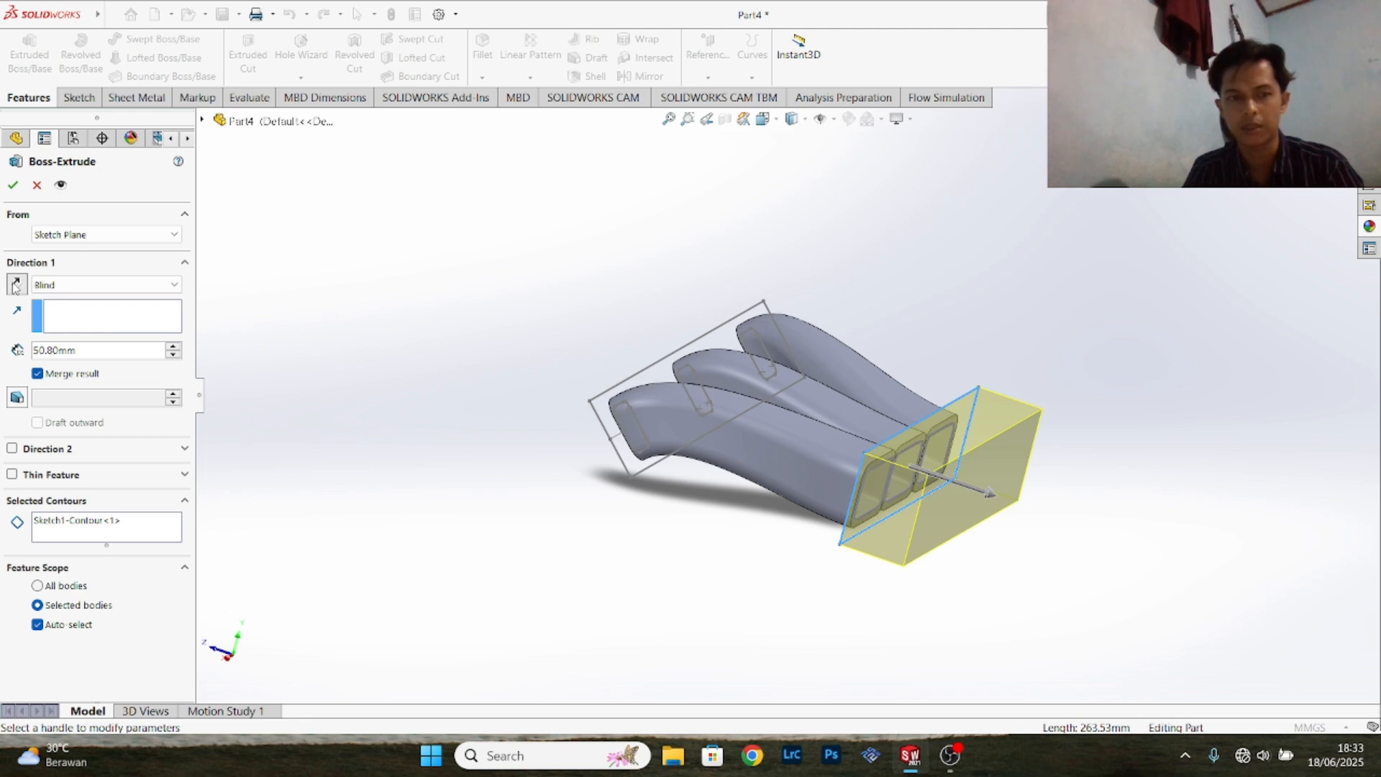
{"action": "left_click", "coordinate": [15, 285]}
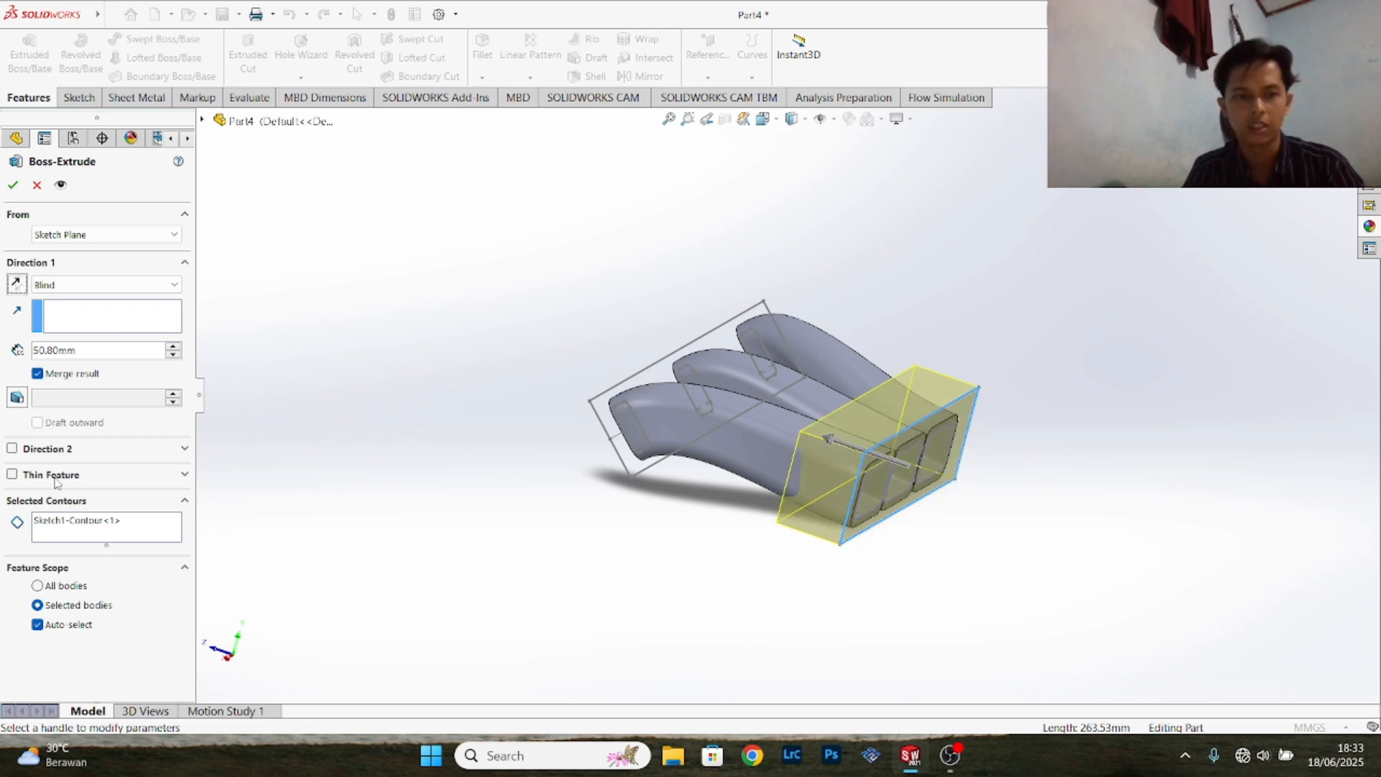
- Clear the selected contour so the extrusion uses the whole sketch with its three openings, and create the block in one direction only
{"action": "left_click", "coordinate": [91, 528]}
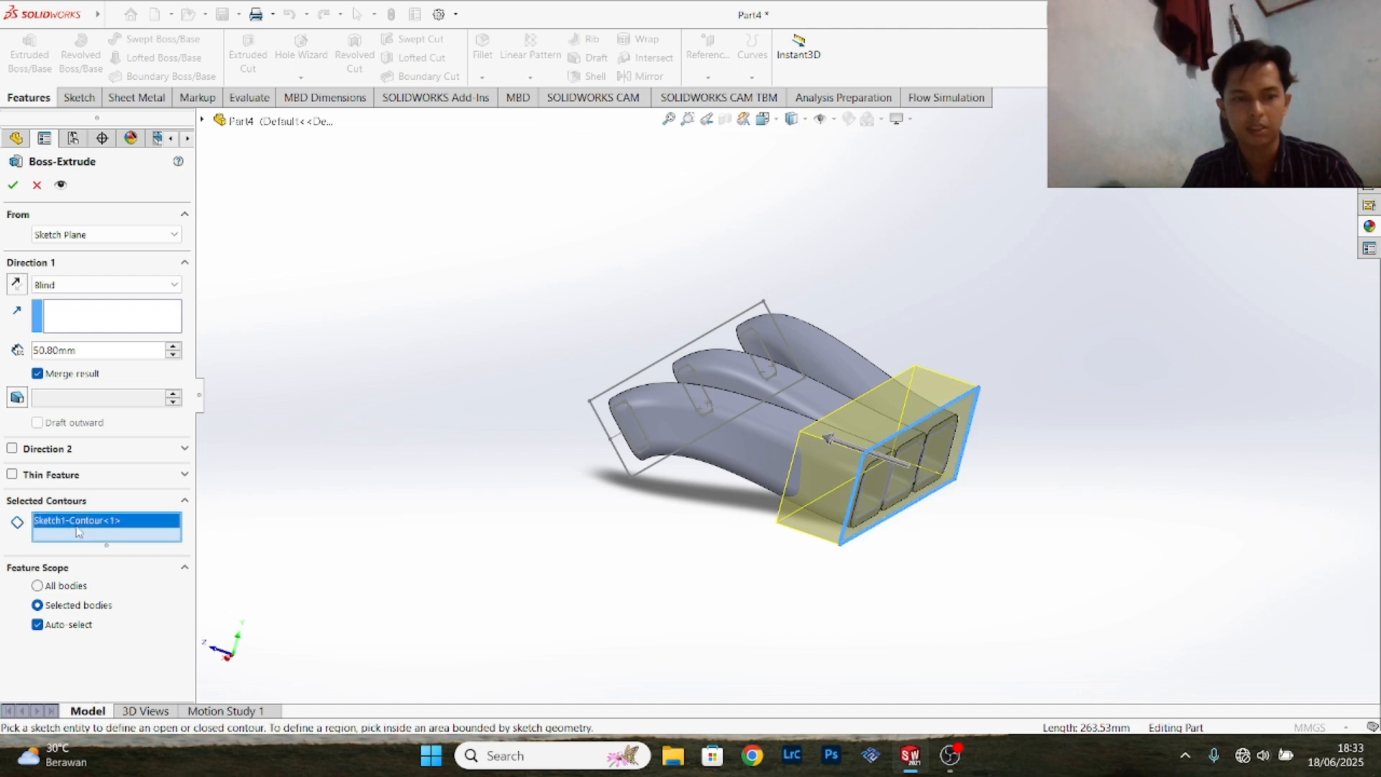
{"action": "right_click", "coordinate": [115, 527]}
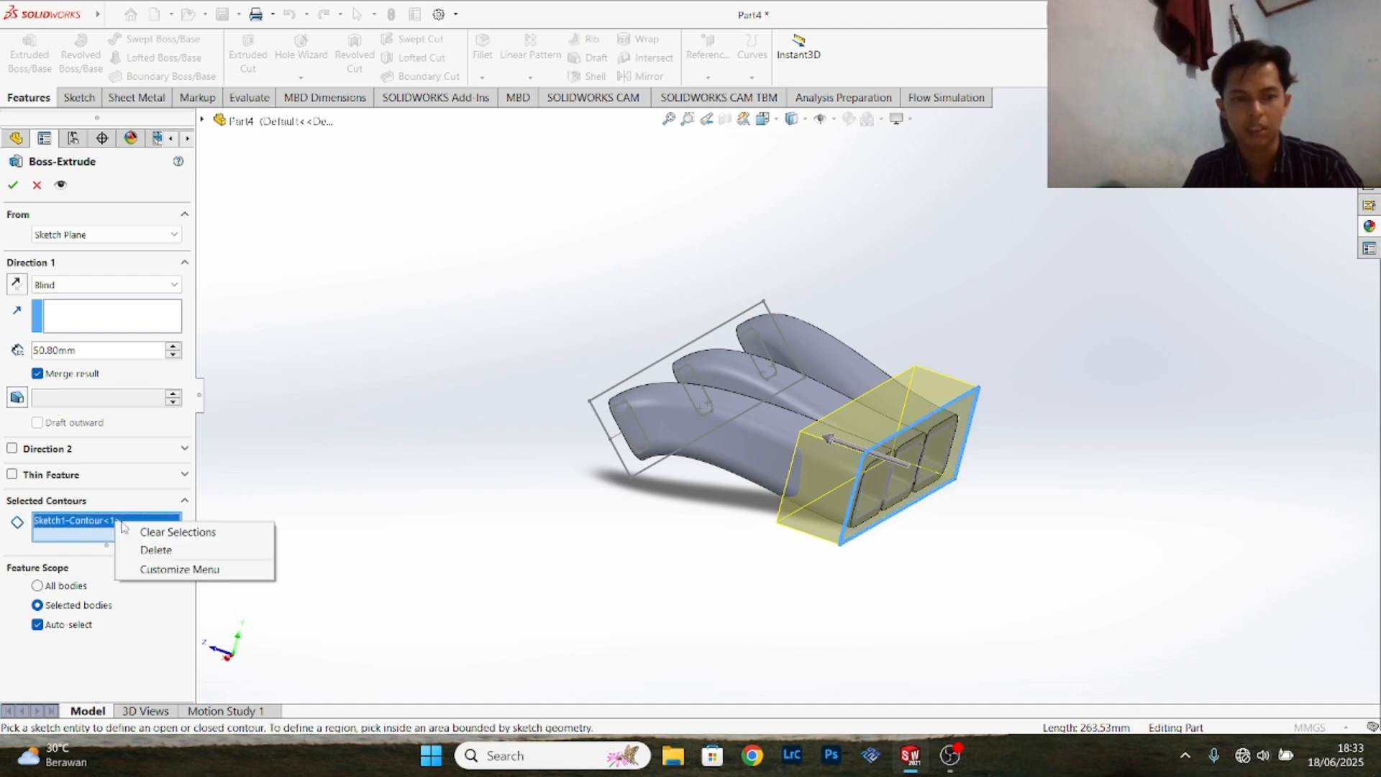
{"action": "left_click", "coordinate": [170, 536]}
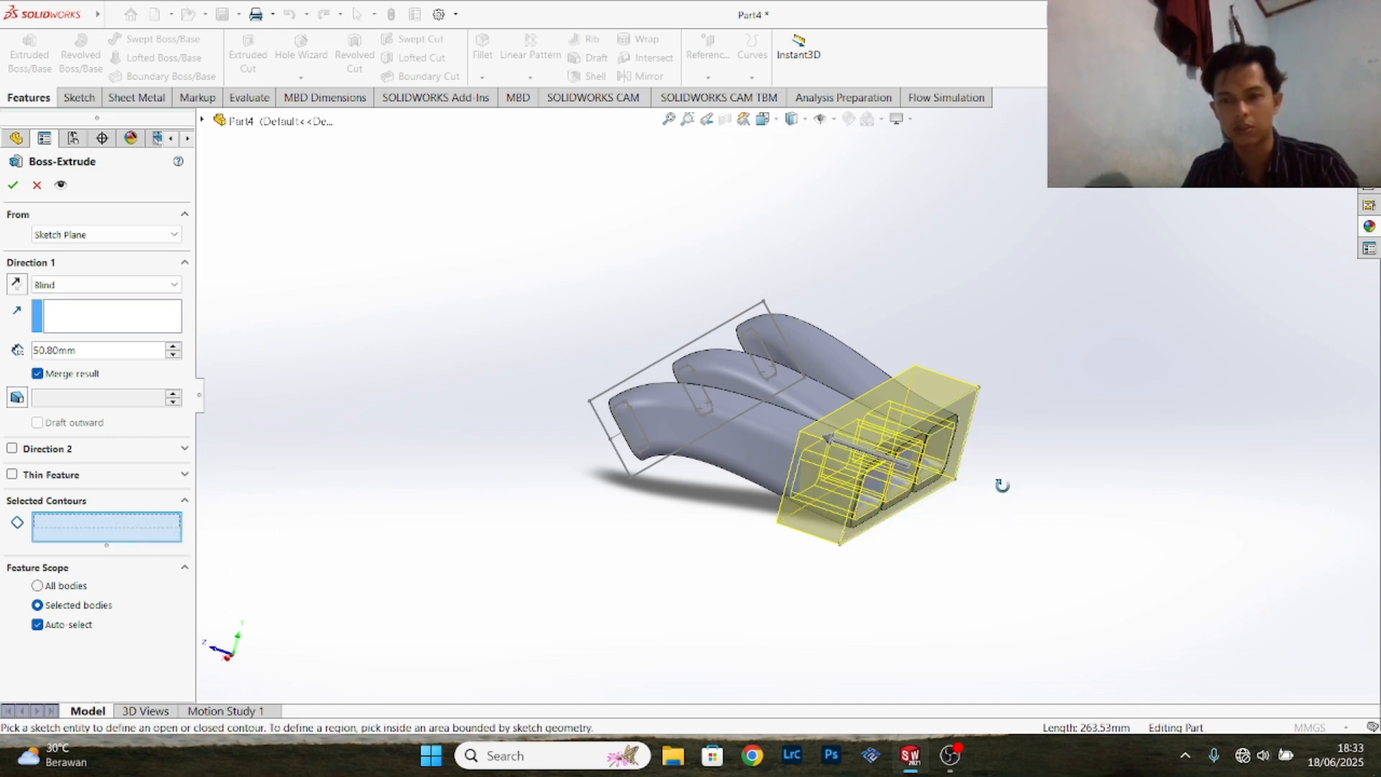
{"action": "middle_click_drag", "start_coordinate": [999, 482], "coordinate": [957, 454]}
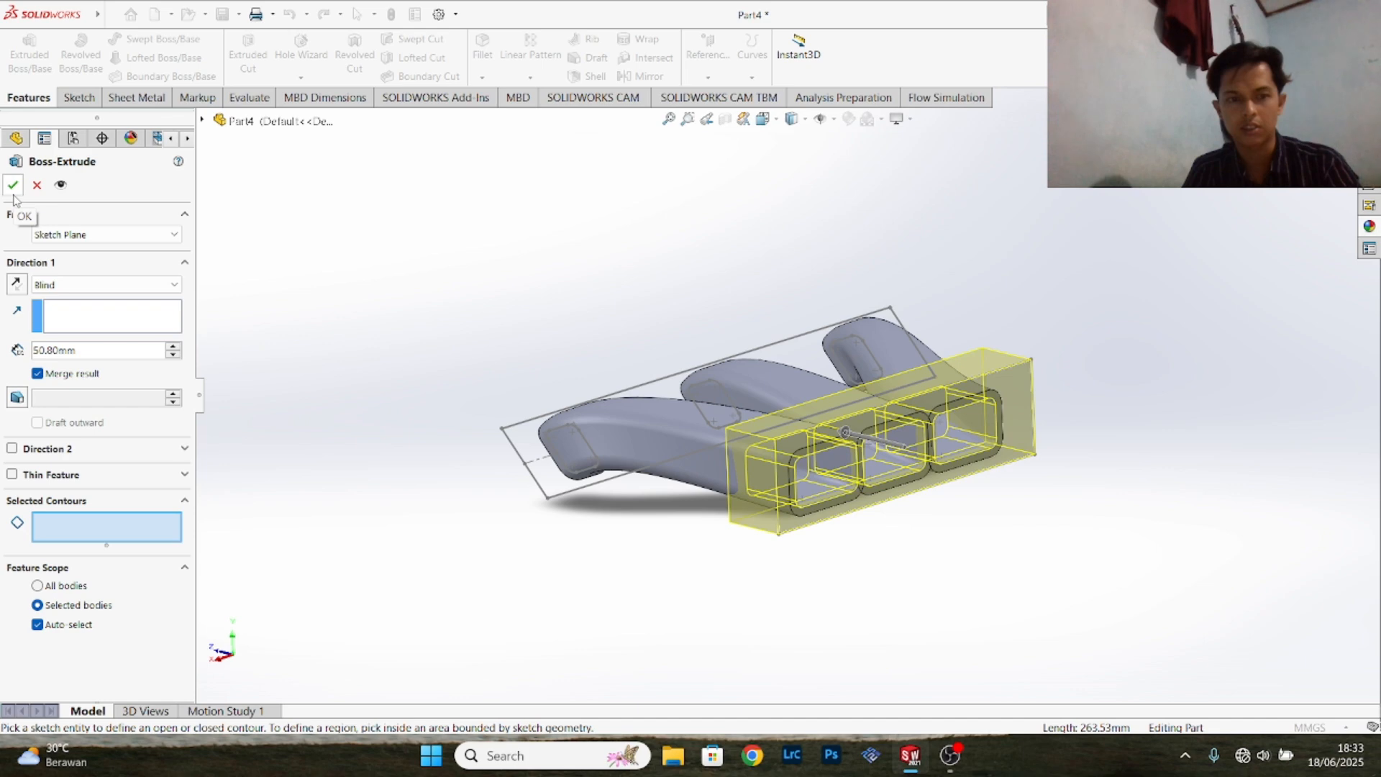
{"action": "left_click", "coordinate": [12, 449]}
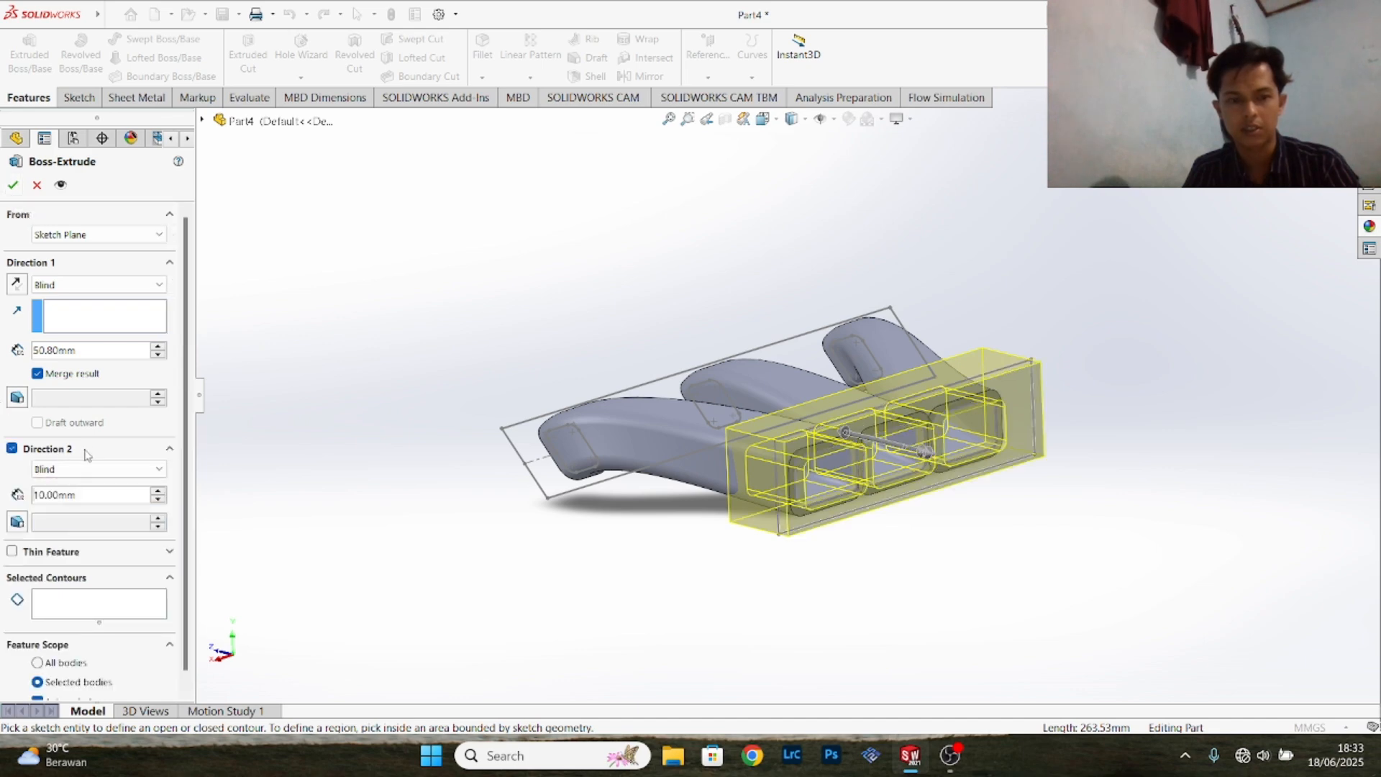
{"action": "left_click", "coordinate": [16, 450]}
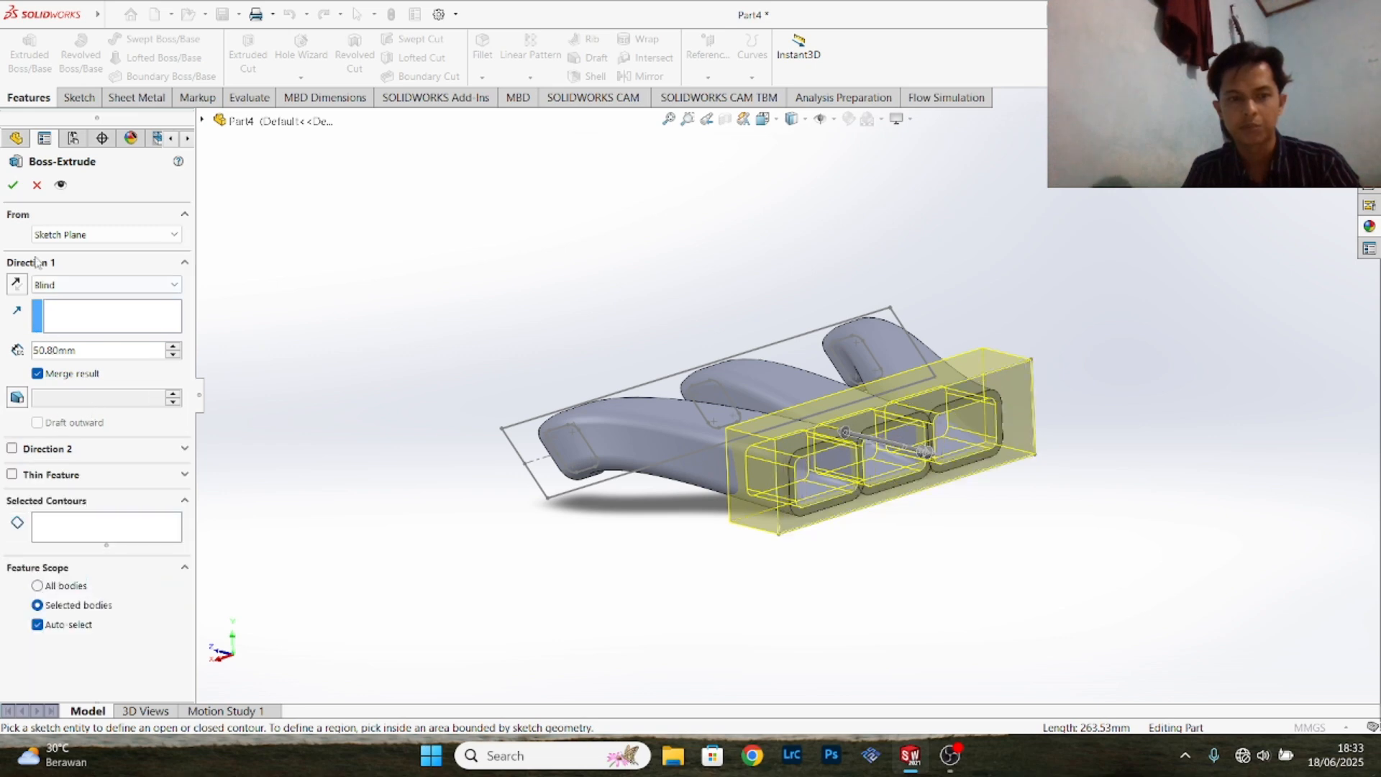
{"action": "left_click", "coordinate": [11, 185]}
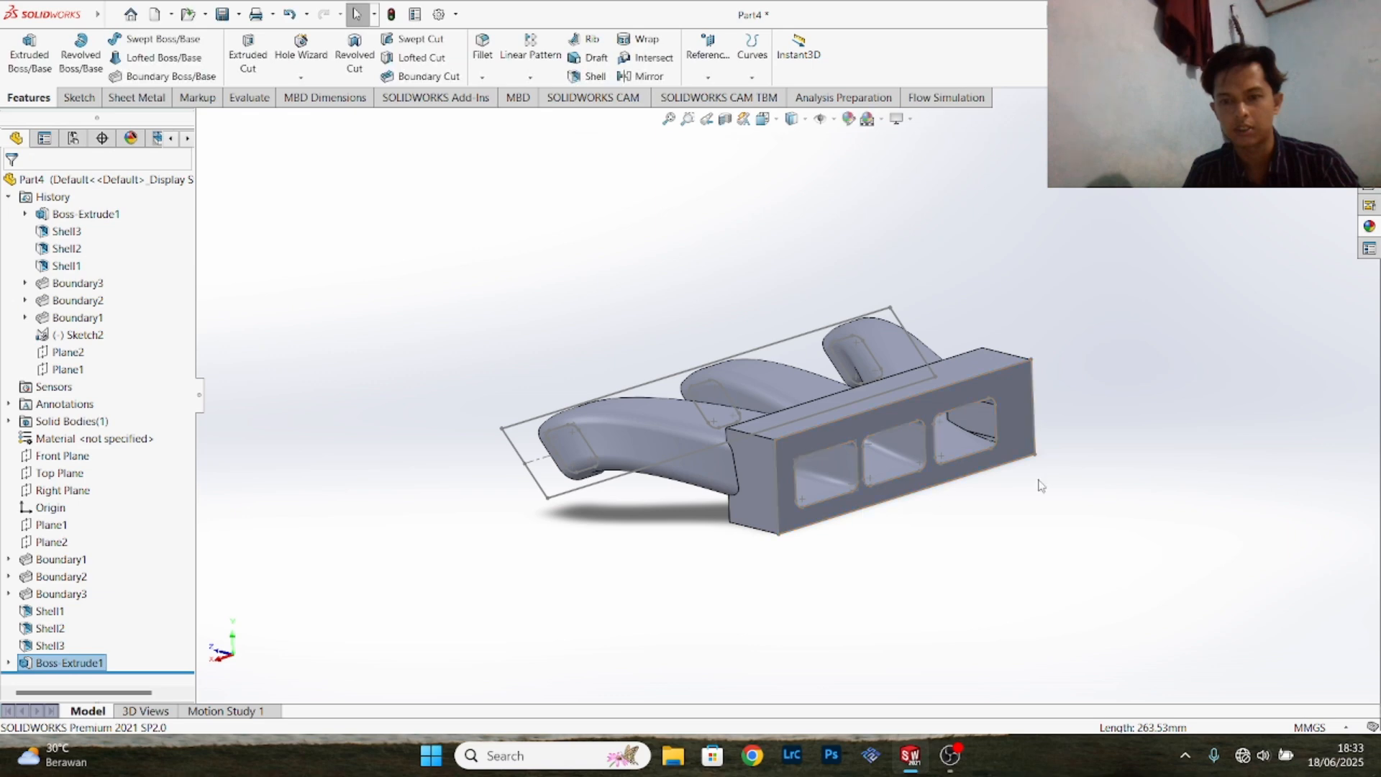
- Start a Boss-Extrude from the angled sketch's outer rectangle, set its blind depth to 9.52 mm and reverse it towards the runners
{"action": "middle_click_drag", "start_coordinate": [1112, 447], "coordinate": [1011, 340]}
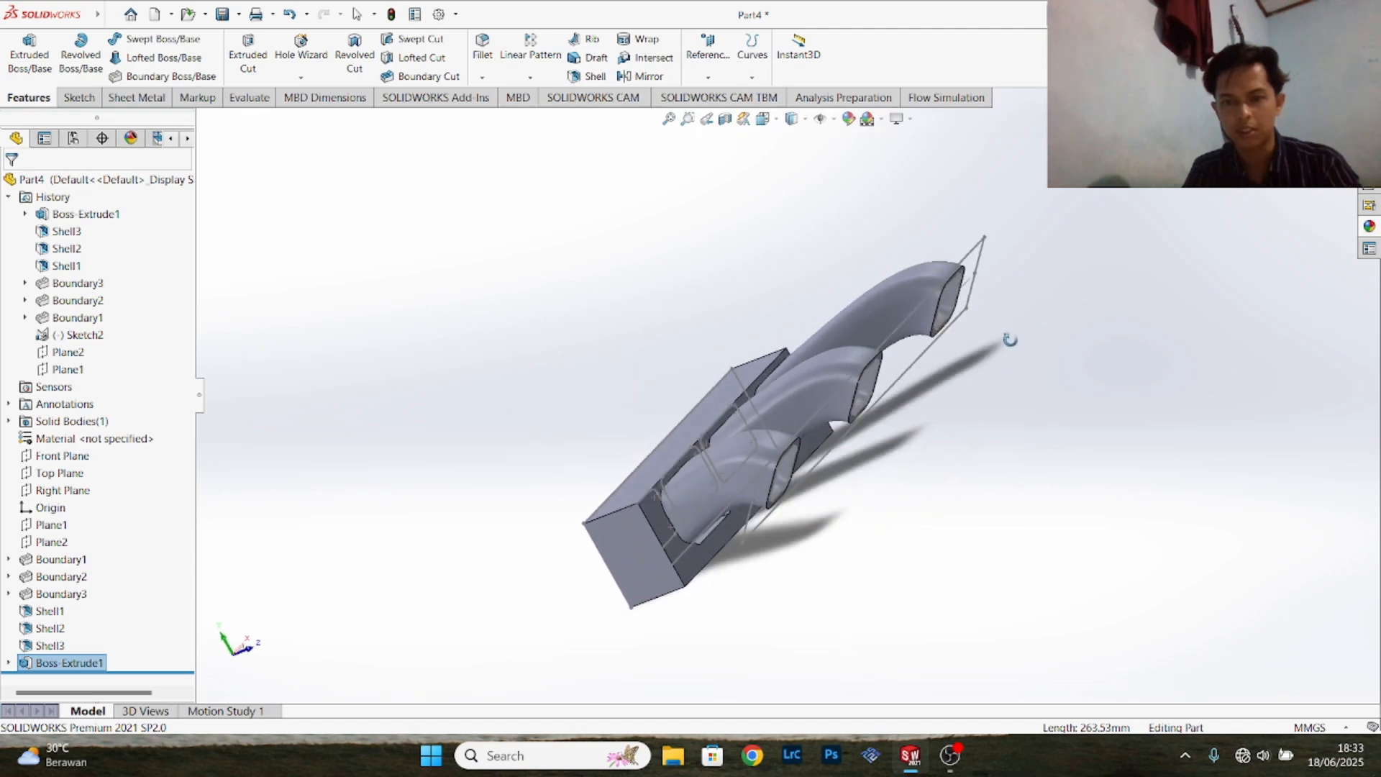
{"action": "left_click", "coordinate": [893, 341]}
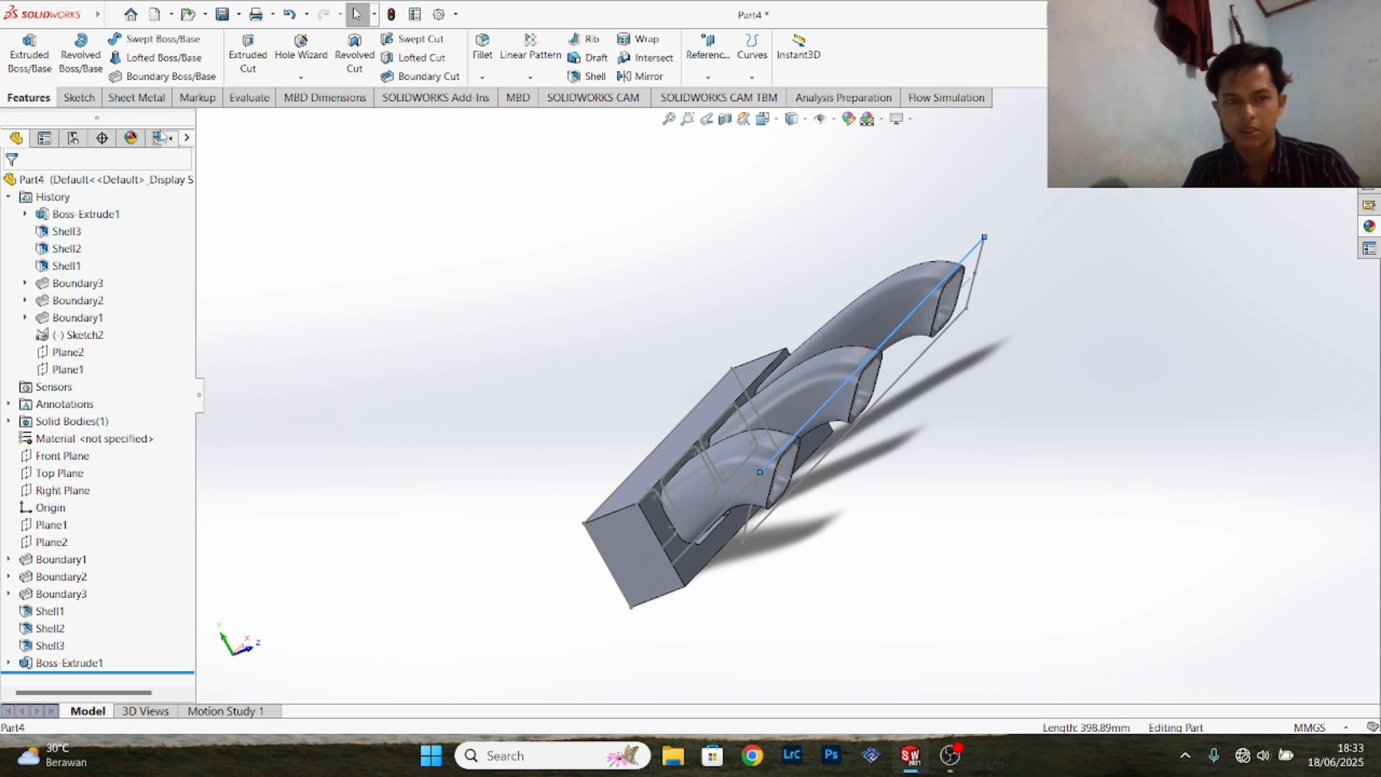
{"action": "left_click", "coordinate": [28, 54]}
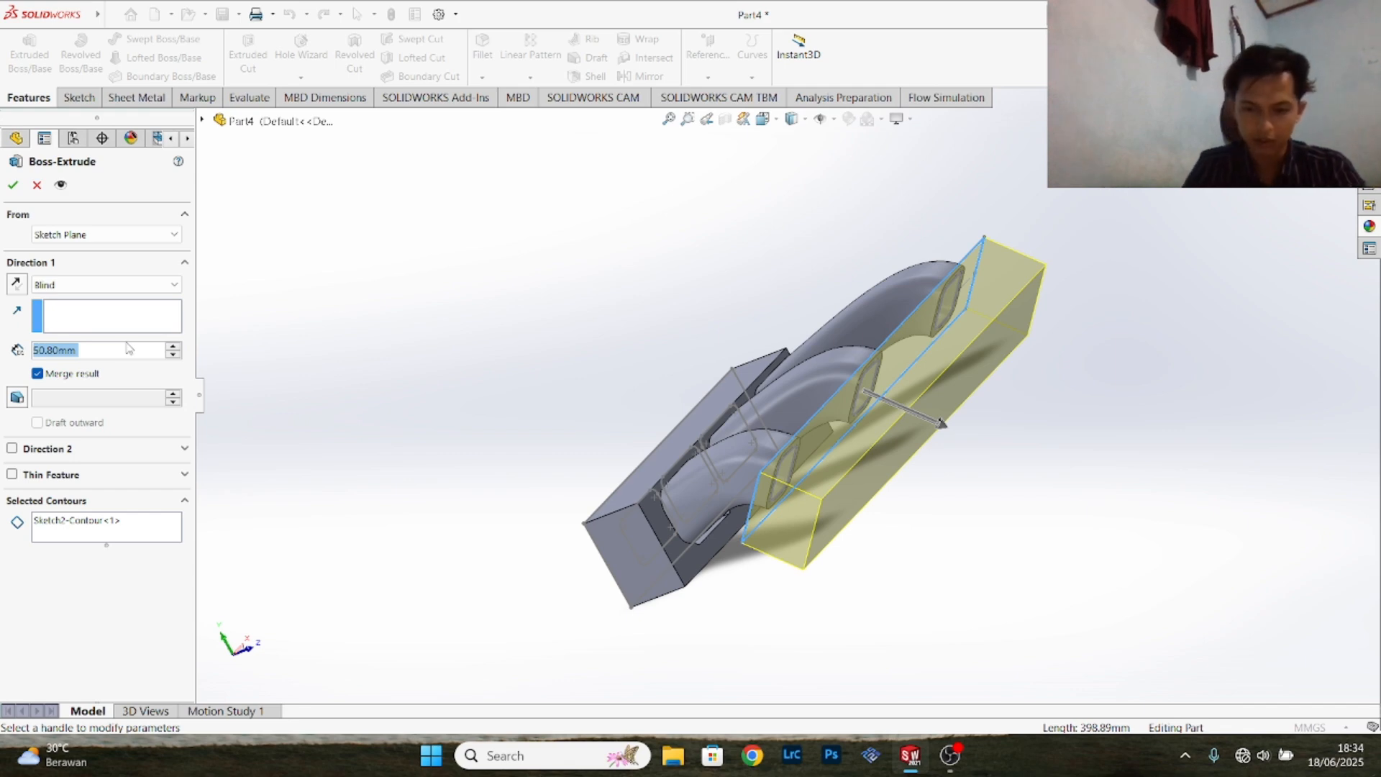
{"action": "type", "text": "9."}
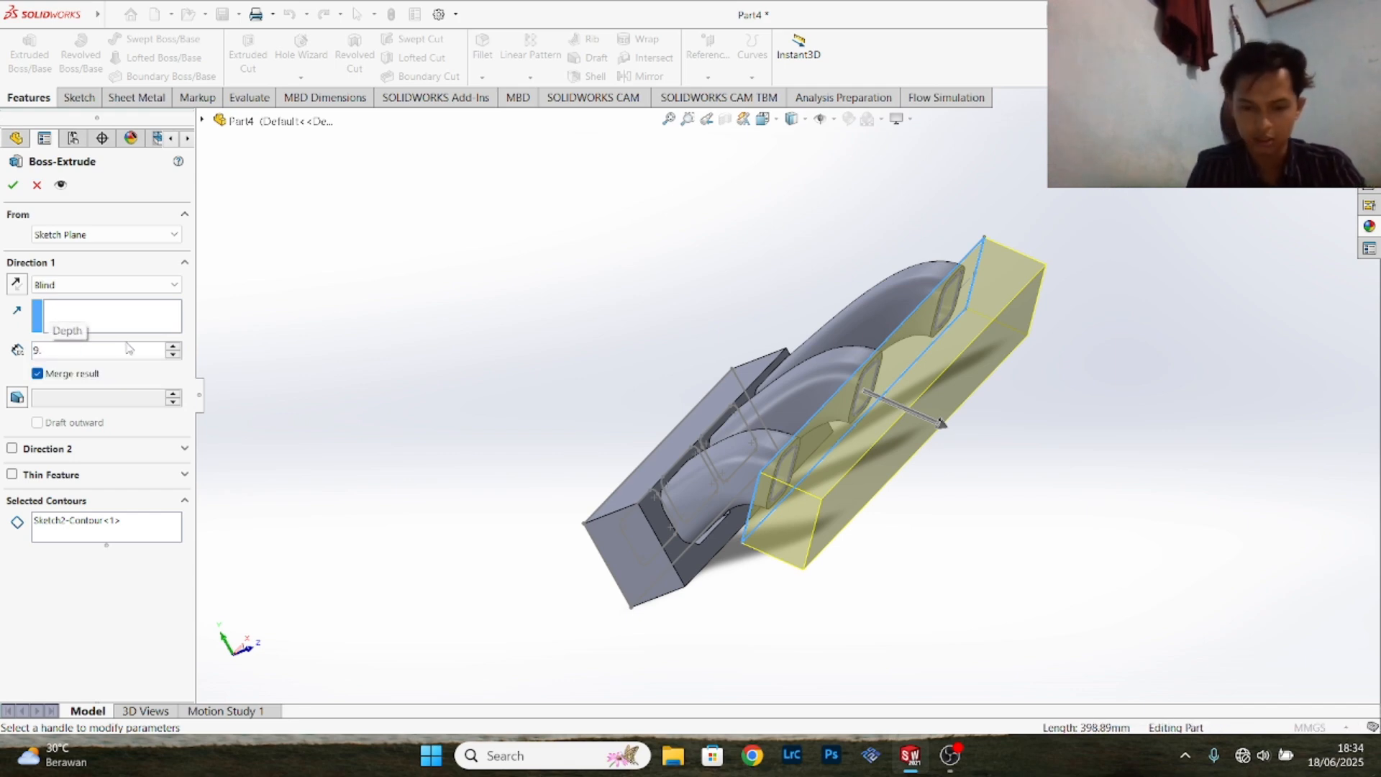
{"action": "type", "text": "52"}
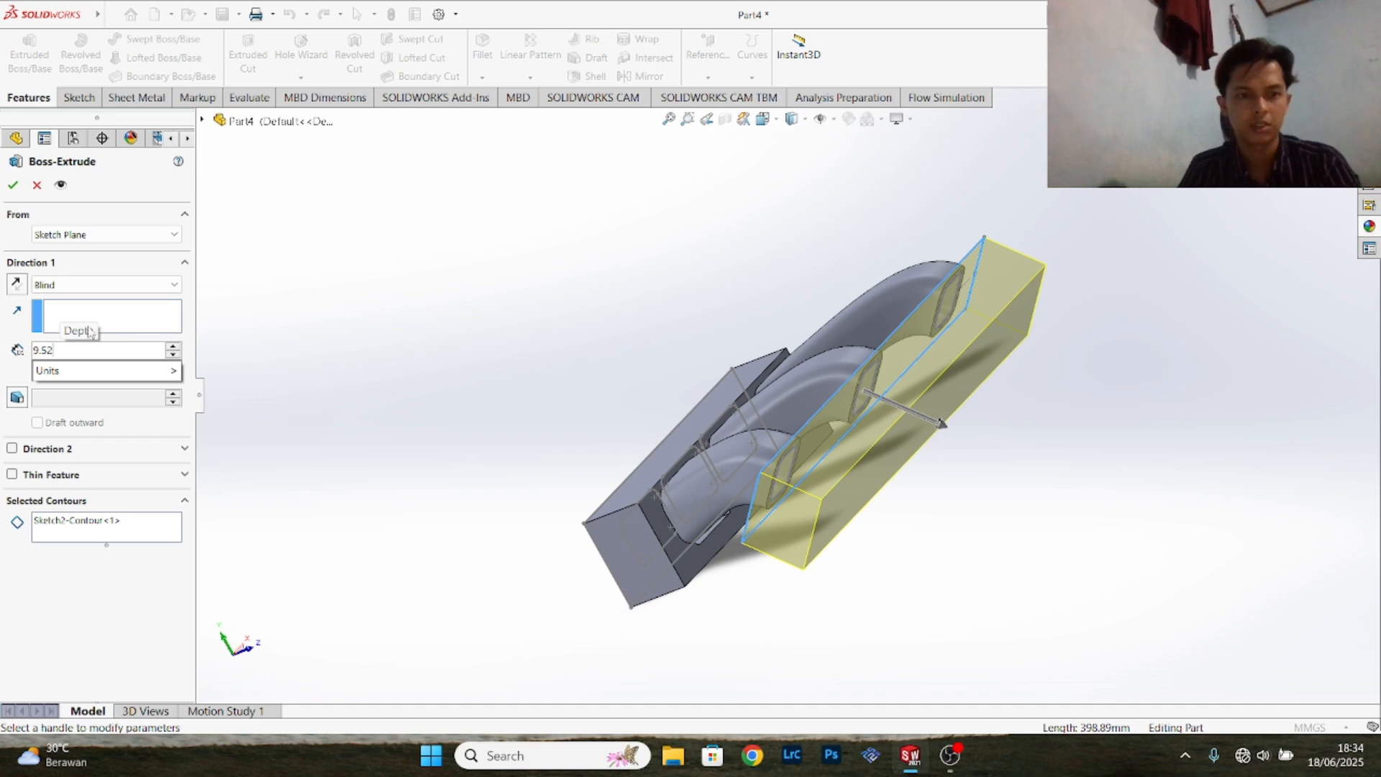
{"action": "key", "text": "Return"}
{"action": "left_click", "coordinate": [14, 283]}
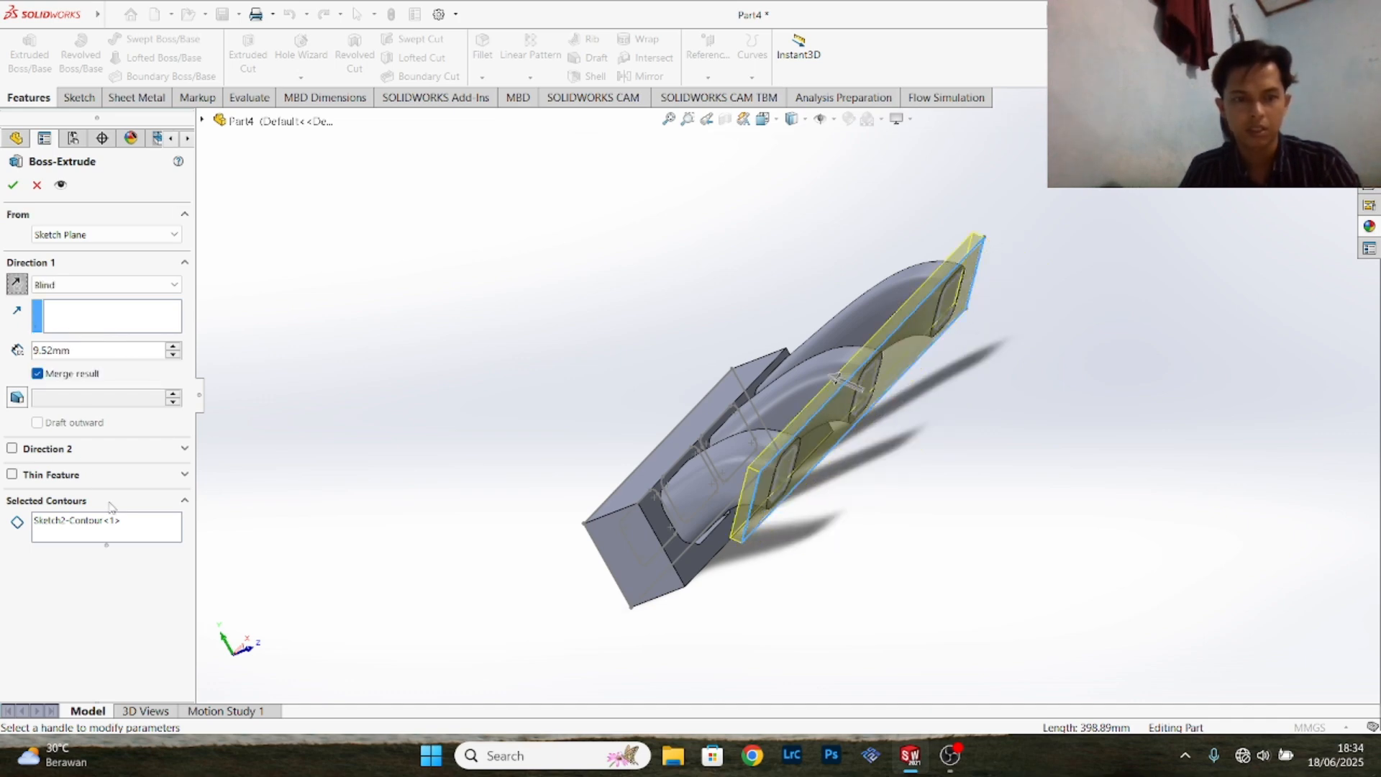
- Clear the selected contour so the plate keeps its three openings, turn off merging the result, and create the 9.52 mm extrusion
{"action": "left_click", "coordinate": [111, 524]}
{"action": "right_click", "coordinate": [112, 523]}
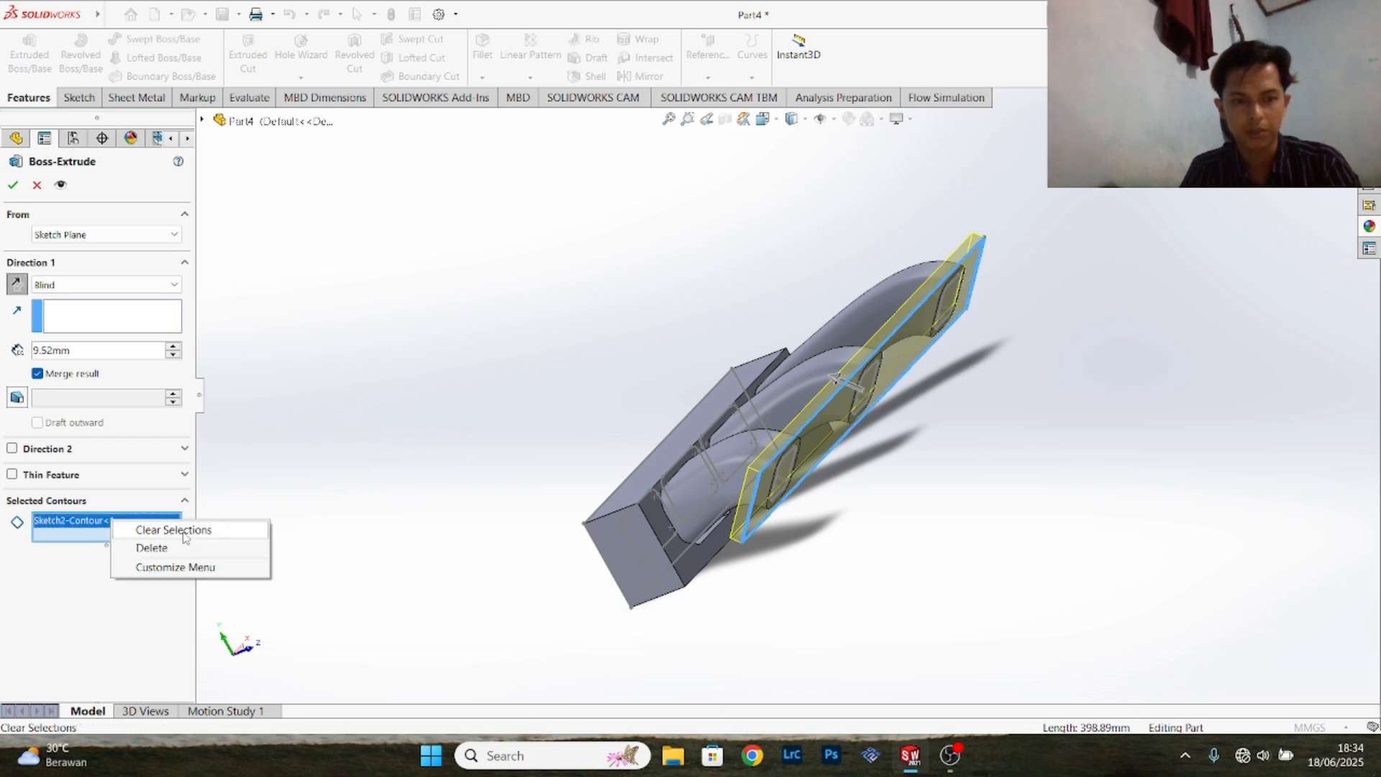
{"action": "left_click", "coordinate": [186, 530]}
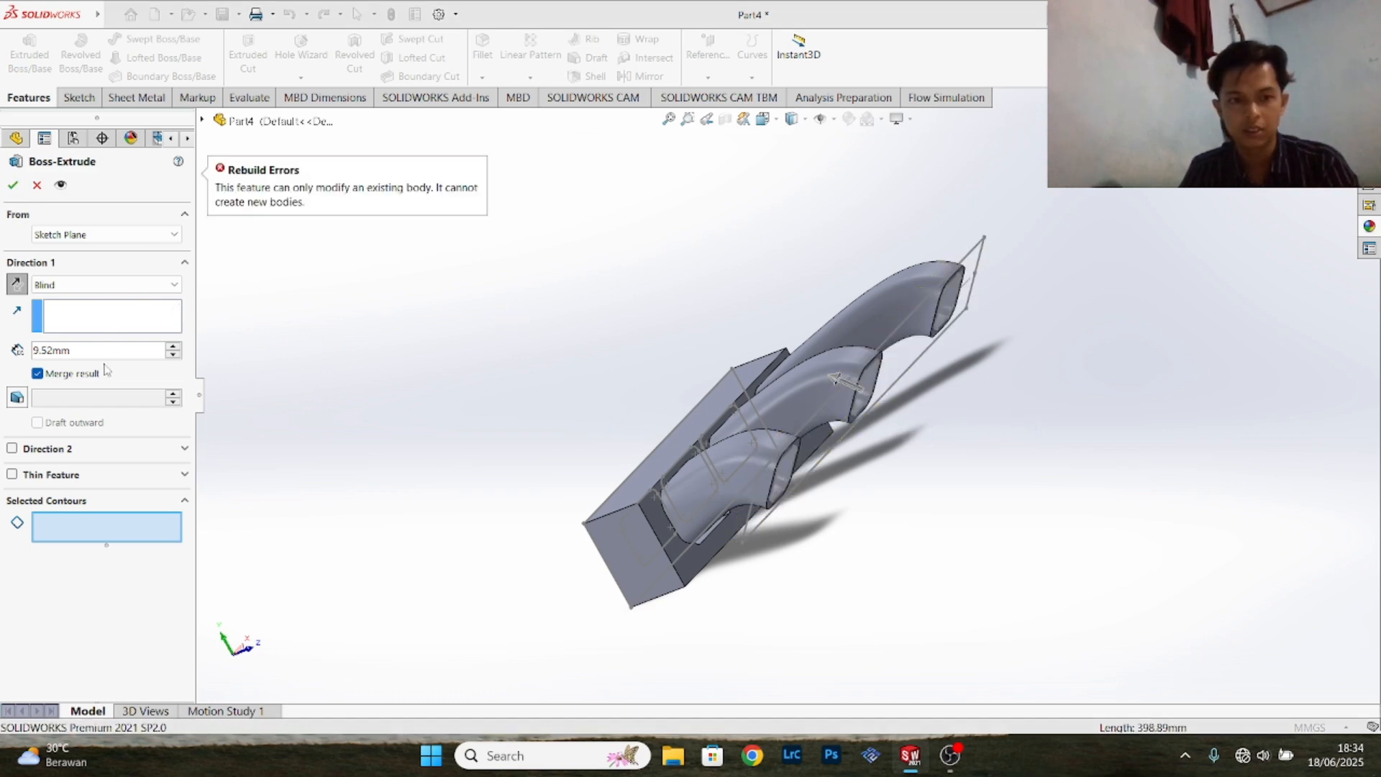
{"action": "left_click", "coordinate": [37, 374]}
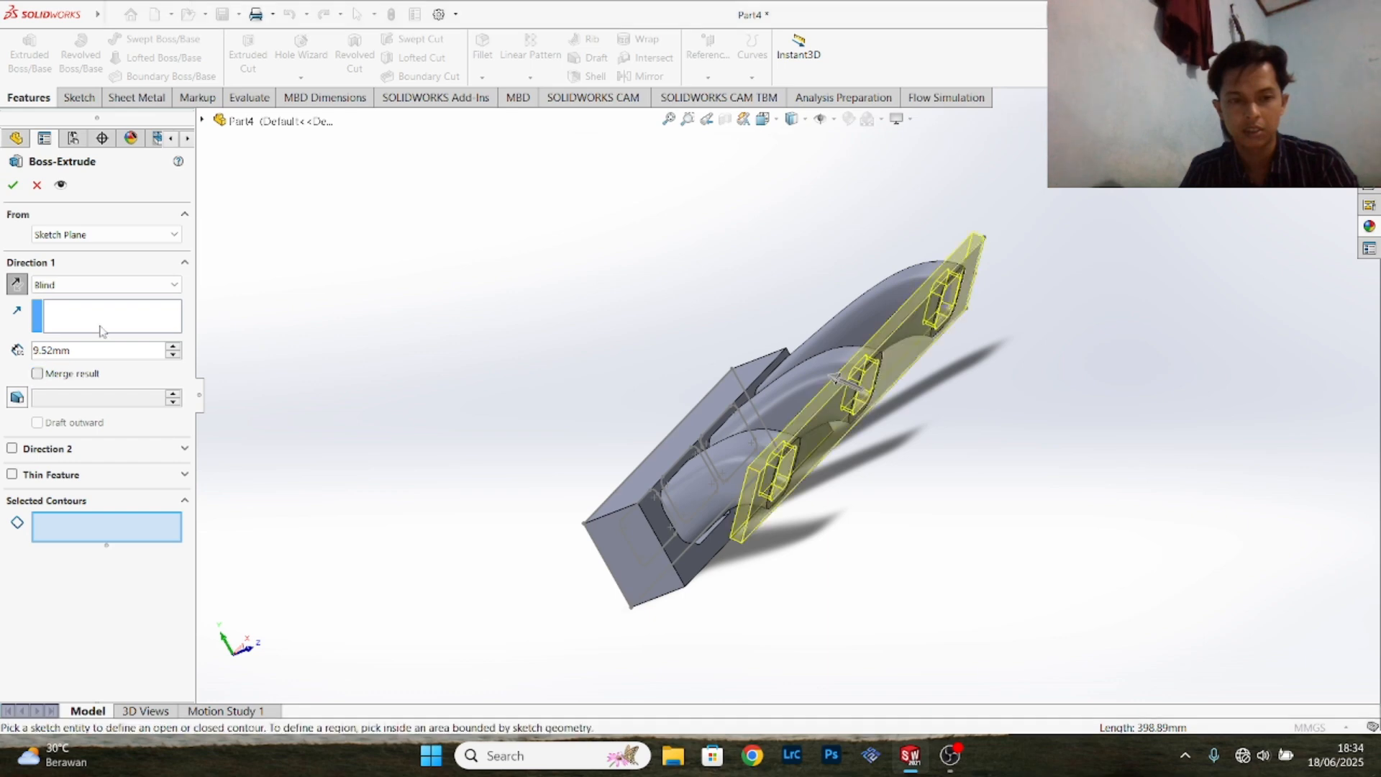
{"action": "left_click", "coordinate": [13, 185]}
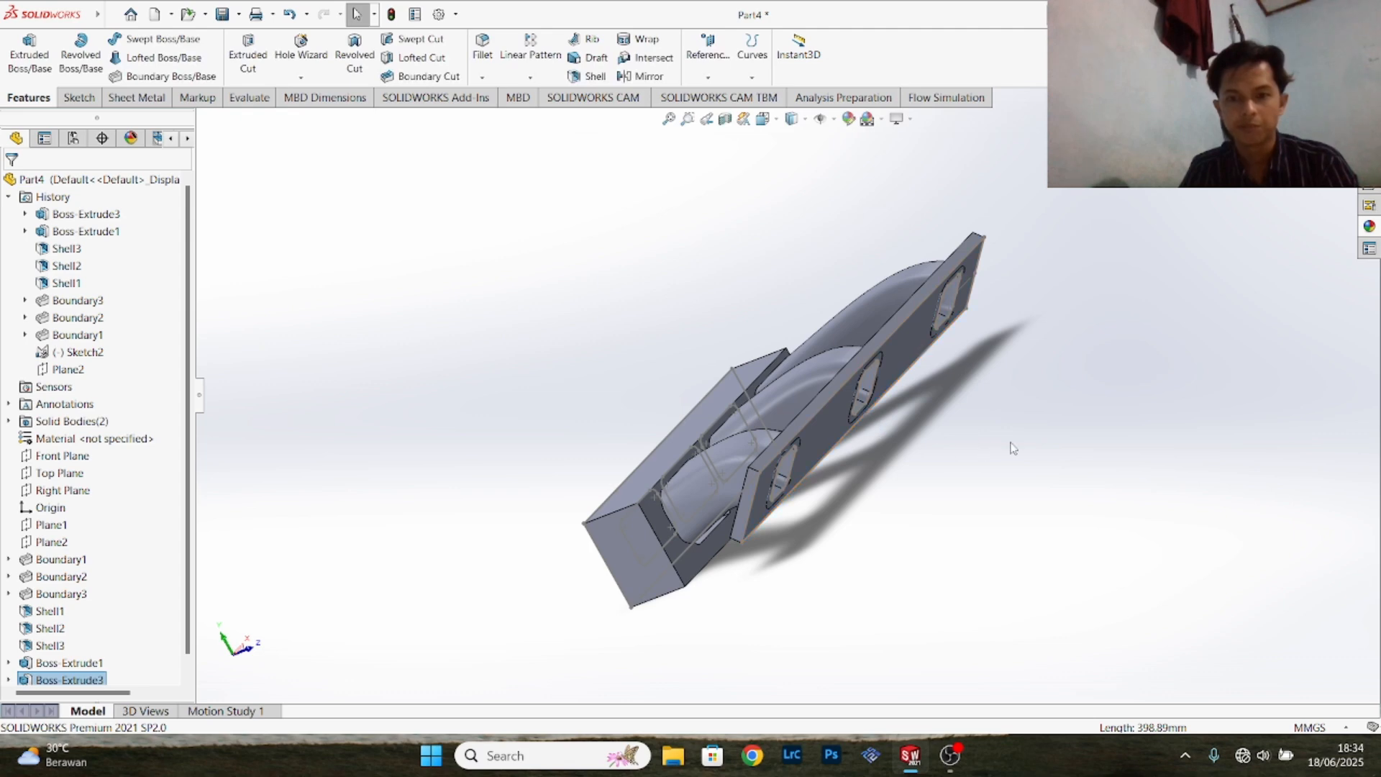
- Fillet the thick block's long upper edge on the runner side with a 5 mm radius
{"action": "middle_click_drag", "start_coordinate": [1064, 392], "coordinate": [1131, 352]}
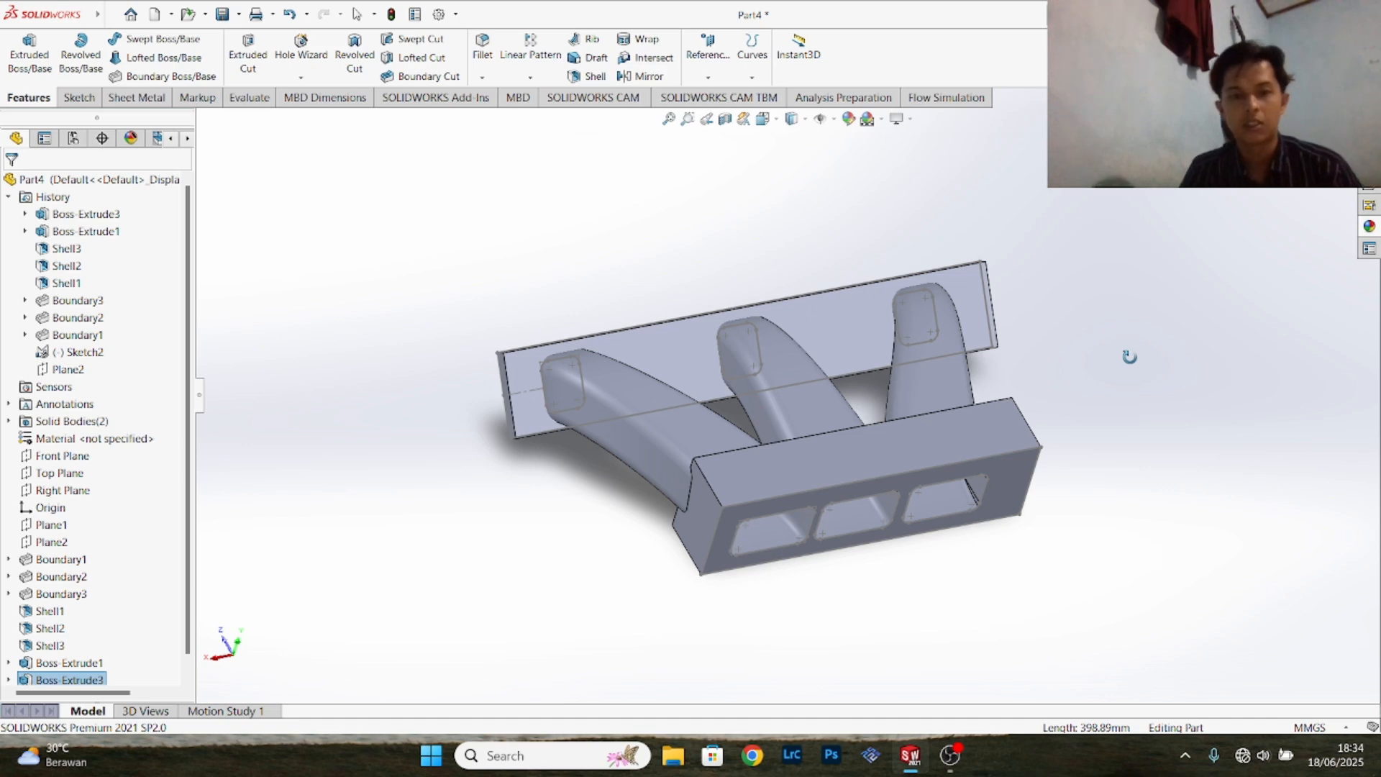
{"action": "left_click_drag", "start_coordinate": [913, 478], "coordinate": [1076, 345]}
{"action": "left_click_drag", "start_coordinate": [1064, 579], "coordinate": [515, 594]}
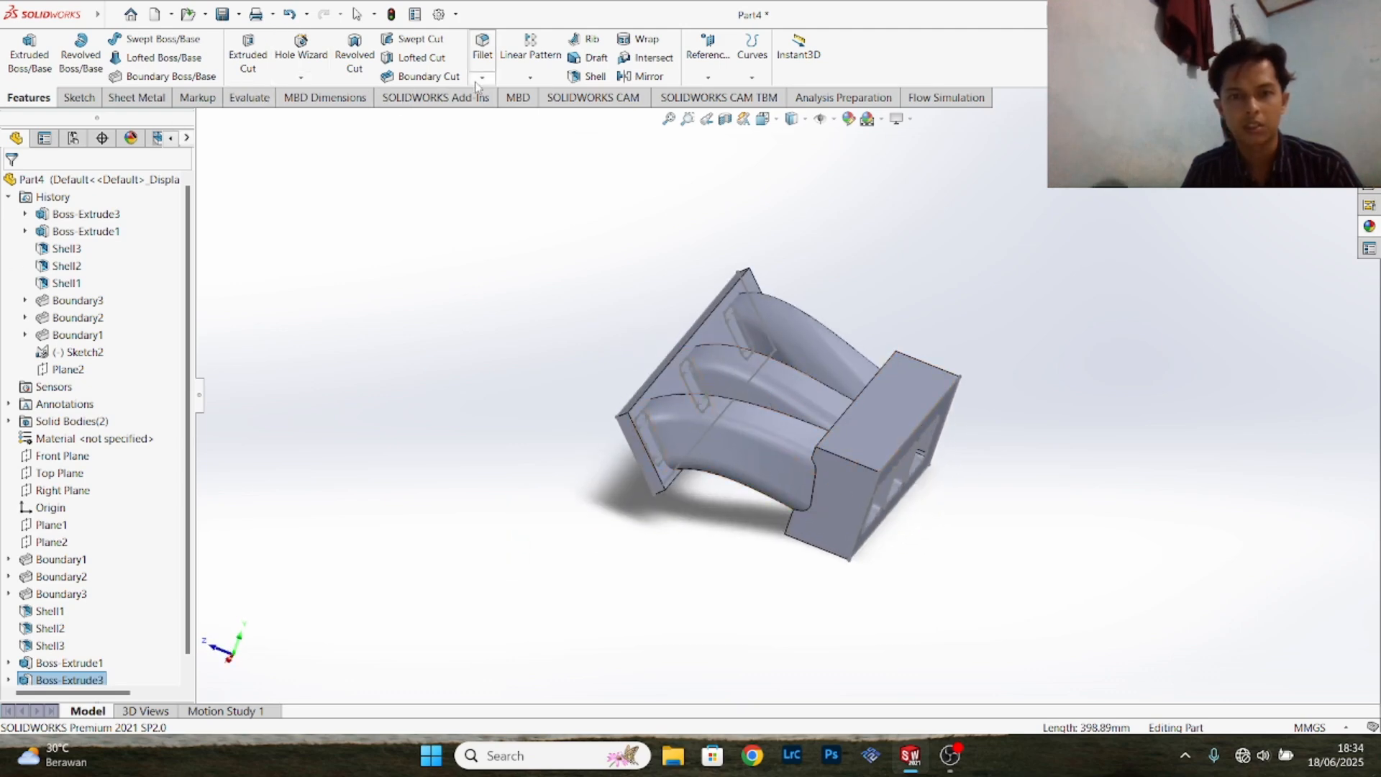
{"action": "key", "text": "Escape"}
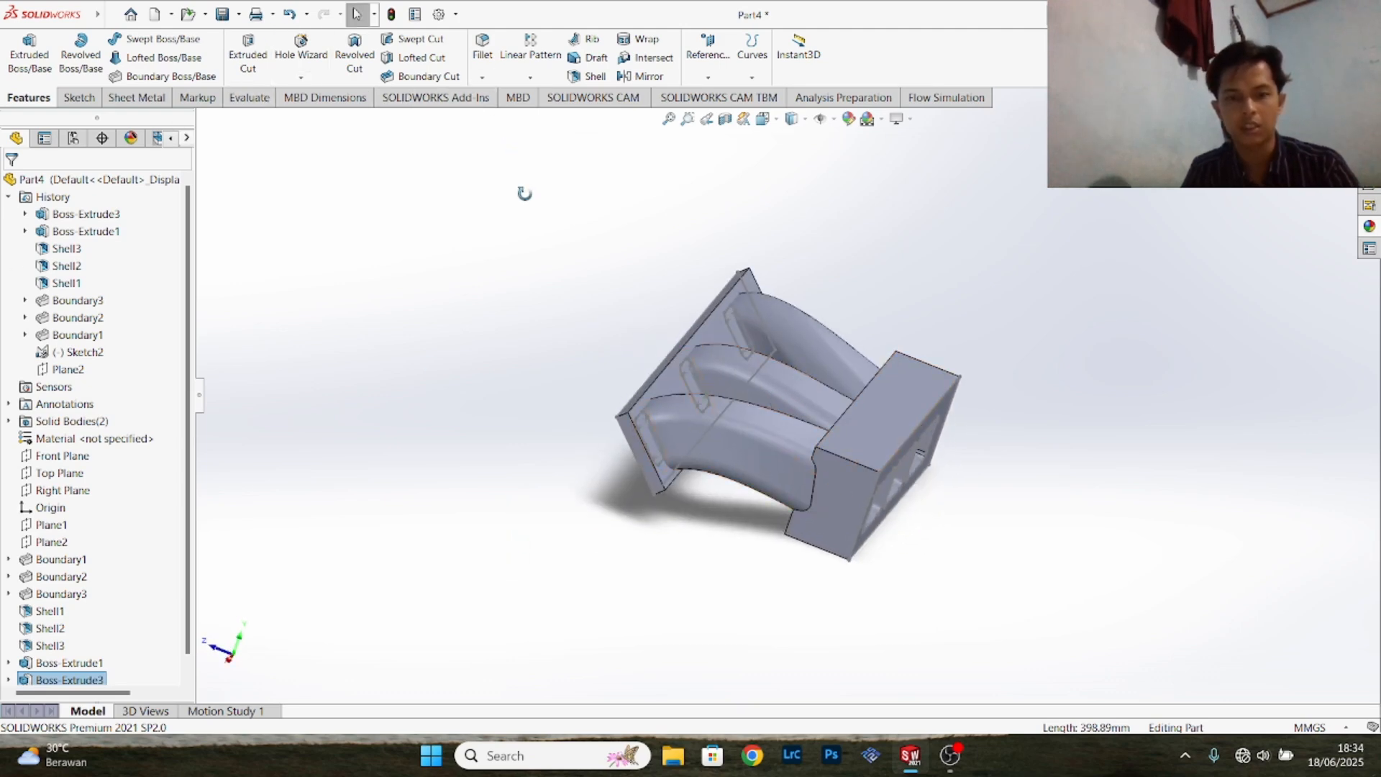
{"action": "left_click", "coordinate": [481, 64]}
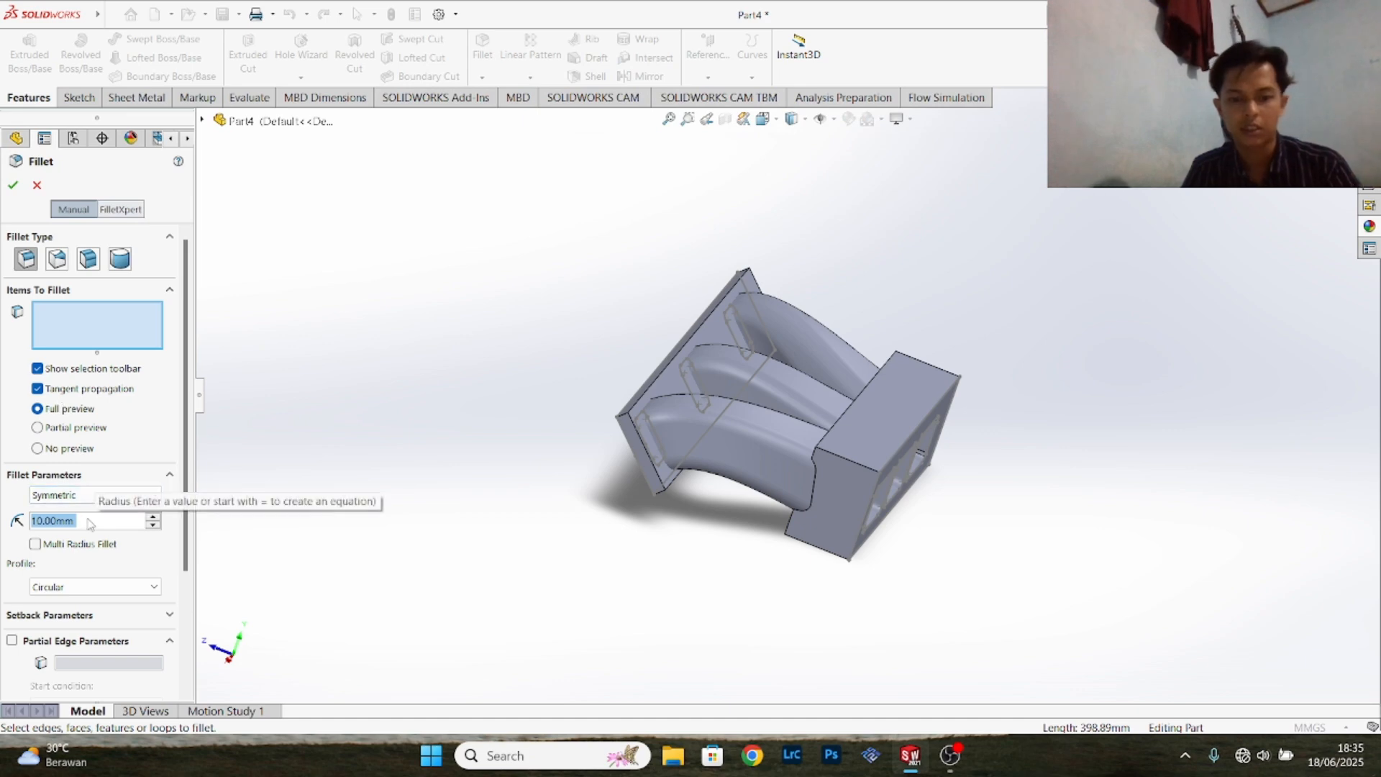
{"action": "type", "text": "5"}
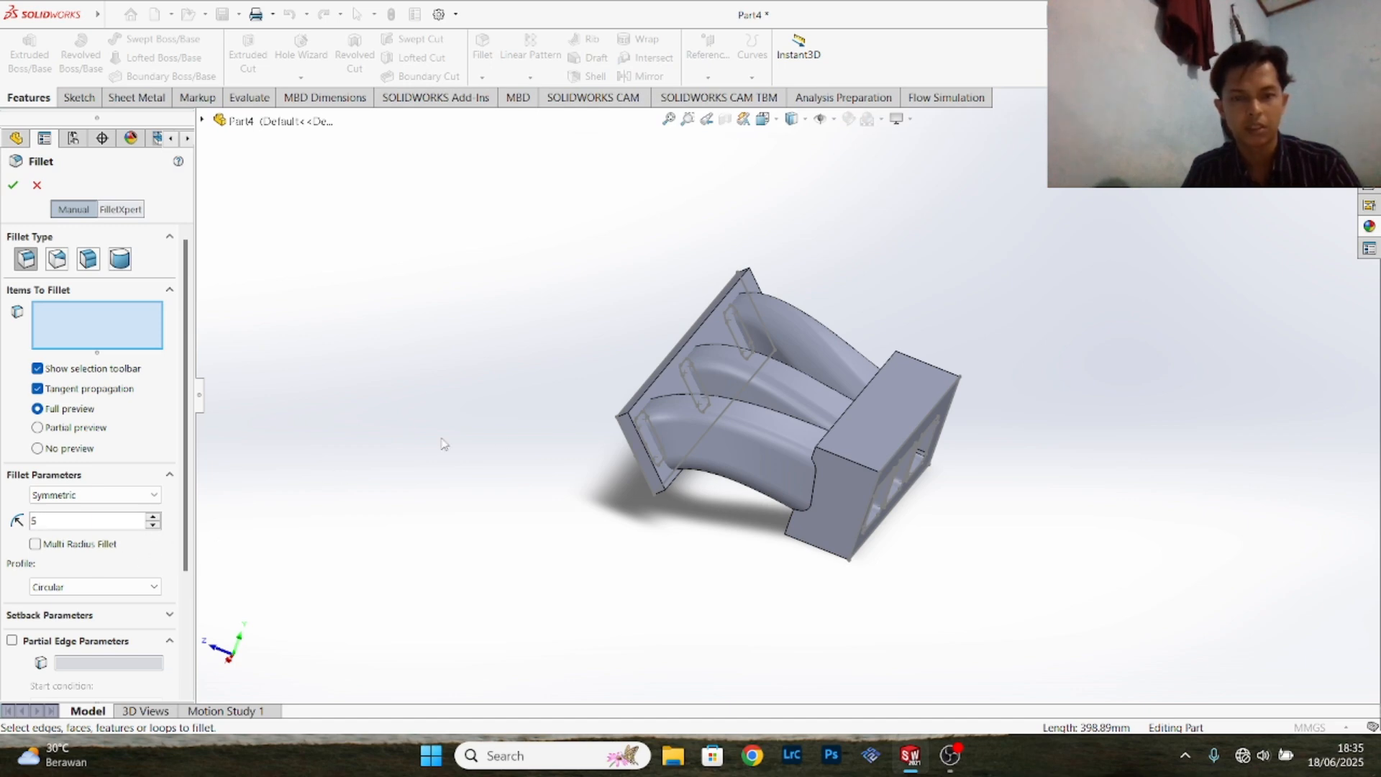
{"action": "left_click", "coordinate": [863, 401]}
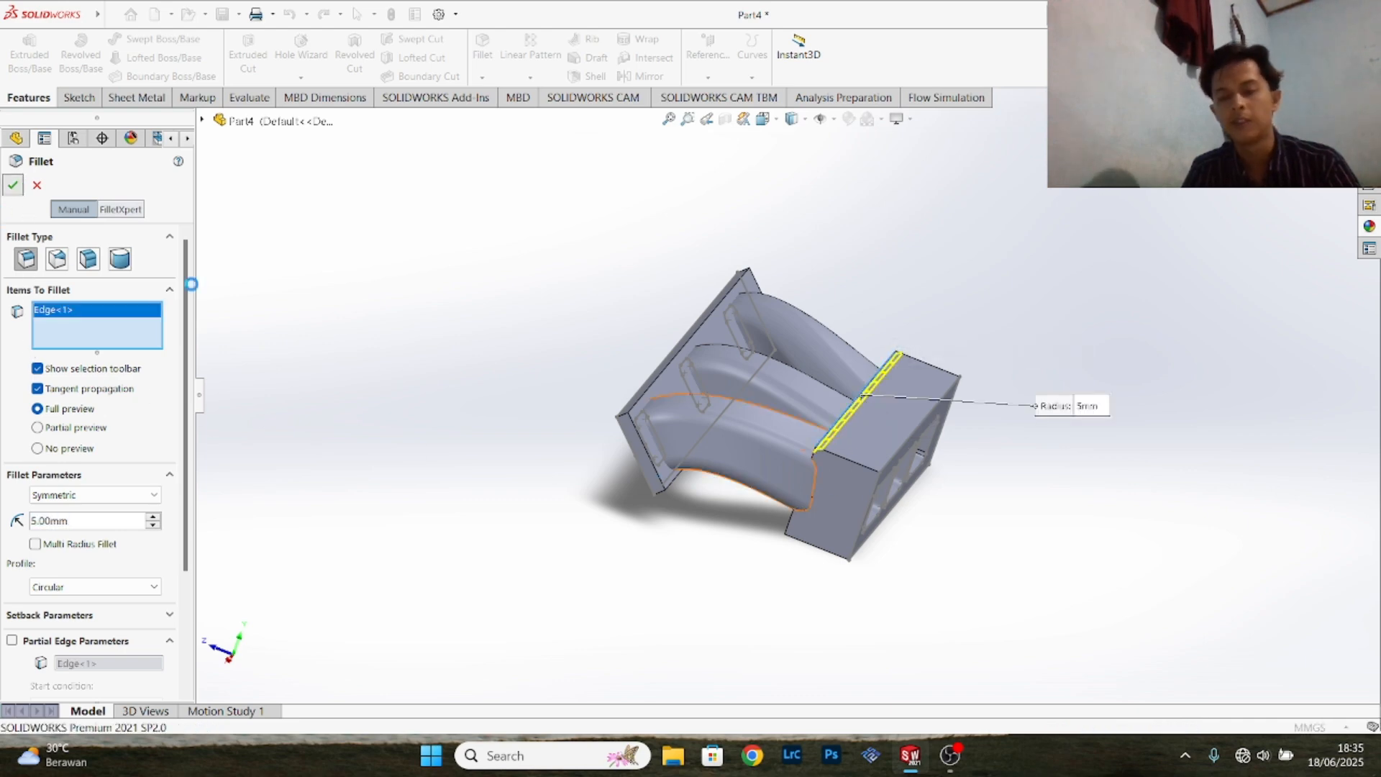
{"action": "key", "text": "Return"}
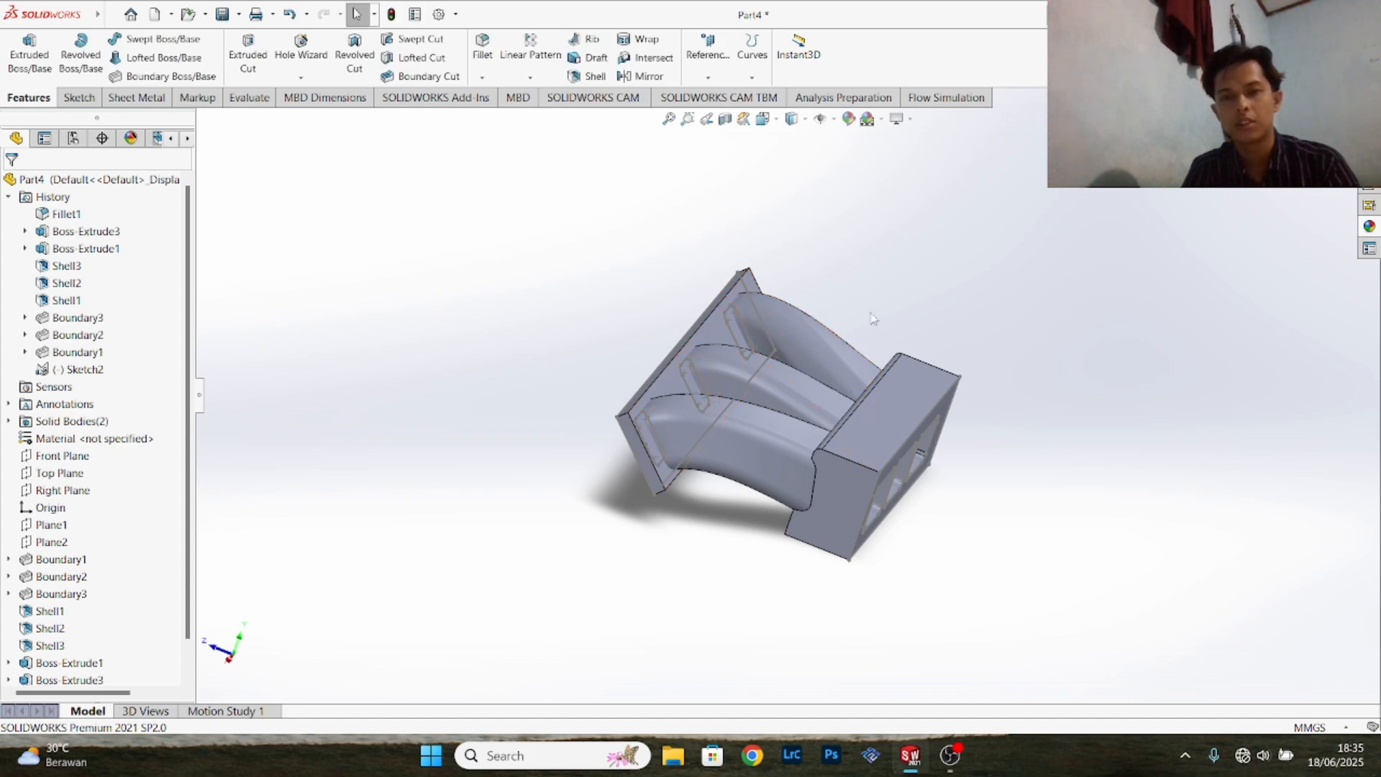
- Fillet the two short upper edges at the ends of the thick block with a 15 mm radius
{"action": "left_click", "coordinate": [483, 77]}
{"action": "left_click", "coordinate": [504, 95]}
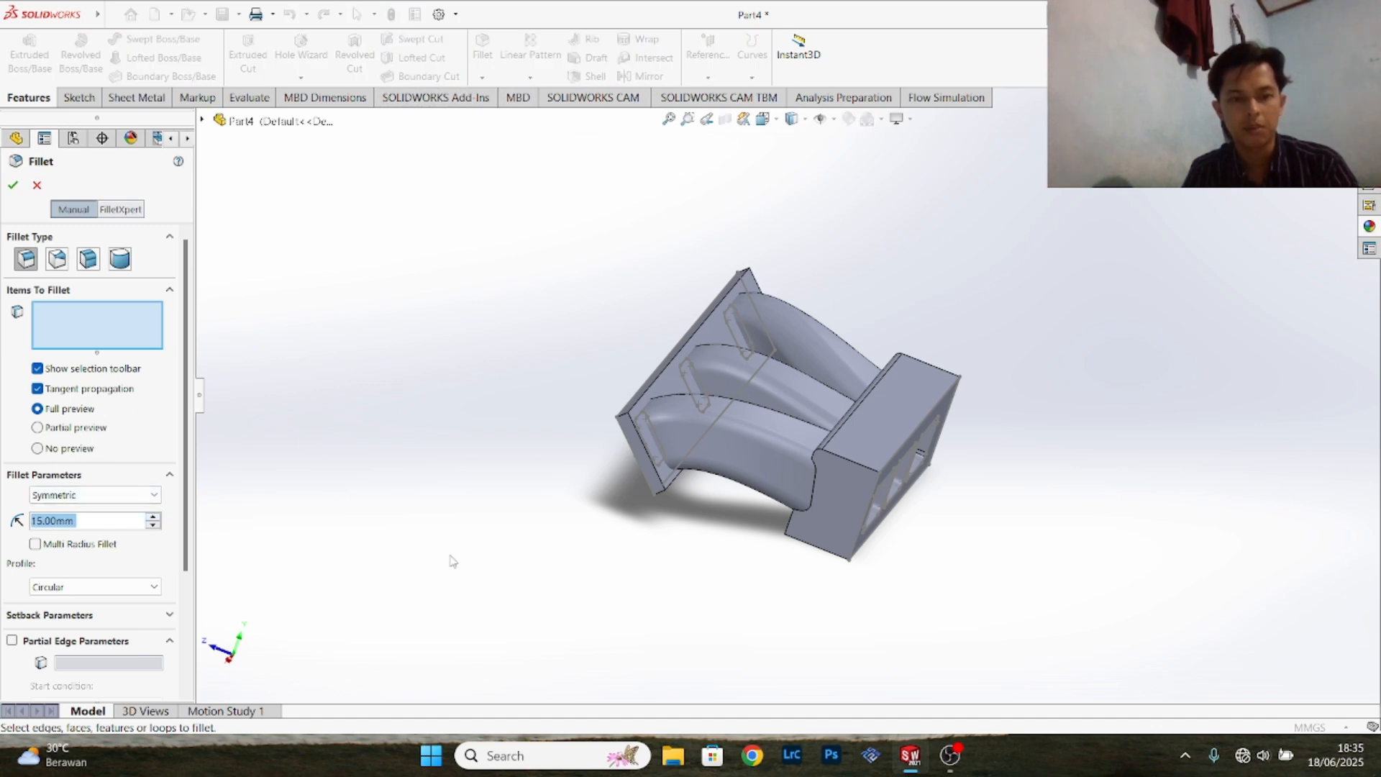
{"action": "left_click", "coordinate": [845, 457]}
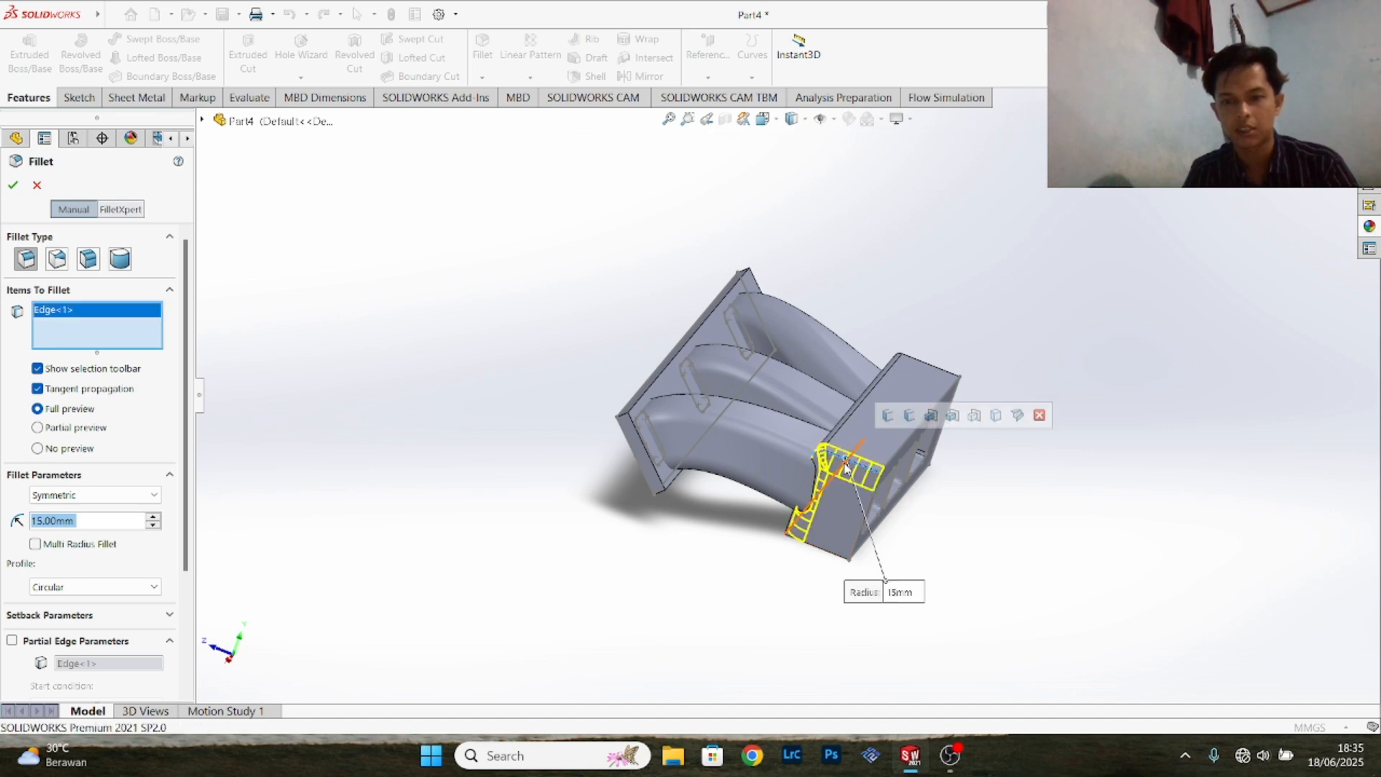
{"action": "left_click", "coordinate": [921, 366]}
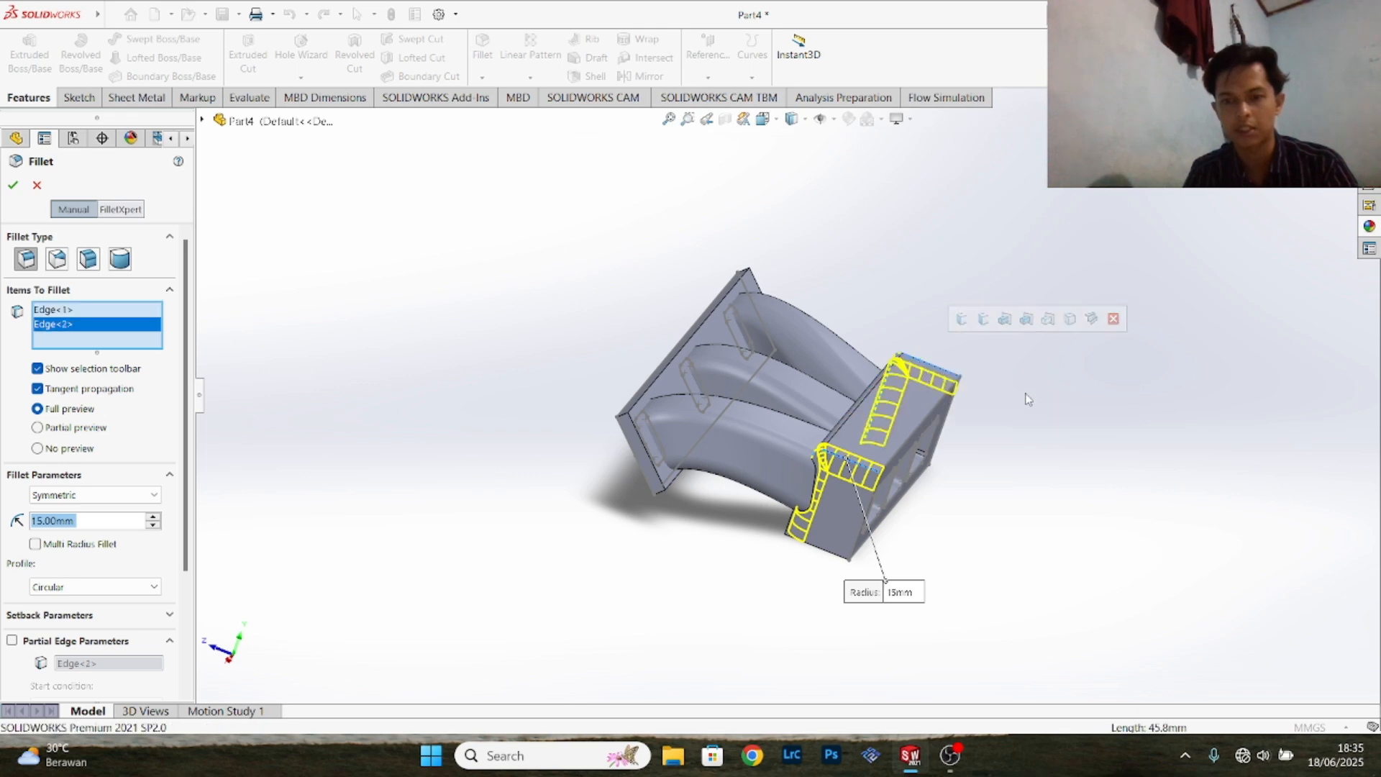
{"action": "left_click", "coordinate": [11, 186]}
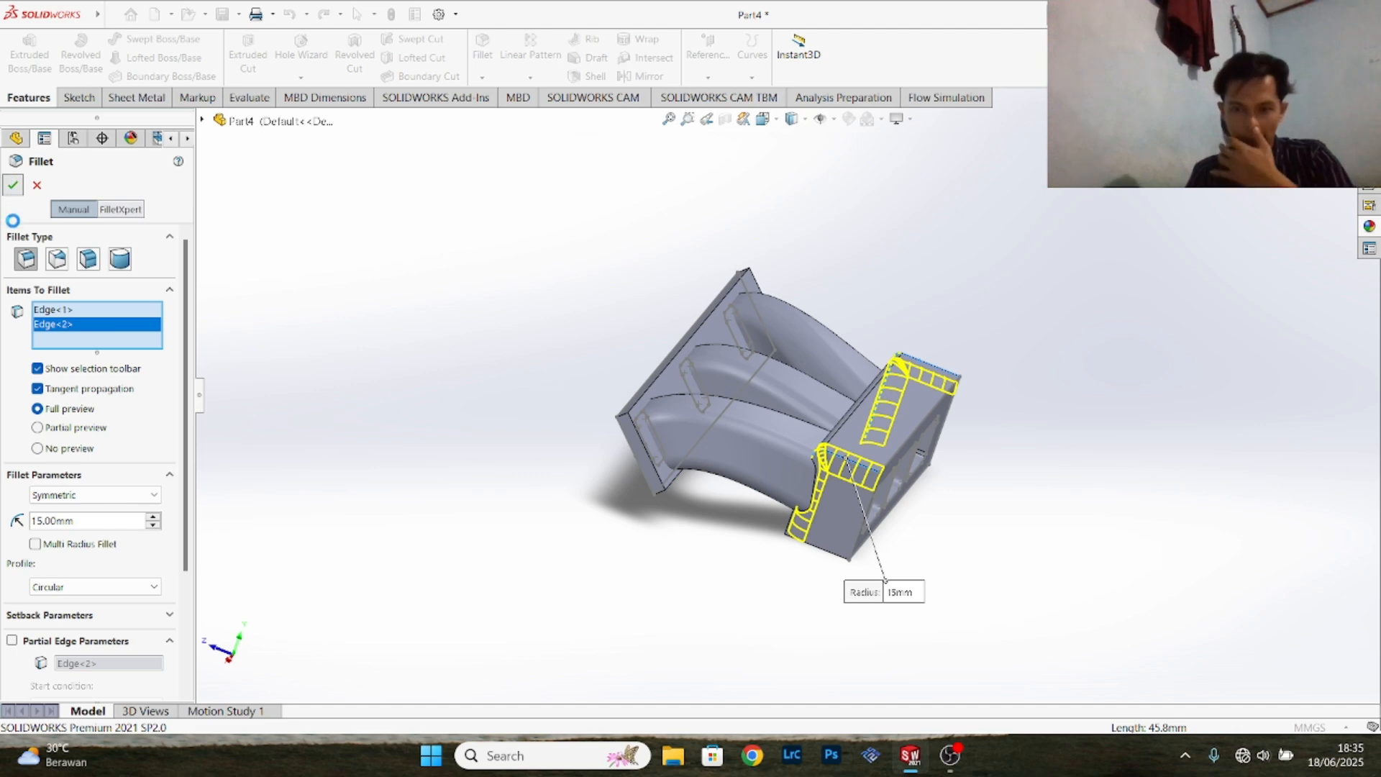
{"action": "left_click", "coordinate": [10, 185]}
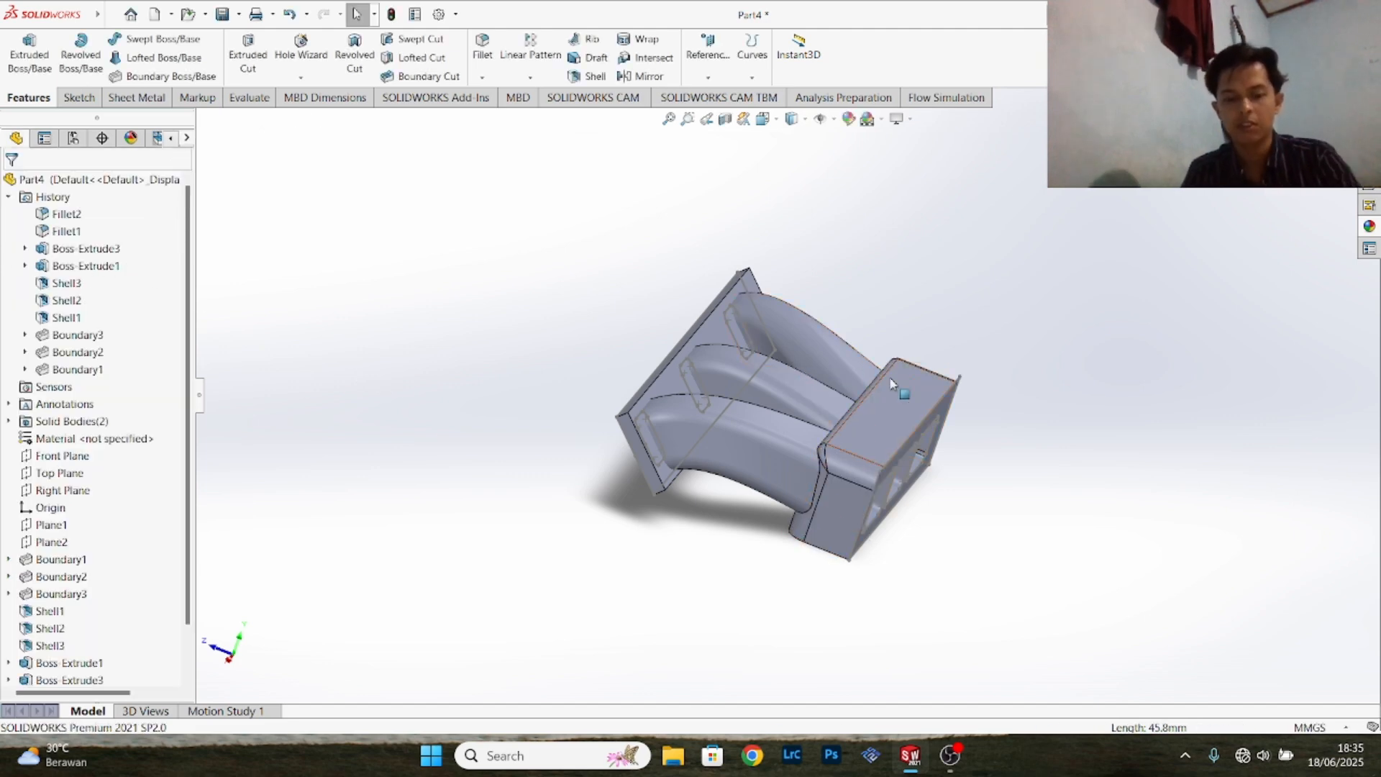
- Start a sketch on the thick block's outer face with the three openings
{"action": "middle_click_drag", "start_coordinate": [1018, 356], "coordinate": [864, 450]}
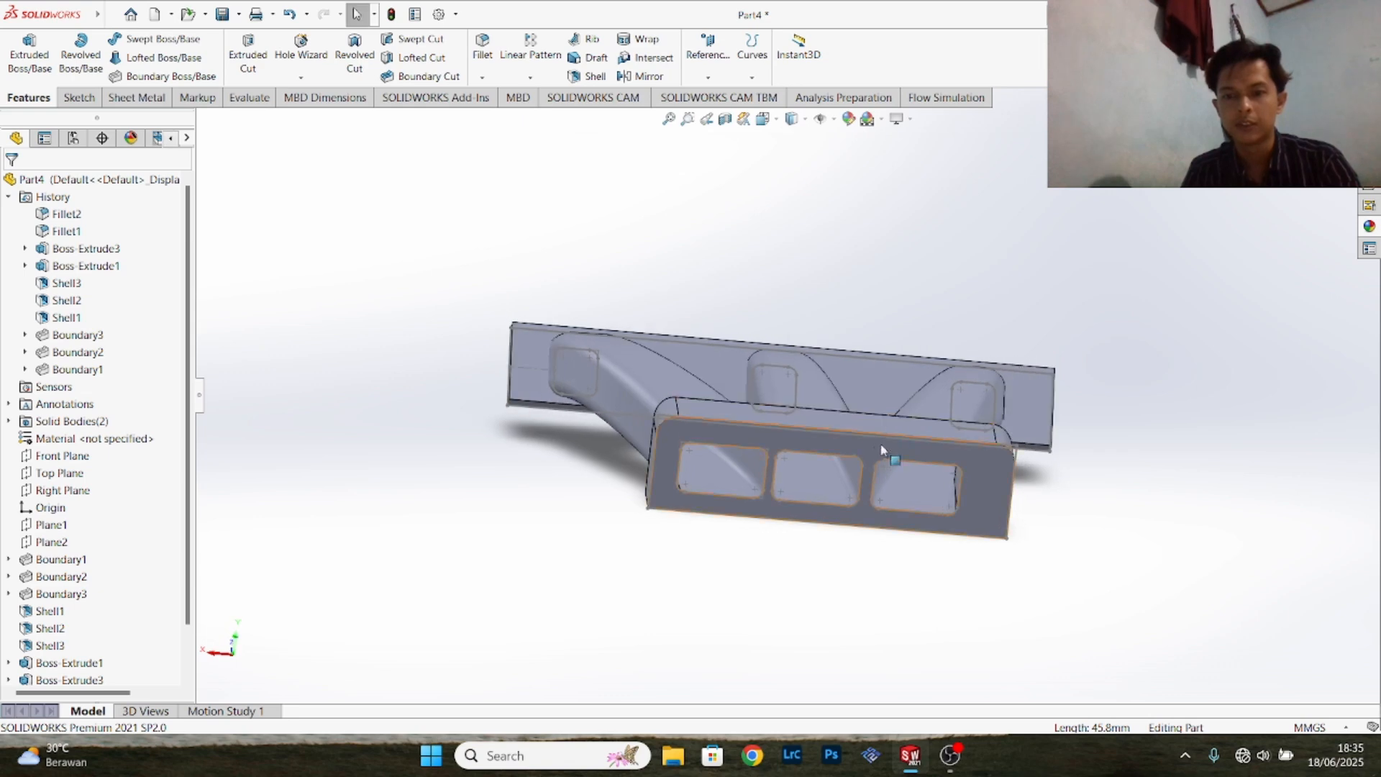
{"action": "left_click", "coordinate": [852, 446]}
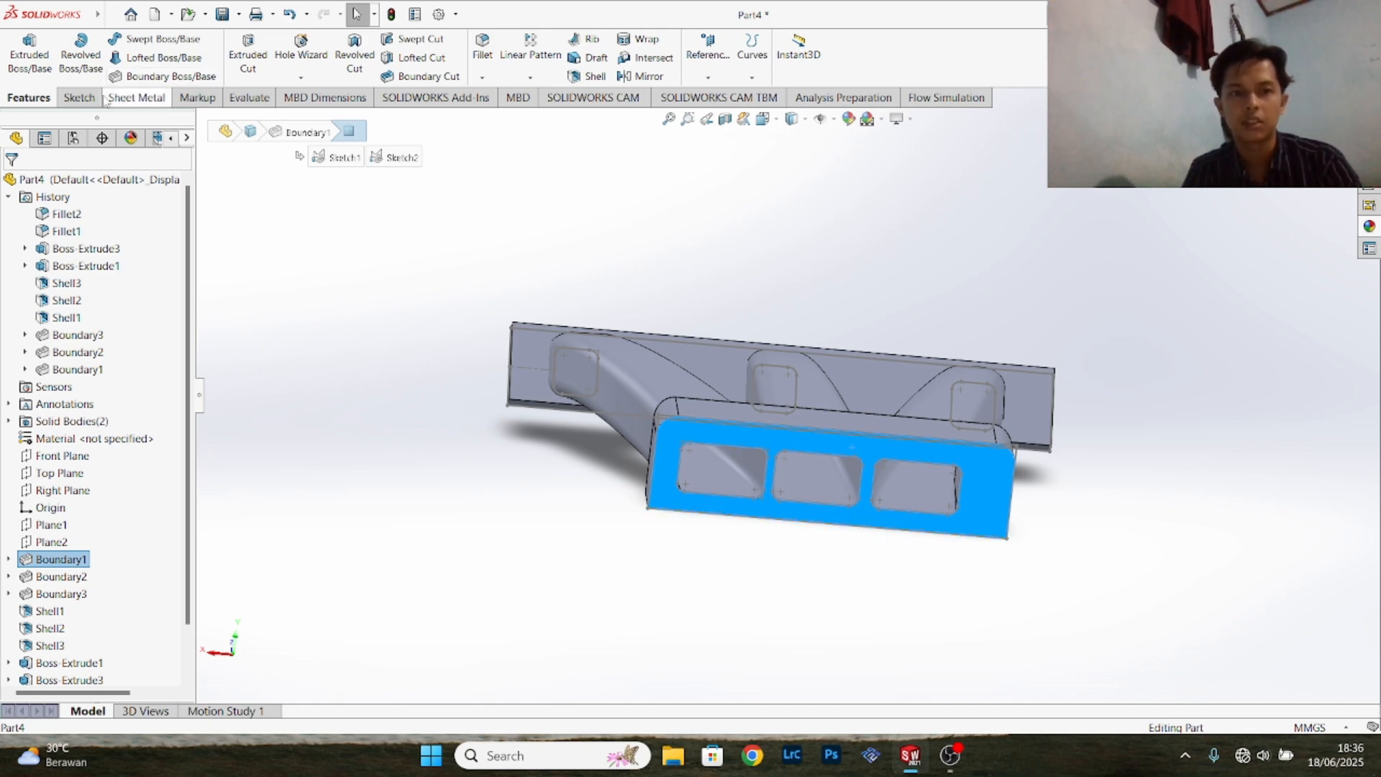
{"action": "left_click", "coordinate": [137, 97]}
{"action": "left_click", "coordinate": [76, 98]}
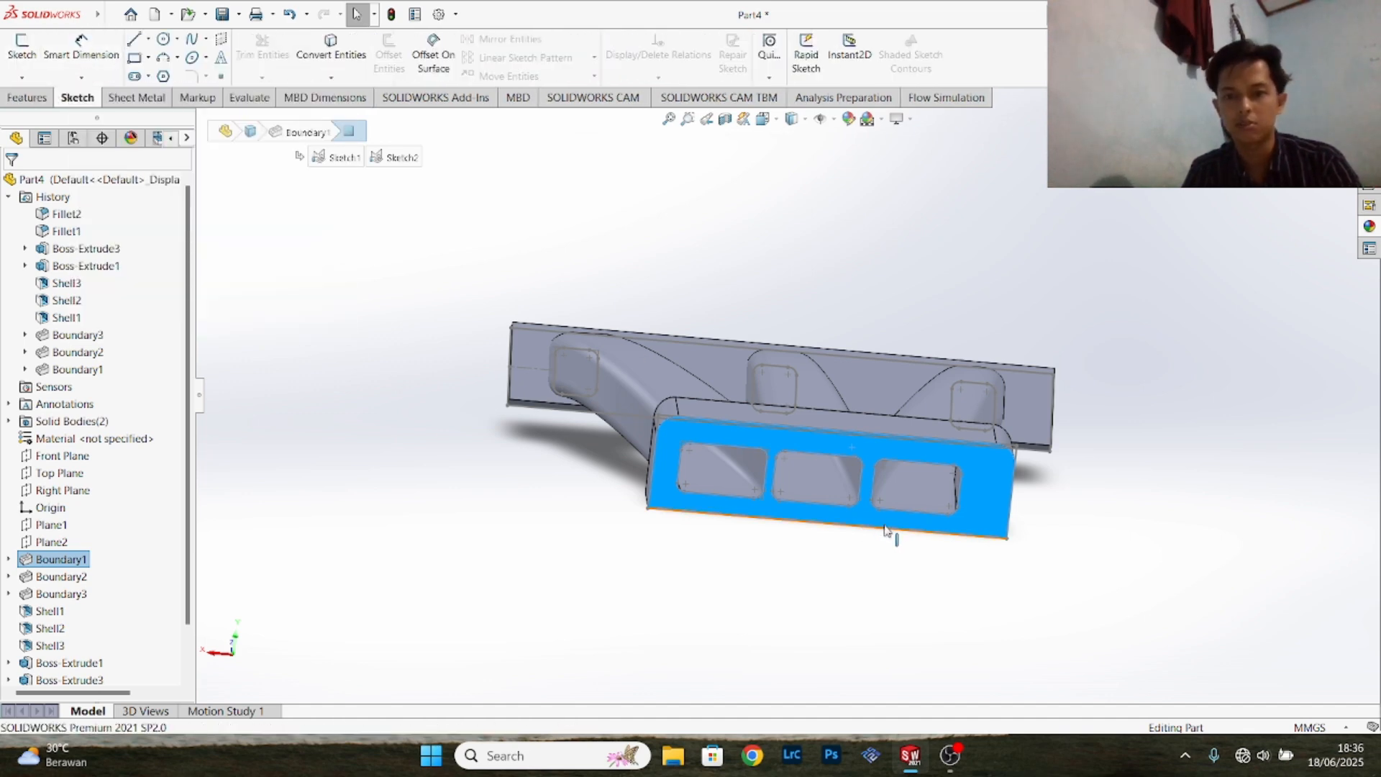
{"action": "right_click", "coordinate": [815, 440]}
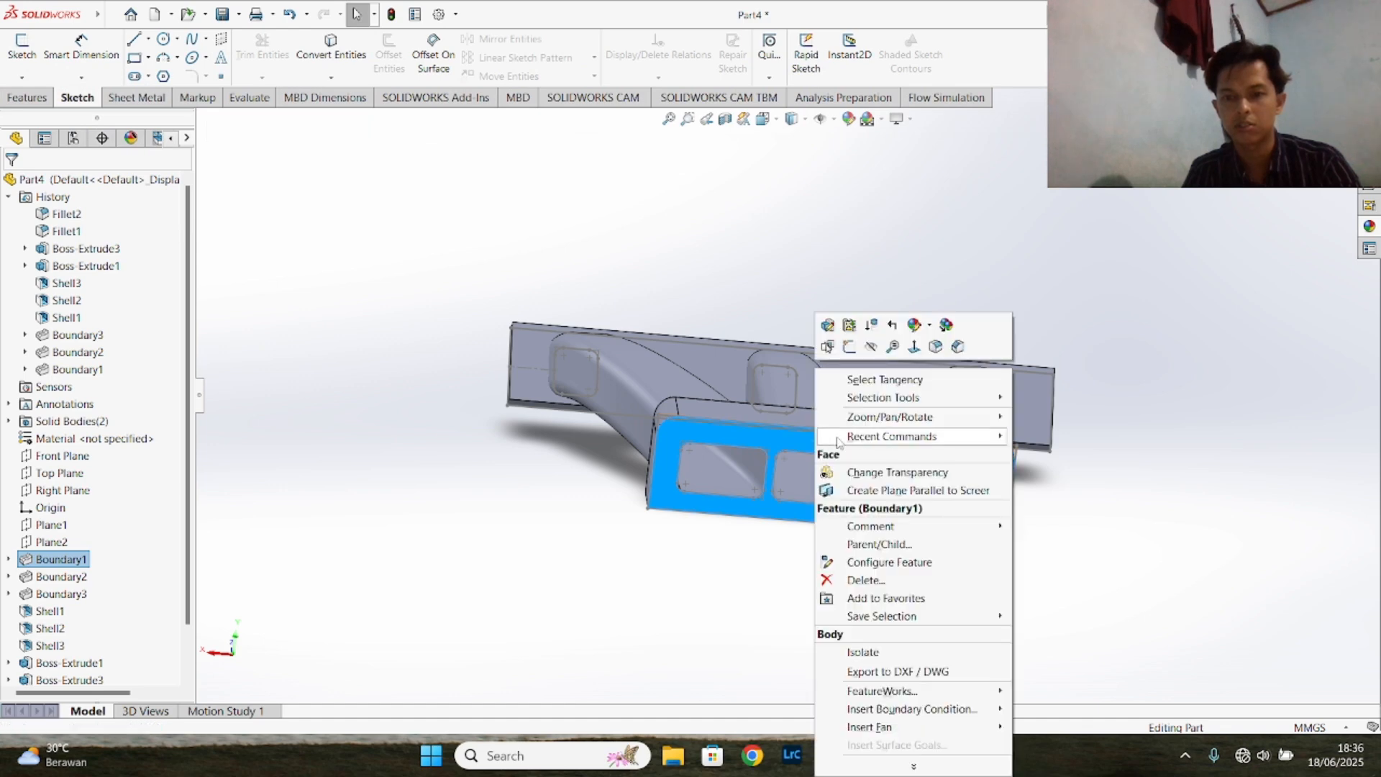
{"action": "left_click", "coordinate": [850, 344]}
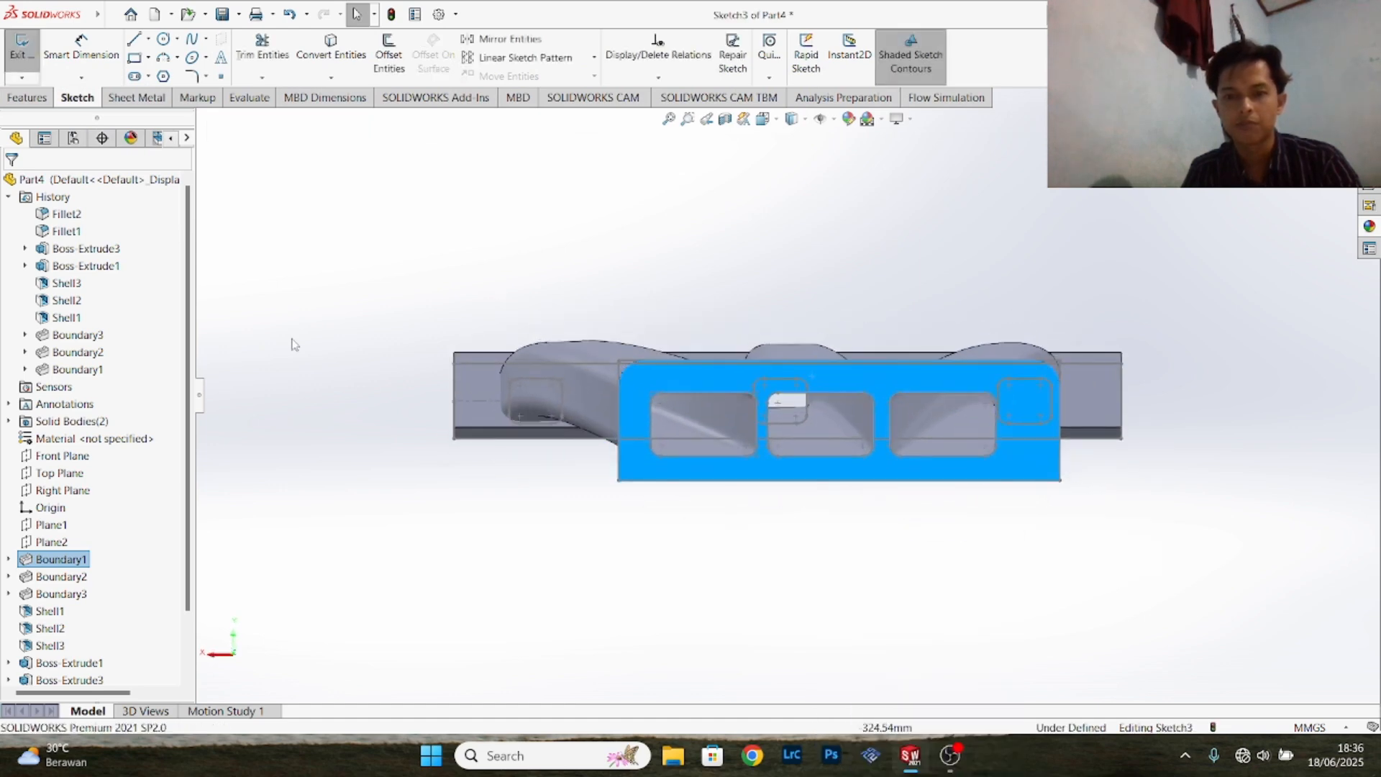
- Draw a vertical centerline about 72.8 mm long from the midpoint of the face's upper edge down to its lower edge
{"action": "left_click", "coordinate": [148, 39]}
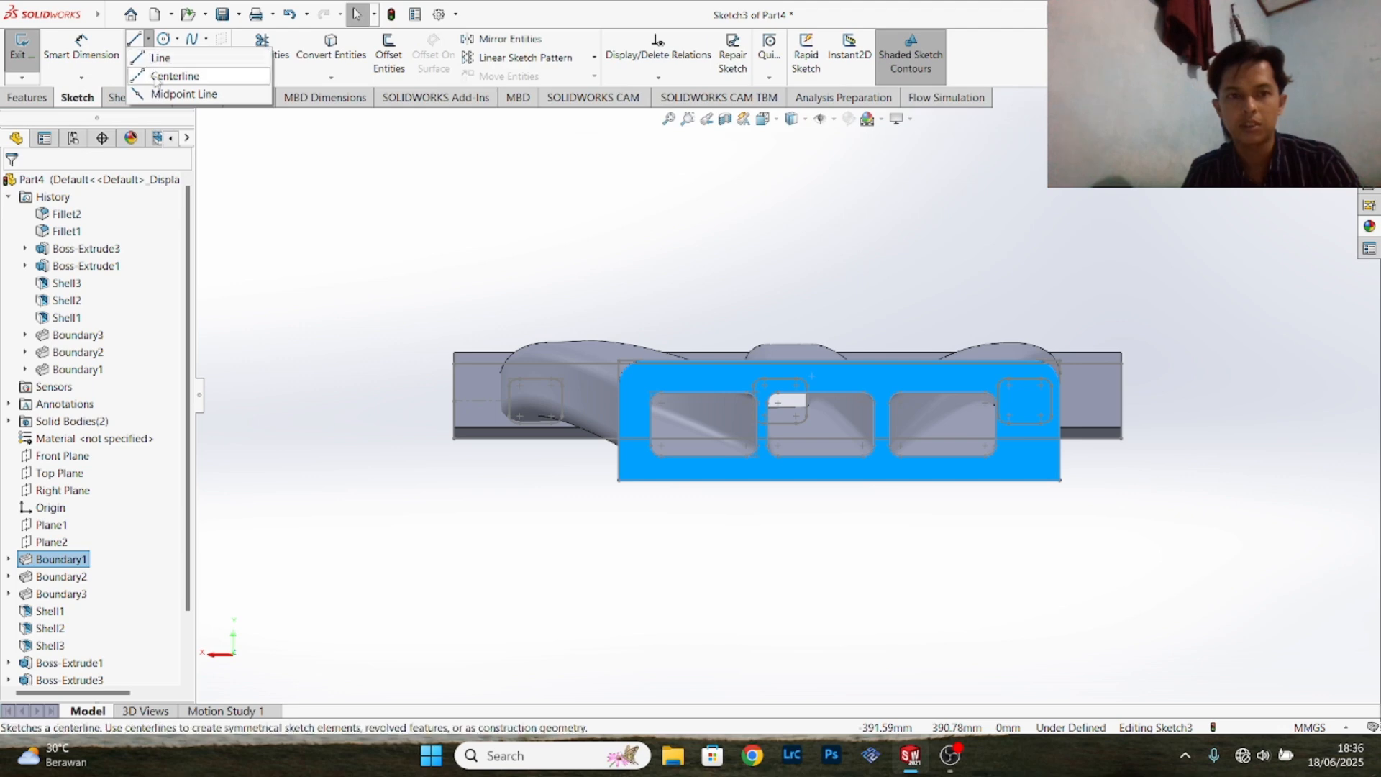
{"action": "left_click", "coordinate": [167, 59]}
{"action": "scroll", "coordinate": [726, 369], "scroll_direction": "down", "scroll_amount": 2}
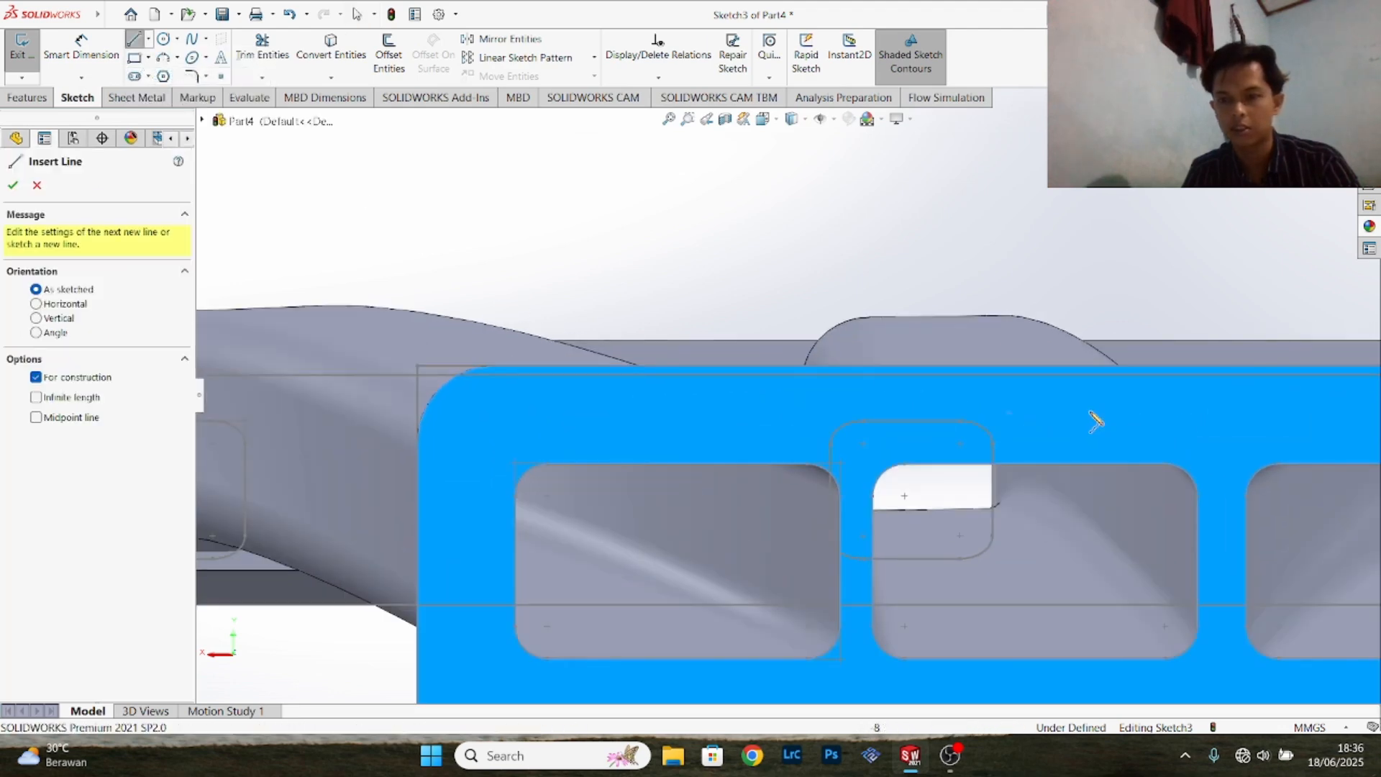
{"action": "scroll", "coordinate": [1098, 435], "scroll_direction": "down", "scroll_amount": 2}
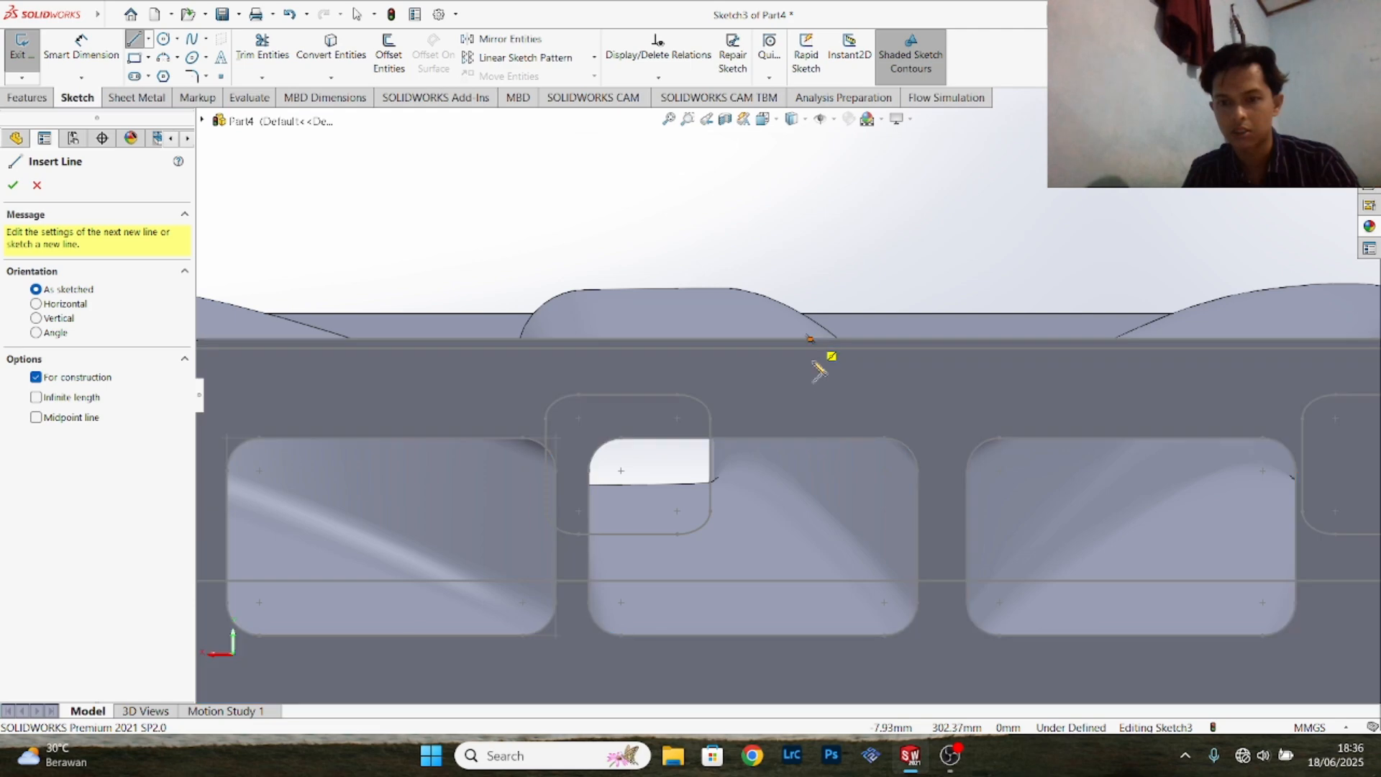
{"action": "left_click", "coordinate": [807, 349]}
{"action": "left_click", "coordinate": [806, 657]}
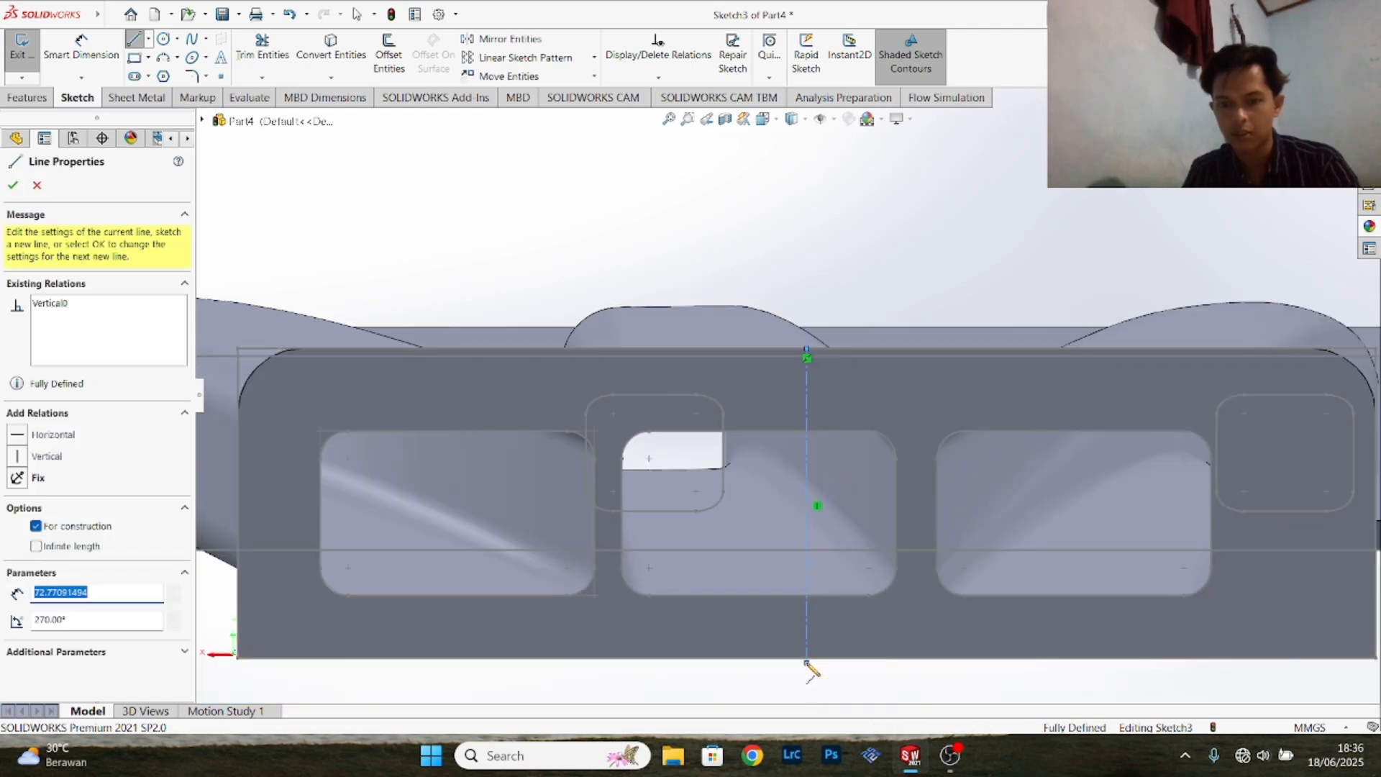
{"action": "right_click", "coordinate": [811, 664]}
{"action": "left_click", "coordinate": [851, 585]}
{"action": "key", "text": "Escape"}
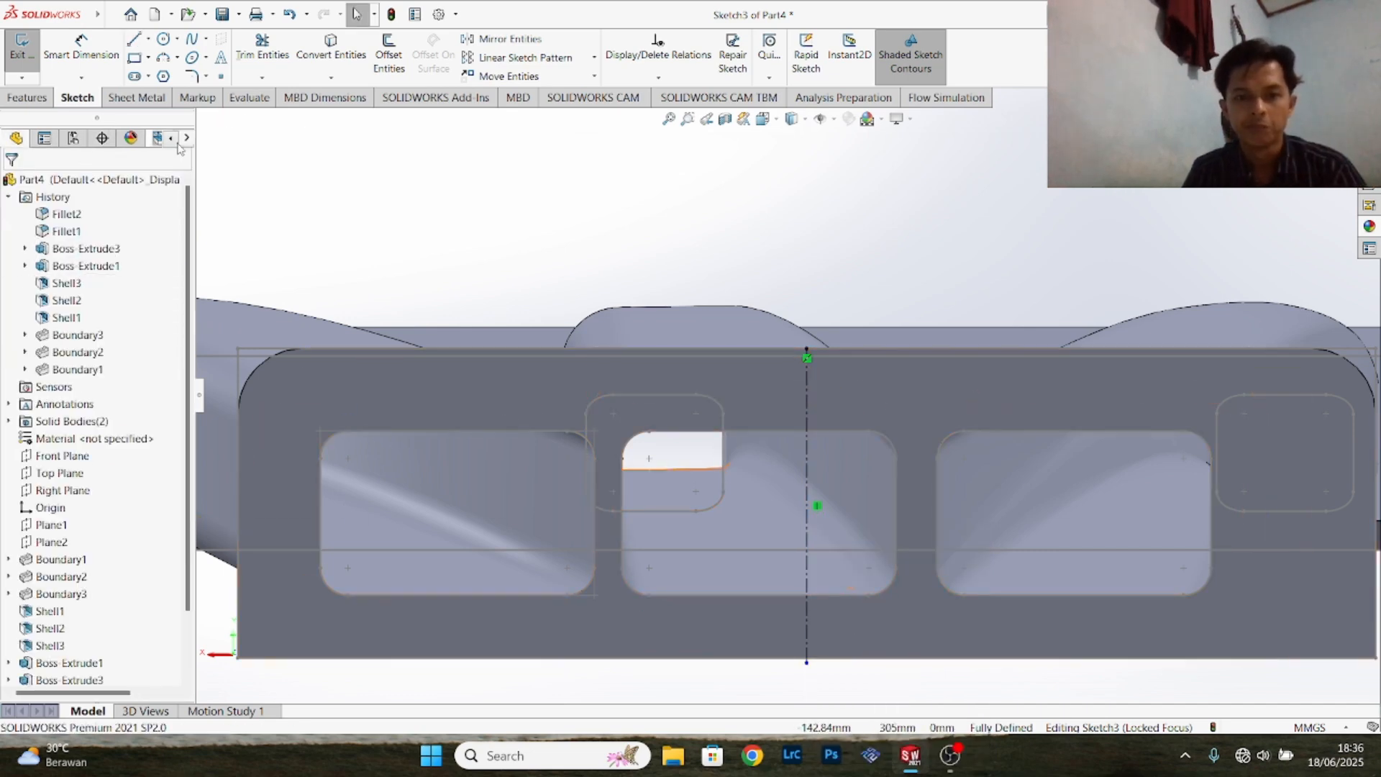
{"action": "scroll", "coordinate": [663, 345], "scroll_direction": "up", "scroll_amount": 5}
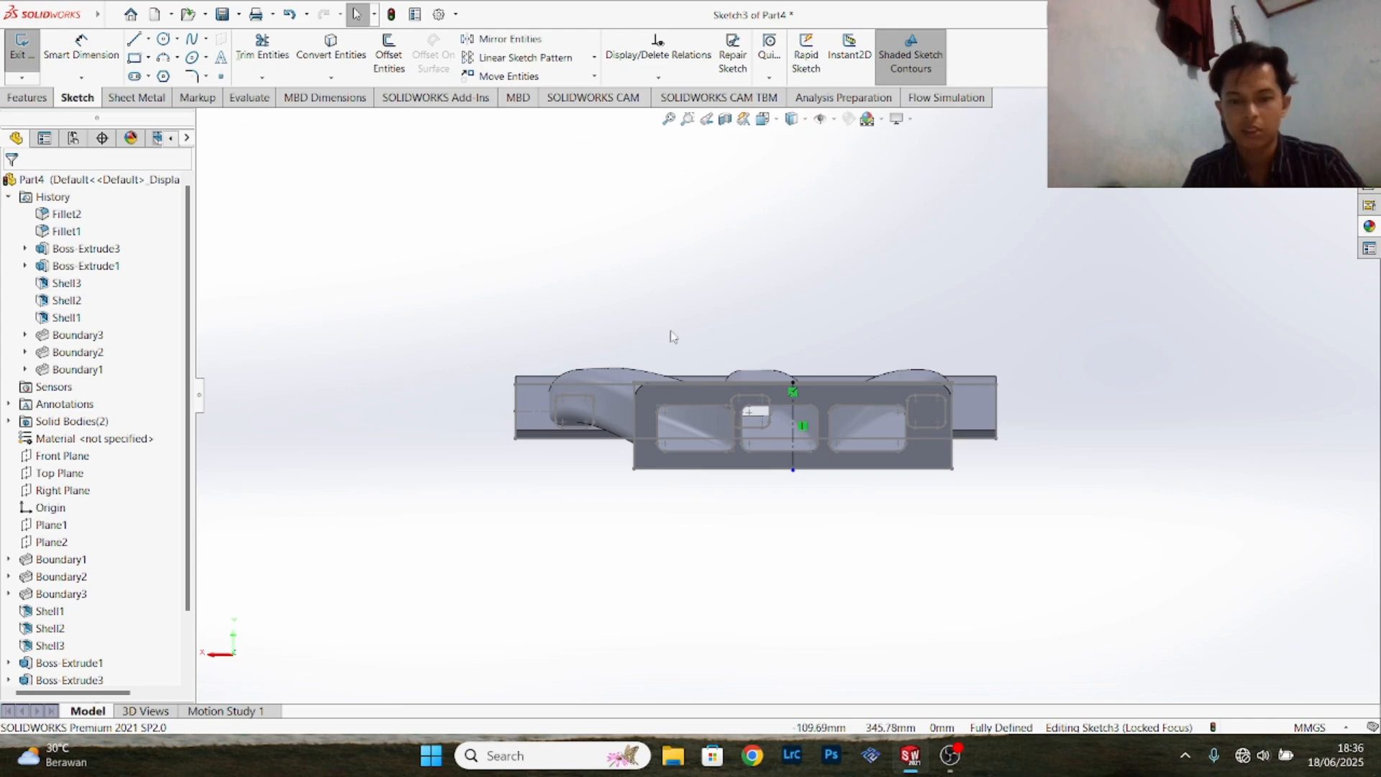
{"action": "middle_click_drag", "start_coordinate": [669, 333], "coordinate": [741, 392]}
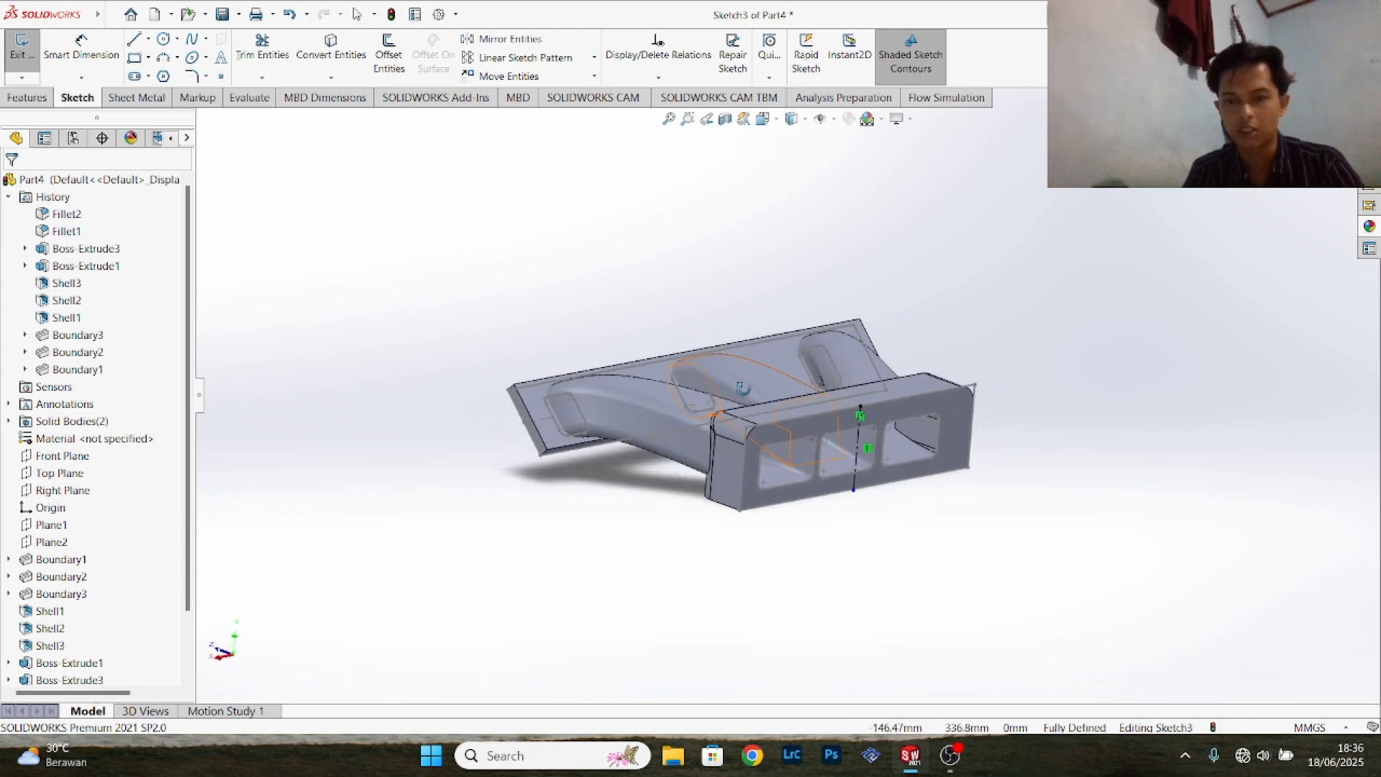
{"action": "middle_click_drag", "start_coordinate": [986, 407], "coordinate": [976, 448]}
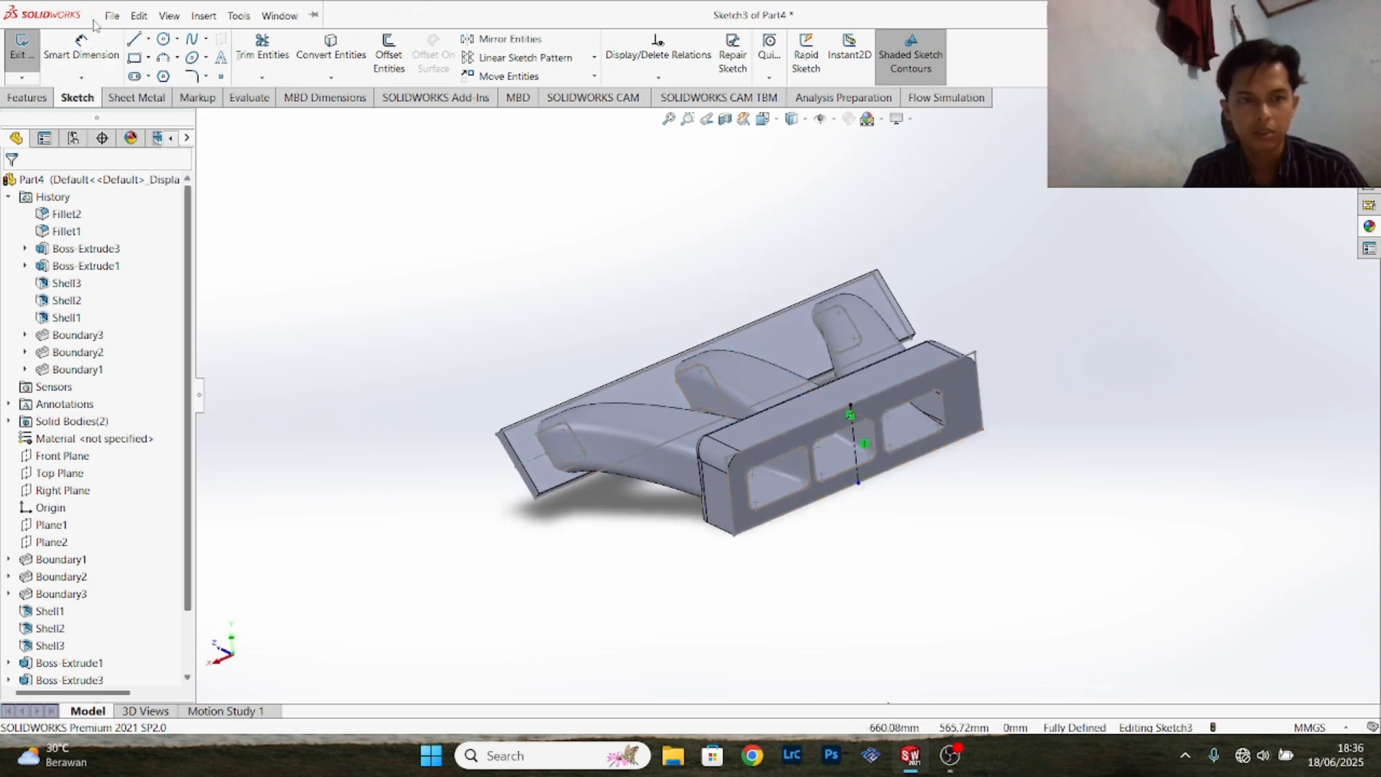
{"action": "left_click", "coordinate": [139, 15]}
{"action": "mouse_move", "coordinate": [203, 18]}
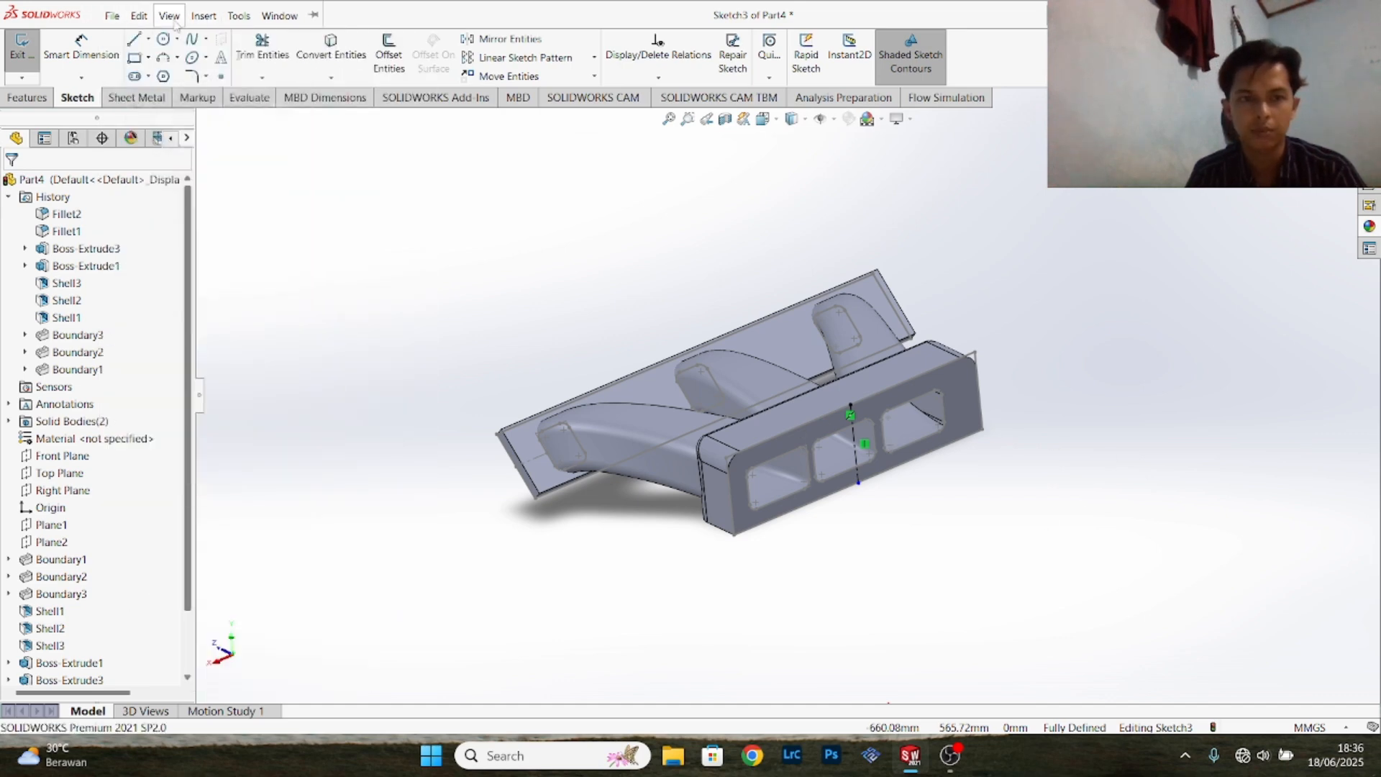
{"action": "mouse_move", "coordinate": [226, 79]}
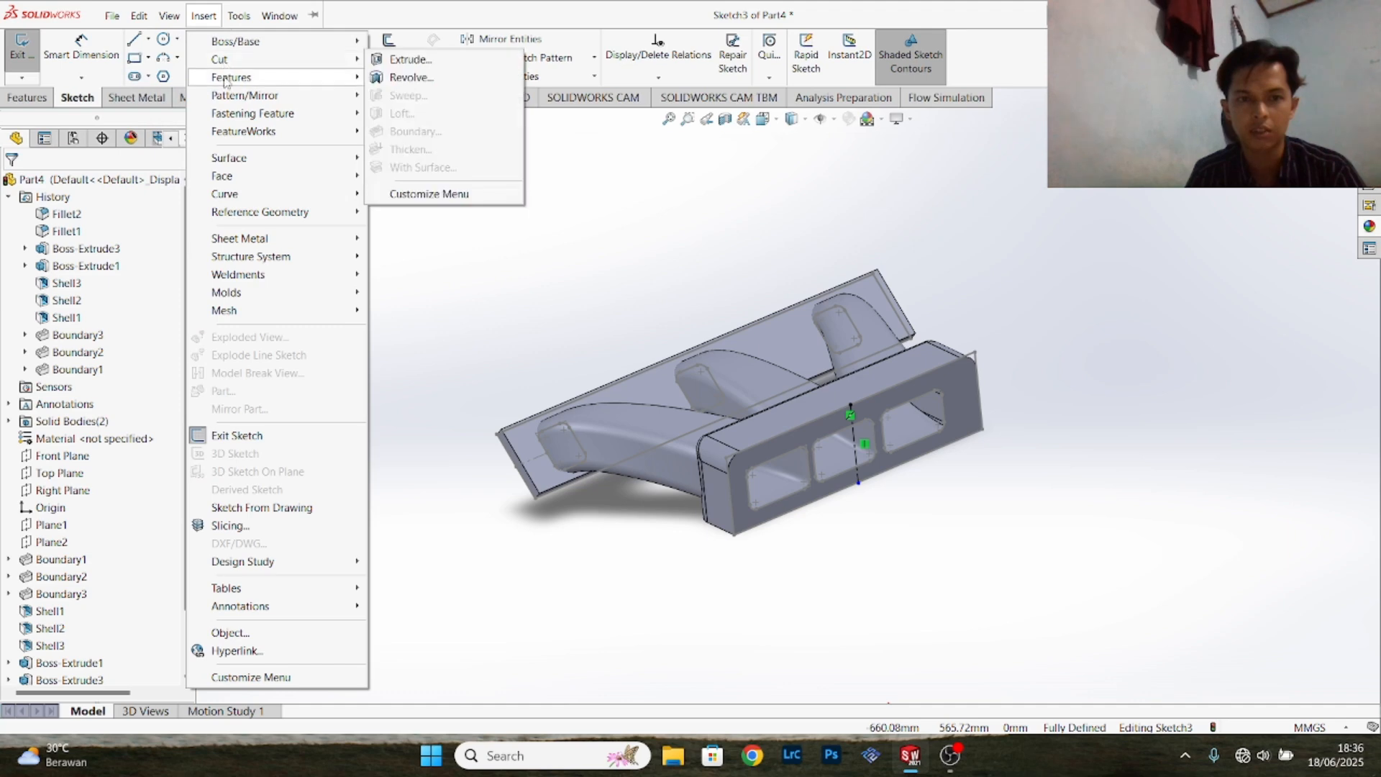
{"action": "left_click", "coordinate": [680, 264]}
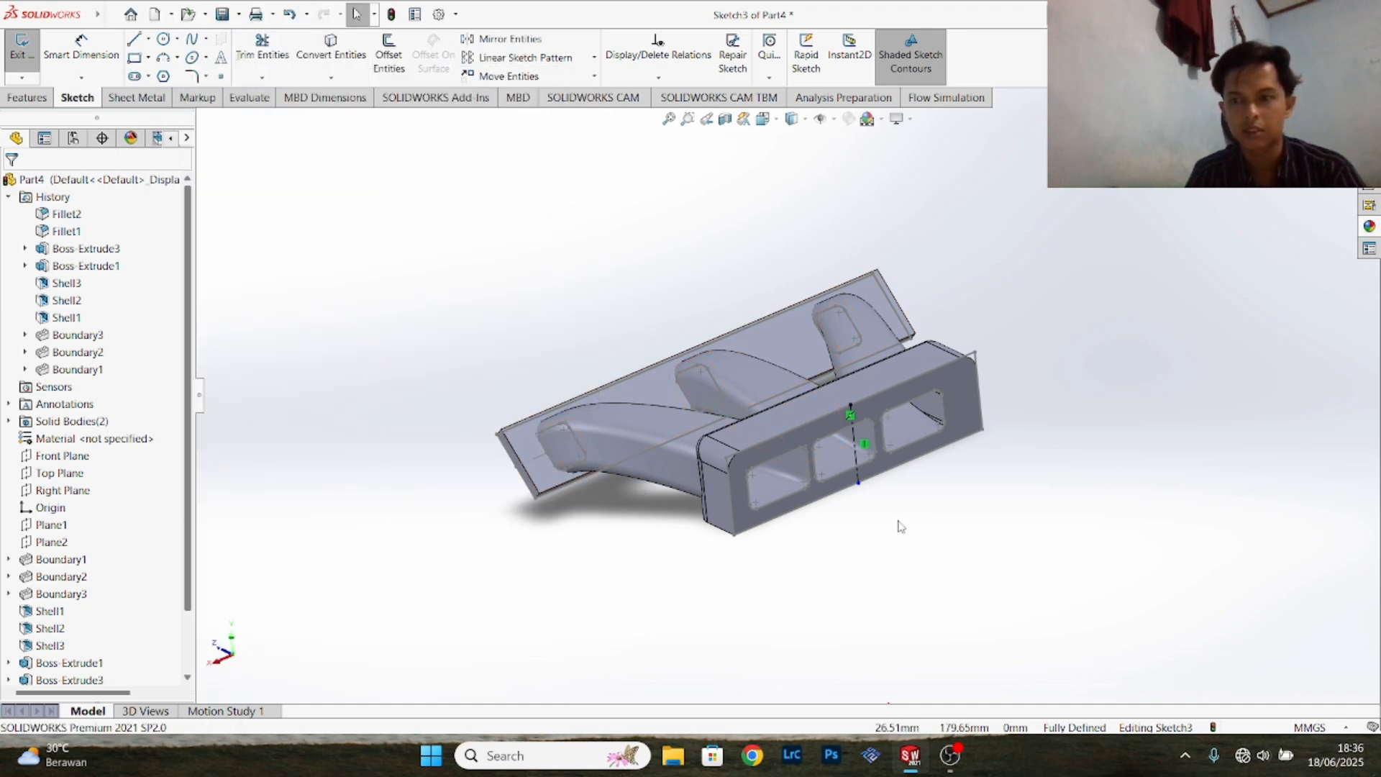
- Finish the centerline sketch and set up a Move/Copy Body operation making one copy rotated 180 degrees about that centerline
{"action": "left_click", "coordinate": [22, 53]}
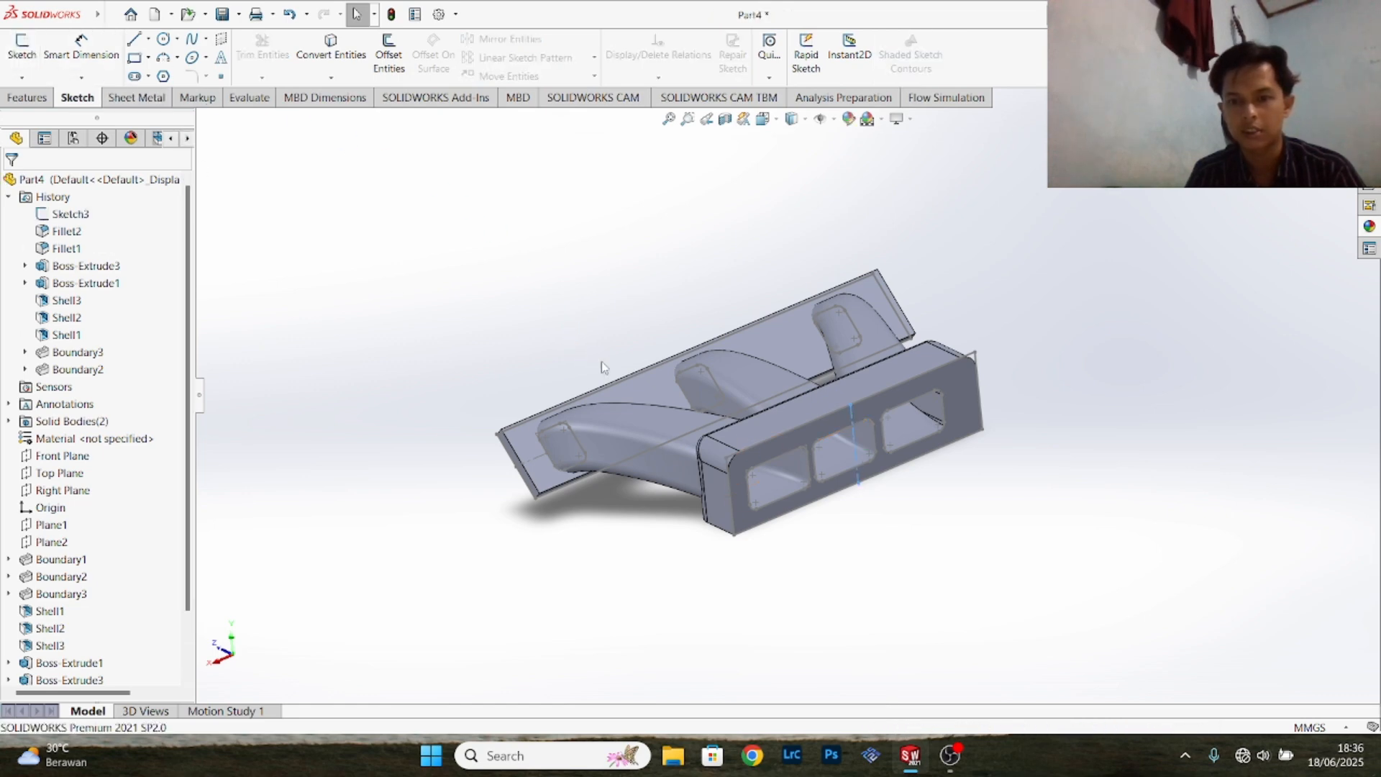
{"action": "left_click", "coordinate": [109, 13]}
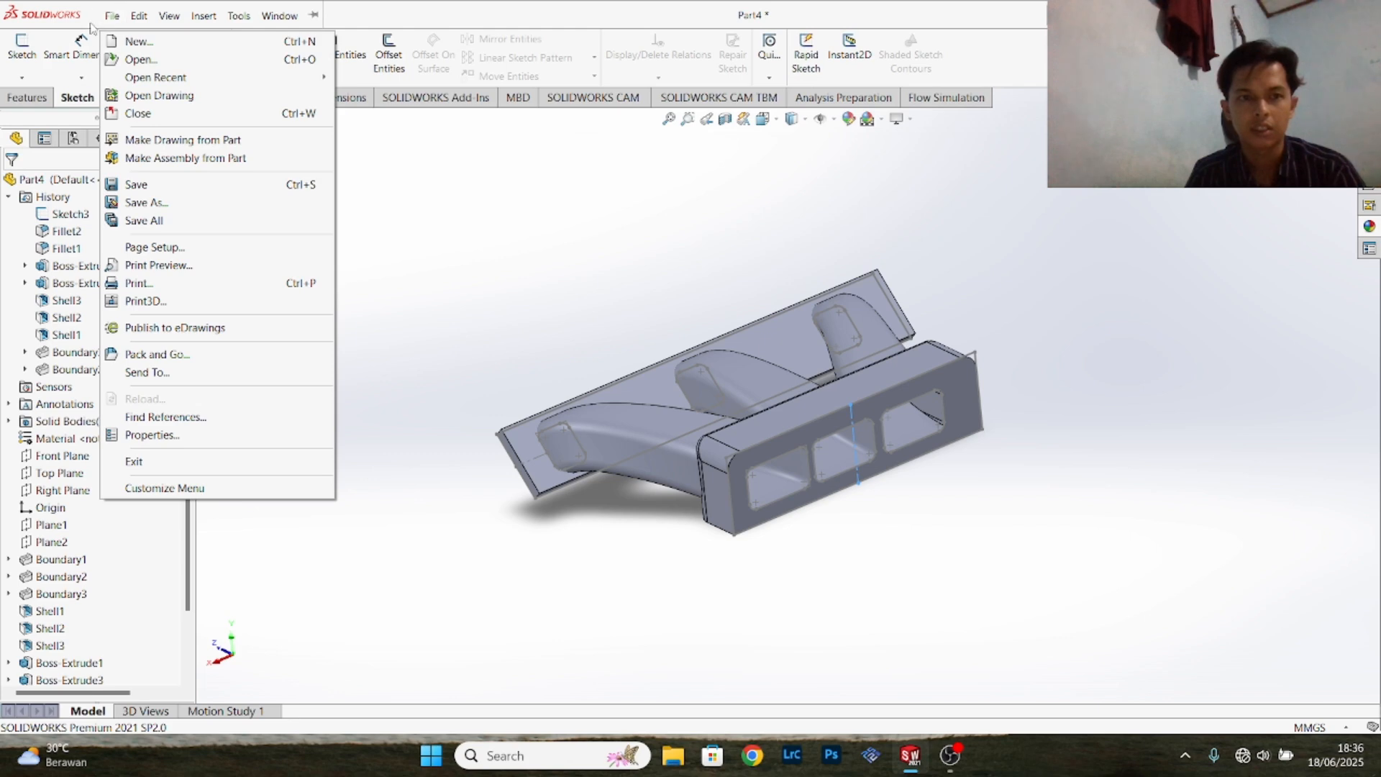
{"action": "mouse_move", "coordinate": [202, 17]}
{"action": "mouse_move", "coordinate": [238, 77]}
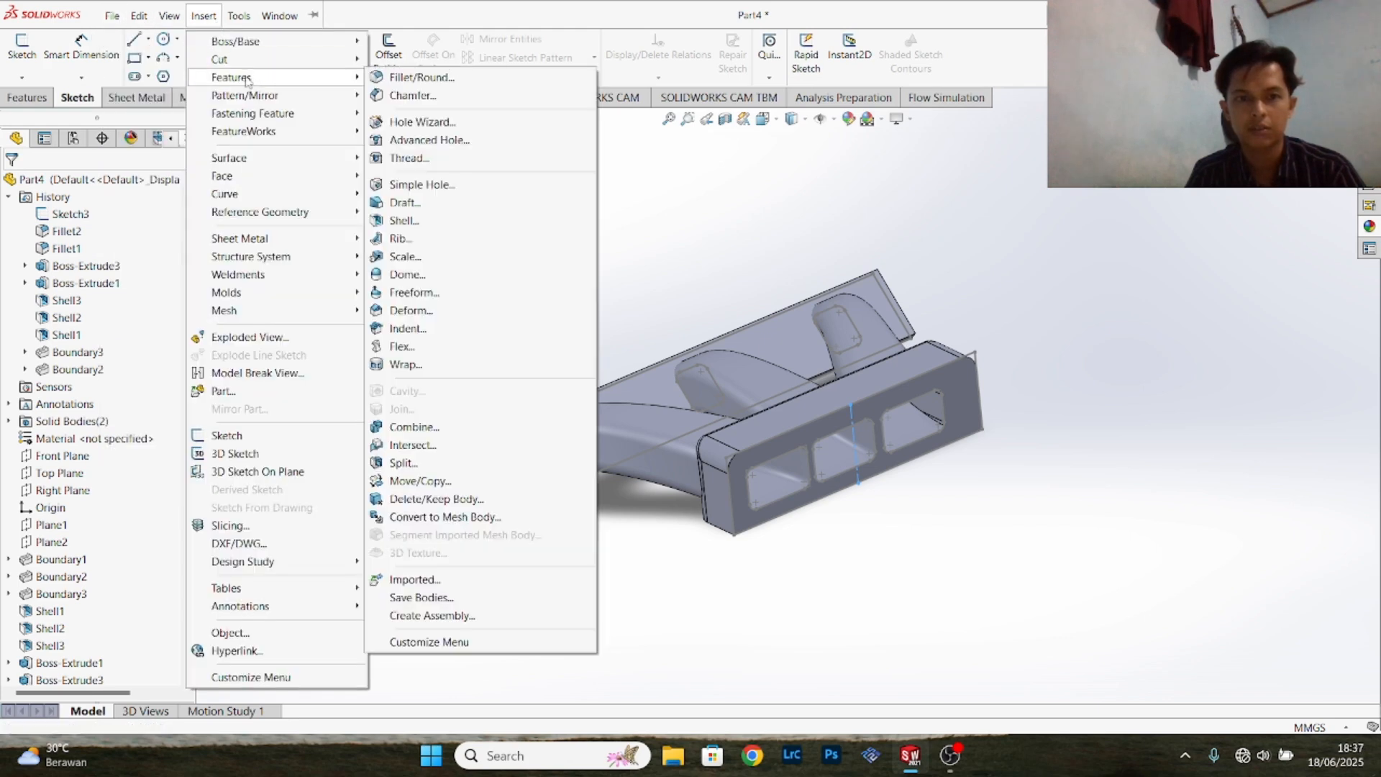
{"action": "left_click", "coordinate": [425, 482]}
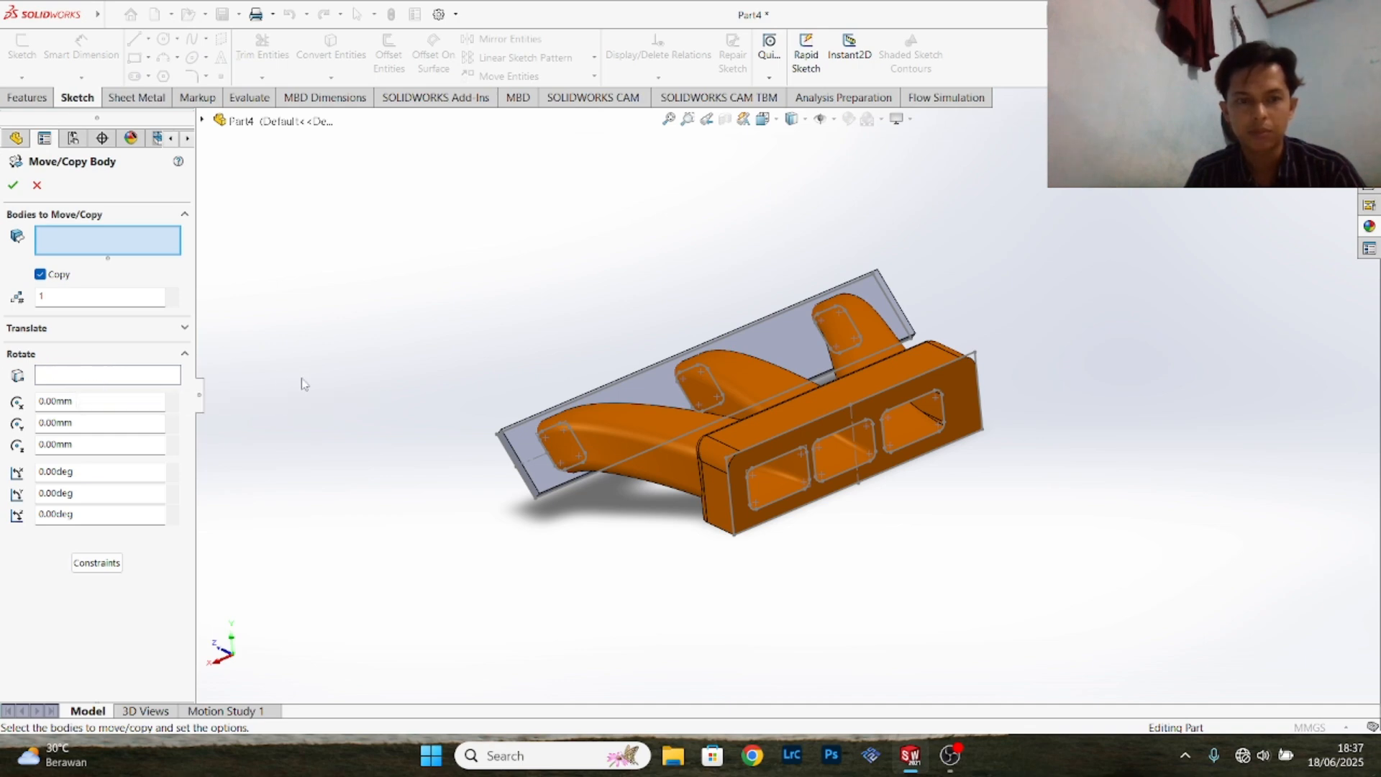
{"action": "left_click", "coordinate": [111, 377]}
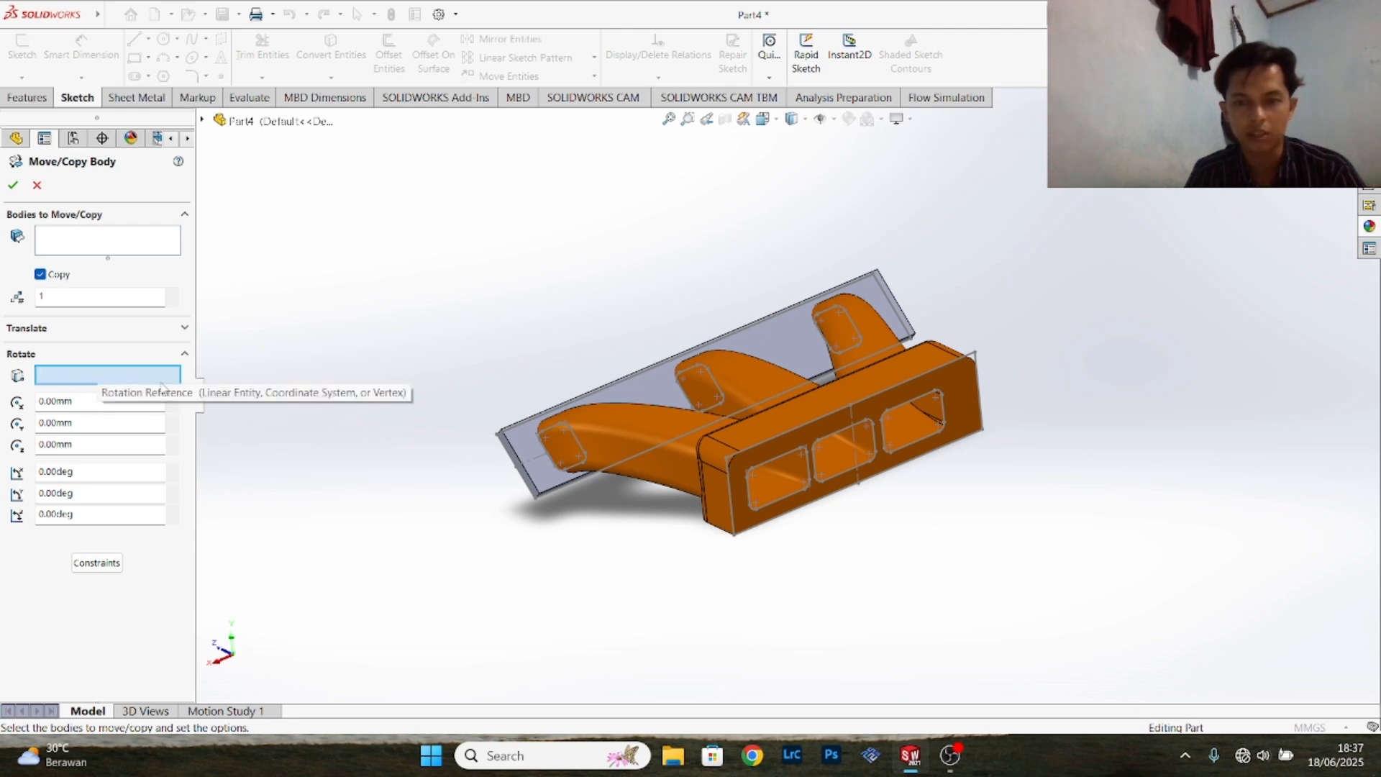
{"action": "left_click", "coordinate": [854, 438]}
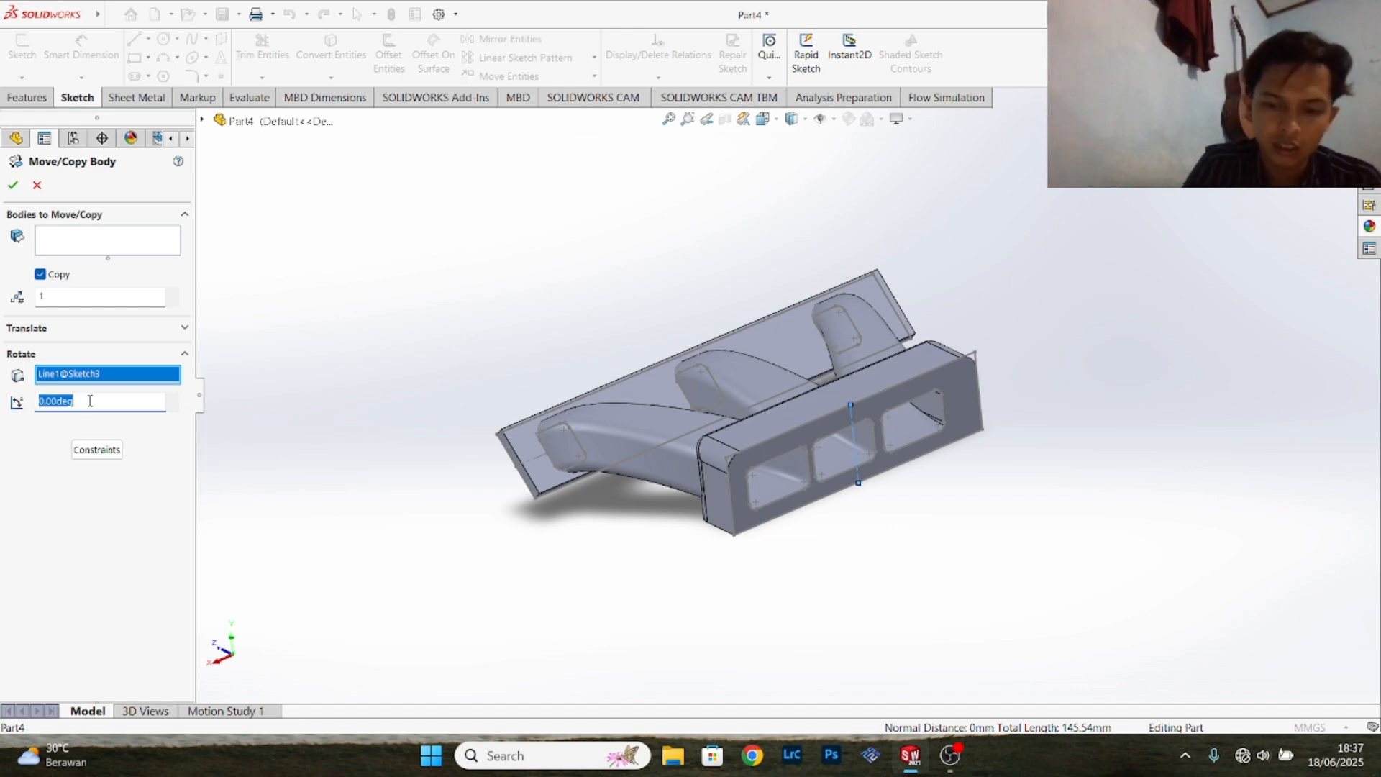
{"action": "type", "text": "180"}
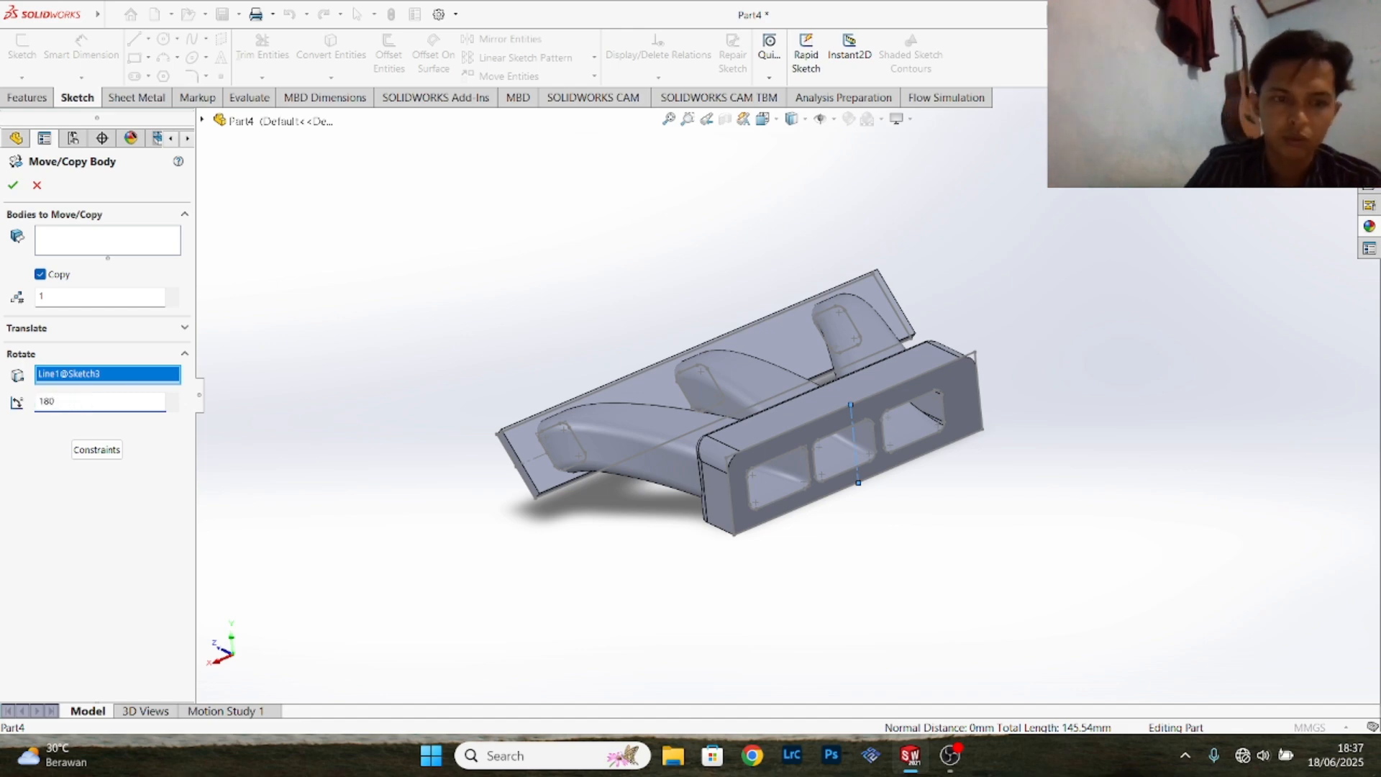
{"action": "key", "text": "Return"}
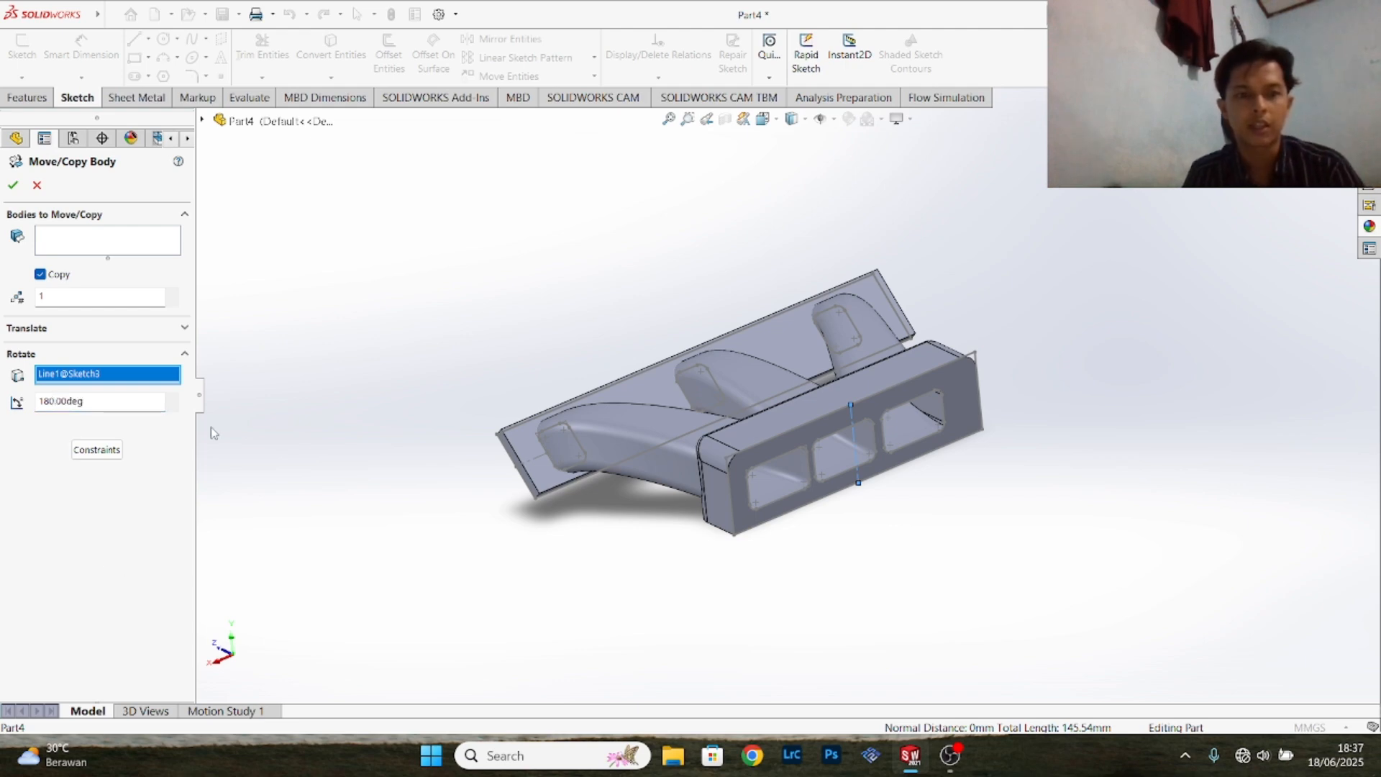
- Choose the block-and-runners body and the thin flange body as the bodies to copy, and complete the rotated copy
{"action": "left_click", "coordinate": [73, 246]}
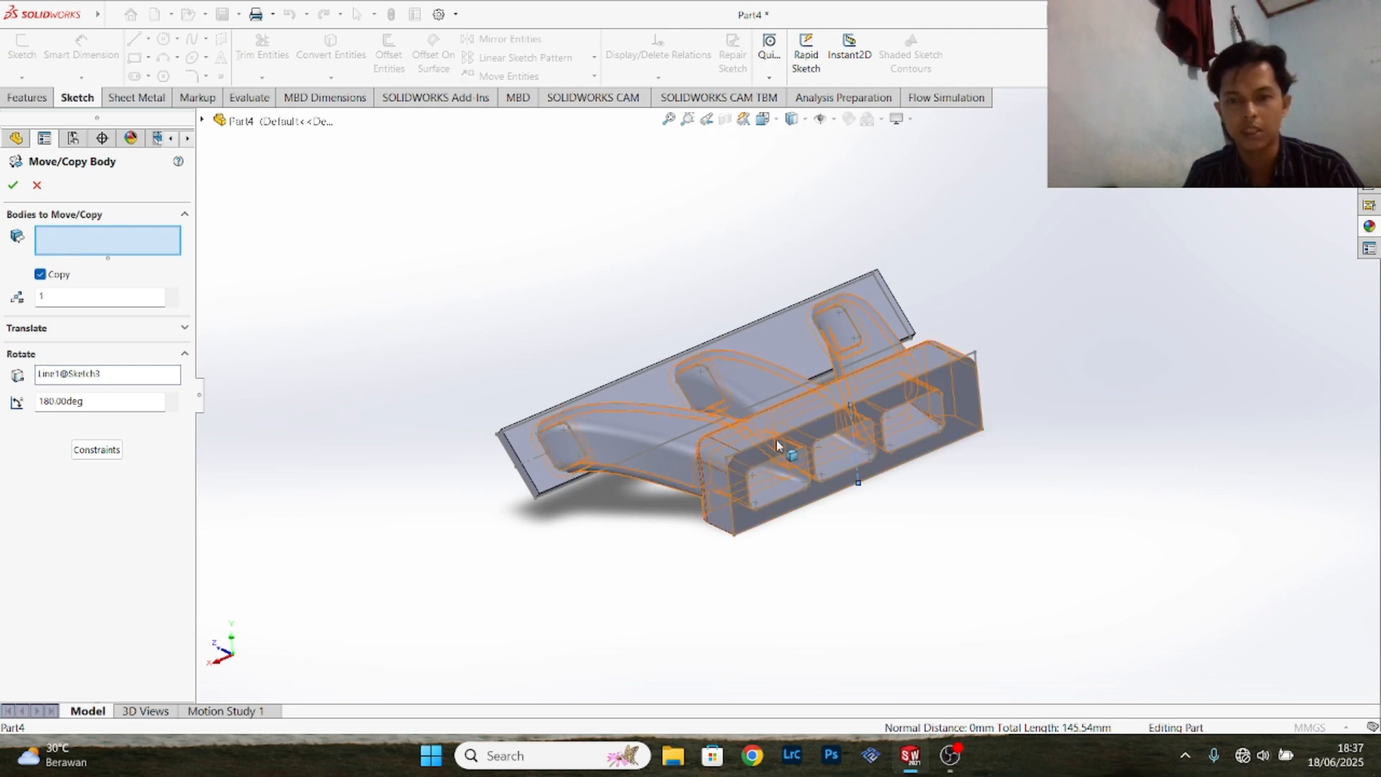
{"action": "left_click", "coordinate": [753, 437]}
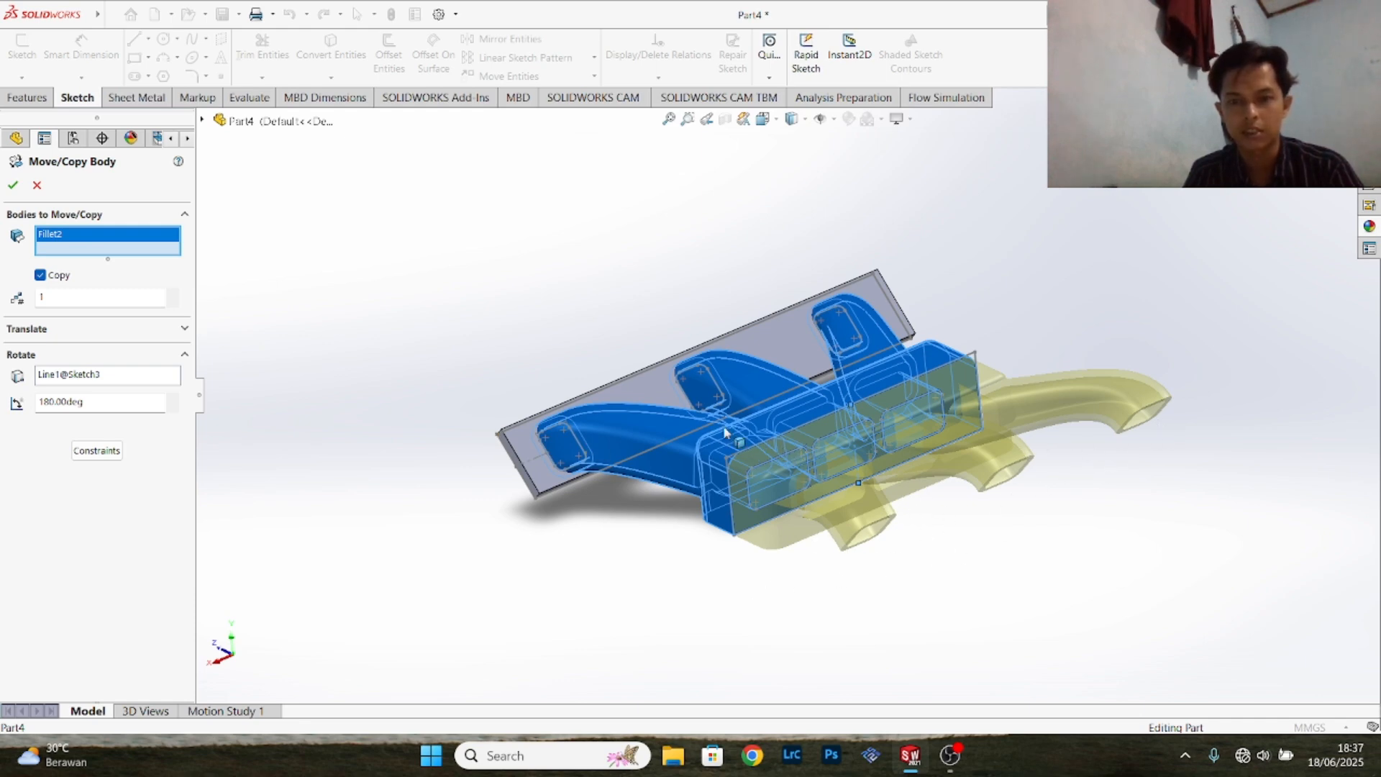
{"action": "left_click", "coordinate": [624, 383]}
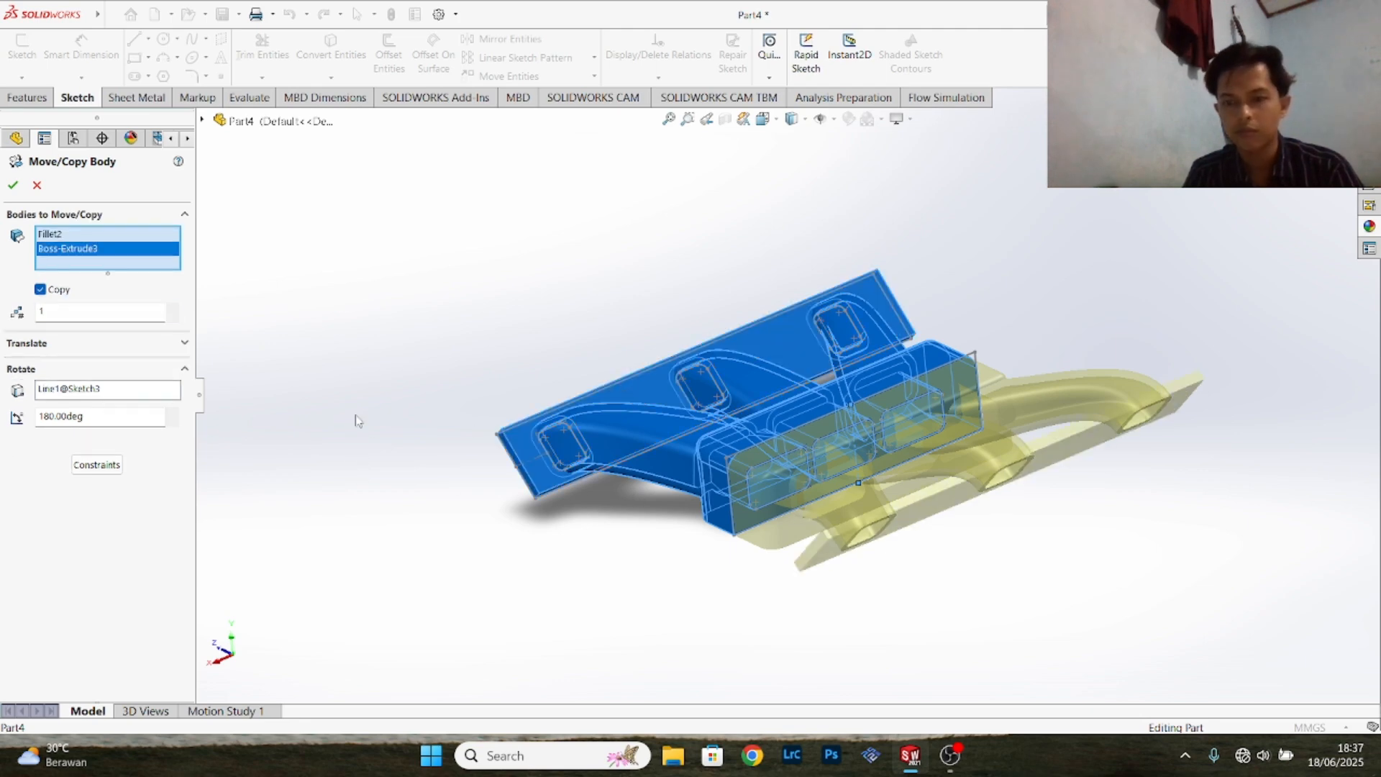
{"action": "left_click", "coordinate": [11, 187]}
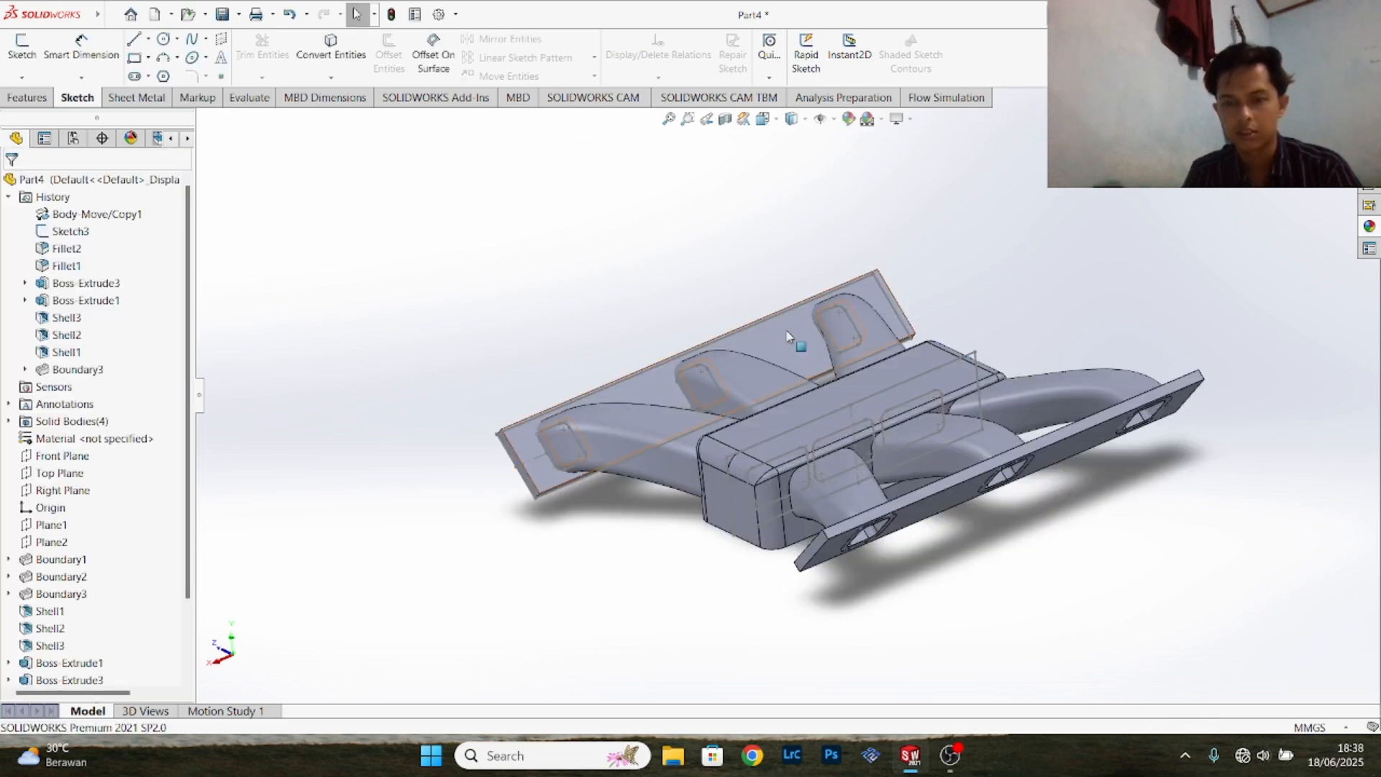
- Hide Sketch2 of the thin flange extrusion and Sketch1 of the thick block extrusion
{"action": "middle_click_drag", "start_coordinate": [1185, 403], "coordinate": [813, 424]}
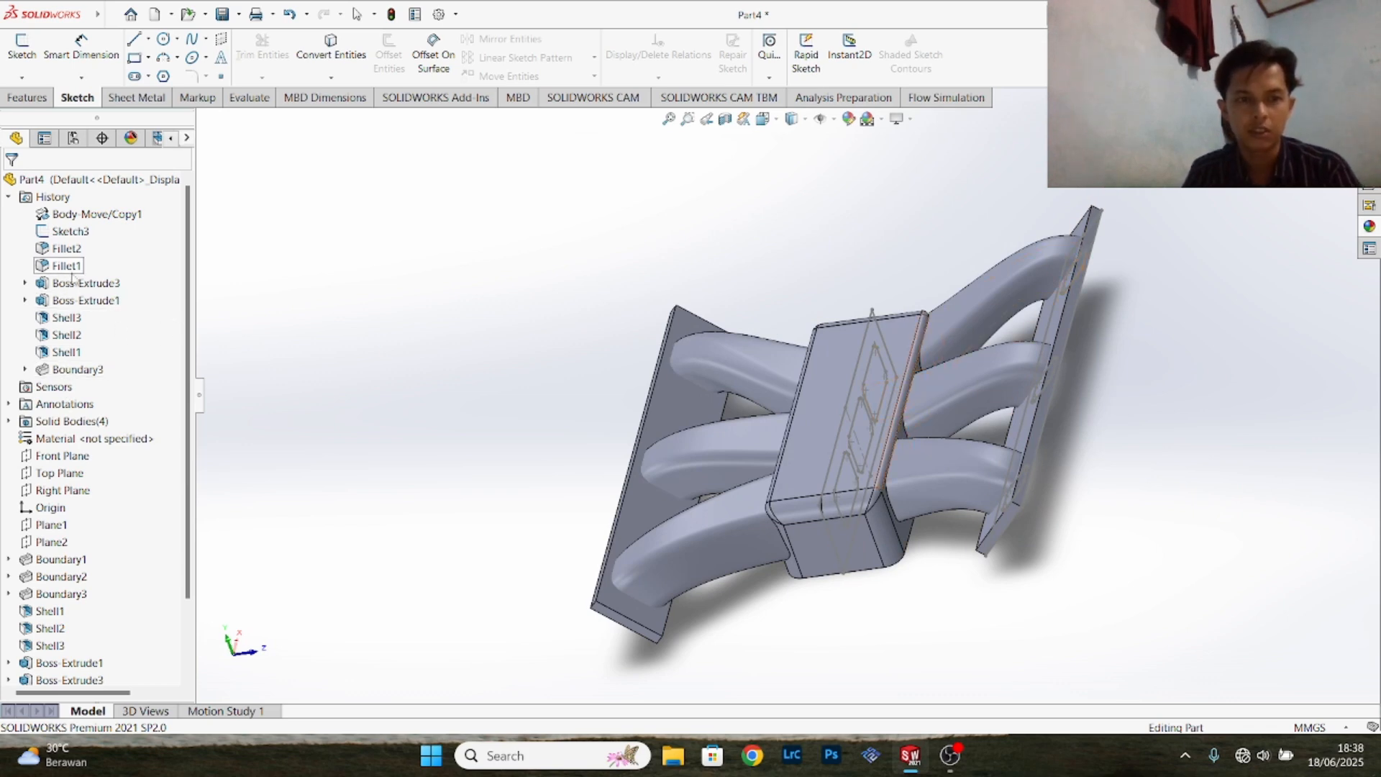
{"action": "left_click", "coordinate": [25, 283]}
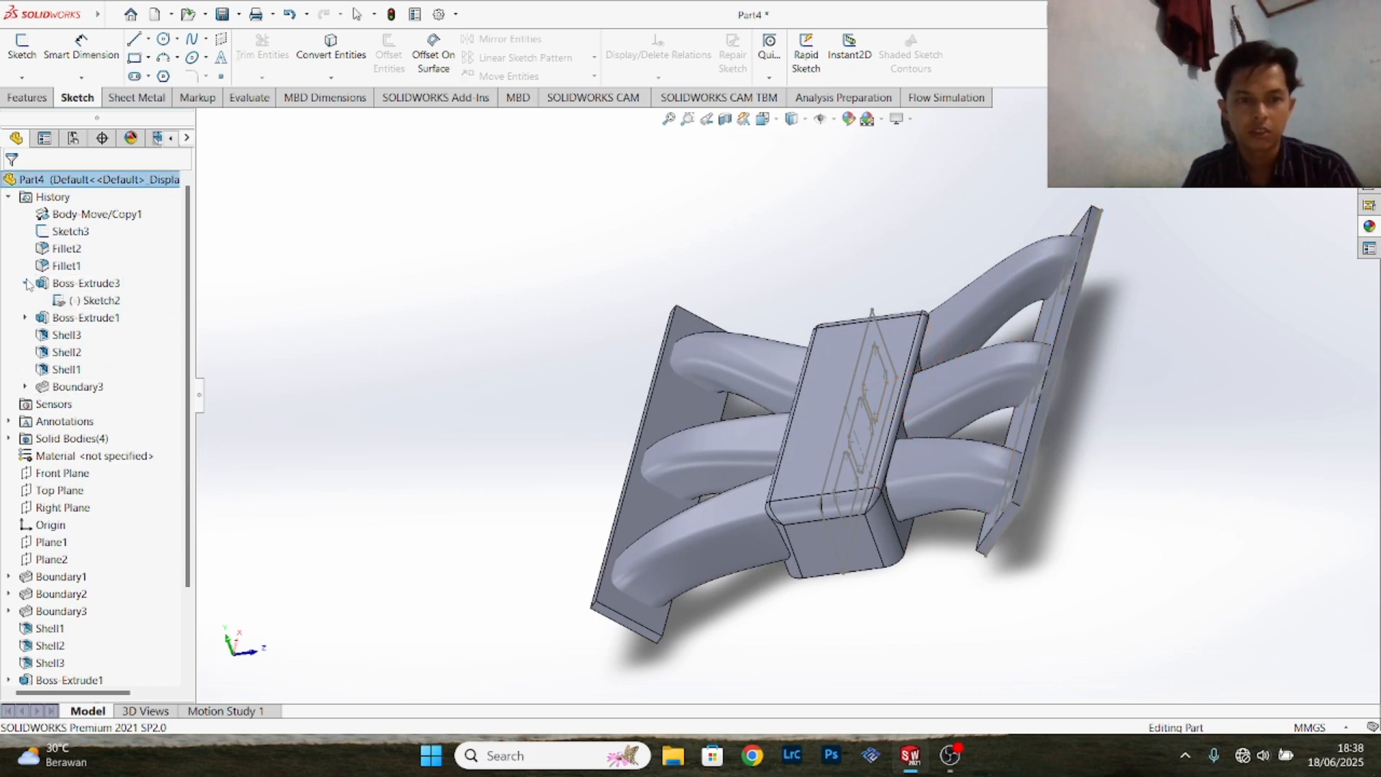
{"action": "right_click", "coordinate": [60, 302]}
{"action": "key", "text": "Escape"}
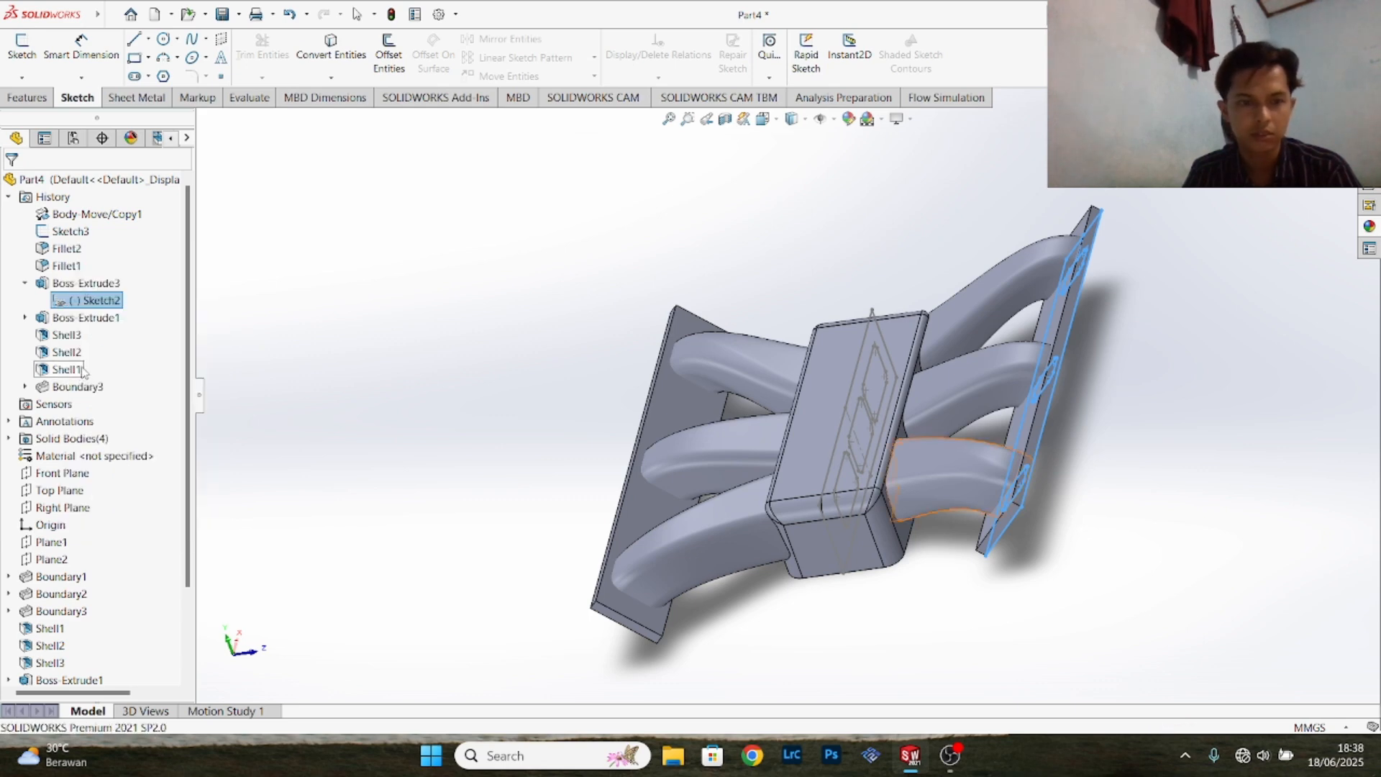
{"action": "left_click", "coordinate": [25, 317]}
{"action": "right_click", "coordinate": [96, 336]}
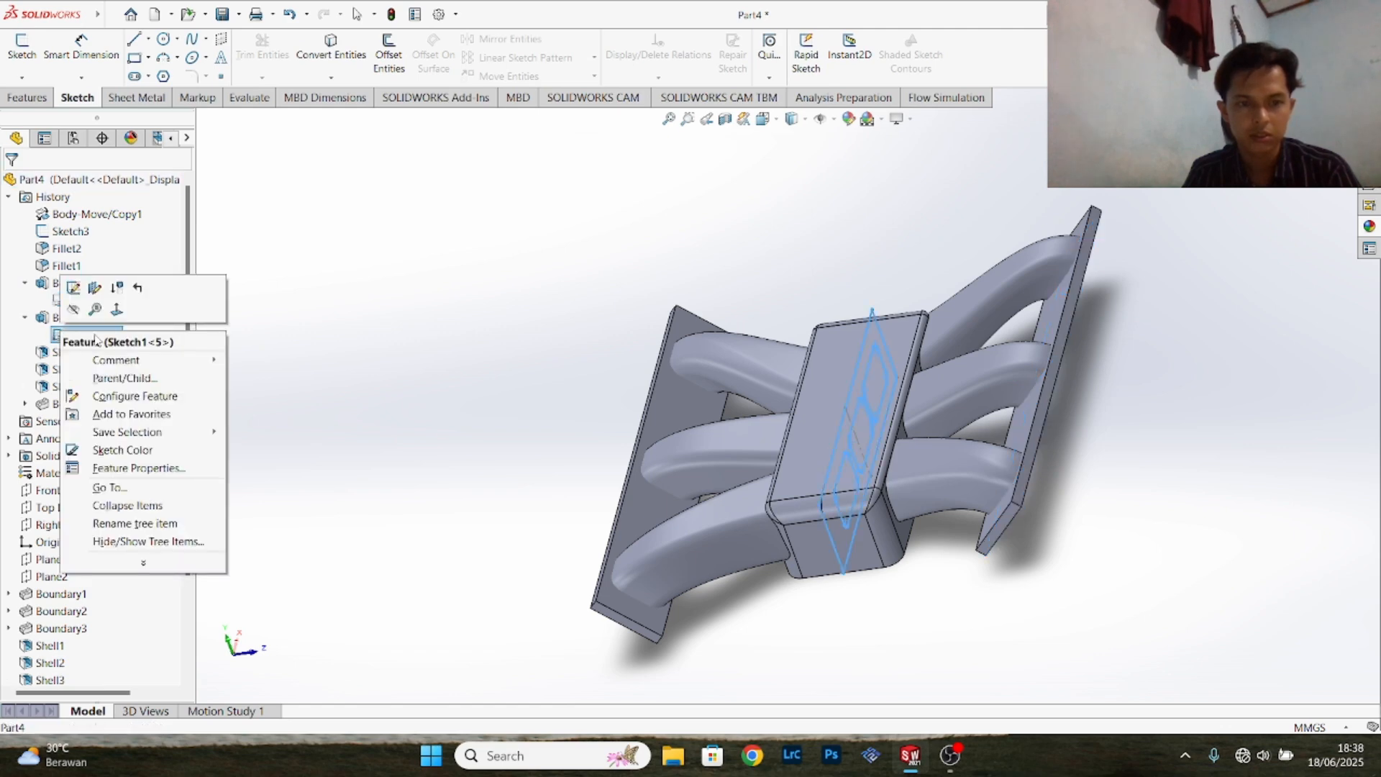
{"action": "left_click", "coordinate": [74, 311]}
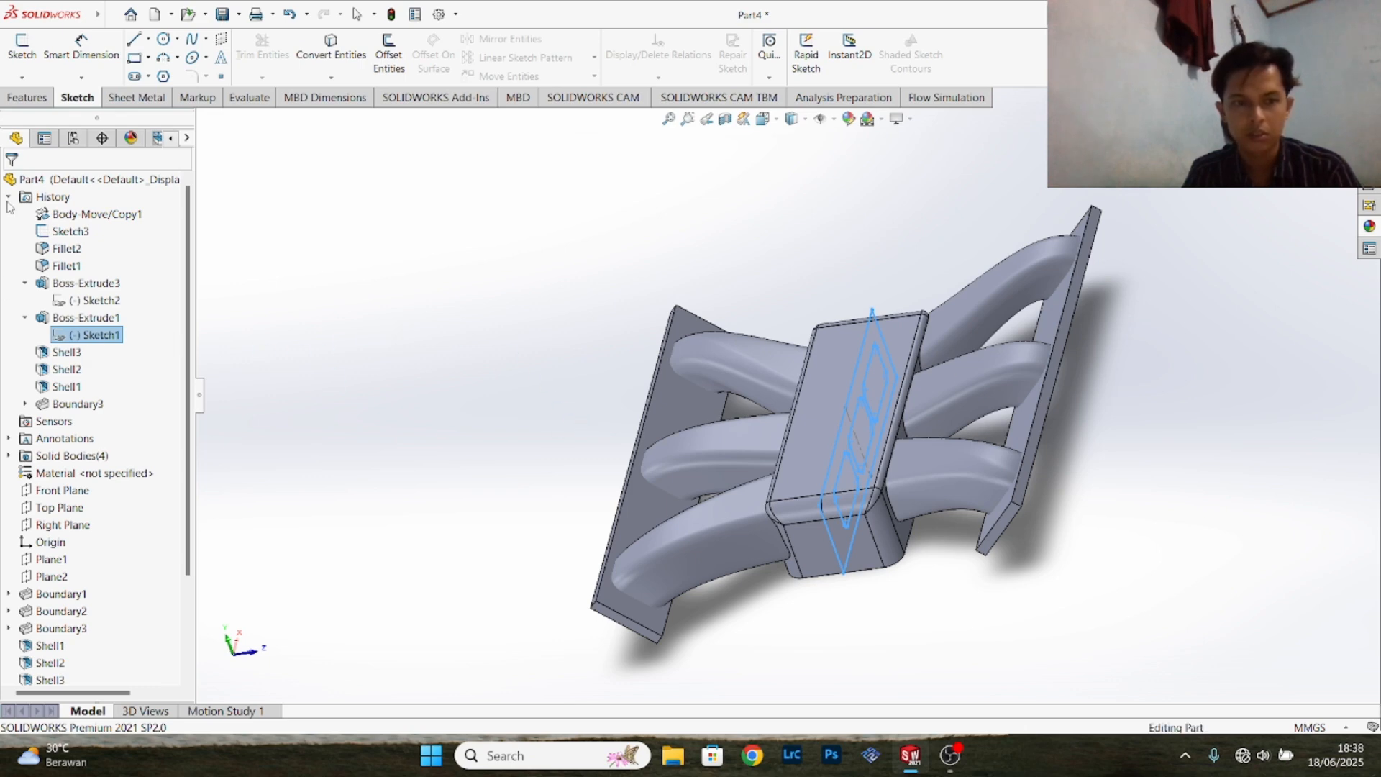
{"action": "left_click", "coordinate": [542, 368]}
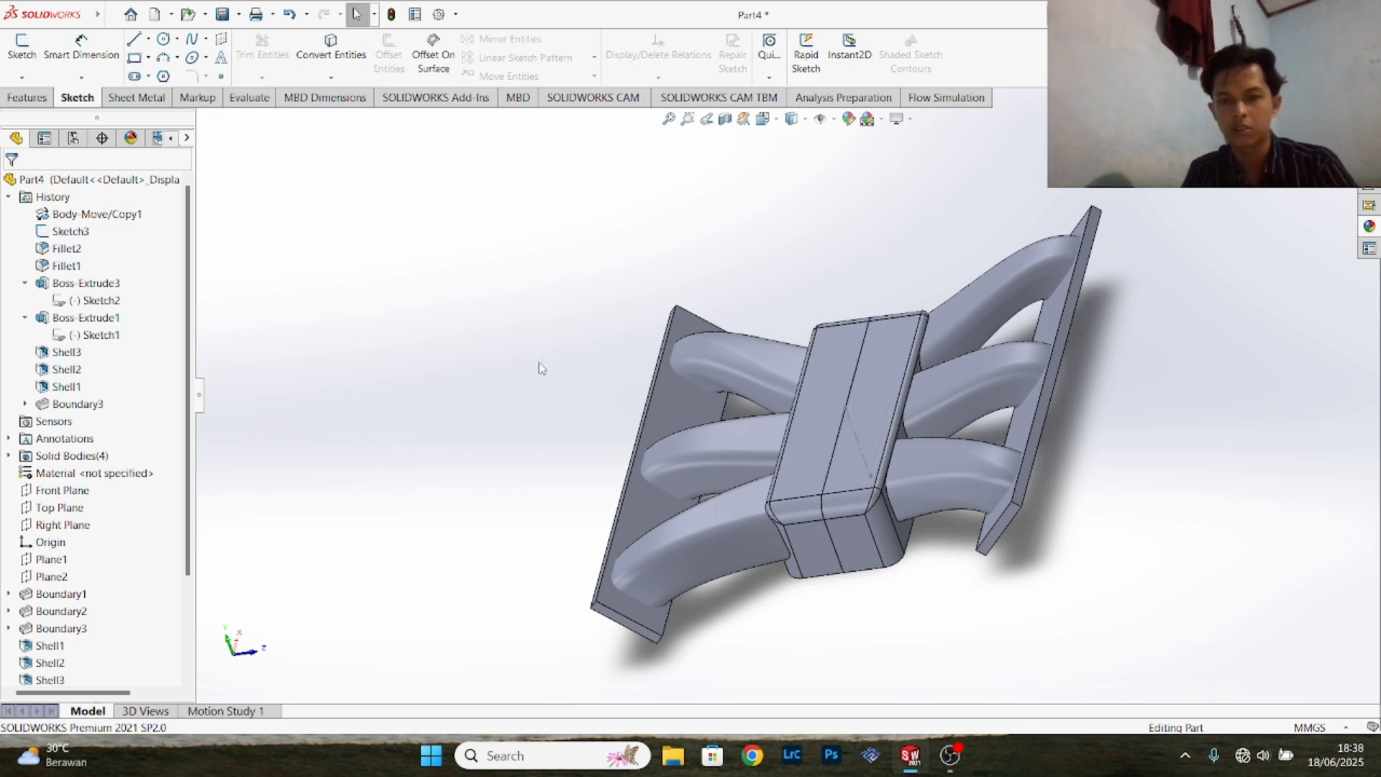
- Sketch a circle about 54.6 mm in diameter on the copied block's short end face, centred on the seam between both blocks
{"action": "middle_click_drag", "start_coordinate": [1156, 450], "coordinate": [940, 353]}
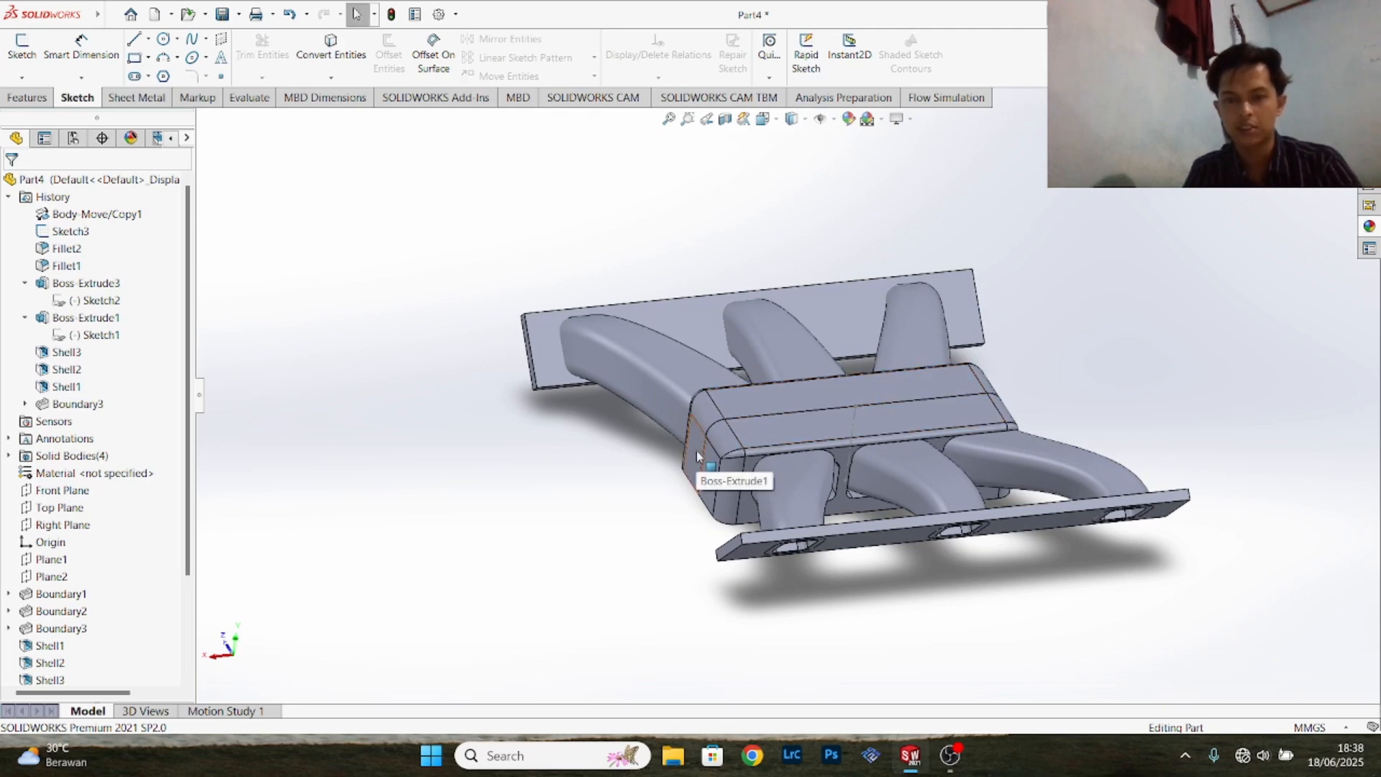
{"action": "left_click", "coordinate": [709, 477]}
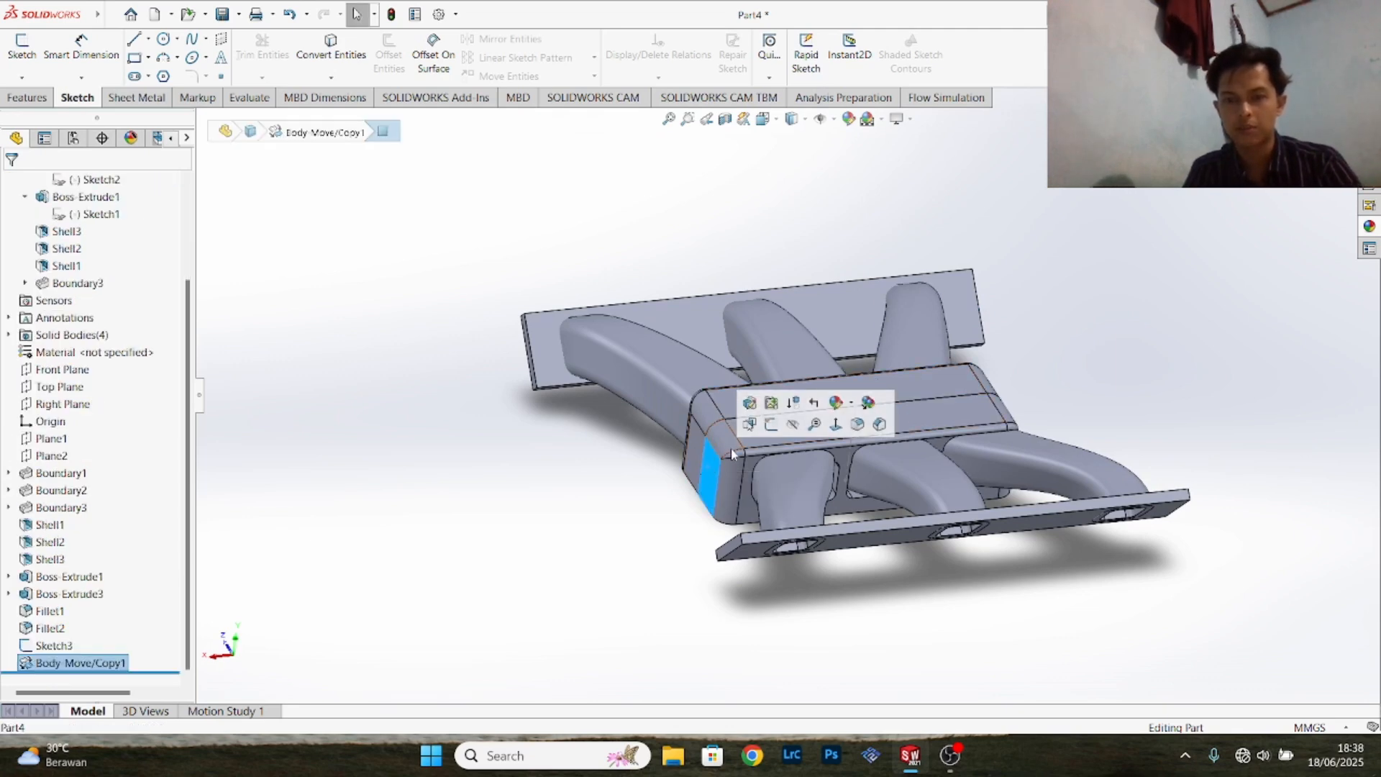
{"action": "left_click", "coordinate": [770, 424]}
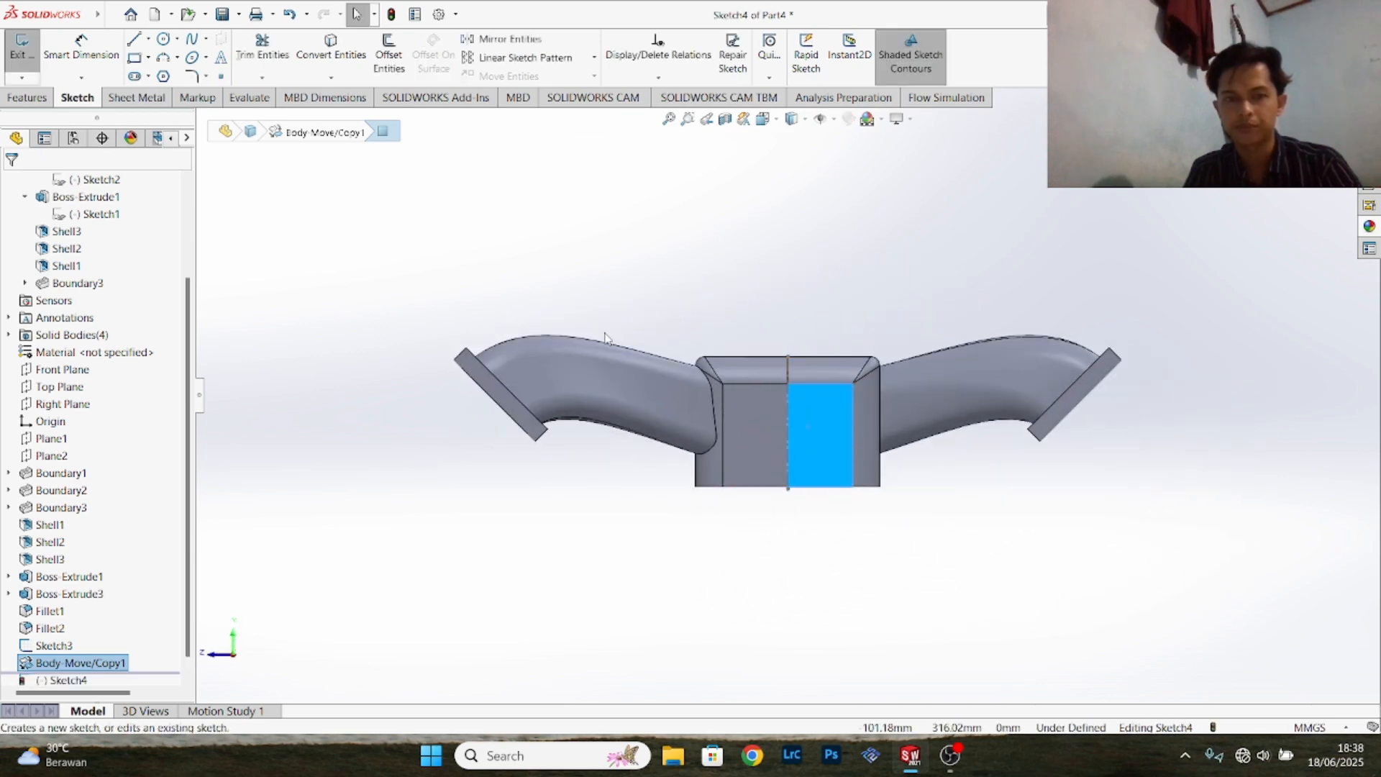
{"action": "left_click", "coordinate": [164, 39]}
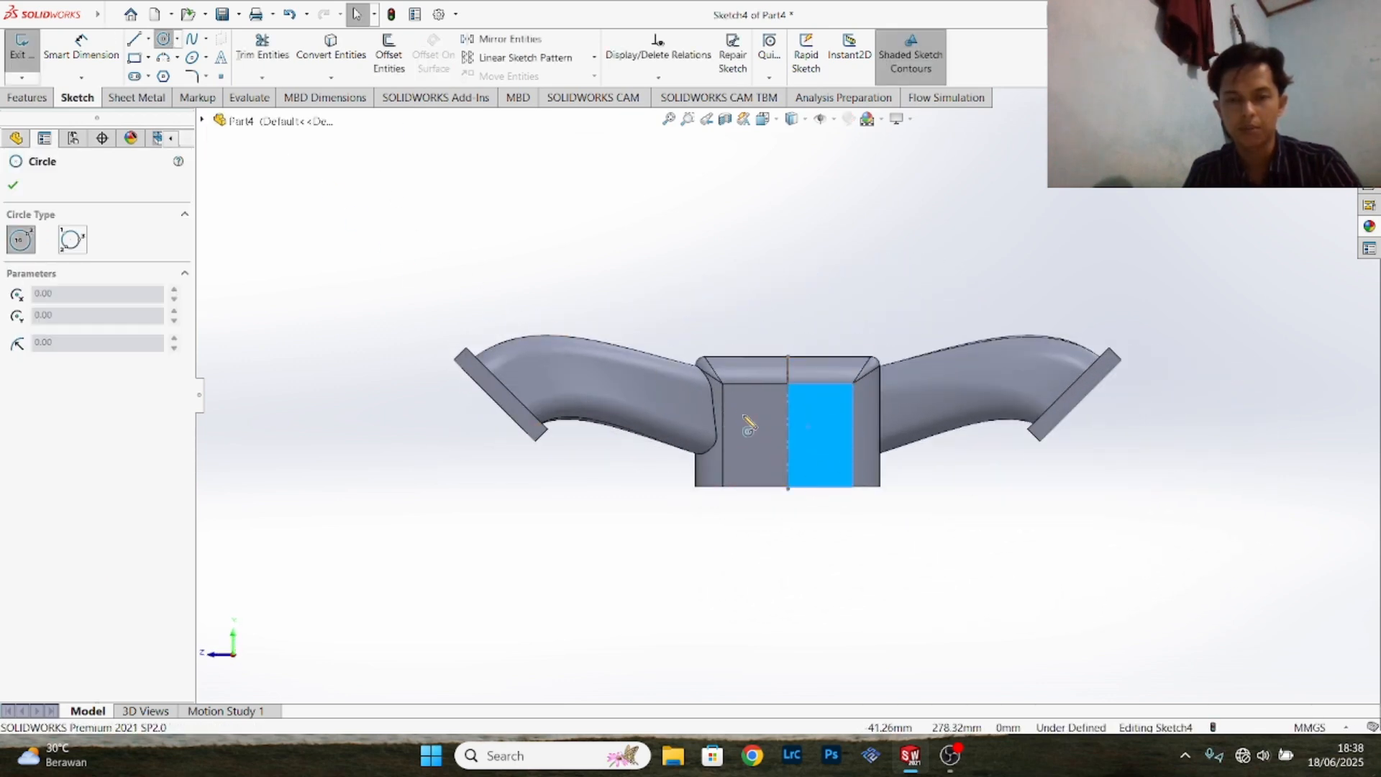
{"action": "scroll", "coordinate": [807, 445], "scroll_direction": "down", "scroll_amount": 4}
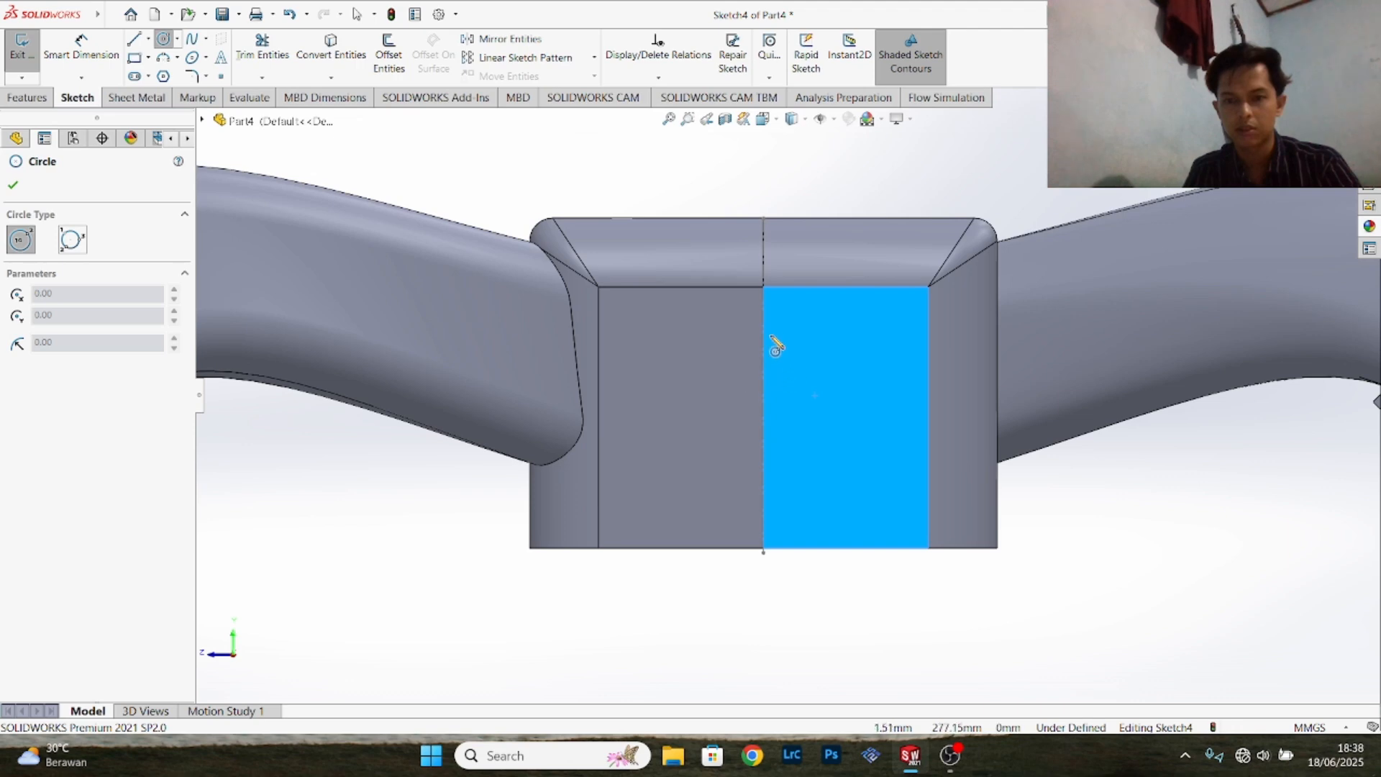
{"action": "left_click", "coordinate": [763, 402]}
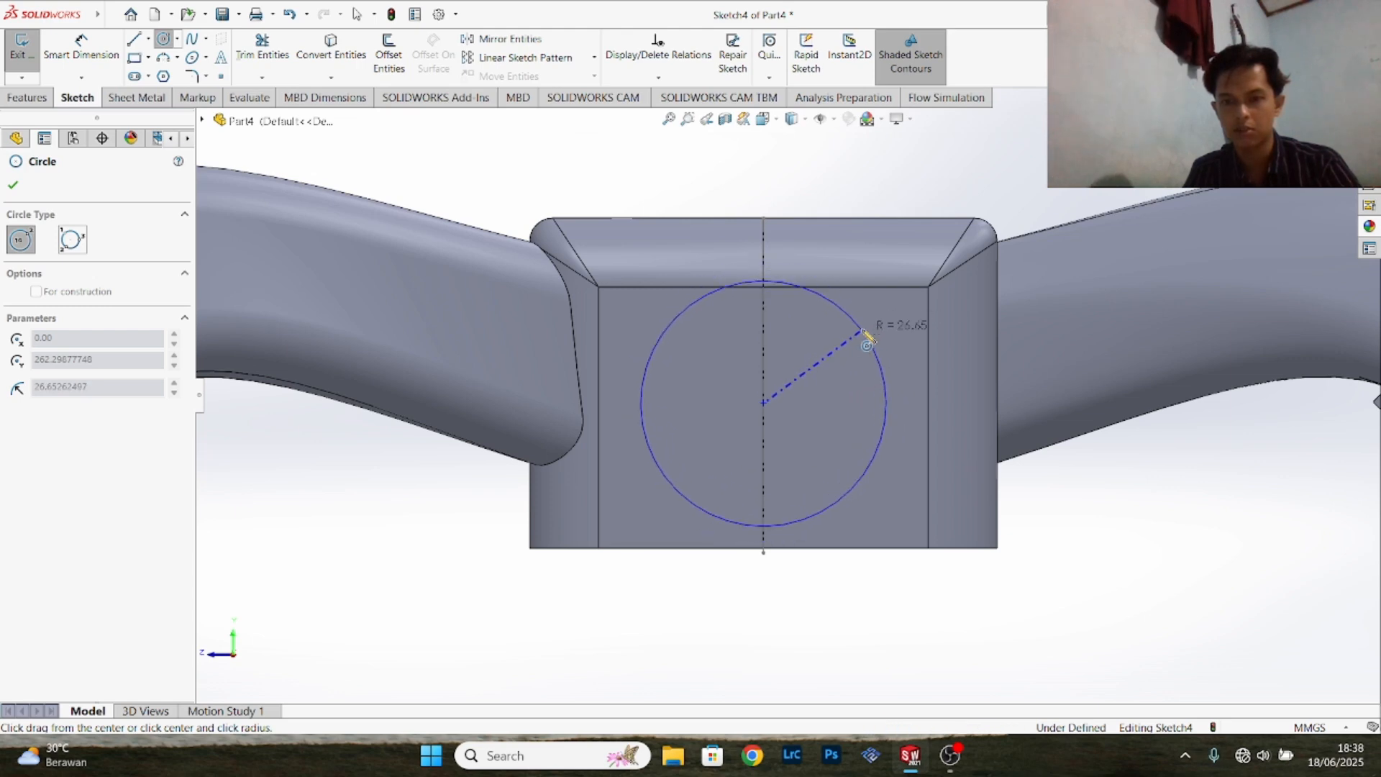
{"action": "left_click", "coordinate": [872, 340]}
- Set the diameter of the circle on the block's end face to 50.80 mm
{"action": "left_click", "coordinate": [78, 54]}
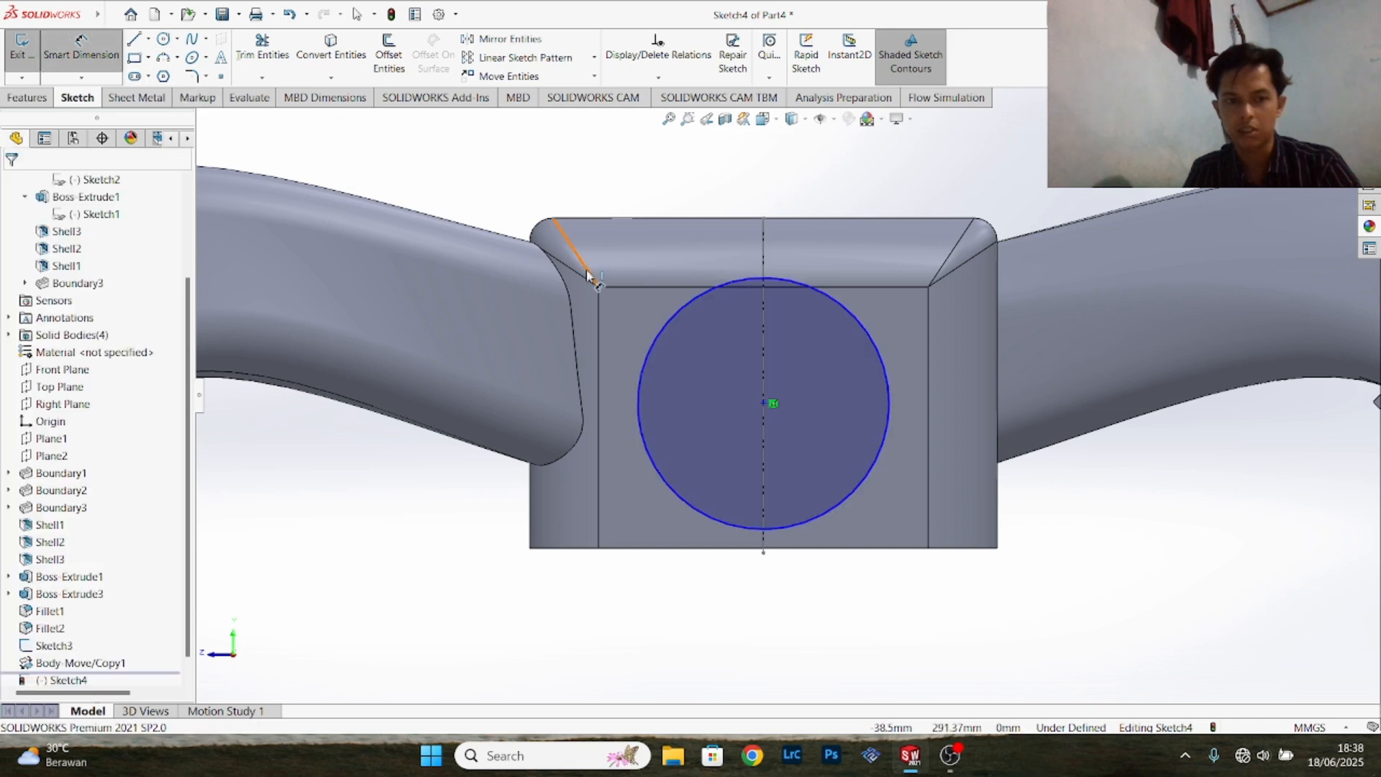
{"action": "left_click", "coordinate": [704, 276]}
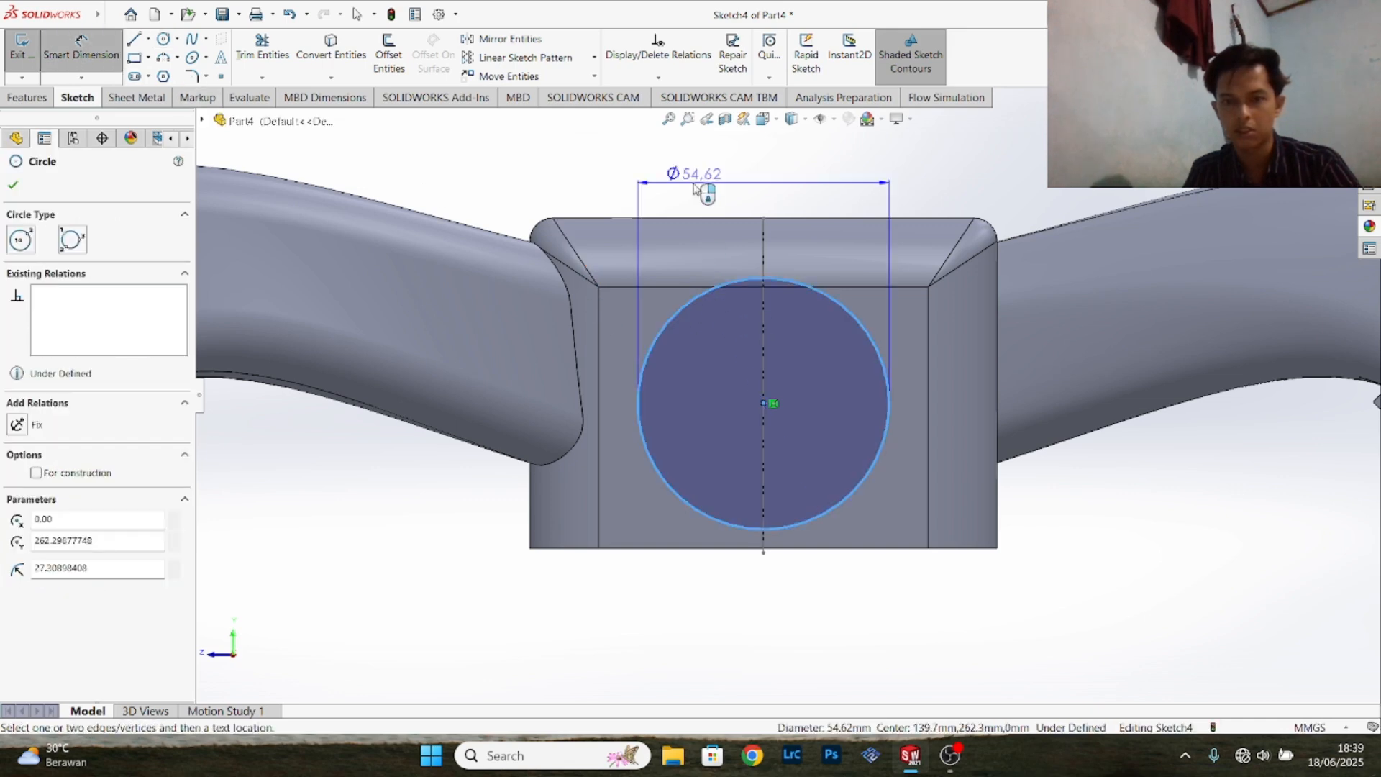
{"action": "left_click", "coordinate": [697, 186]}
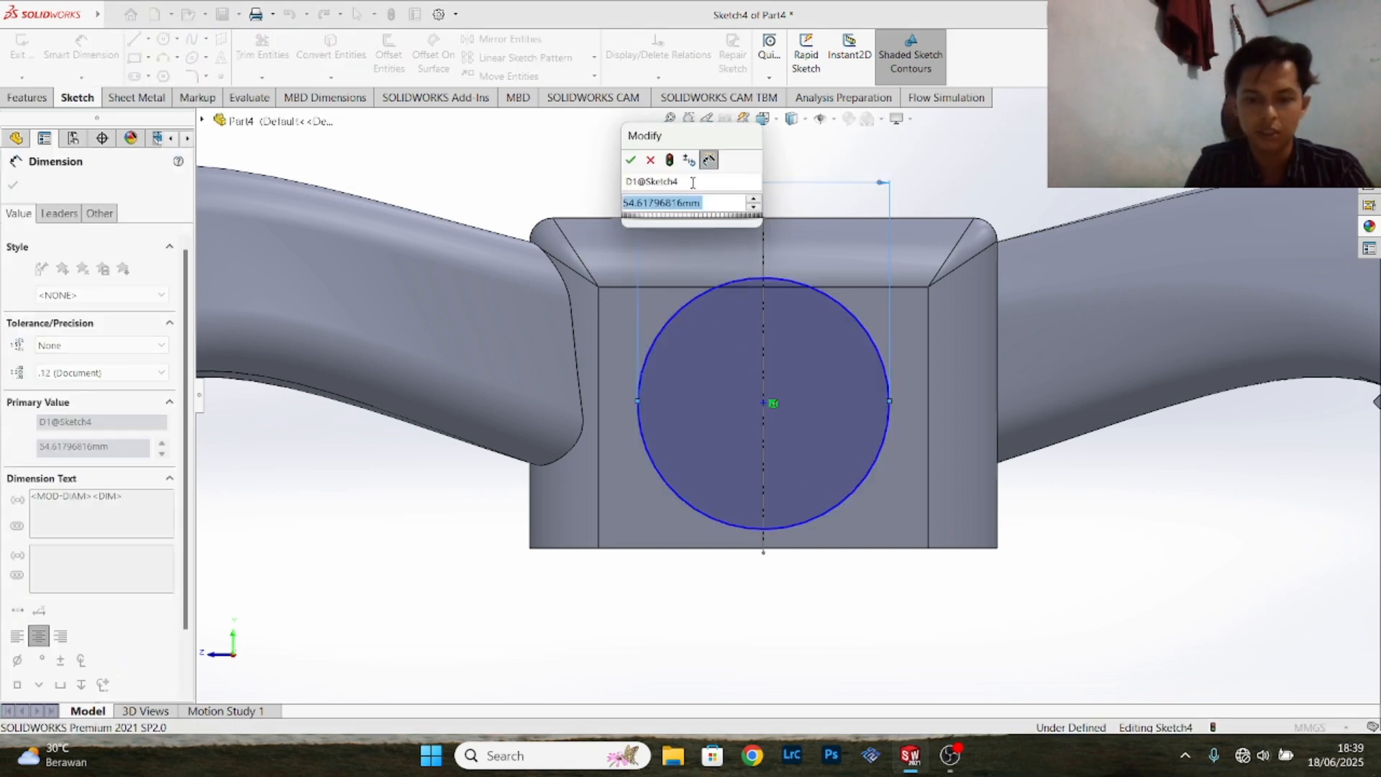
{"action": "type", "text": "50.80"}
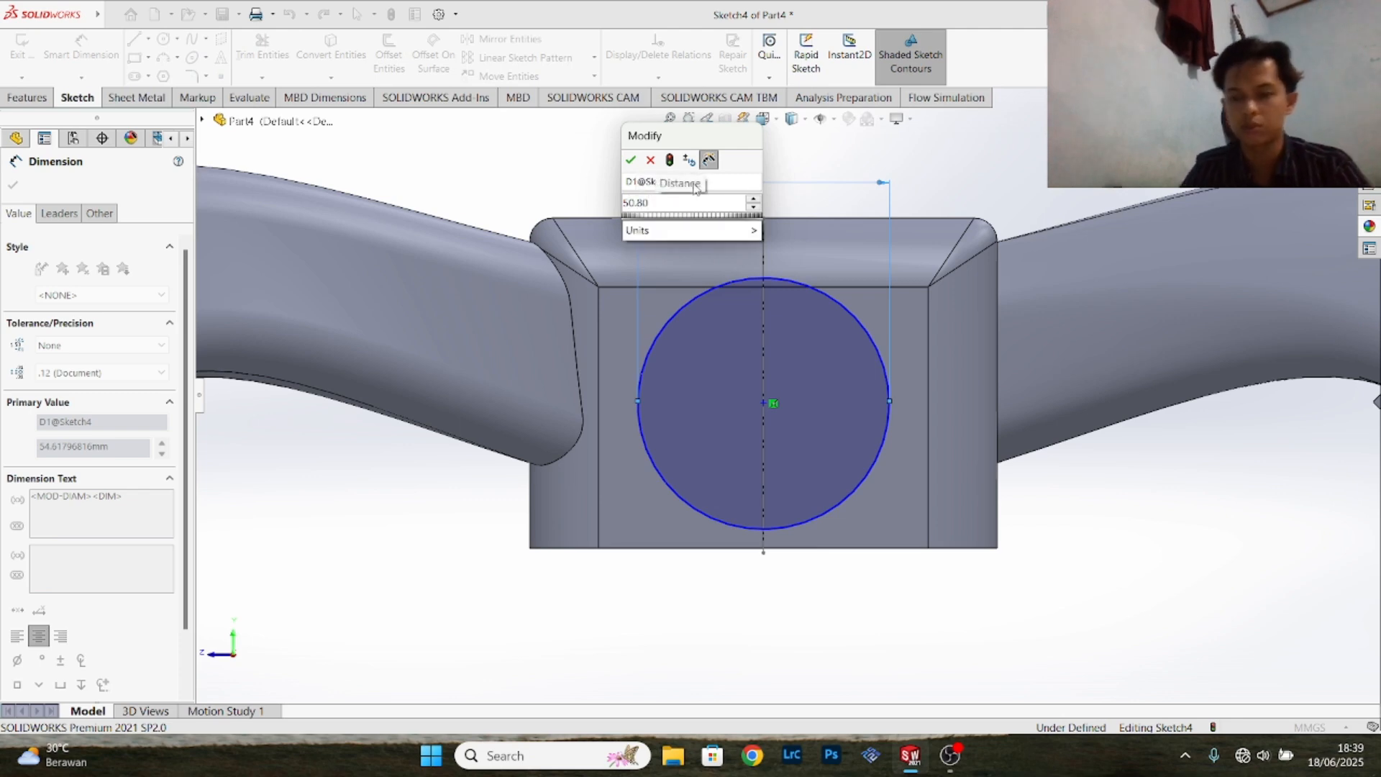
{"action": "key", "text": "Escape"}
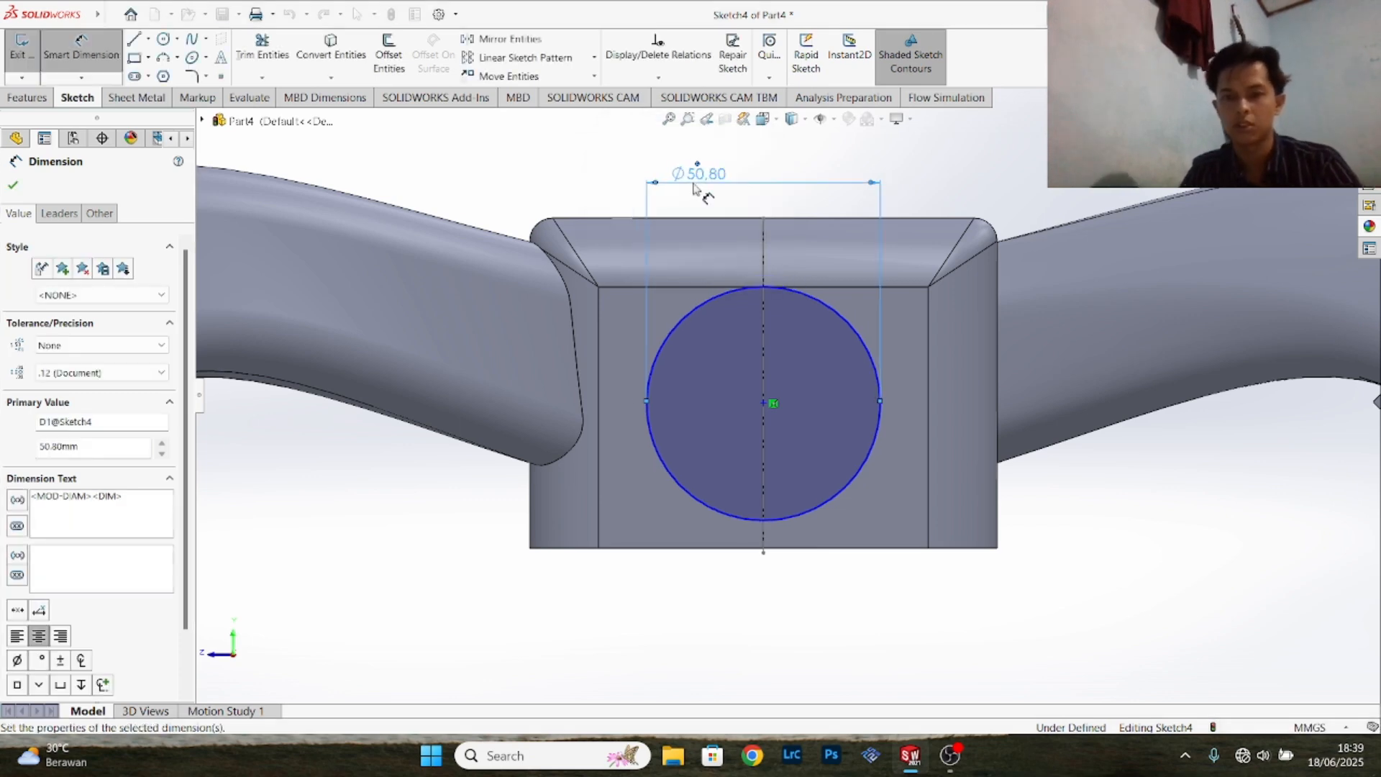
- Dimension the circle's centre 43.60 mm above the lower edge of the block's end face
{"action": "left_click", "coordinate": [764, 404]}
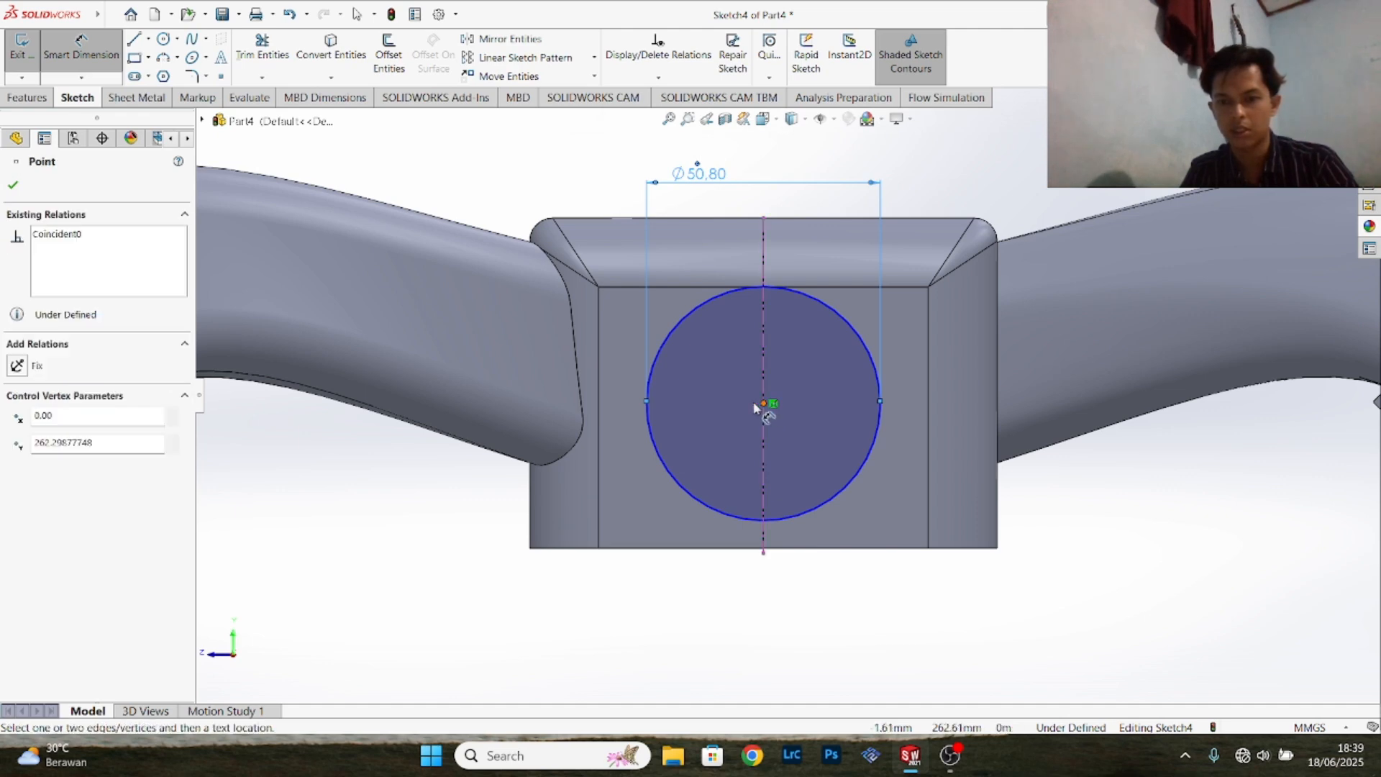
{"action": "left_click", "coordinate": [755, 548]}
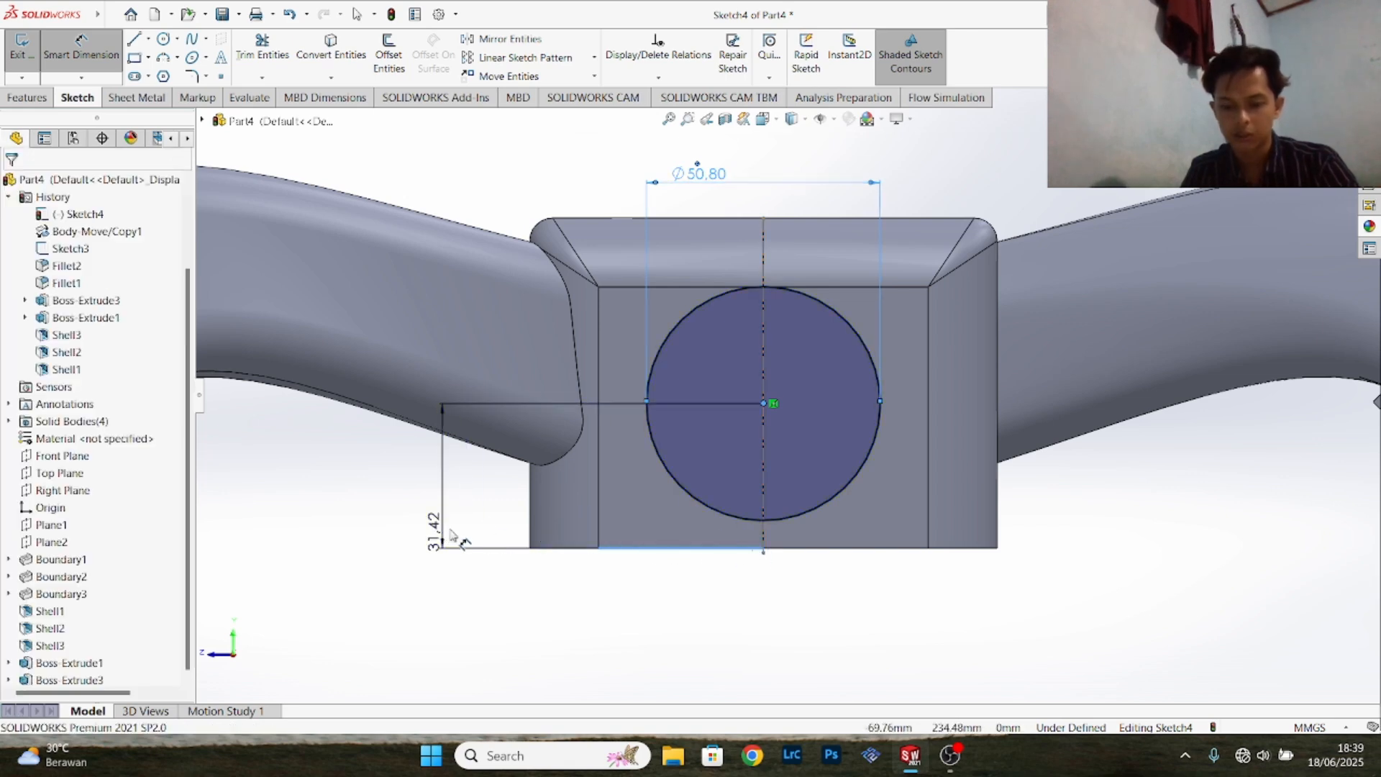
{"action": "left_click", "coordinate": [452, 536]}
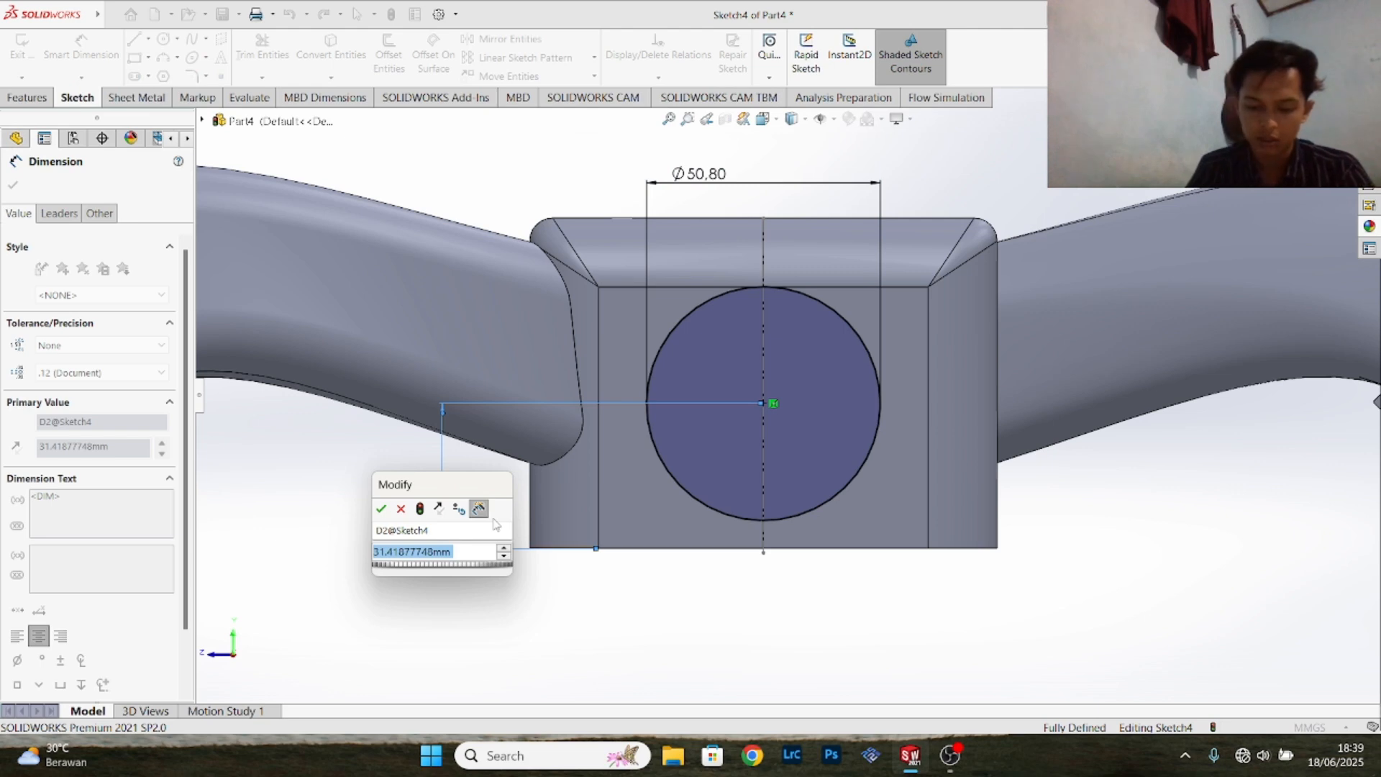
{"action": "type", "text": "43"}
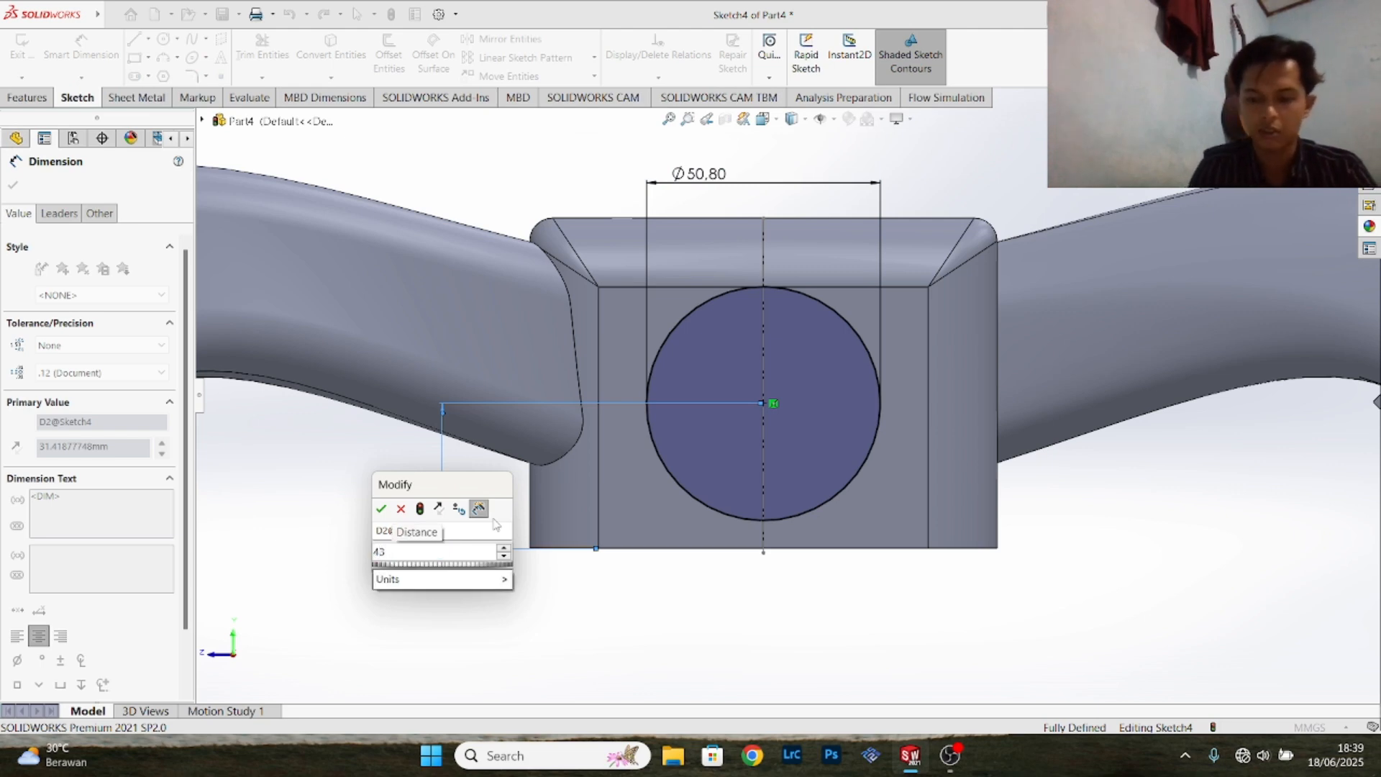
{"action": "type", "text": ".60"}
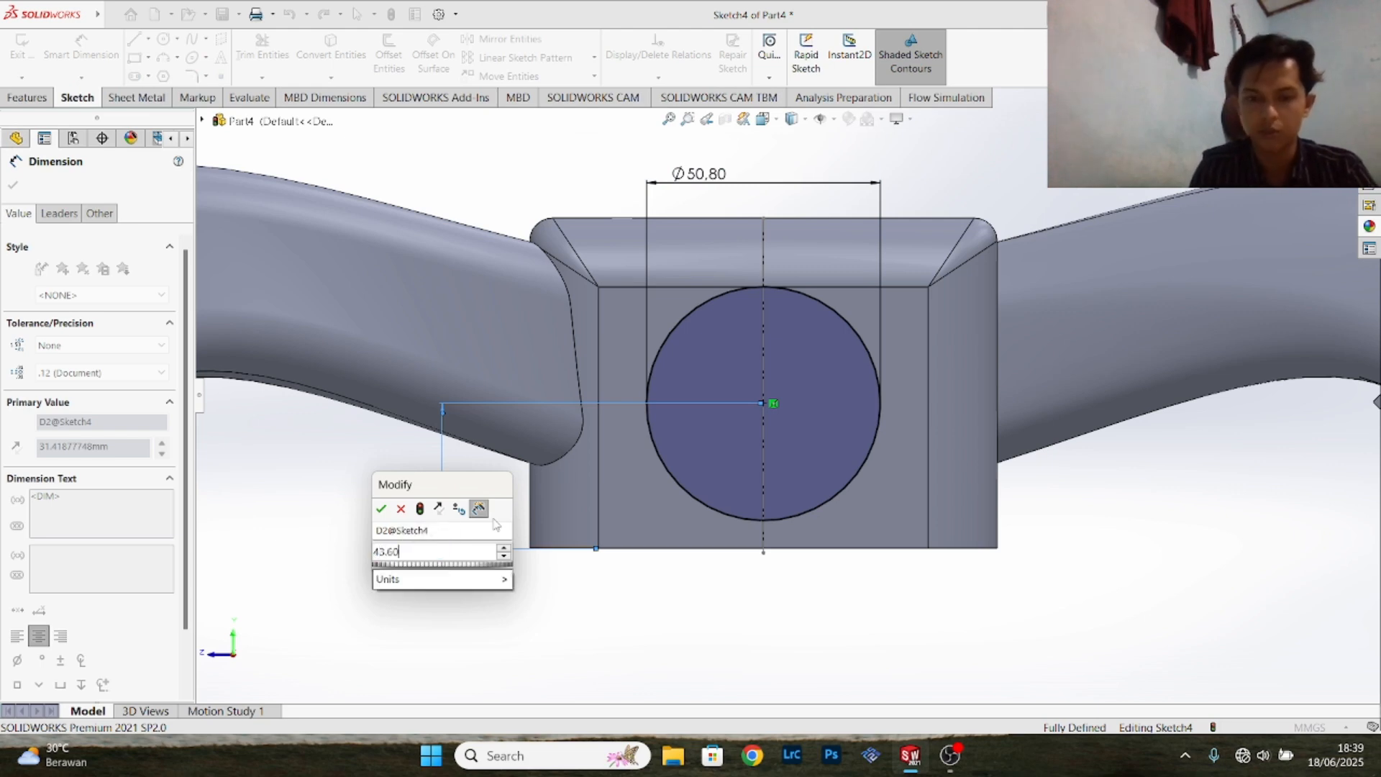
{"action": "key", "text": "Return"}
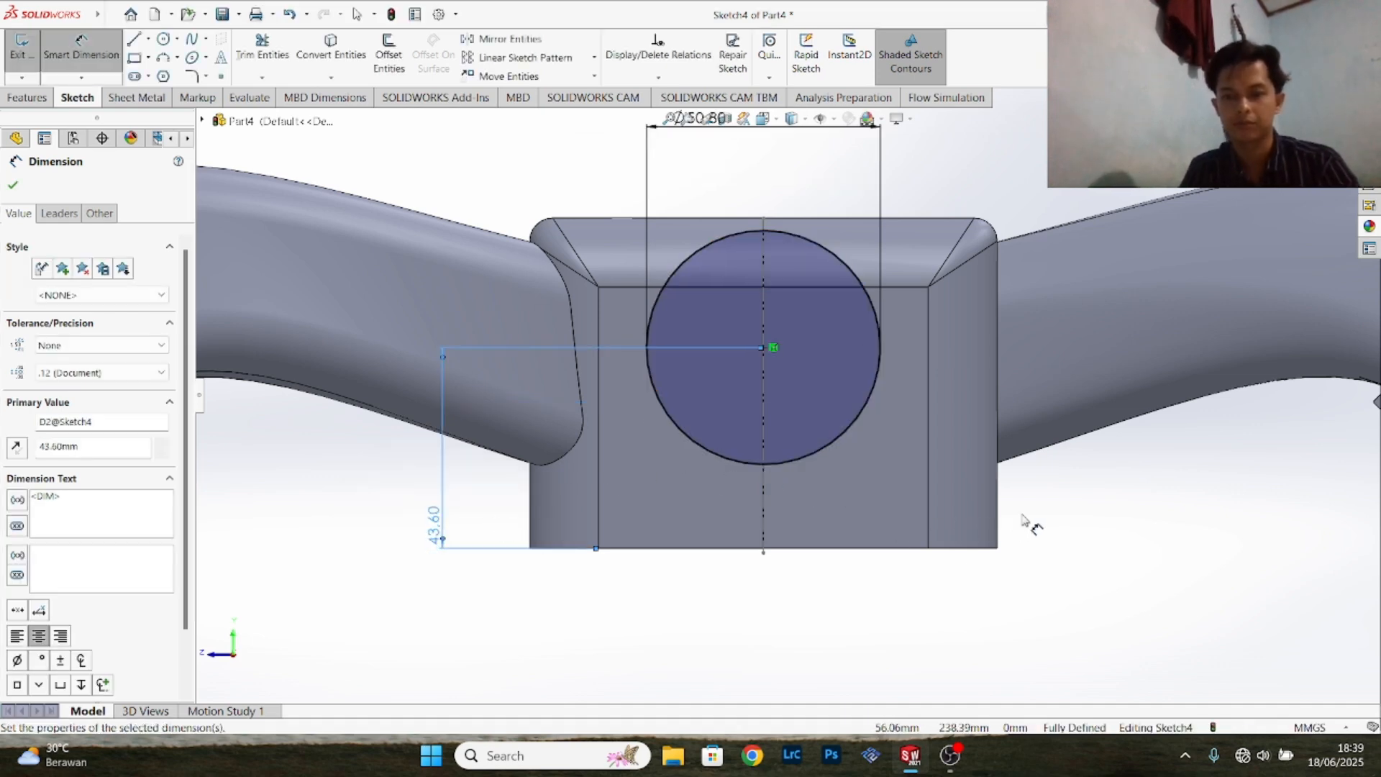
- Close the circle sketch and start a new sketch on the original block's short end face at the opposite end
{"action": "scroll", "coordinate": [1089, 509], "scroll_direction": "up", "scroll_amount": 5}
{"action": "middle_click_drag", "start_coordinate": [1089, 509], "coordinate": [1029, 499]}
{"action": "scroll", "coordinate": [1029, 496], "scroll_direction": "up", "scroll_amount": 4}
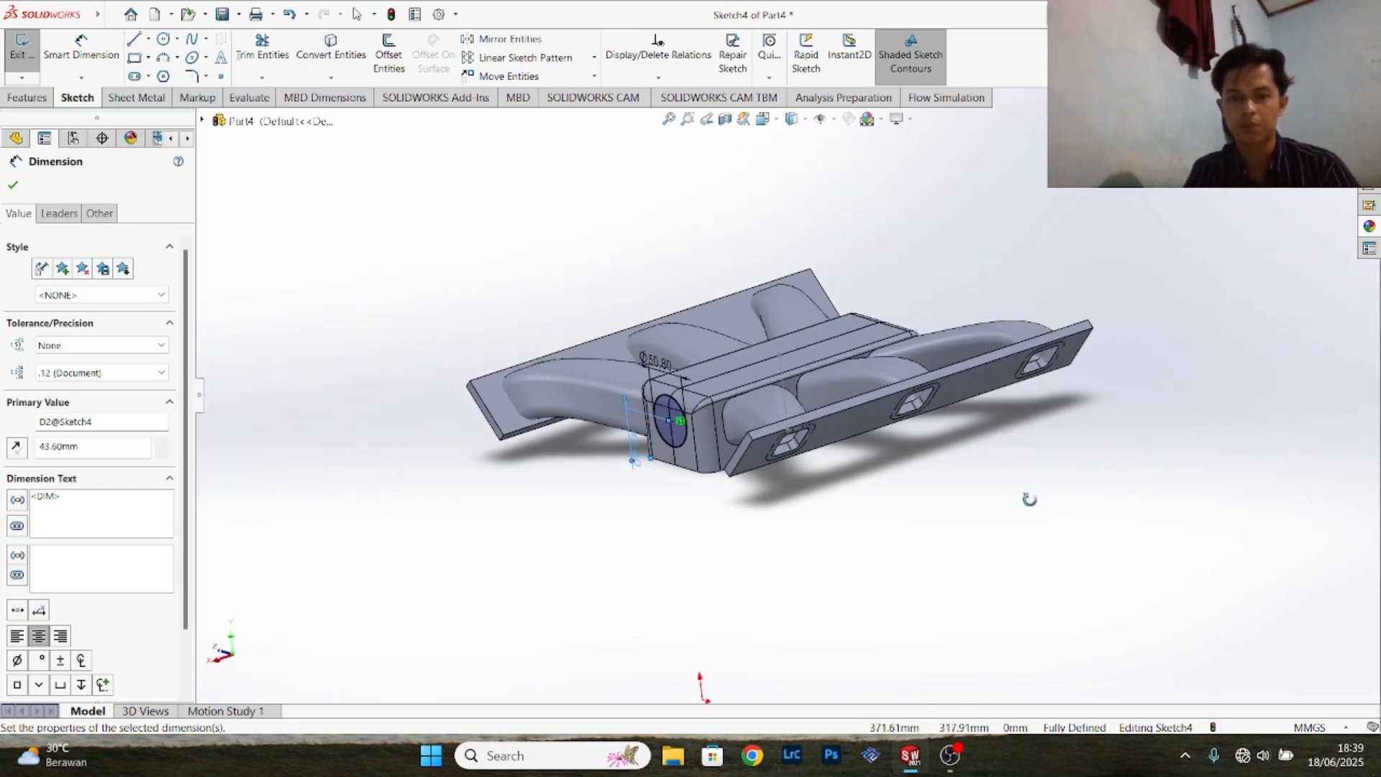
{"action": "key", "text": "Escape"}
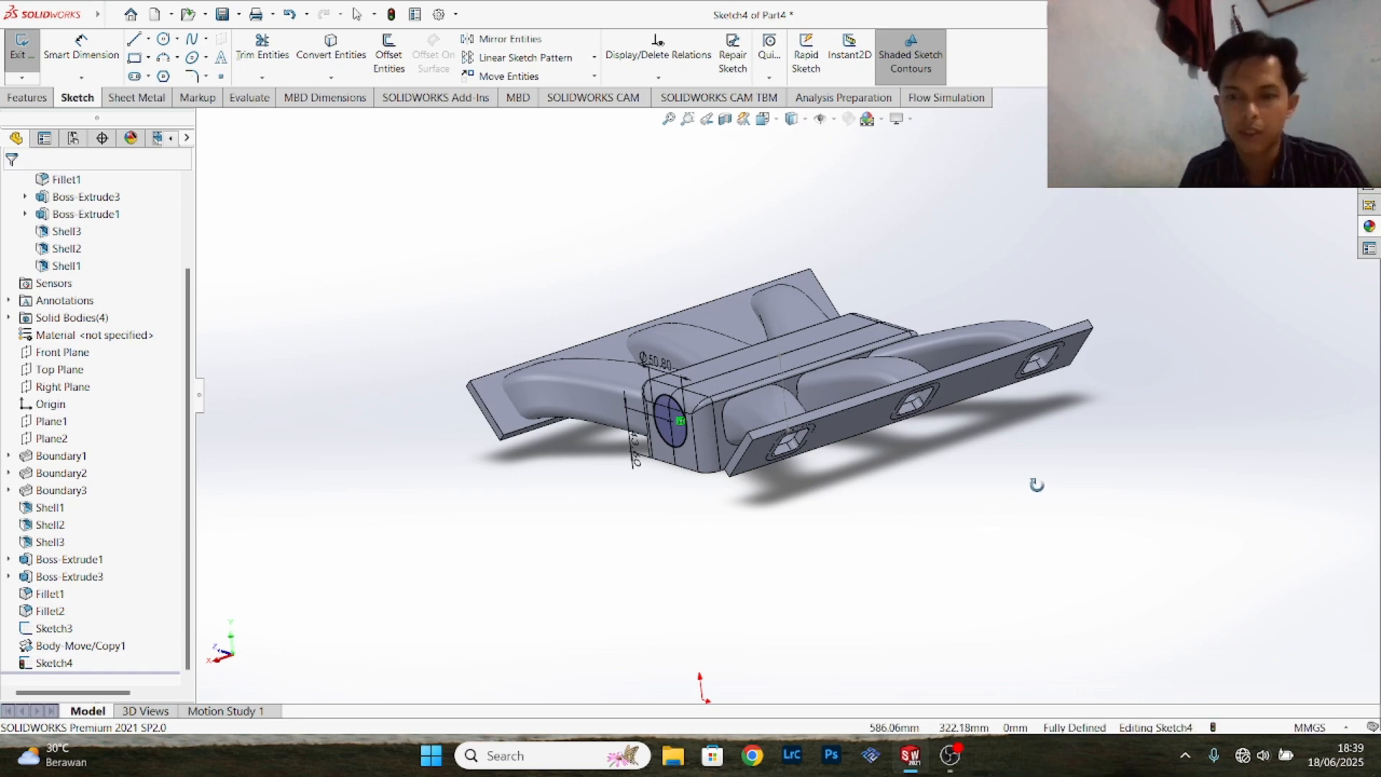
{"action": "middle_click_drag", "start_coordinate": [1036, 484], "coordinate": [880, 368]}
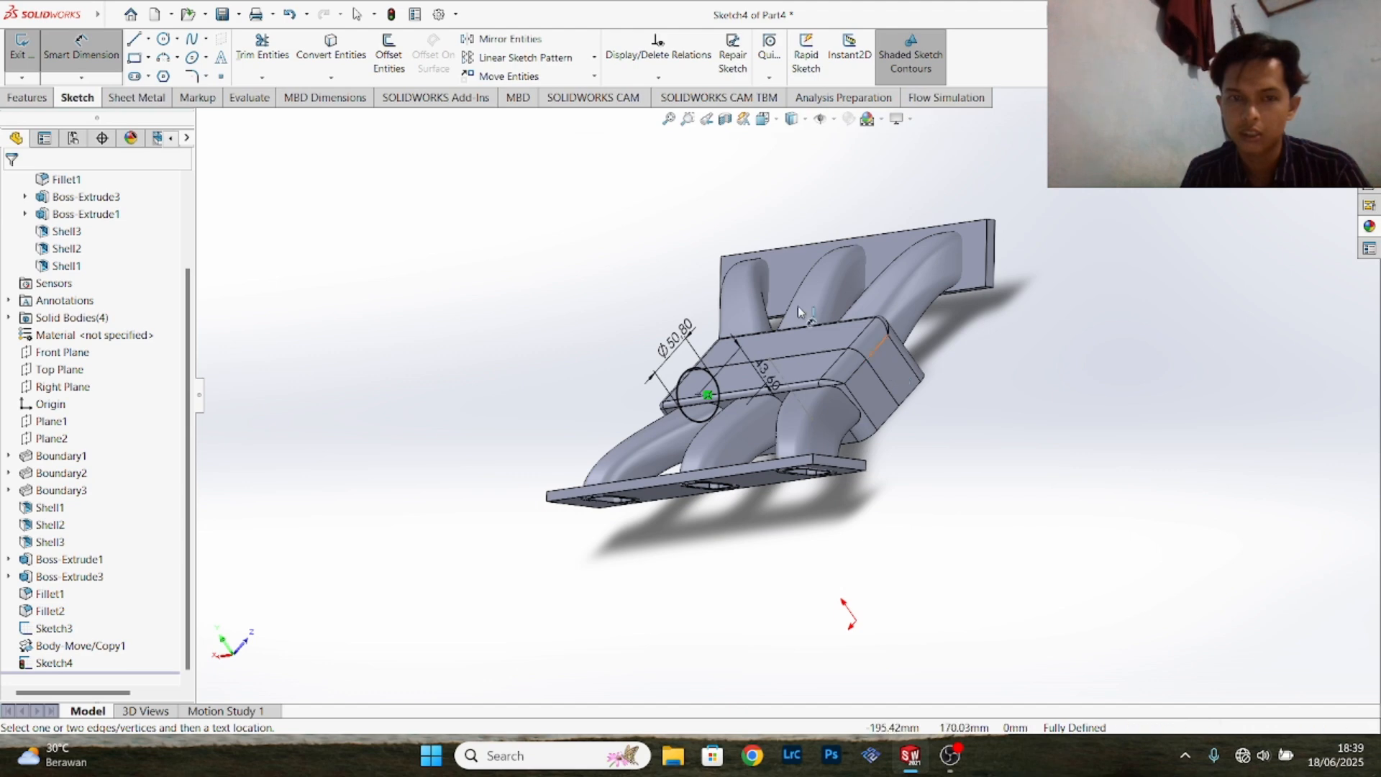
{"action": "left_click", "coordinate": [99, 63]}
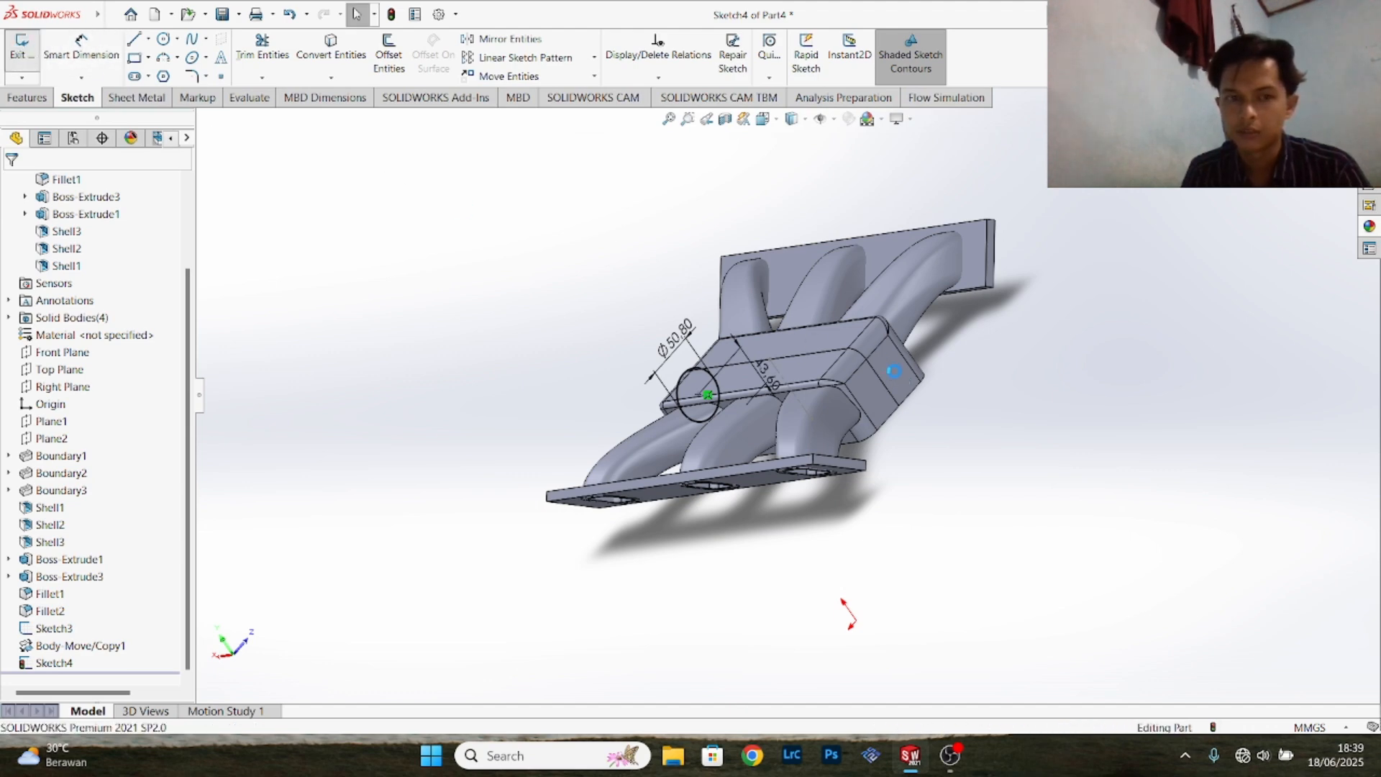
{"action": "left_click", "coordinate": [895, 371]}
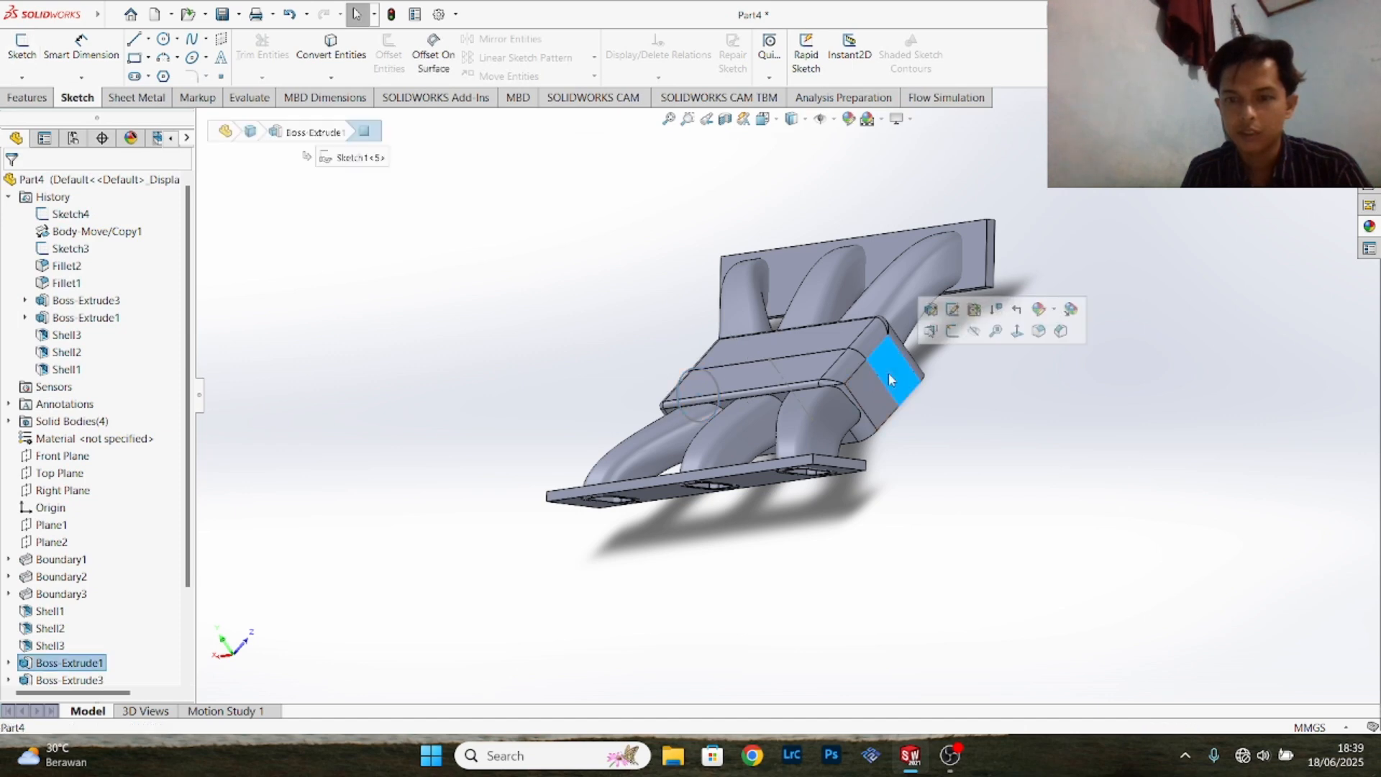
{"action": "left_click", "coordinate": [961, 324]}
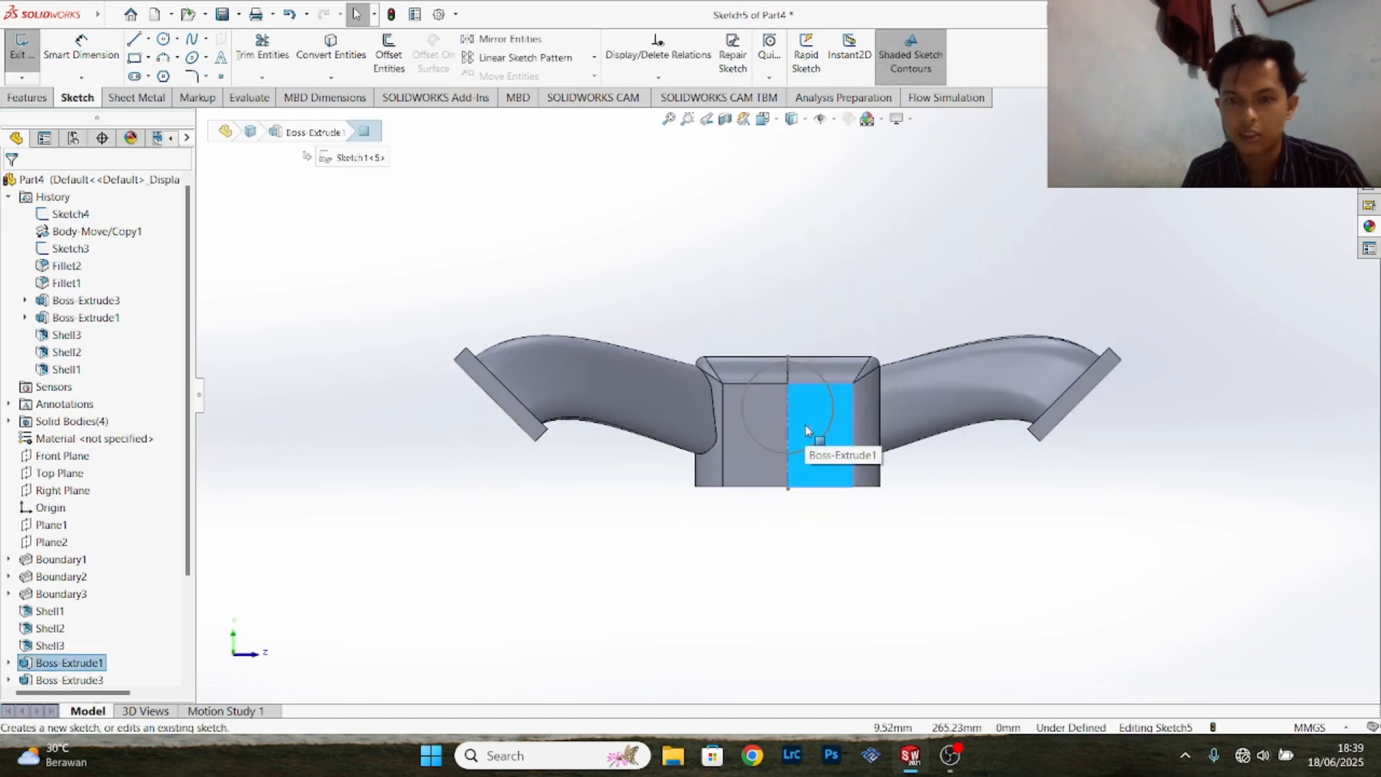
{"action": "middle_click_drag", "start_coordinate": [775, 334], "coordinate": [561, 220]}
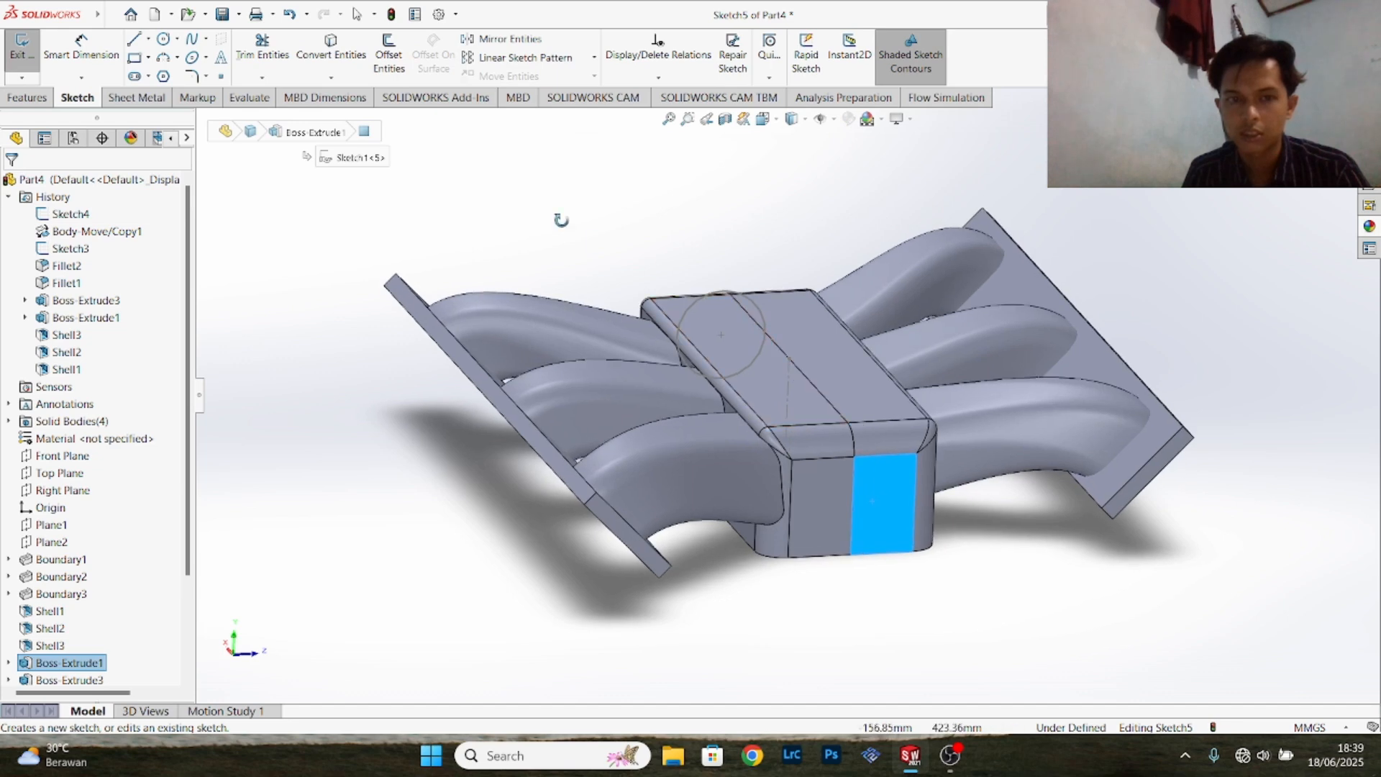
{"action": "left_click", "coordinate": [347, 66]}
{"action": "left_click", "coordinate": [737, 373]}
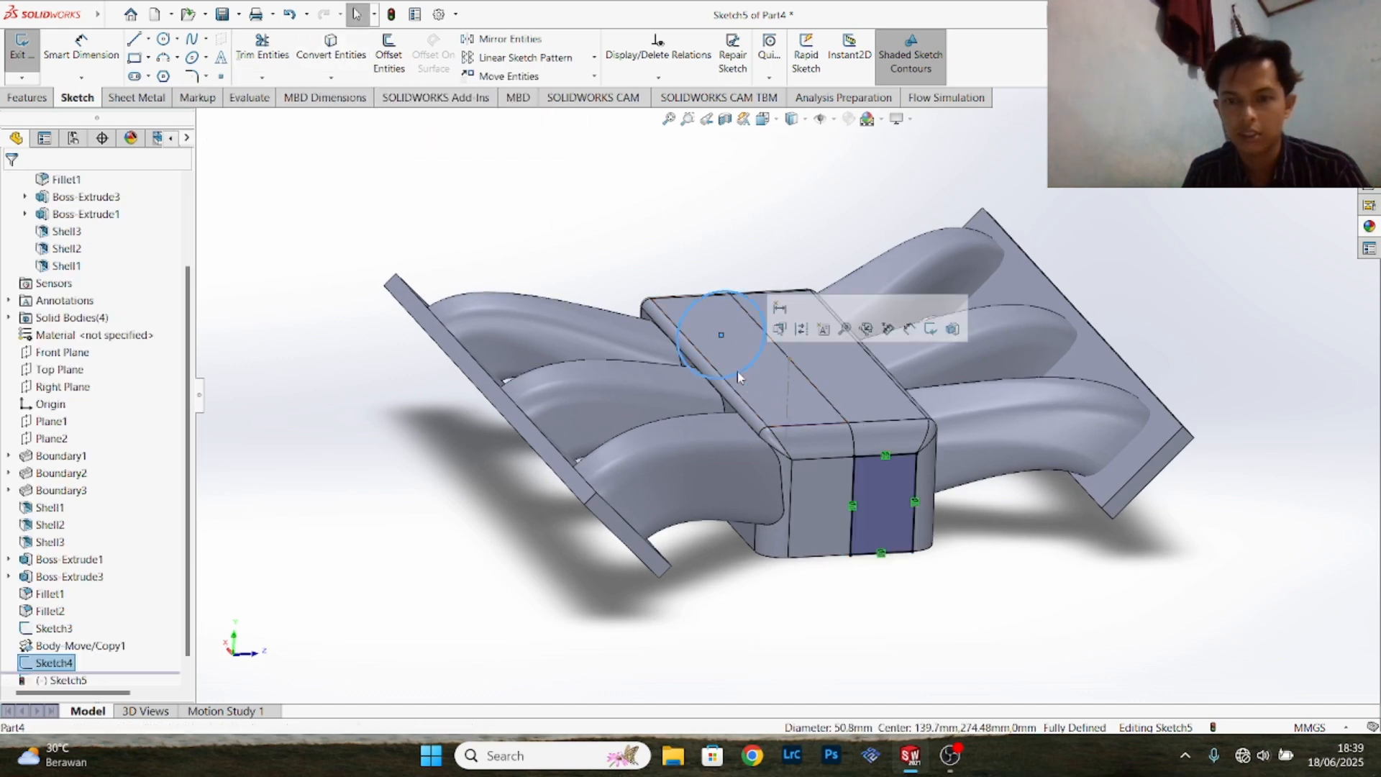
{"action": "left_click", "coordinate": [853, 504]}
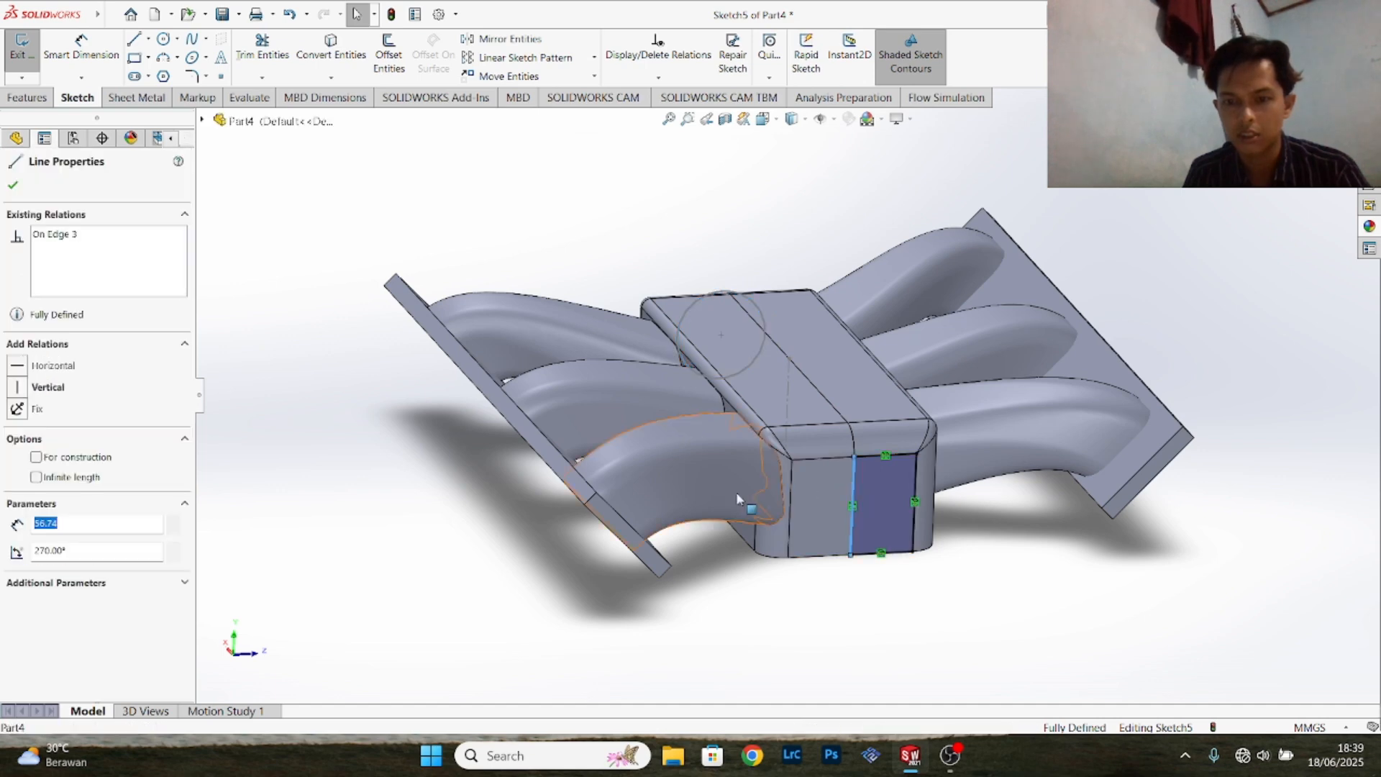
{"action": "left_click", "coordinate": [879, 474]}
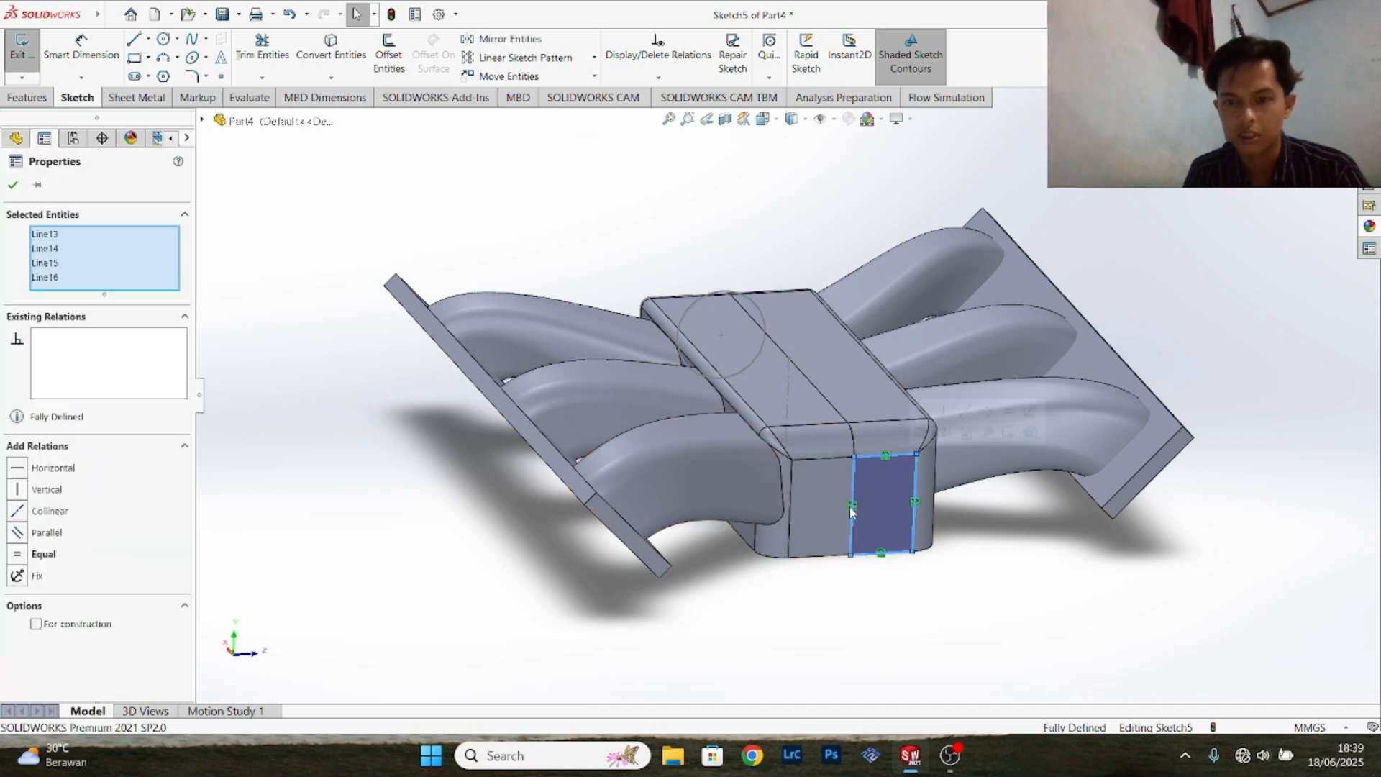
{"action": "left_click", "coordinate": [13, 186]}
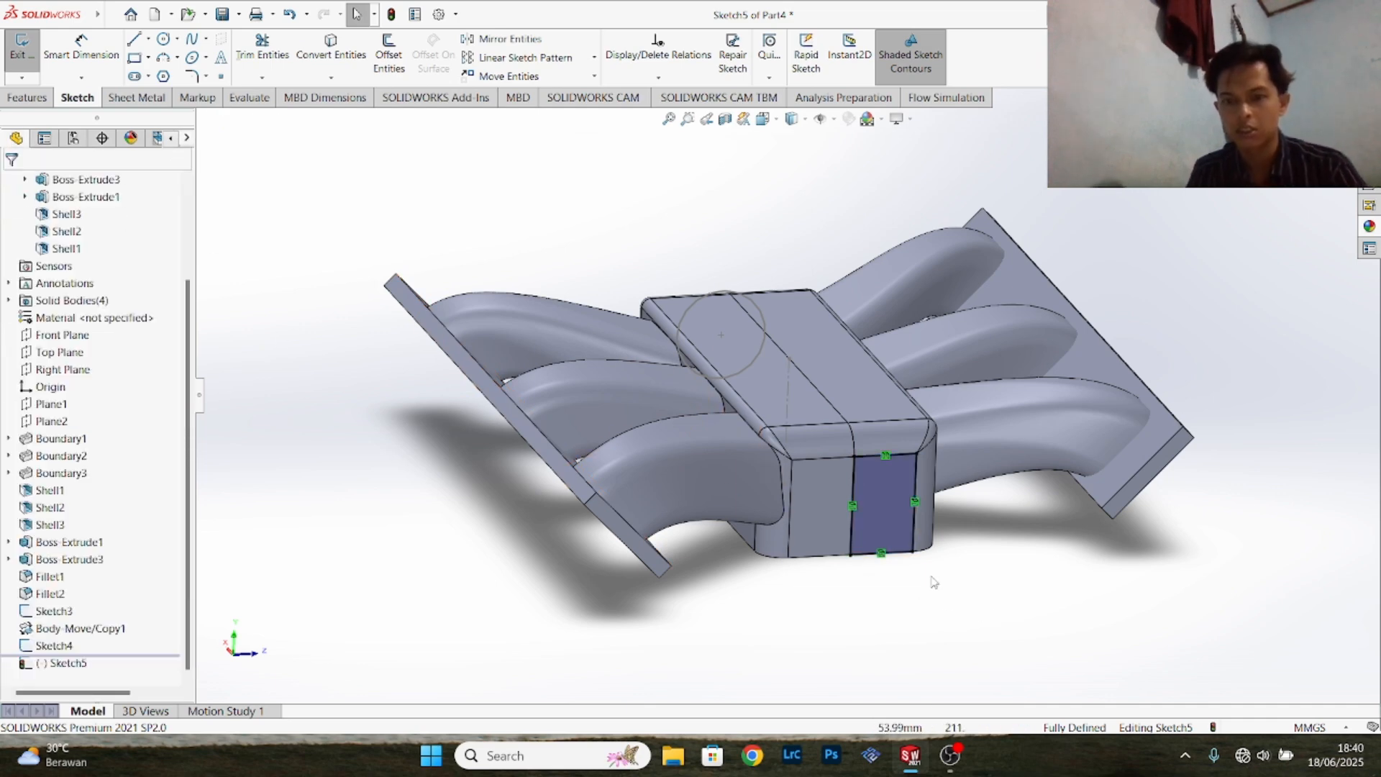
{"action": "key", "text": "ctrl+z"}
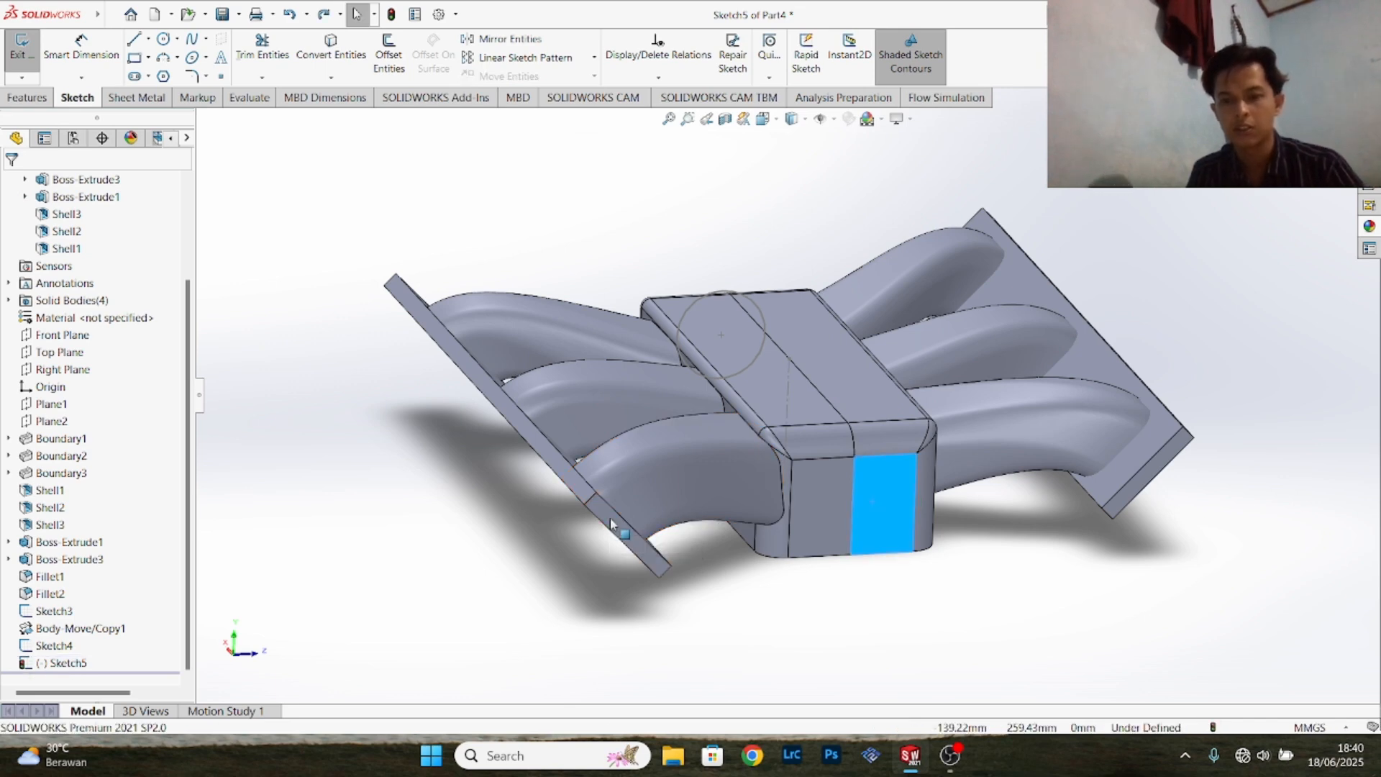
- Convert the 50.8 mm circle of Sketch4 into the new sketch on the opposite end face
{"action": "left_click", "coordinate": [859, 523]}
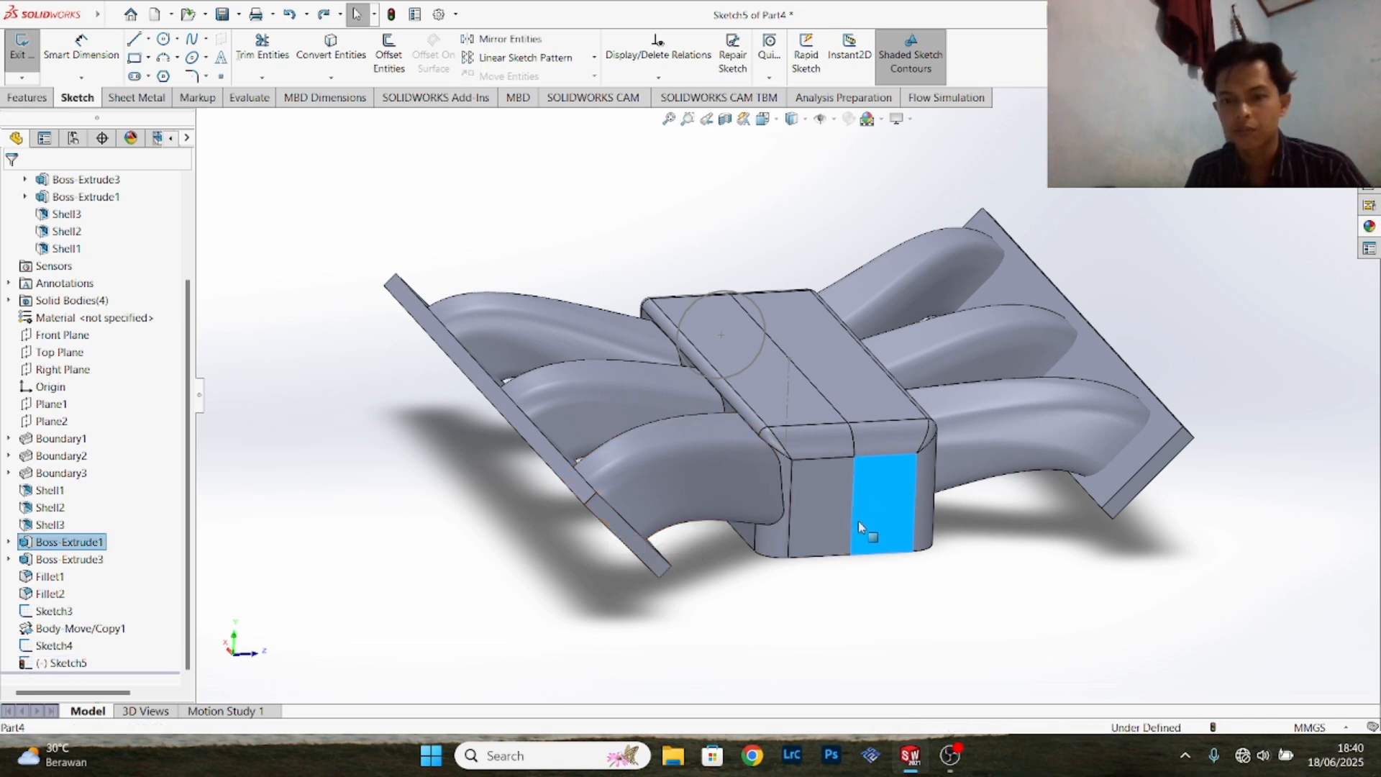
{"action": "left_click", "coordinate": [831, 584]}
{"action": "left_click", "coordinate": [719, 380]}
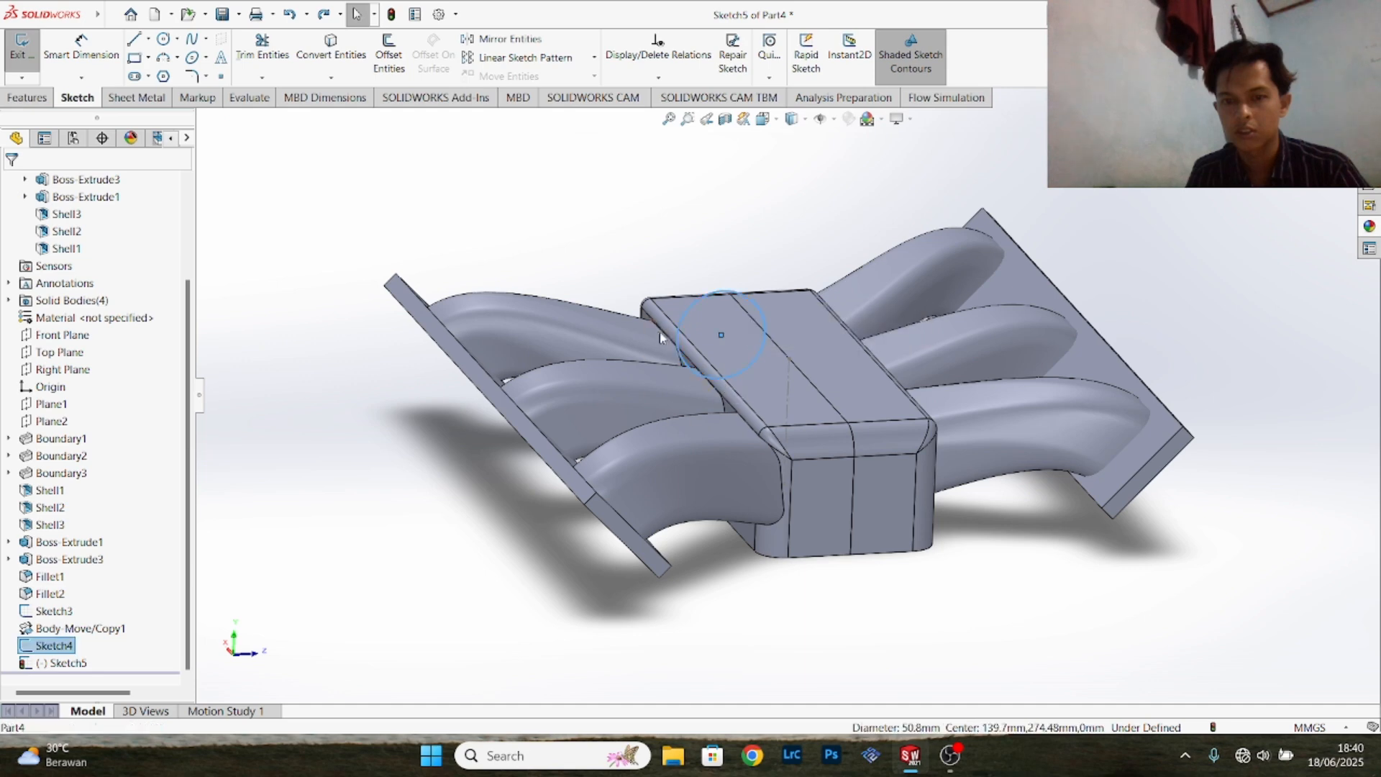
{"action": "left_click", "coordinate": [331, 53]}
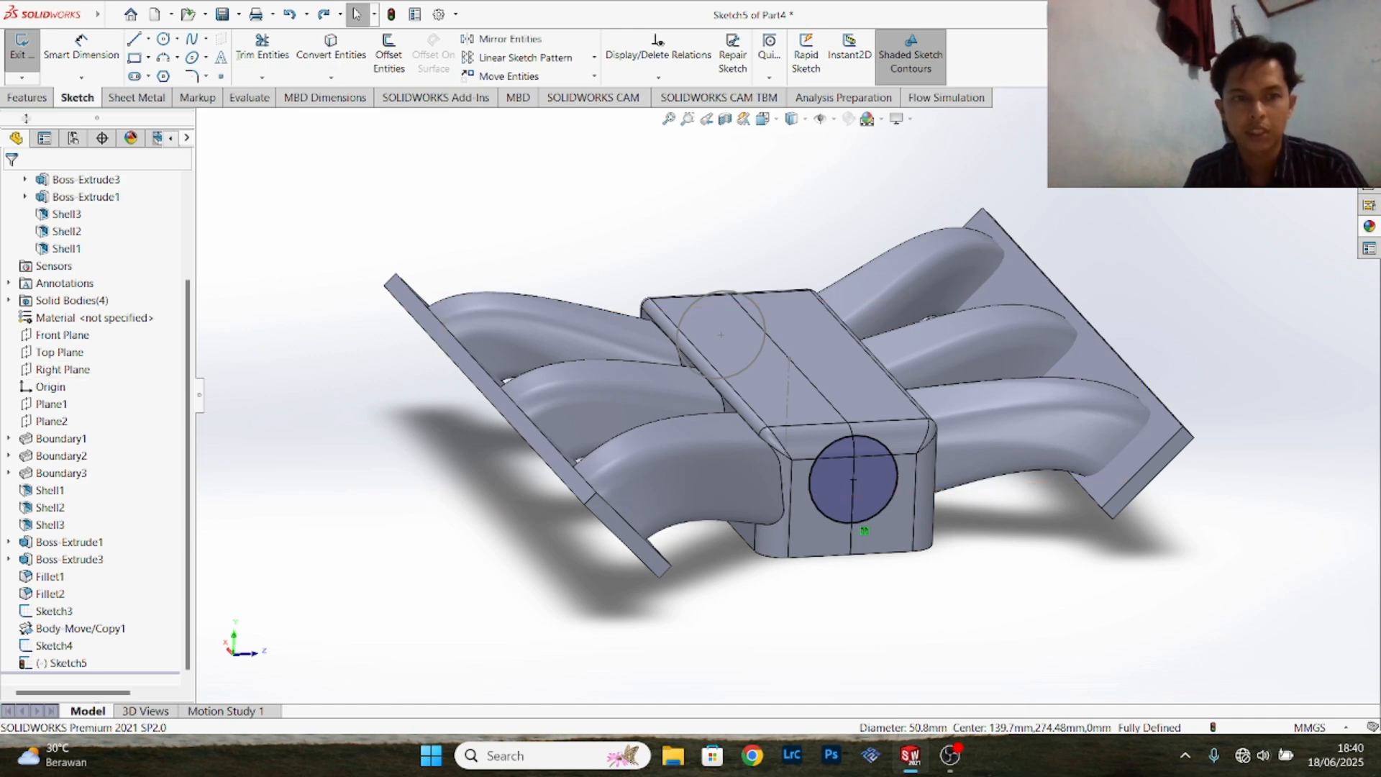
- Set up a boss extrusion of the converted circle with a blind depth of 25.4 mm outward from the end face
{"action": "left_click", "coordinate": [39, 104]}
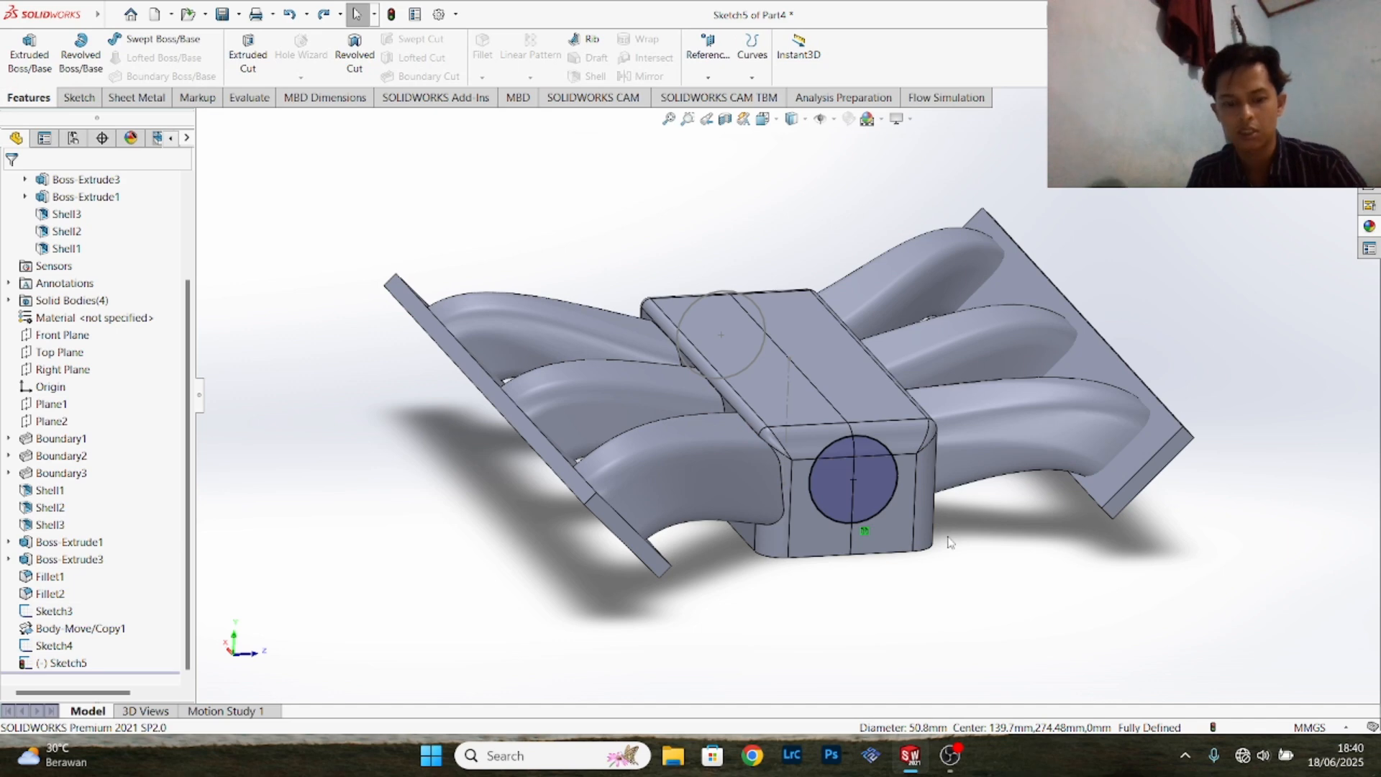
{"action": "middle_click_drag", "start_coordinate": [959, 568], "coordinate": [1172, 633]}
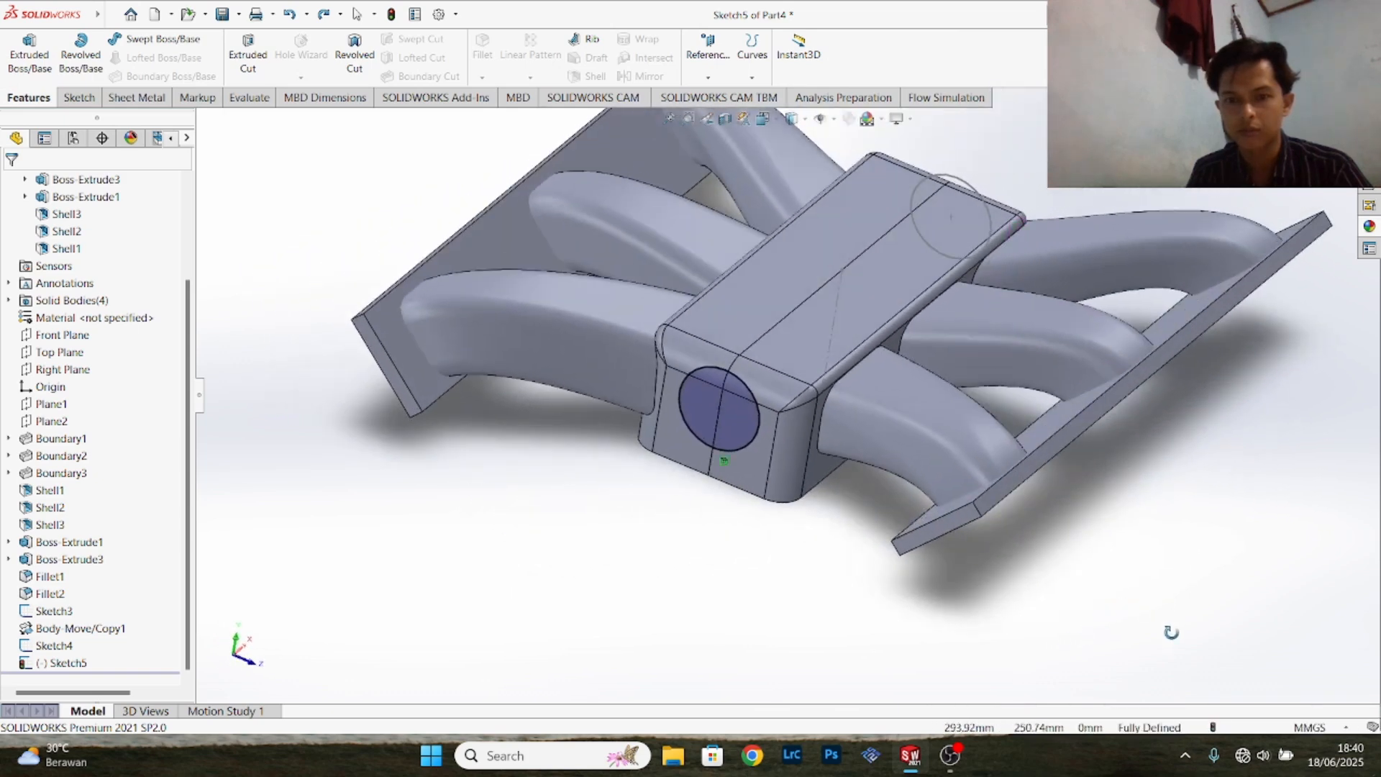
{"action": "left_click", "coordinate": [27, 49]}
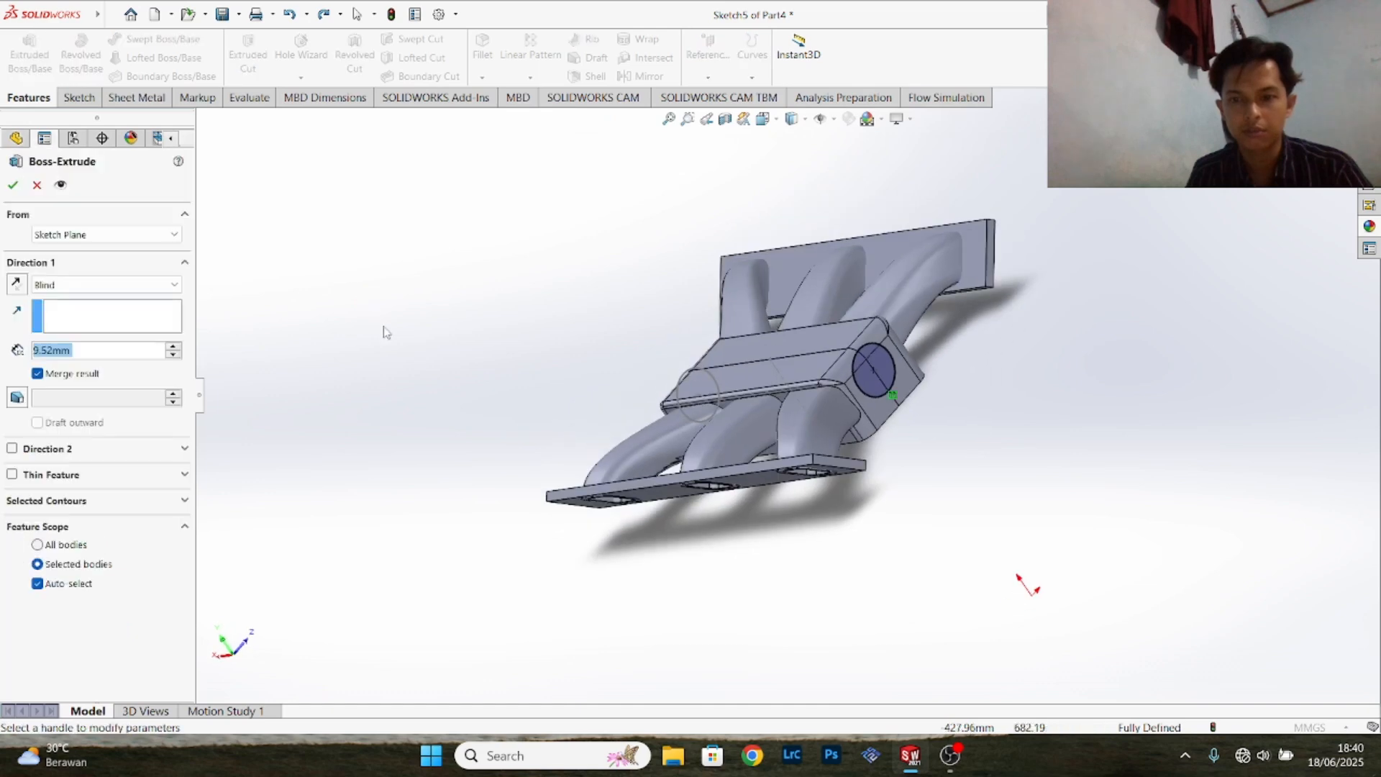
{"action": "scroll", "coordinate": [928, 378], "scroll_direction": "up", "scroll_amount": 3}
{"action": "scroll", "coordinate": [914, 382], "scroll_direction": "down", "scroll_amount": 6}
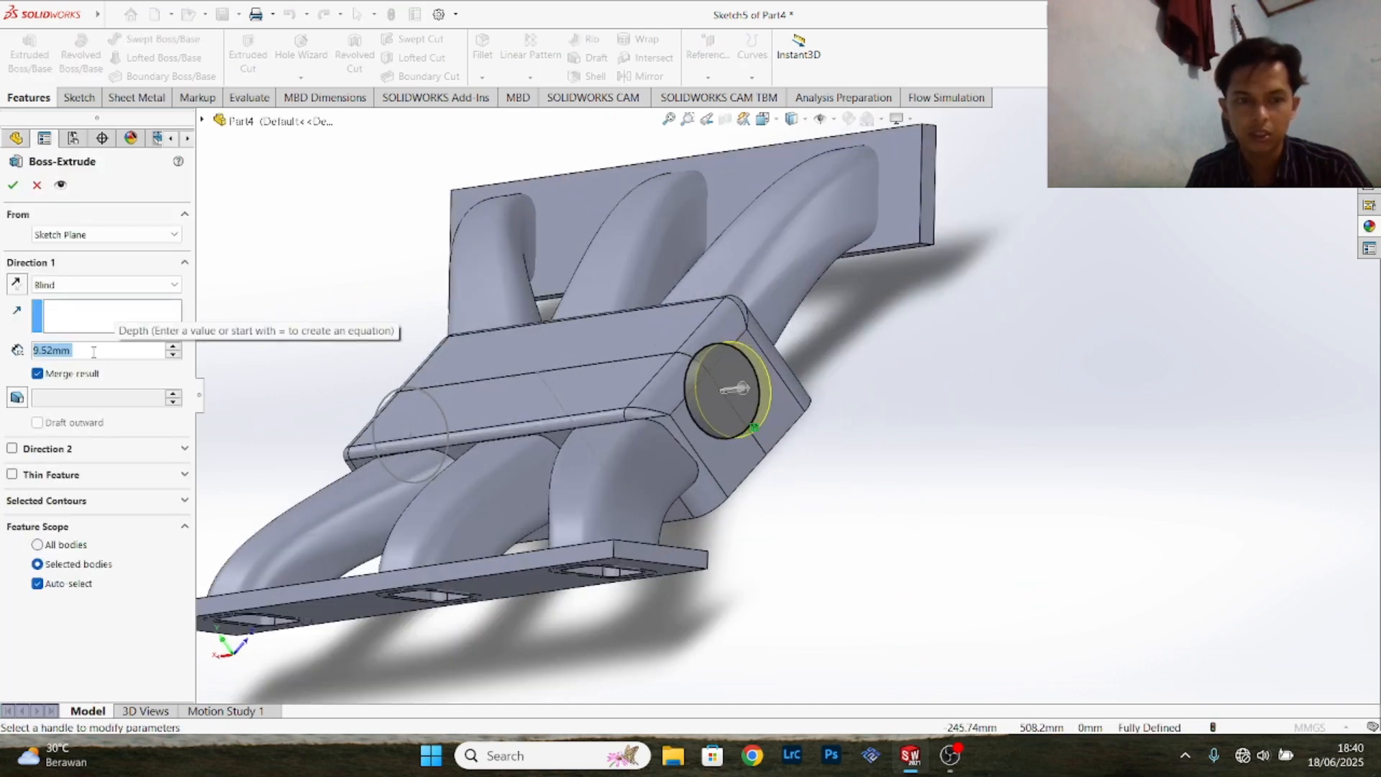
{"action": "left_click", "coordinate": [94, 352]}
{"action": "double_click", "coordinate": [93, 351]}
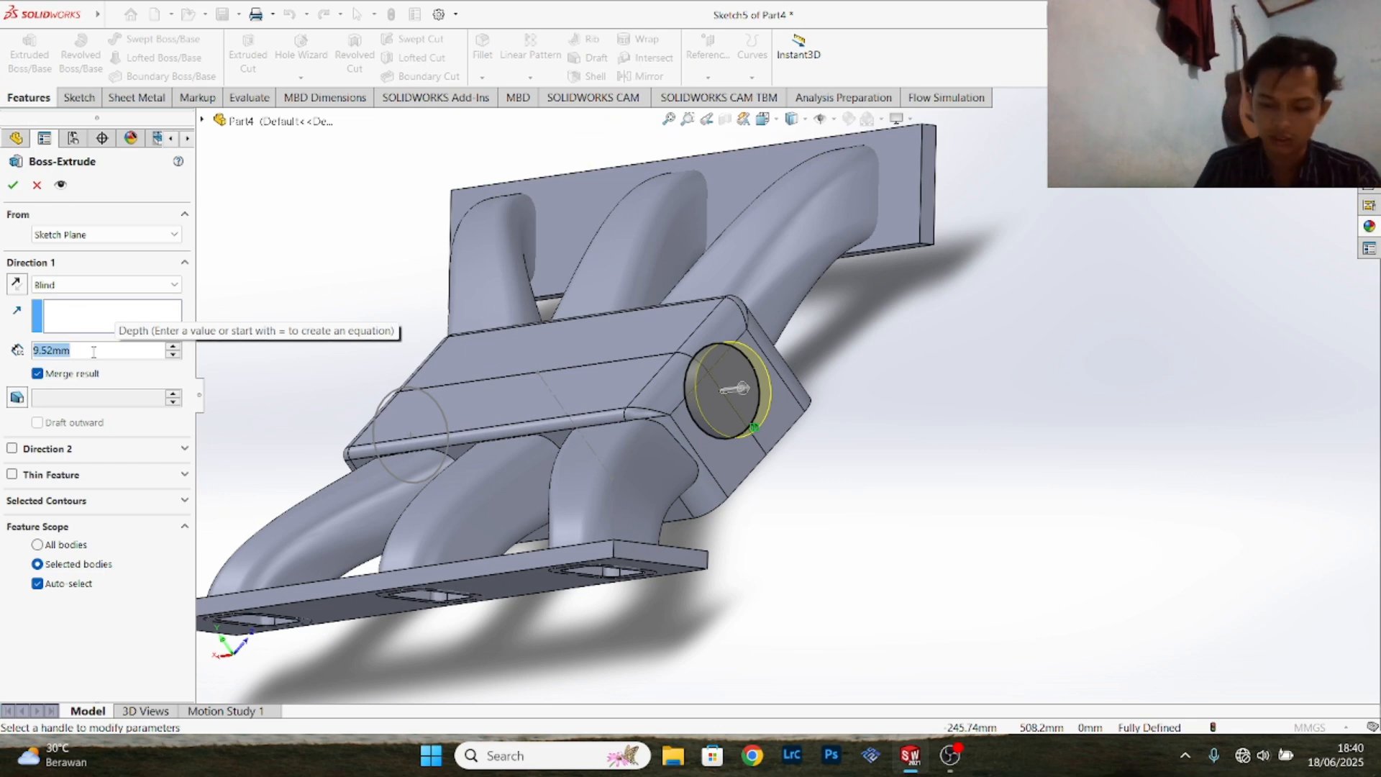
{"action": "type", "text": "25.4"}
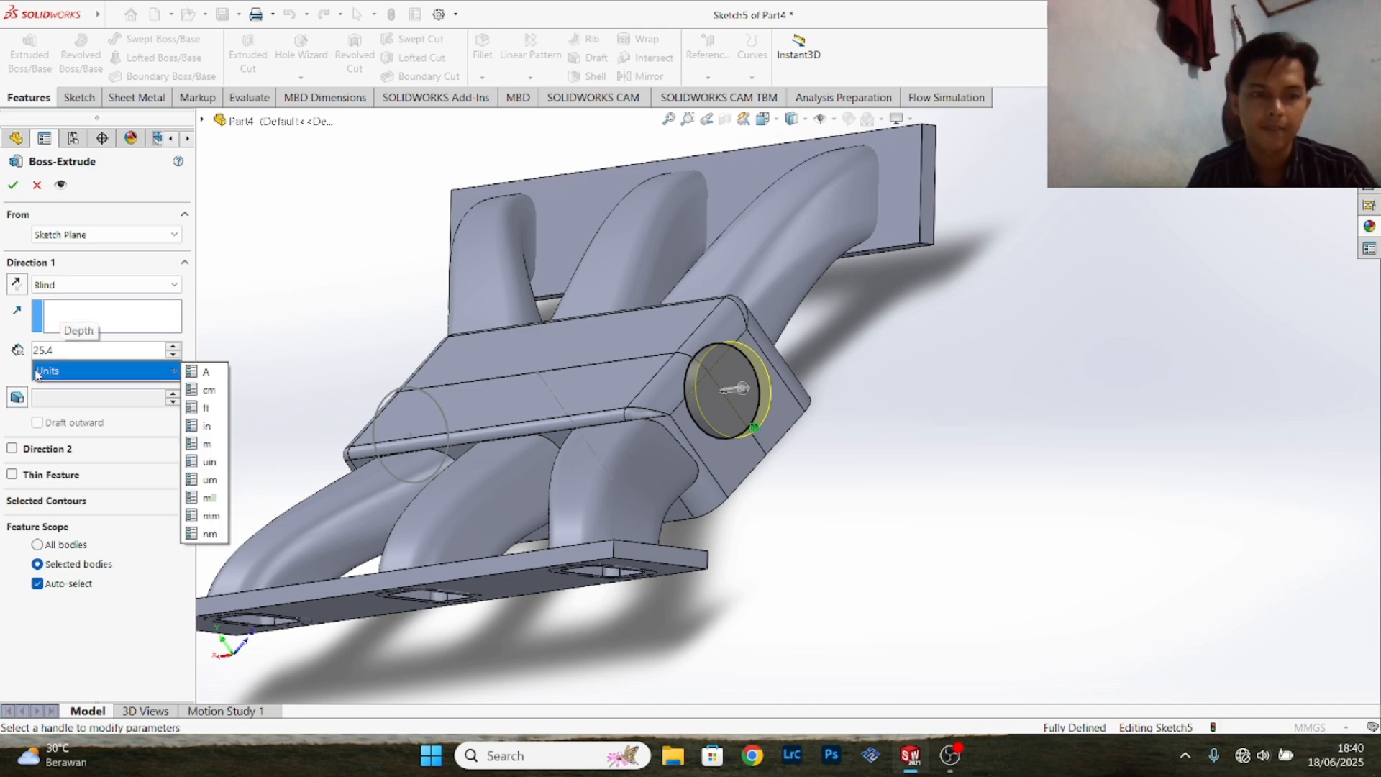
{"action": "left_click", "coordinate": [8, 379]}
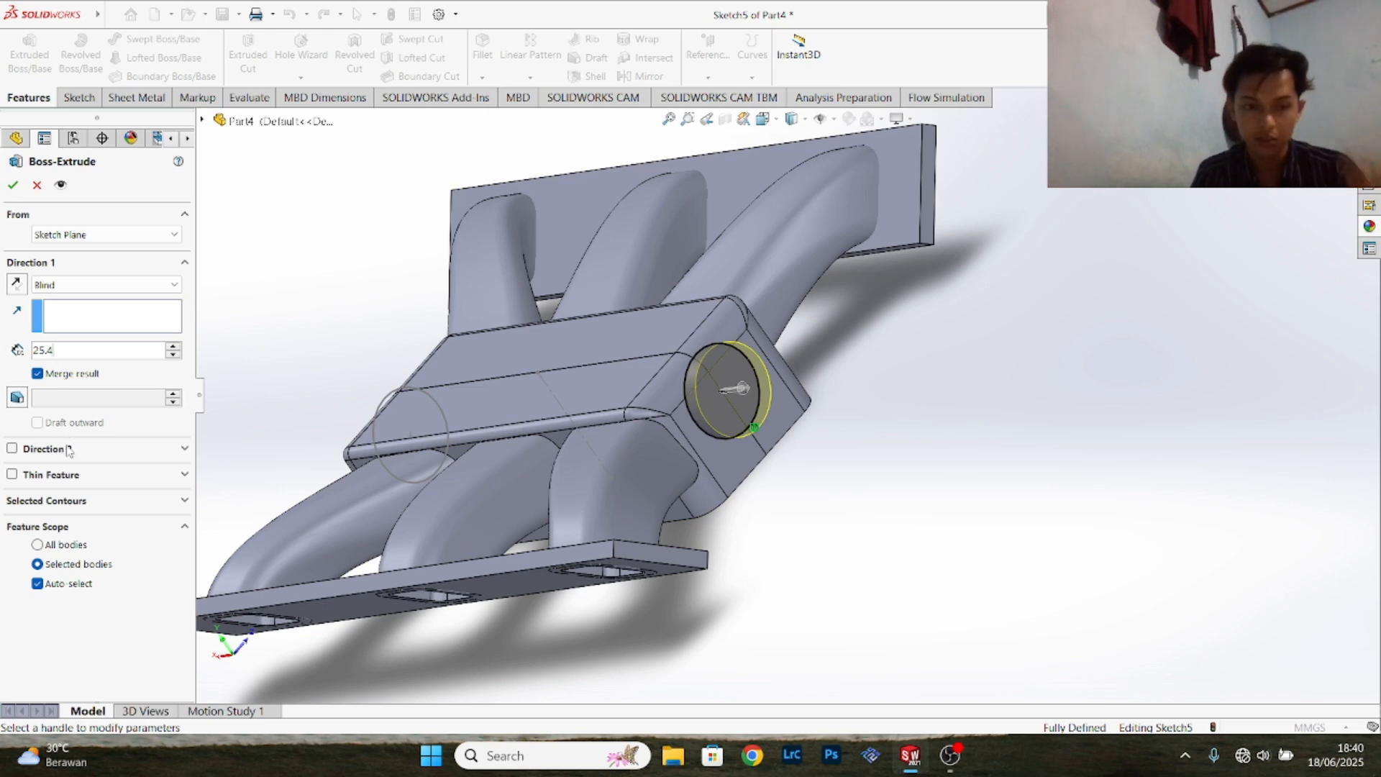
- Add a second blind direction of 15 mm into the block and finish the merged boss extrusion
{"action": "left_click", "coordinate": [40, 452]}
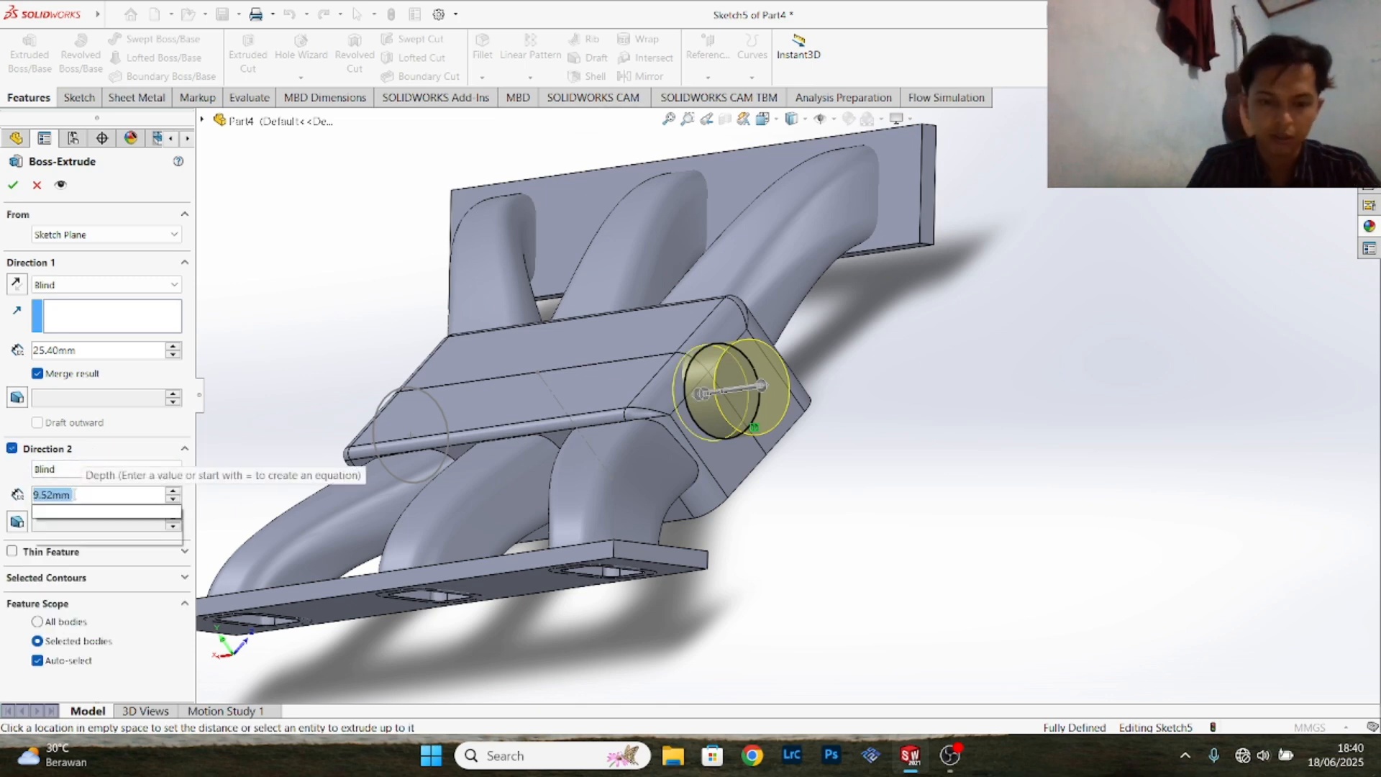
{"action": "type", "text": "15"}
{"action": "left_click", "coordinate": [12, 478]}
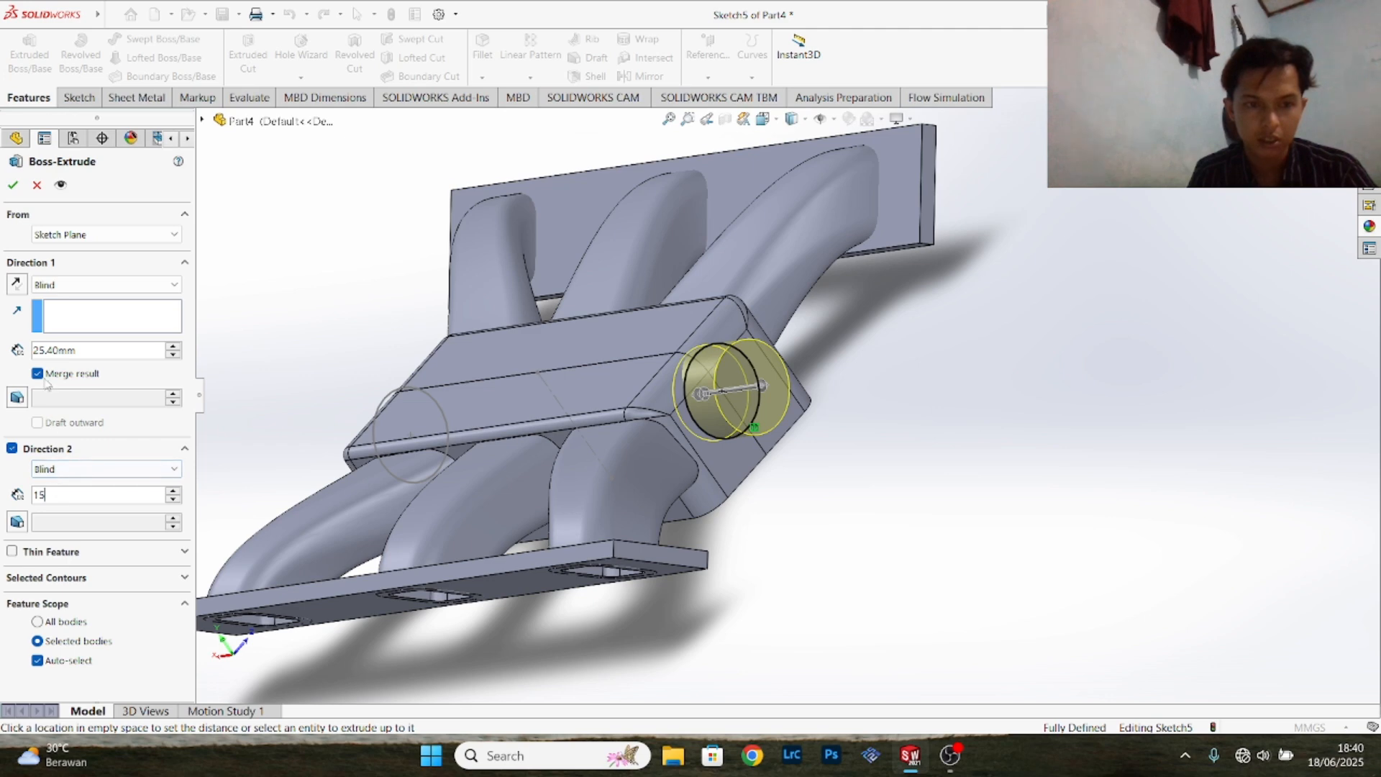
{"action": "left_click", "coordinate": [13, 185]}
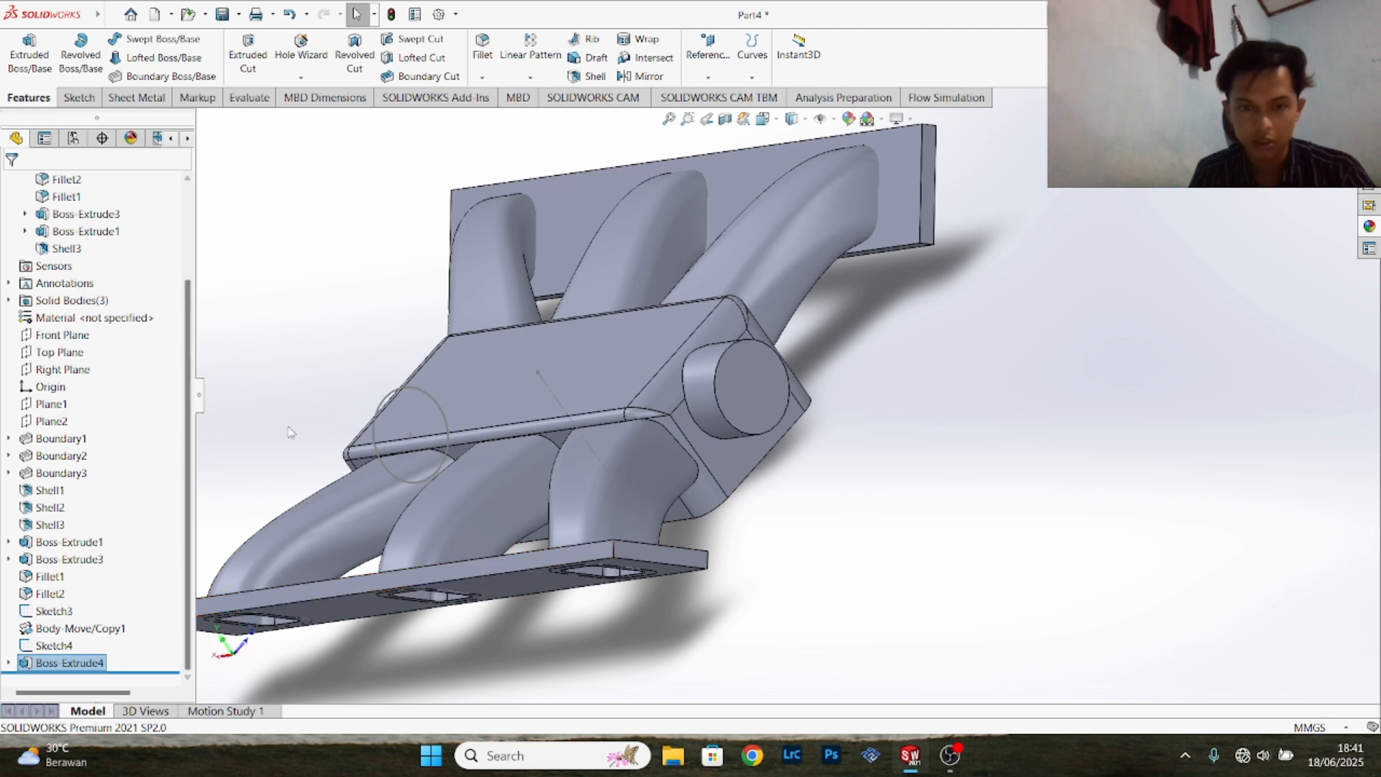
- Extrude the Sketch4 circle at the other block end 25.40 mm blind in both directions, without merging the result
{"action": "middle_click_drag", "start_coordinate": [342, 411], "coordinate": [519, 441]}
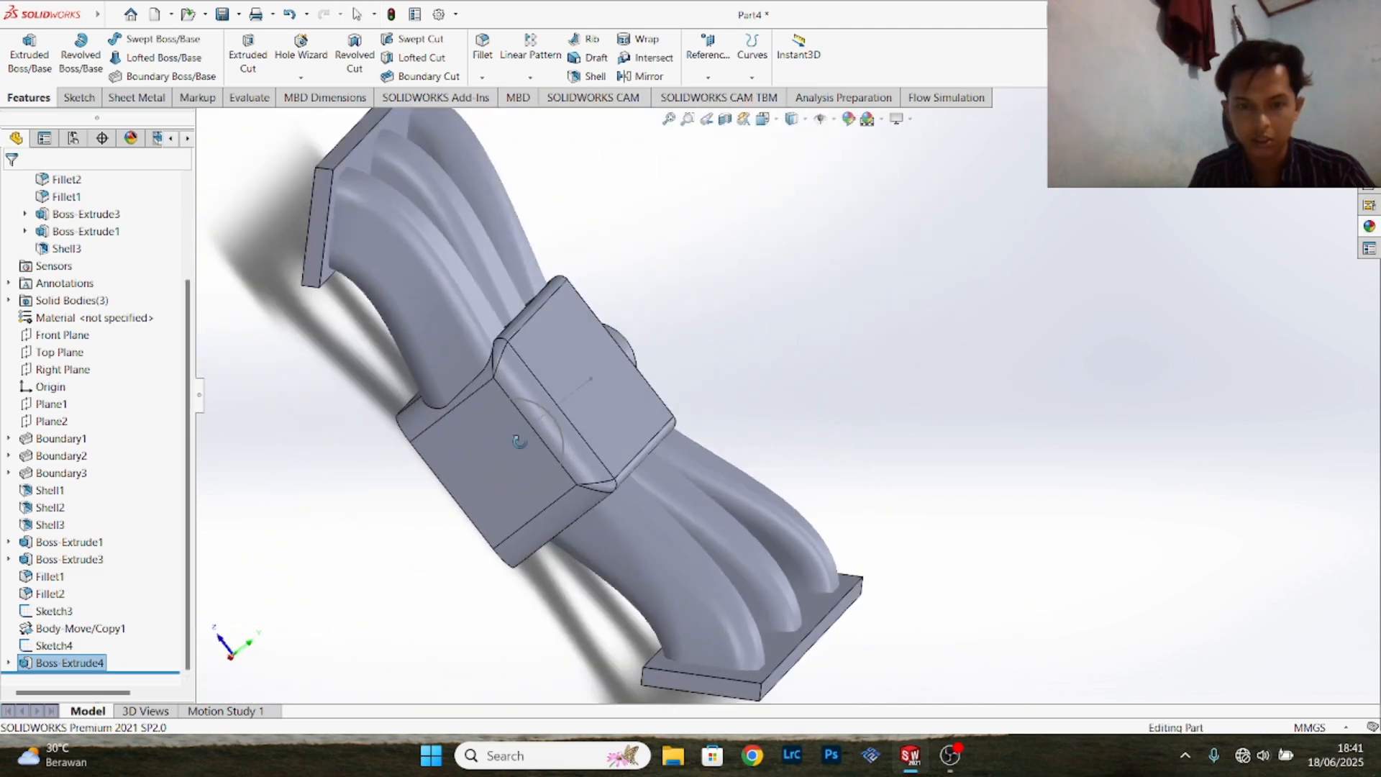
{"action": "left_click", "coordinate": [554, 417]}
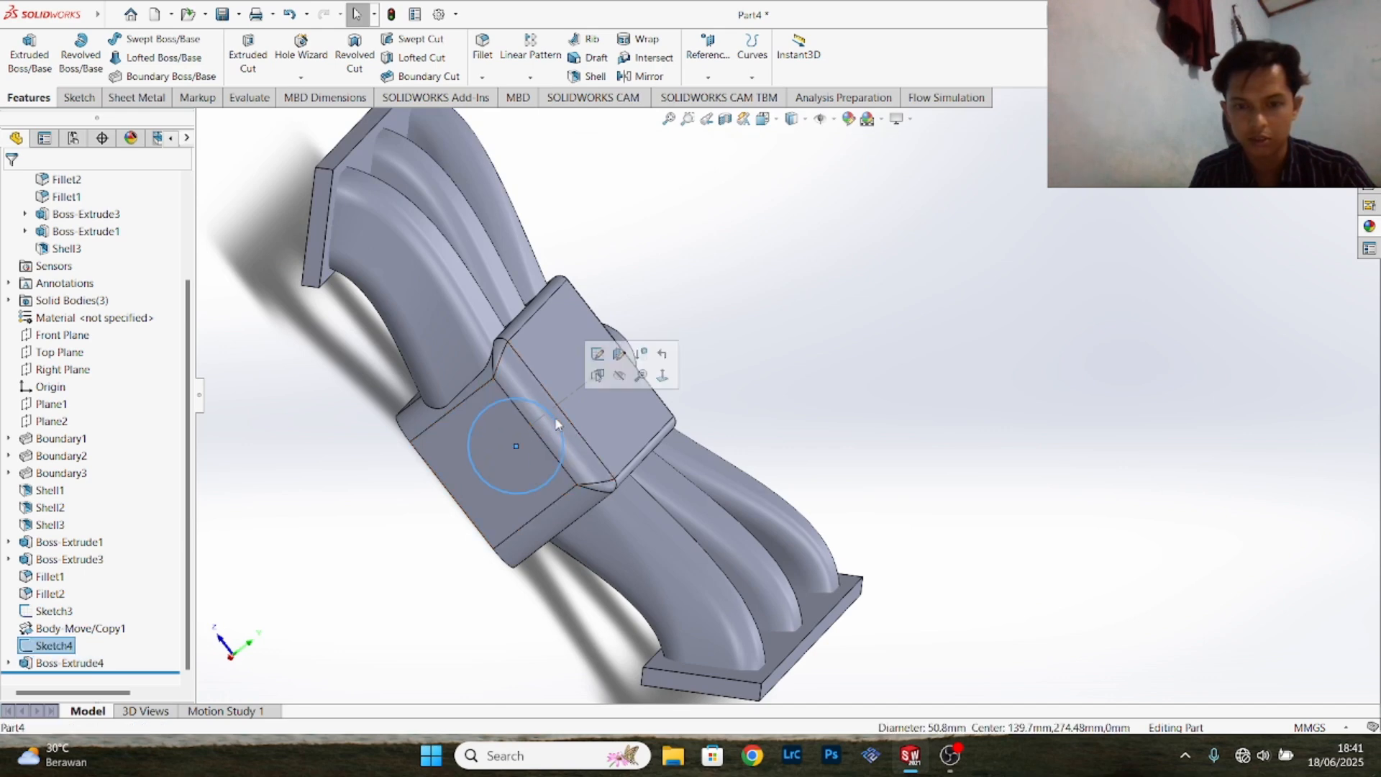
{"action": "left_click", "coordinate": [30, 63]}
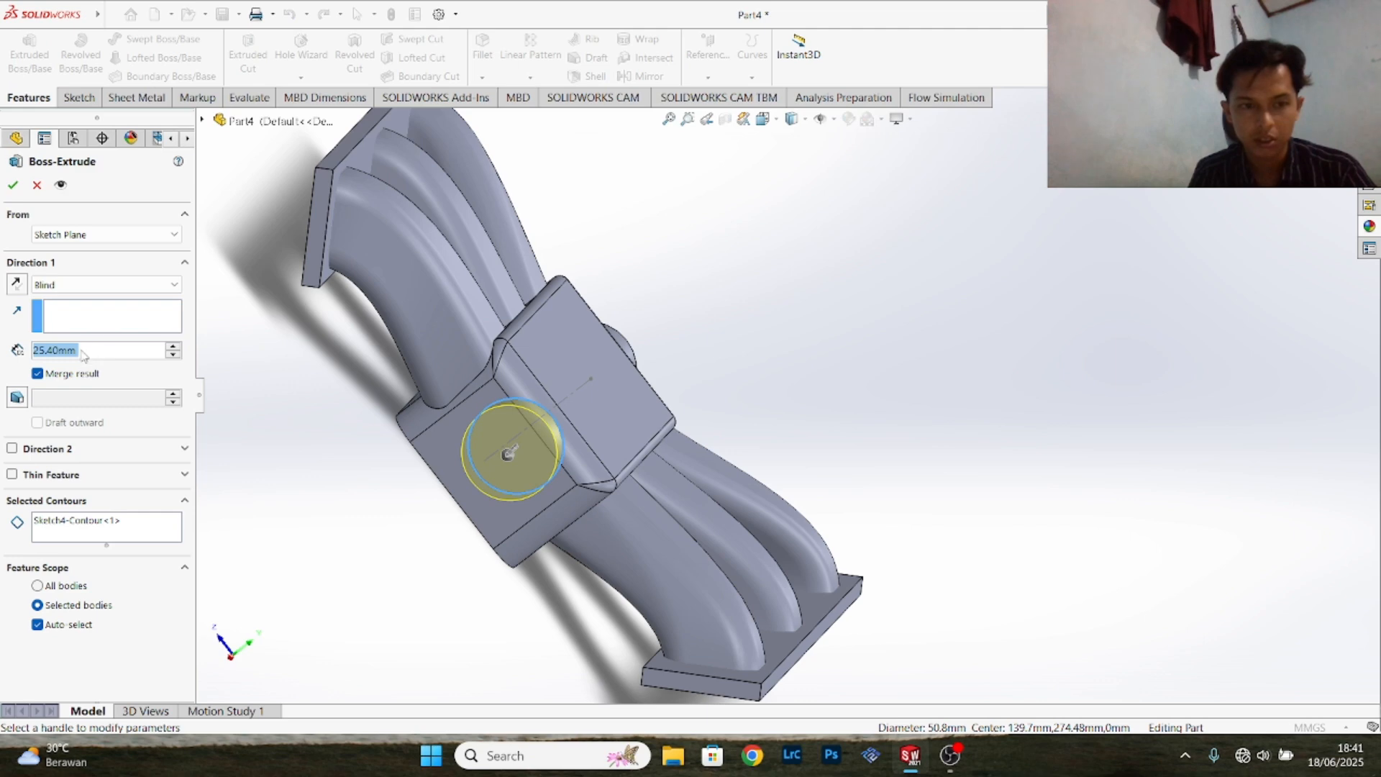
{"action": "left_click", "coordinate": [13, 450]}
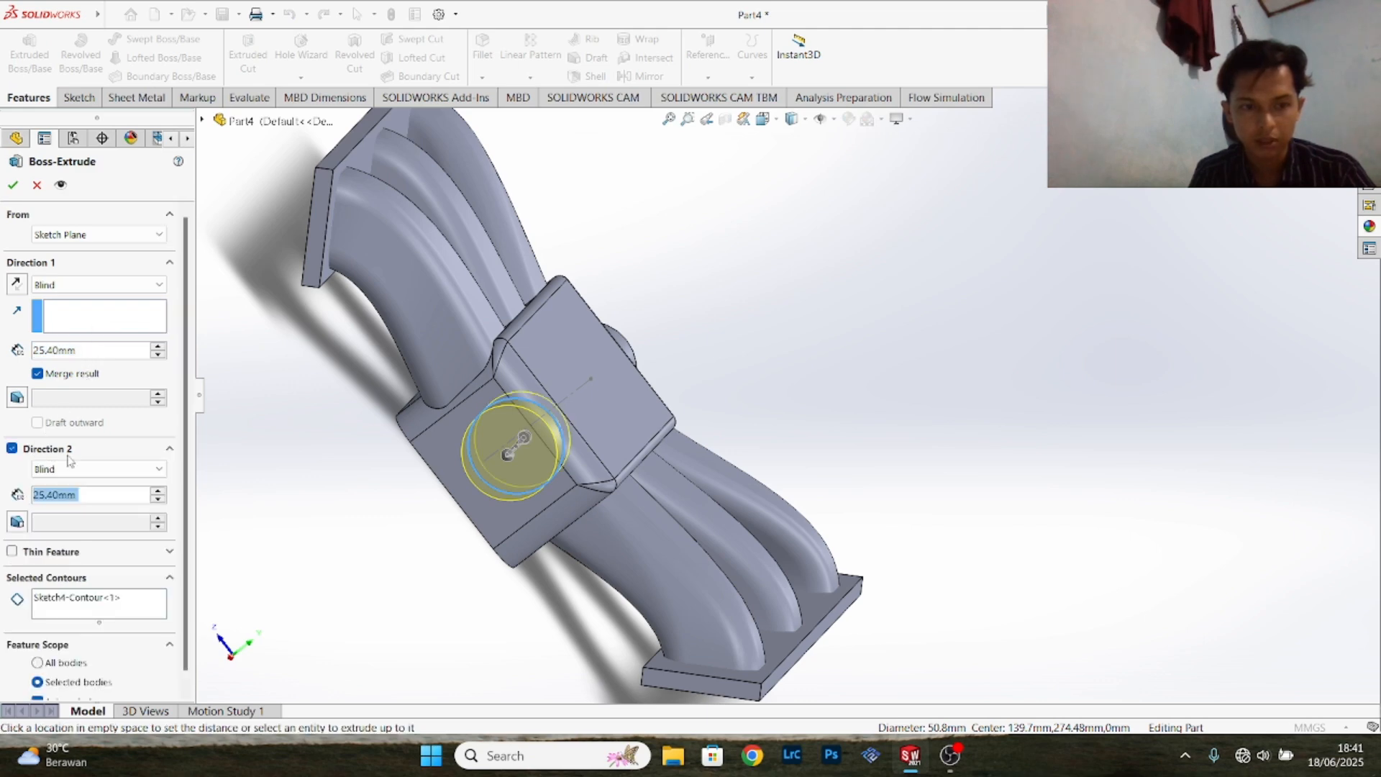
{"action": "left_click", "coordinate": [37, 374]}
{"action": "left_click", "coordinate": [13, 185]}
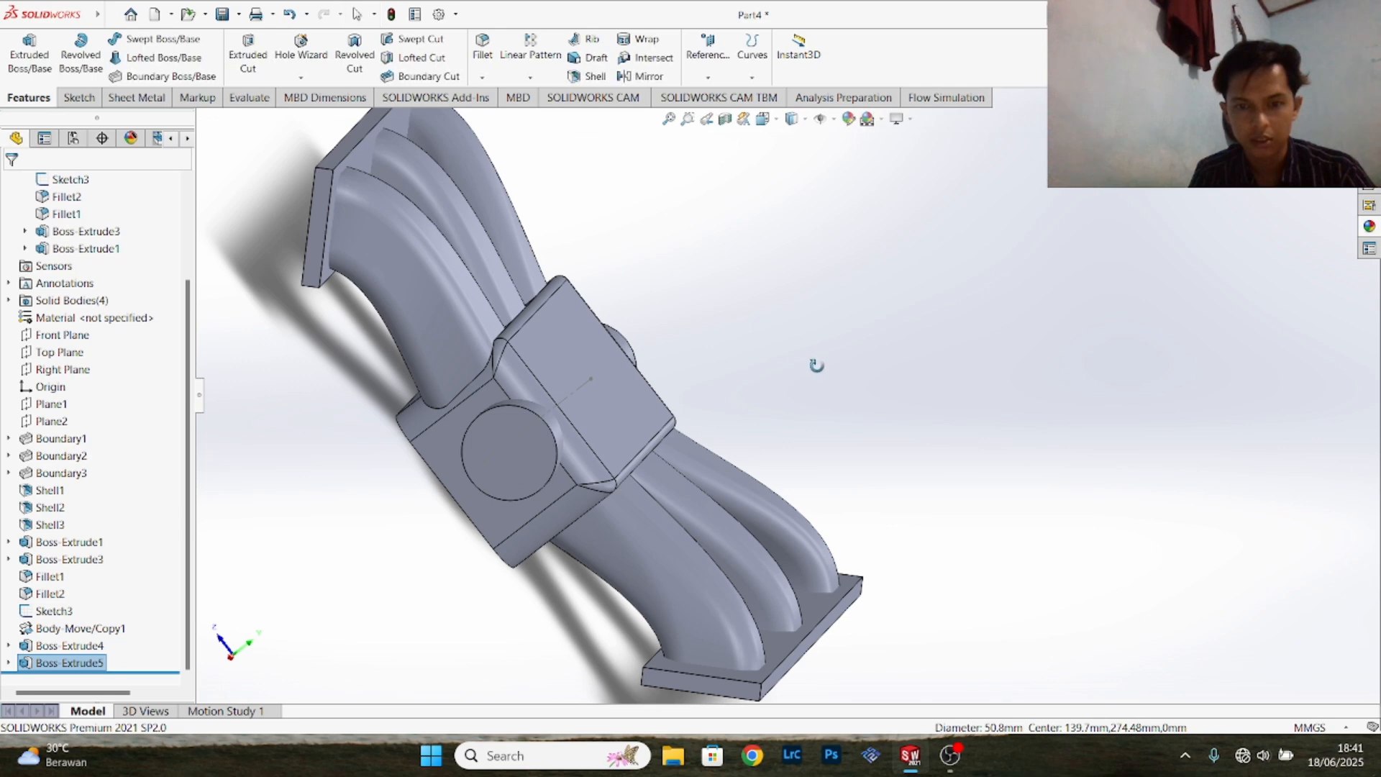
- Start a sketch on the round outer face of the pipe stub at the near end of the block
{"action": "middle_click_drag", "start_coordinate": [816, 366], "coordinate": [713, 249]}
{"action": "scroll", "coordinate": [536, 309], "scroll_direction": "up", "scroll_amount": 1}
{"action": "middle_click_drag", "start_coordinate": [536, 309], "coordinate": [505, 311]}
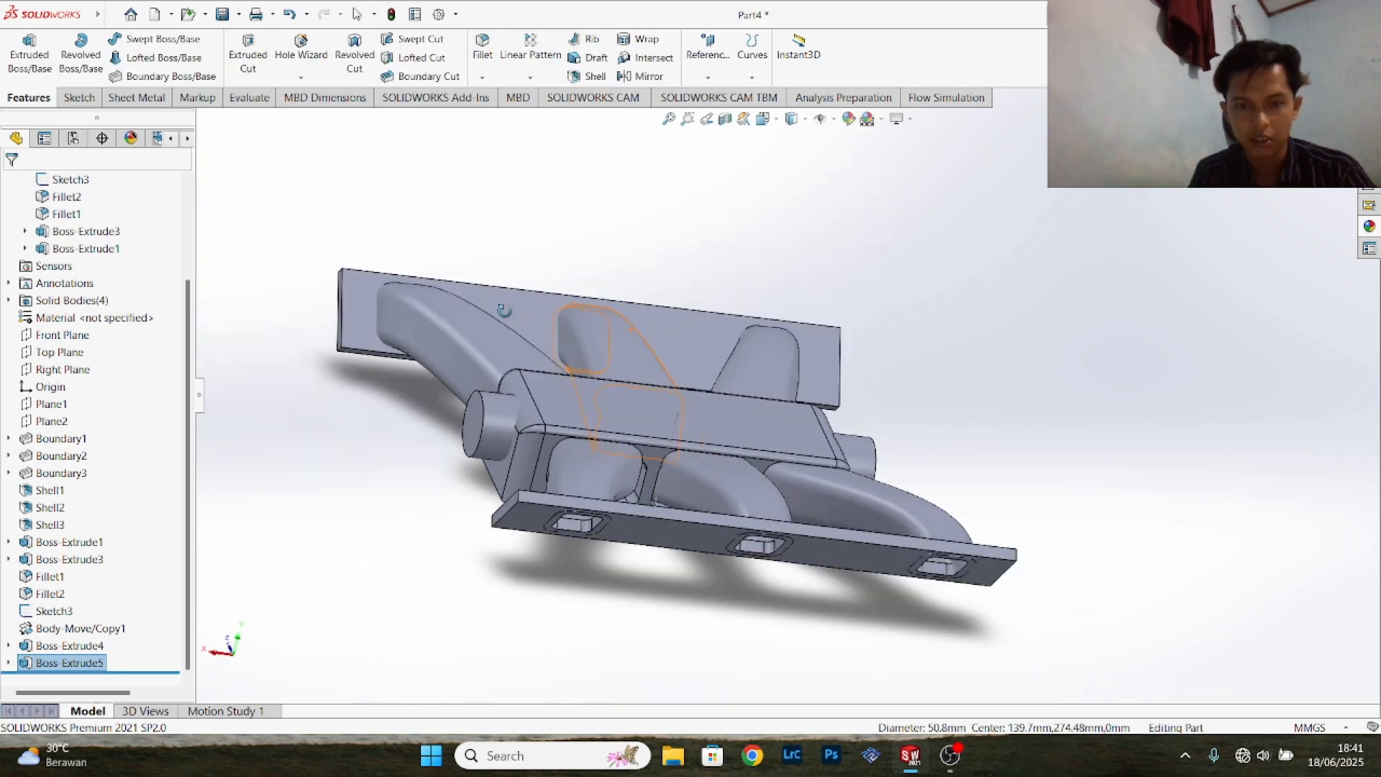
{"action": "middle_click_drag", "start_coordinate": [758, 274], "coordinate": [651, 339]}
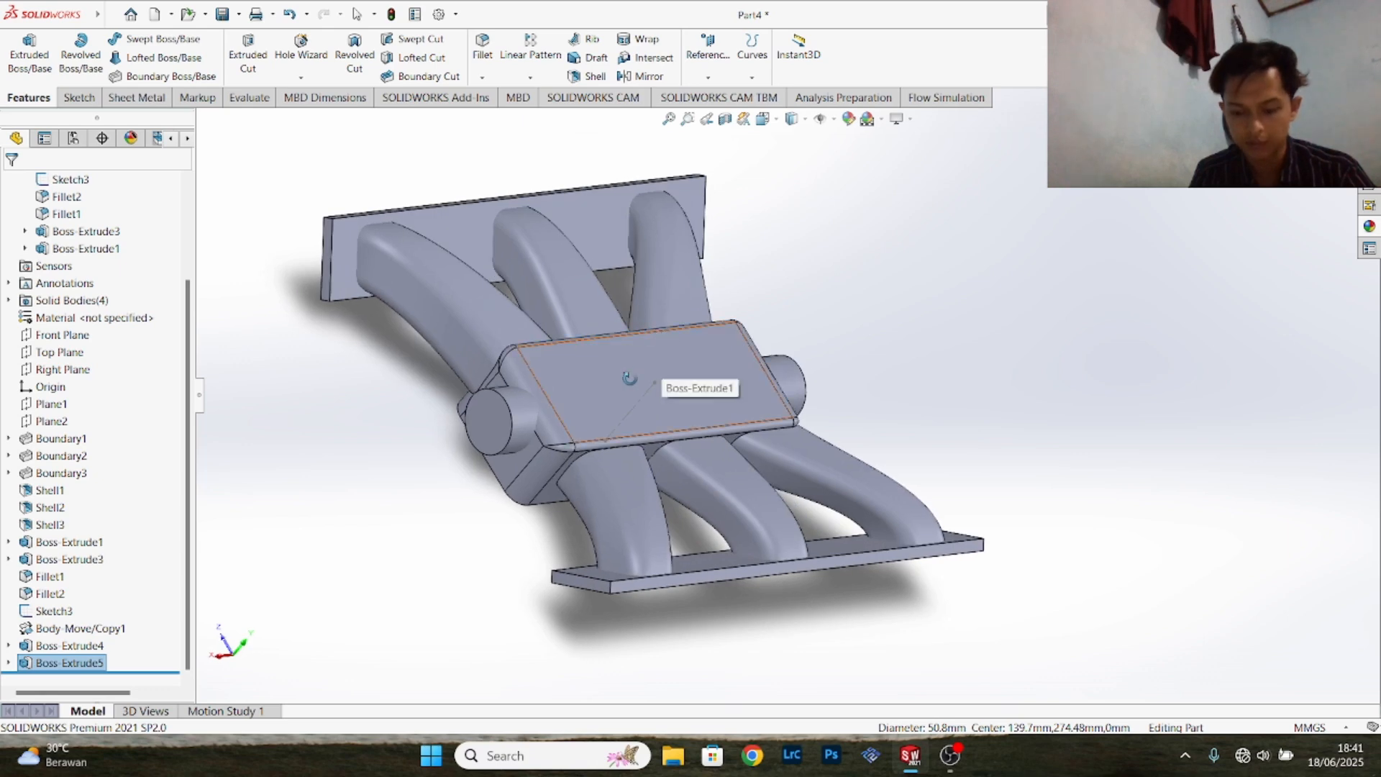
{"action": "left_click", "coordinate": [492, 432]}
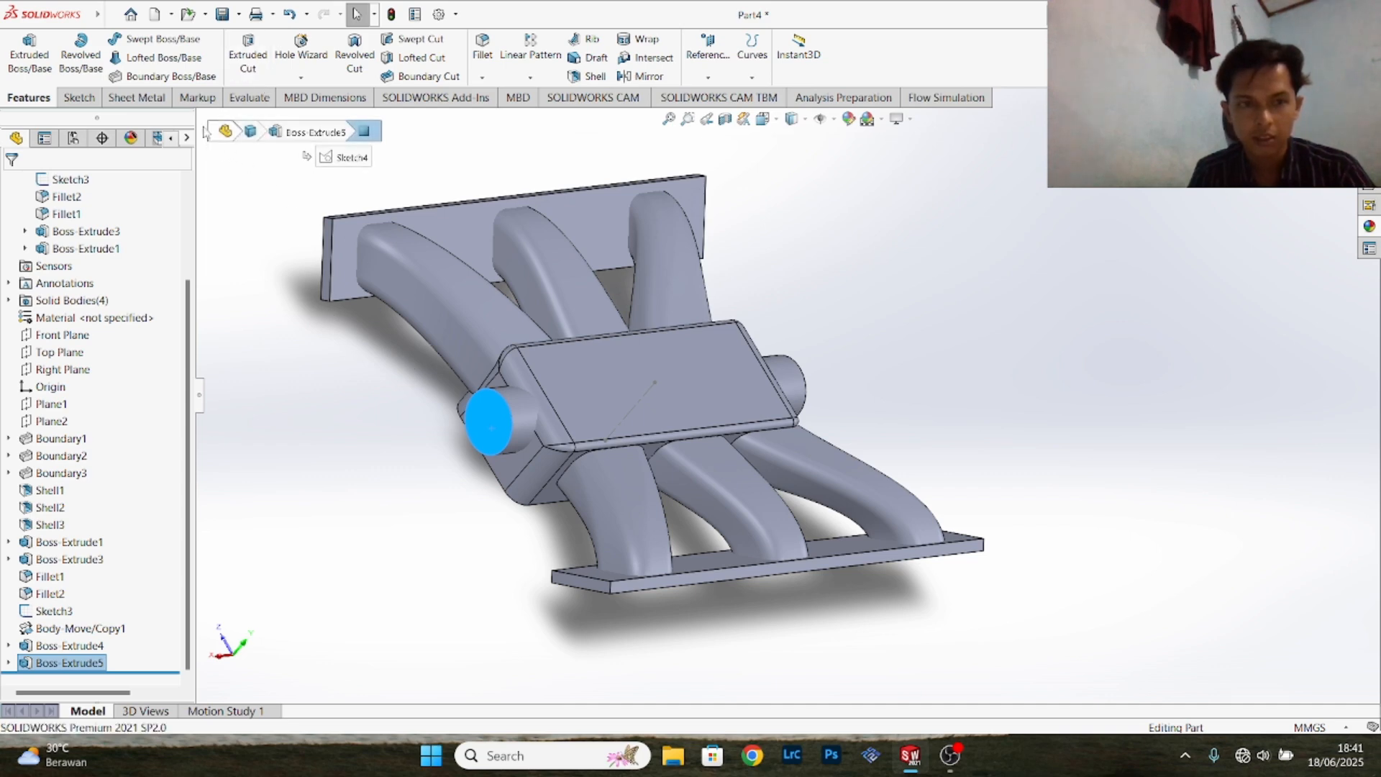
{"action": "left_click", "coordinate": [85, 100]}
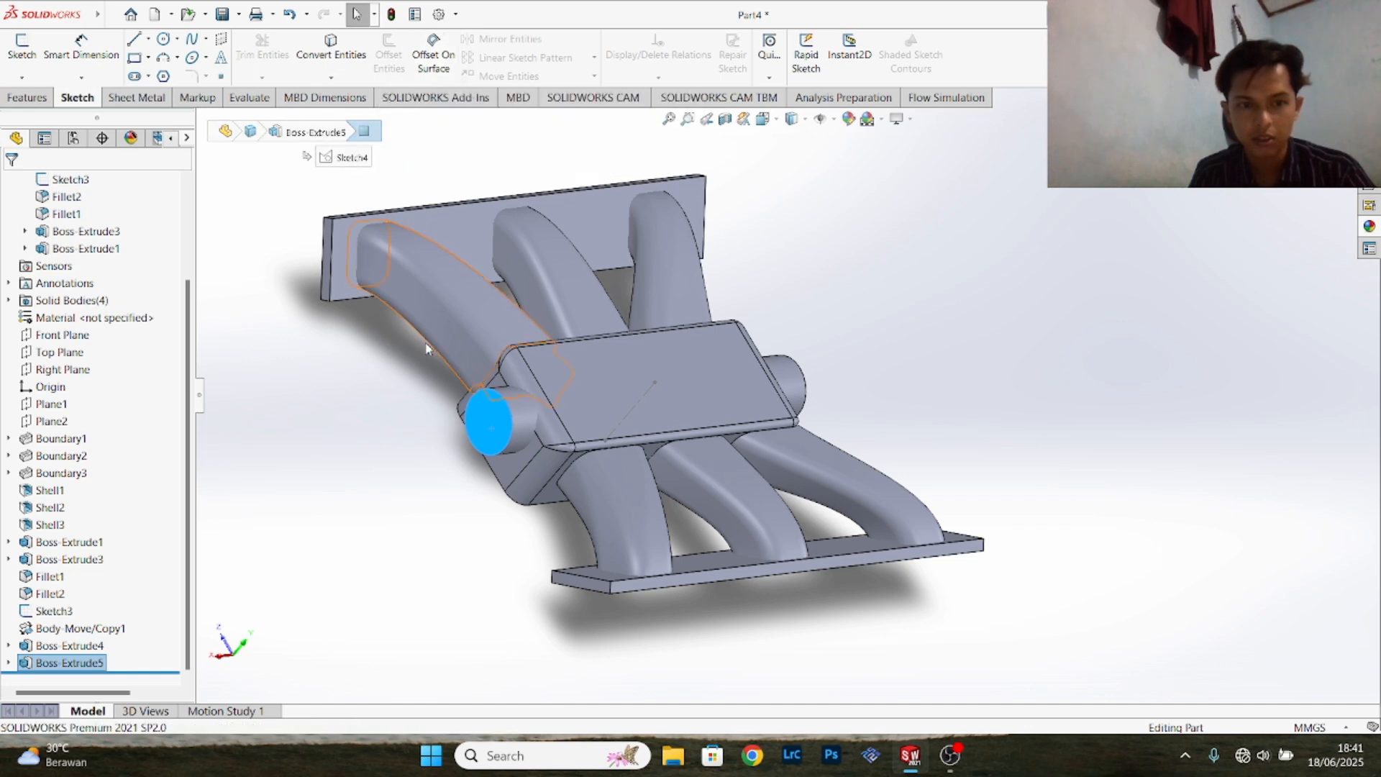
{"action": "left_click", "coordinate": [470, 408]}
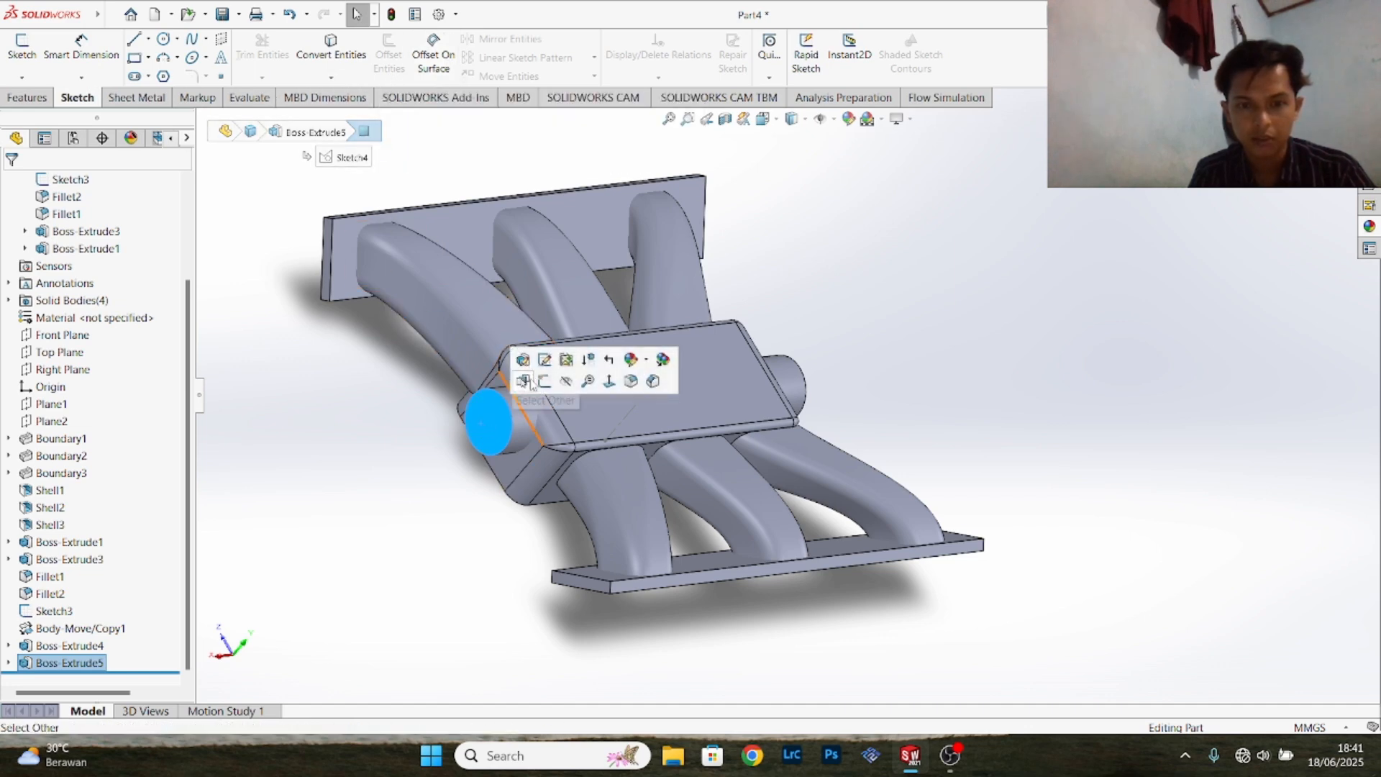
{"action": "left_click", "coordinate": [555, 364]}
- Offset the stub face's circular edge inward by 6.35 mm, using the reversed direction
{"action": "left_click", "coordinate": [388, 54]}
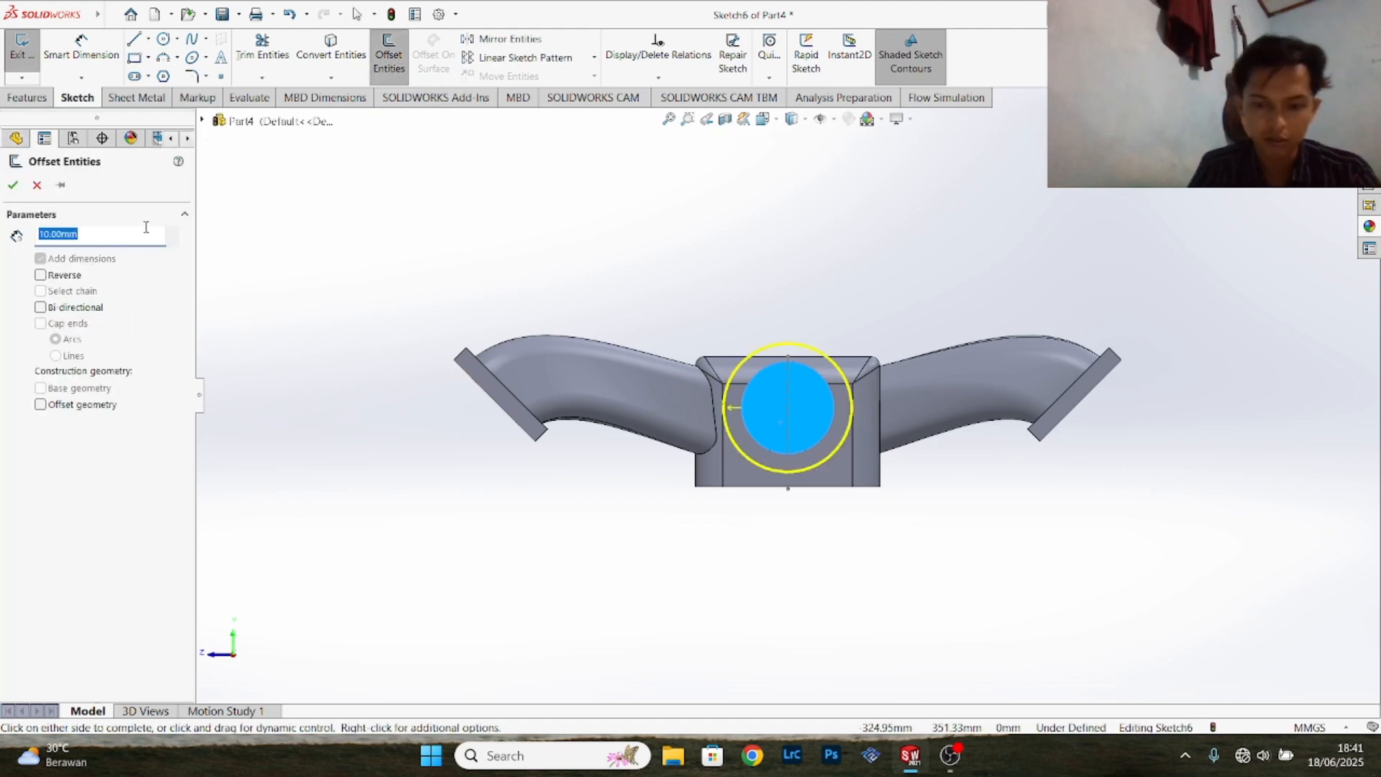
{"action": "type", "text": "6.35"}
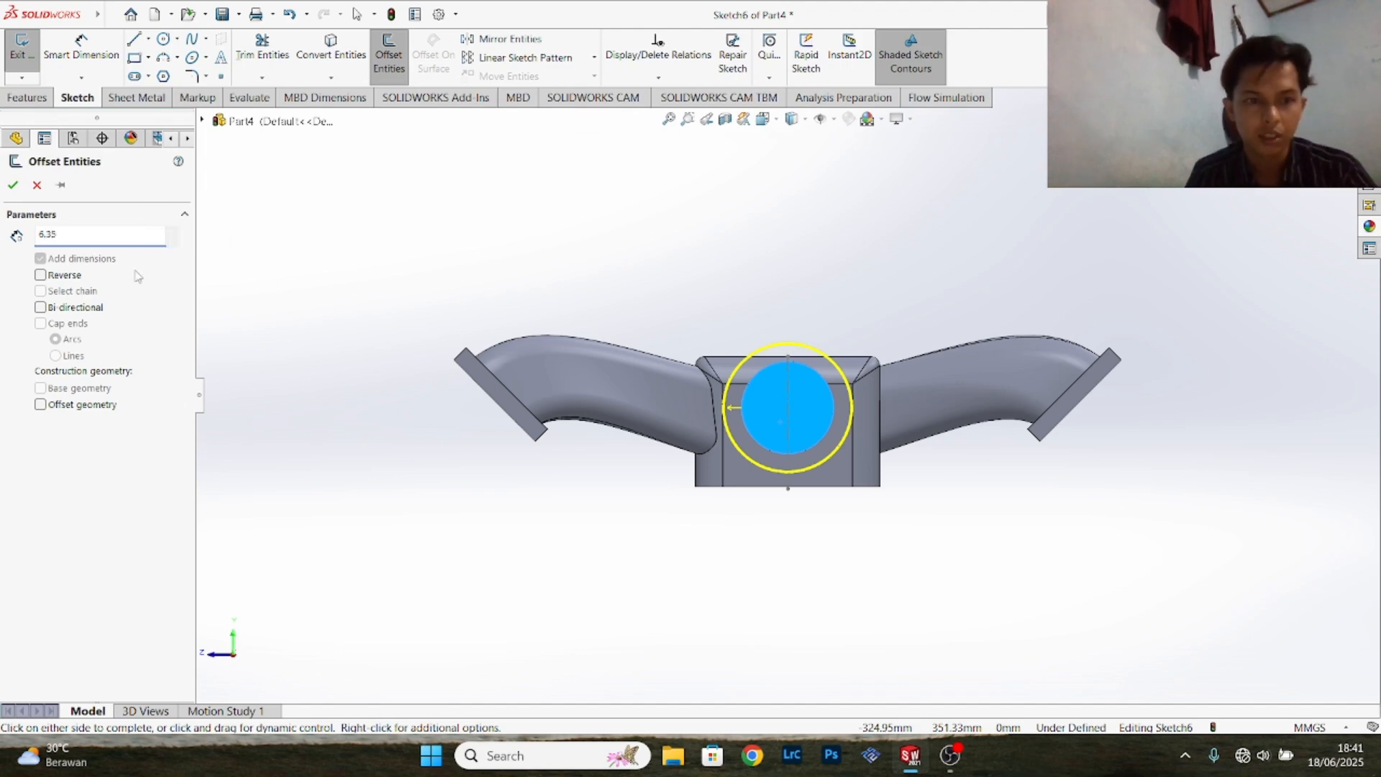
{"action": "key", "text": "Return"}
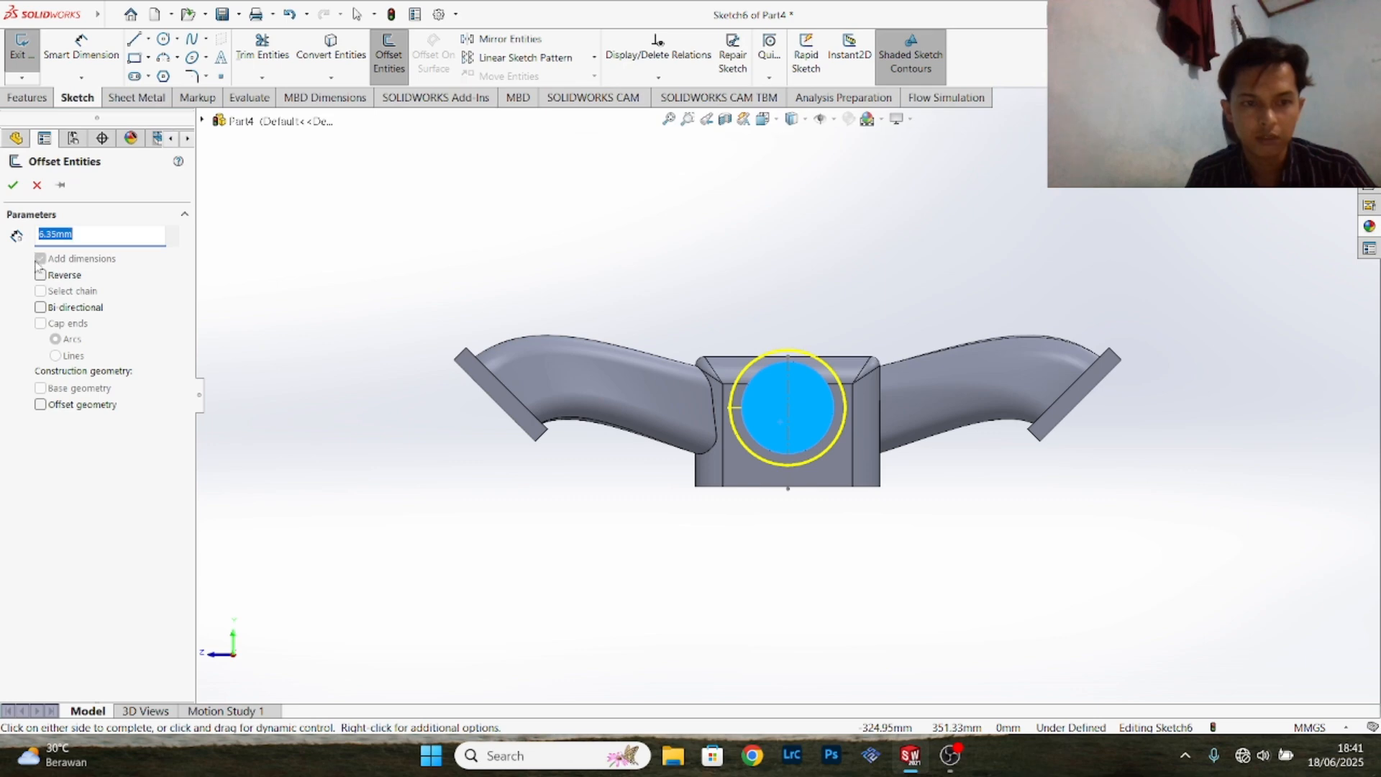
{"action": "left_click", "coordinate": [41, 275]}
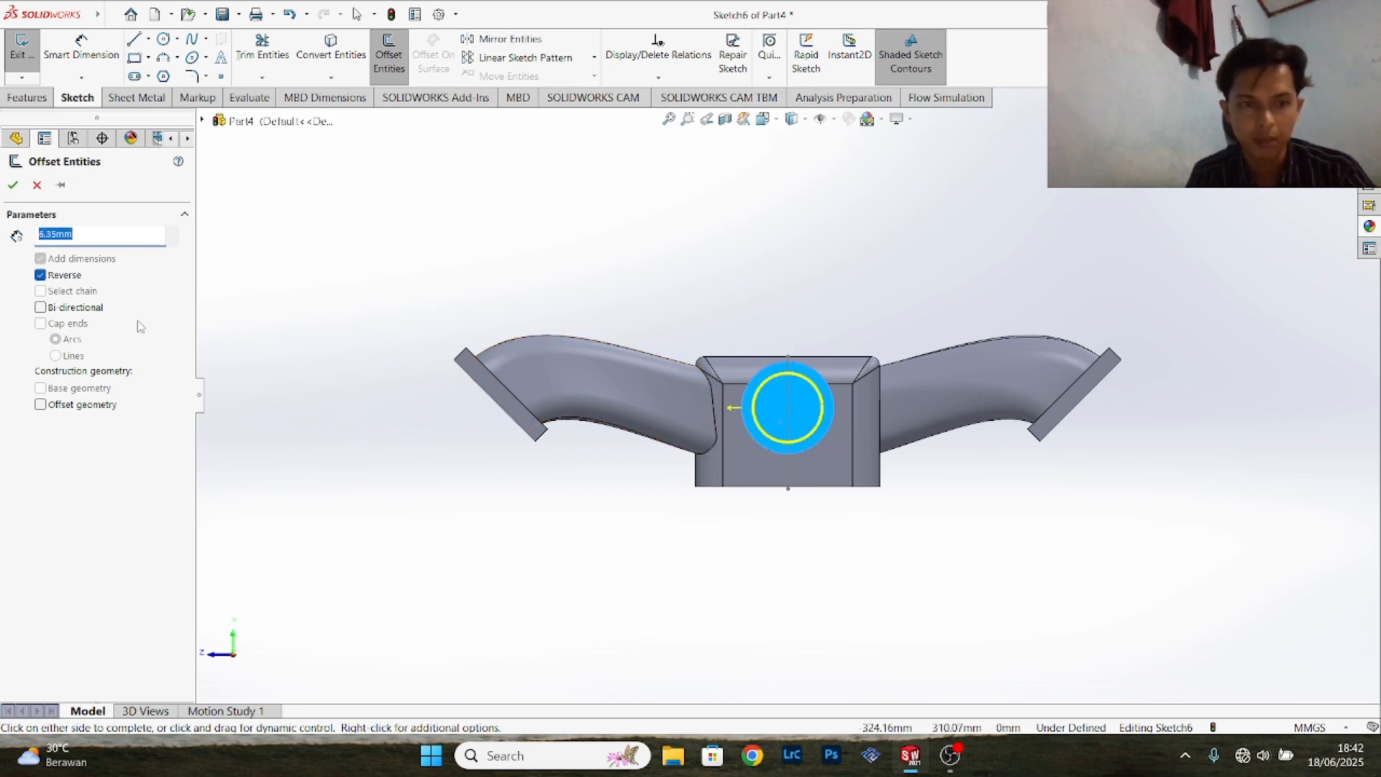
{"action": "left_click", "coordinate": [13, 185]}
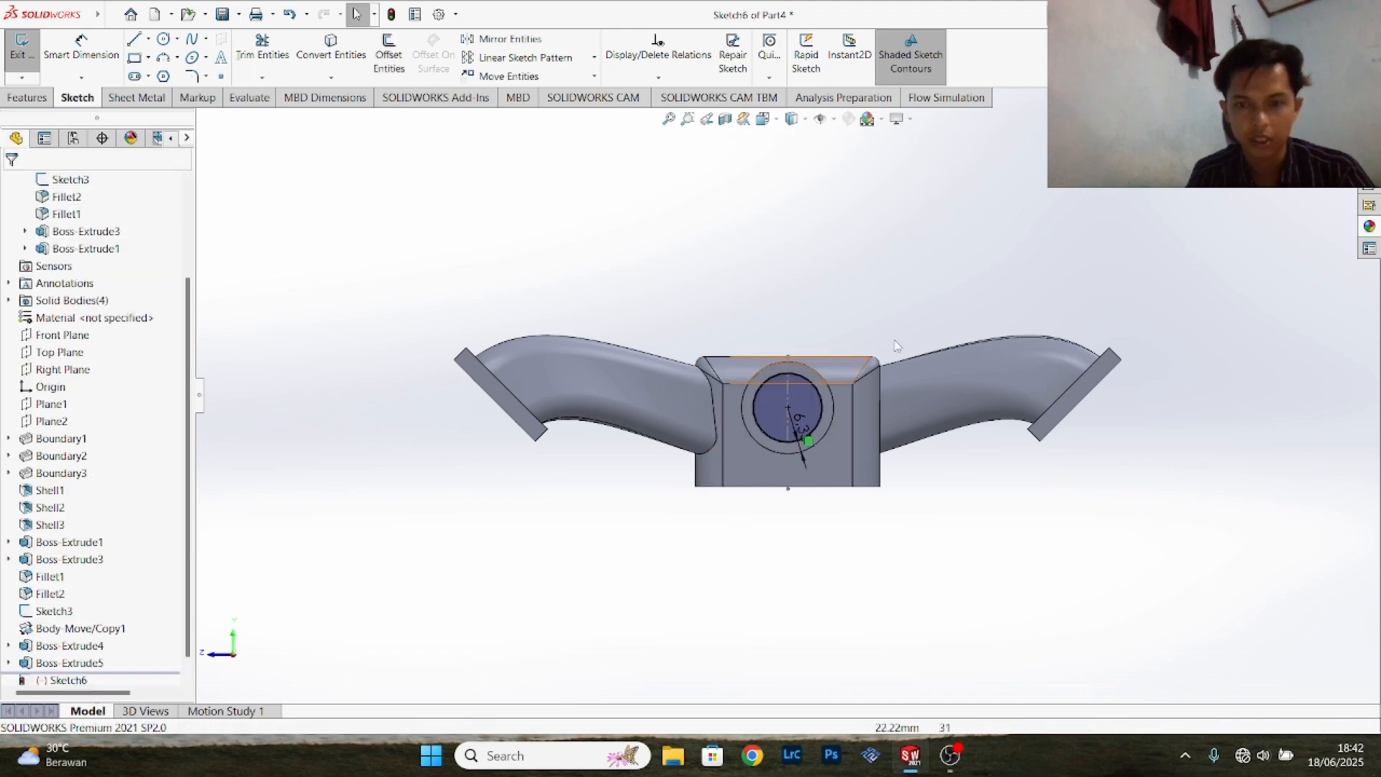
- Cut the offset circle Through All along the block to bore both pipe stubs
{"action": "middle_click_drag", "start_coordinate": [1028, 293], "coordinate": [442, 253]}
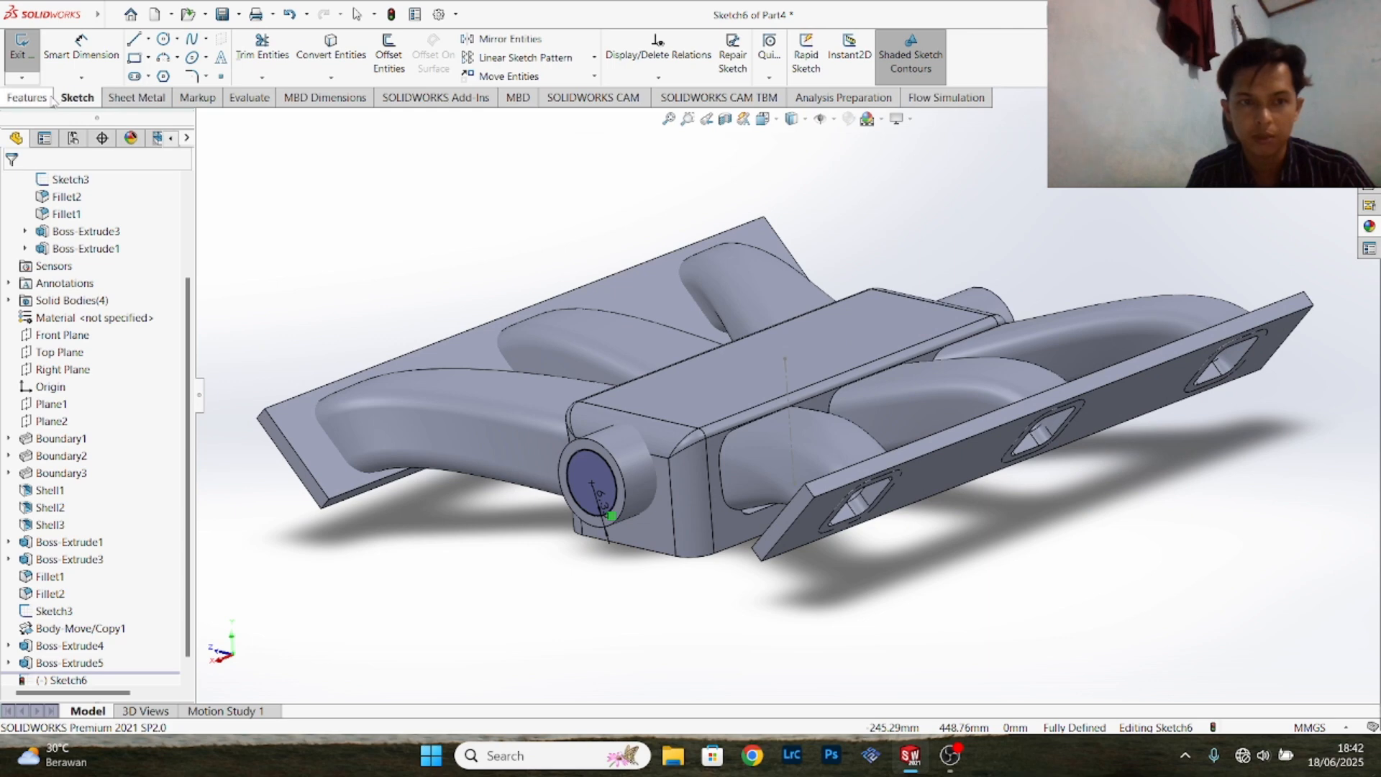
{"action": "left_click", "coordinate": [26, 97]}
{"action": "left_click", "coordinate": [262, 66]}
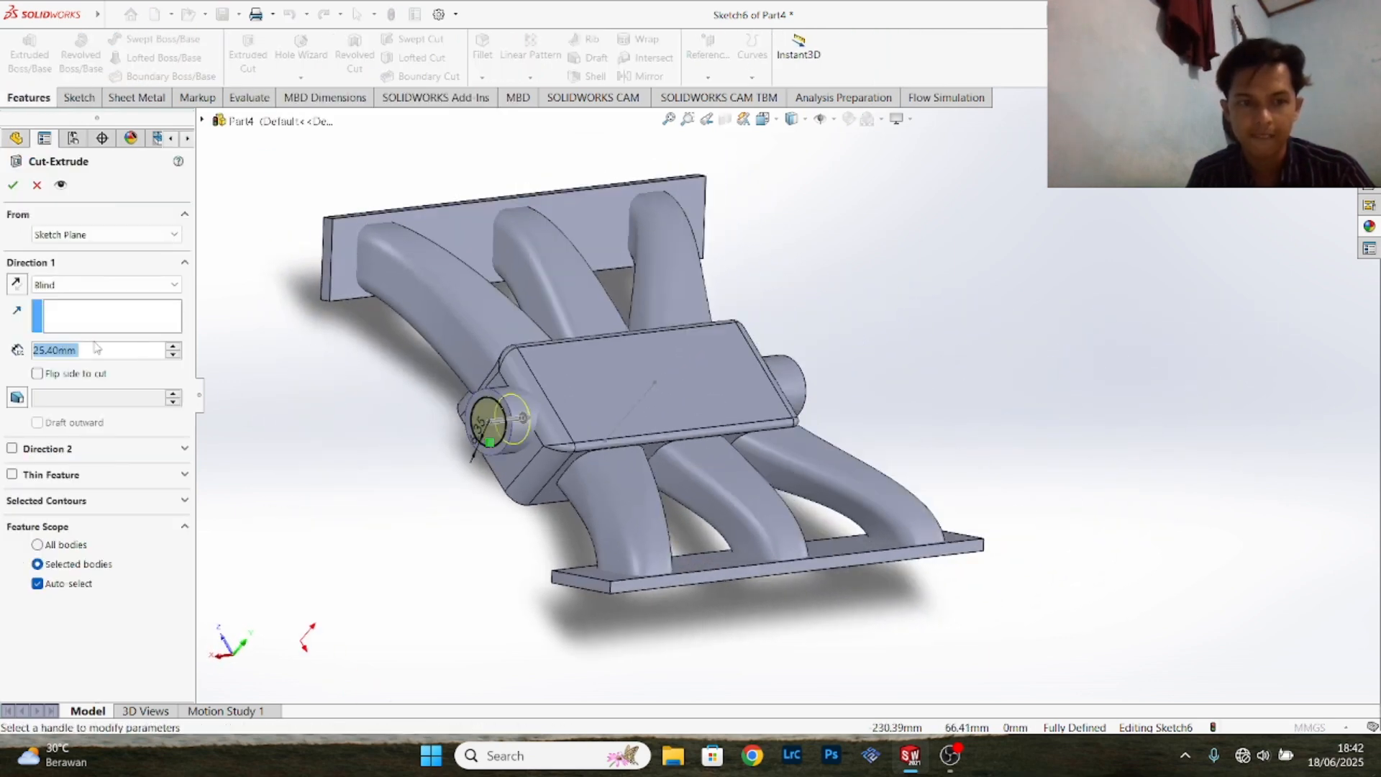
{"action": "left_click", "coordinate": [92, 285]}
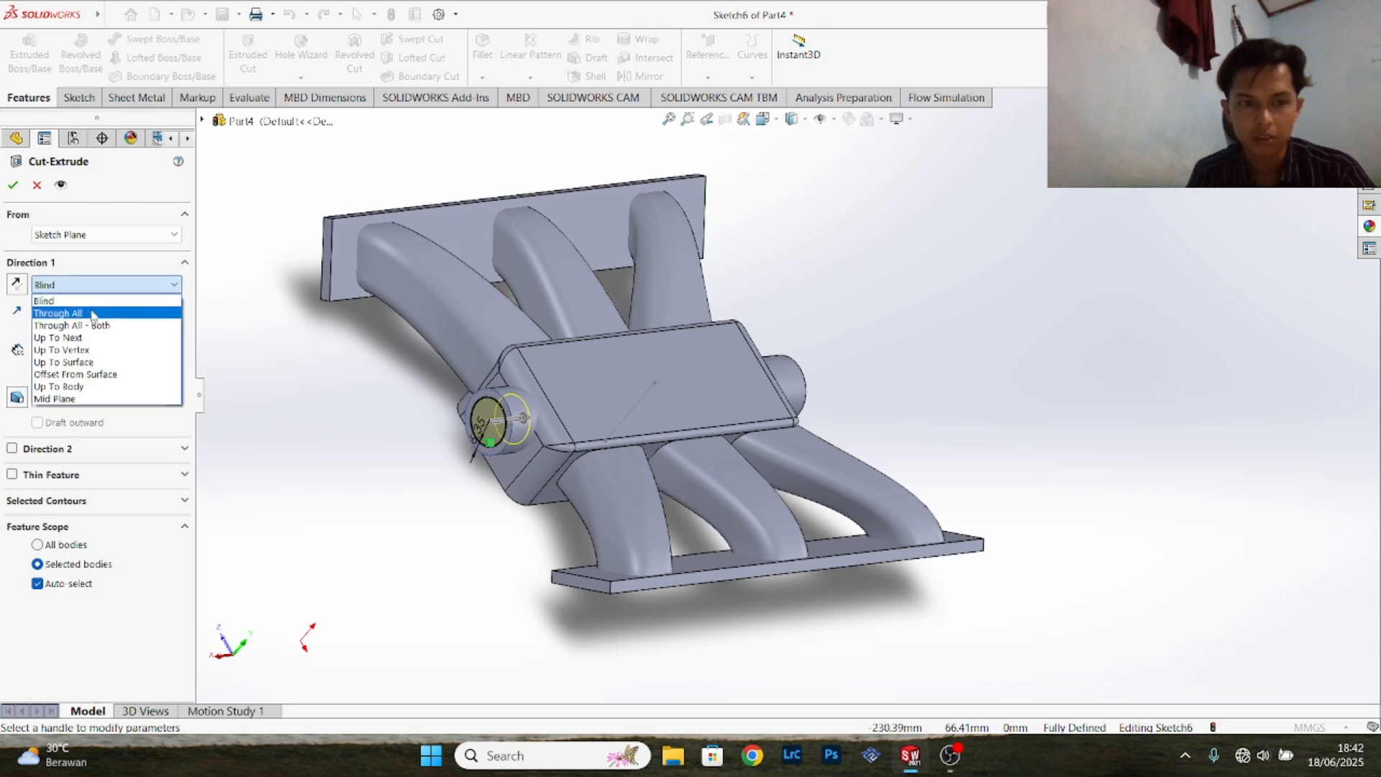
{"action": "left_click", "coordinate": [93, 314]}
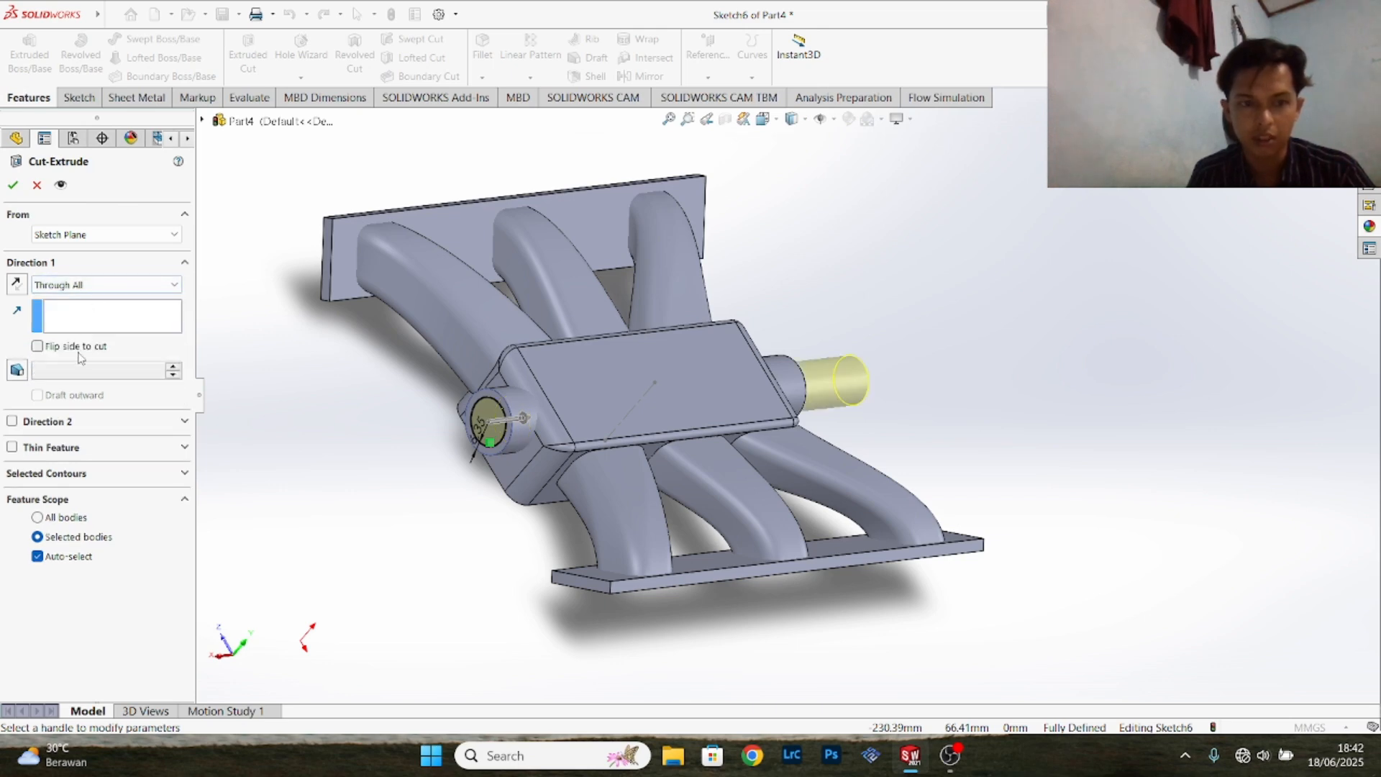
{"action": "left_click", "coordinate": [13, 186]}
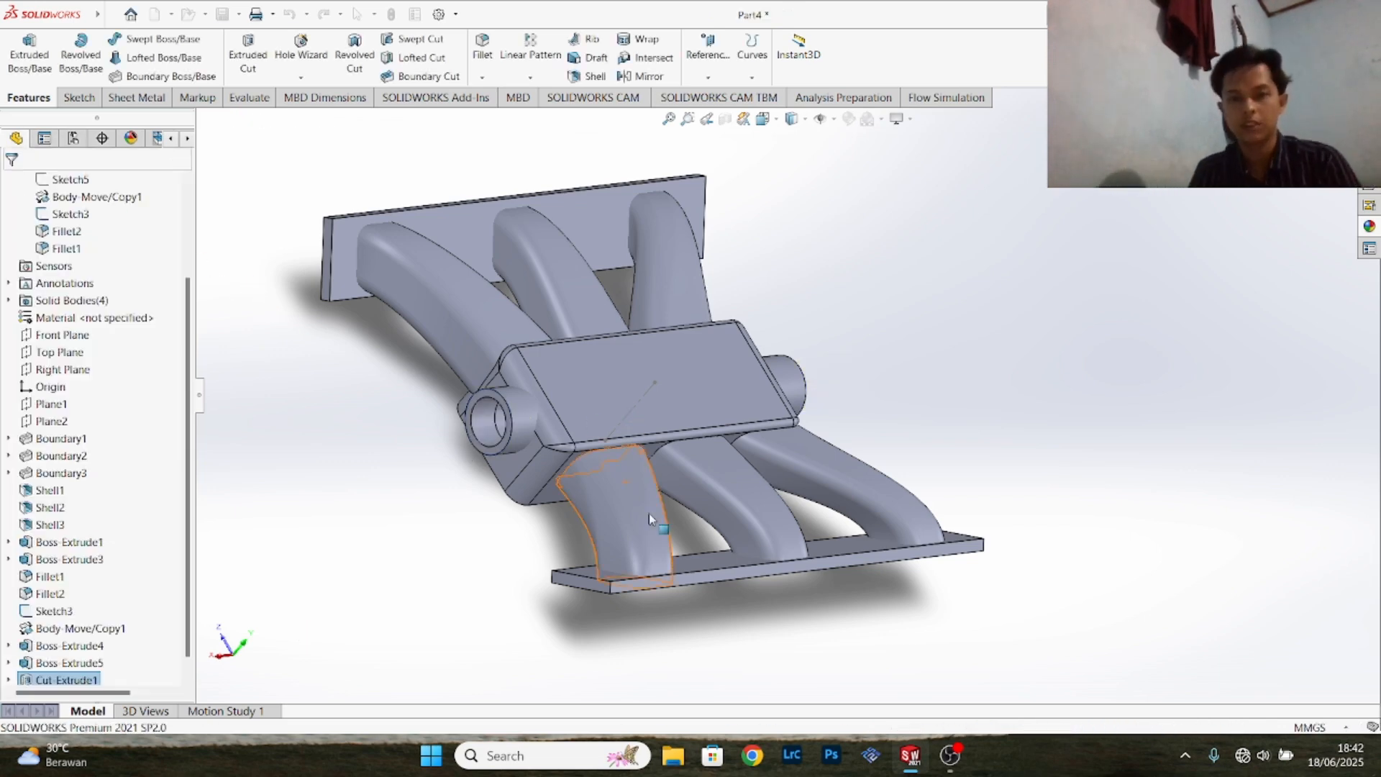
- Preview a section view parallel to the Front Plane and move its plane to an offset of about -187 mm
{"action": "middle_click_drag", "start_coordinate": [882, 408], "coordinate": [571, 194]}
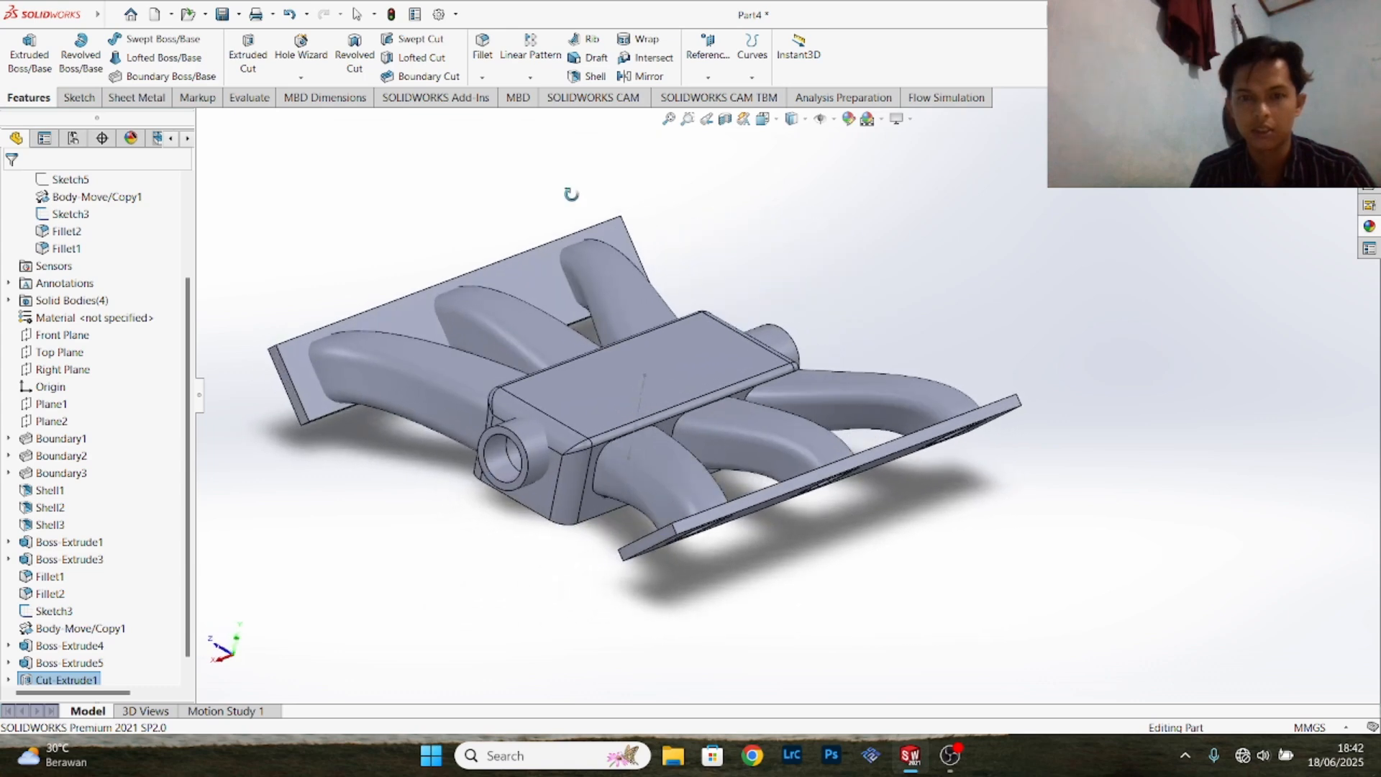
{"action": "left_click", "coordinate": [726, 119]}
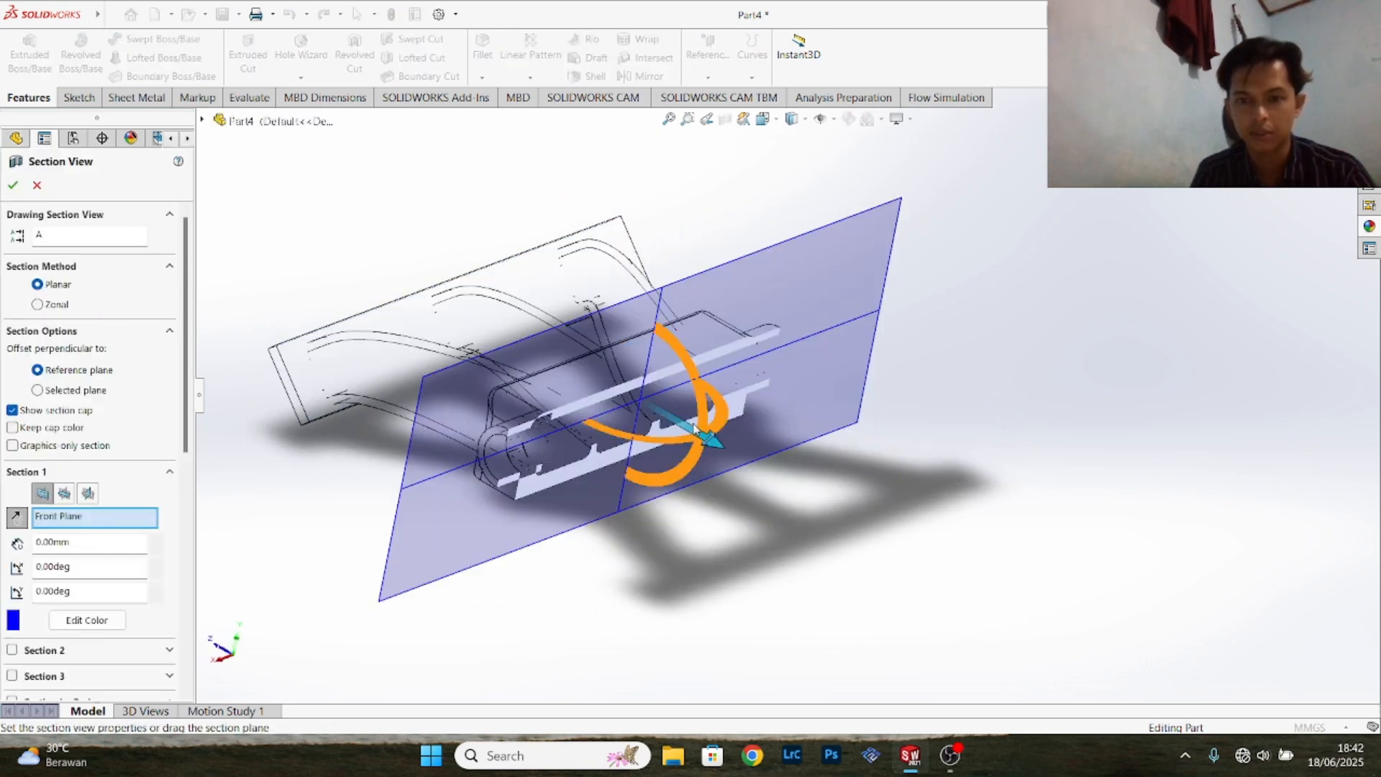
{"action": "left_click_drag", "start_coordinate": [696, 434], "coordinate": [846, 590]}
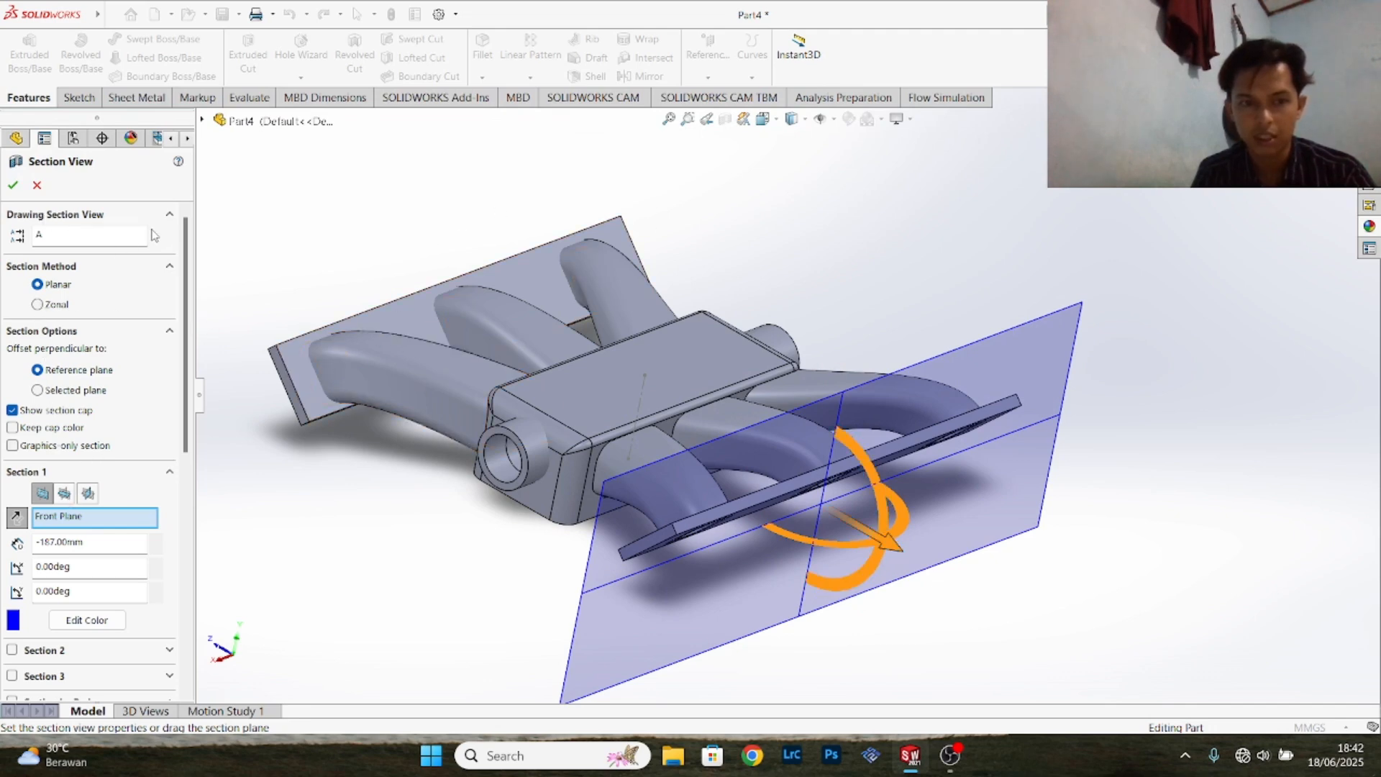
{"action": "scroll", "coordinate": [115, 295], "scroll_direction": "down", "scroll_amount": 3}
{"action": "scroll", "coordinate": [115, 288], "scroll_direction": "up", "scroll_amount": 3}
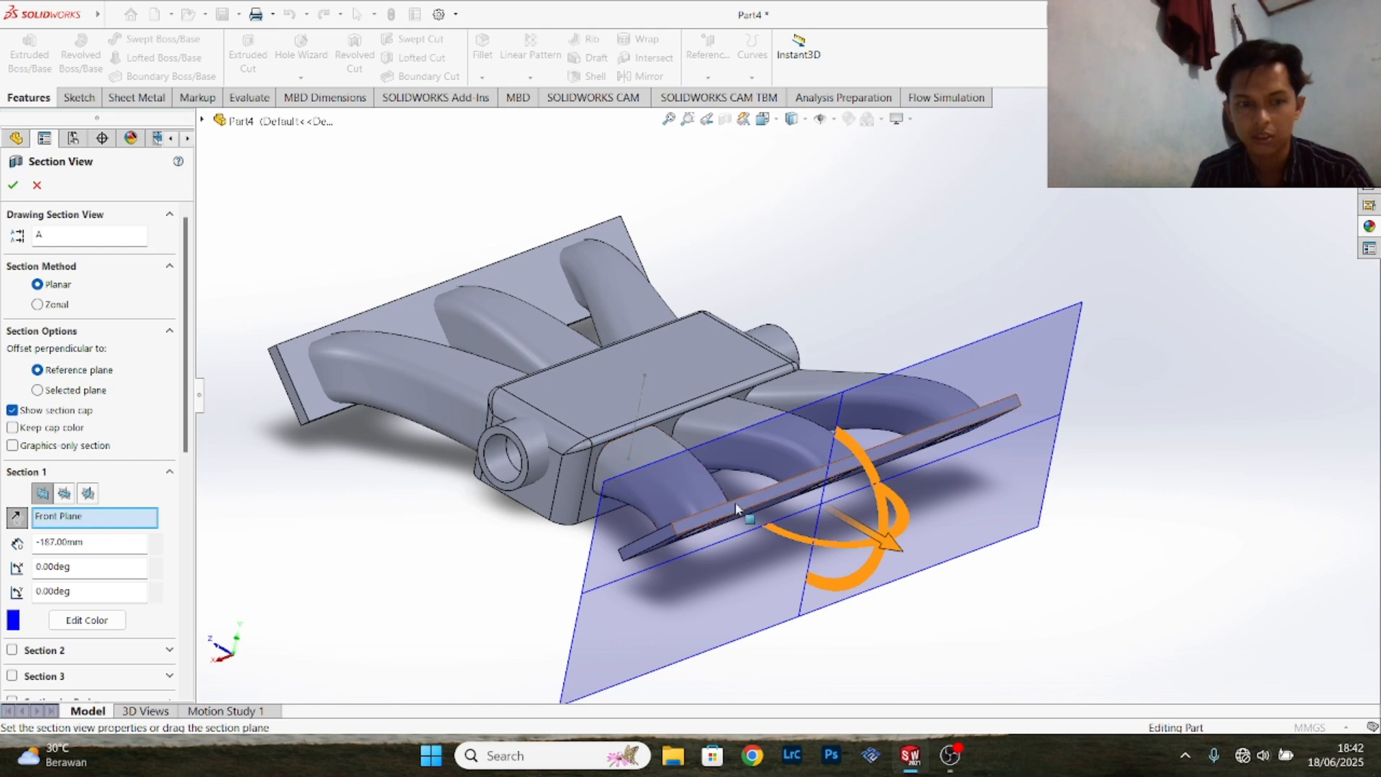
- Examine the manifold's interior with a Top Plane section at about 279 mm offset, and discard the section view
{"action": "left_click", "coordinate": [65, 493]}
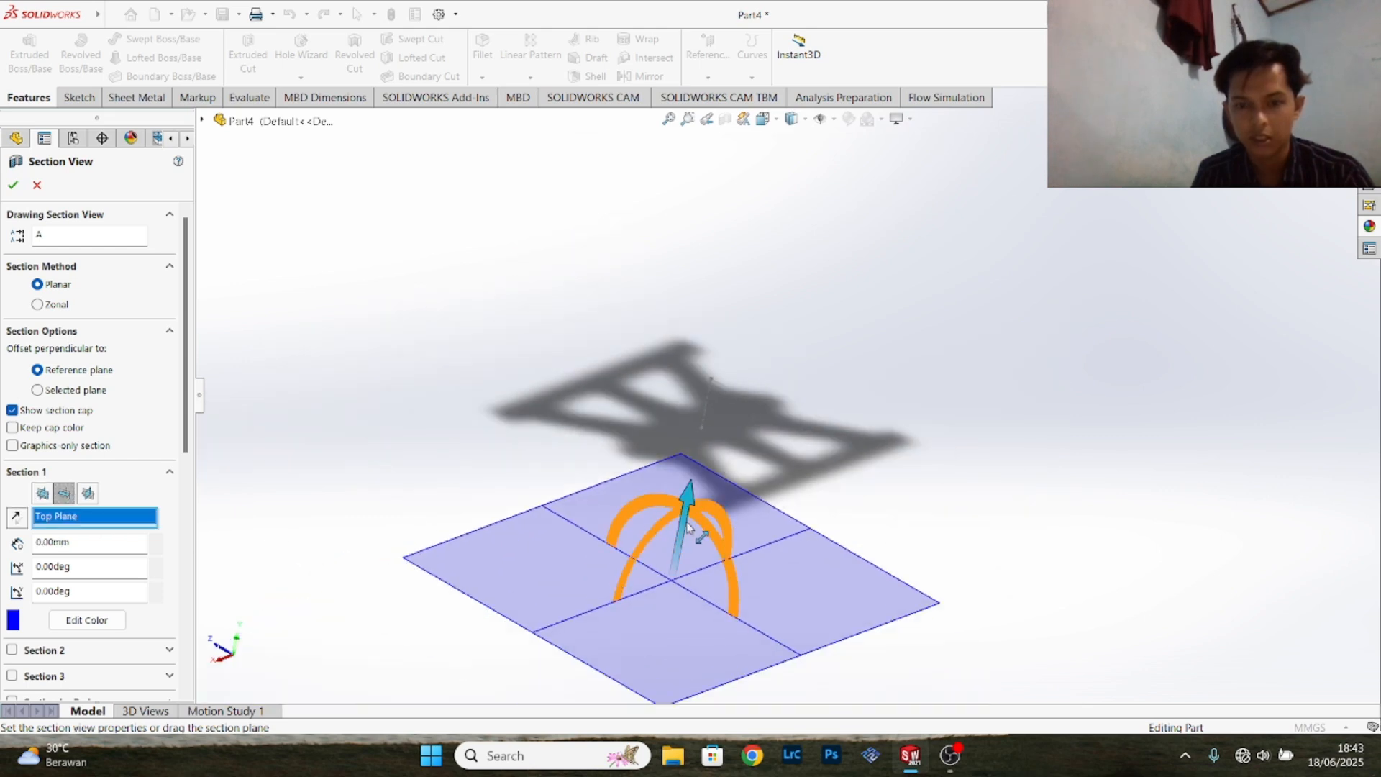
{"action": "left_click_drag", "start_coordinate": [689, 528], "coordinate": [716, 340]}
{"action": "scroll", "coordinate": [717, 338], "scroll_direction": "down", "scroll_amount": 10}
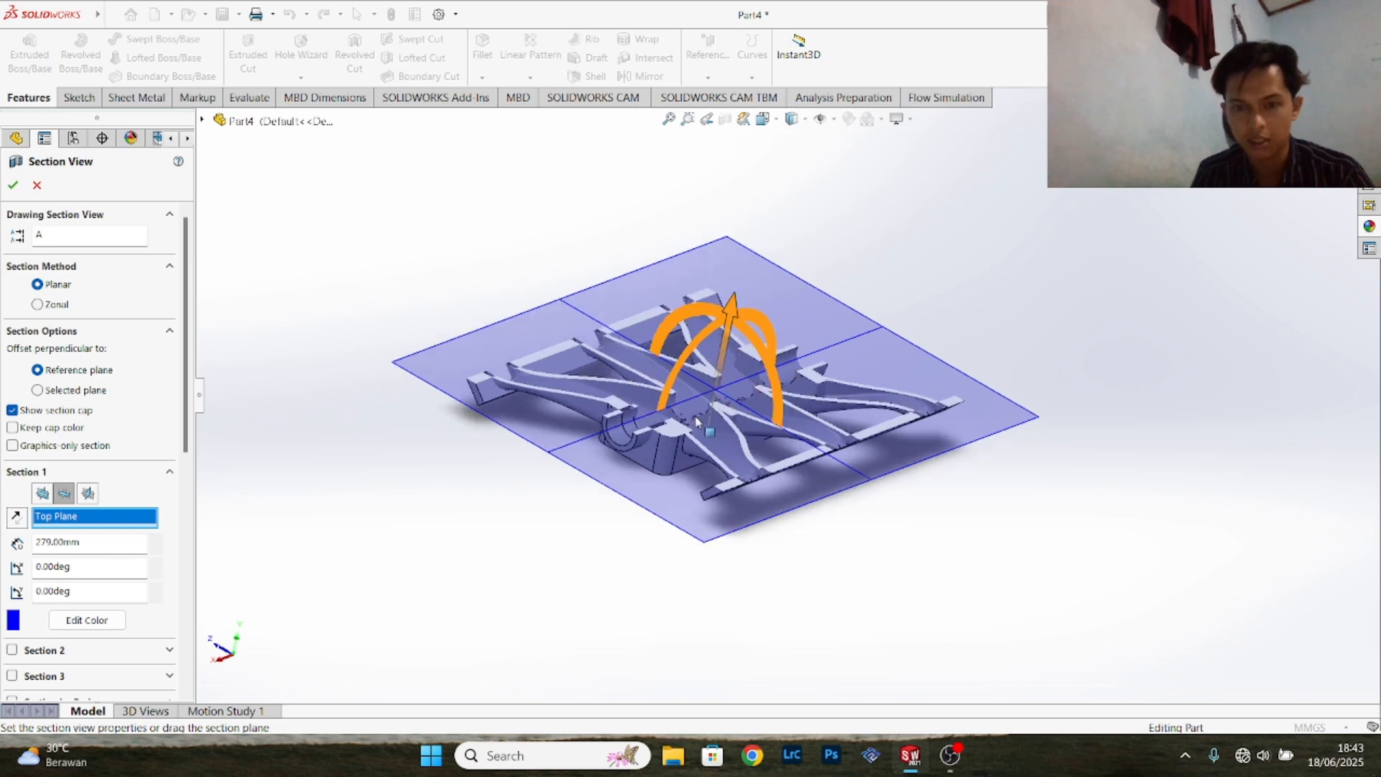
{"action": "scroll", "coordinate": [811, 358], "scroll_direction": "up", "scroll_amount": 5}
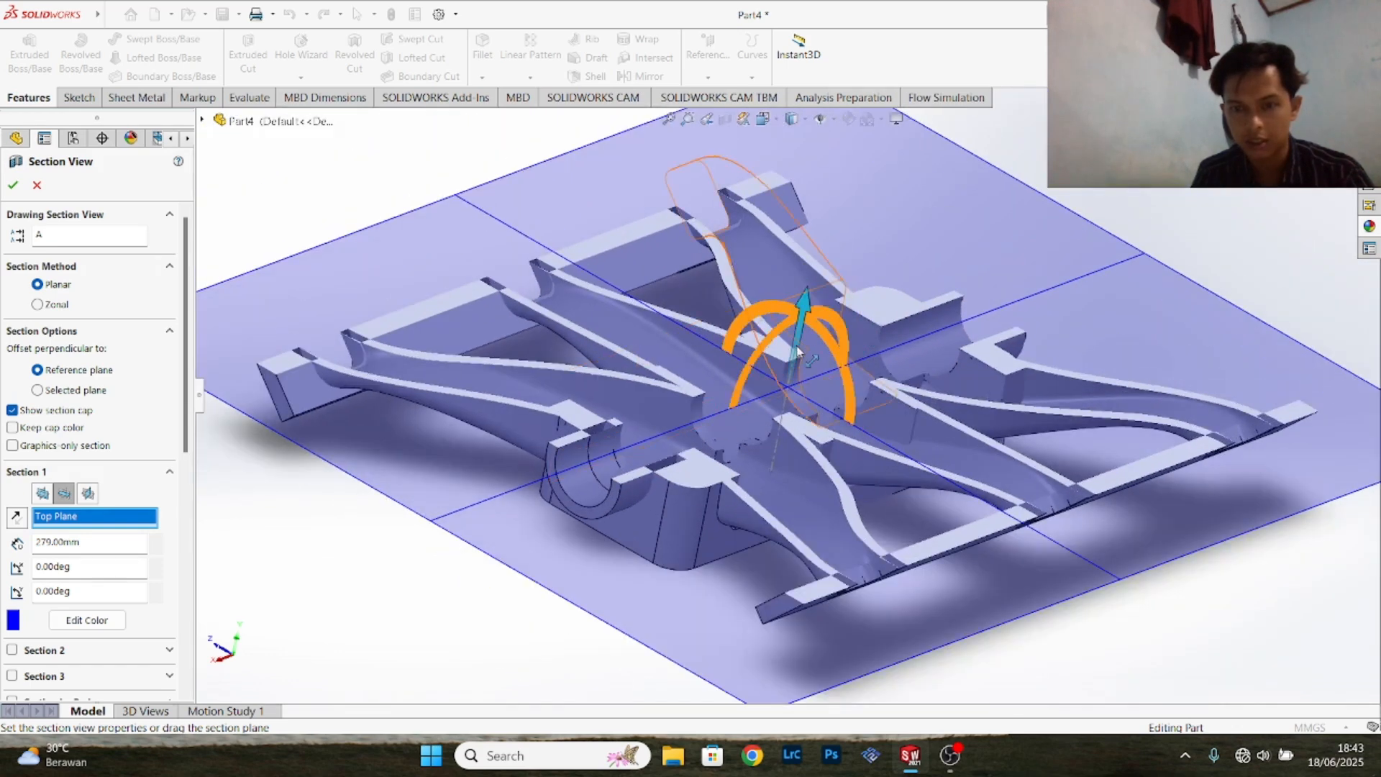
{"action": "left_click_drag", "start_coordinate": [797, 351], "coordinate": [818, 277]}
{"action": "left_click", "coordinate": [37, 185]}
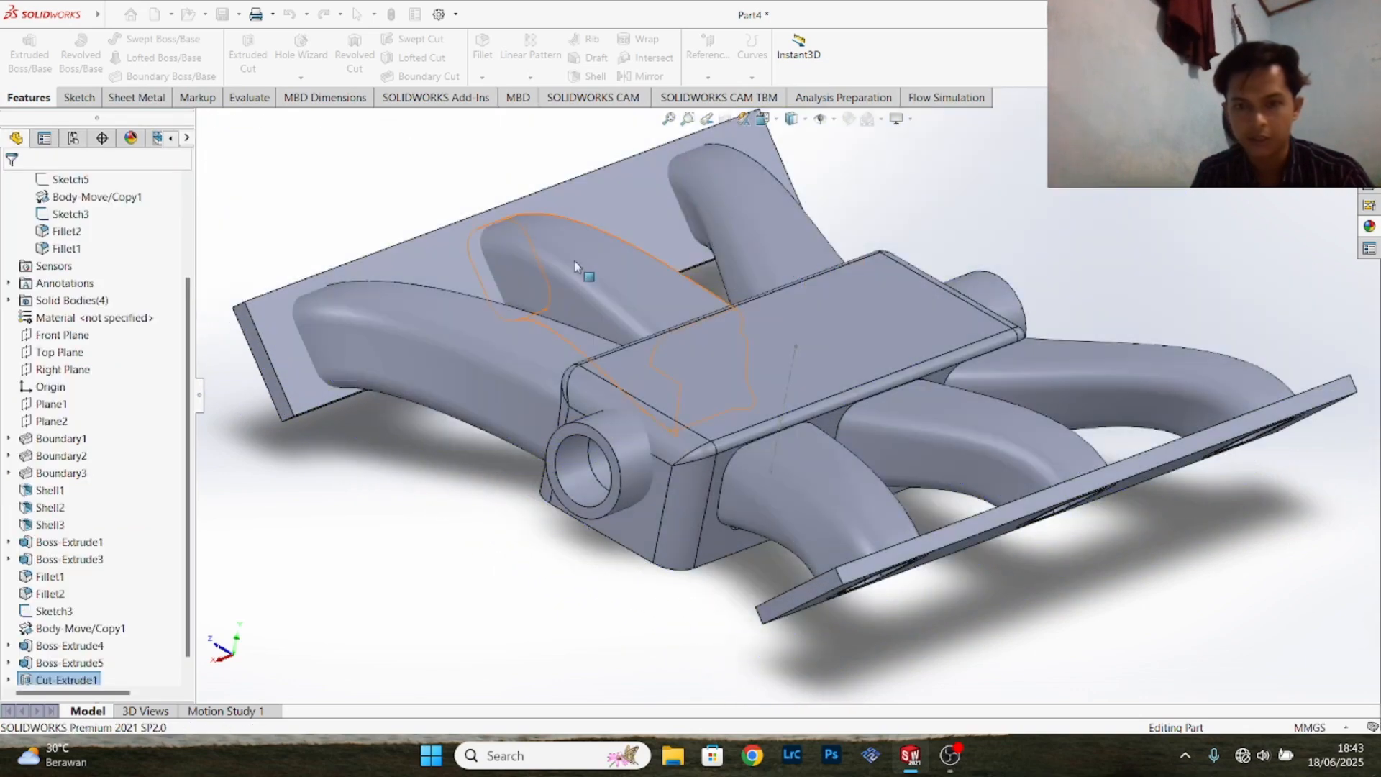
- Save the finished part as "intake" in the uas folder as a SOLIDWORKS Part
{"action": "scroll", "coordinate": [756, 266], "scroll_direction": "down", "scroll_amount": 2}
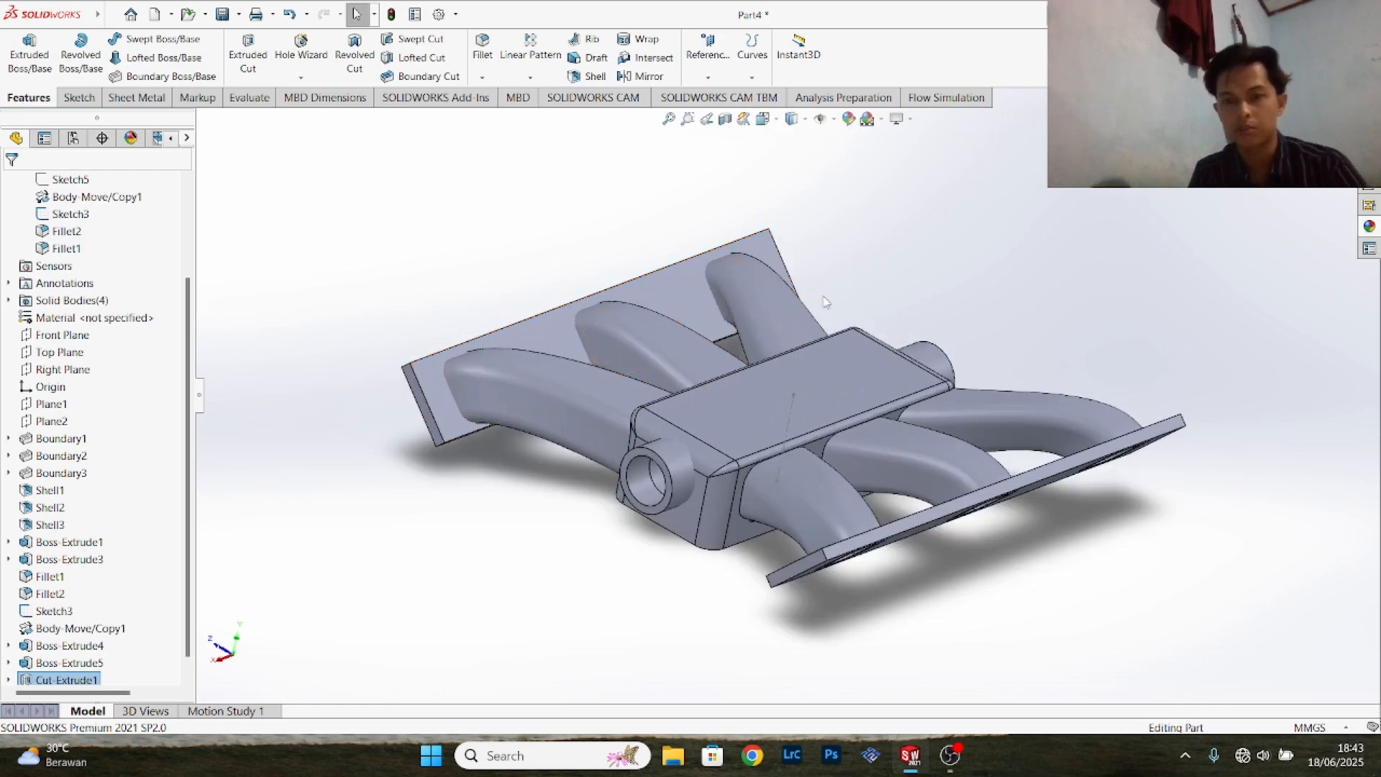
{"action": "middle_click_drag", "start_coordinate": [1008, 292], "coordinate": [866, 367]}
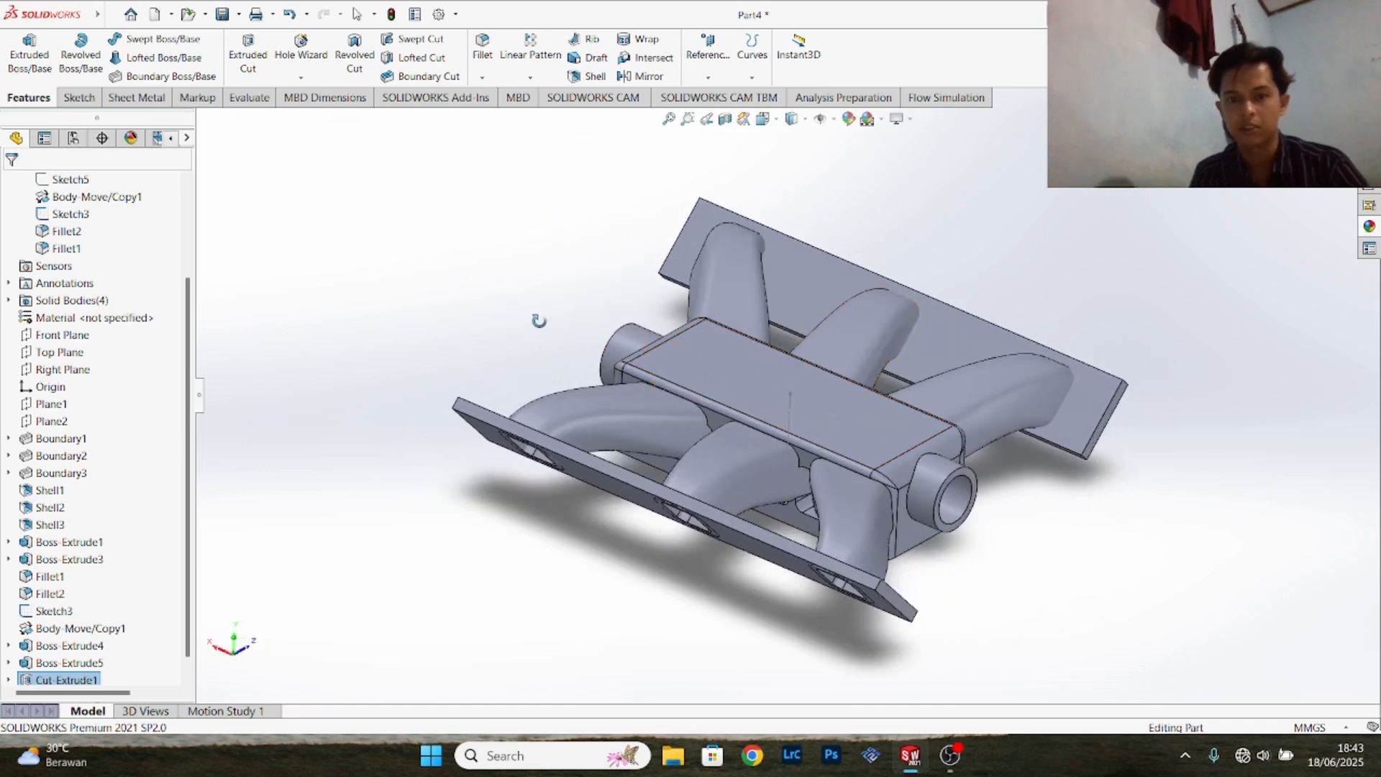
{"action": "key", "text": "Escape"}
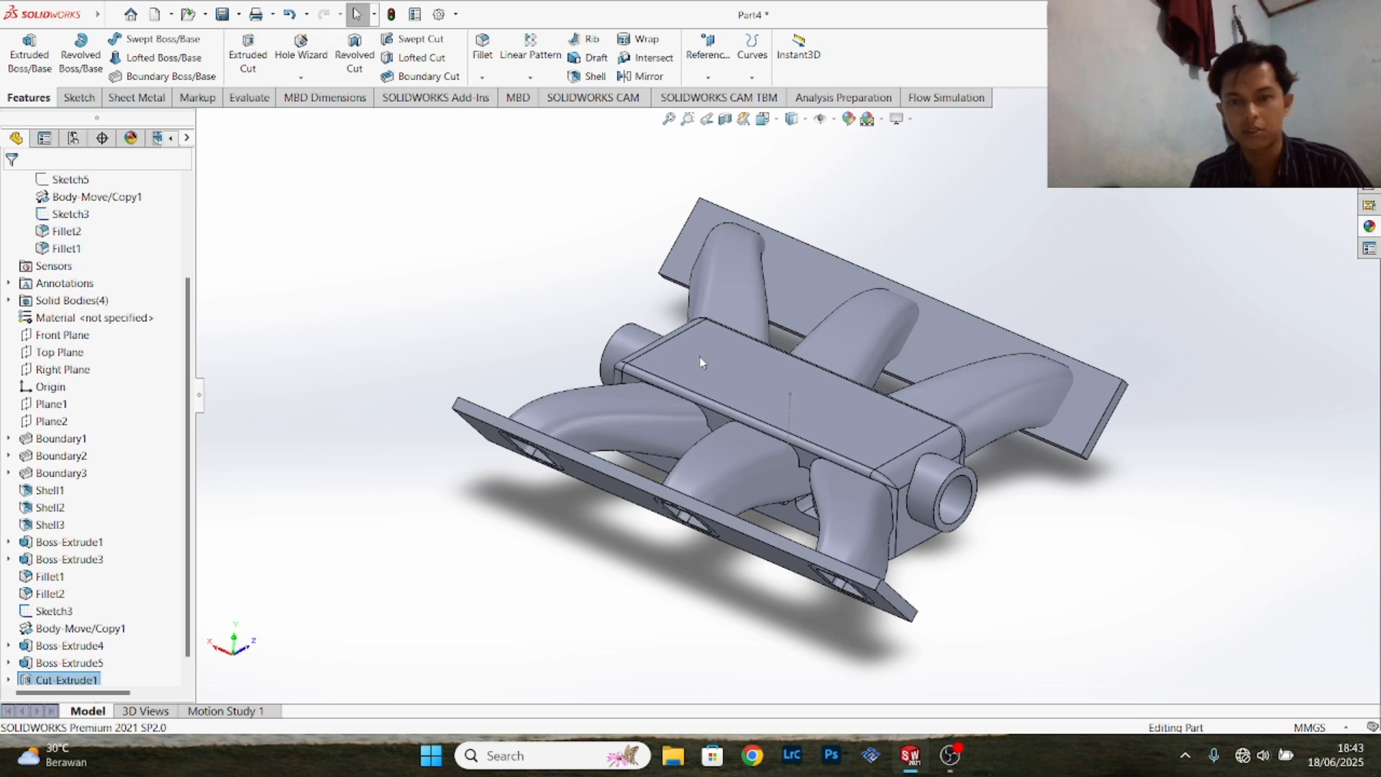
{"action": "key", "text": "ctrl+s"}
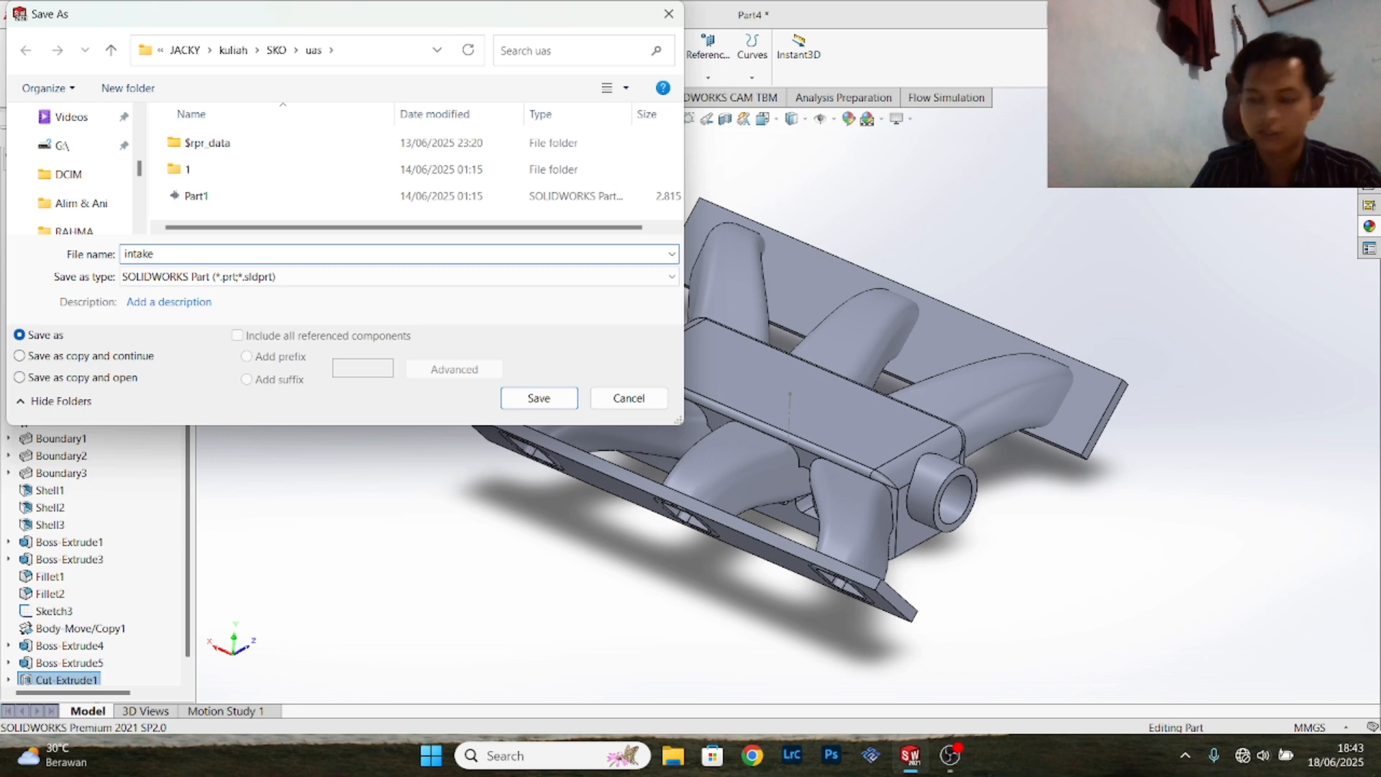
{"action": "left_click", "coordinate": [539, 399]}
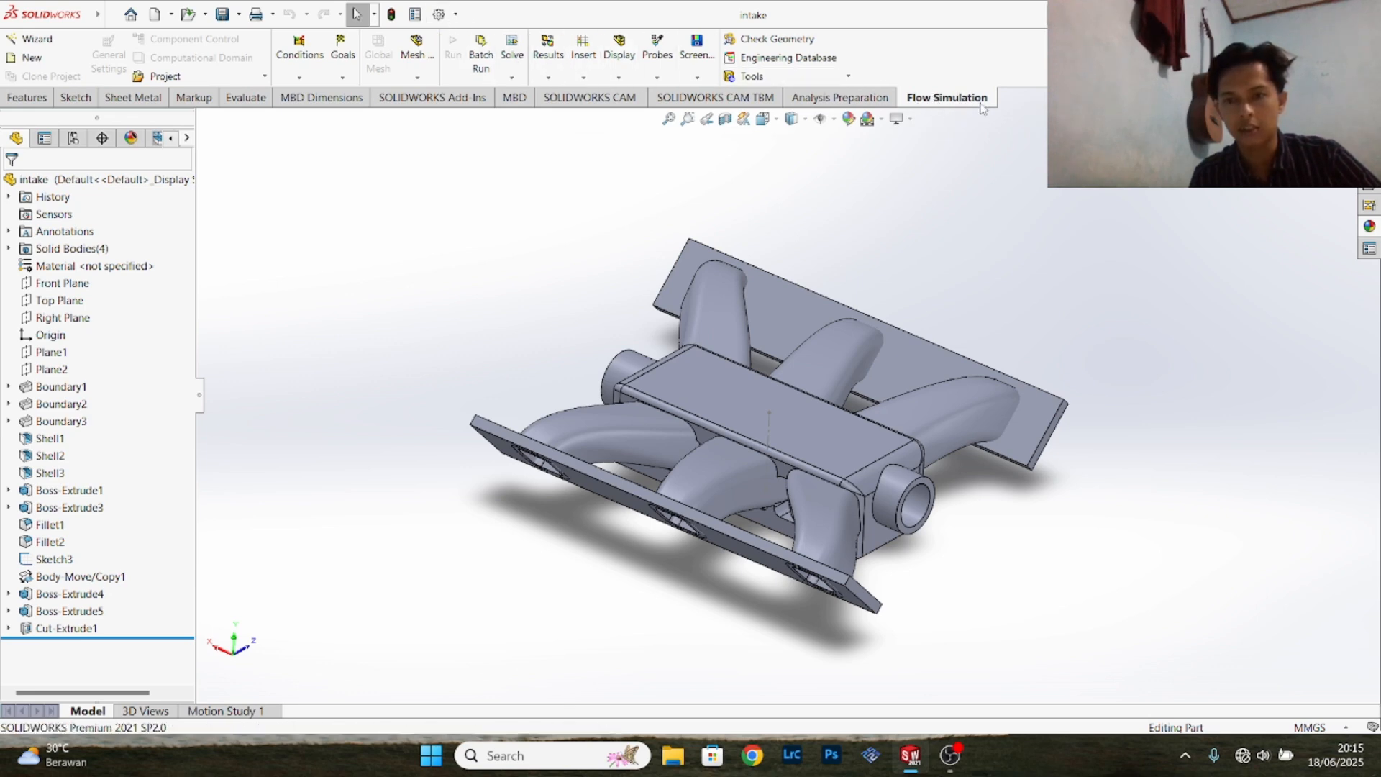
- Check in the add-ins list that SOLIDWORKS Flow Simulation 2021 is active and set to load at start-up
{"action": "left_click", "coordinate": [456, 14]}
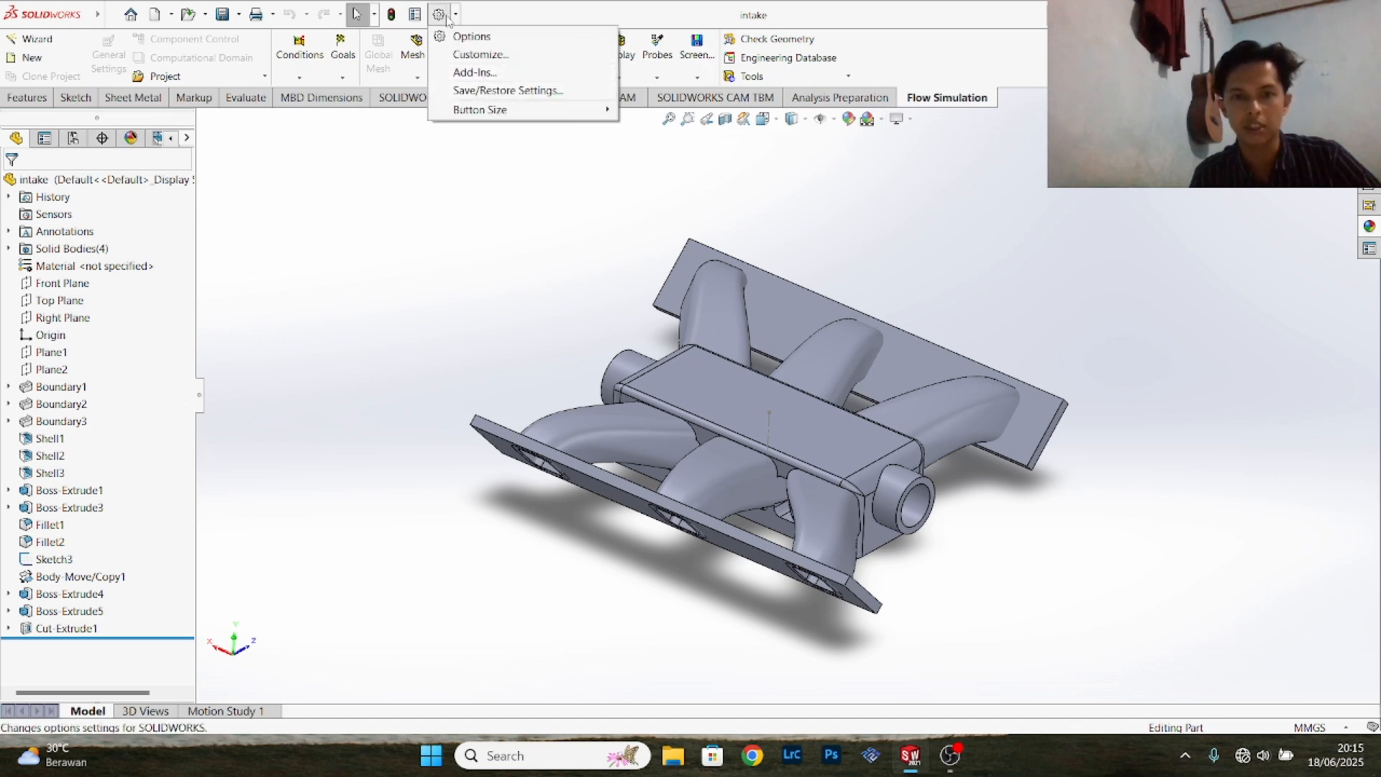
{"action": "left_click", "coordinate": [475, 72]}
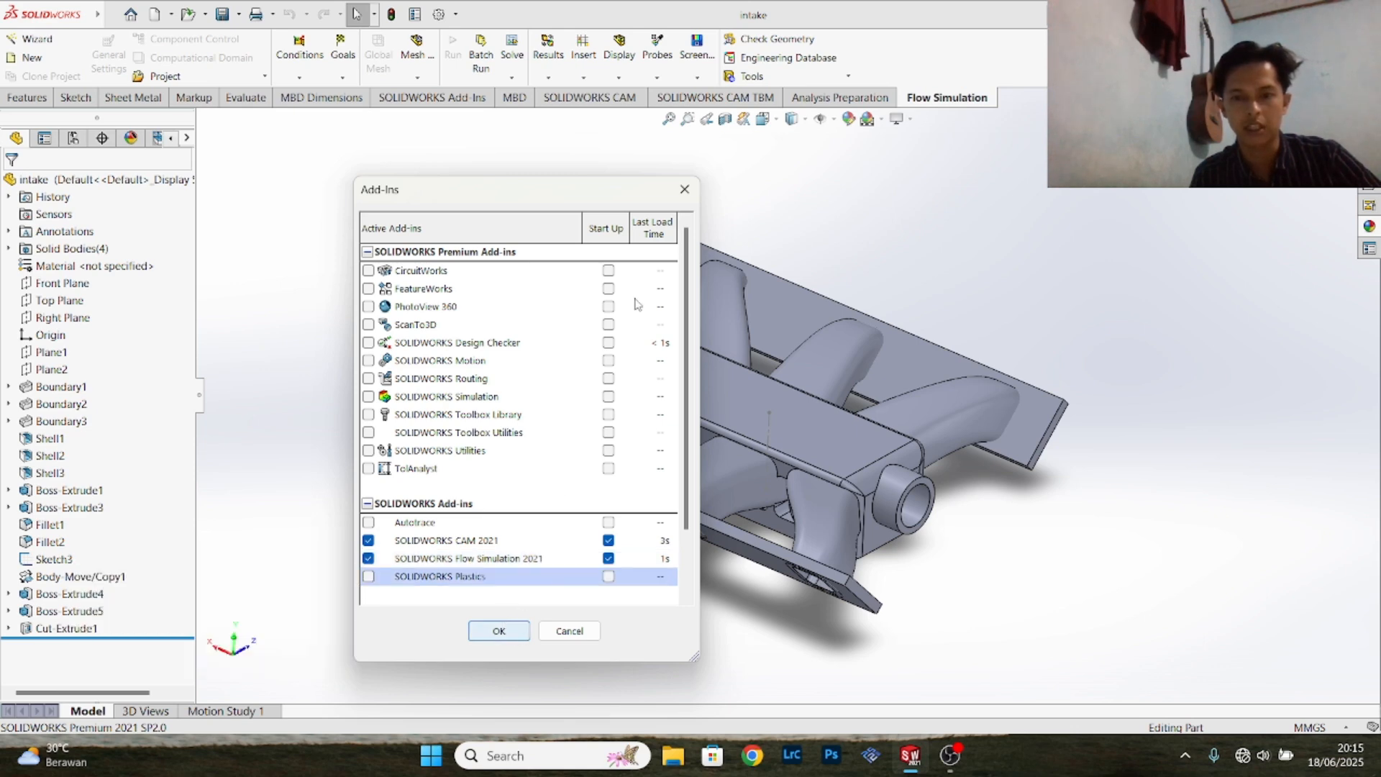
{"action": "left_click", "coordinate": [684, 190]}
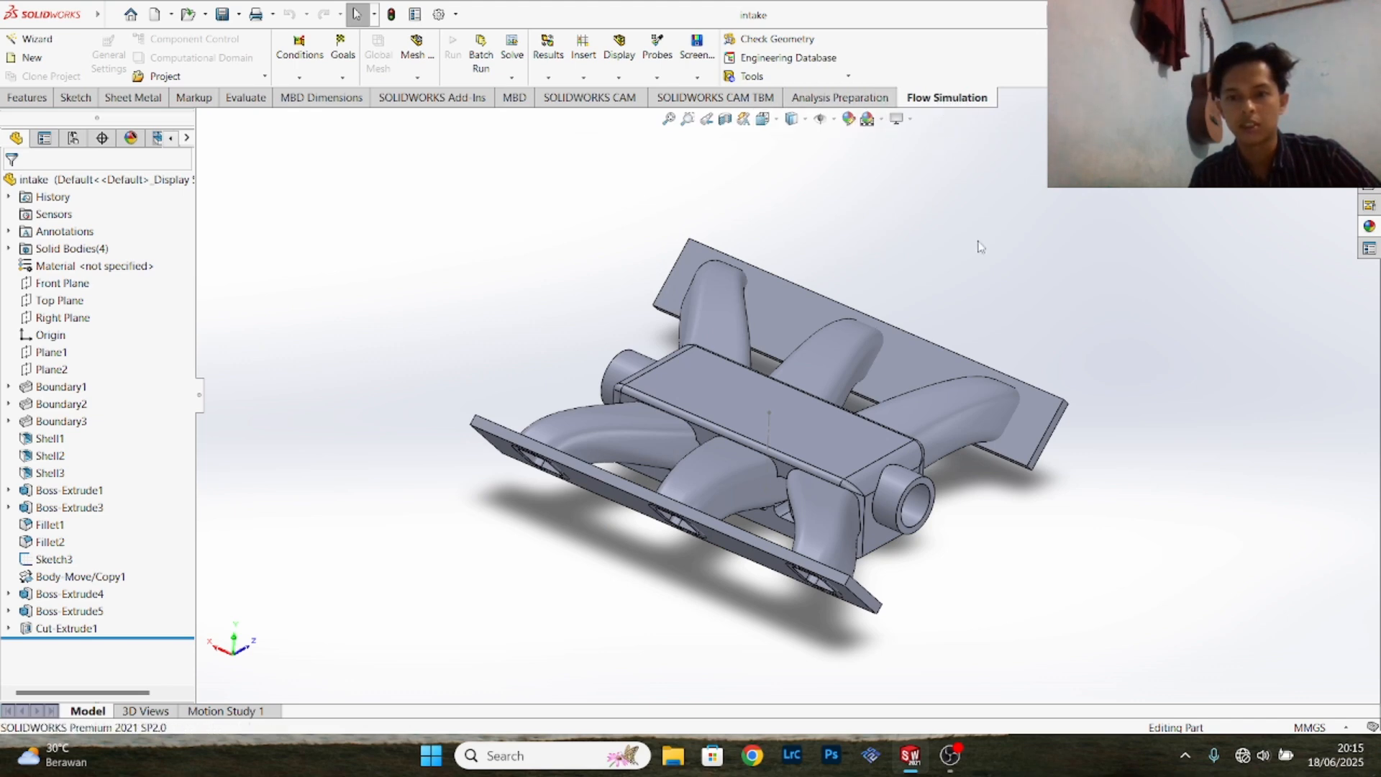
{"action": "scroll", "coordinate": [903, 259], "scroll_direction": "down", "scroll_amount": 3}
{"action": "scroll", "coordinate": [894, 259], "scroll_direction": "up", "scroll_amount": 4}
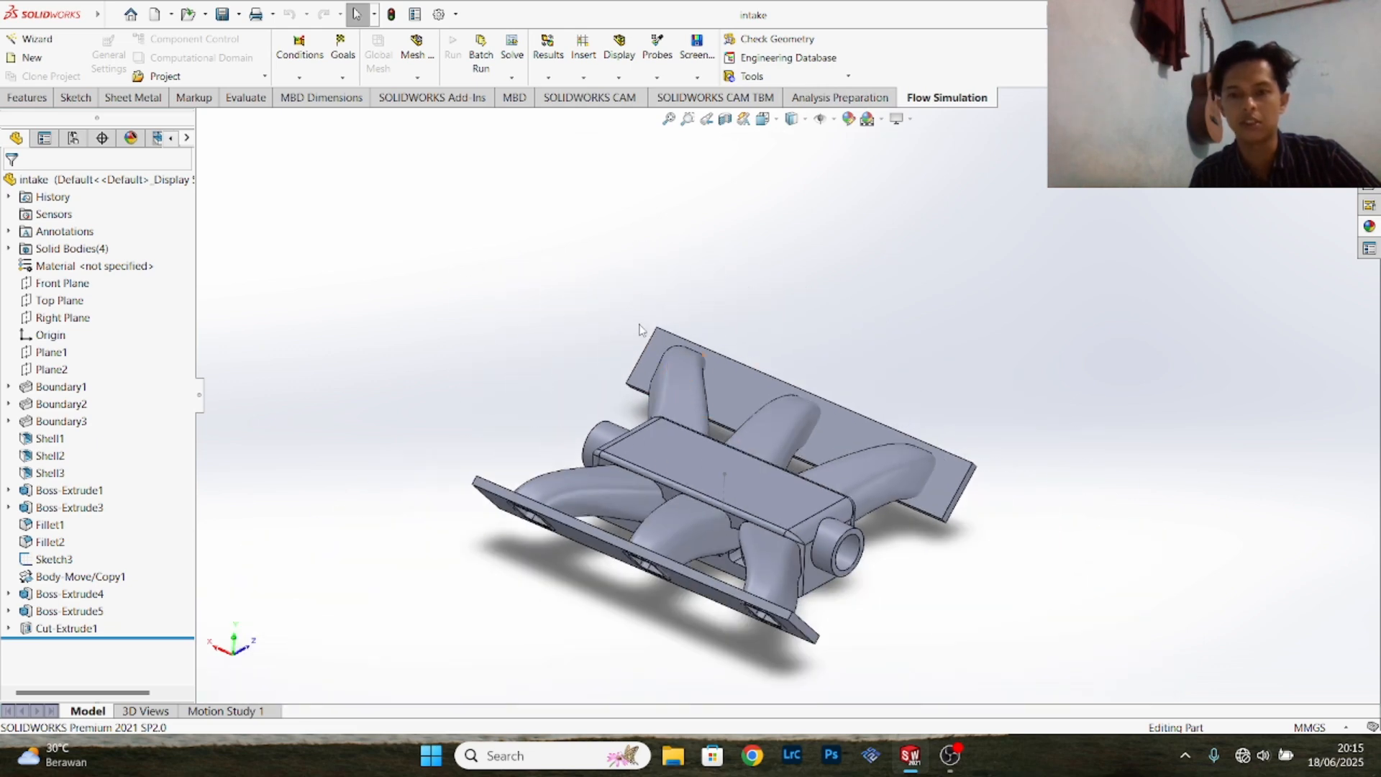
{"action": "left_click", "coordinate": [759, 78]}
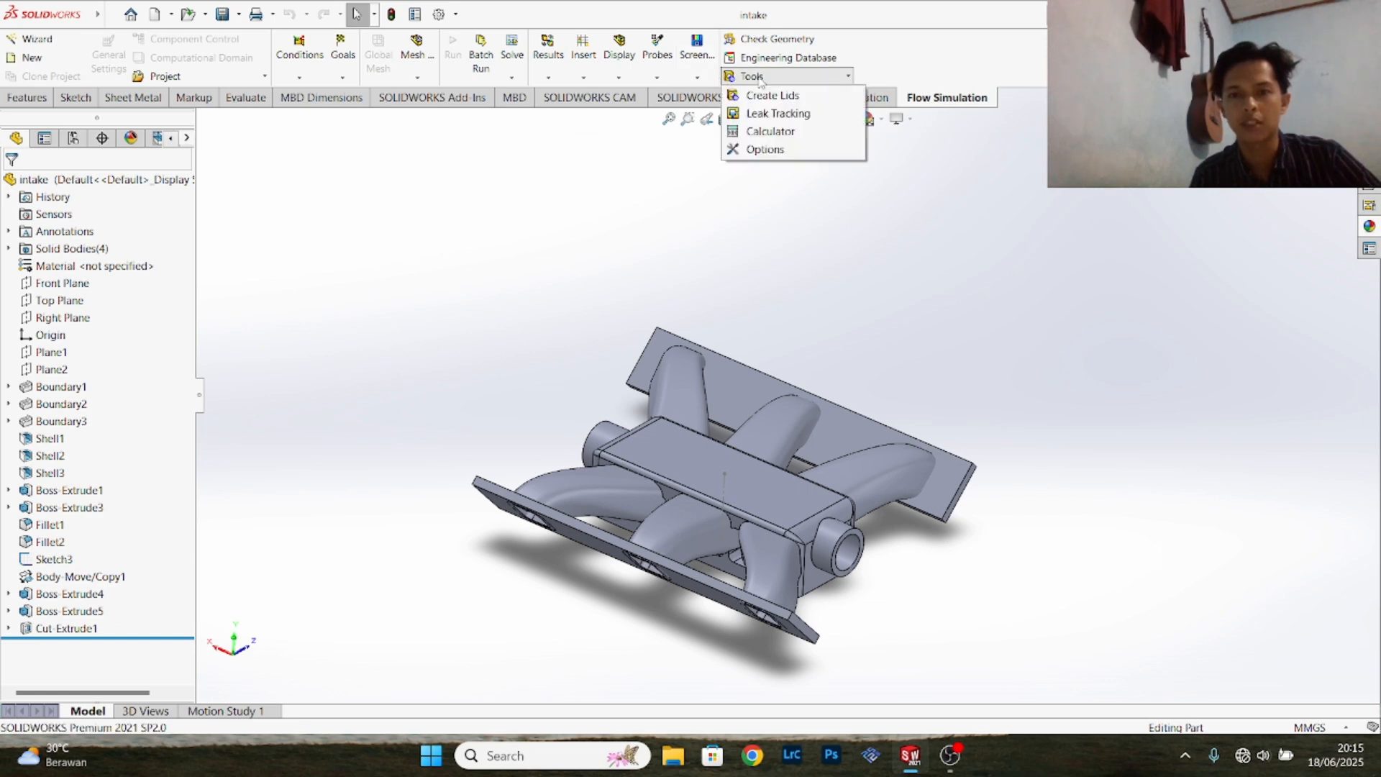
{"action": "left_click", "coordinate": [899, 549]}
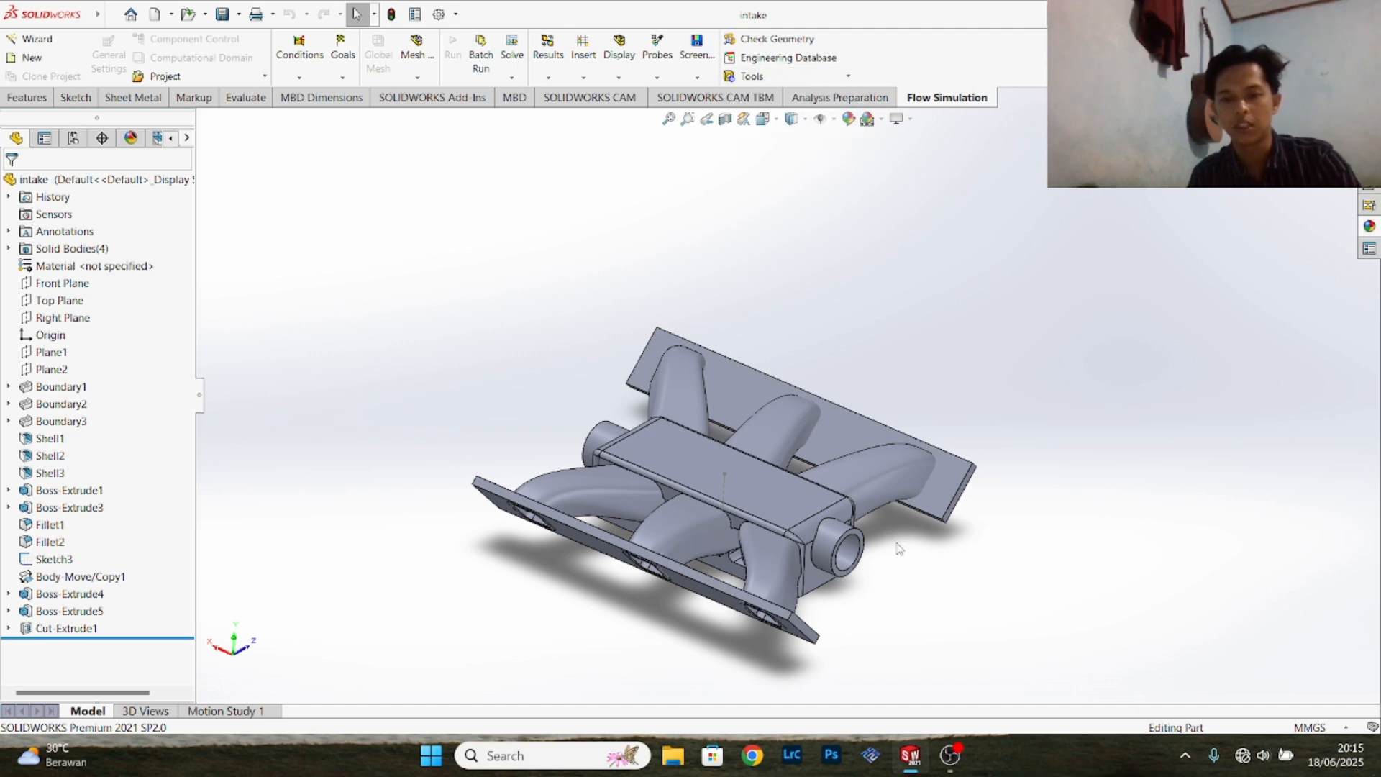
{"action": "middle_click_drag", "start_coordinate": [965, 598], "coordinate": [931, 534]}
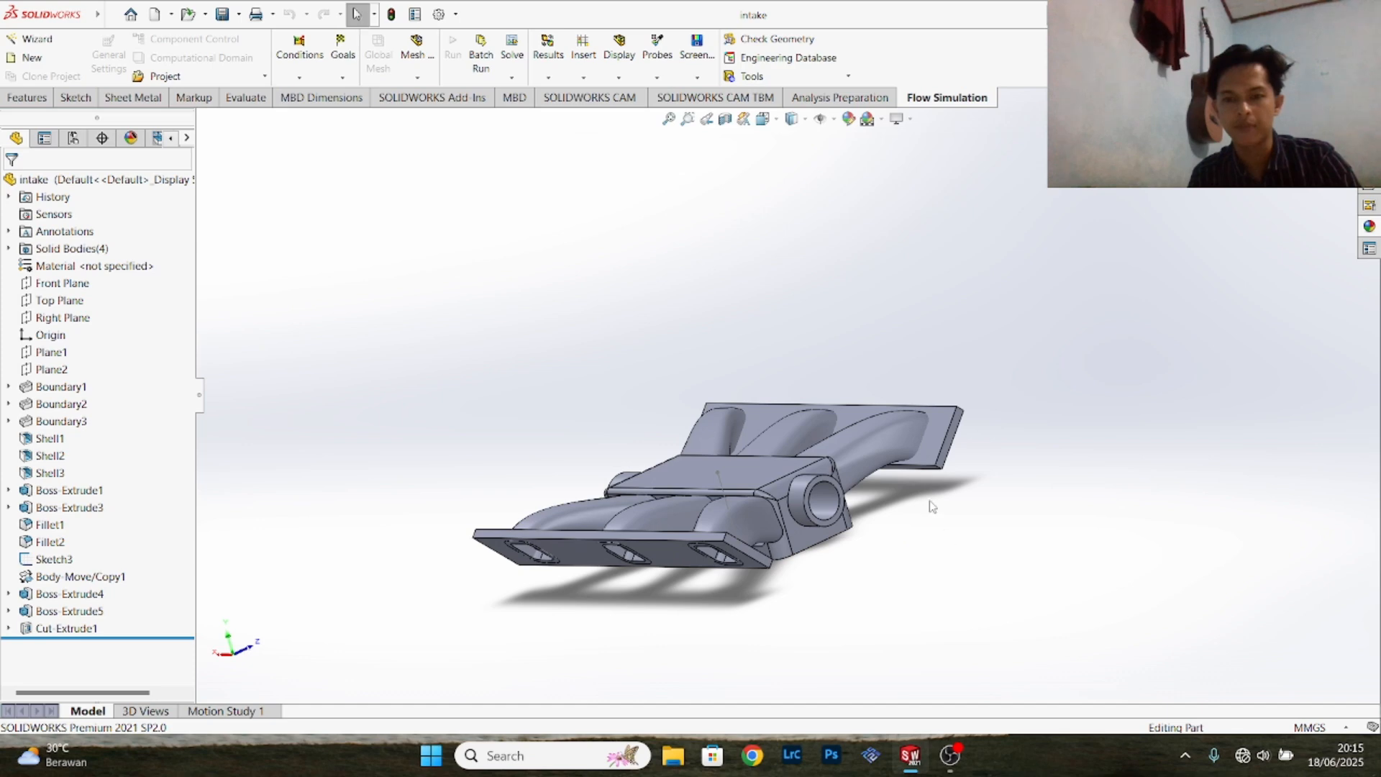
- Start creating lids and select the ring-shaped end faces of both pipe connections as the openings to close
{"action": "left_click", "coordinate": [843, 76]}
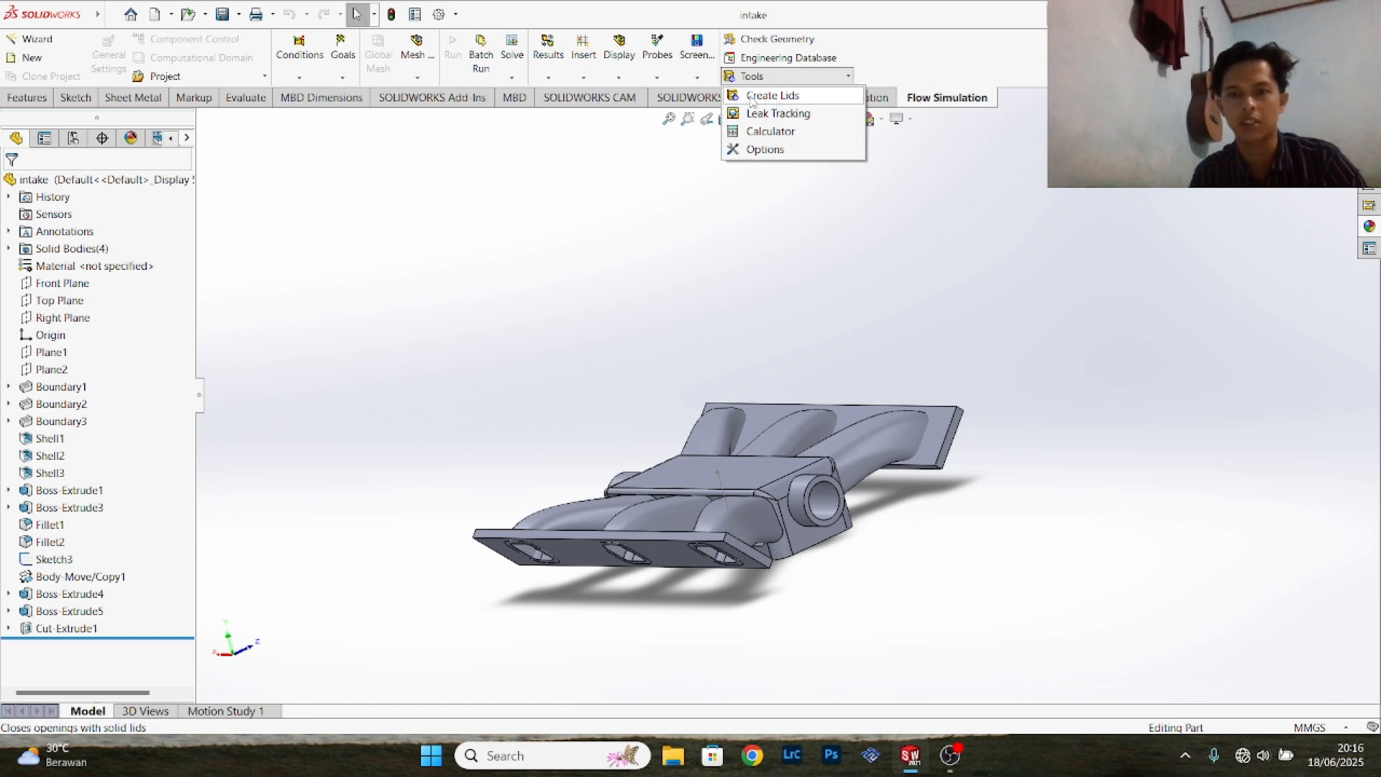
{"action": "left_click", "coordinate": [777, 102]}
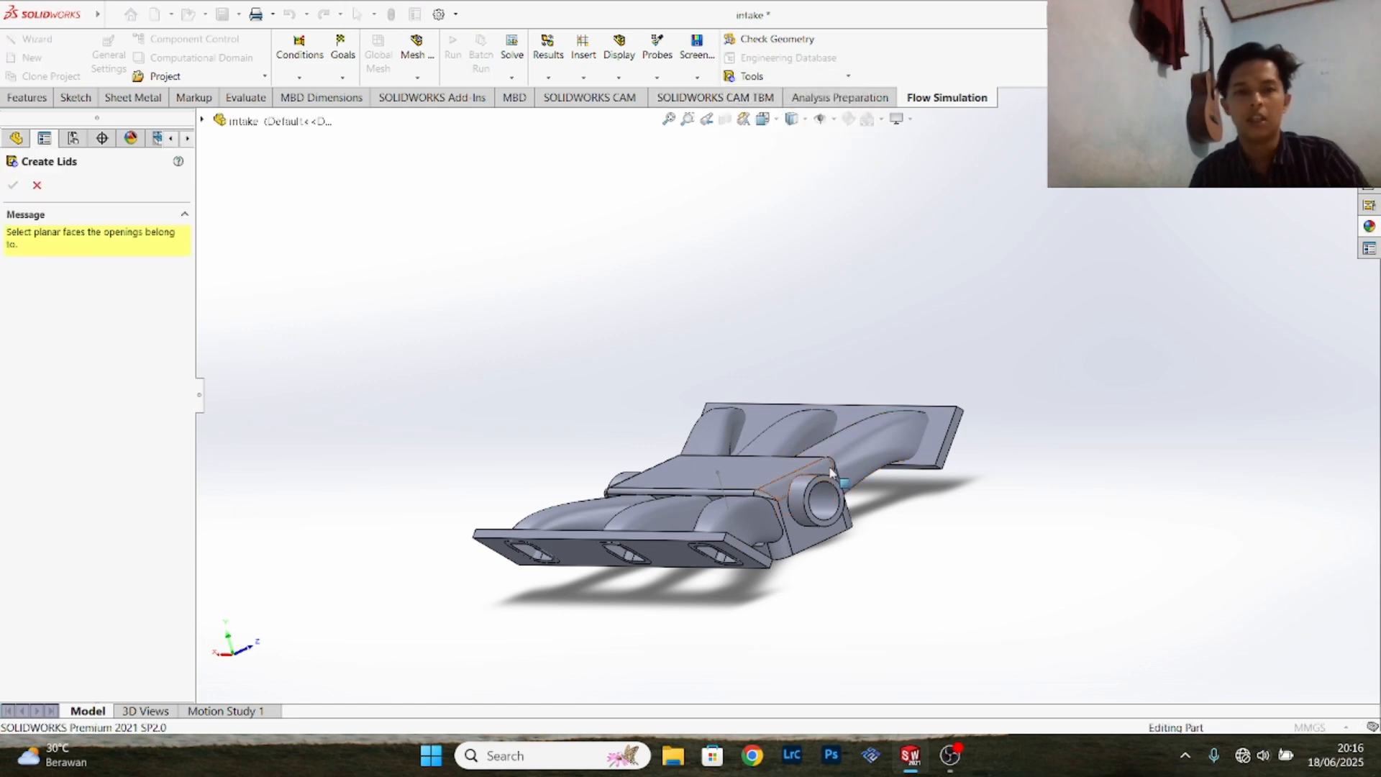
{"action": "scroll", "coordinate": [840, 548], "scroll_direction": "down", "scroll_amount": 5}
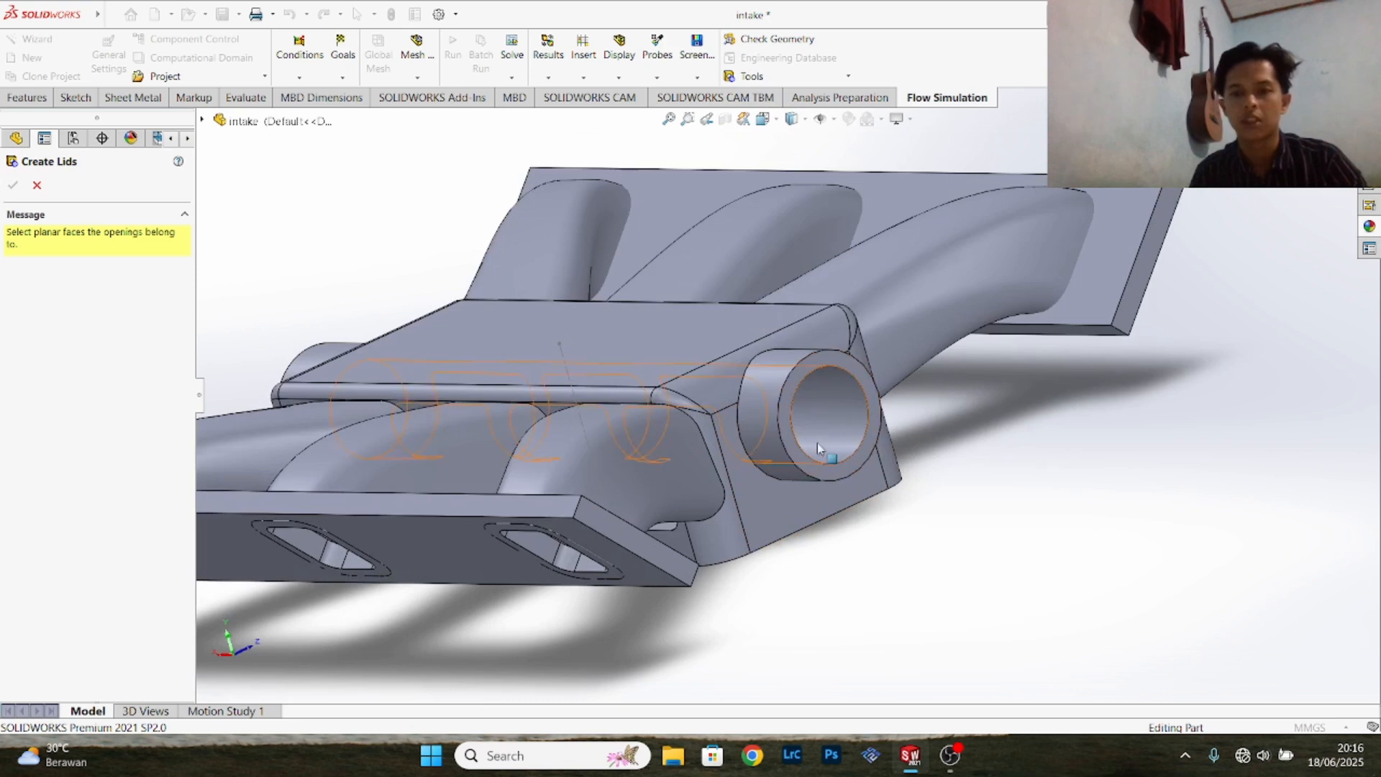
{"action": "left_click", "coordinate": [873, 424]}
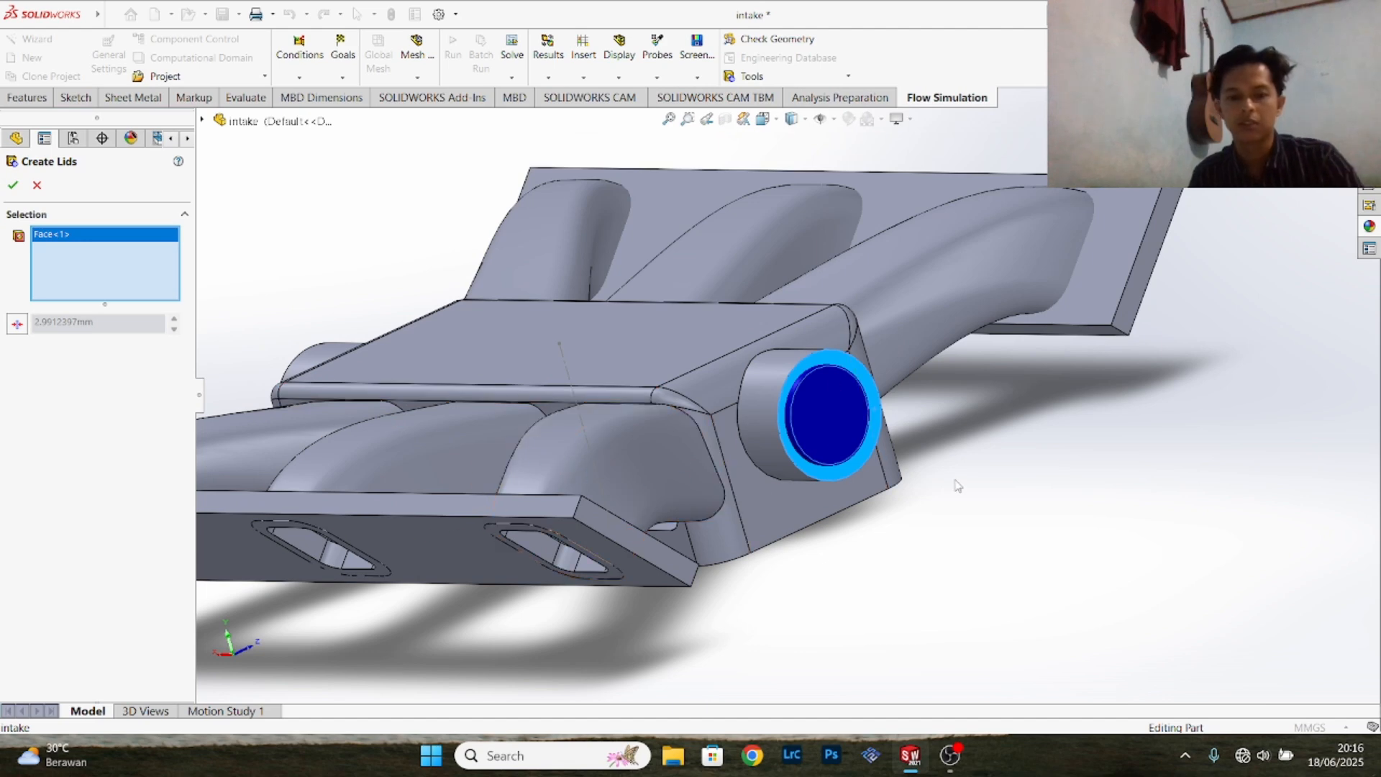
{"action": "middle_click_drag", "start_coordinate": [958, 480], "coordinate": [909, 475]}
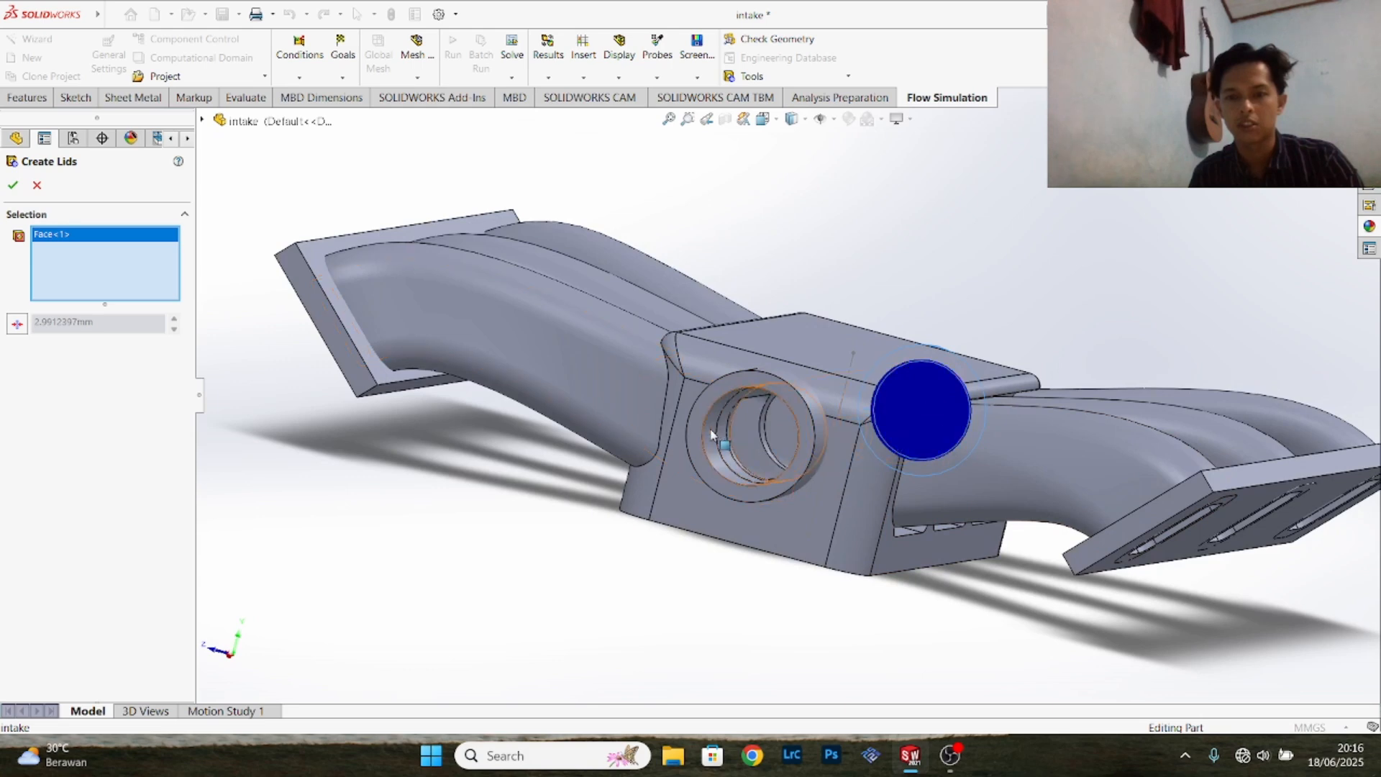
{"action": "left_click", "coordinate": [779, 439]}
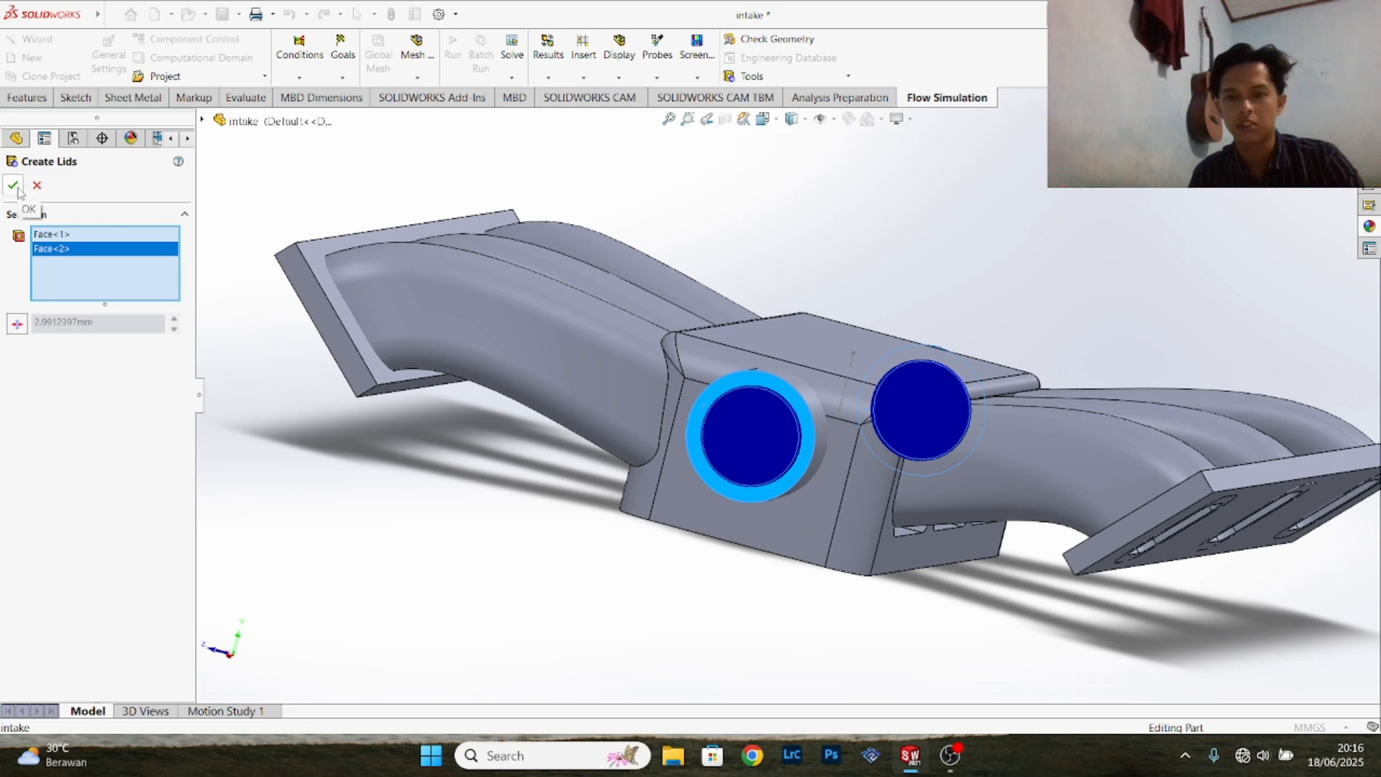
- Add the three port rims of one flange and the outer face of the other flange, and create the lids
{"action": "middle_click_drag", "start_coordinate": [1288, 590], "coordinate": [1058, 504]}
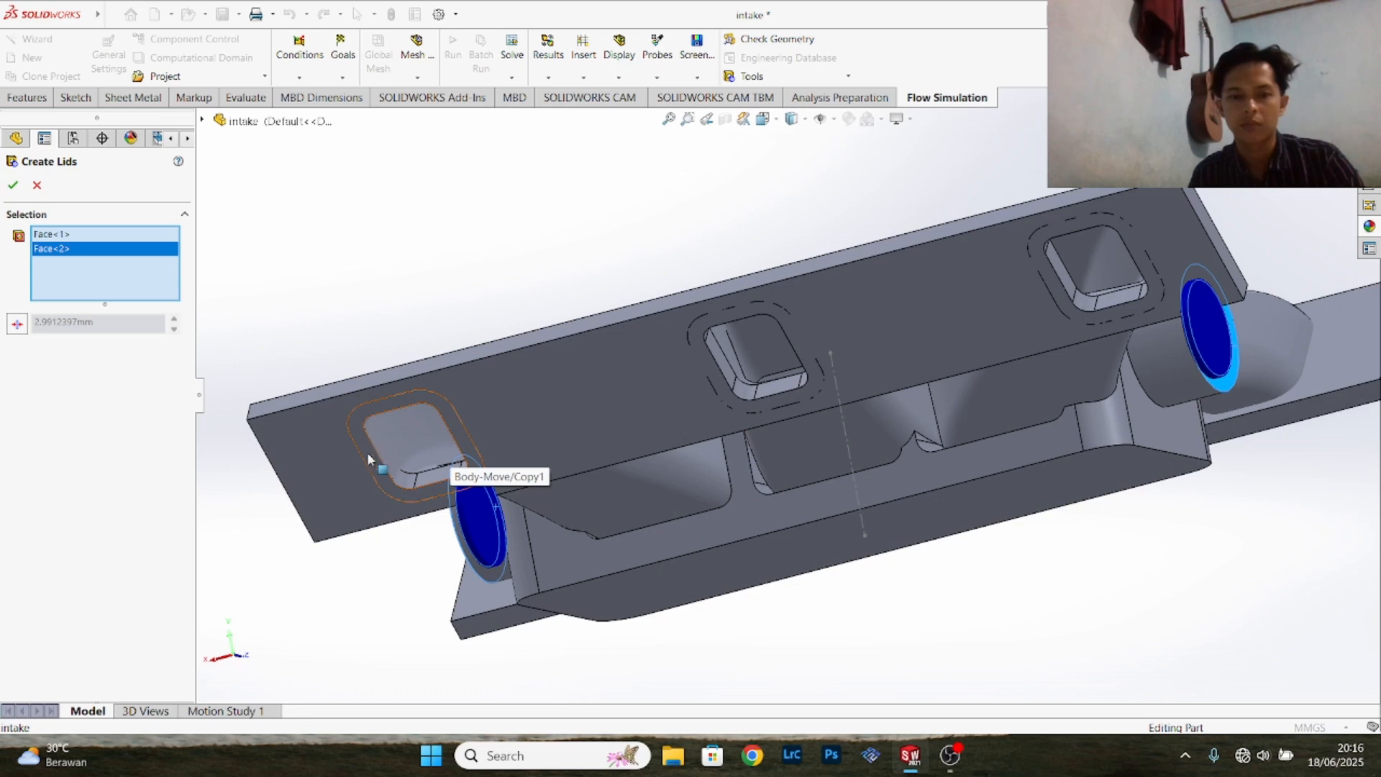
{"action": "left_click", "coordinate": [725, 395]}
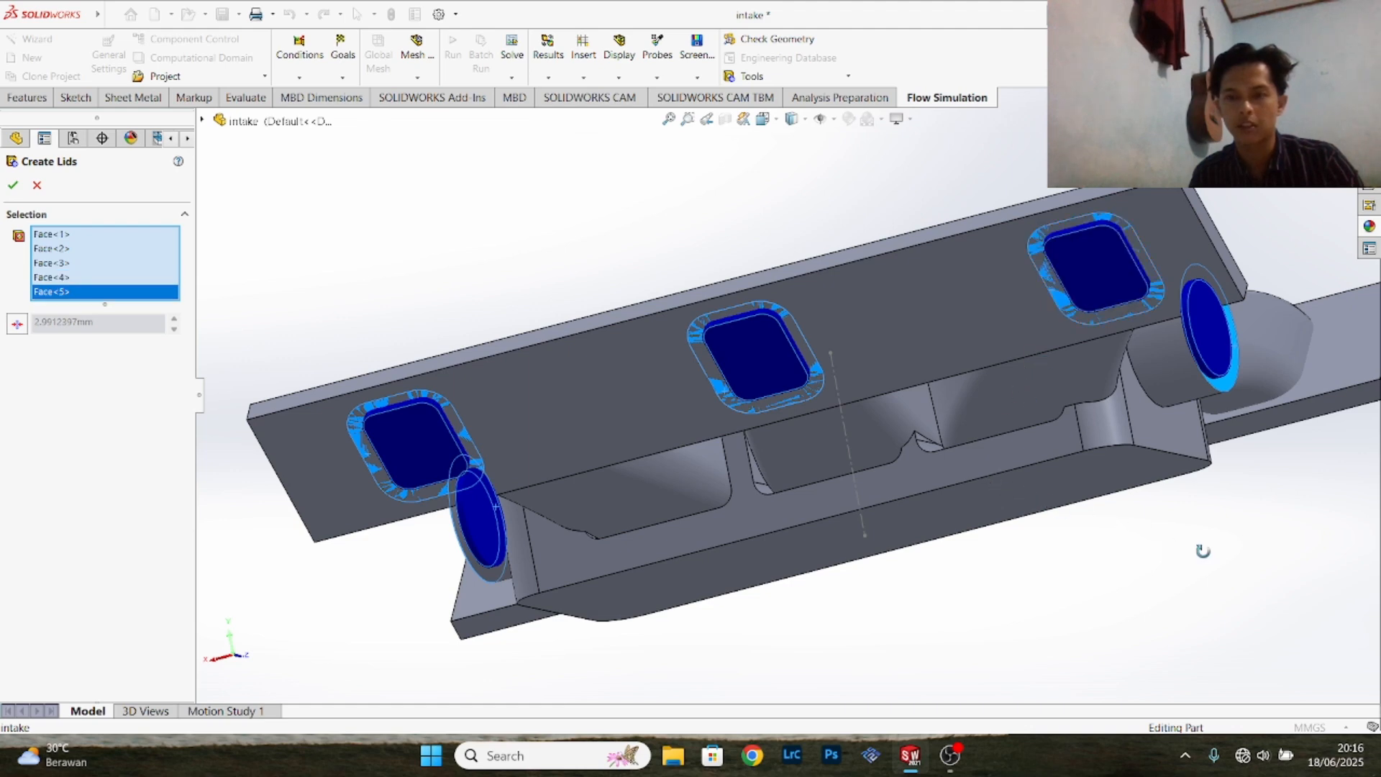
{"action": "middle_click_drag", "start_coordinate": [1237, 553], "coordinate": [799, 370]}
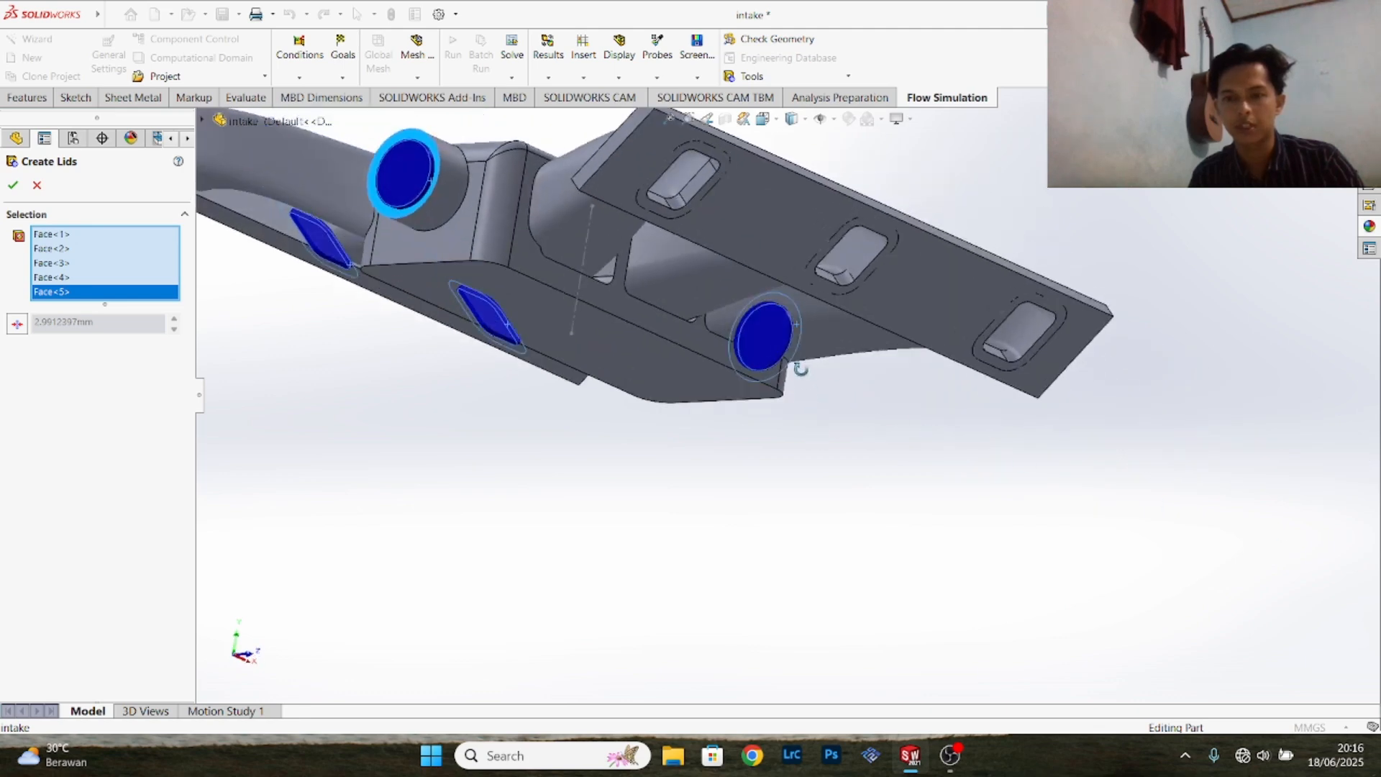
{"action": "left_click", "coordinate": [696, 192]}
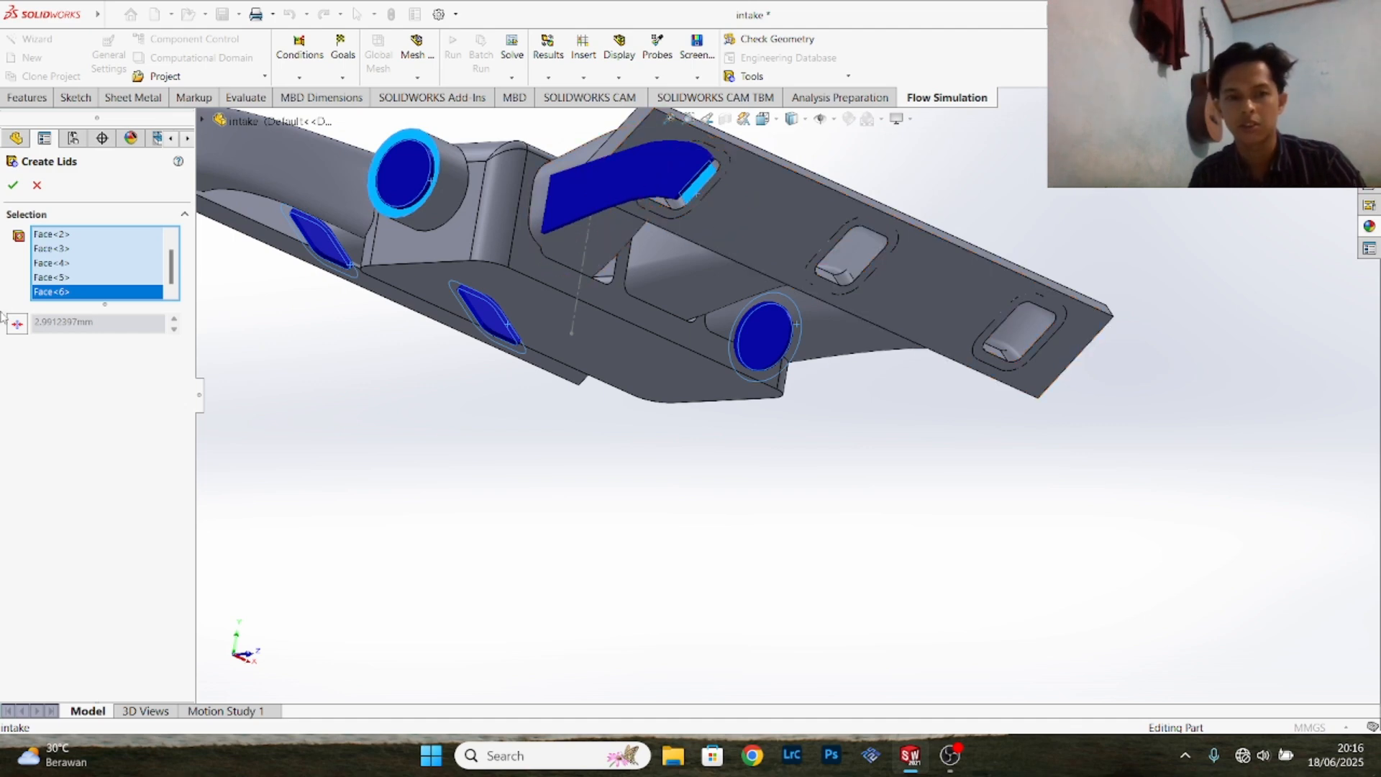
{"action": "key", "text": "Delete"}
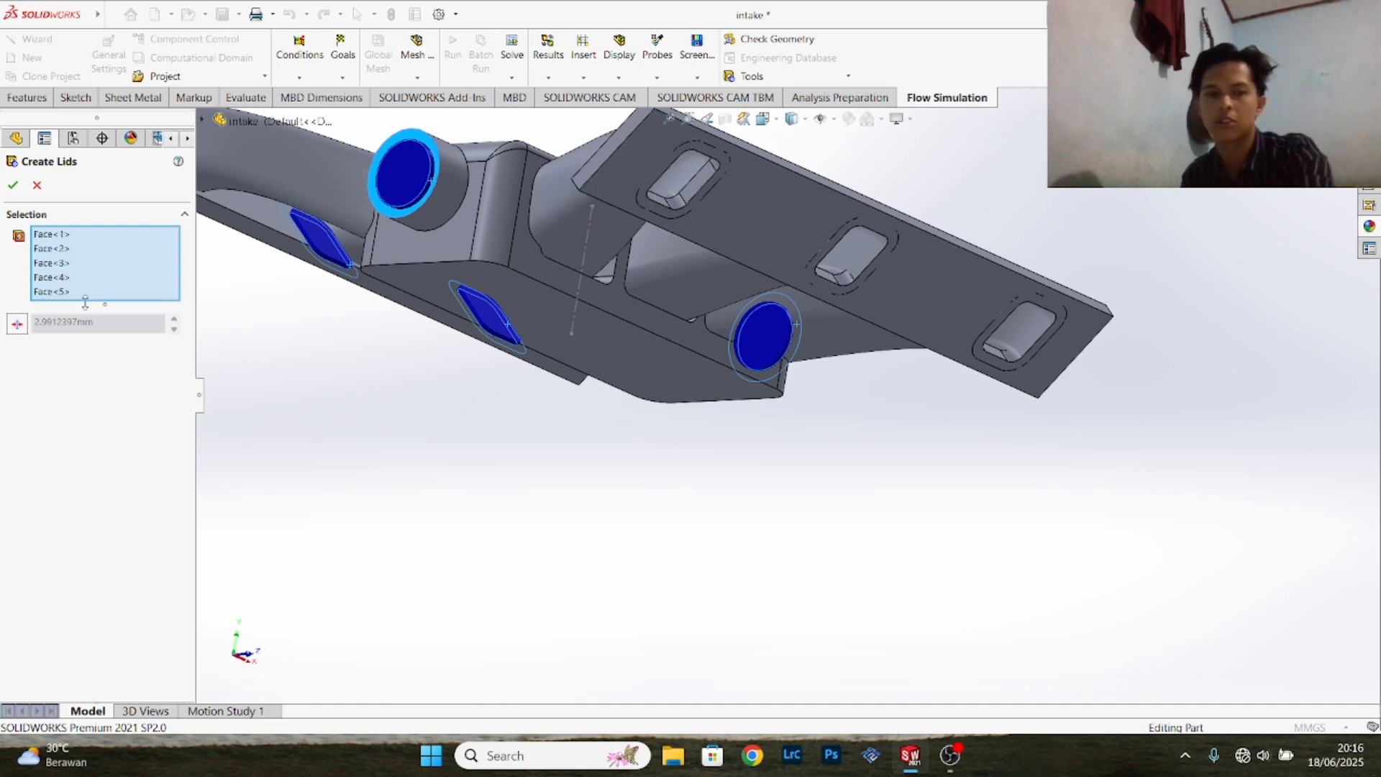
{"action": "left_click", "coordinate": [703, 193]}
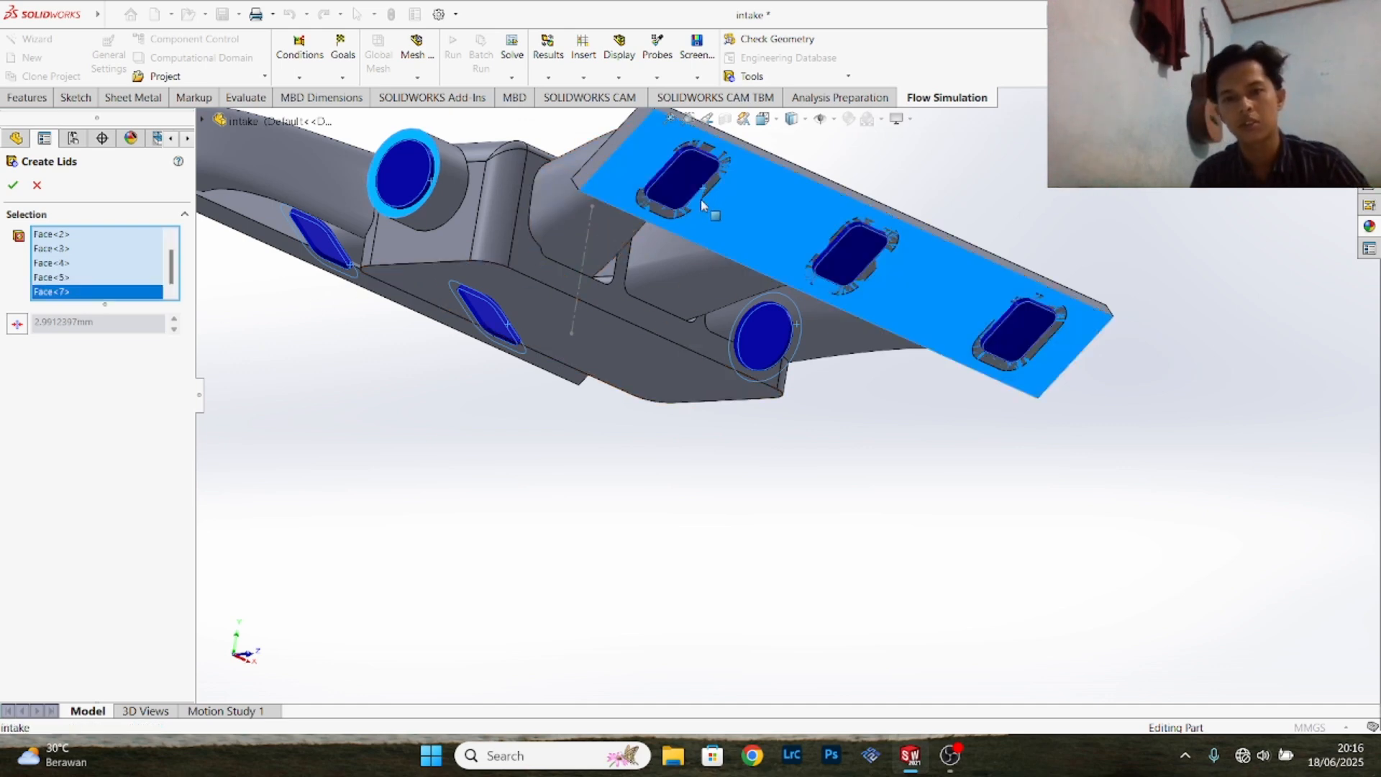
{"action": "left_click", "coordinate": [15, 184]}
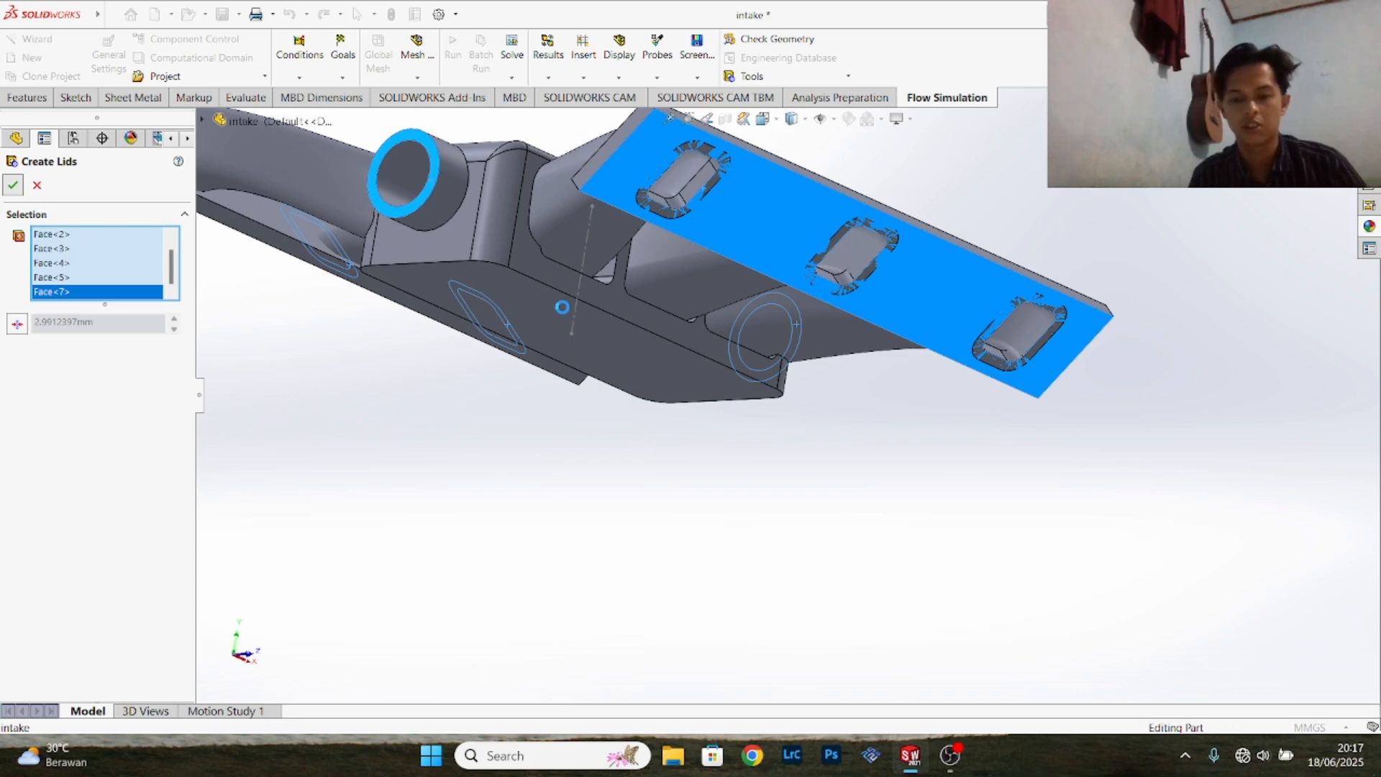
- Run Check Geometry on the lidded manifold with Internal analysis, creating both the solid body and fluid body assemblies
{"action": "scroll", "coordinate": [544, 332], "scroll_direction": "up", "scroll_amount": 5}
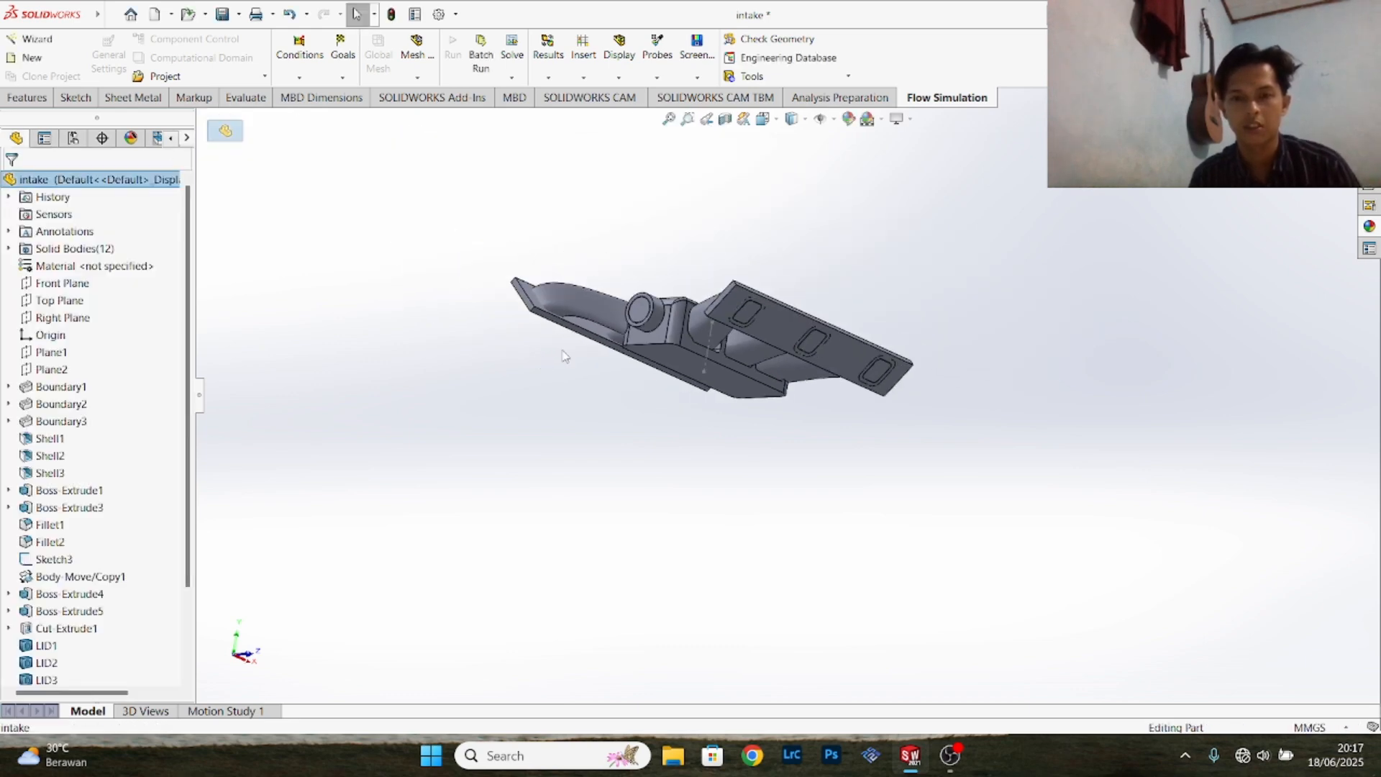
{"action": "middle_click_drag", "start_coordinate": [721, 287], "coordinate": [712, 394]}
{"action": "scroll", "coordinate": [708, 373], "scroll_direction": "up", "scroll_amount": 4}
{"action": "scroll", "coordinate": [699, 365], "scroll_direction": "down", "scroll_amount": 6}
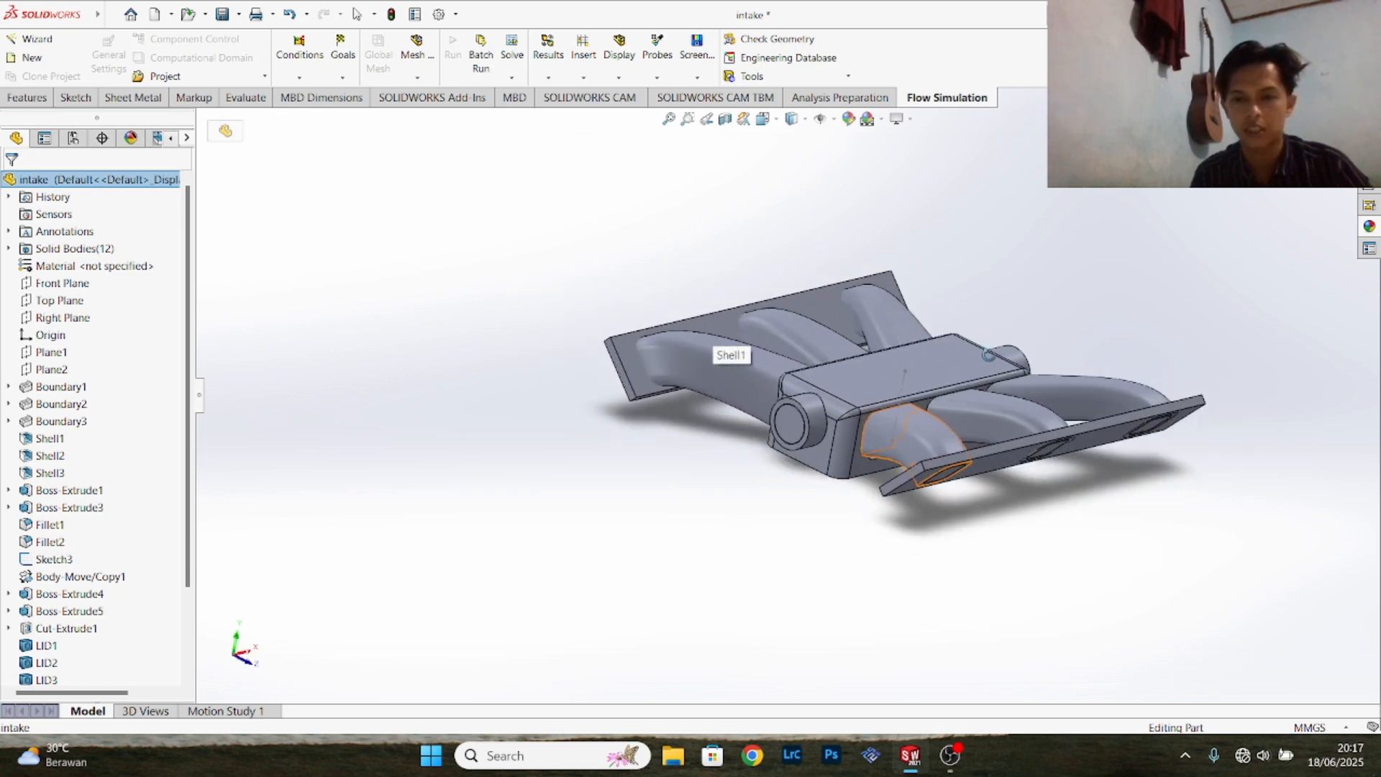
{"action": "middle_click_drag", "start_coordinate": [1041, 322], "coordinate": [696, 427]}
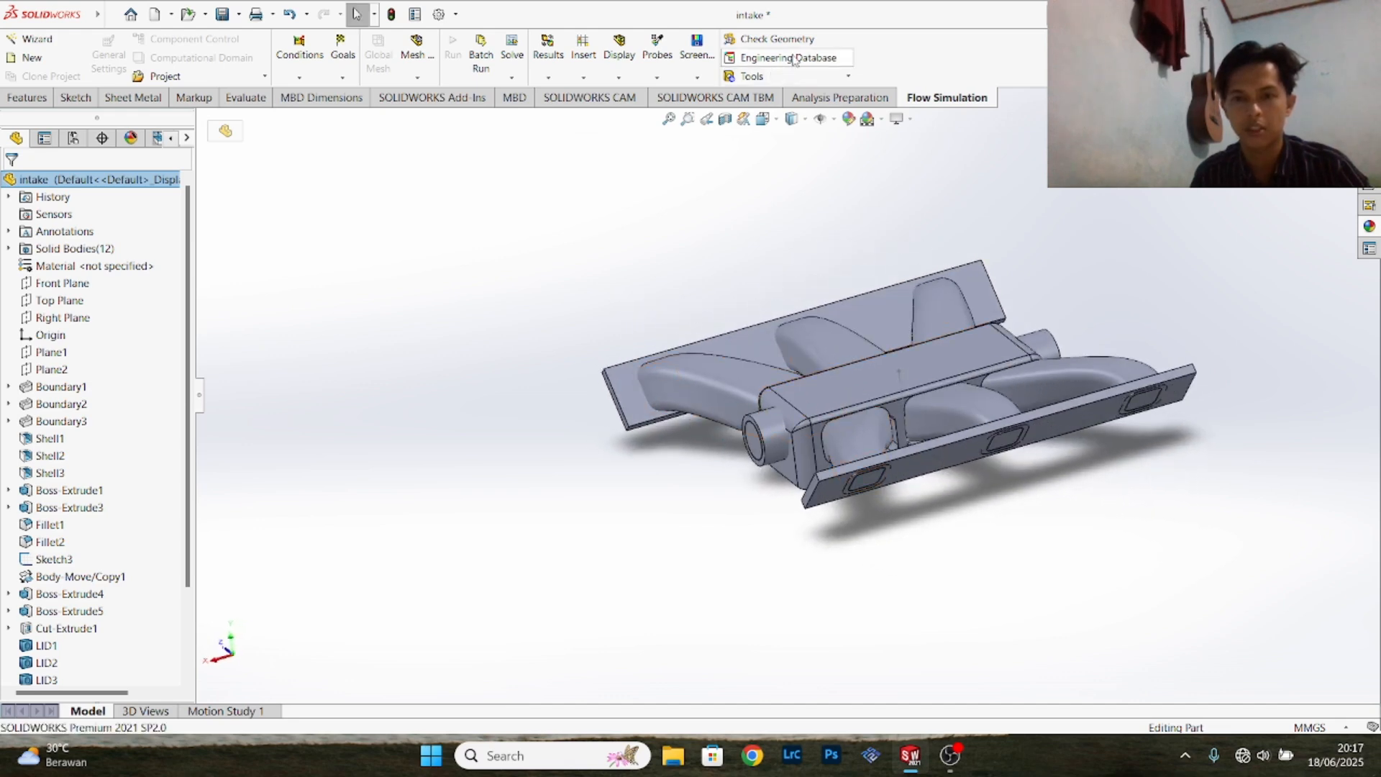
{"action": "left_click", "coordinate": [776, 38]}
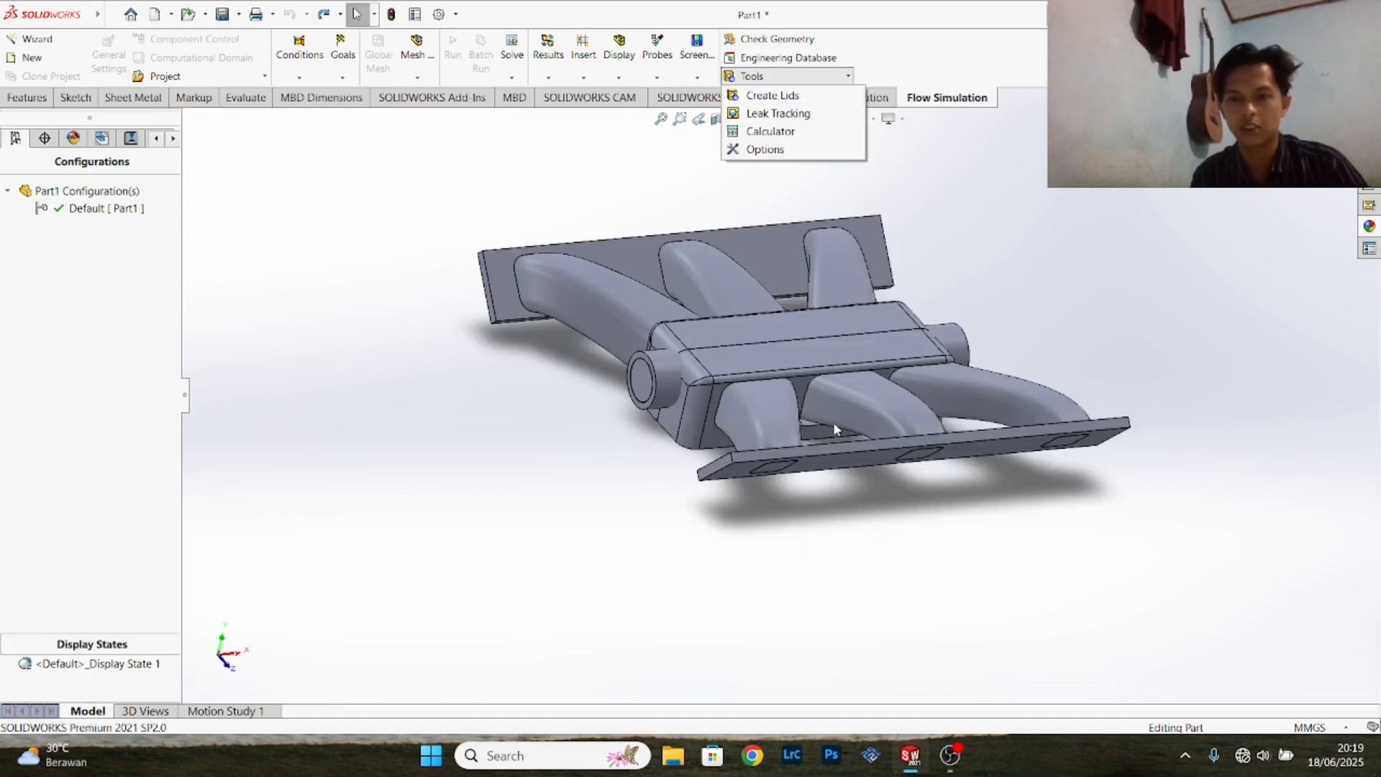
{"action": "middle_click_drag", "start_coordinate": [1011, 281], "coordinate": [885, 281]}
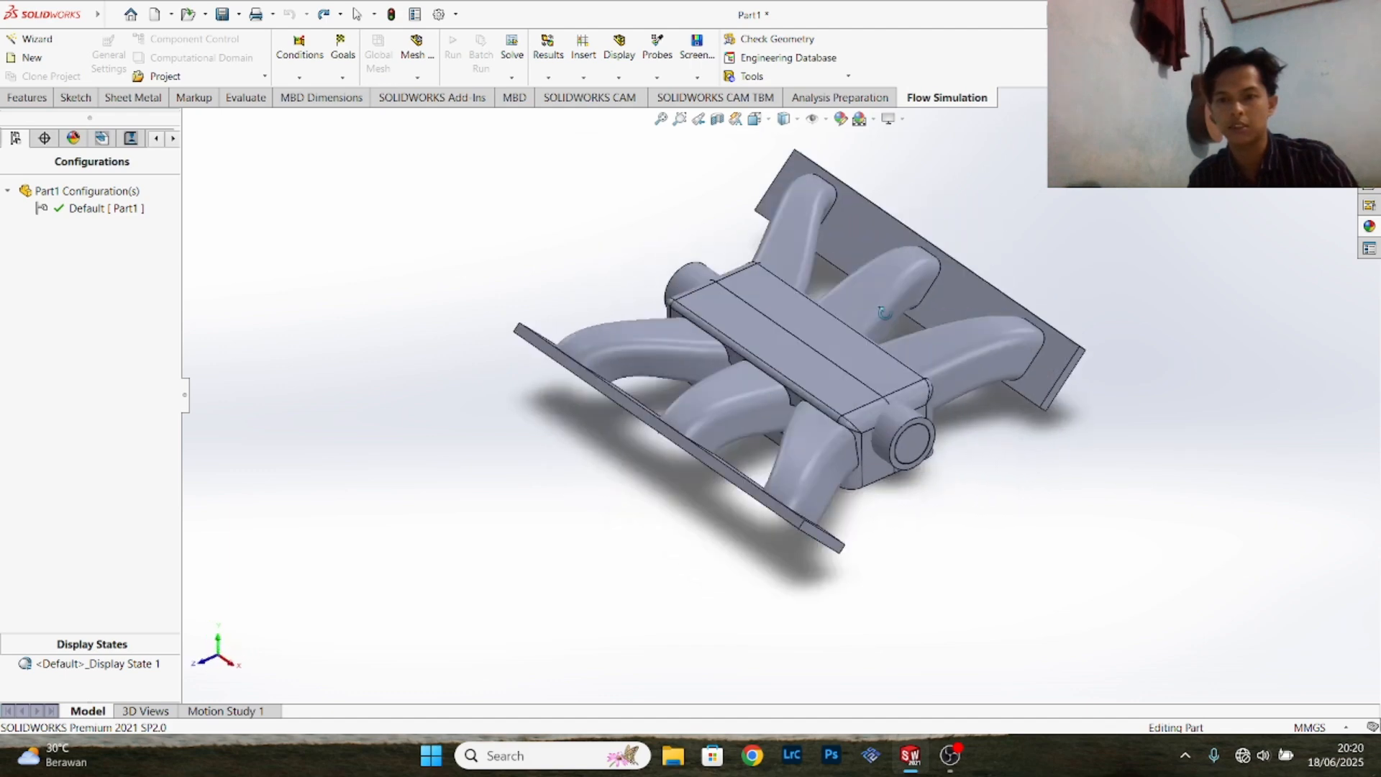
{"action": "left_click", "coordinate": [769, 39]}
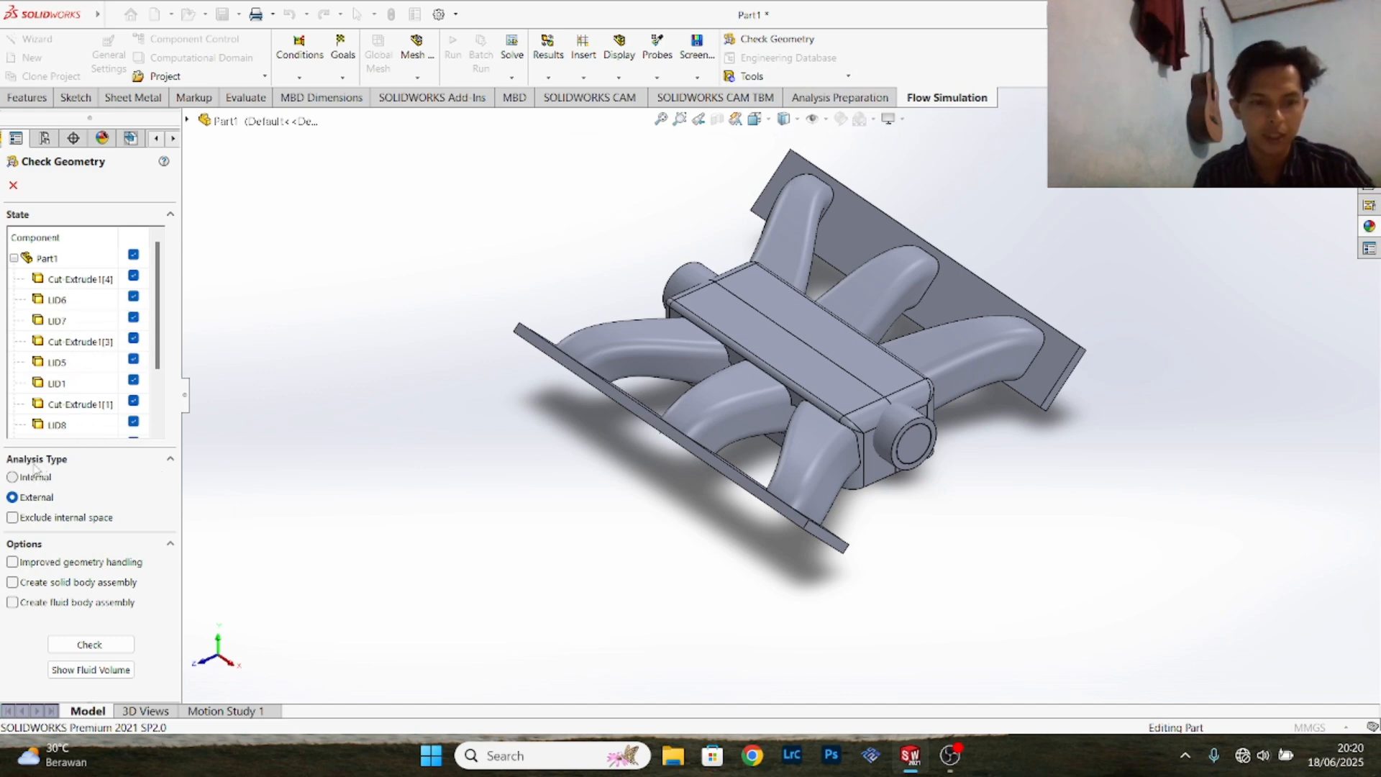
{"action": "left_click", "coordinate": [13, 478]}
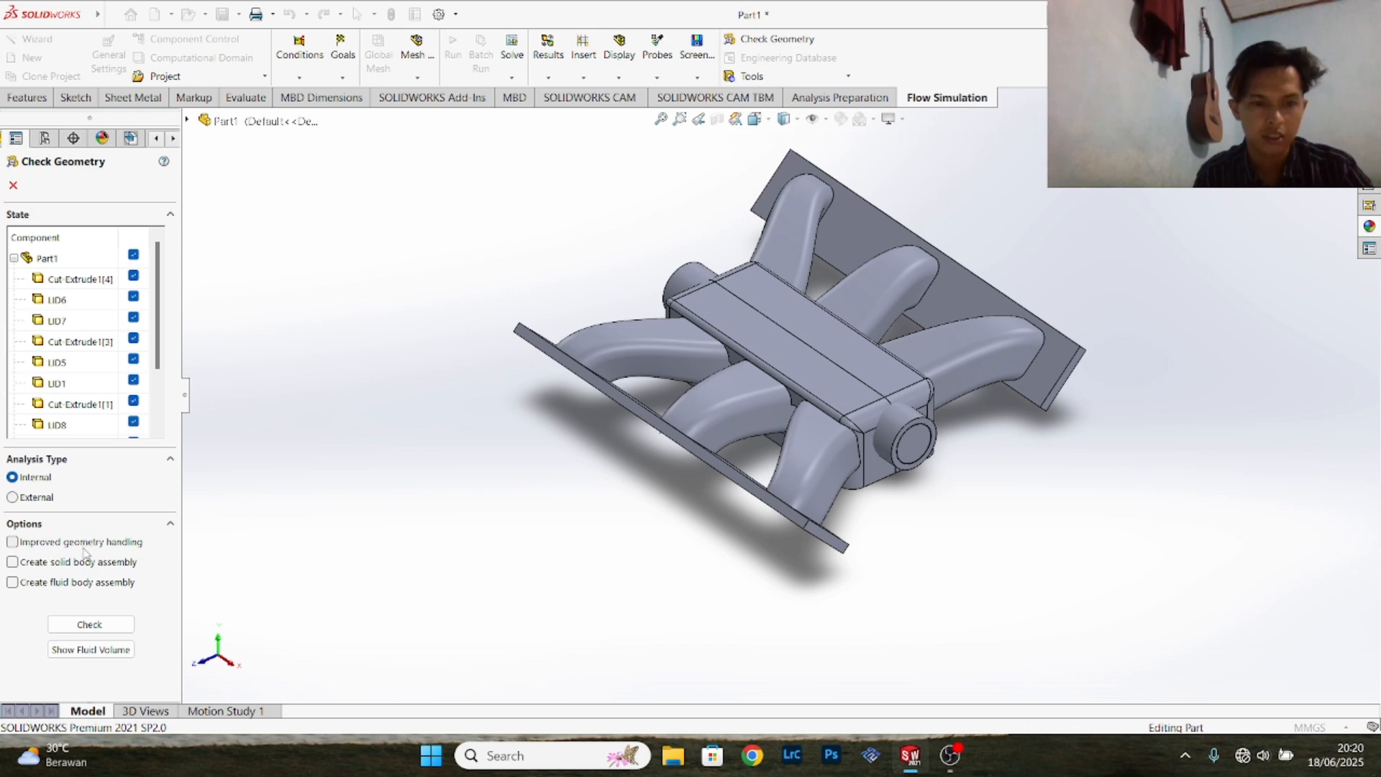
{"action": "left_click", "coordinate": [12, 583]}
{"action": "left_click", "coordinate": [91, 624]}
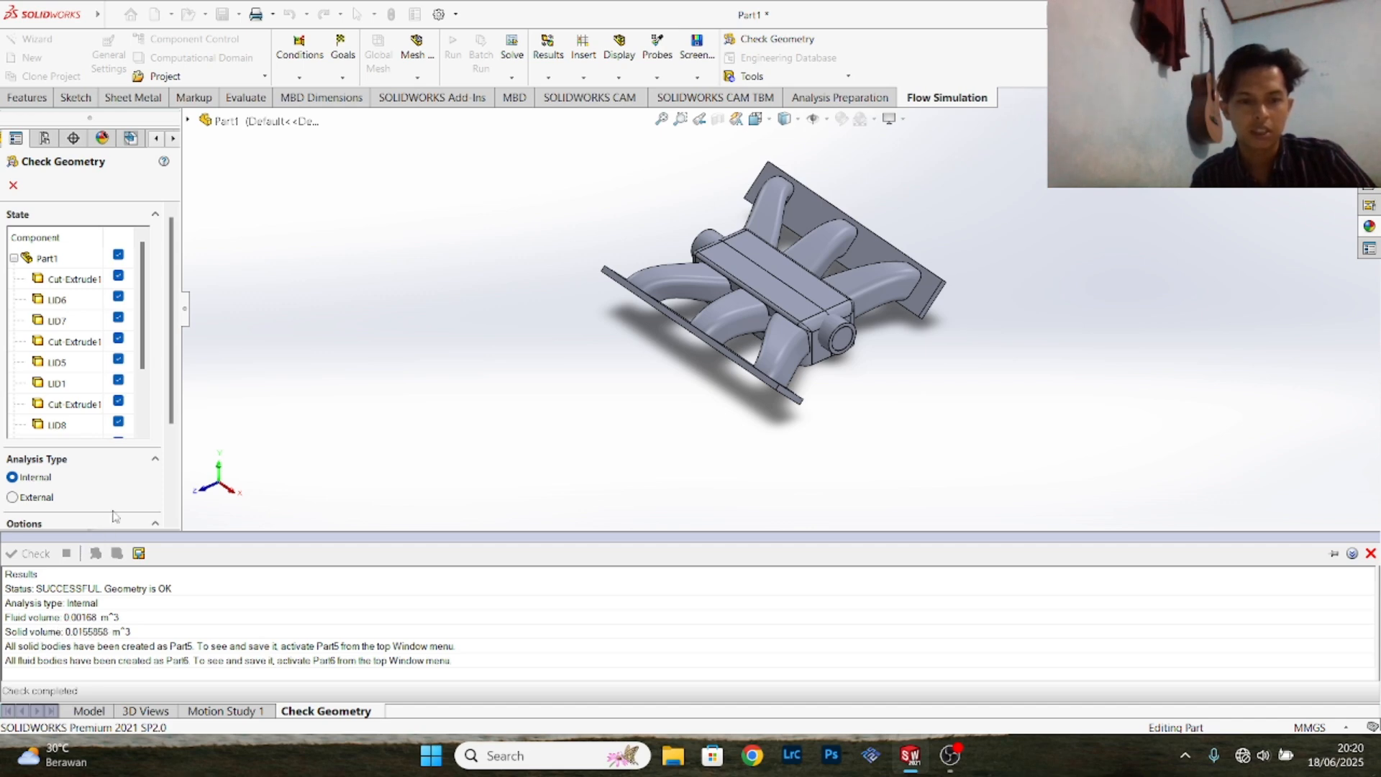
- Show the fluid volume, examine its shape through the main pipe and all runners, and close the geometry check
{"action": "scroll", "coordinate": [113, 516], "scroll_direction": "down", "scroll_amount": 3}
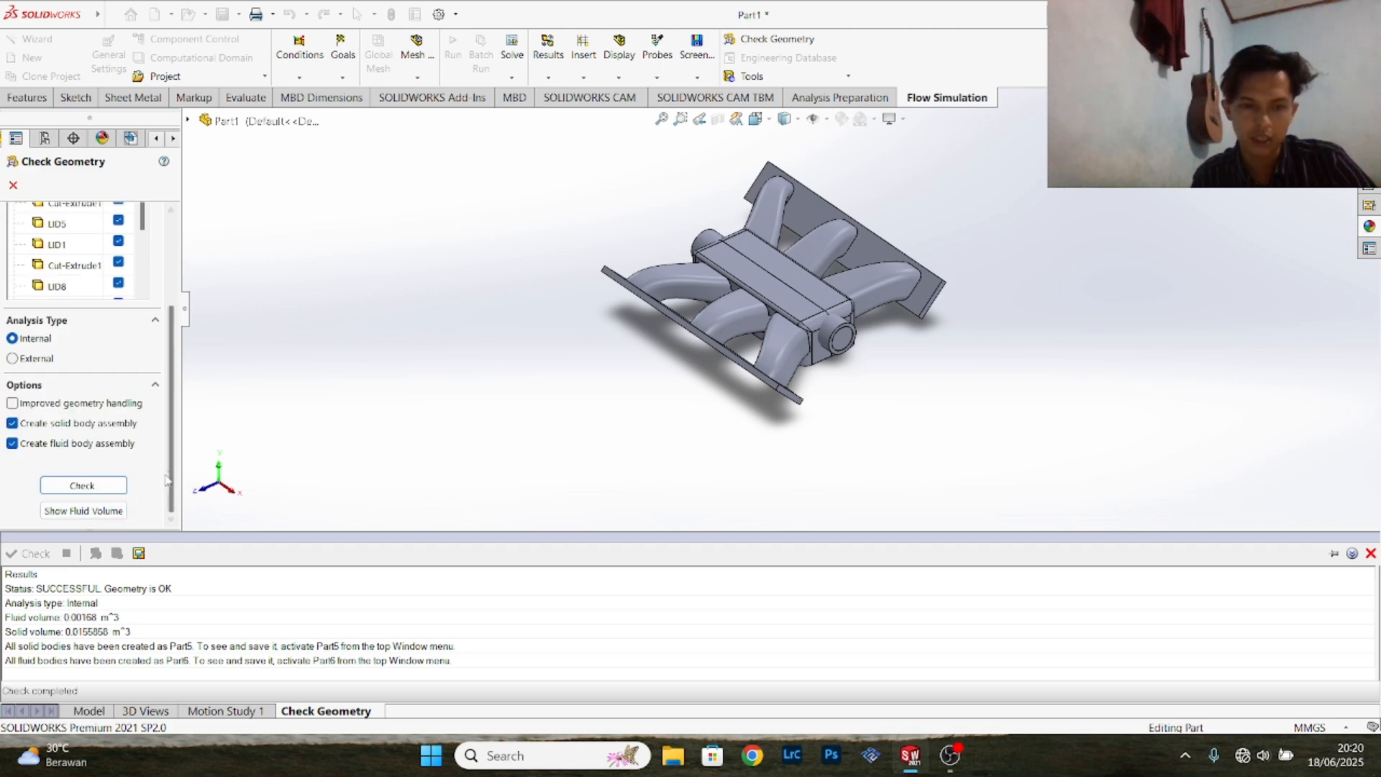
{"action": "left_click", "coordinate": [119, 512]}
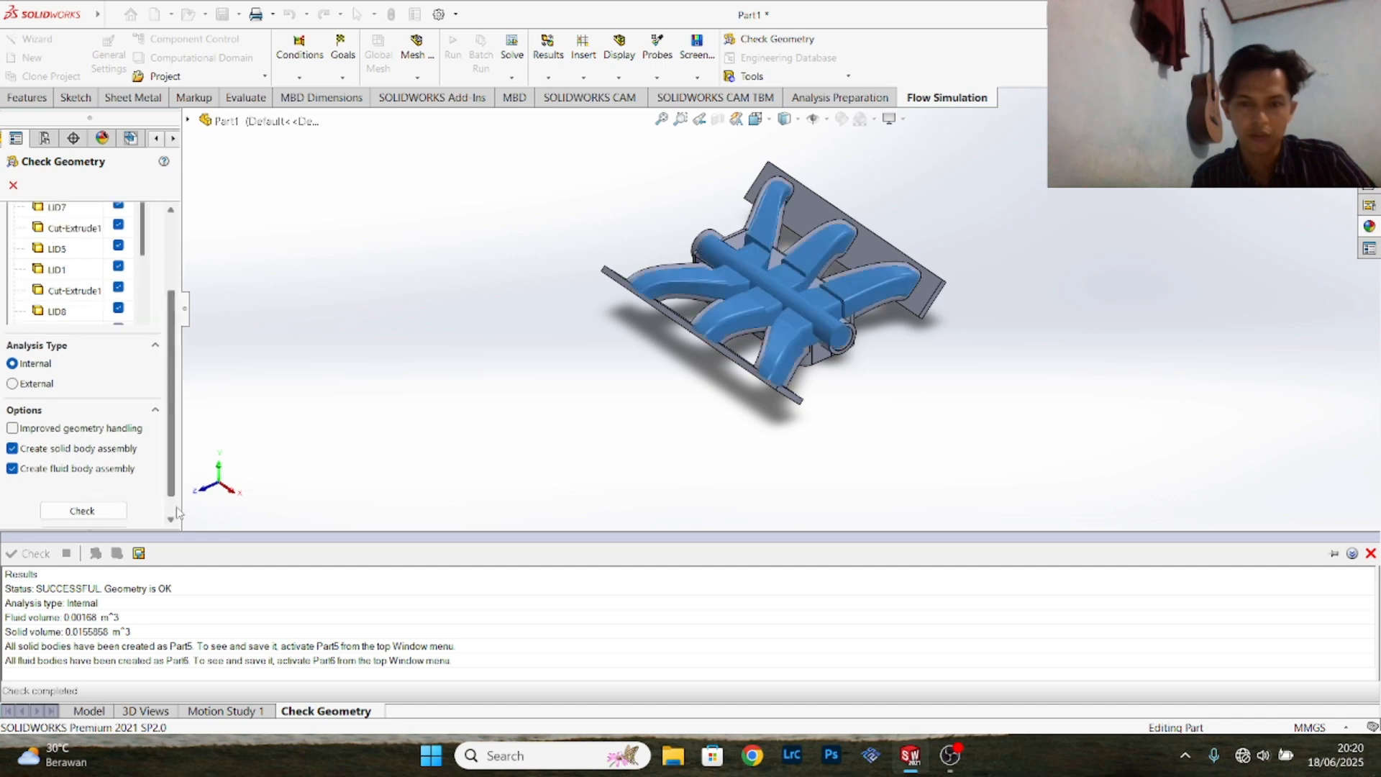
{"action": "scroll", "coordinate": [851, 340], "scroll_direction": "up", "scroll_amount": 3}
{"action": "scroll", "coordinate": [851, 340], "scroll_direction": "down", "scroll_amount": 5}
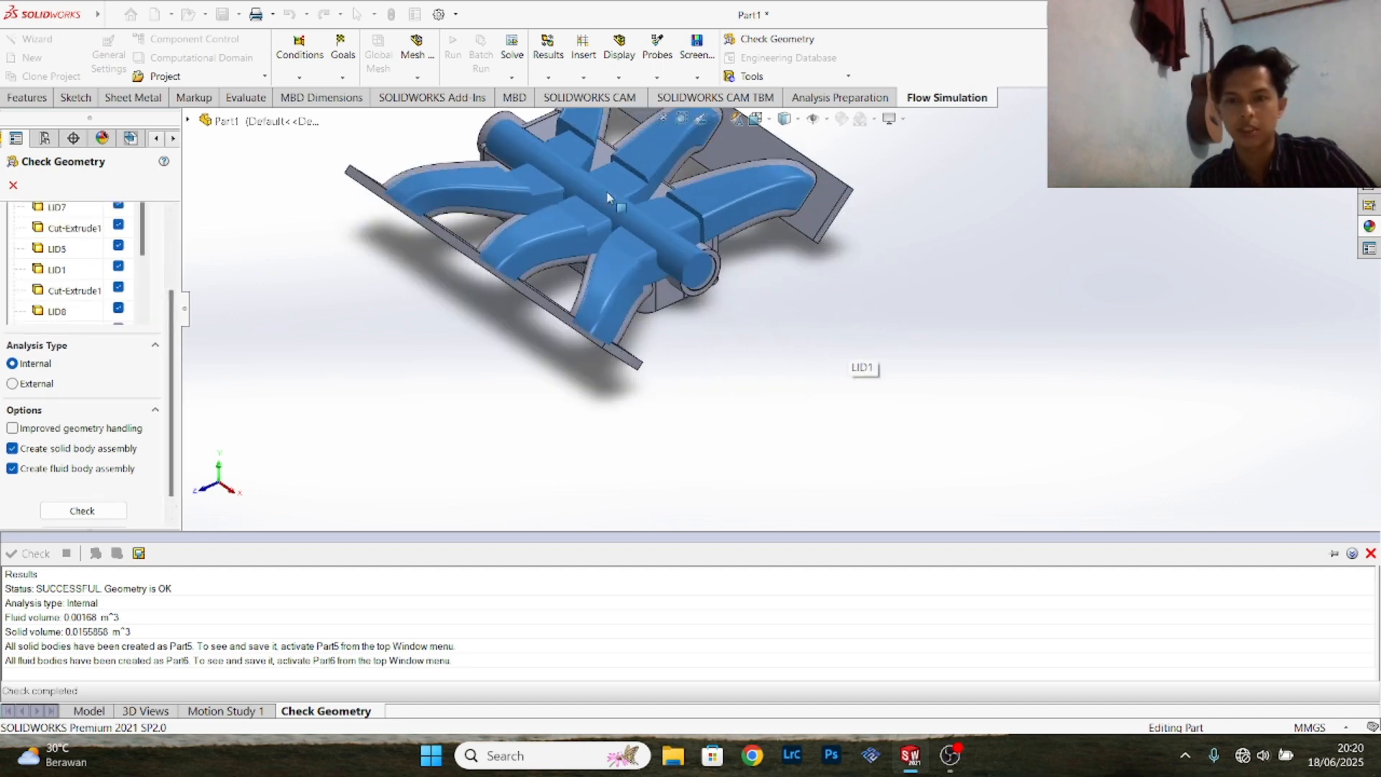
{"action": "scroll", "coordinate": [746, 278], "scroll_direction": "down", "scroll_amount": 1}
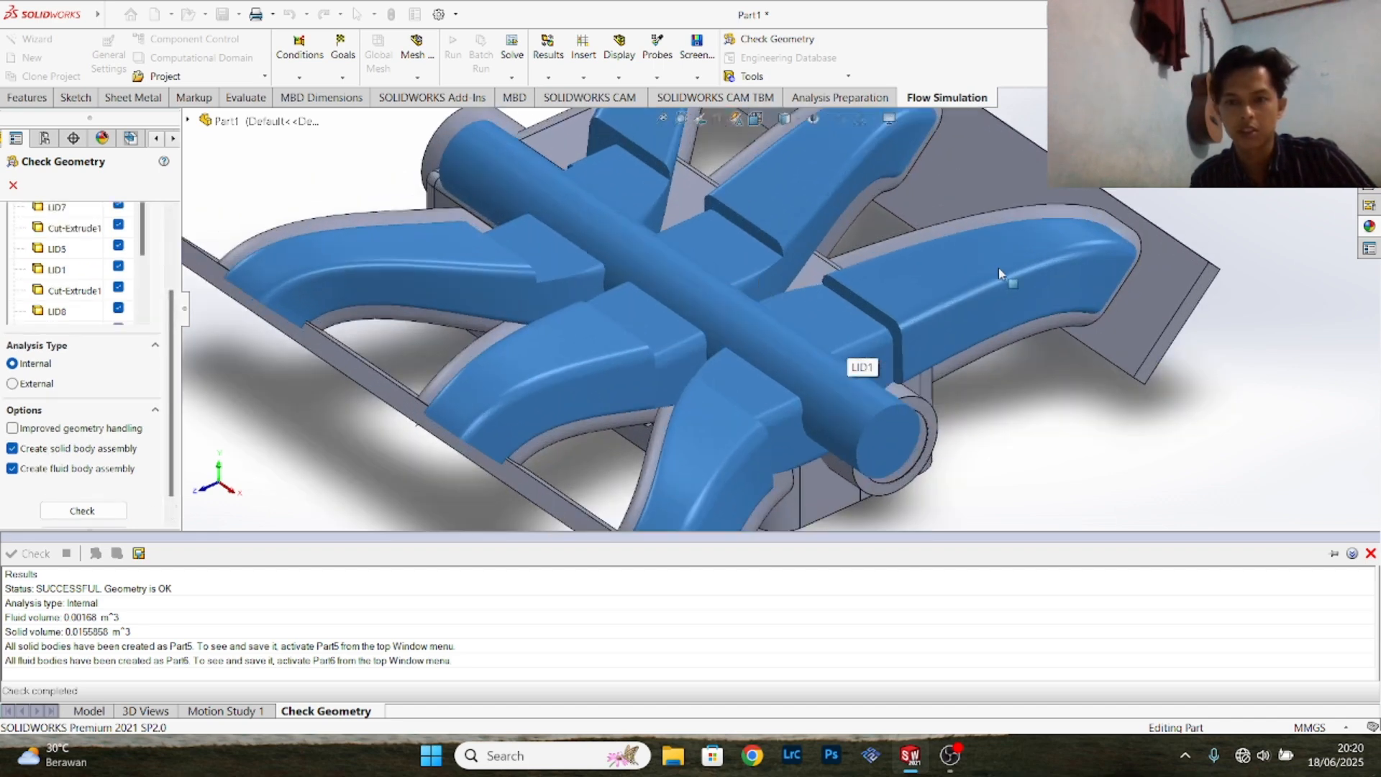
{"action": "scroll", "coordinate": [999, 267], "scroll_direction": "up", "scroll_amount": 2}
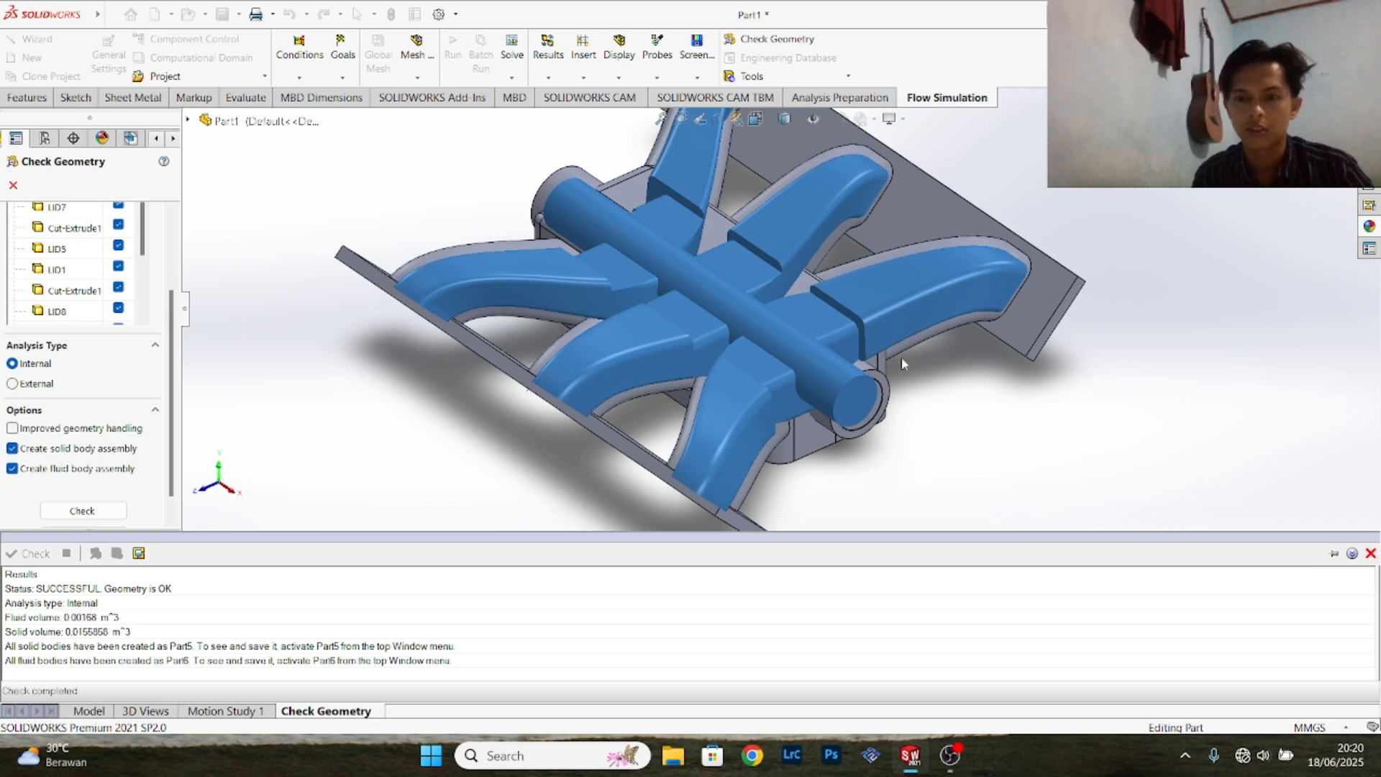
{"action": "scroll", "coordinate": [723, 336], "scroll_direction": "down", "scroll_amount": 6}
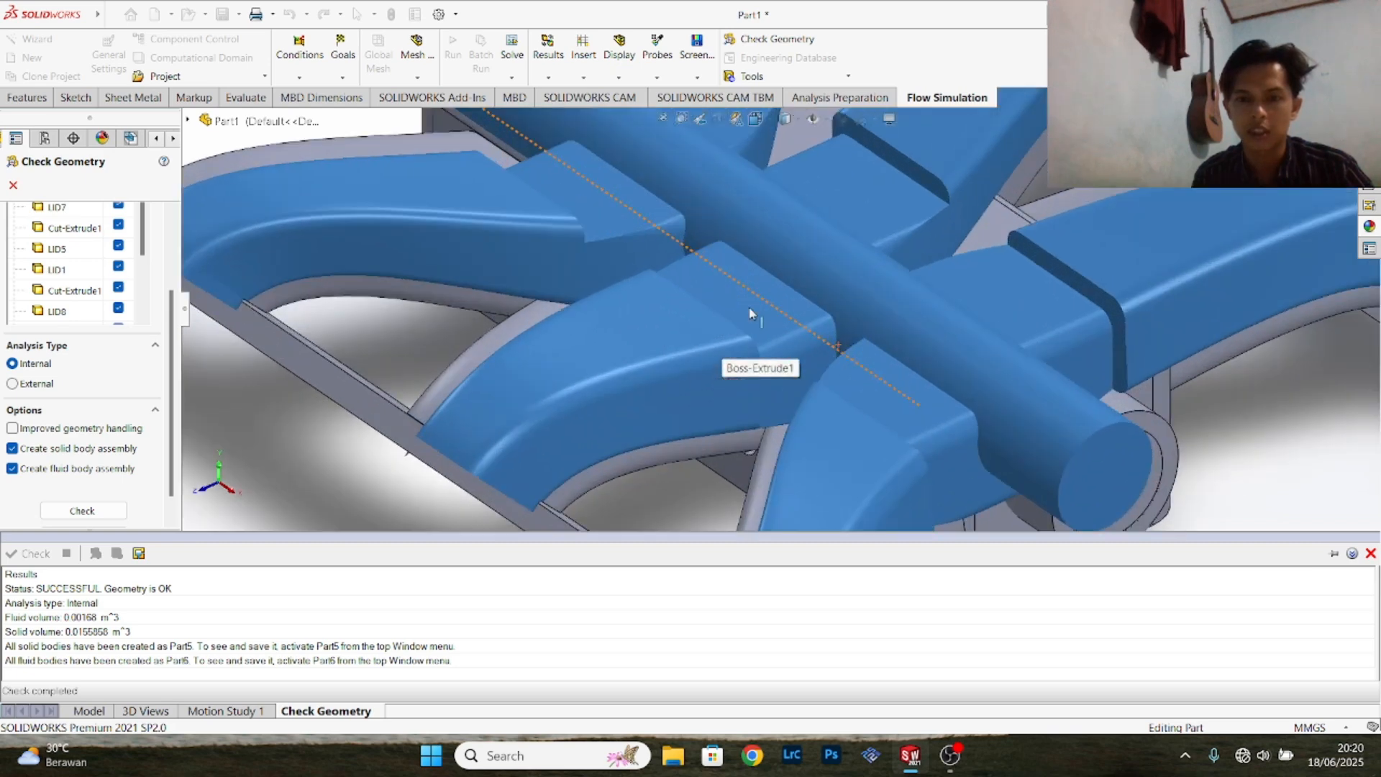
{"action": "scroll", "coordinate": [750, 314], "scroll_direction": "up", "scroll_amount": 5}
{"action": "scroll", "coordinate": [893, 301], "scroll_direction": "down", "scroll_amount": 2}
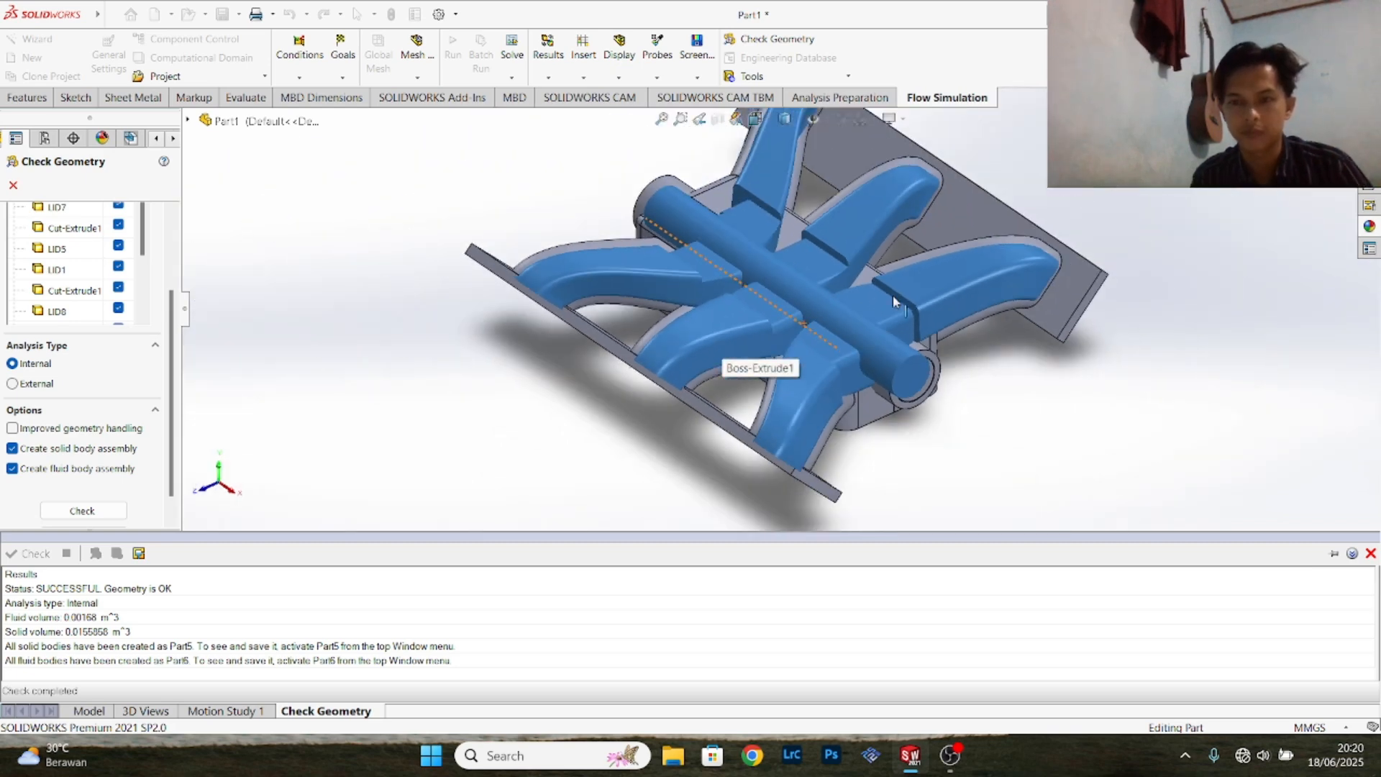
{"action": "scroll", "coordinate": [849, 311], "scroll_direction": "down", "scroll_amount": 3}
{"action": "scroll", "coordinate": [799, 314], "scroll_direction": "up", "scroll_amount": 1}
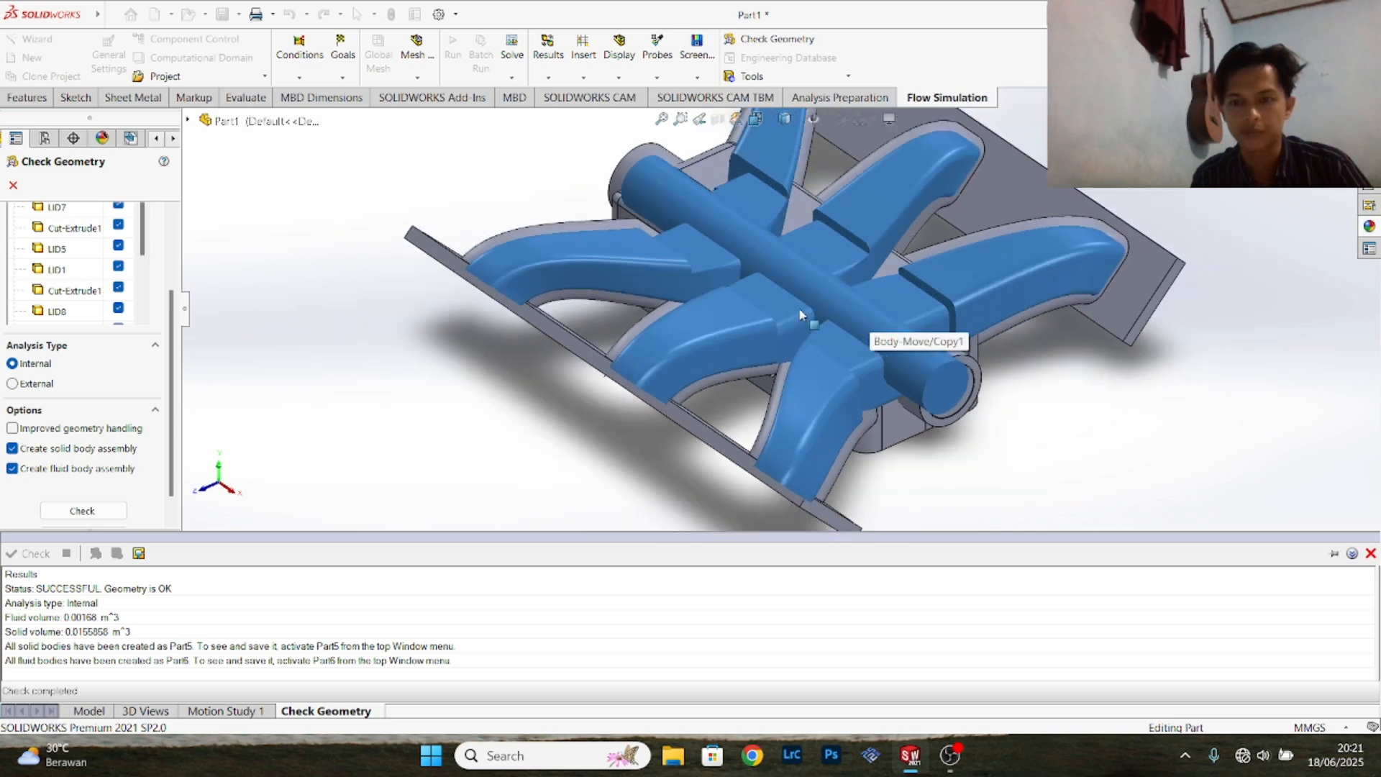
{"action": "scroll", "coordinate": [798, 308], "scroll_direction": "up", "scroll_amount": 2}
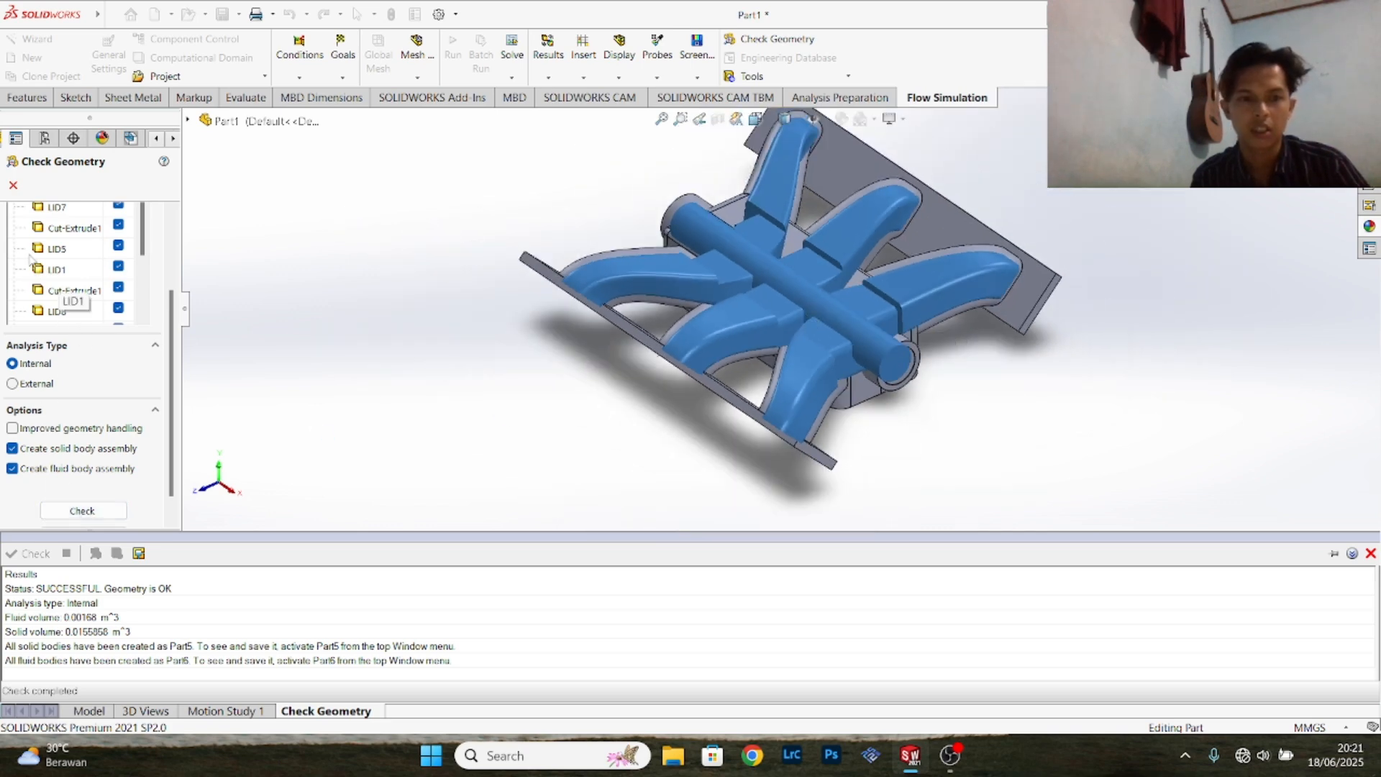
{"action": "left_click", "coordinate": [13, 185]}
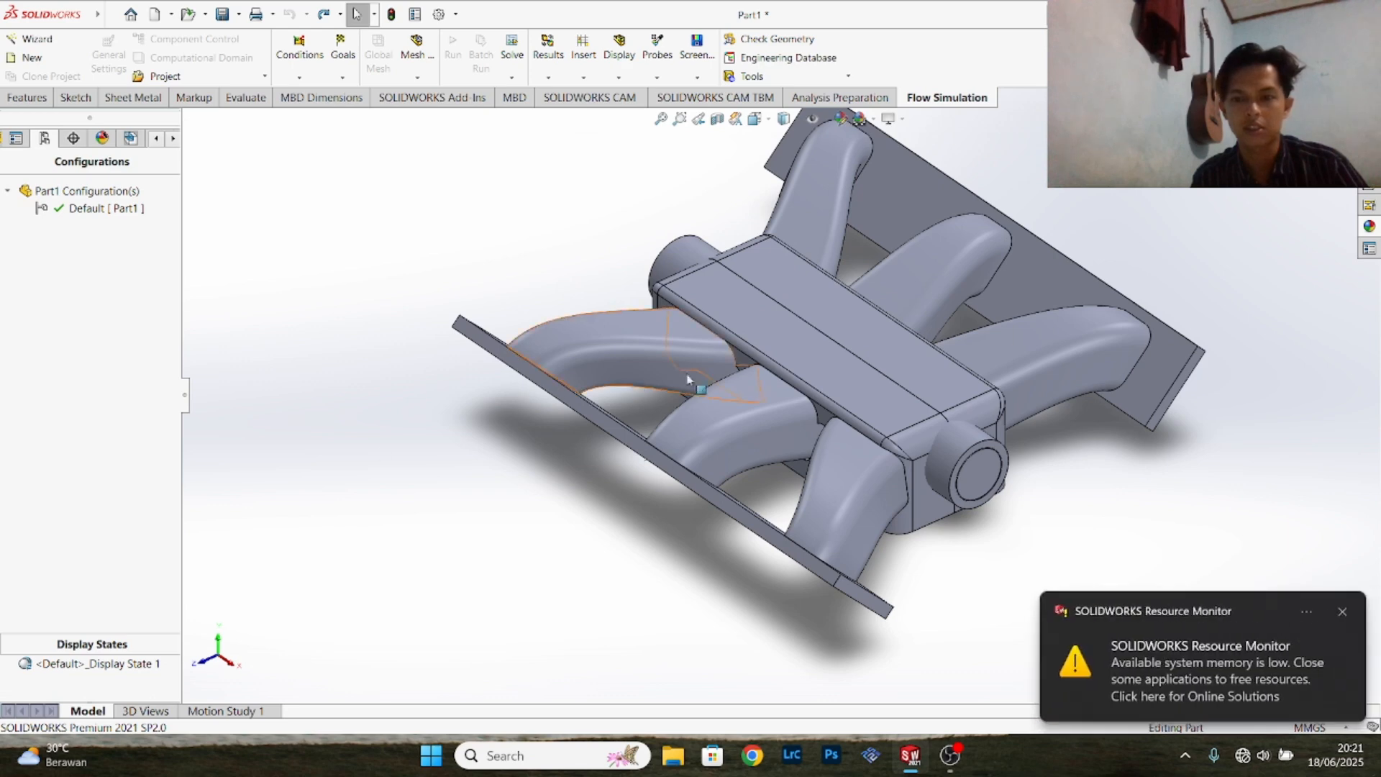
- Start a new Flow Simulation project with the Wizard and name it intake, using the current configuration
{"action": "scroll", "coordinate": [893, 330], "scroll_direction": "up", "scroll_amount": 3}
{"action": "scroll", "coordinate": [893, 310], "scroll_direction": "down", "scroll_amount": 3}
{"action": "scroll", "coordinate": [807, 319], "scroll_direction": "up", "scroll_amount": 1}
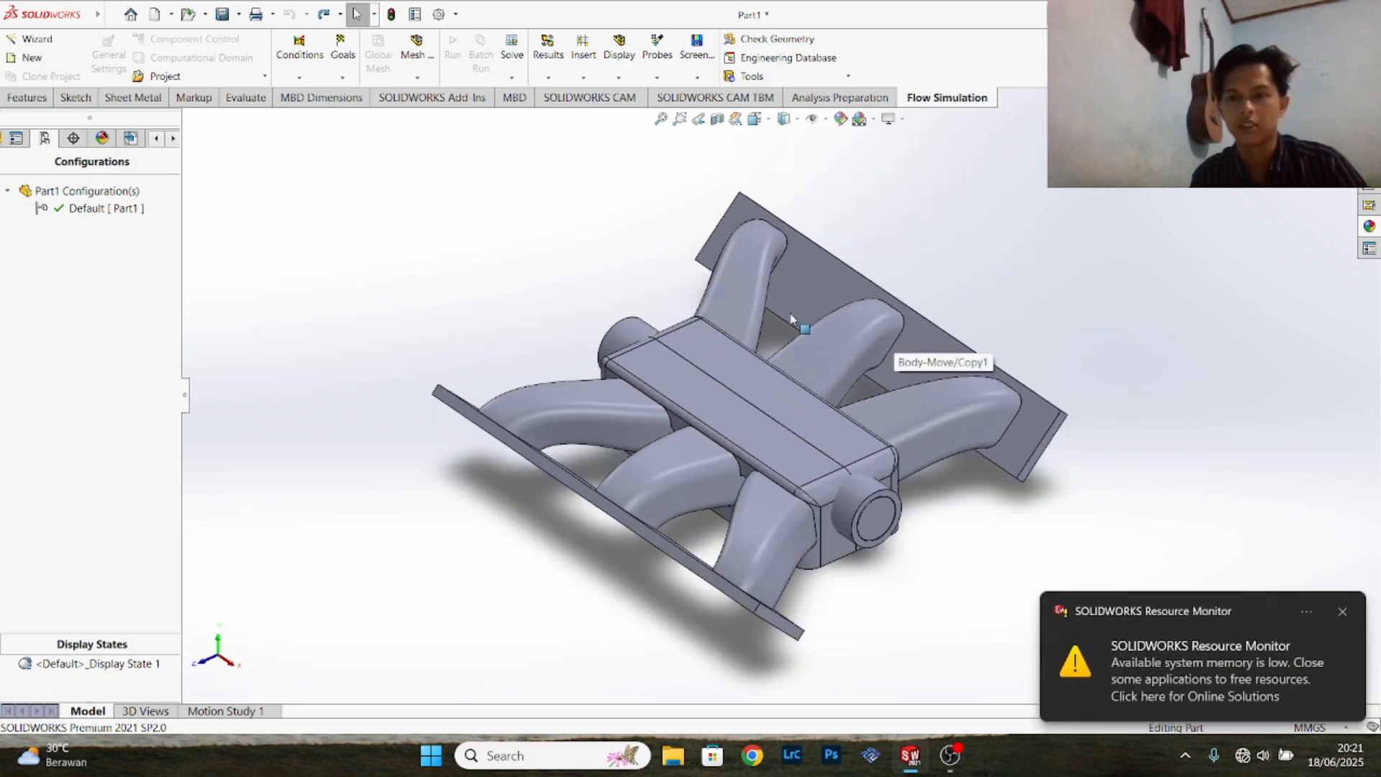
{"action": "left_click", "coordinate": [30, 39]}
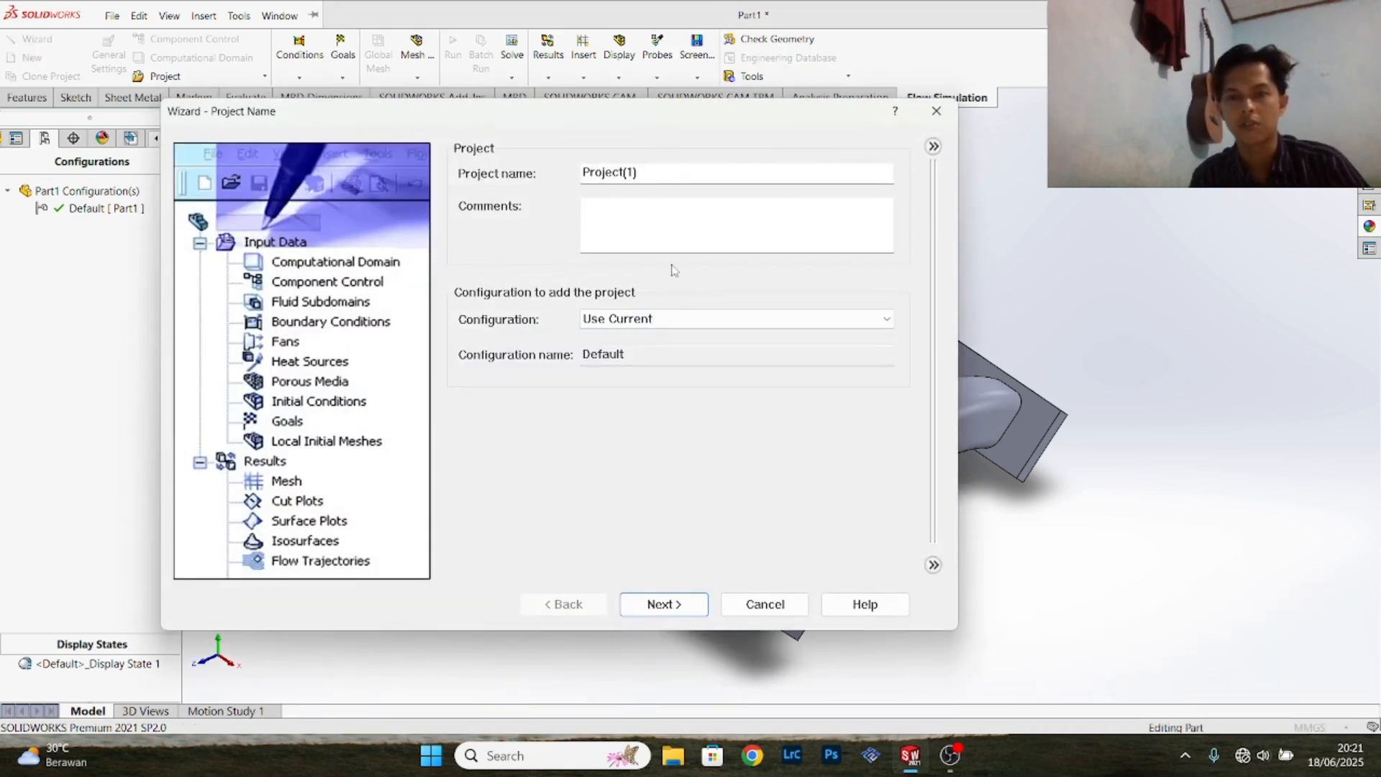
{"action": "mouse_move", "coordinate": [583, 117]}
{"action": "left_mouse_down"}
{"action": "mouse_move", "coordinate": [496, 123]}
{"action": "mouse_move", "coordinate": [576, 127]}
{"action": "left_mouse_up"}
{"action": "left_click", "coordinate": [661, 183]}
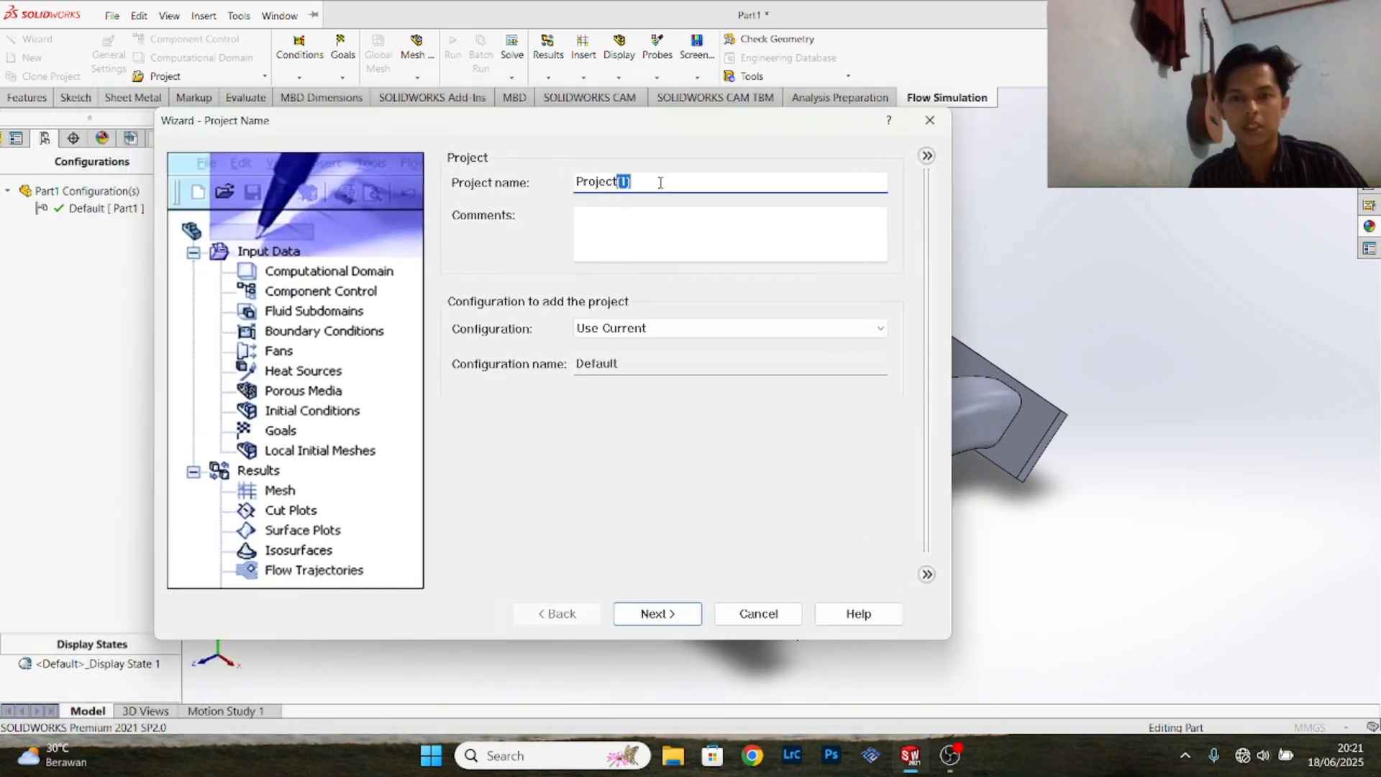
{"action": "left_click_drag", "start_coordinate": [658, 182], "coordinate": [575, 184]}
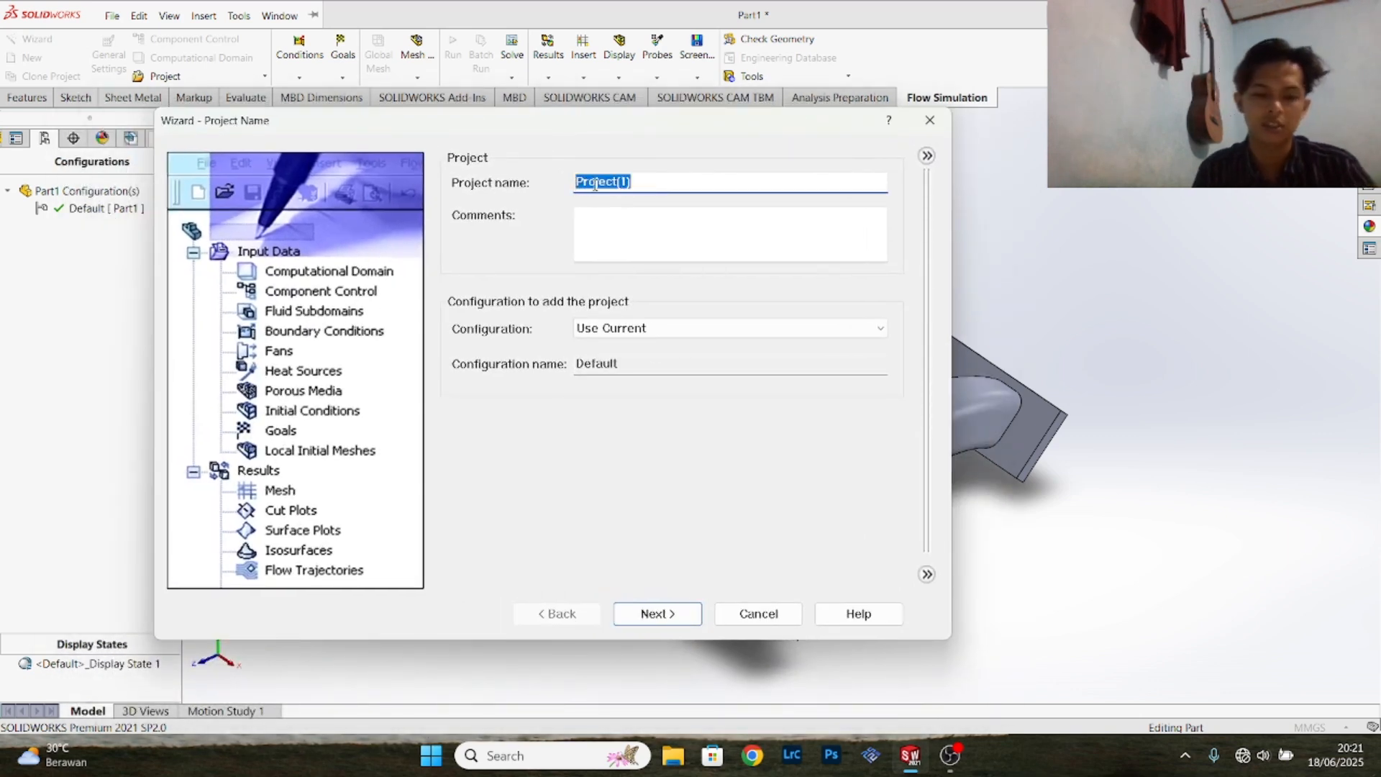
{"action": "type", "text": "i"}
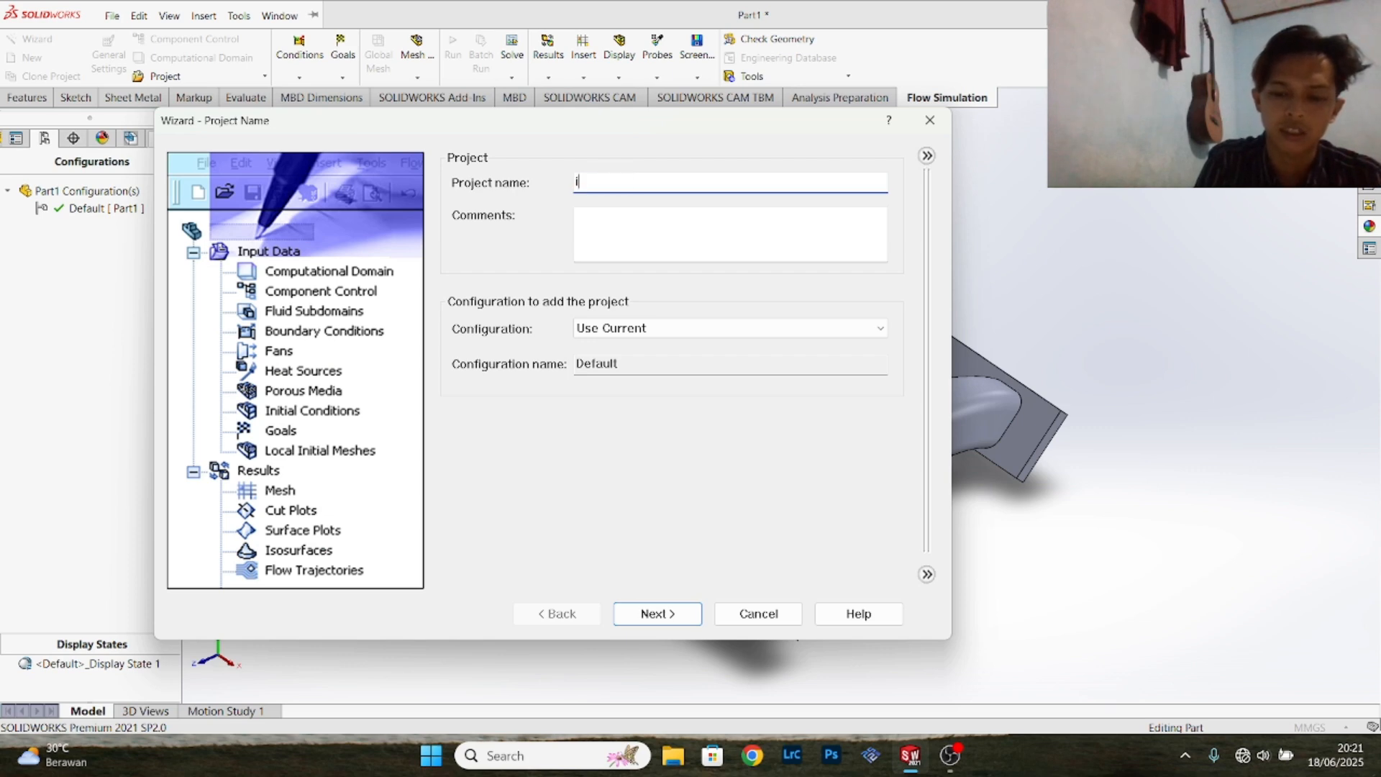
{"action": "type", "text": "ntake"}
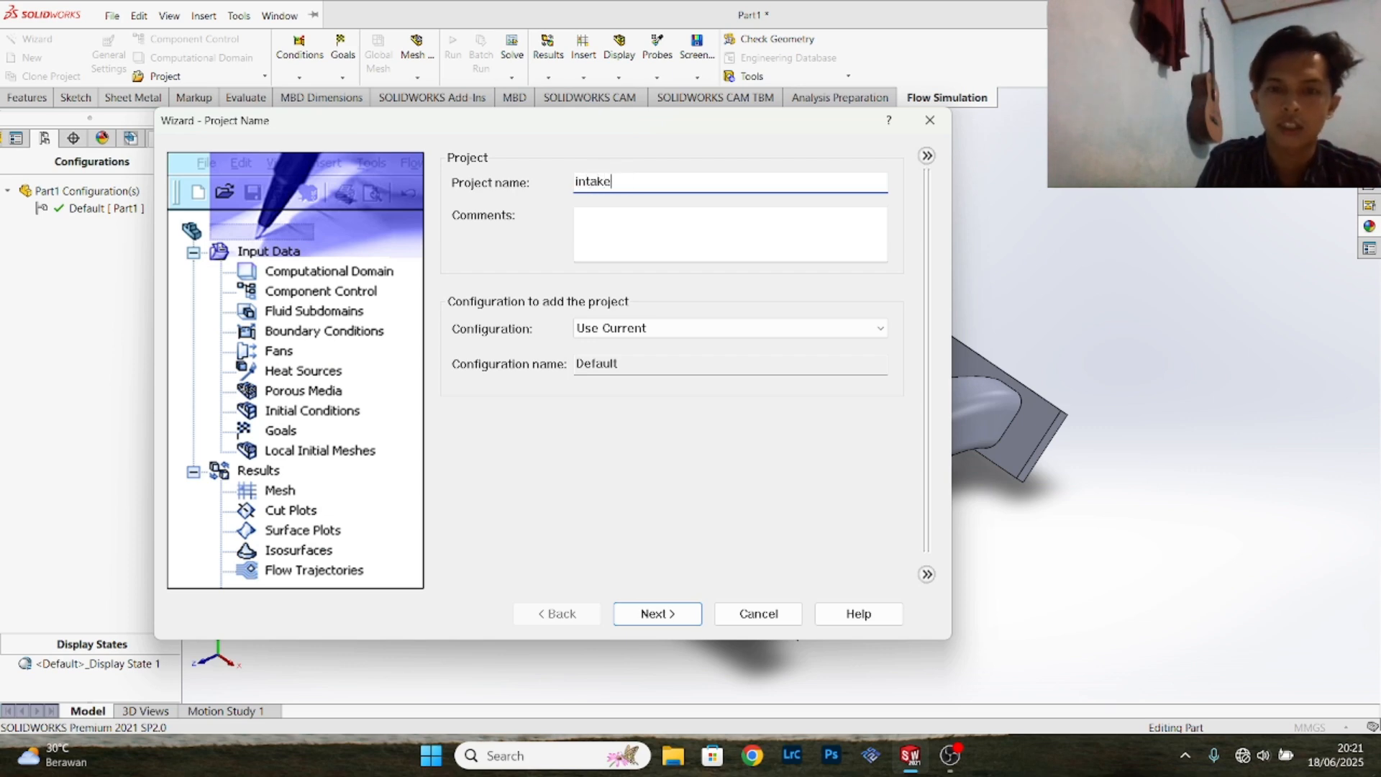
{"action": "left_click", "coordinate": [657, 613]}
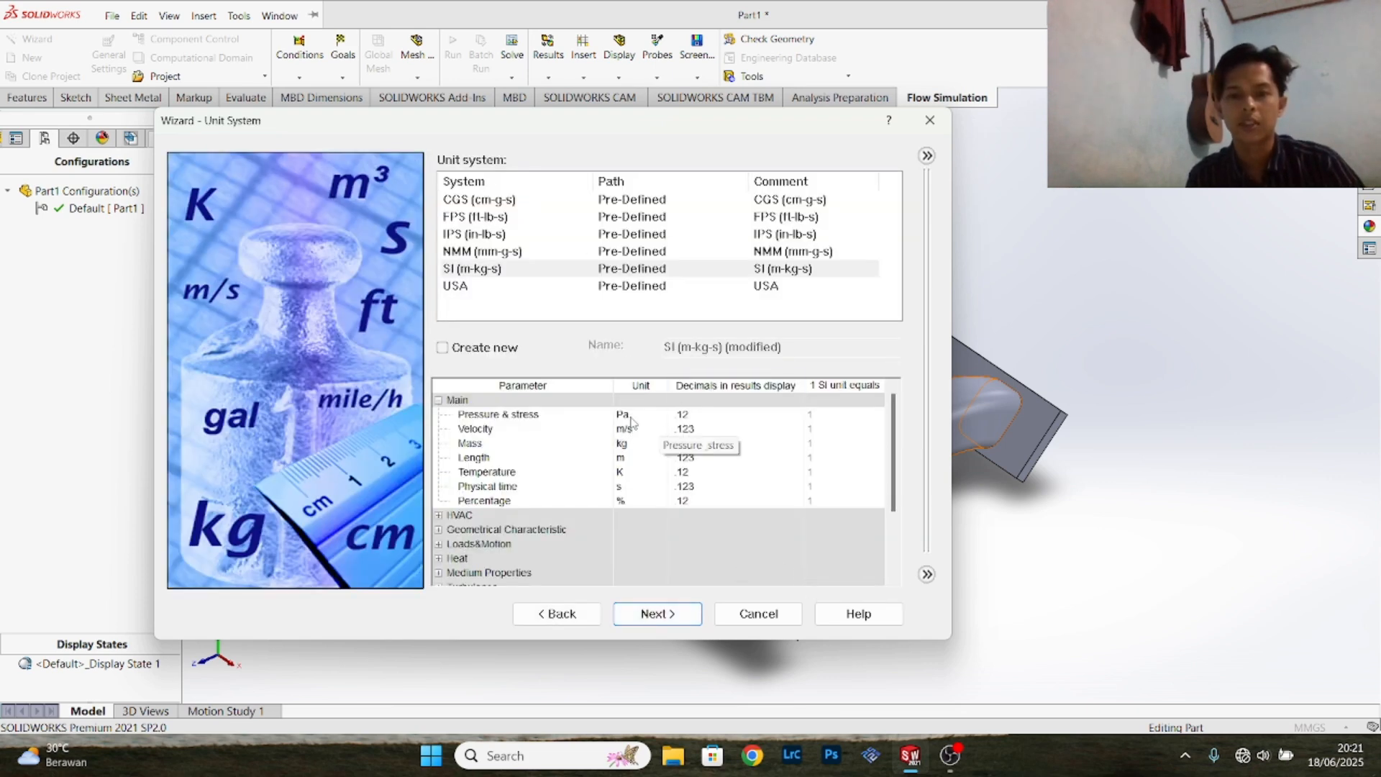
- Based on the SI unit system, set the pressure unit to bar and the temperature unit to °C
{"action": "left_click", "coordinate": [633, 418]}
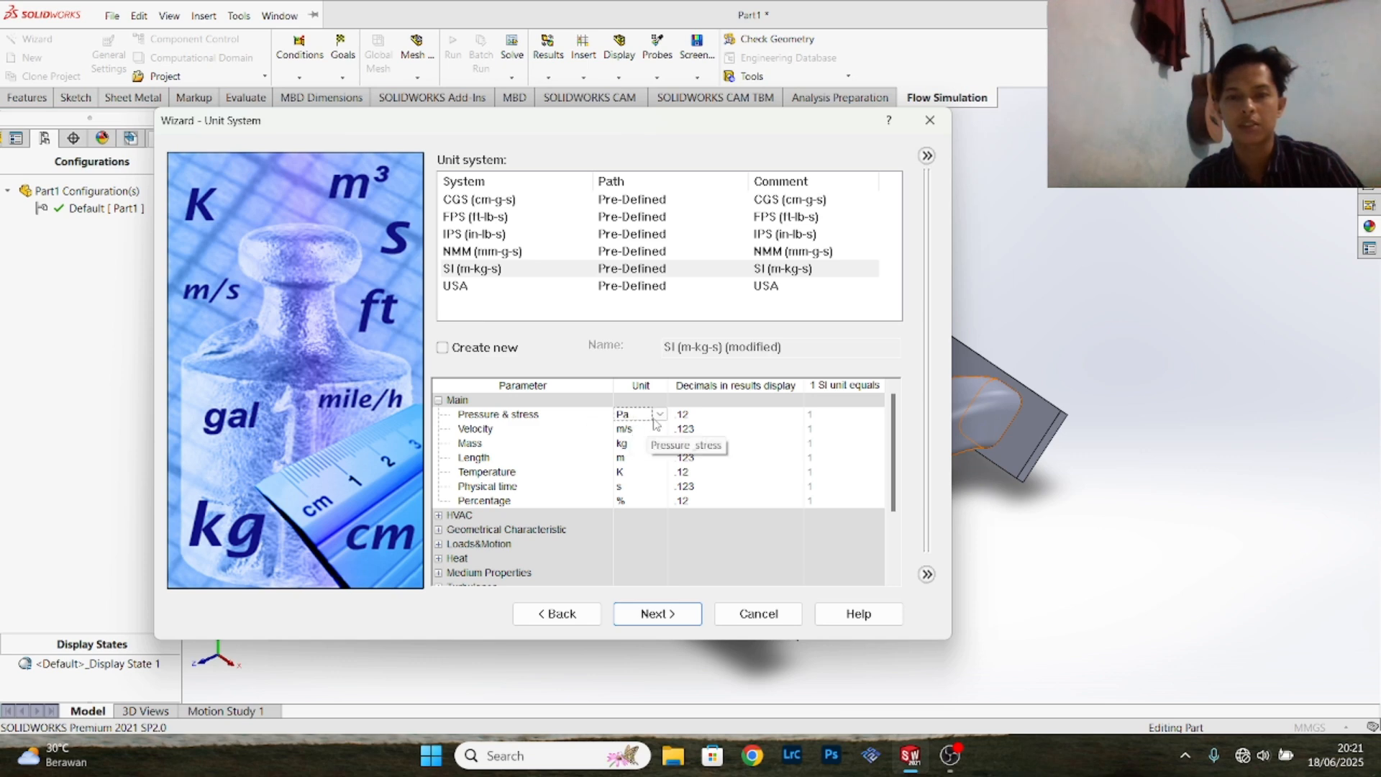
{"action": "left_click", "coordinate": [660, 415]}
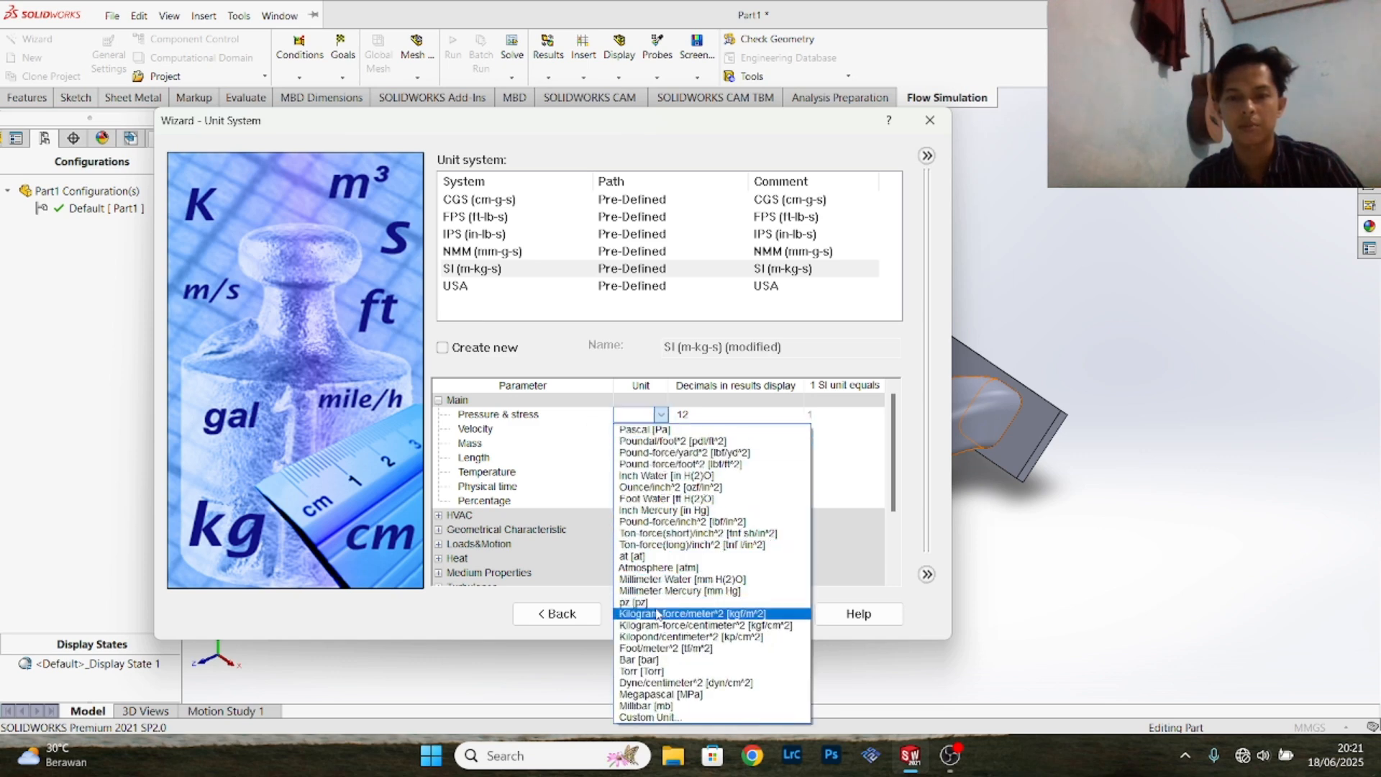
{"action": "left_click", "coordinate": [641, 660]}
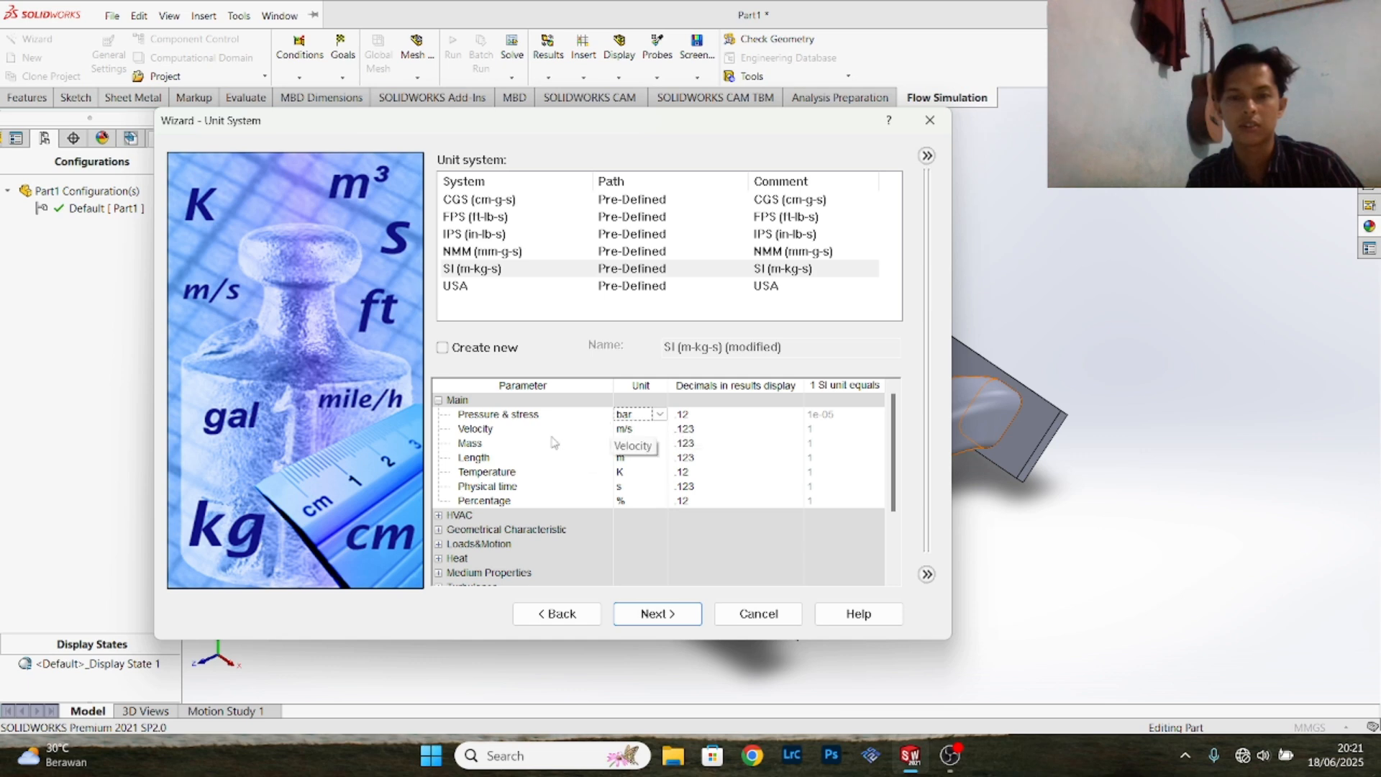
{"action": "left_click", "coordinate": [636, 432]}
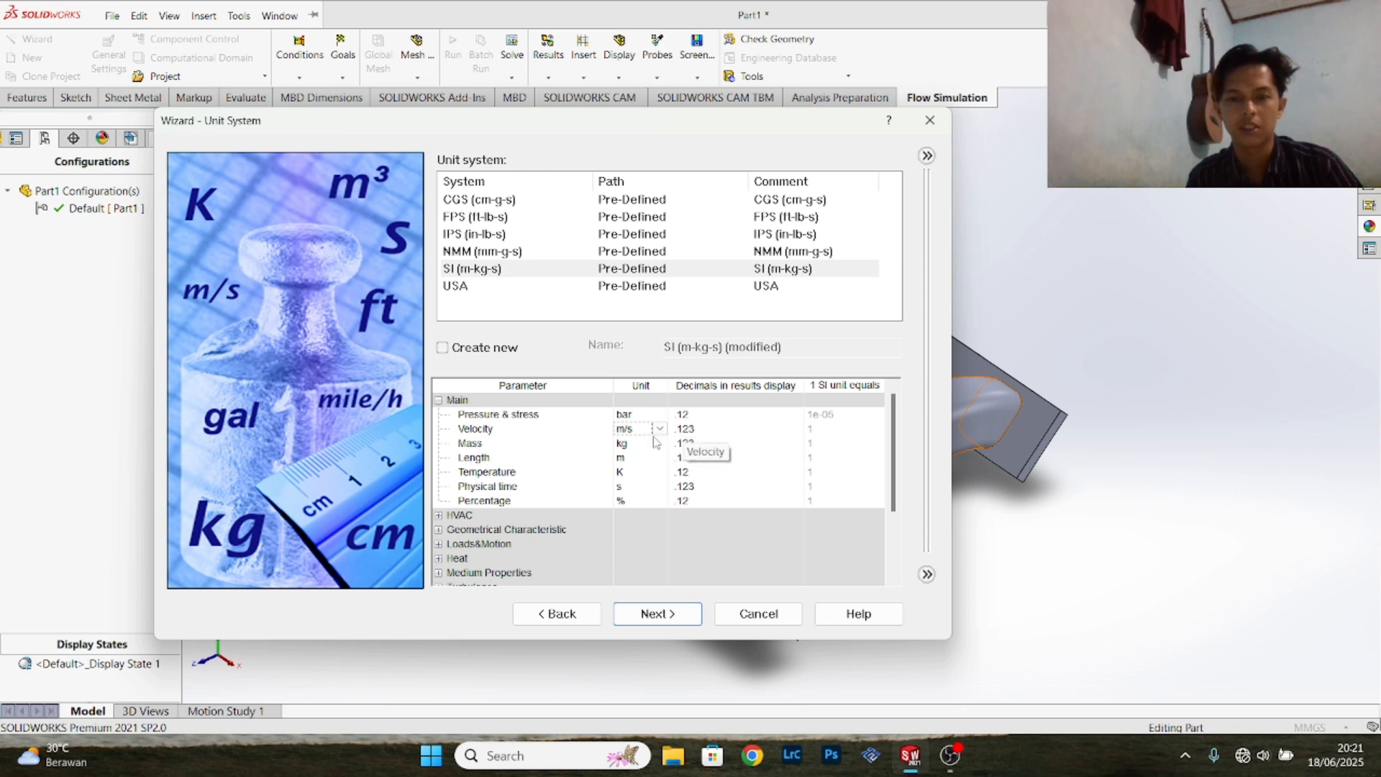
{"action": "left_click", "coordinate": [645, 446]}
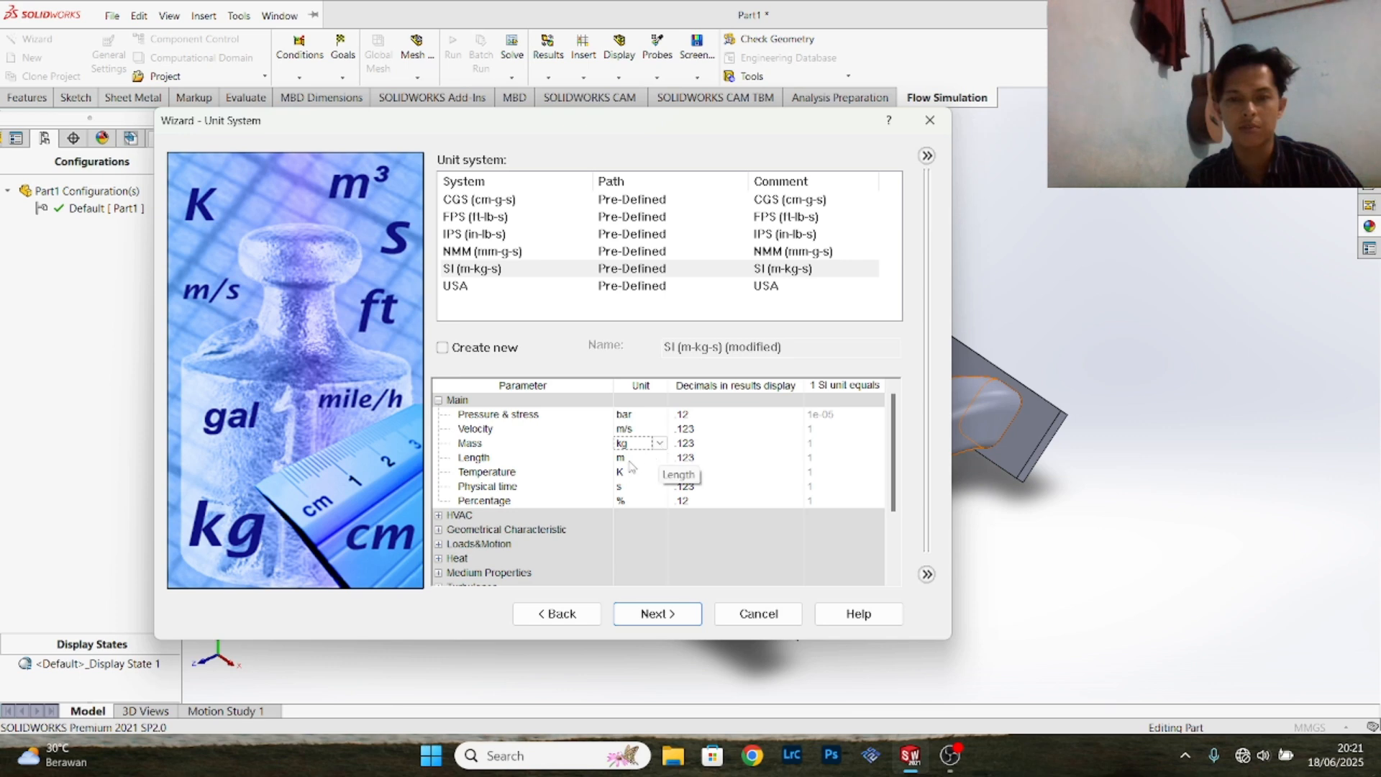
{"action": "left_click", "coordinate": [629, 460]}
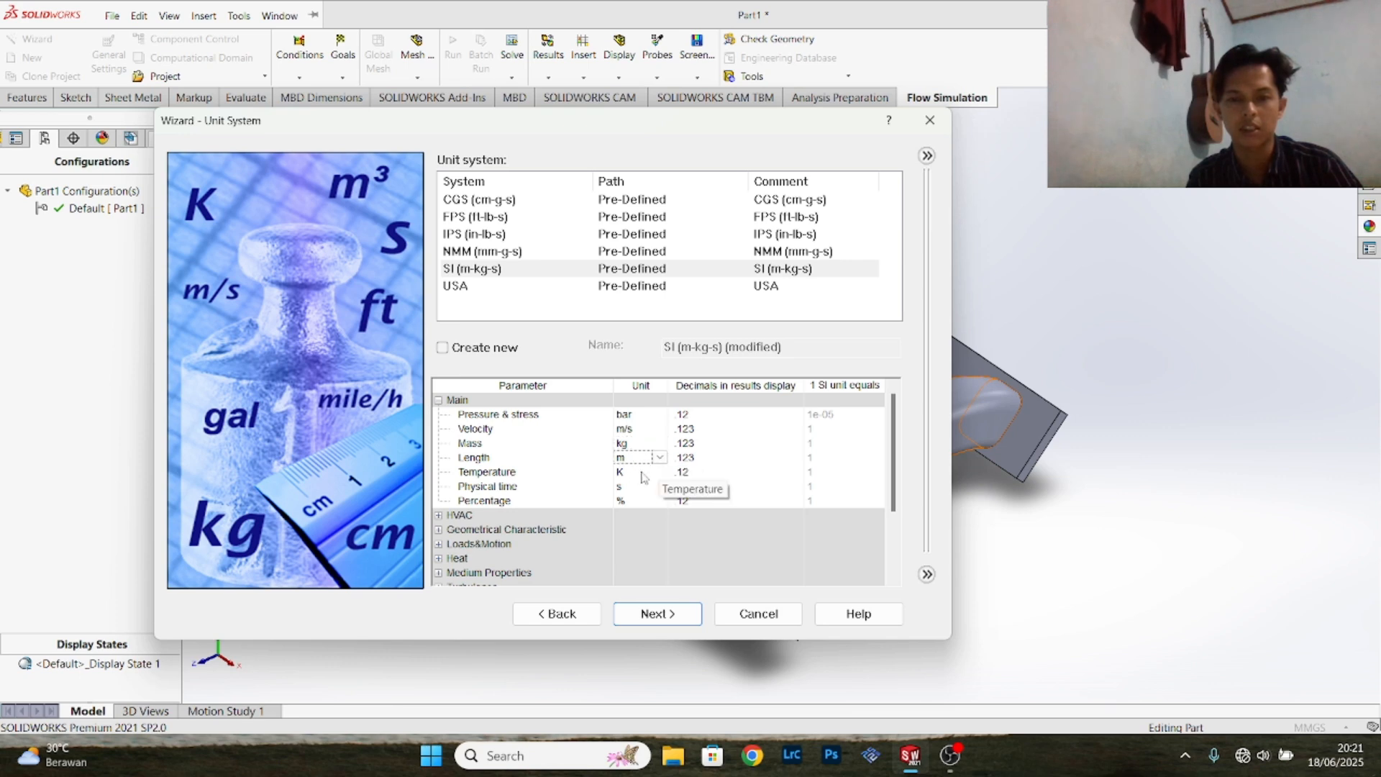
{"action": "left_click", "coordinate": [644, 475]}
{"action": "left_click", "coordinate": [660, 473]}
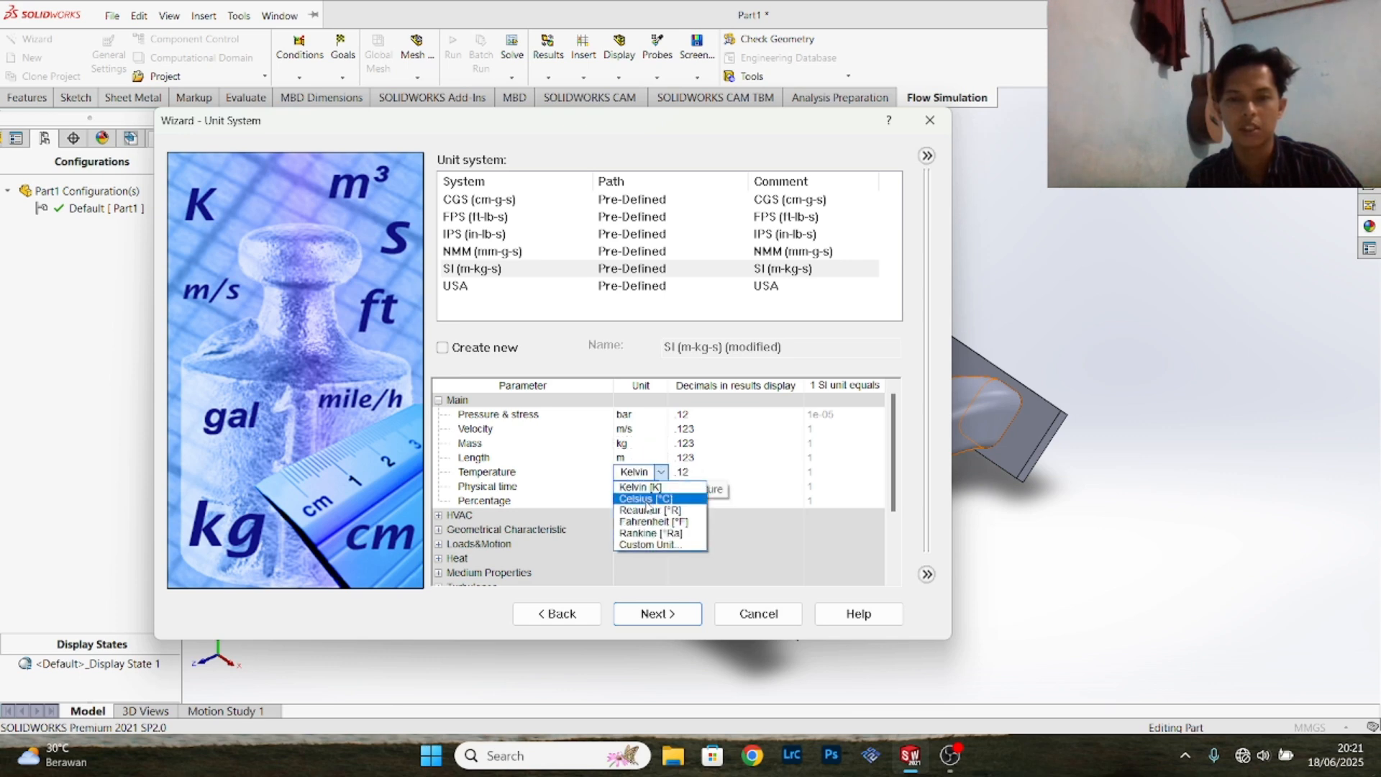
{"action": "left_click", "coordinate": [646, 499]}
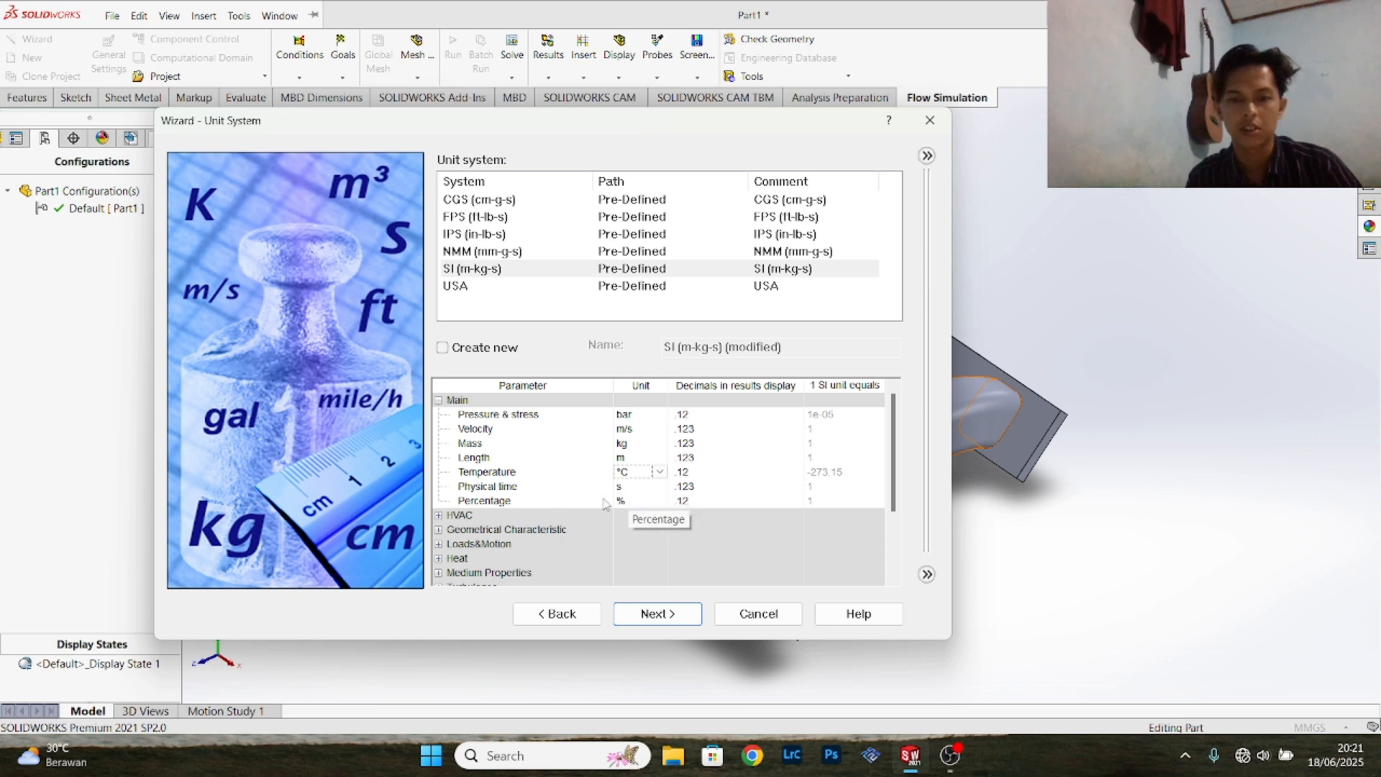
{"action": "left_click", "coordinate": [657, 613]}
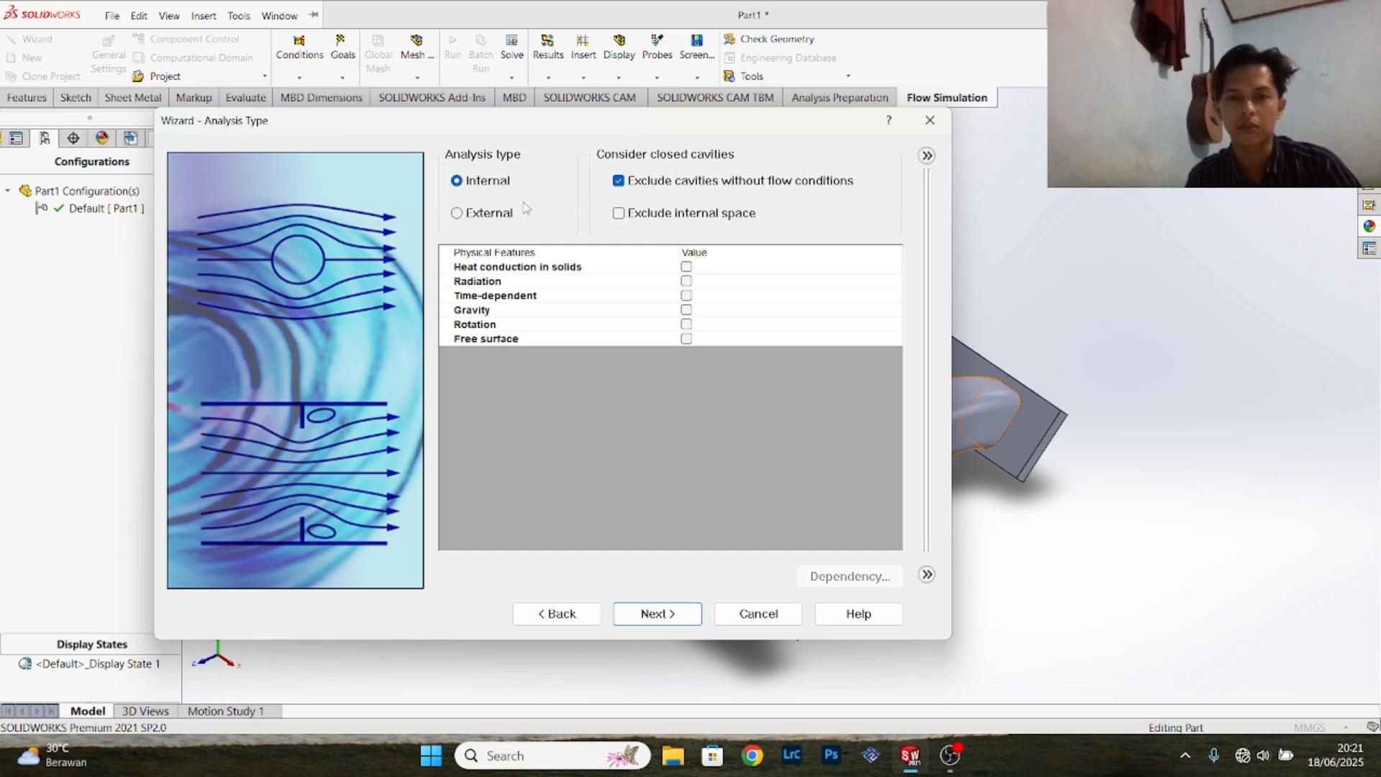
- Keep the Internal analysis type without extra physical features and add Air from the predefined gases as the project fluid
{"action": "left_click_drag", "start_coordinate": [577, 132], "coordinate": [507, 156]}
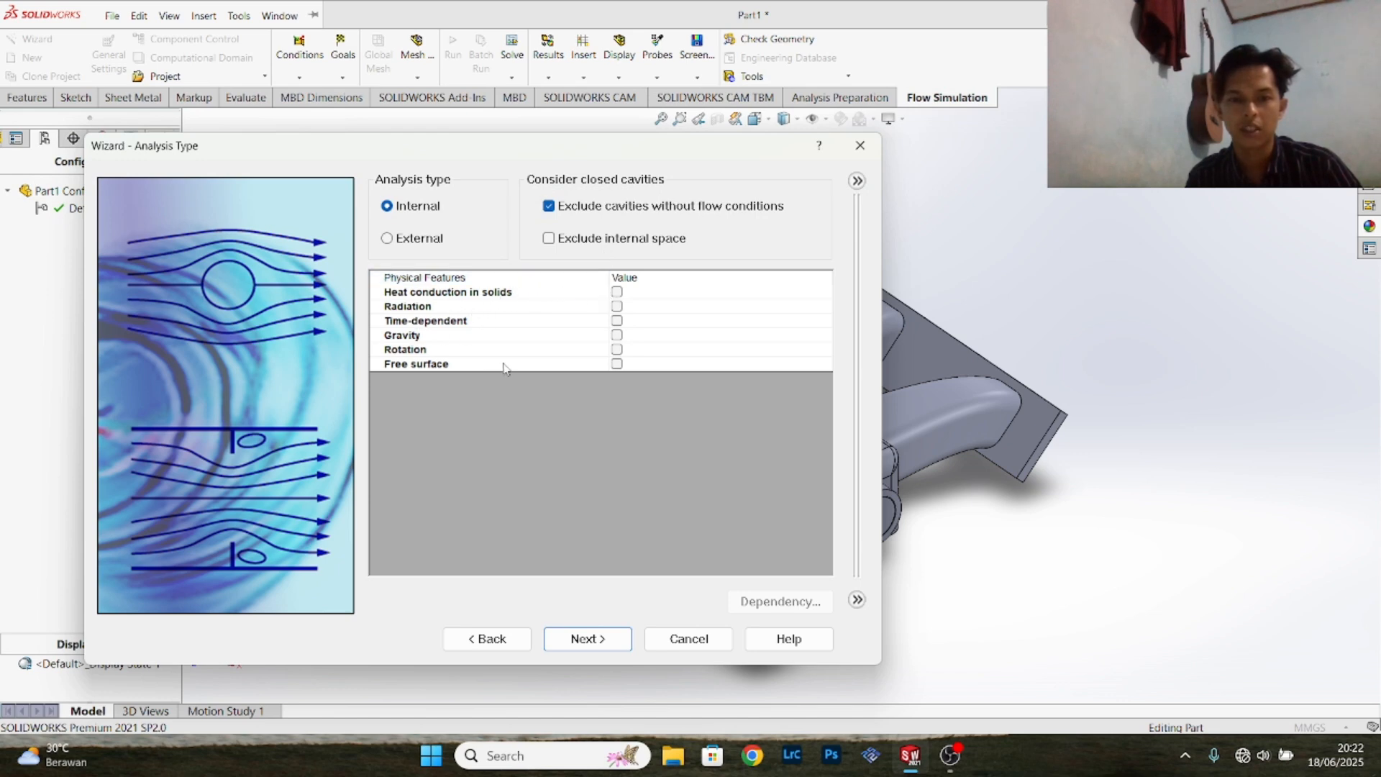
{"action": "left_click", "coordinate": [588, 639]}
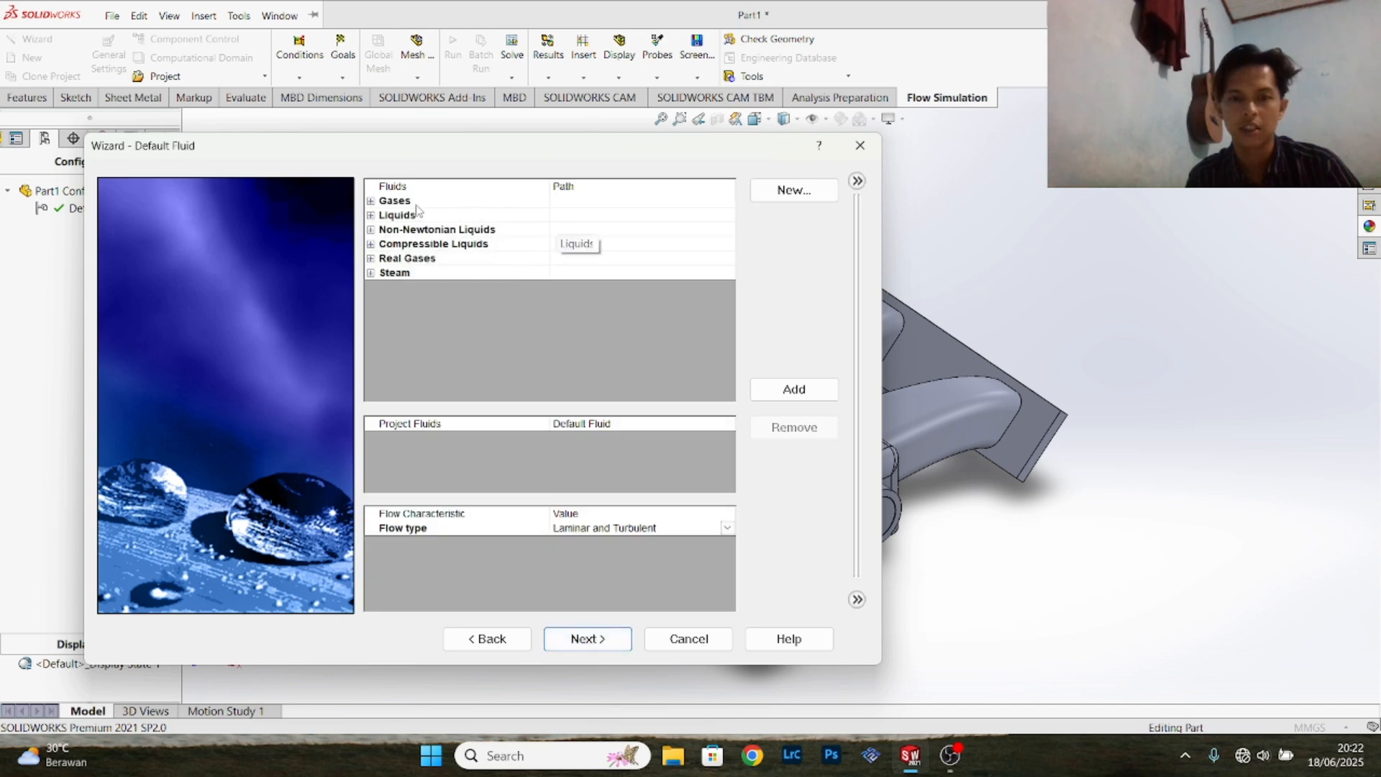
{"action": "left_click", "coordinate": [371, 202]}
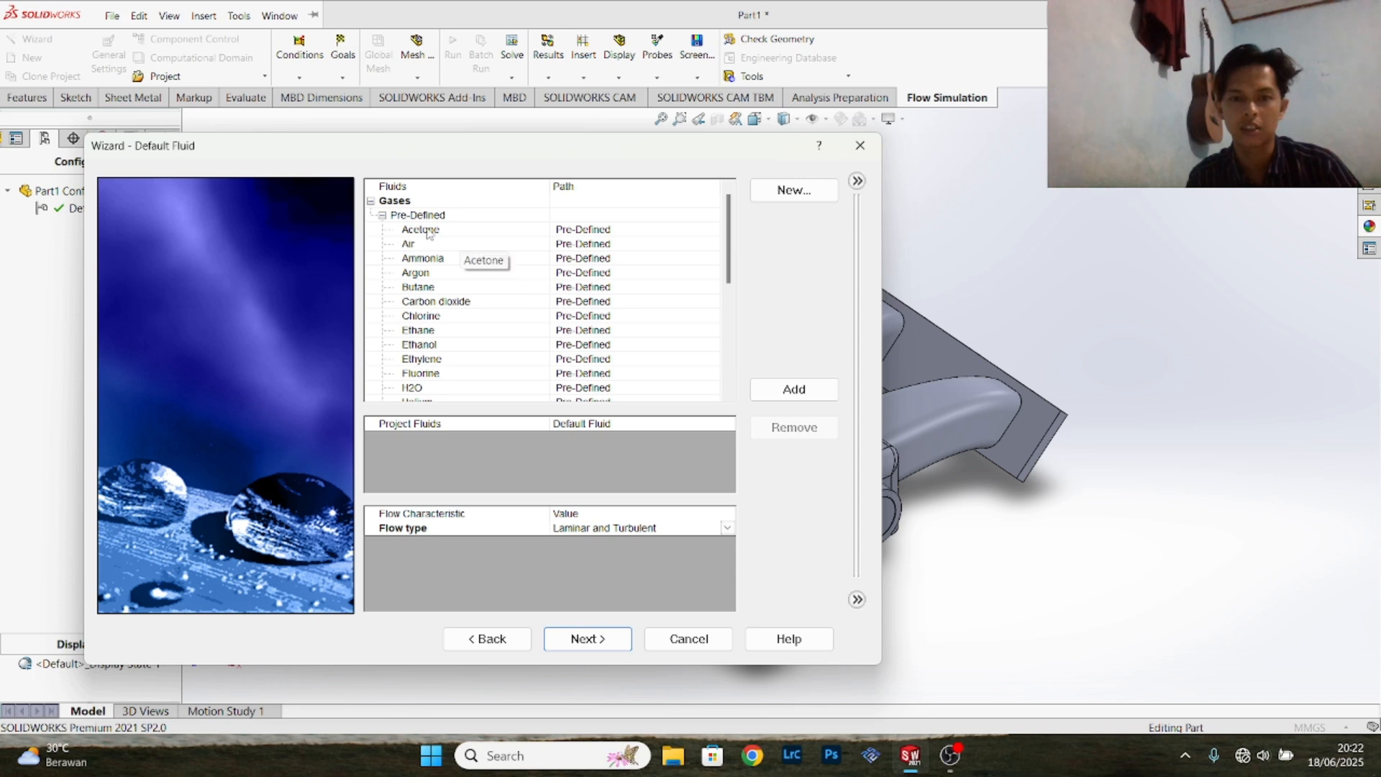
{"action": "scroll", "coordinate": [475, 273], "scroll_direction": "down", "scroll_amount": 5}
{"action": "scroll", "coordinate": [466, 273], "scroll_direction": "up", "scroll_amount": 5}
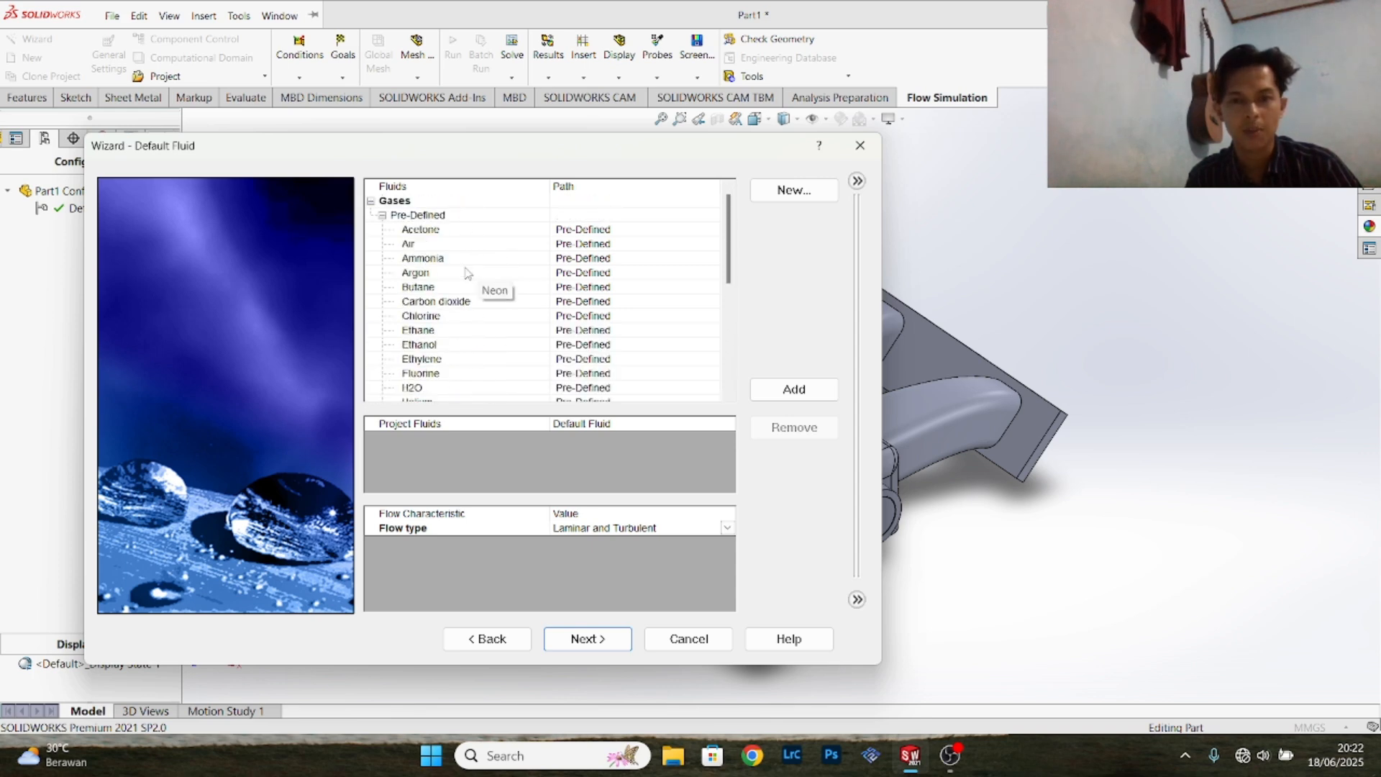
{"action": "double_click", "coordinate": [425, 244]}
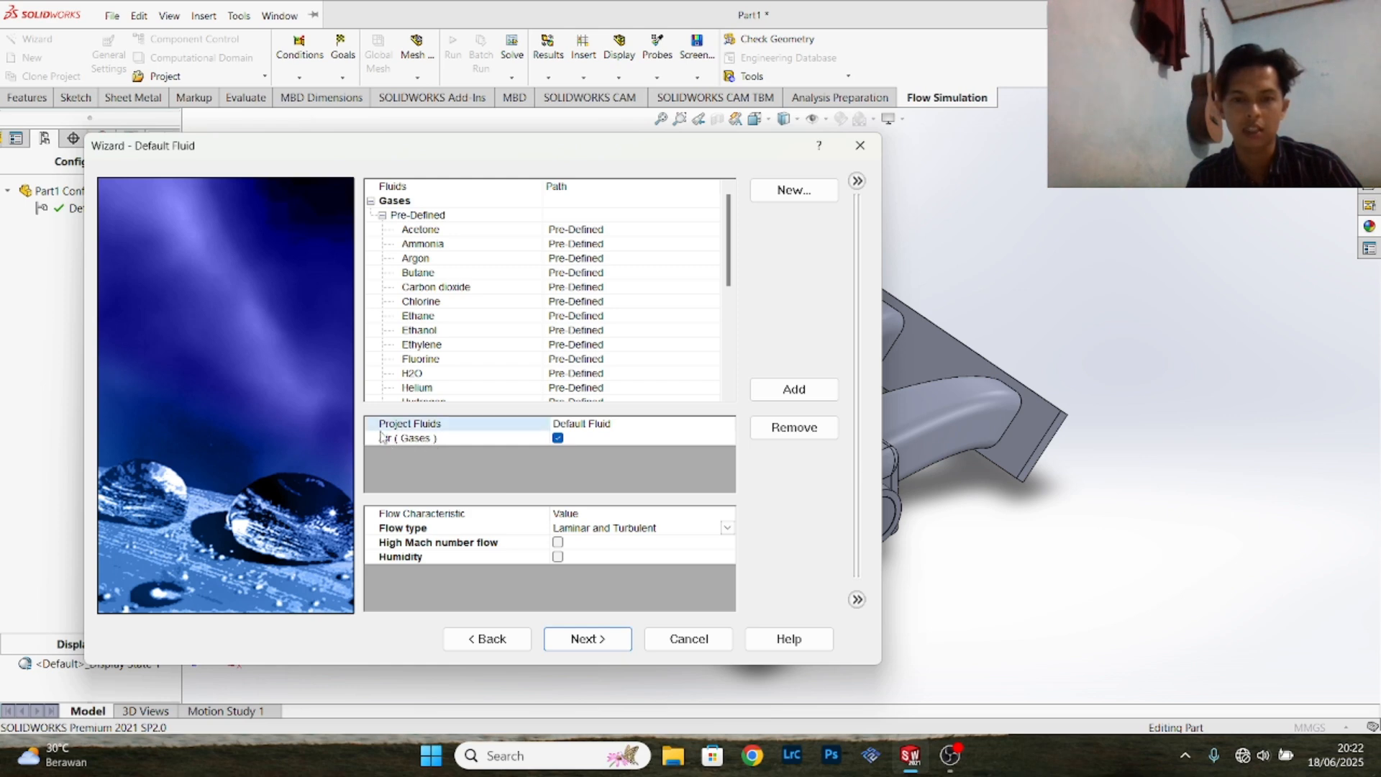
- Look through the predefined gases and the other fluid categories available for the project
{"action": "scroll", "coordinate": [515, 319], "scroll_direction": "down", "scroll_amount": 1}
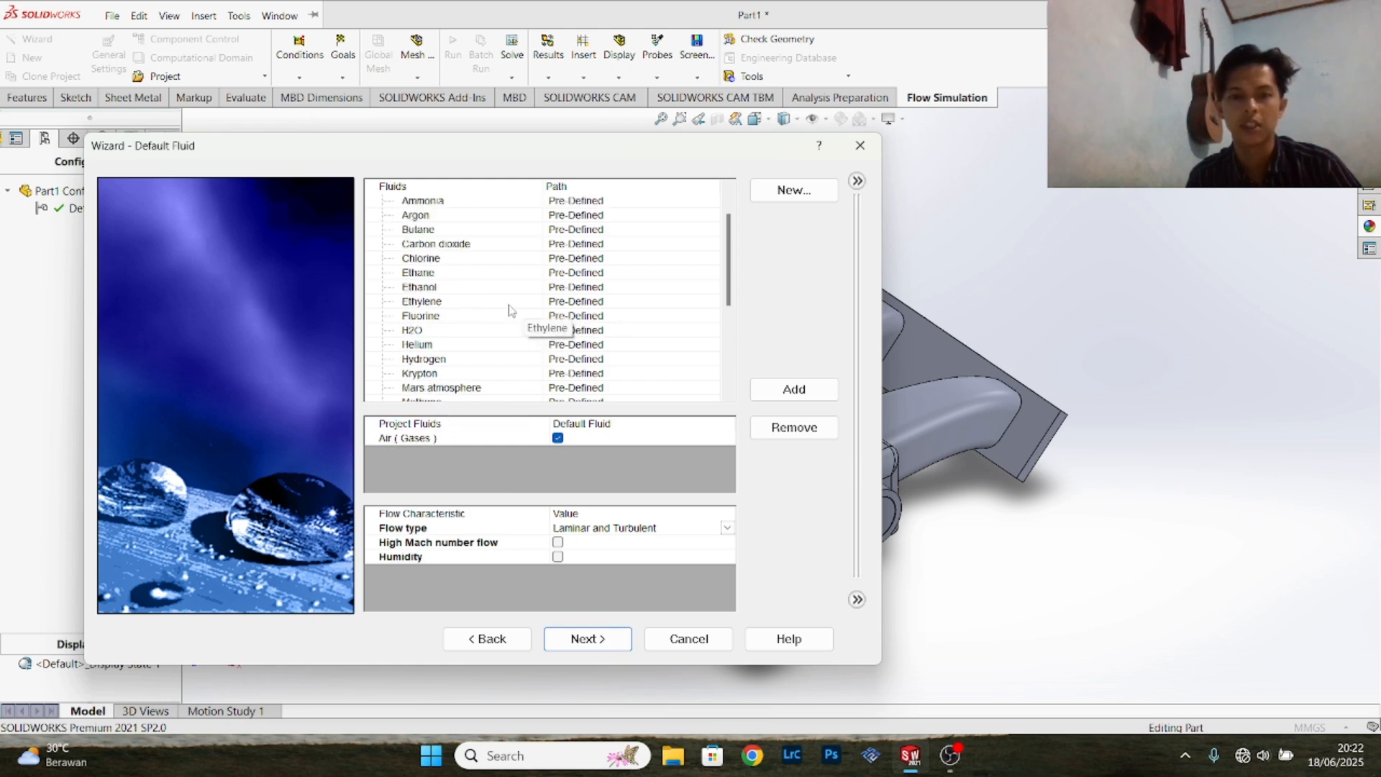
{"action": "scroll", "coordinate": [522, 324], "scroll_direction": "up", "scroll_amount": 1}
{"action": "scroll", "coordinate": [463, 391], "scroll_direction": "down", "scroll_amount": 5}
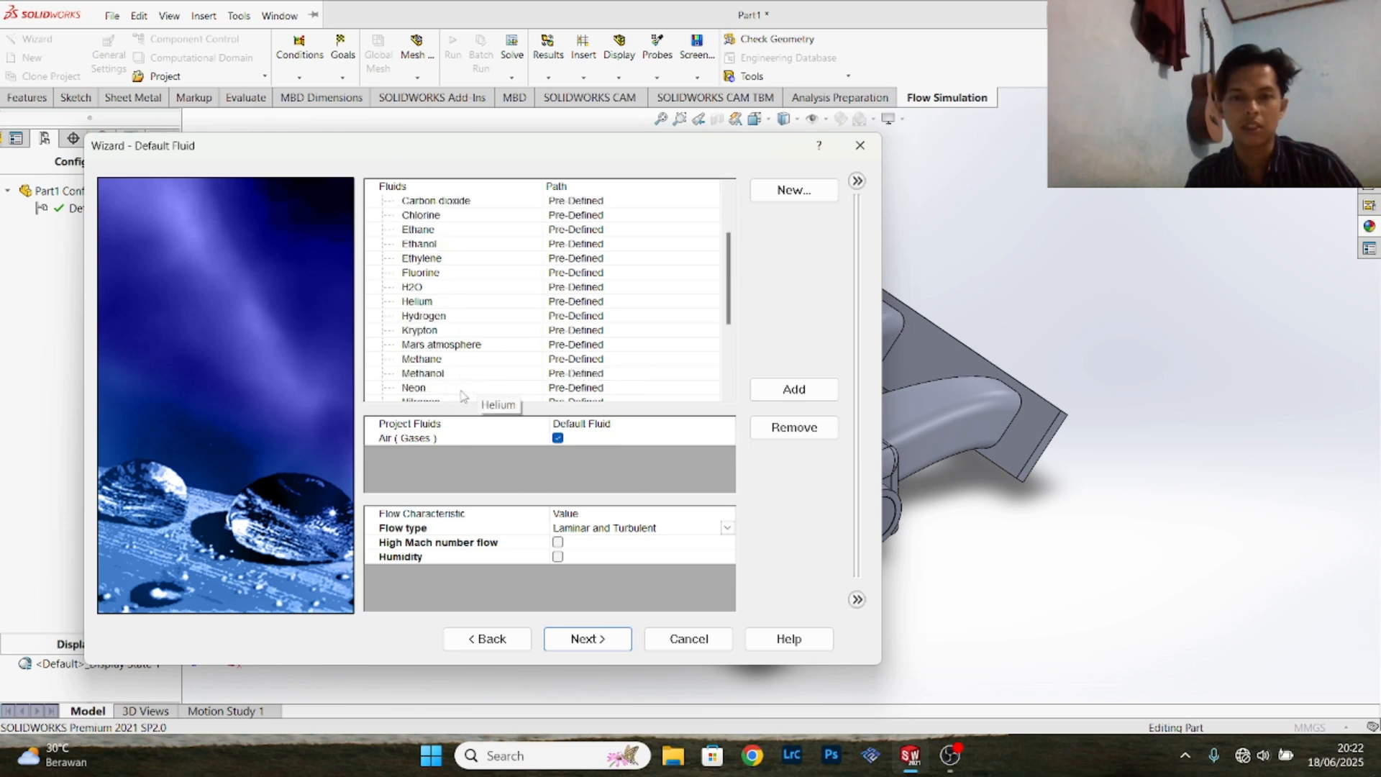
{"action": "scroll", "coordinate": [451, 349], "scroll_direction": "up", "scroll_amount": 2}
{"action": "scroll", "coordinate": [451, 349], "scroll_direction": "down", "scroll_amount": 2}
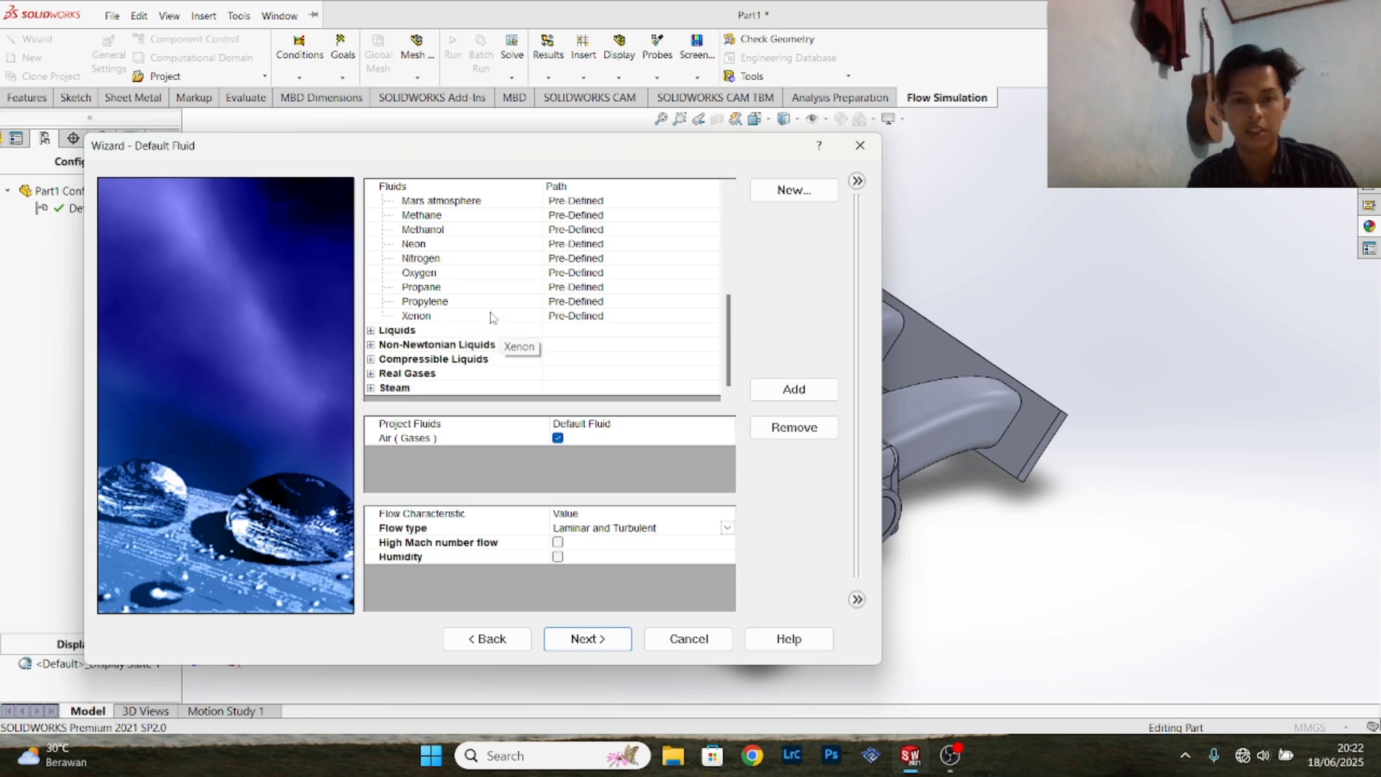
{"action": "scroll", "coordinate": [471, 249], "scroll_direction": "up", "scroll_amount": 5}
{"action": "scroll", "coordinate": [471, 250], "scroll_direction": "up", "scroll_amount": 1}
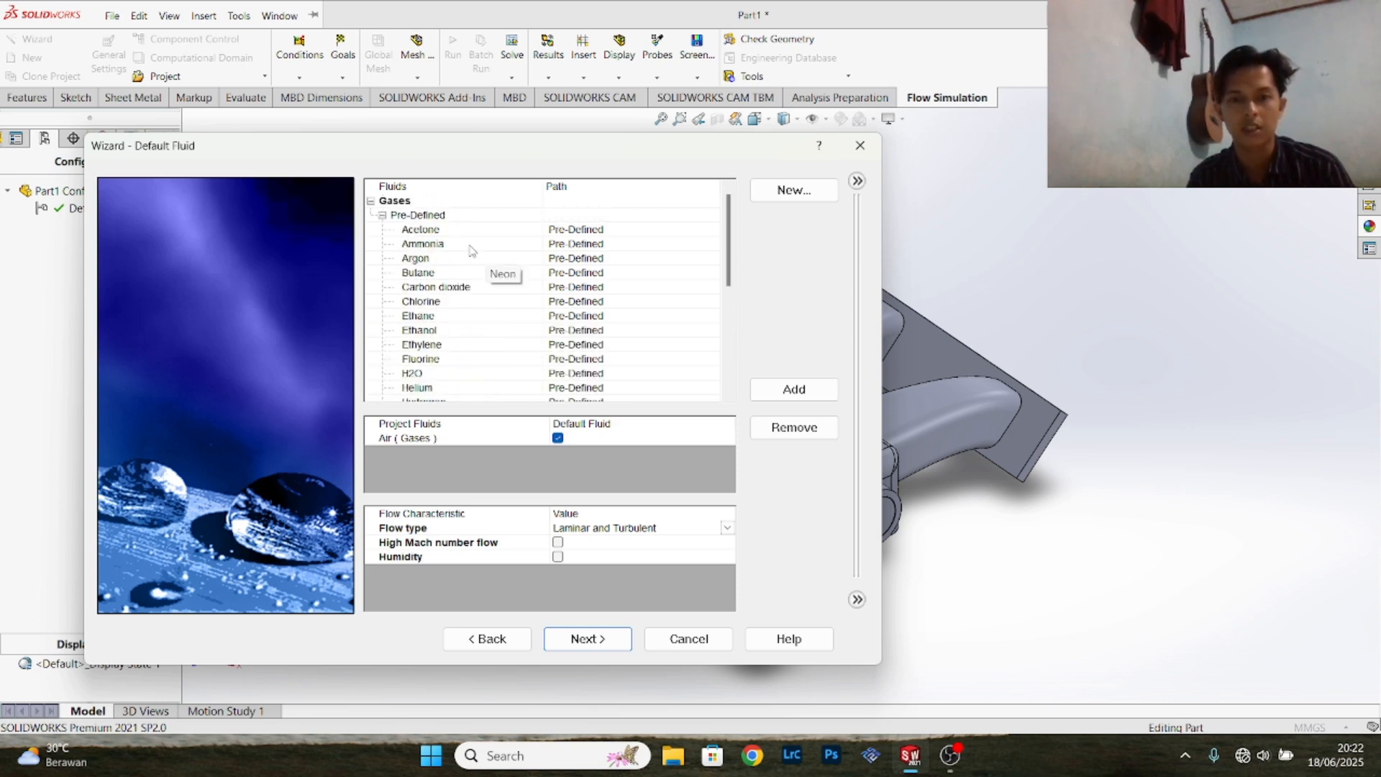
{"action": "scroll", "coordinate": [471, 249], "scroll_direction": "down", "scroll_amount": 5}
{"action": "scroll", "coordinate": [471, 250], "scroll_direction": "up", "scroll_amount": 3}
{"action": "scroll", "coordinate": [471, 250], "scroll_direction": "up", "scroll_amount": 3}
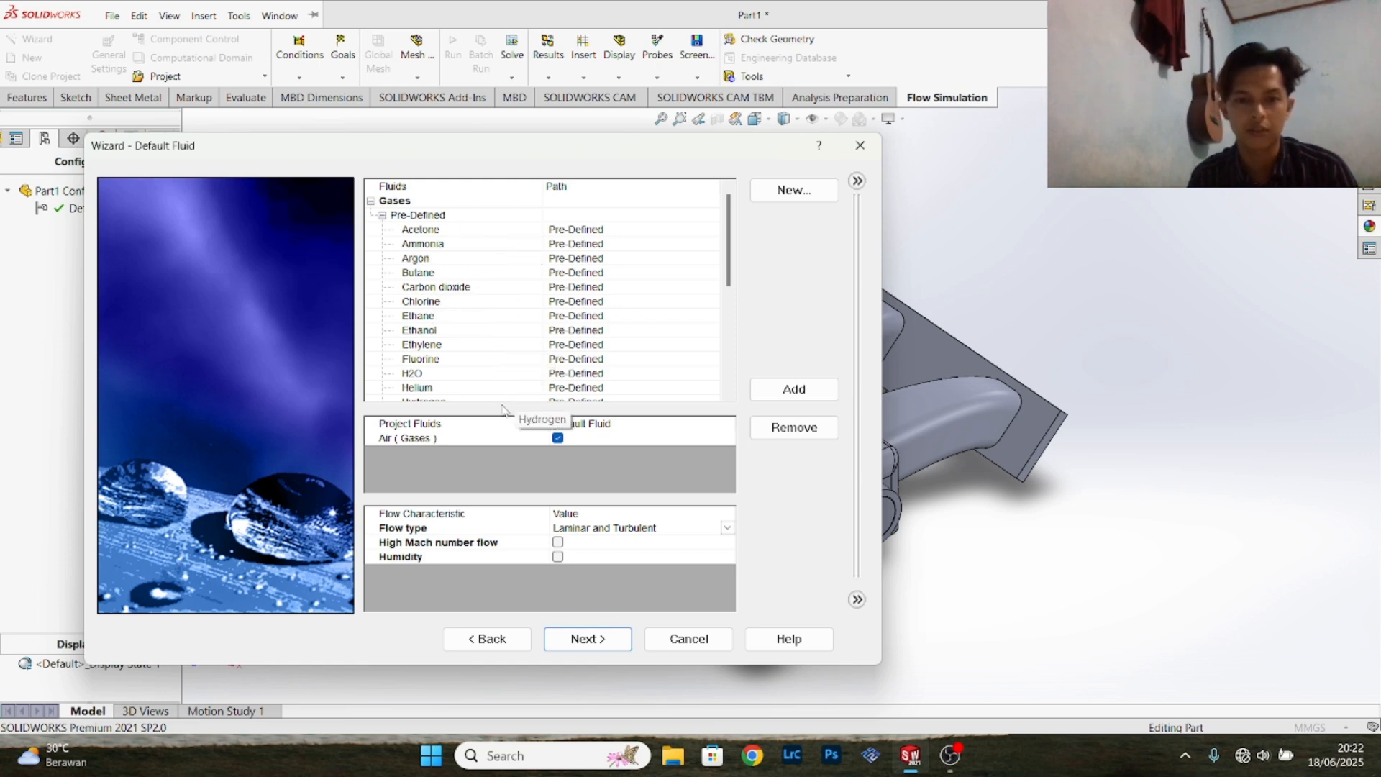
{"action": "scroll", "coordinate": [468, 388], "scroll_direction": "down", "scroll_amount": 5}
{"action": "scroll", "coordinate": [464, 381], "scroll_direction": "up", "scroll_amount": 1}
{"action": "scroll", "coordinate": [464, 382], "scroll_direction": "up", "scroll_amount": 1}
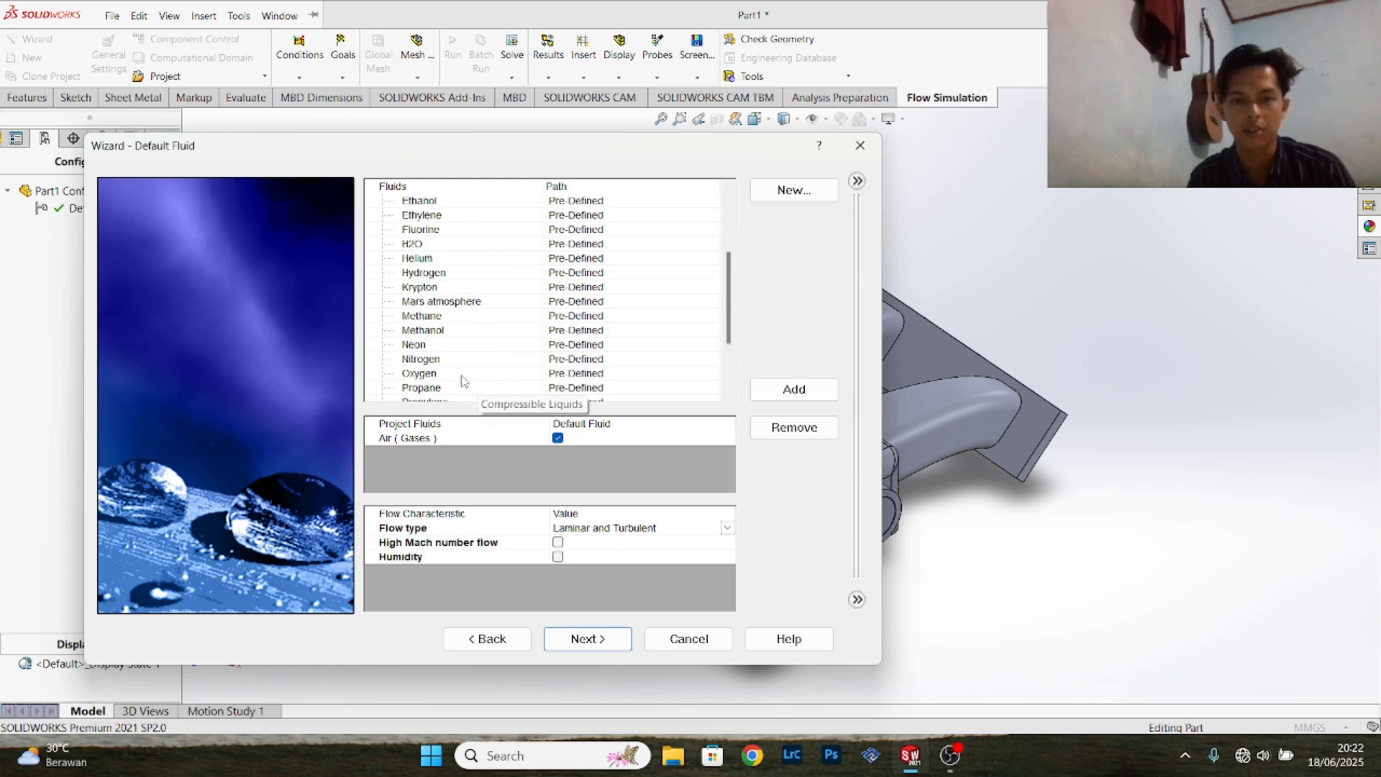
{"action": "scroll", "coordinate": [464, 381], "scroll_direction": "down", "scroll_amount": 2}
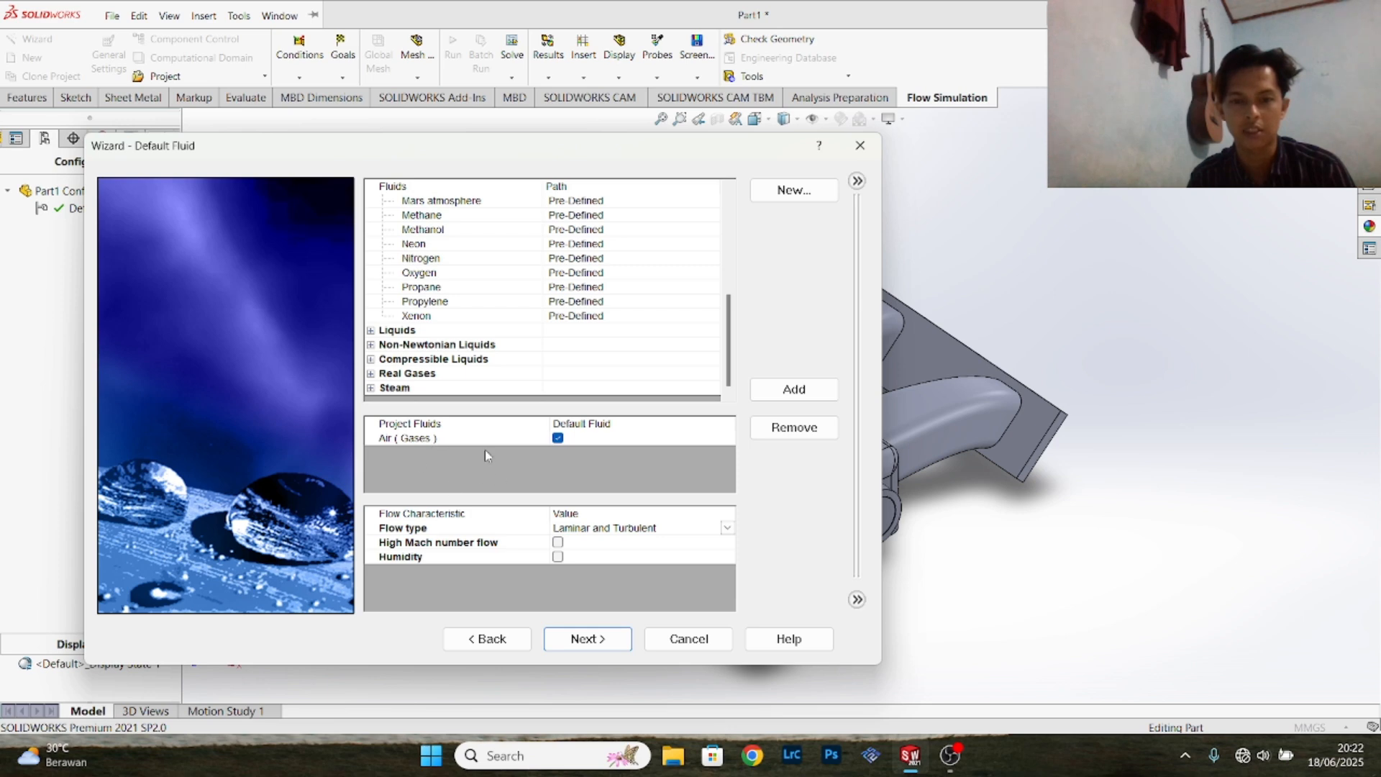
- Keep the flow type as Laminar and Turbulent and finish the project with the default wall and initial conditions
{"action": "left_click", "coordinate": [729, 530]}
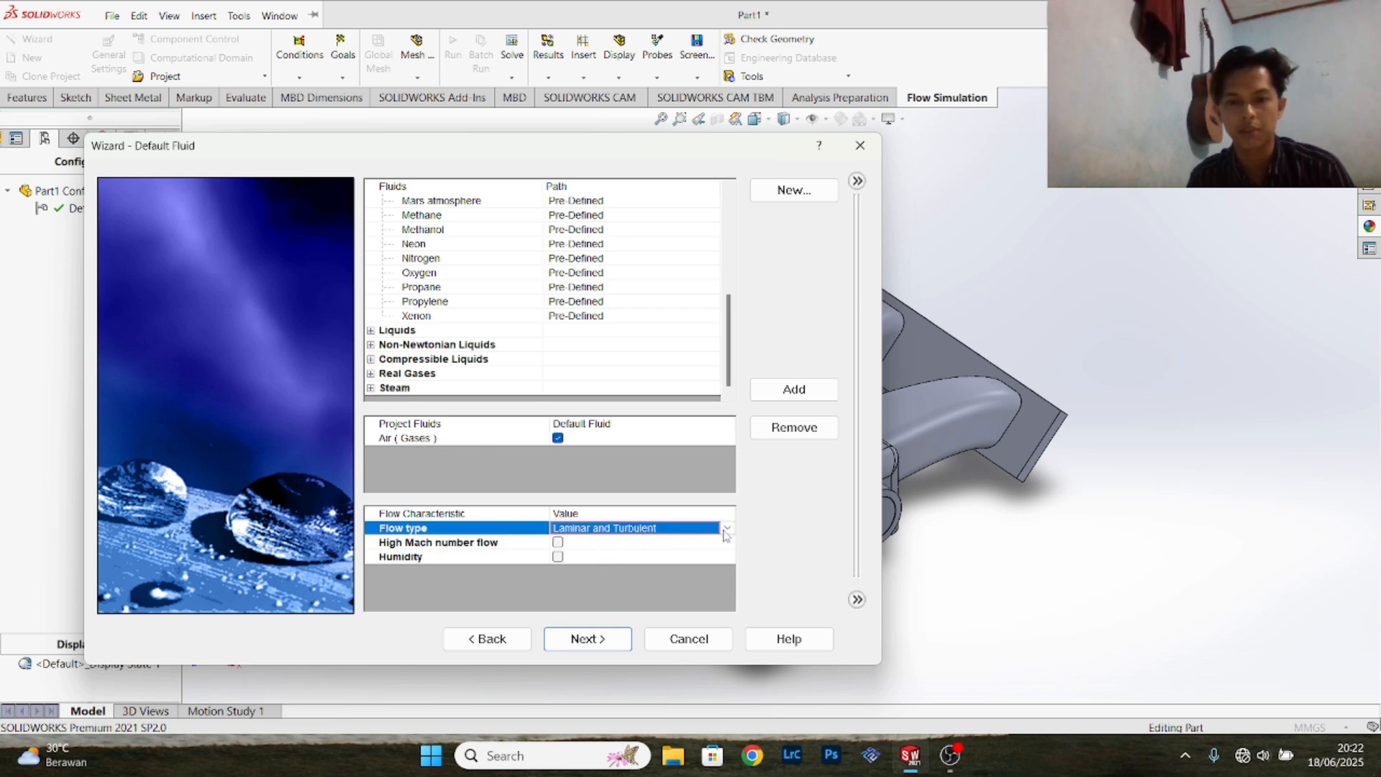
{"action": "left_click", "coordinate": [727, 530]}
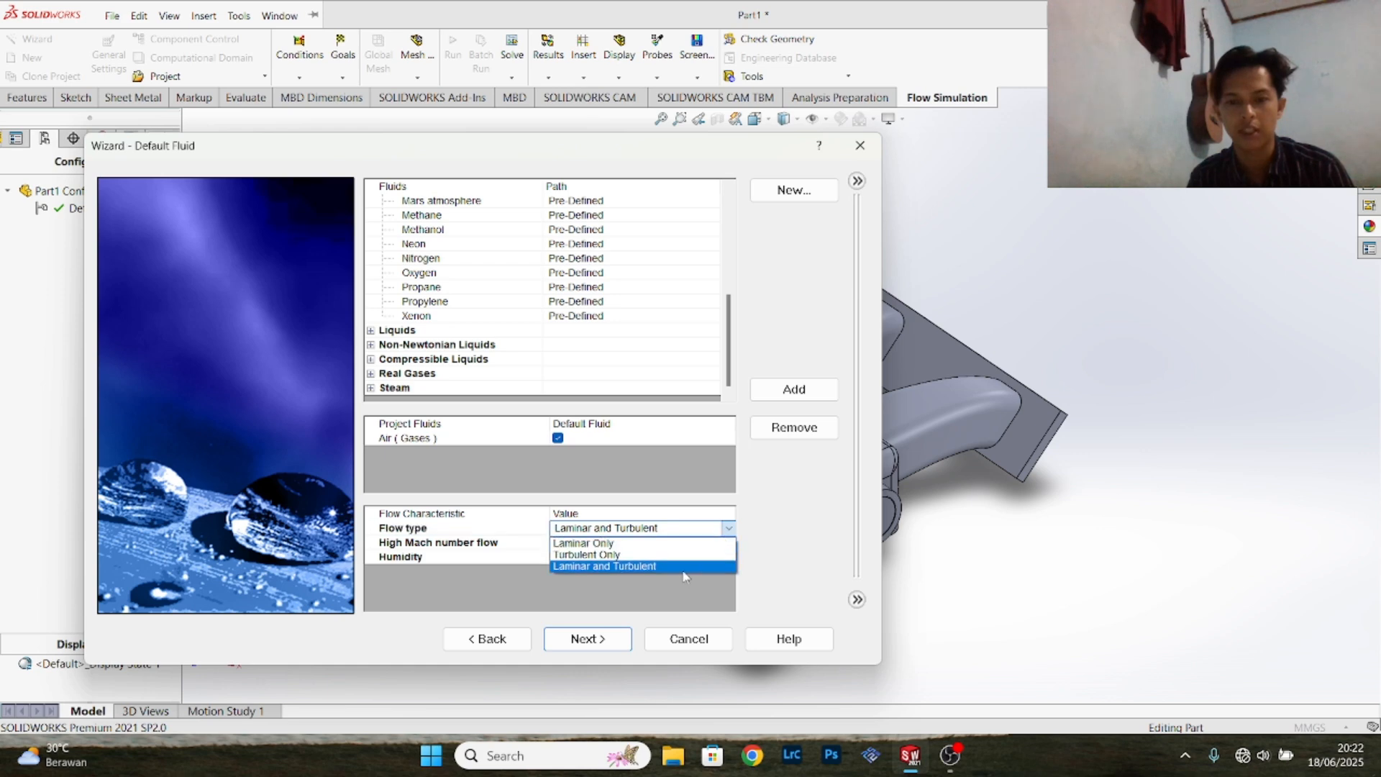
{"action": "left_click", "coordinate": [683, 567]}
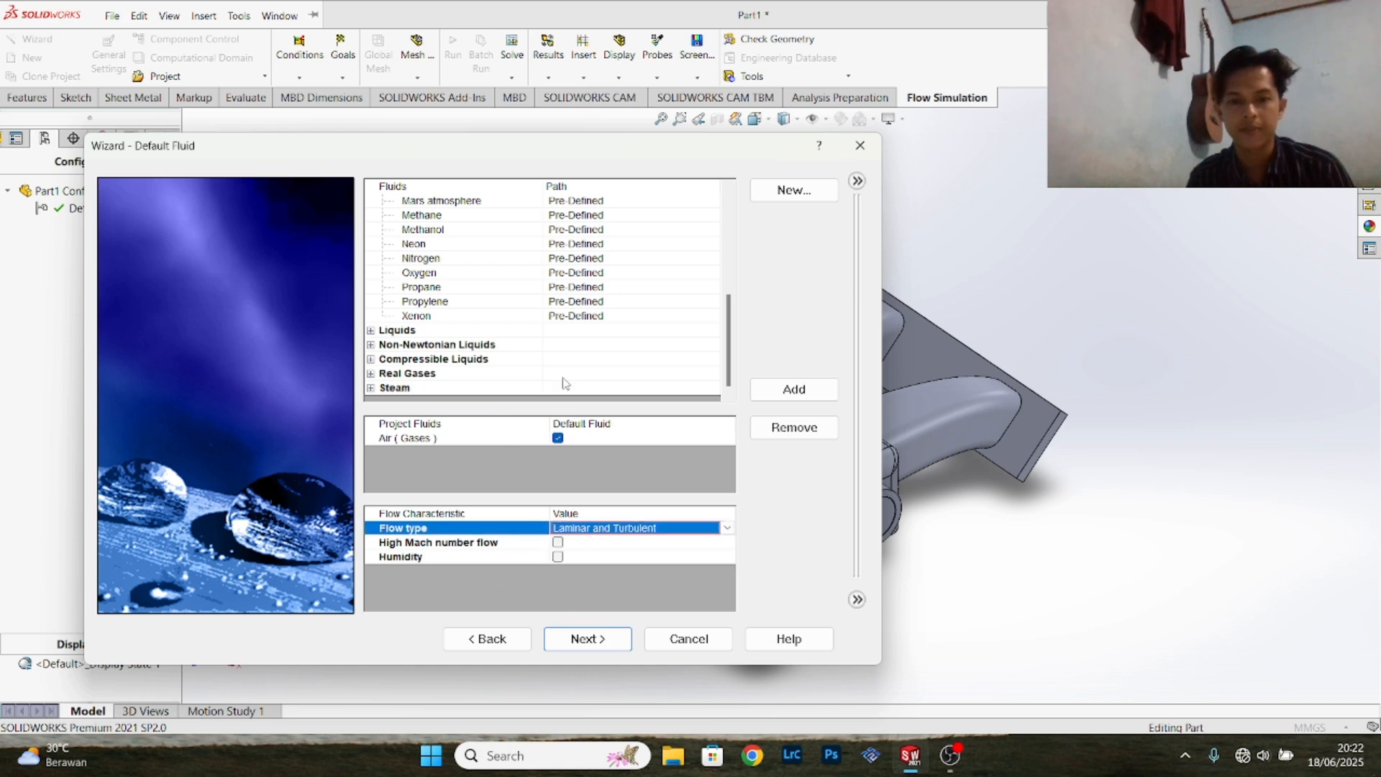
{"action": "left_click", "coordinate": [584, 640]}
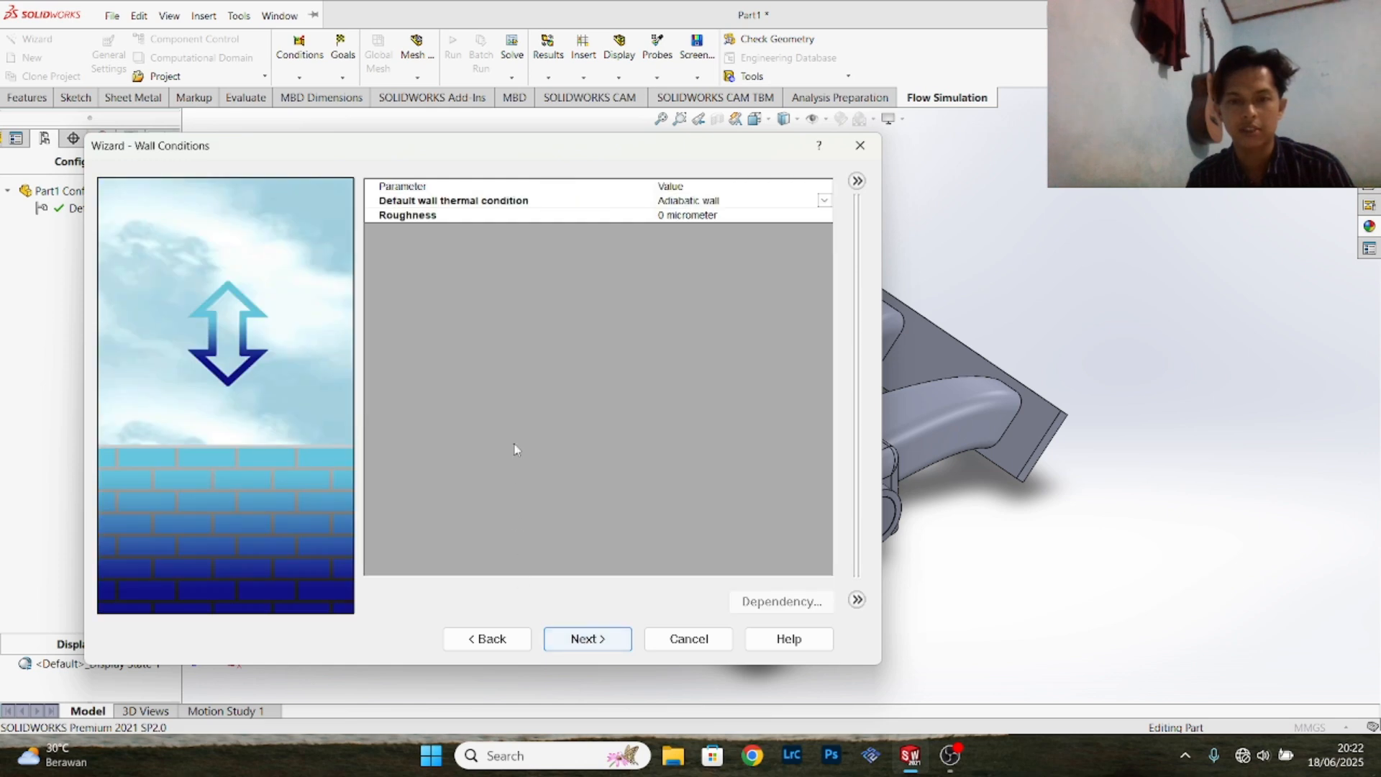
{"action": "left_click", "coordinate": [588, 639]}
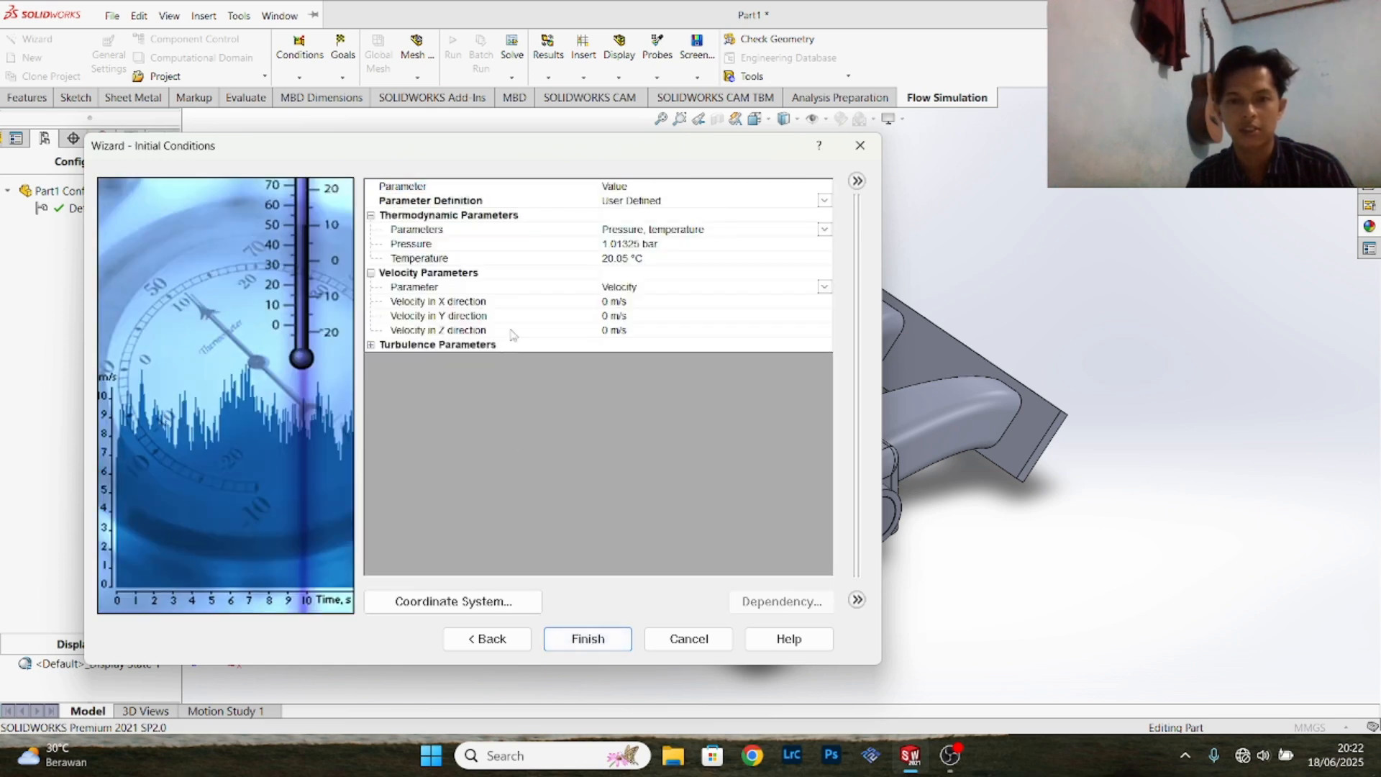
{"action": "left_click", "coordinate": [588, 639]}
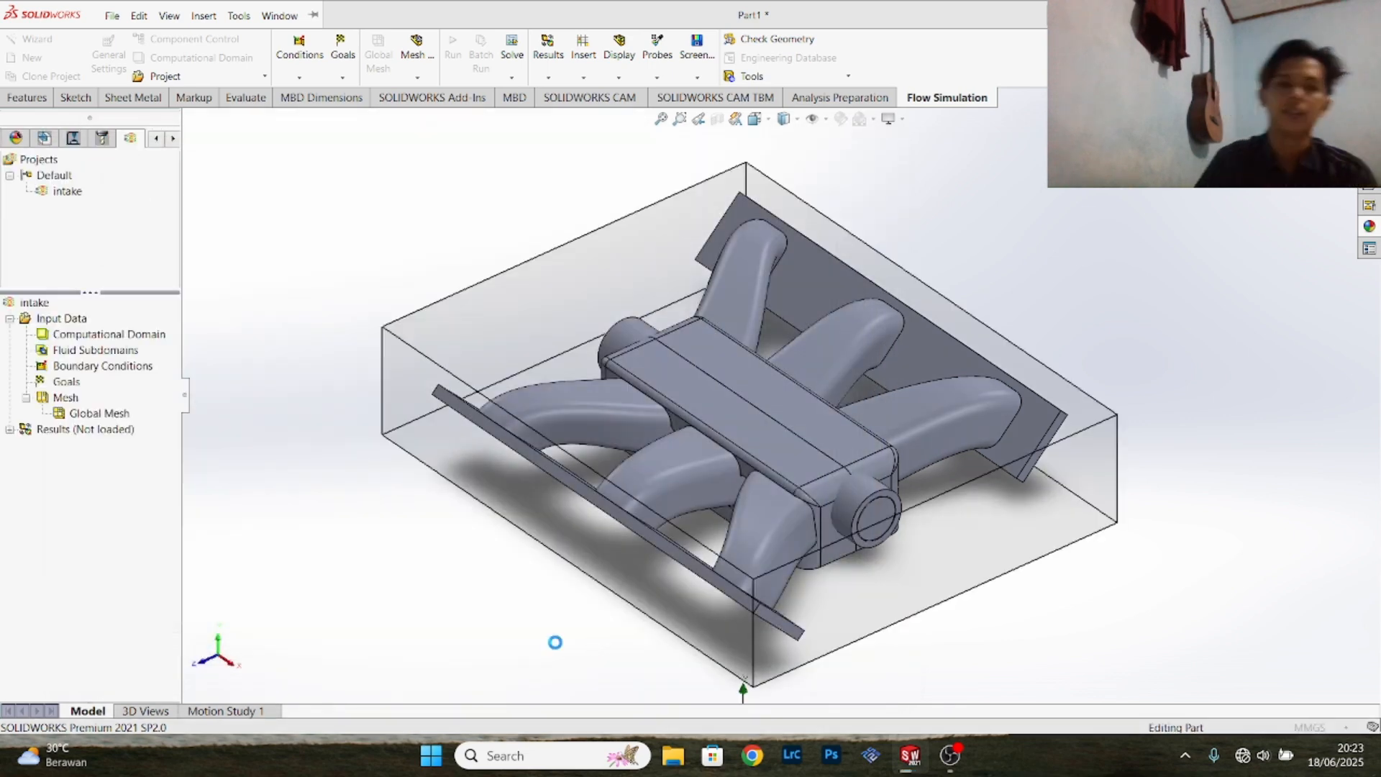
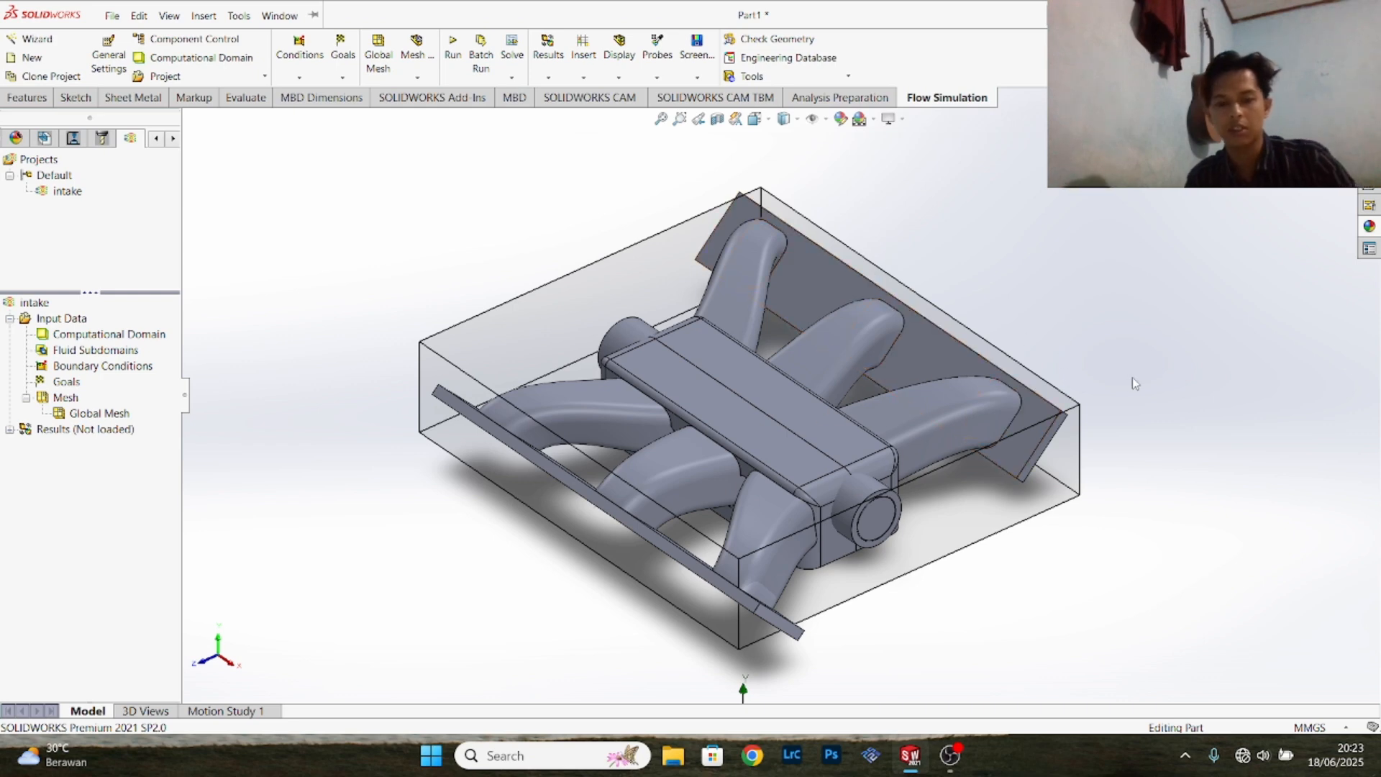
- Enlarge the computational domain around the manifold to about 0.349 m at Y max and about -0.214 m at X min
{"action": "middle_click_drag", "start_coordinate": [1150, 322], "coordinate": [899, 339]}
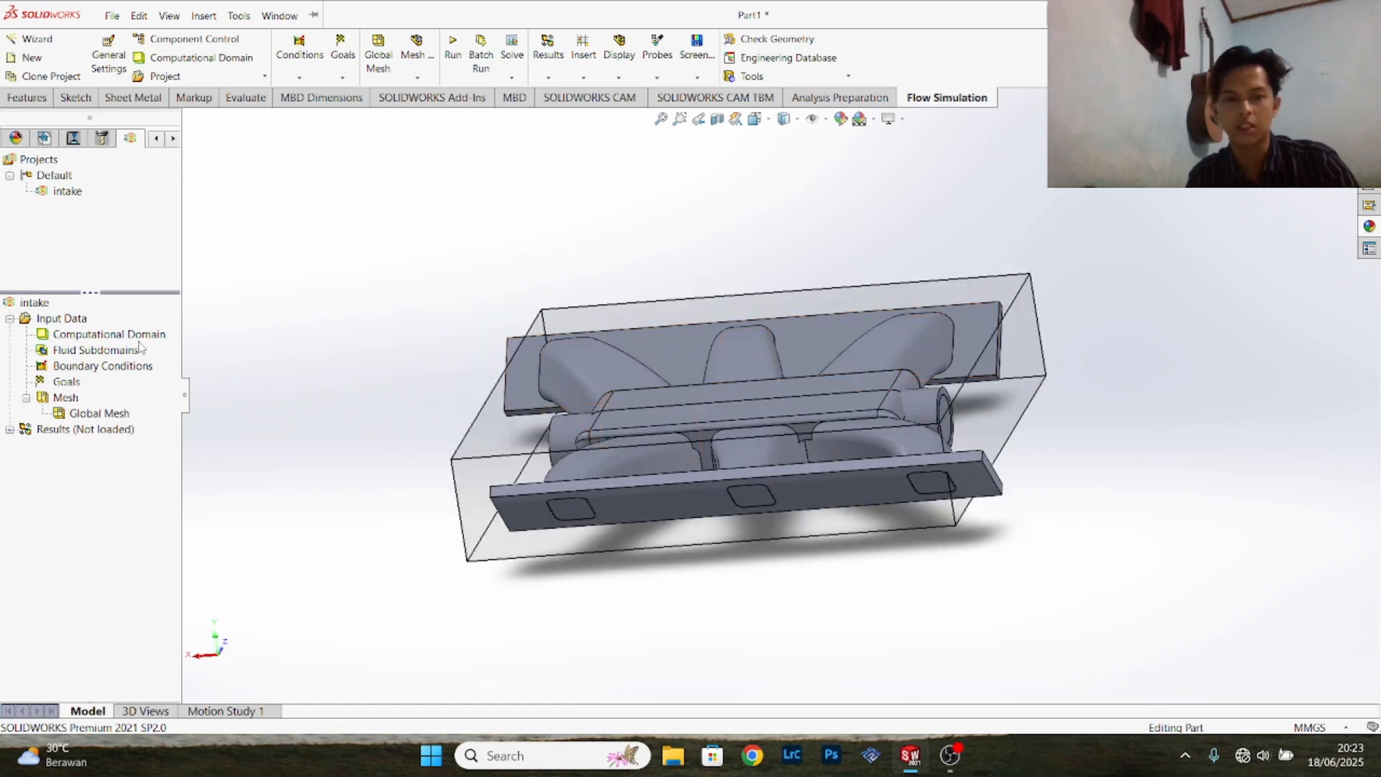
{"action": "left_click", "coordinate": [88, 334]}
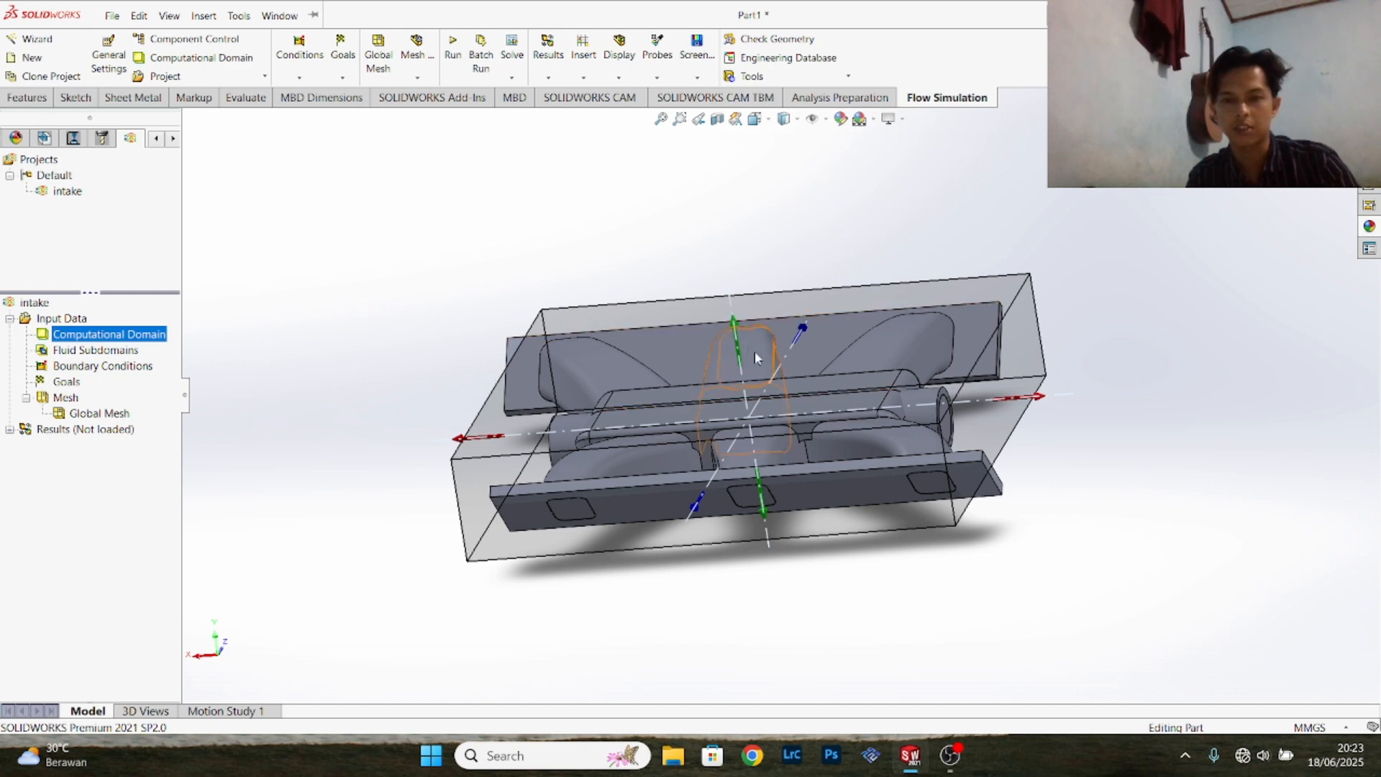
{"action": "left_click_drag", "start_coordinate": [741, 351], "coordinate": [739, 332]}
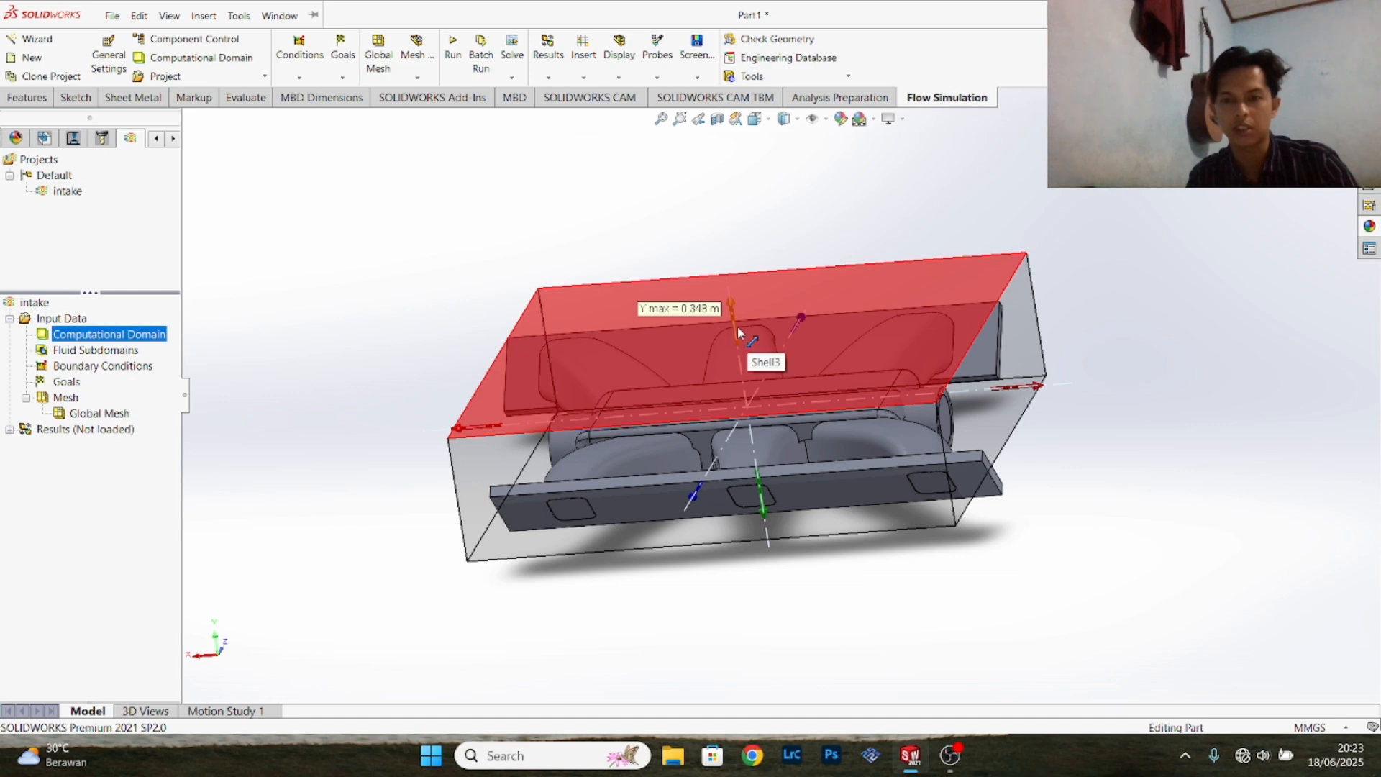
{"action": "left_click", "coordinate": [737, 328]}
{"action": "left_click_drag", "start_coordinate": [1021, 389], "coordinate": [1051, 389]}
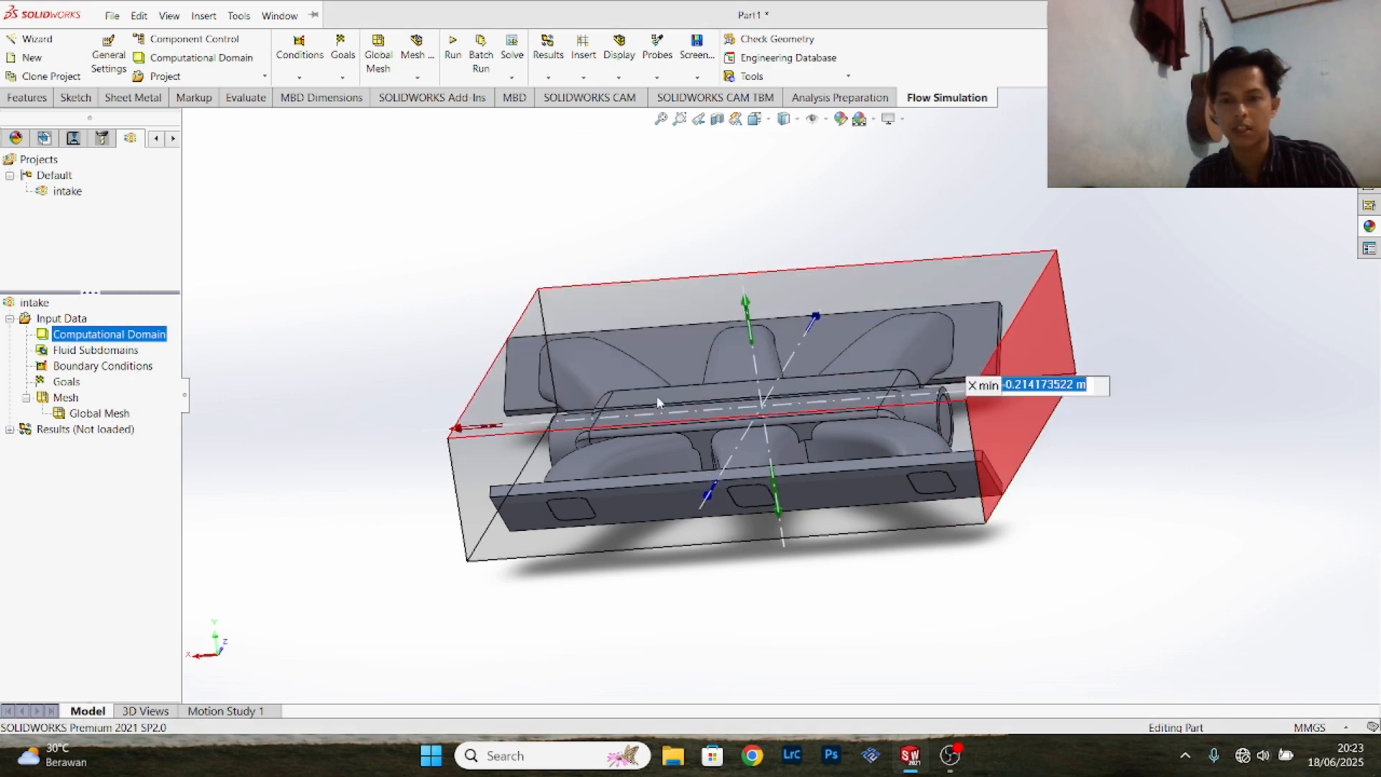
{"action": "left_click", "coordinate": [459, 431]}
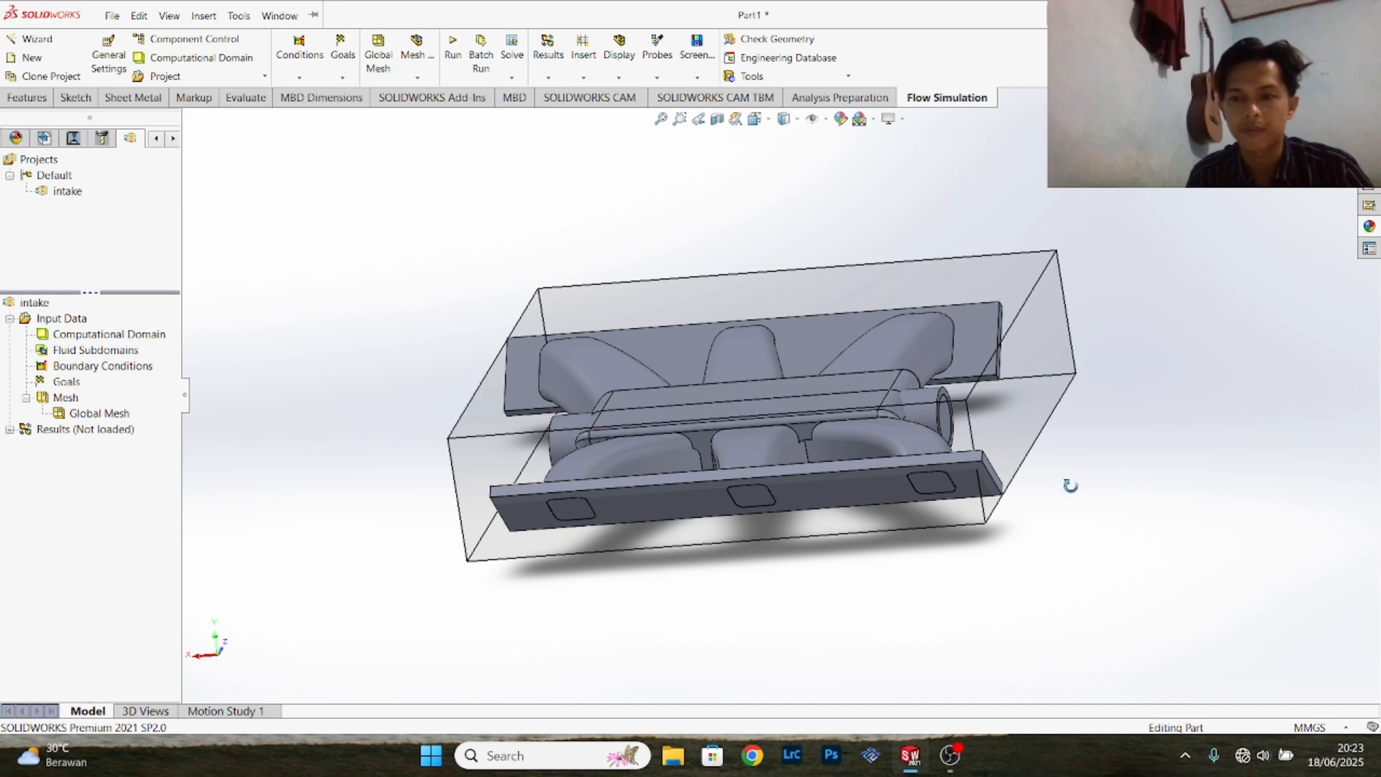
- Widen the computational domain along X, moving X min to about -0.236 m and extending X max past the flange ends
{"action": "mouse_move", "coordinate": [1070, 485]}
{"action": "middle_mouse_down"}
{"action": "mouse_move", "coordinate": [1103, 480]}
{"action": "mouse_move", "coordinate": [1085, 481]}
{"action": "middle_mouse_up"}
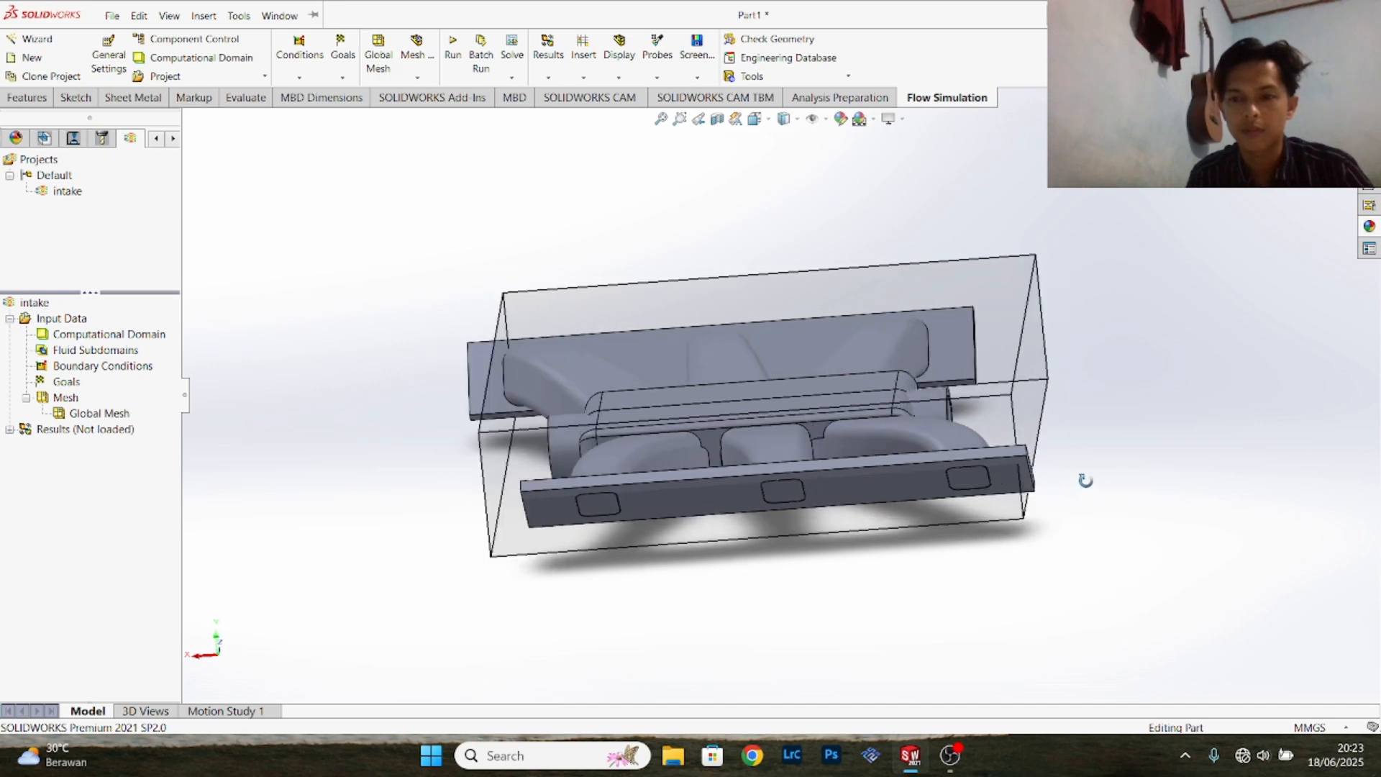
{"action": "left_click", "coordinate": [111, 336]}
{"action": "left_click_drag", "start_coordinate": [1068, 388], "coordinate": [1101, 392]}
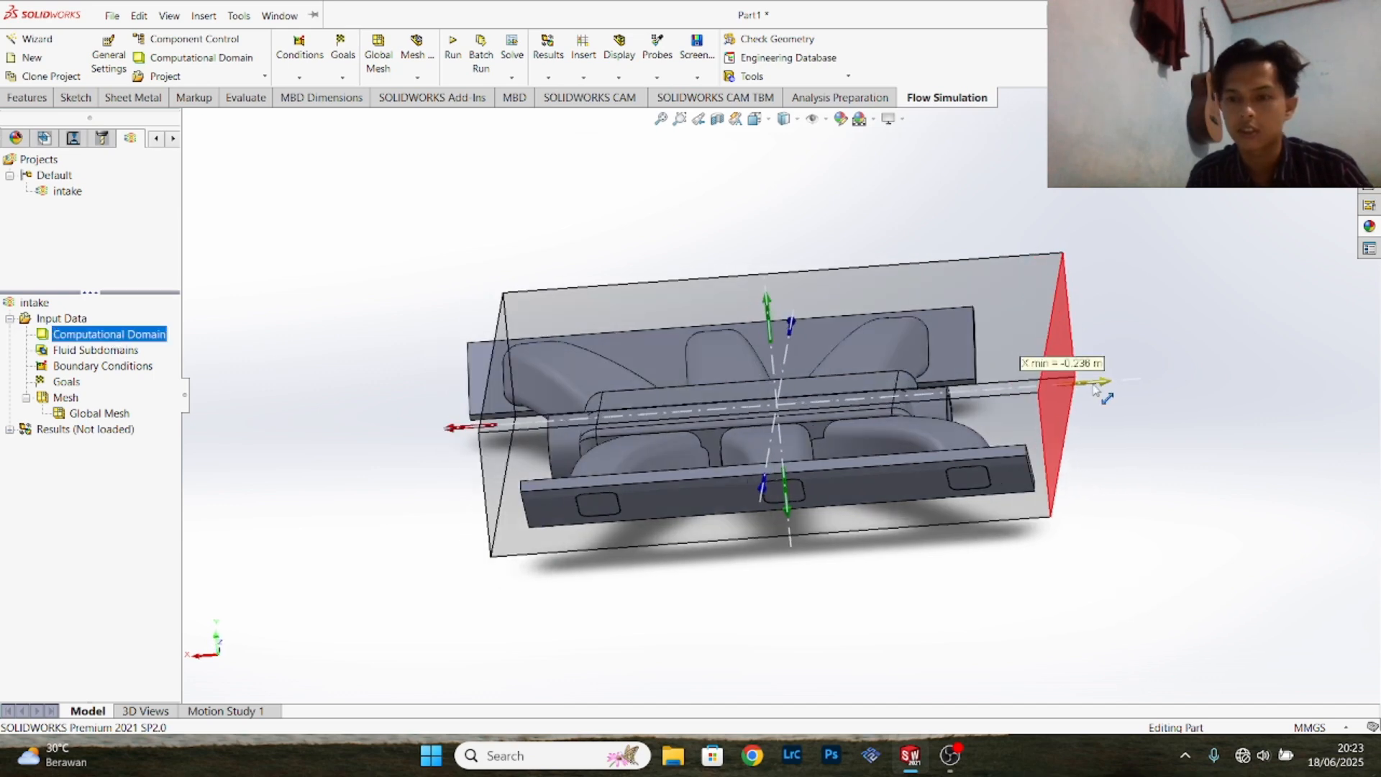
{"action": "mouse_move", "coordinate": [454, 430]}
{"action": "left_click_drag", "start_coordinate": [453, 430], "coordinate": [399, 434]}
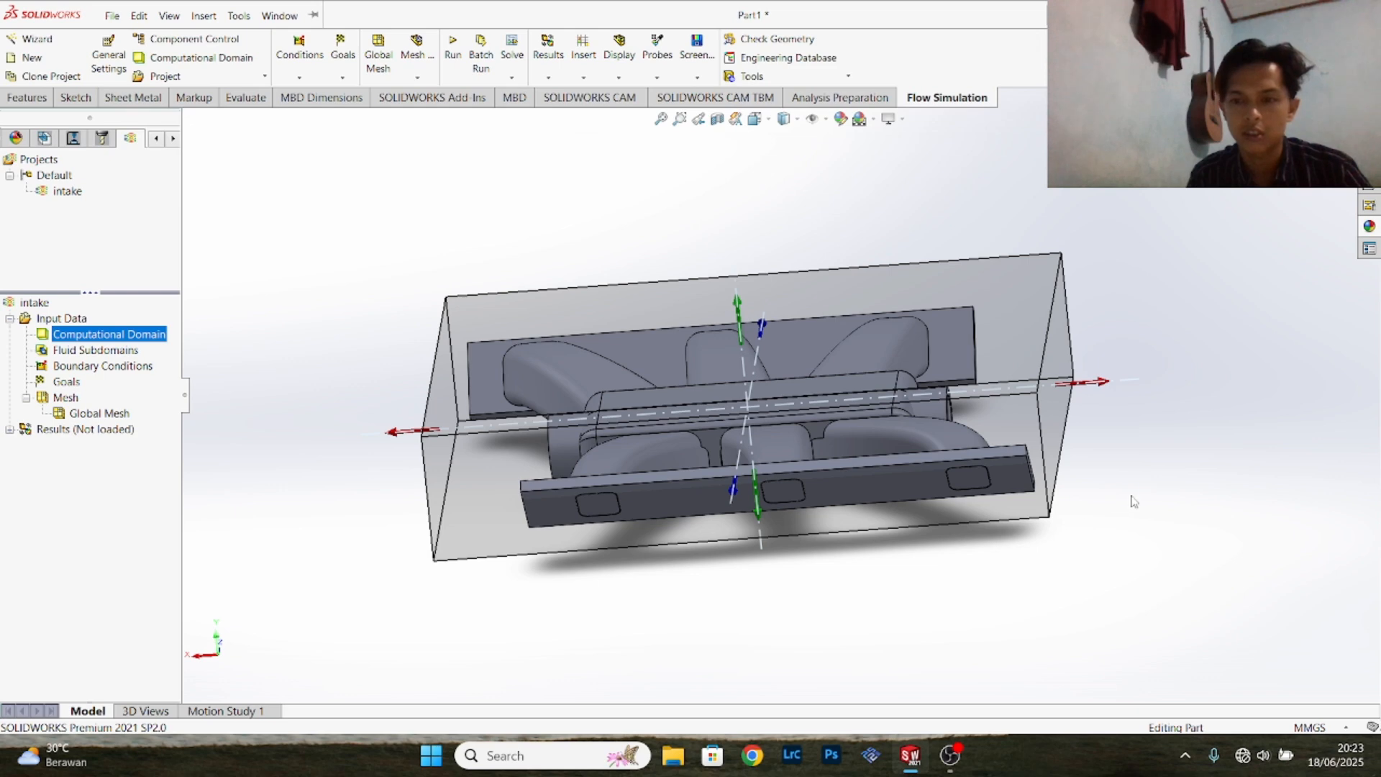
- Extend the computational domain along Z in both directions so it clears the two runner flanges
{"action": "middle_click_drag", "start_coordinate": [1134, 501], "coordinate": [1272, 485]}
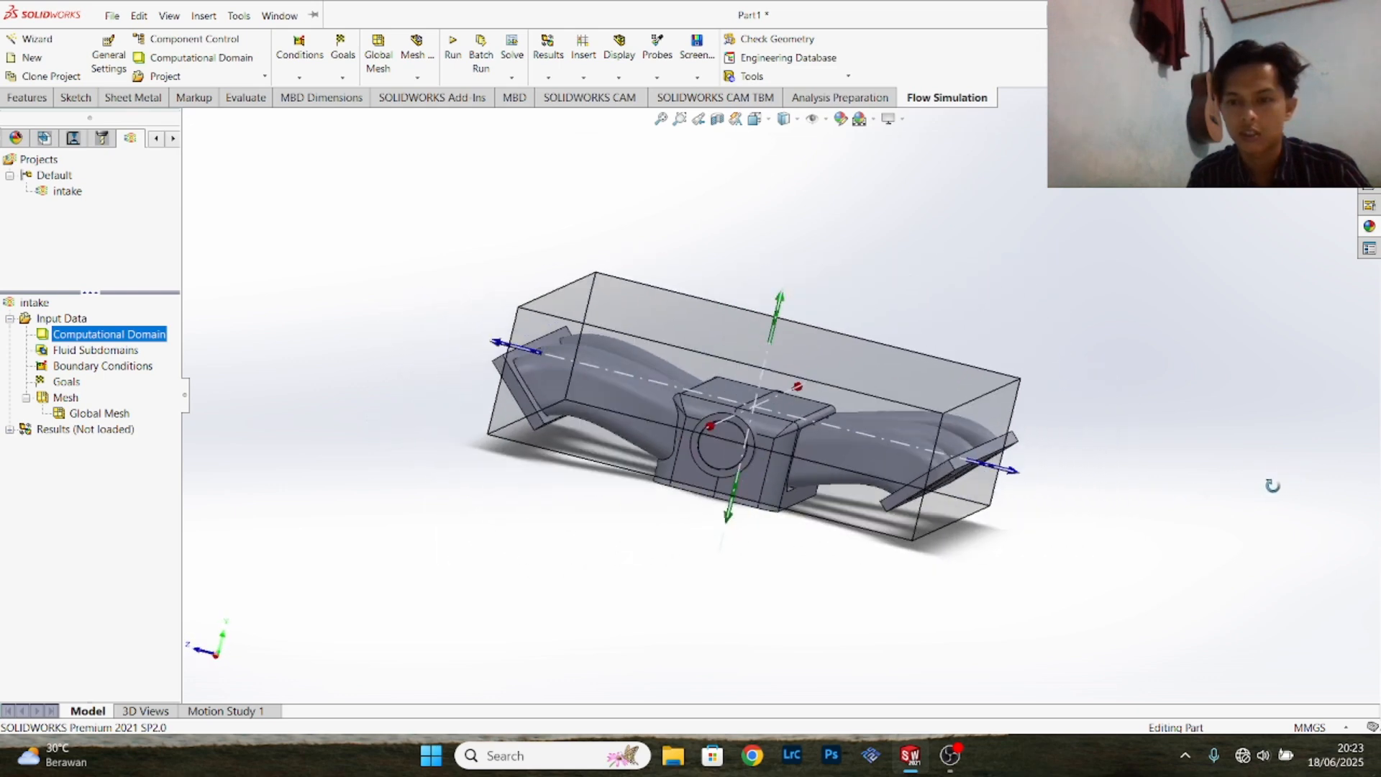
{"action": "left_click_drag", "start_coordinate": [1011, 470], "coordinate": [1050, 484]}
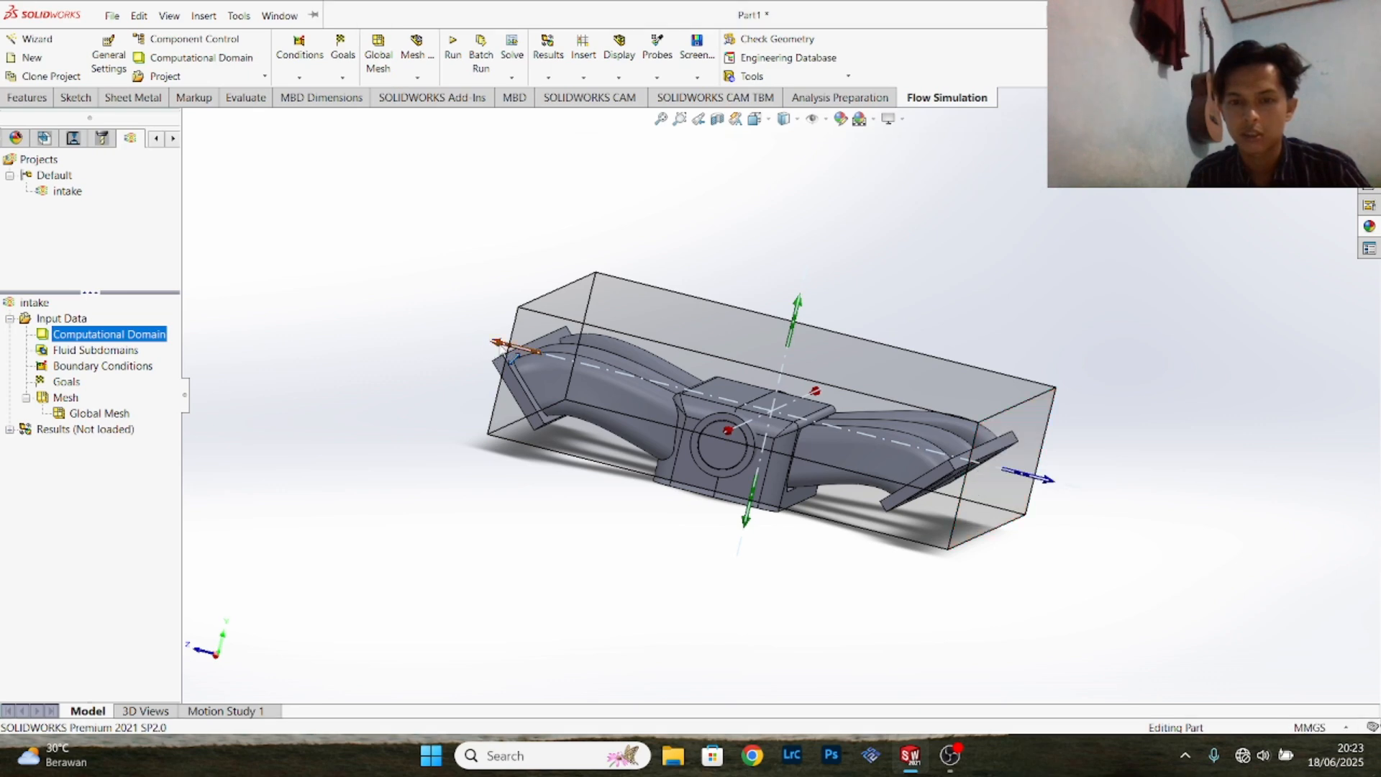
{"action": "left_click_drag", "start_coordinate": [499, 345], "coordinate": [436, 344]}
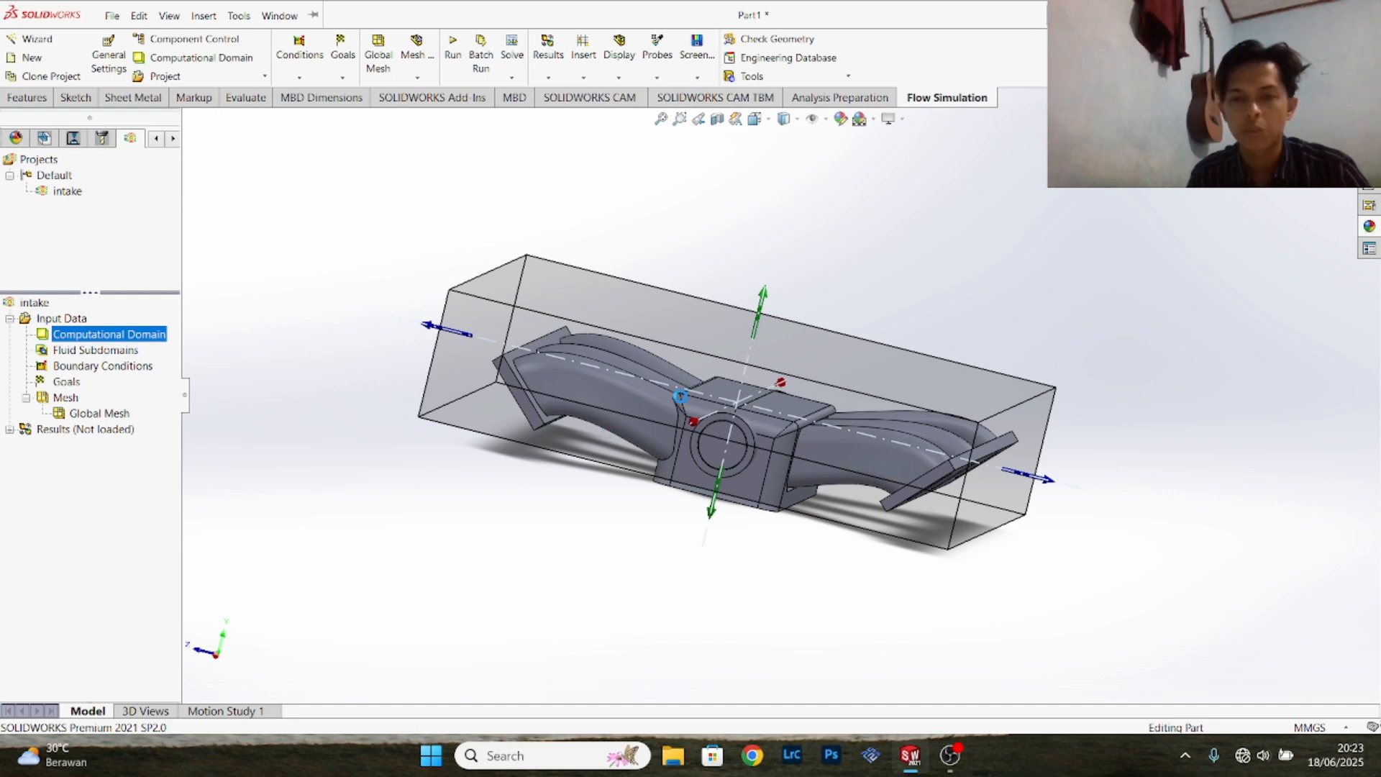
{"action": "key", "text": "Escape"}
- Extend the computational domain's Y min side below the base of the plenum so the whole manifold is enclosed
{"action": "middle_click_drag", "start_coordinate": [1070, 427], "coordinate": [496, 437]}
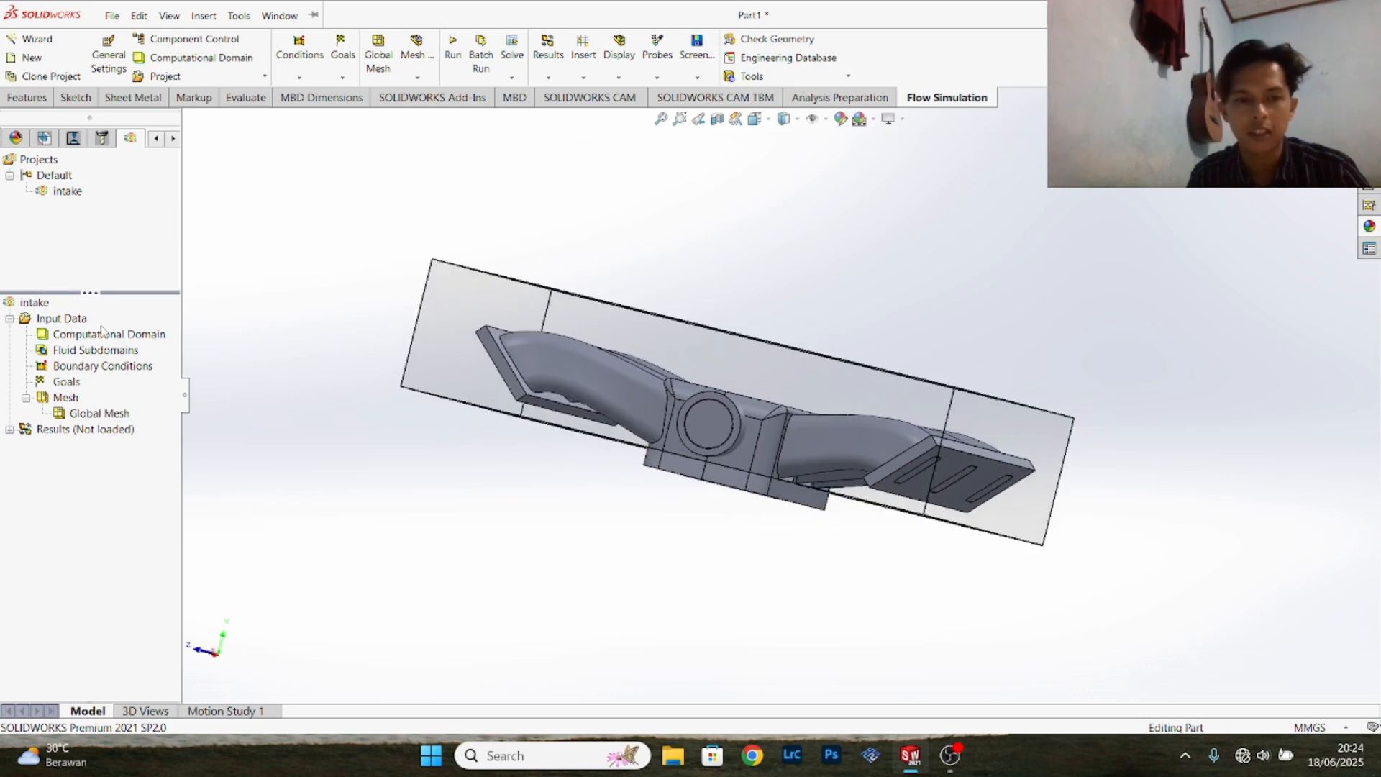
{"action": "left_click", "coordinate": [80, 334]}
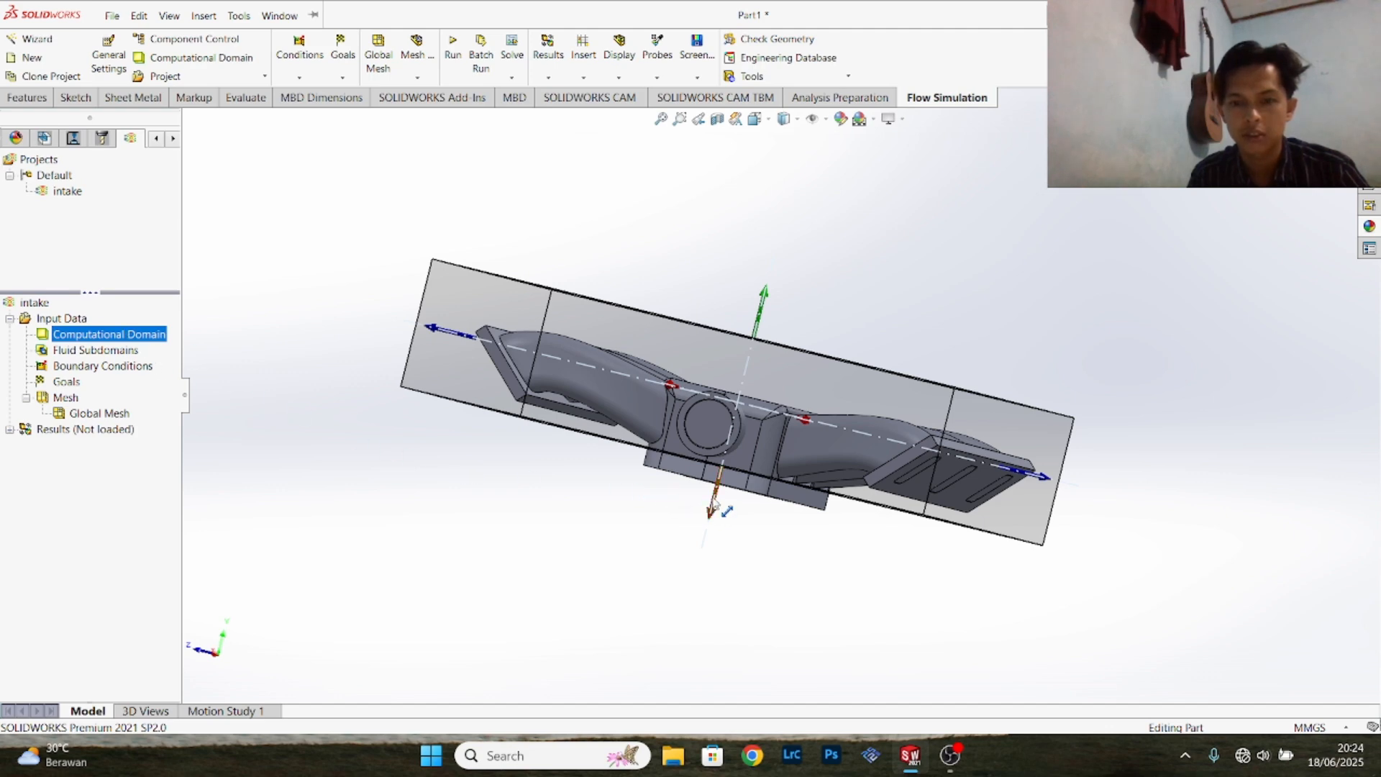
{"action": "left_click", "coordinate": [714, 524]}
{"action": "left_click", "coordinate": [96, 335]}
{"action": "left_click", "coordinate": [714, 512]}
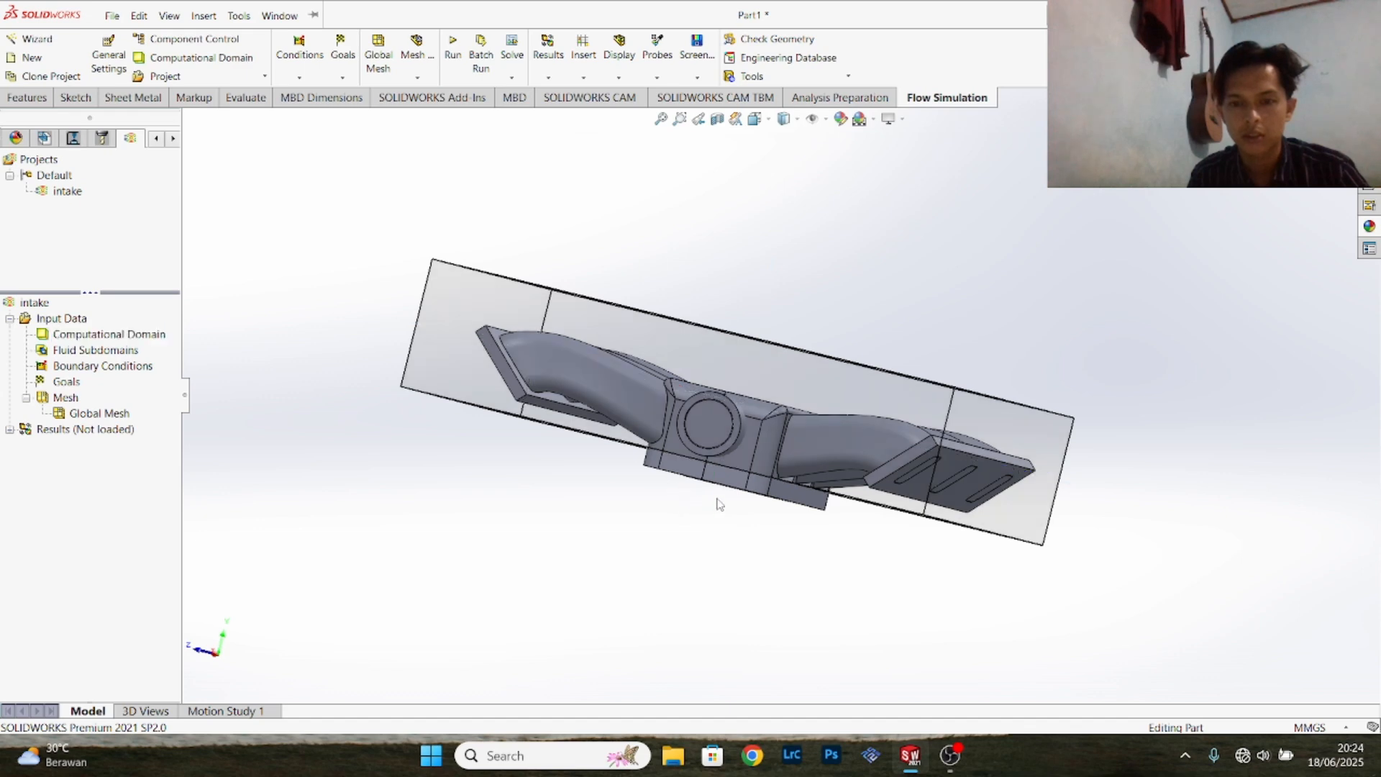
{"action": "left_click", "coordinate": [143, 333]}
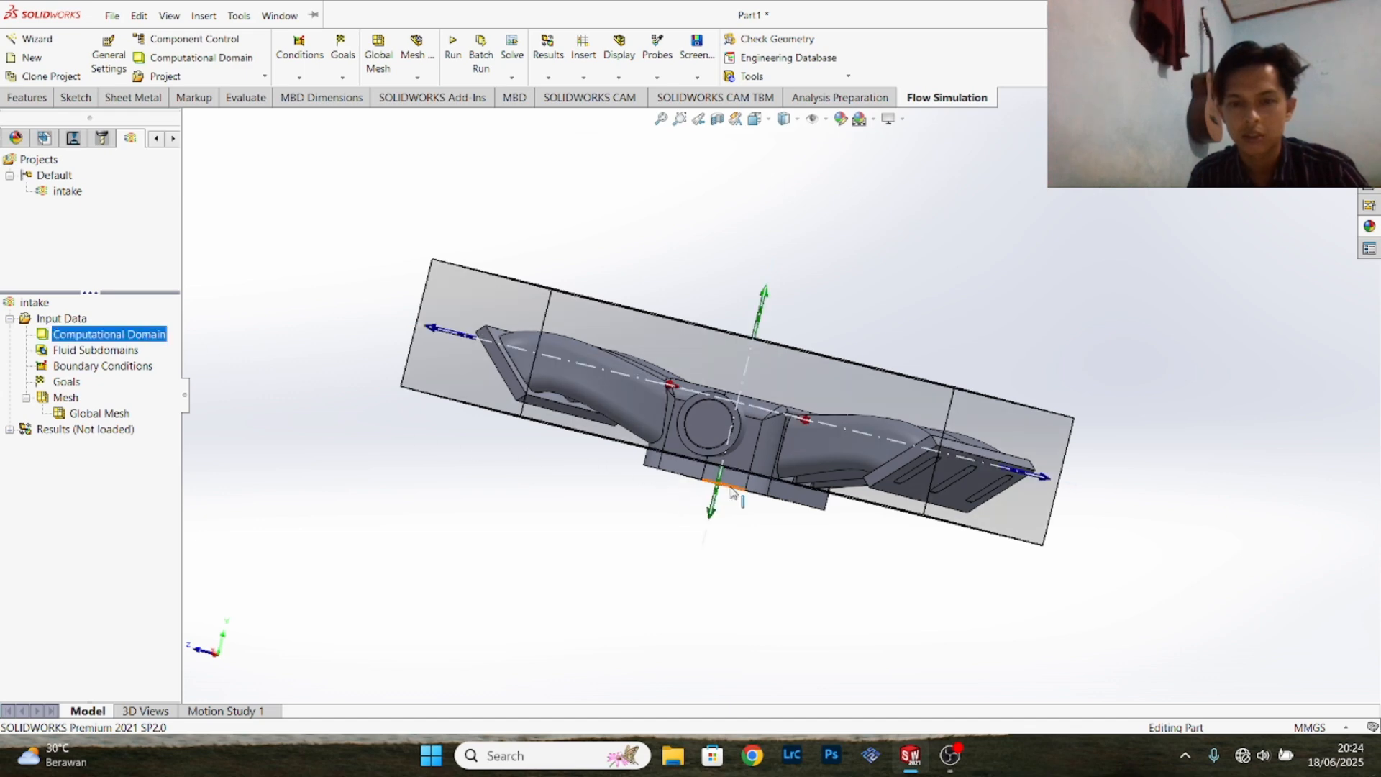
{"action": "left_click_drag", "start_coordinate": [717, 496], "coordinate": [710, 519]}
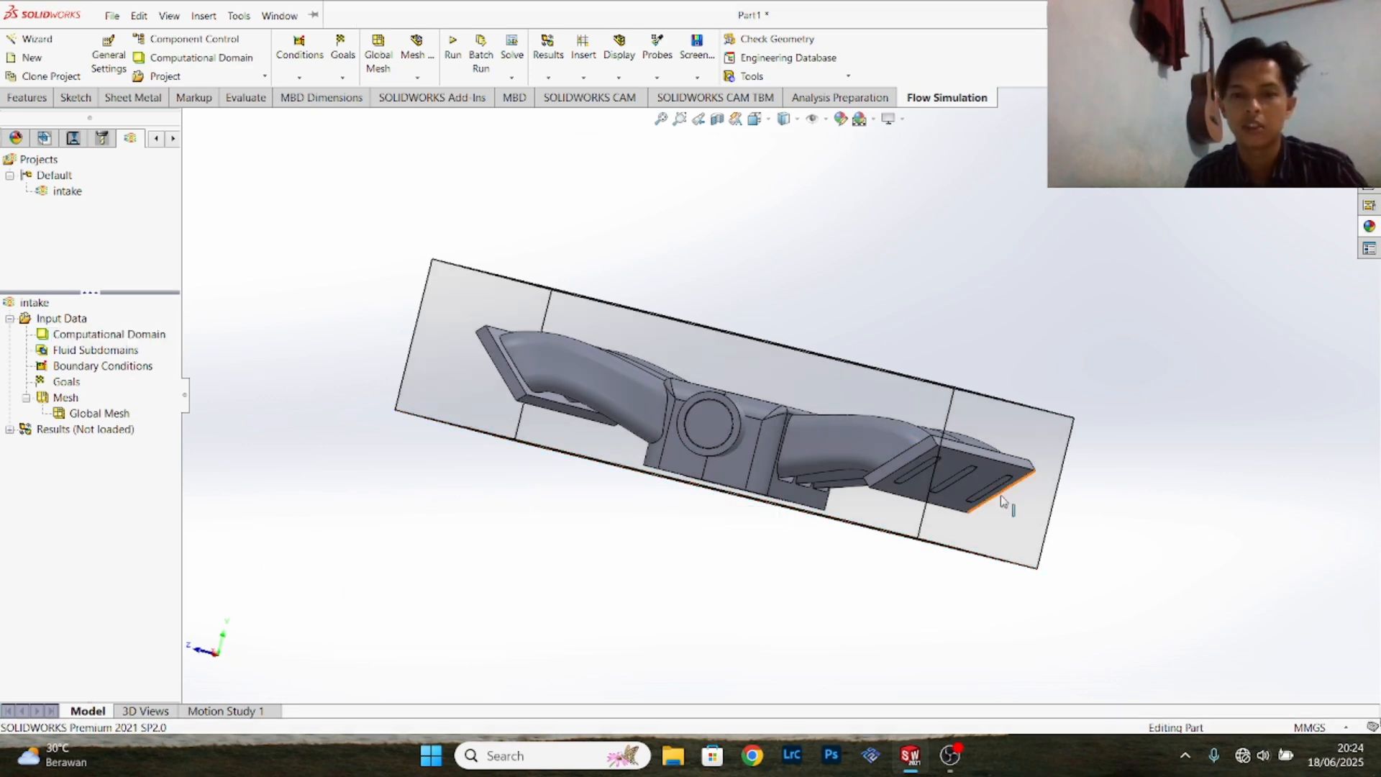
- Insert an Inlet Mass Flow boundary condition with a uniform mass flow rate of 1.5 kg/s
{"action": "middle_click_drag", "start_coordinate": [919, 296], "coordinate": [828, 347]}
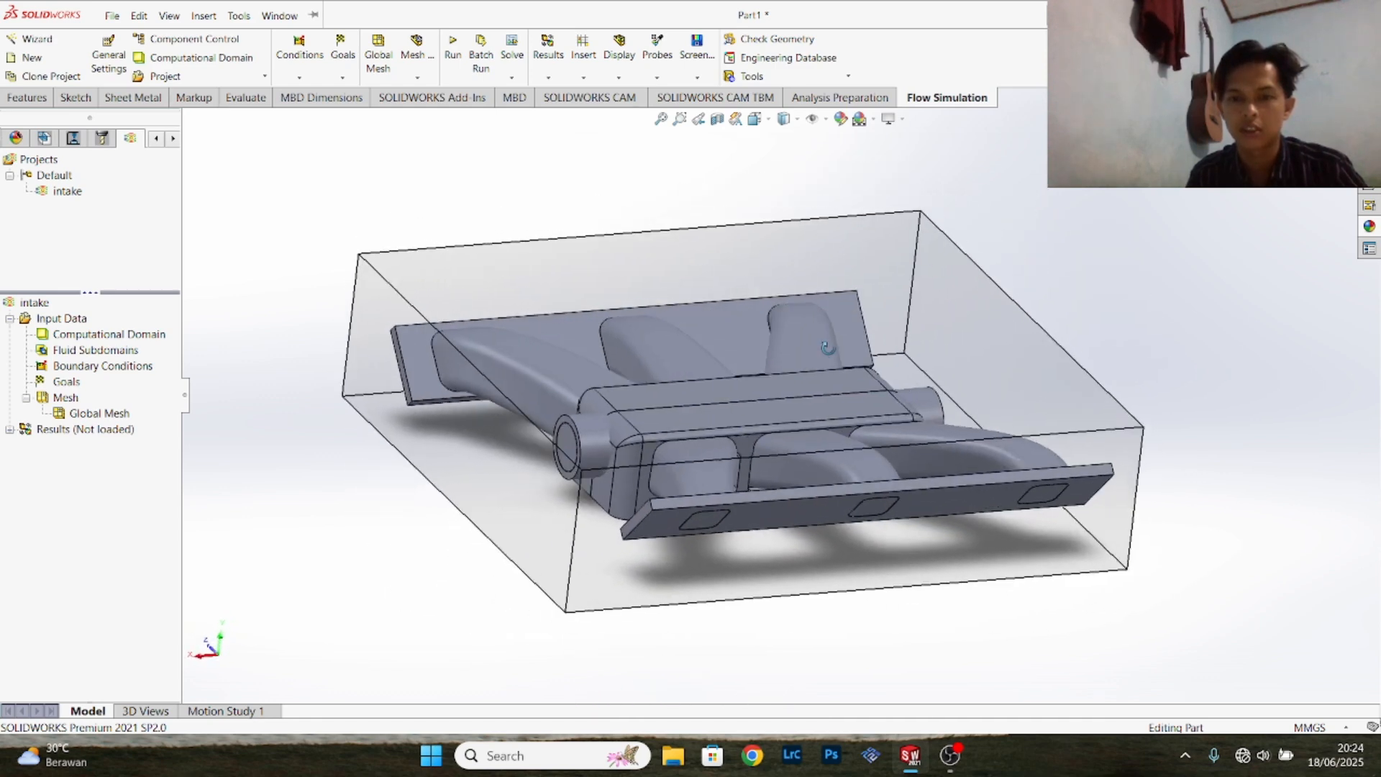
{"action": "scroll", "coordinate": [835, 360], "scroll_direction": "up", "scroll_amount": 2}
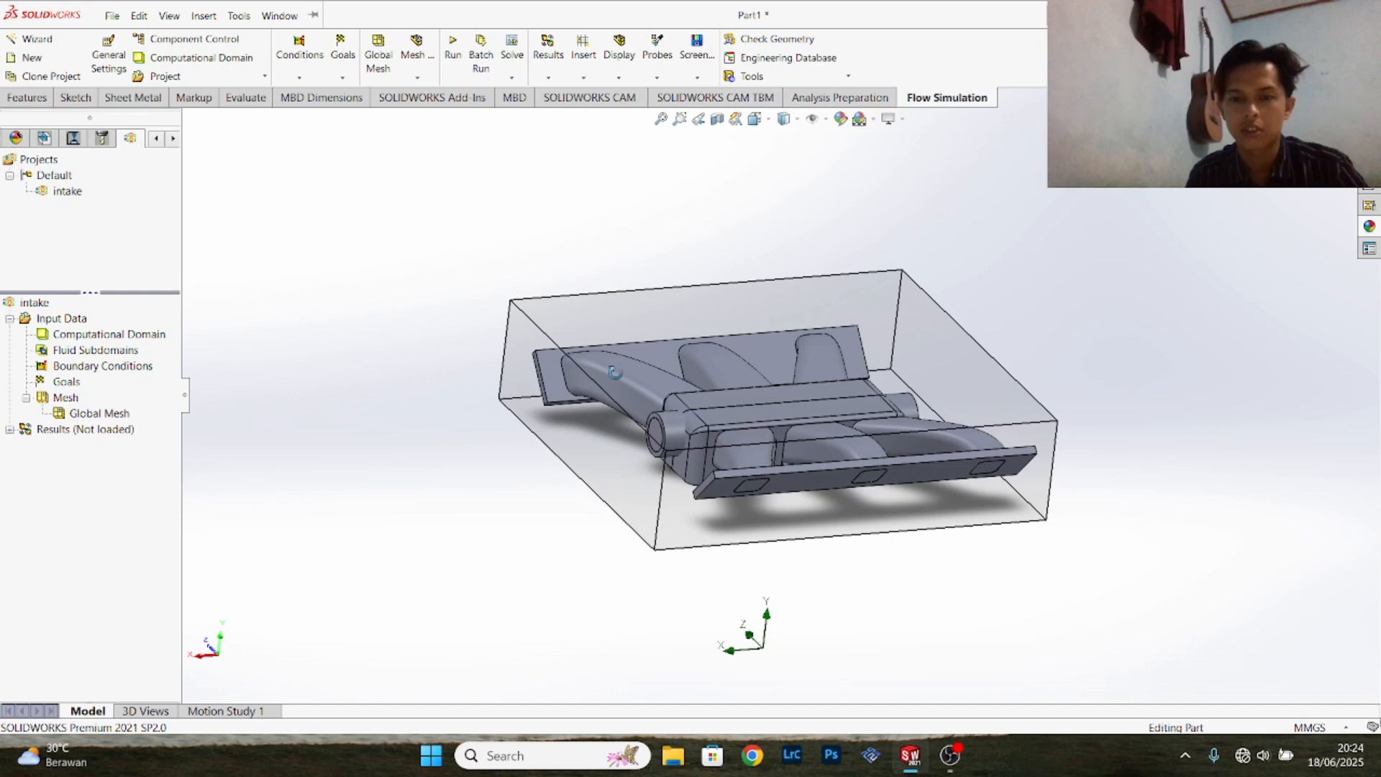
{"action": "right_click", "coordinate": [88, 370]}
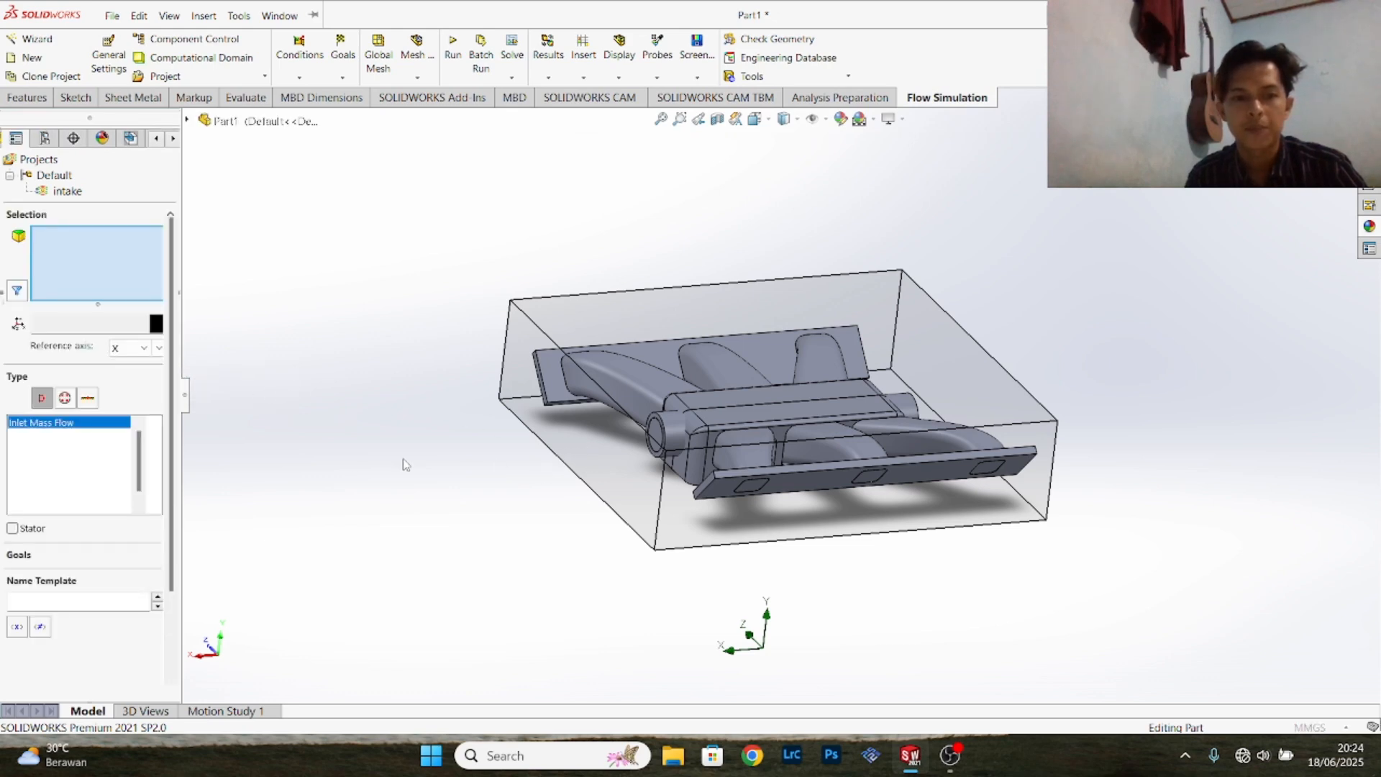
{"action": "scroll", "coordinate": [720, 430], "scroll_direction": "up", "scroll_amount": 3}
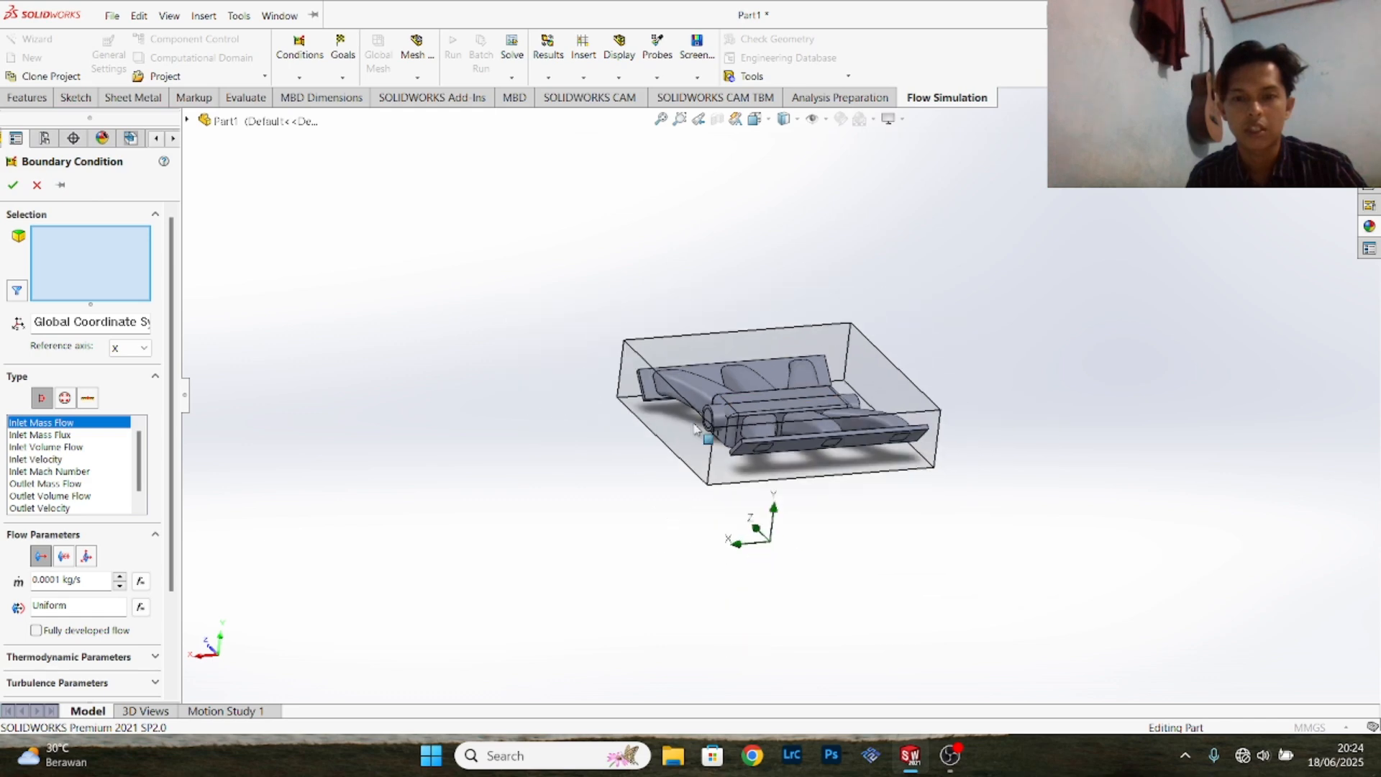
{"action": "scroll", "coordinate": [716, 434], "scroll_direction": "down", "scroll_amount": 3}
{"action": "middle_click_drag", "start_coordinate": [1063, 257], "coordinate": [1157, 229]}
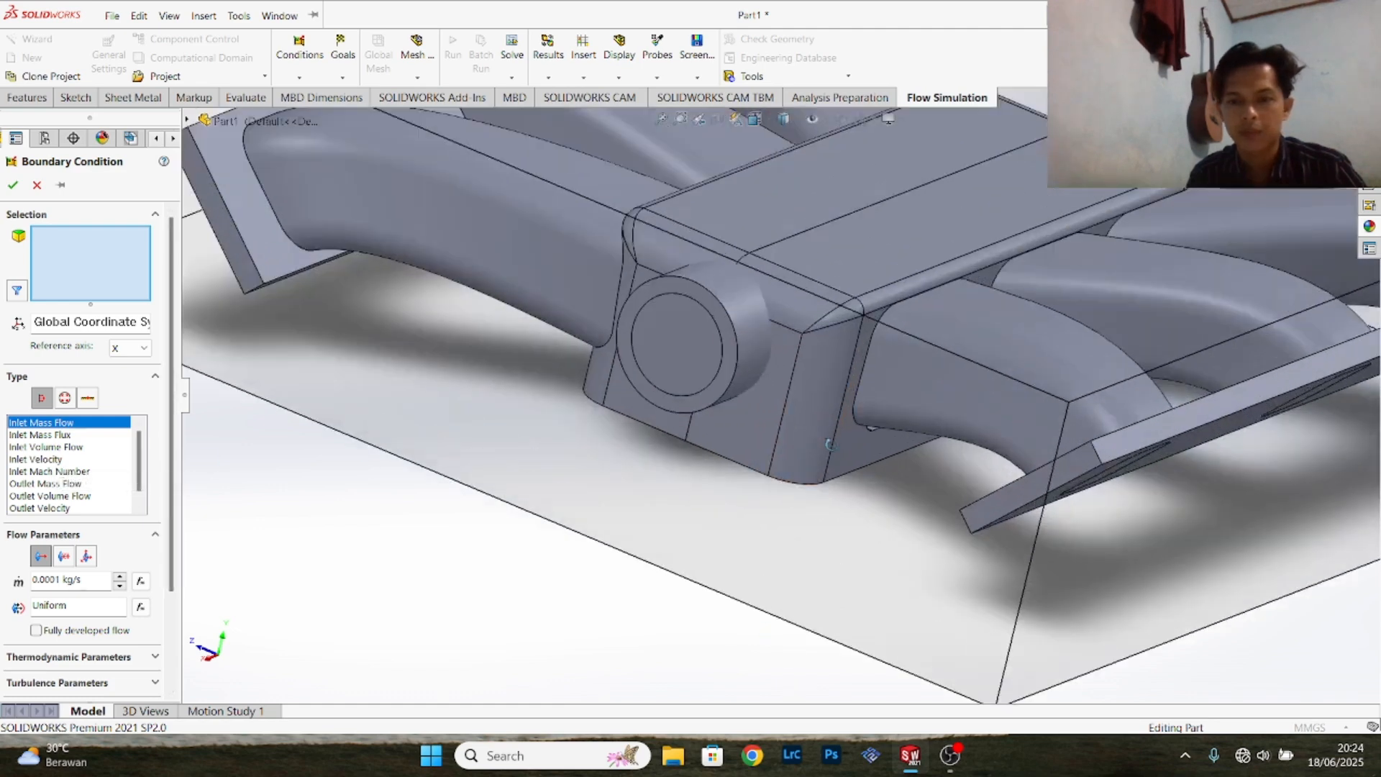
{"action": "scroll", "coordinate": [828, 443], "scroll_direction": "down", "scroll_amount": 5}
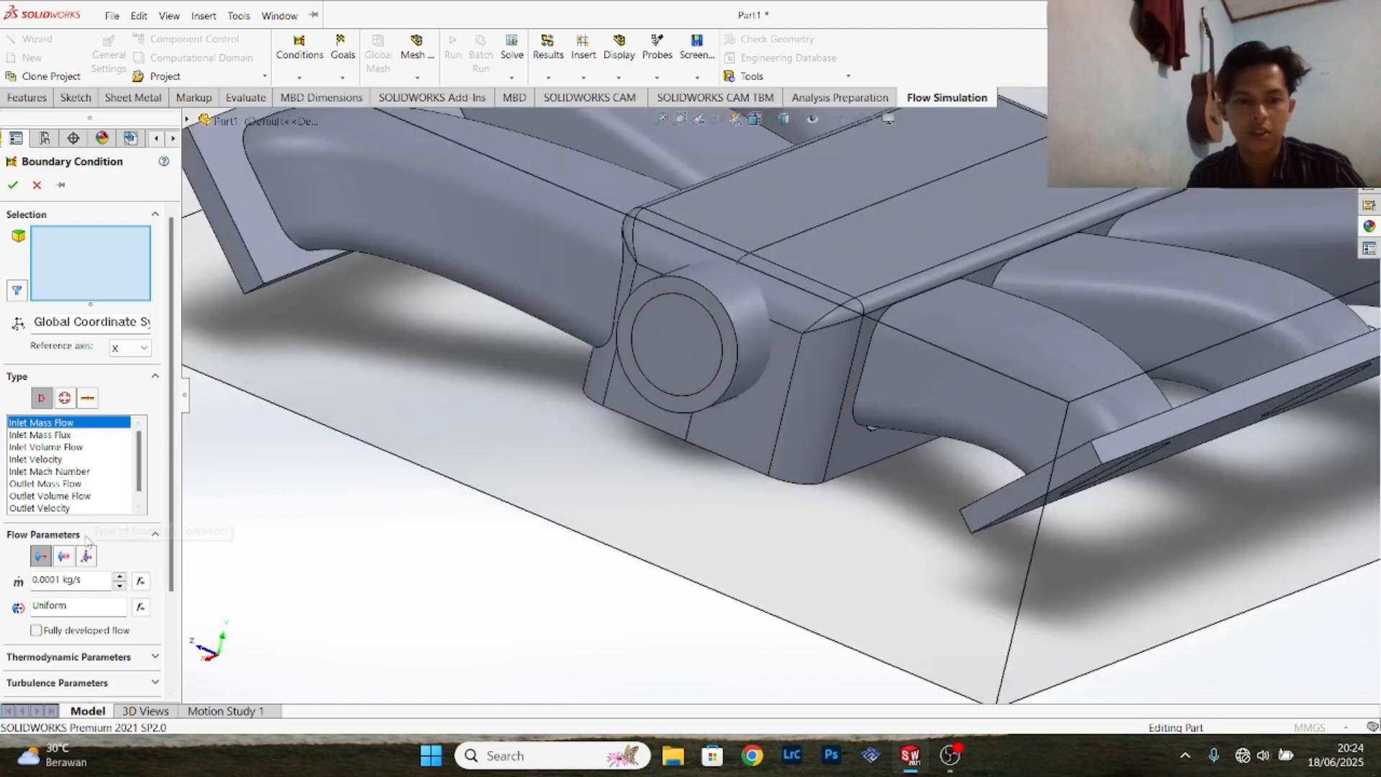
{"action": "double_click", "coordinate": [61, 580]}
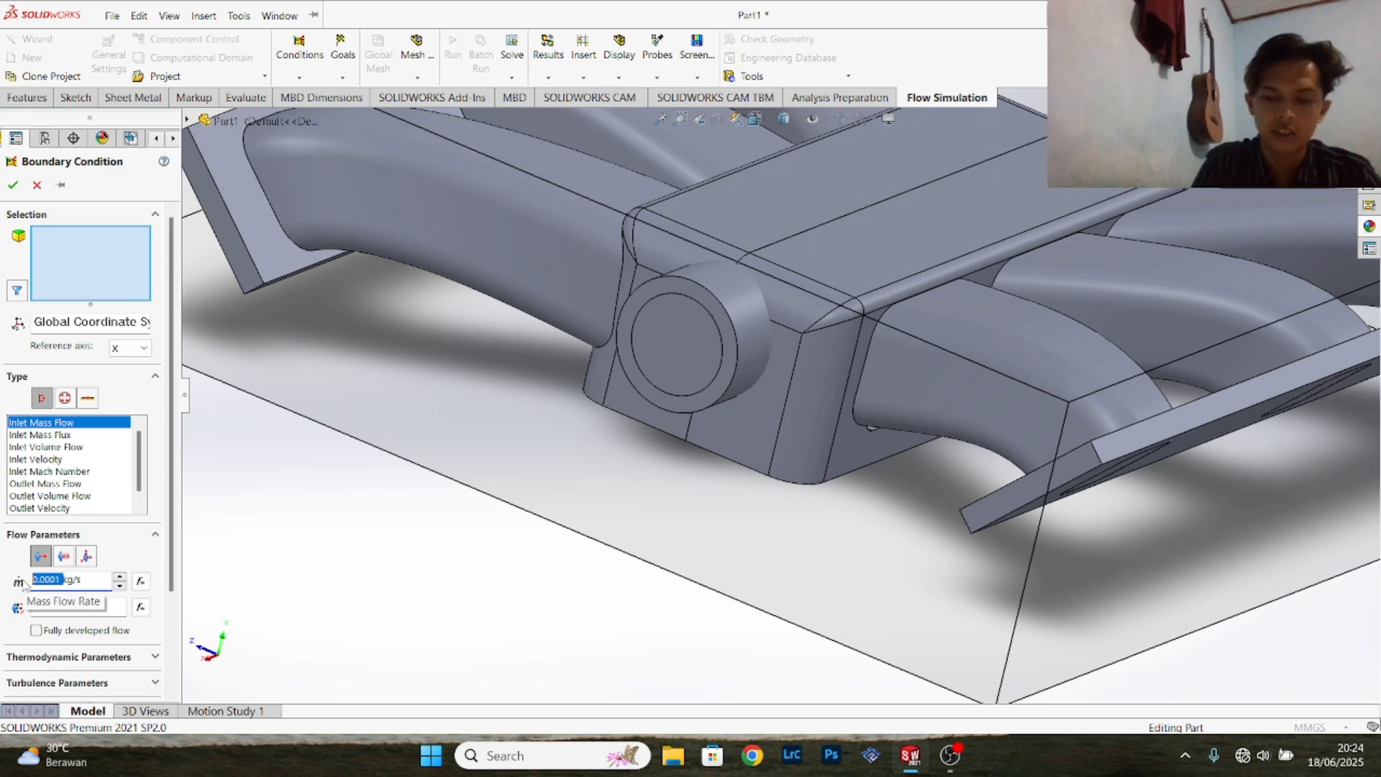
{"action": "type", "text": "1.5"}
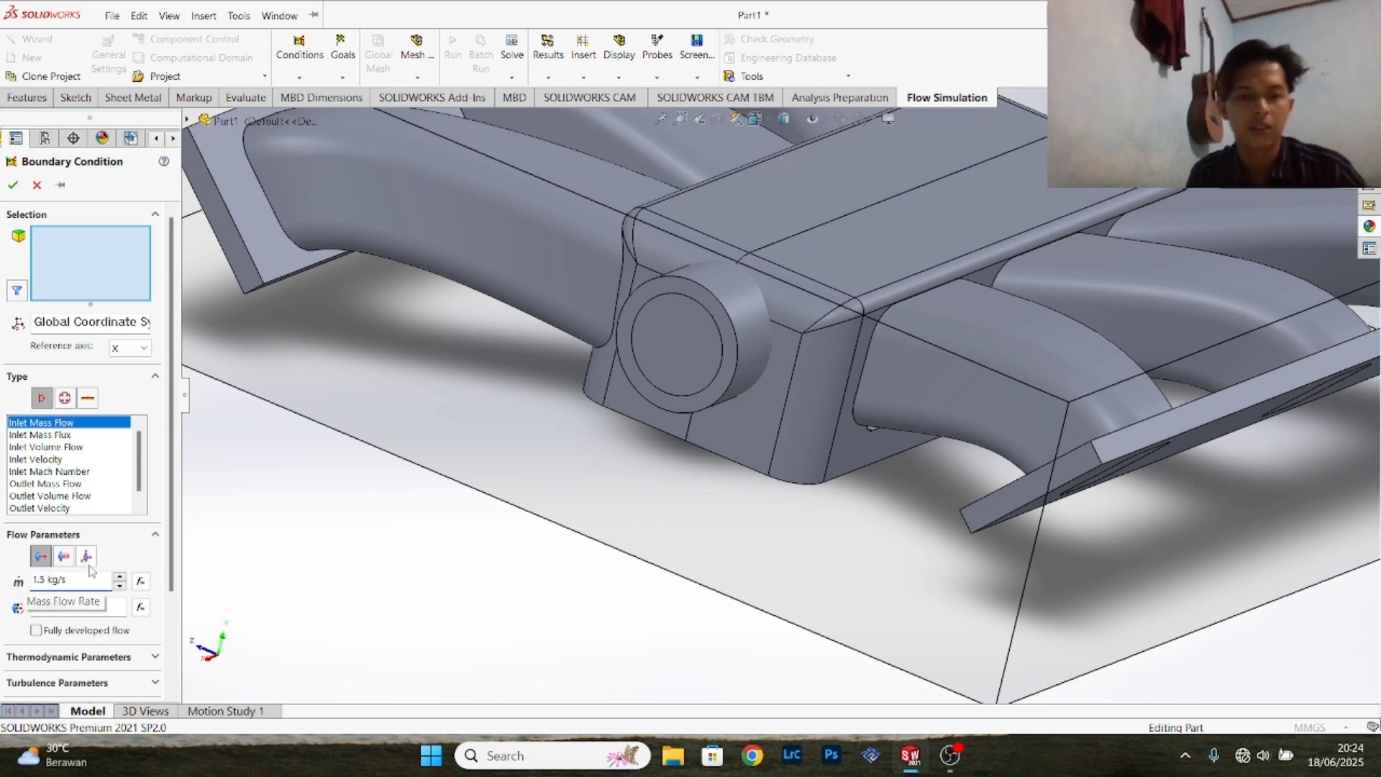
{"action": "key", "text": "Return"}
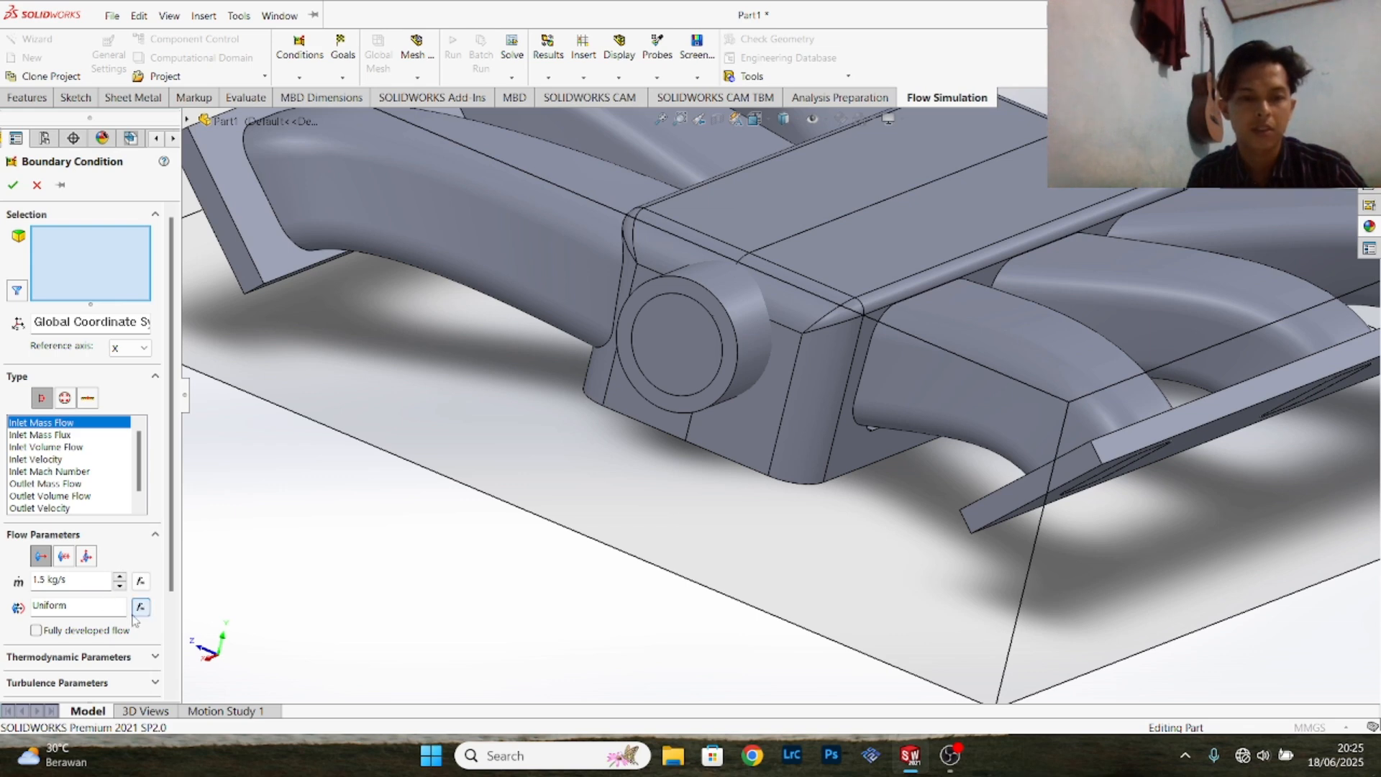
- Review the thermodynamic and turbulence parameter sections of the inlet boundary condition
{"action": "scroll", "coordinate": [130, 623], "scroll_direction": "down", "scroll_amount": 3}
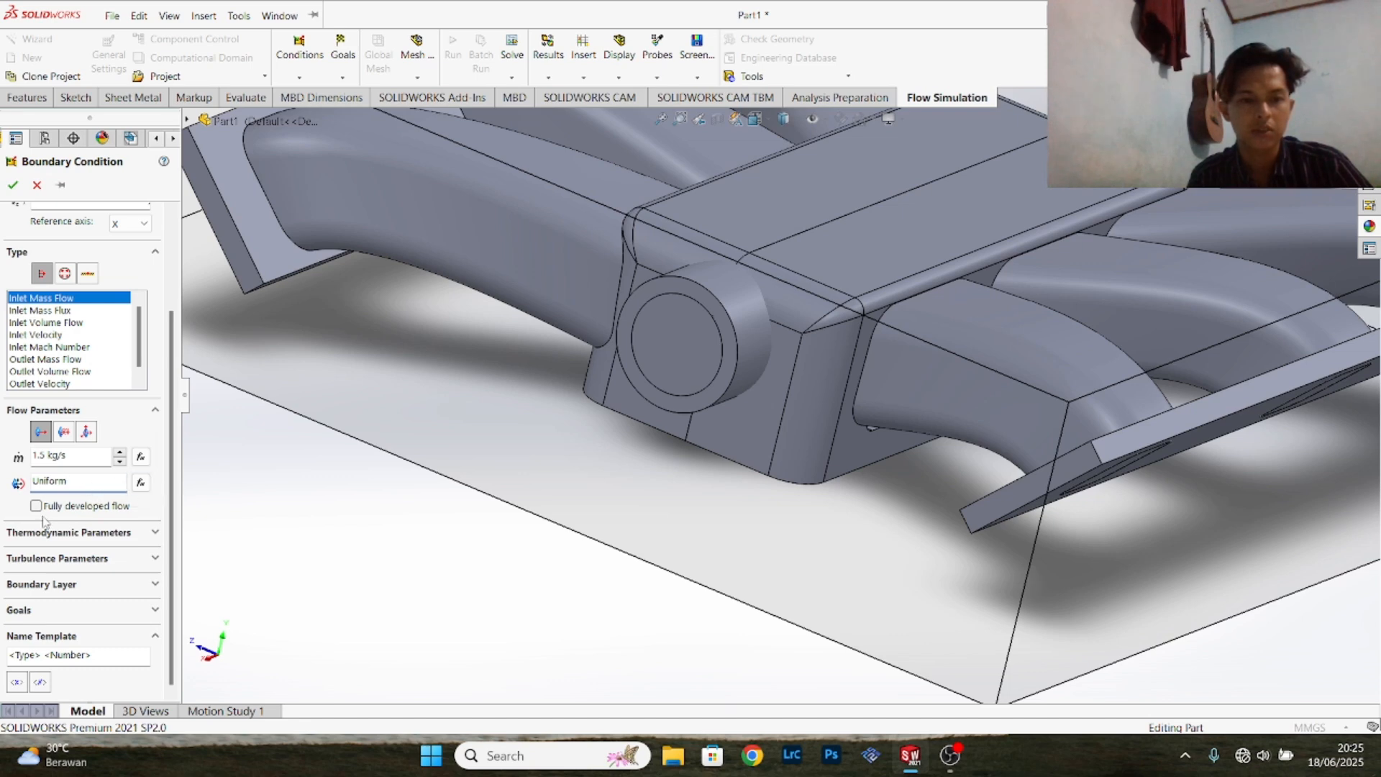
{"action": "left_click", "coordinate": [155, 534]}
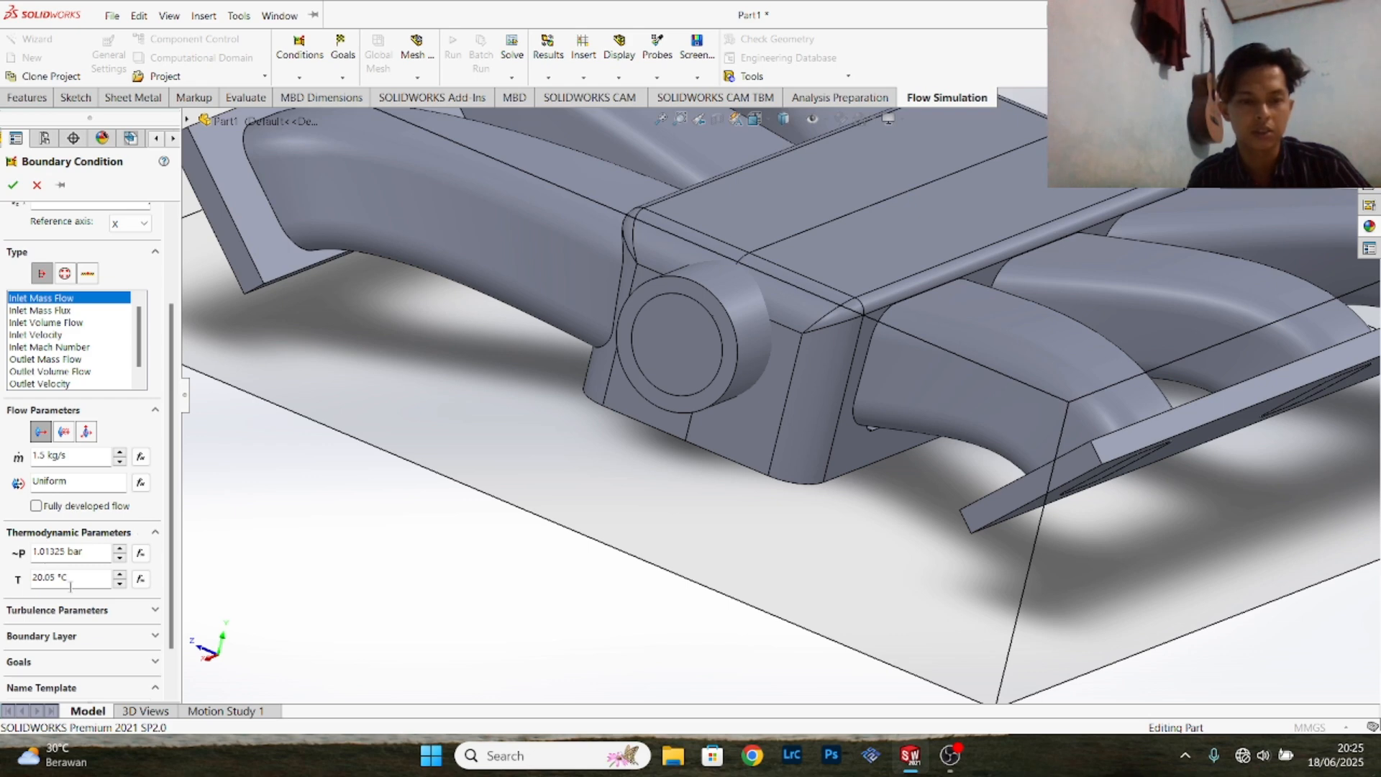
{"action": "left_click", "coordinate": [154, 533]}
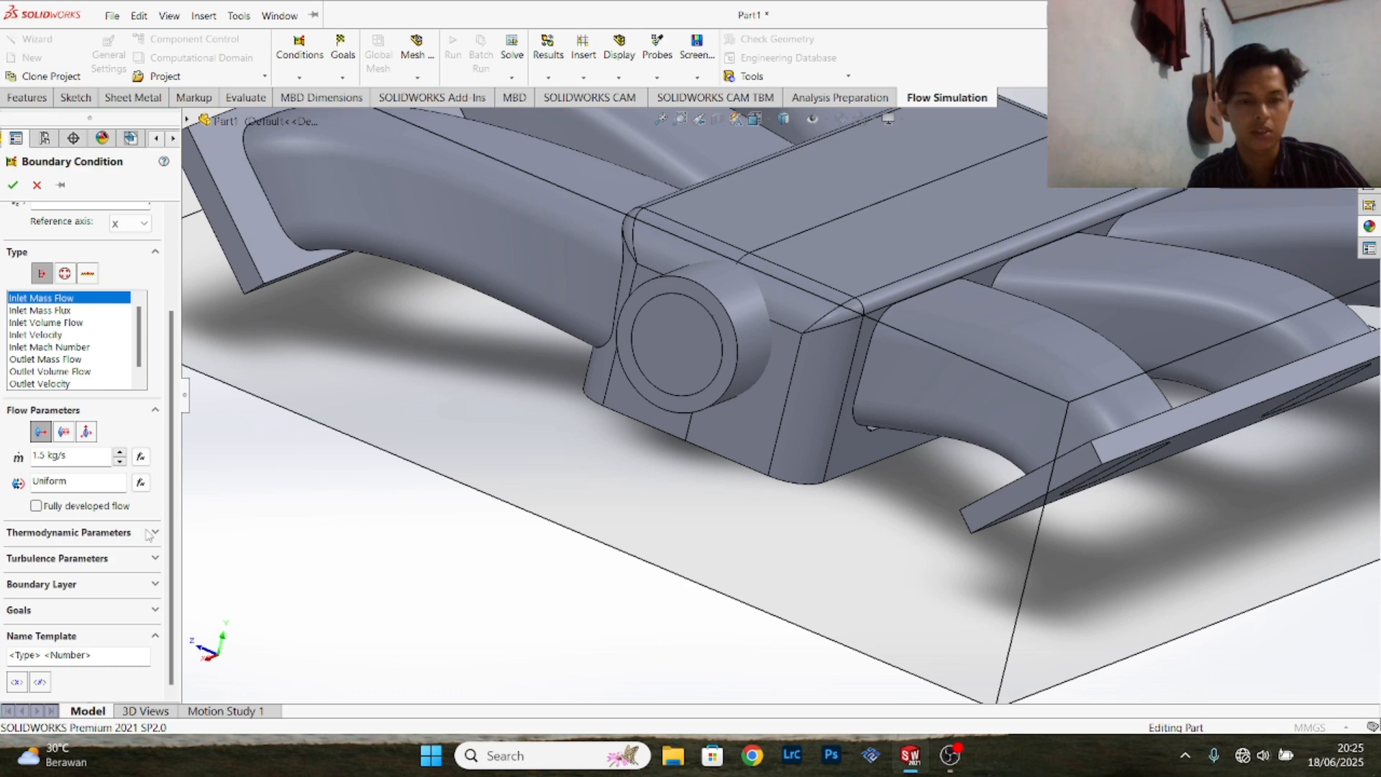
{"action": "left_click", "coordinate": [149, 534]}
{"action": "left_click", "coordinate": [152, 536]}
{"action": "left_click", "coordinate": [143, 560]}
{"action": "left_click", "coordinate": [144, 563]}
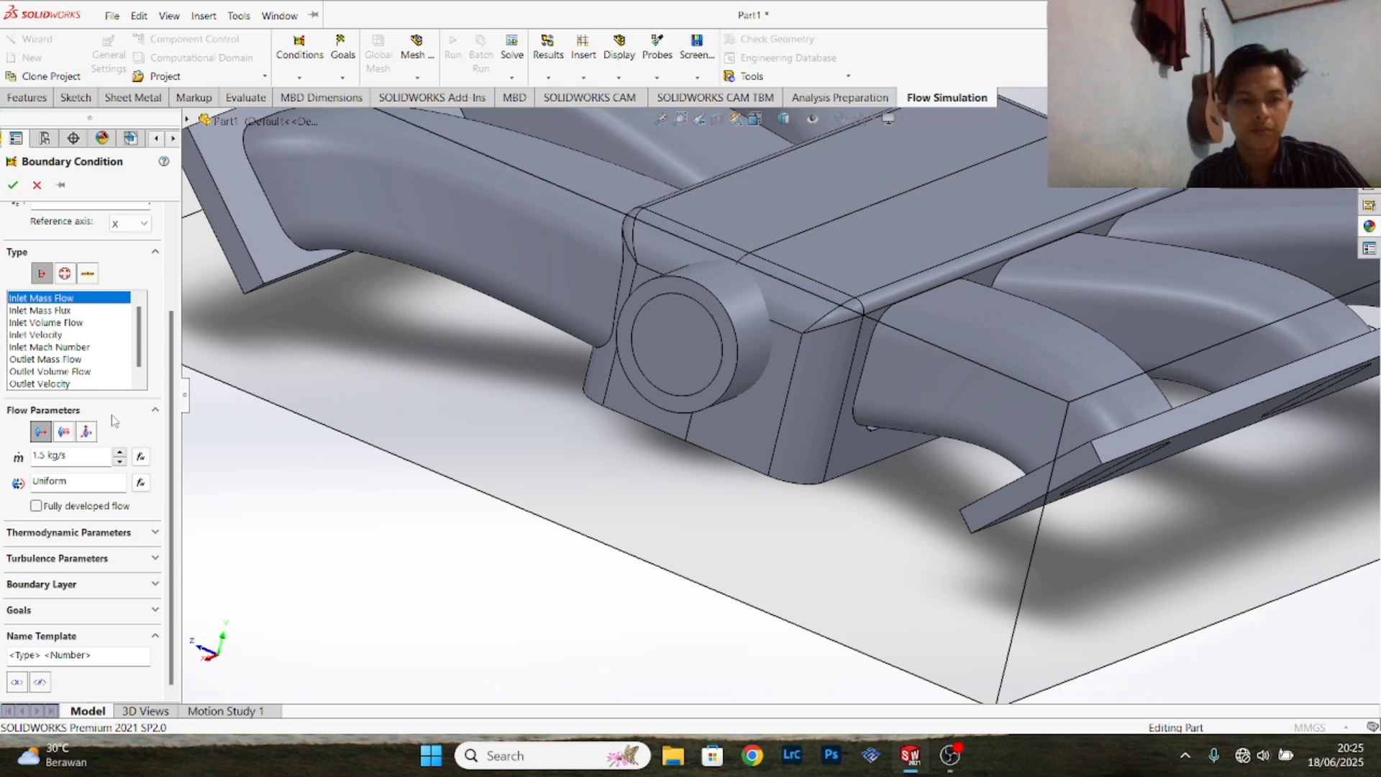
- Assign the inner face of the lid on the plenum's round inlet to the mass flow boundary condition
{"action": "scroll", "coordinate": [113, 418], "scroll_direction": "up", "scroll_amount": 3}
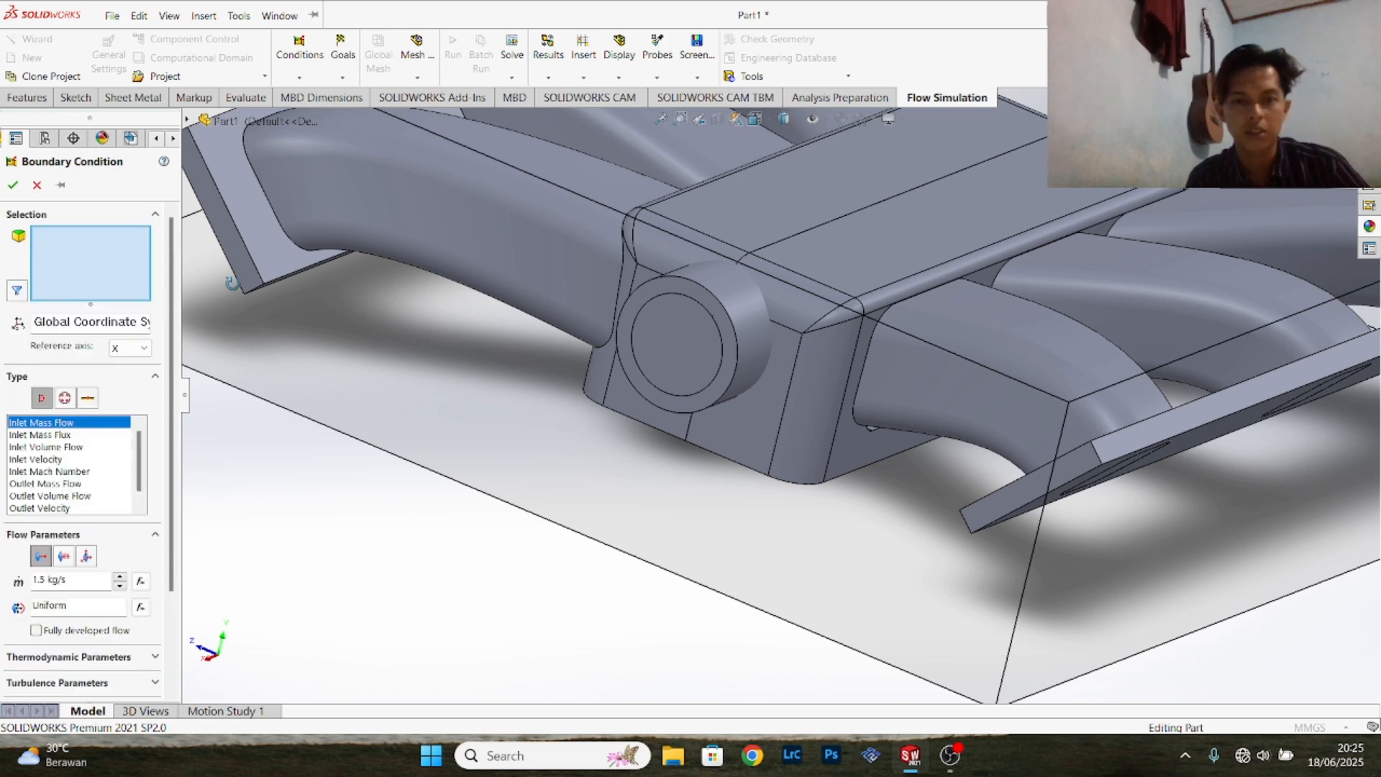
{"action": "left_click", "coordinate": [689, 338]}
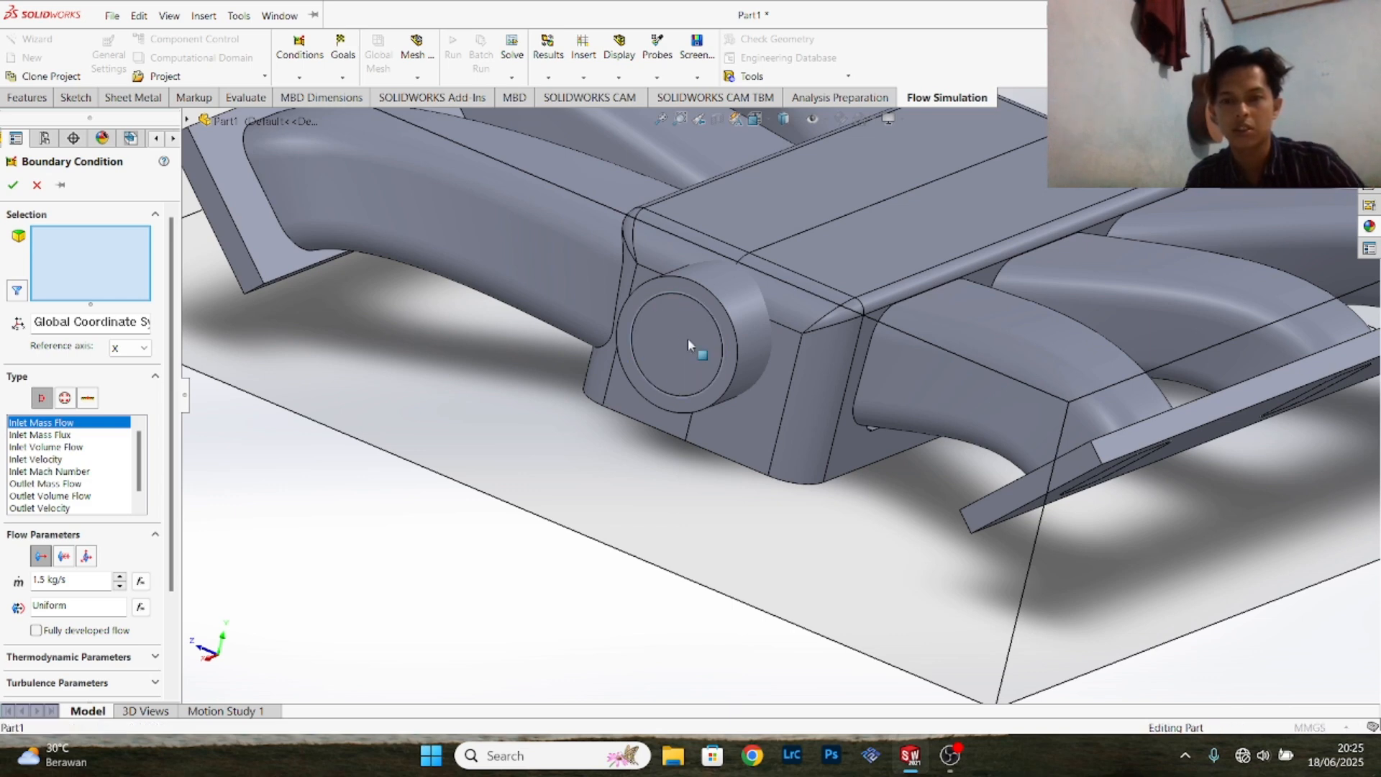
{"action": "right_click", "coordinate": [689, 338]}
{"action": "left_click", "coordinate": [705, 384]}
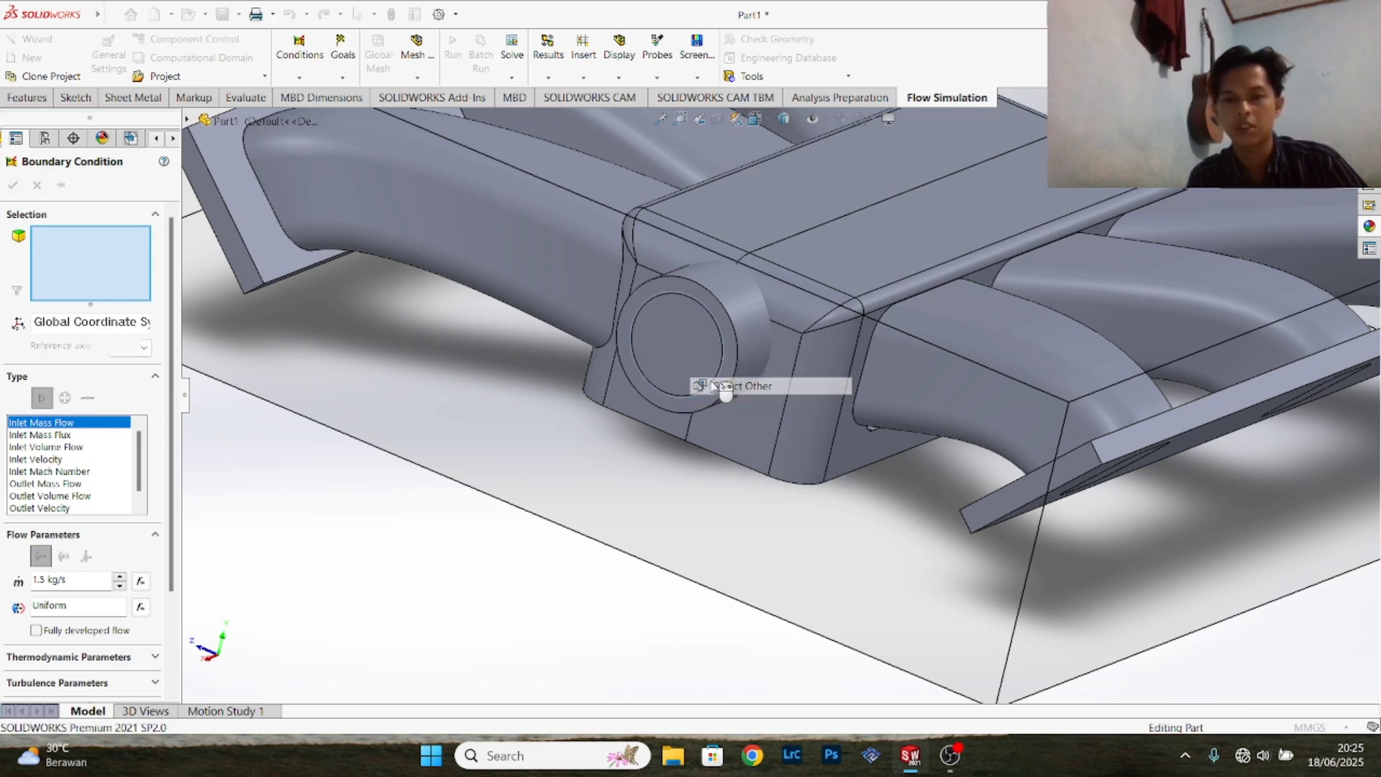
{"action": "left_click", "coordinate": [691, 351]}
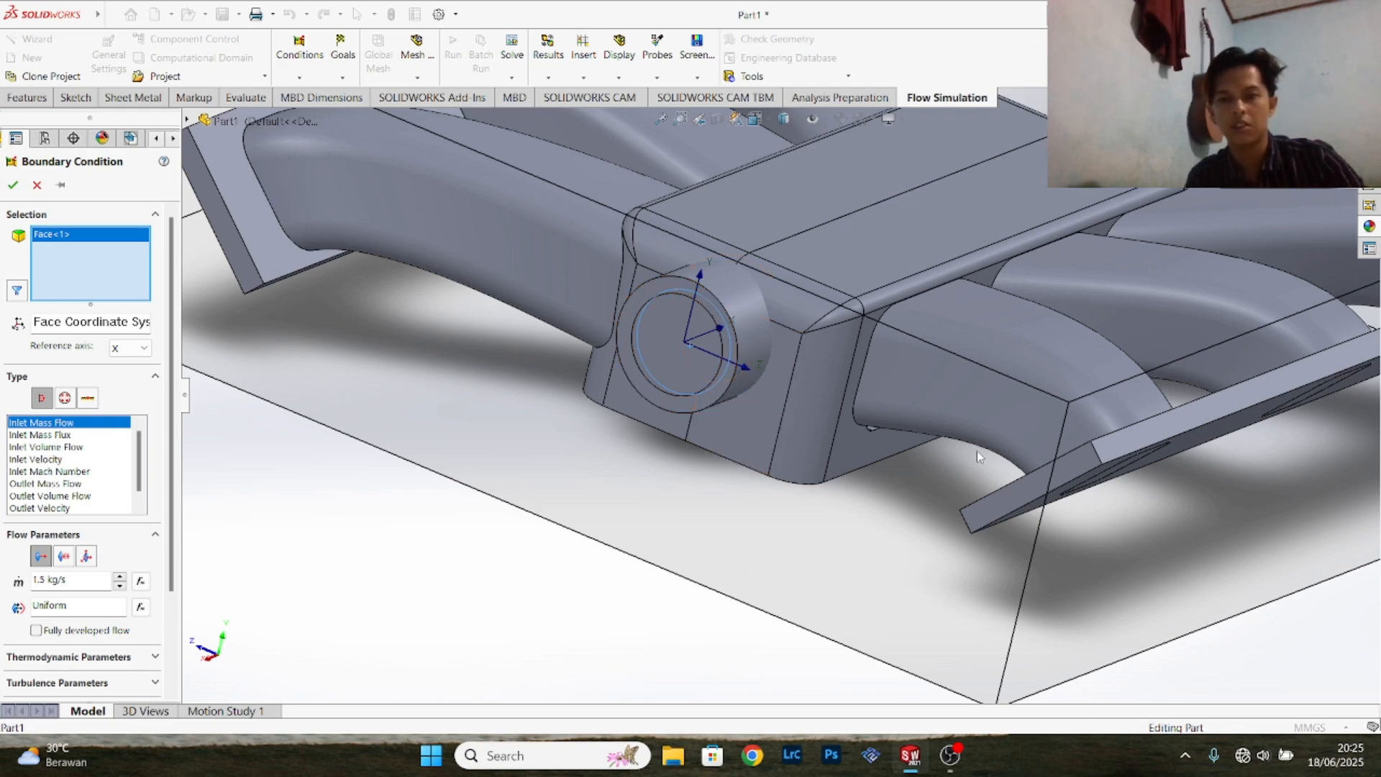
- Try to apply the inlet mass flow condition with the outer and inner faces of the opposite round inlet's lid added
{"action": "middle_click_drag", "start_coordinate": [977, 451], "coordinate": [1186, 444]}
{"action": "middle_click_drag", "start_coordinate": [1326, 417], "coordinate": [1333, 408]}
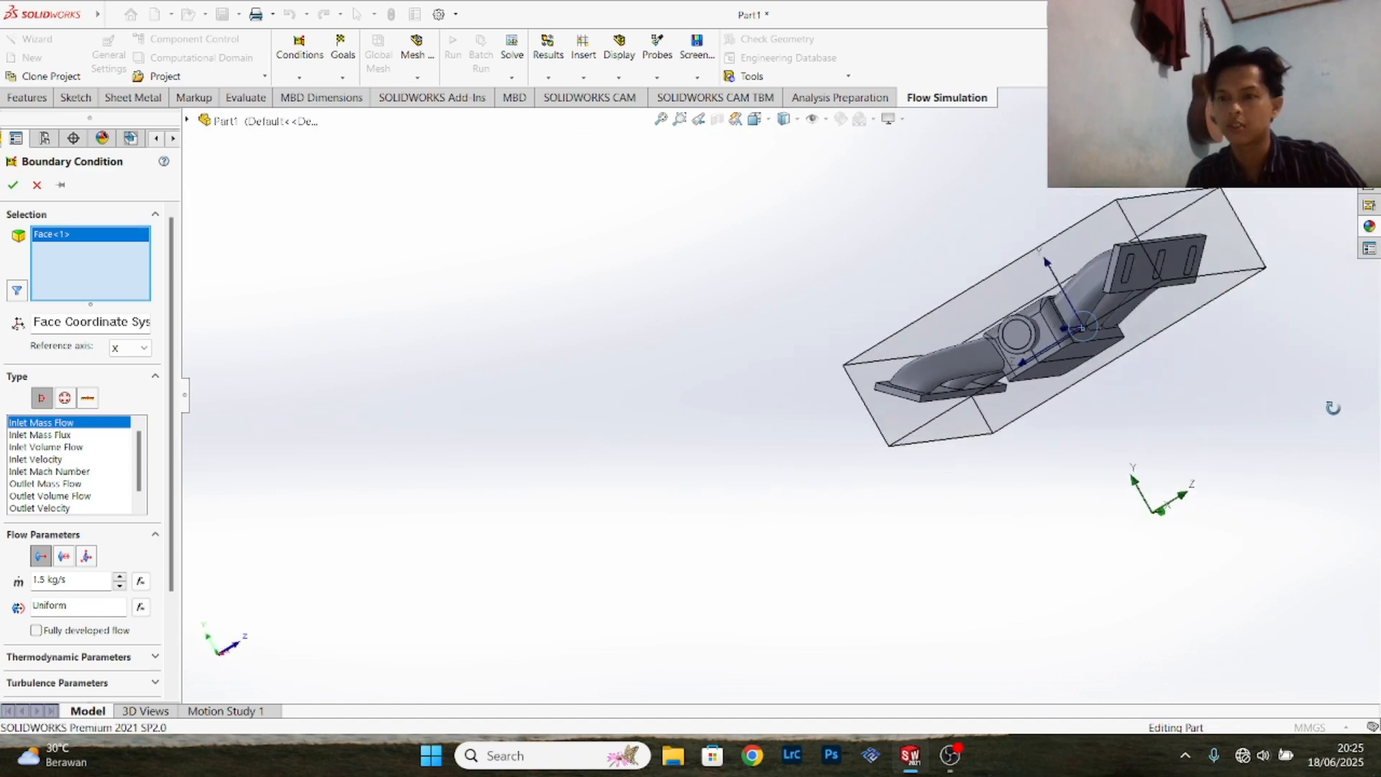
{"action": "scroll", "coordinate": [1333, 408], "scroll_direction": "down", "scroll_amount": 5}
{"action": "scroll", "coordinate": [824, 259], "scroll_direction": "up", "scroll_amount": 4}
{"action": "scroll", "coordinate": [623, 216], "scroll_direction": "down", "scroll_amount": 5}
{"action": "scroll", "coordinate": [468, 374], "scroll_direction": "up", "scroll_amount": 1}
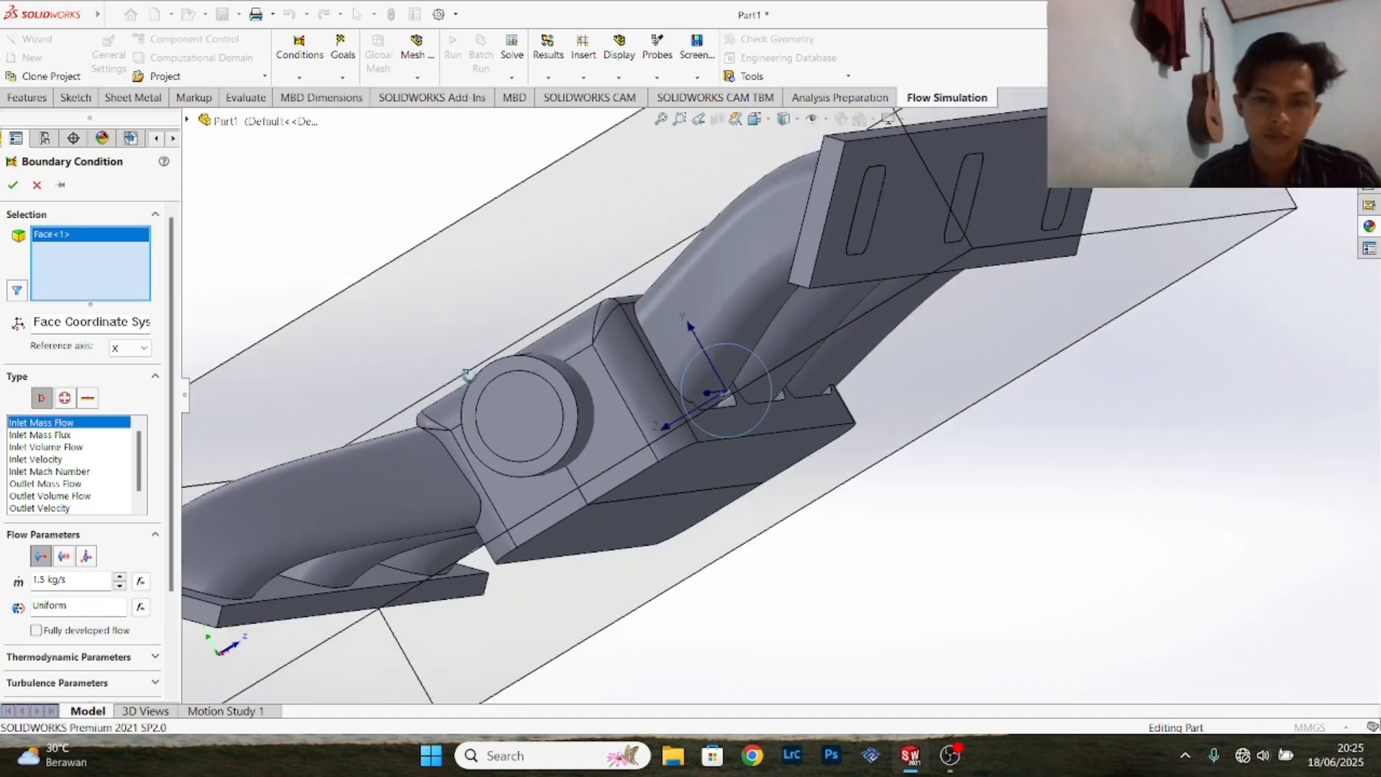
{"action": "left_click", "coordinate": [531, 415]}
{"action": "right_click", "coordinate": [530, 415]}
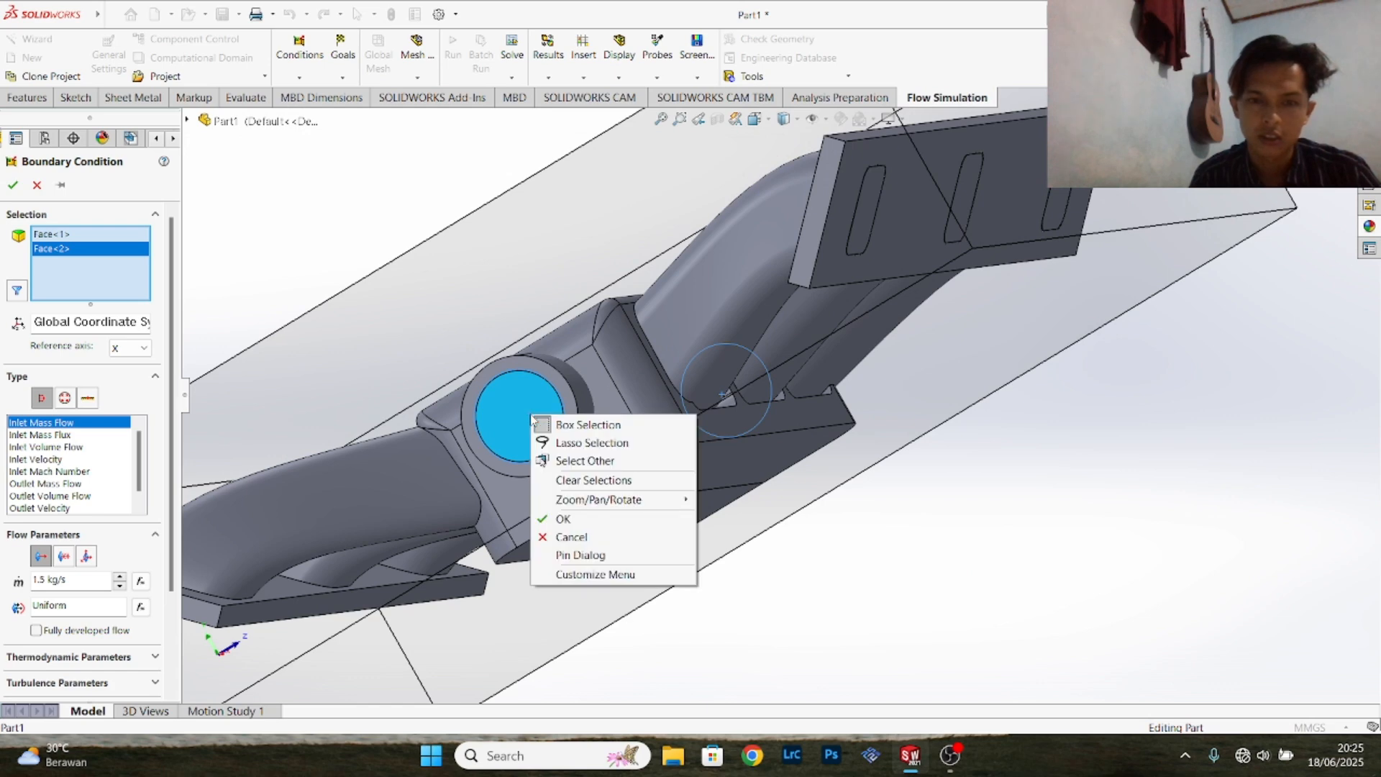
{"action": "left_click", "coordinate": [610, 463]}
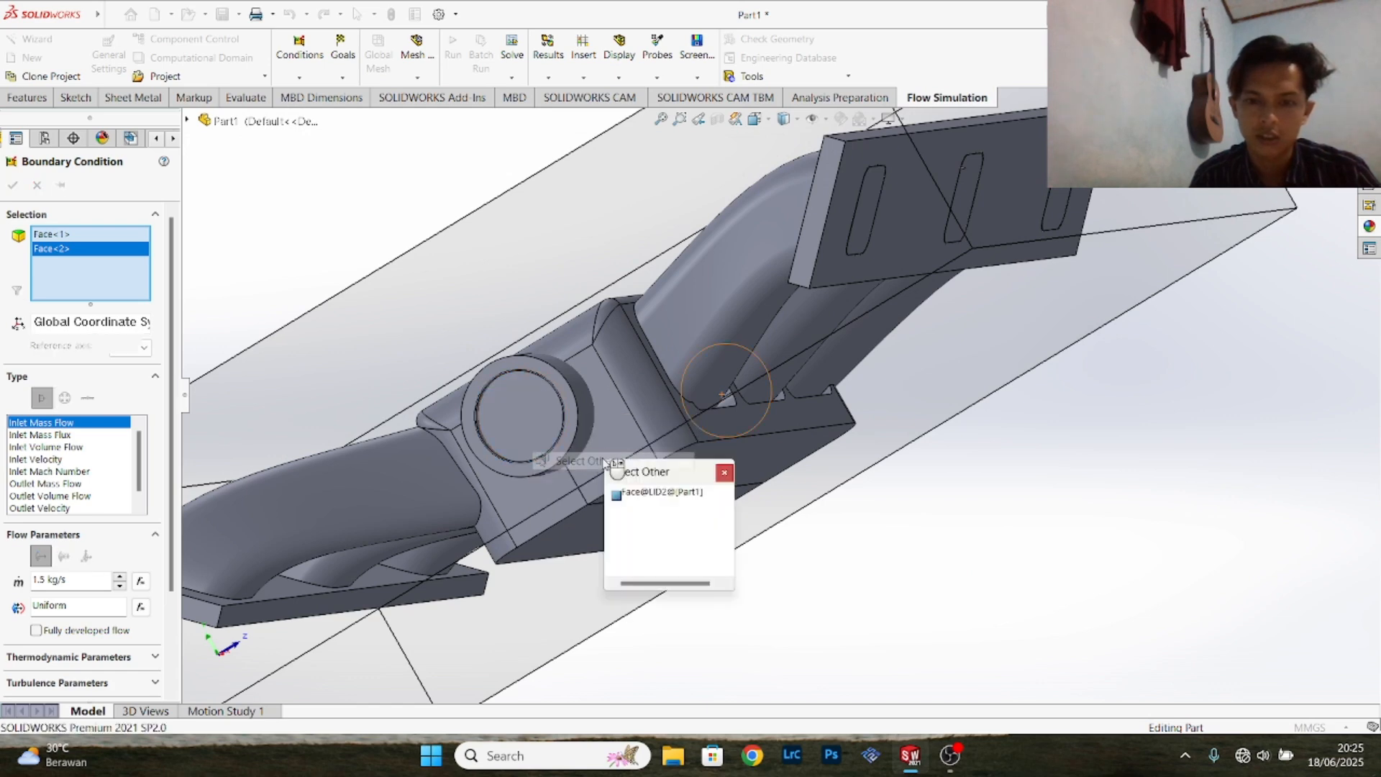
{"action": "left_click", "coordinate": [538, 425]}
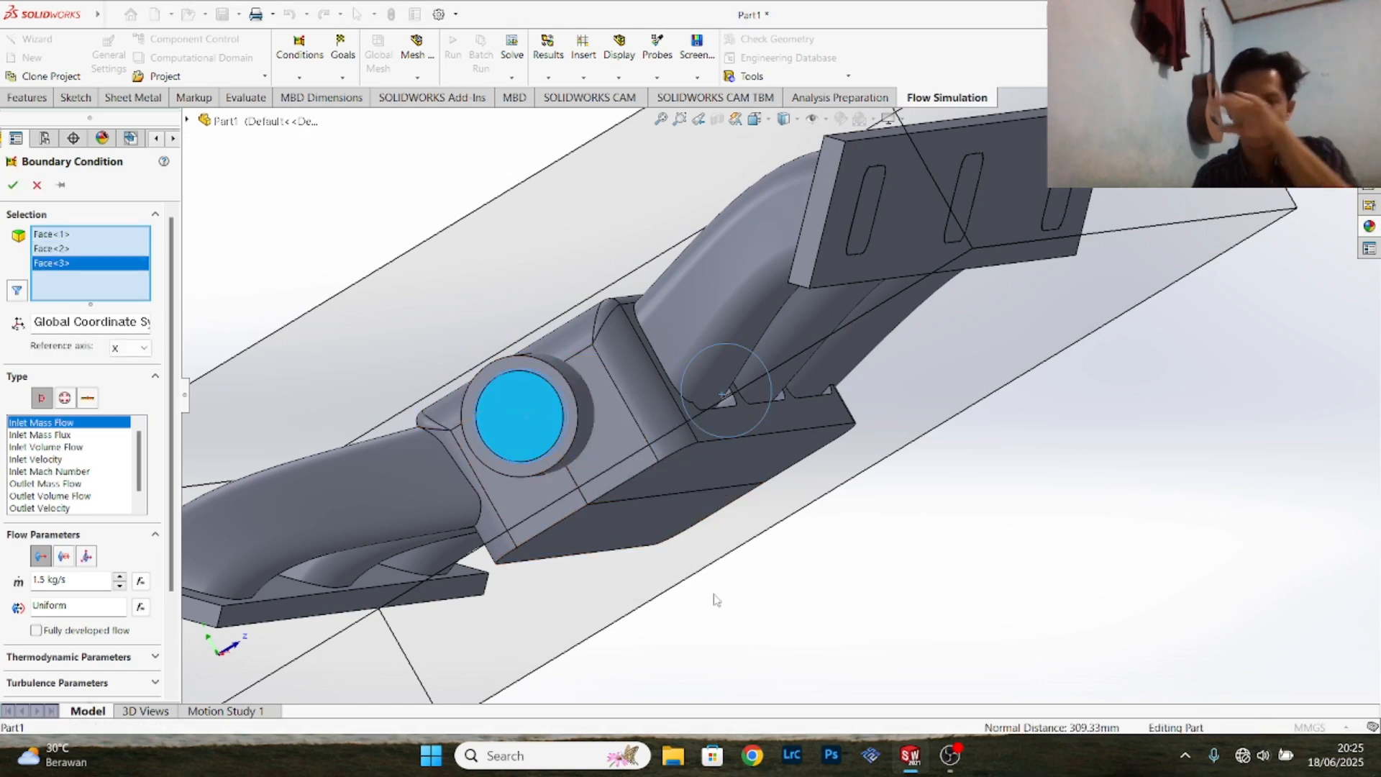
{"action": "middle_click_drag", "start_coordinate": [916, 575], "coordinate": [1009, 554]}
{"action": "left_click", "coordinate": [13, 185]}
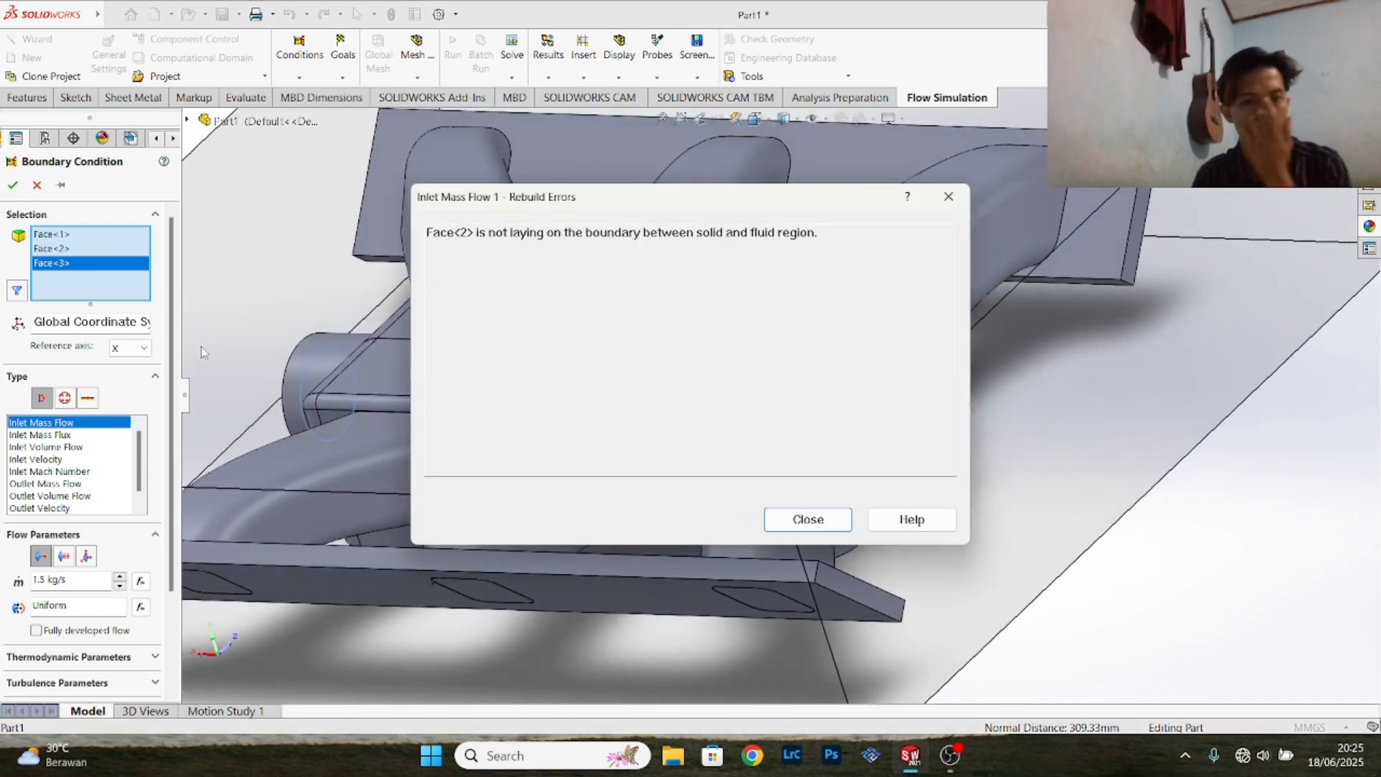
{"action": "left_click", "coordinate": [821, 522]}
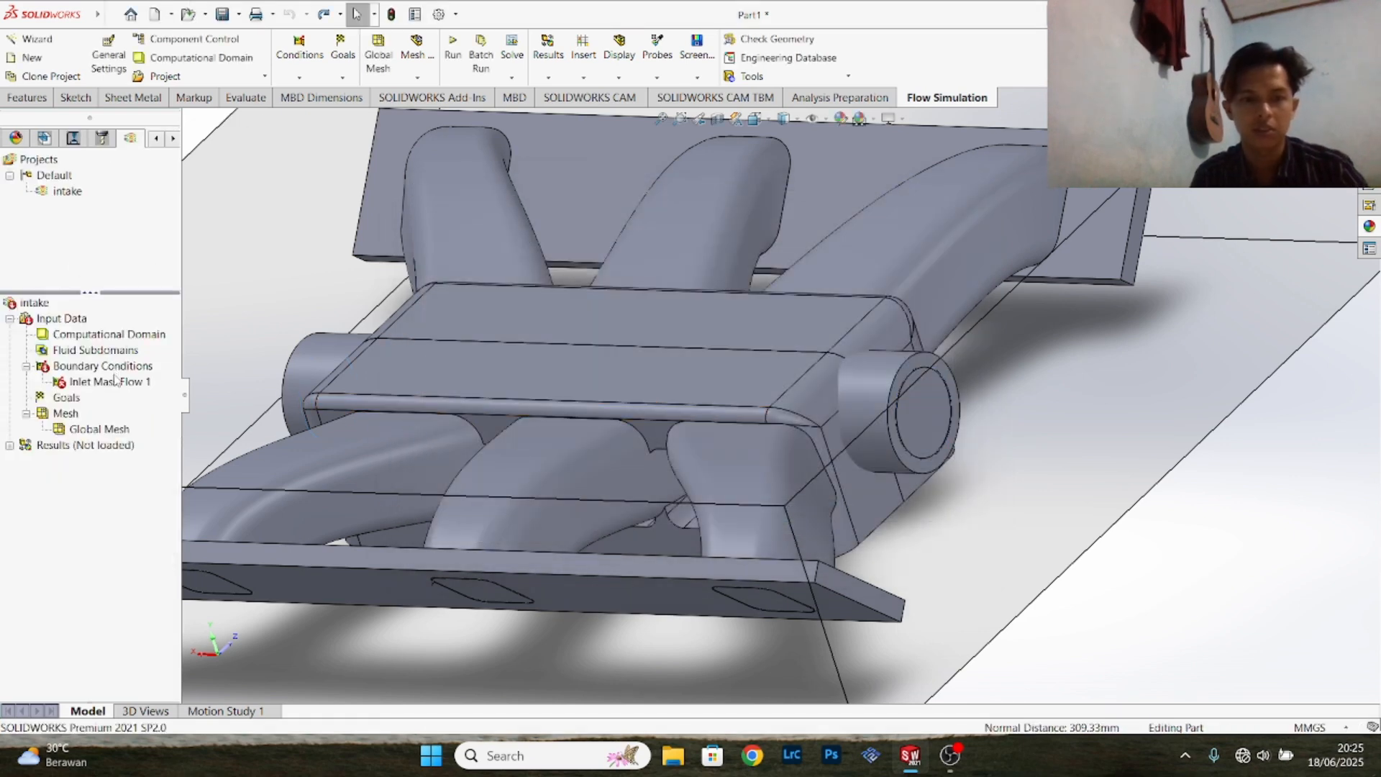
- Delete the inlet mass flow boundary condition that covers both round inlets
{"action": "left_click", "coordinate": [116, 381]}
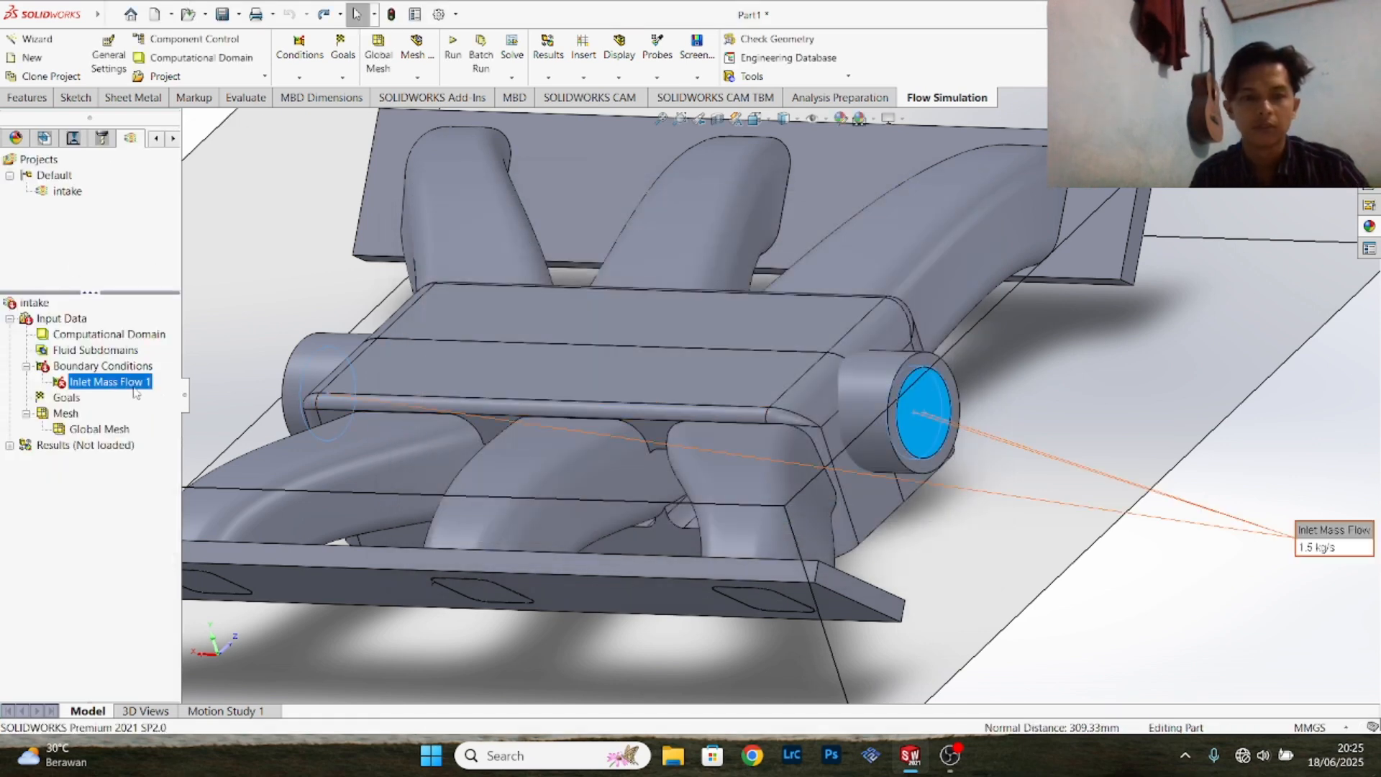
{"action": "right_click", "coordinate": [135, 387]}
{"action": "left_click", "coordinate": [189, 447]}
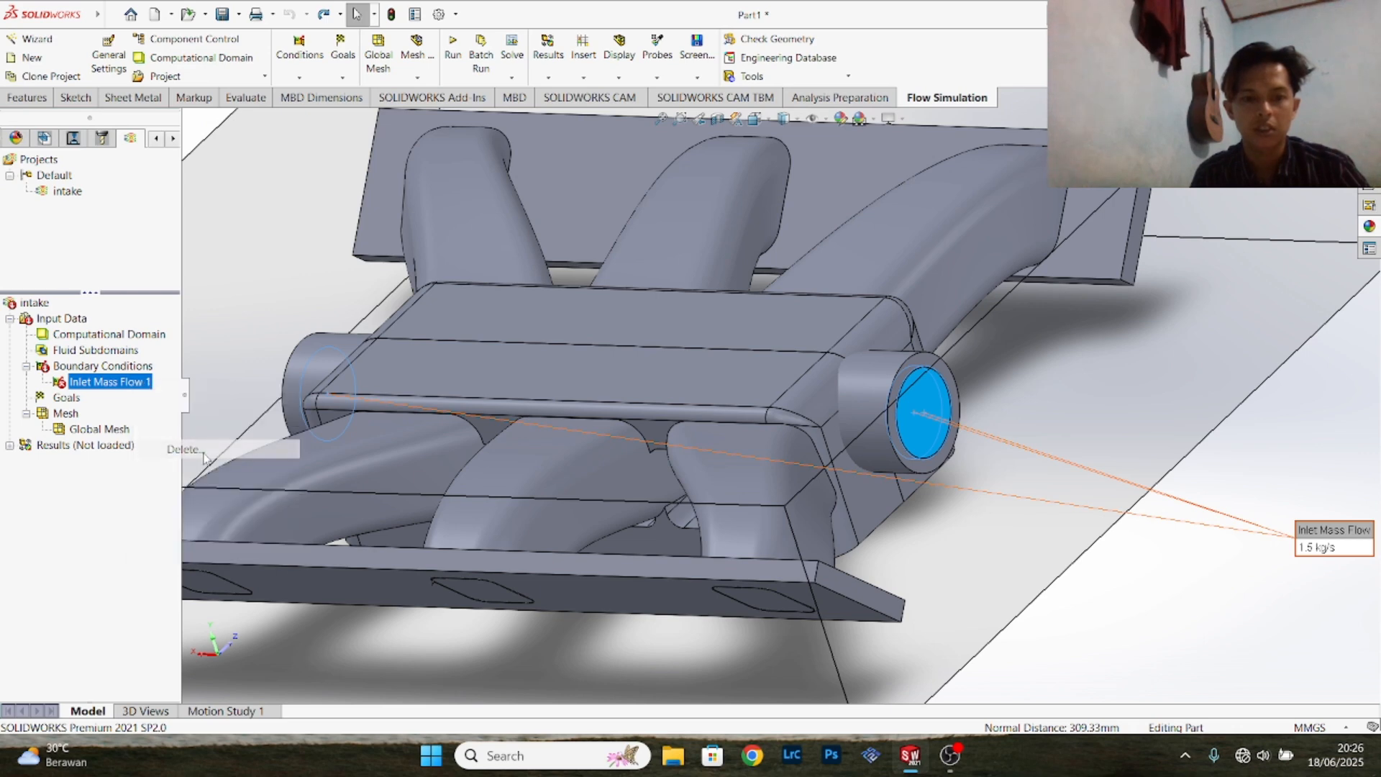
{"action": "left_click", "coordinate": [835, 302]}
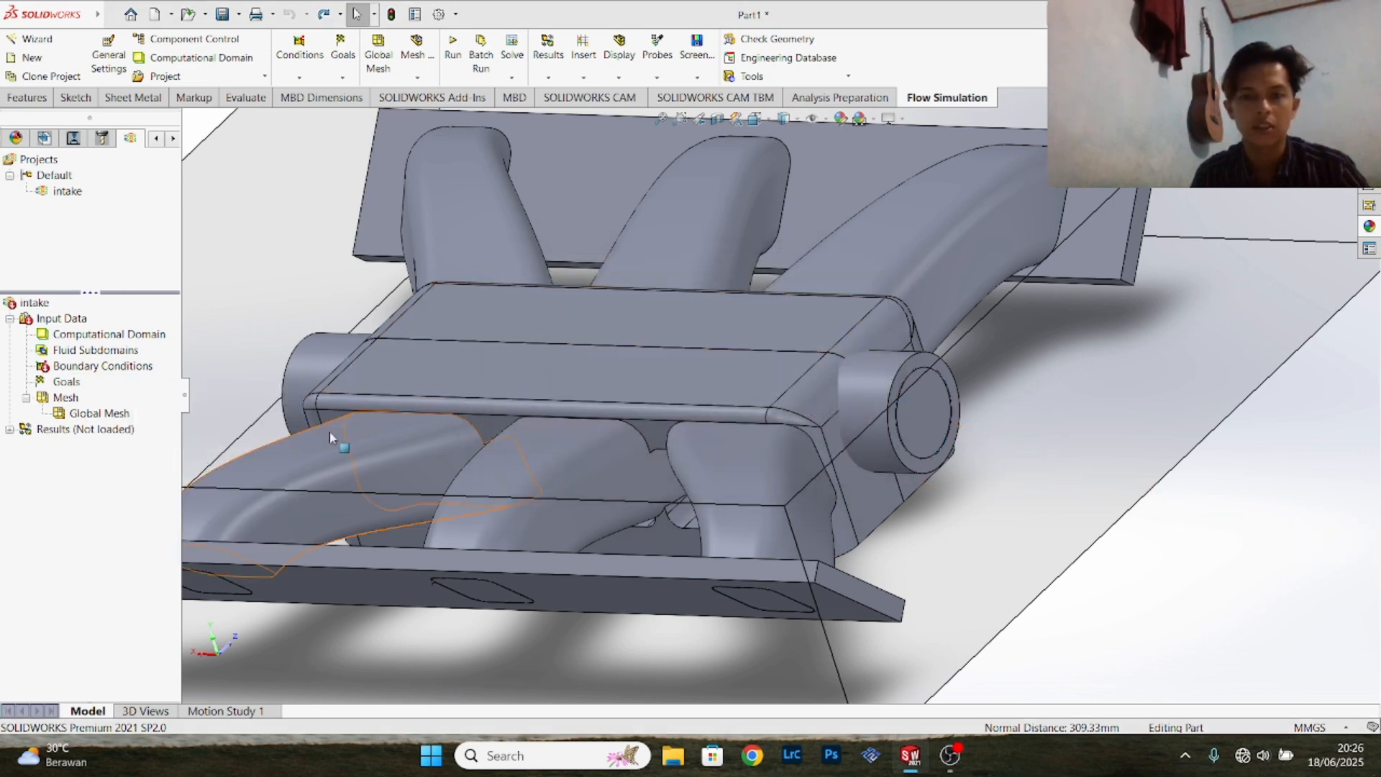
{"action": "left_click", "coordinate": [630, 394]}
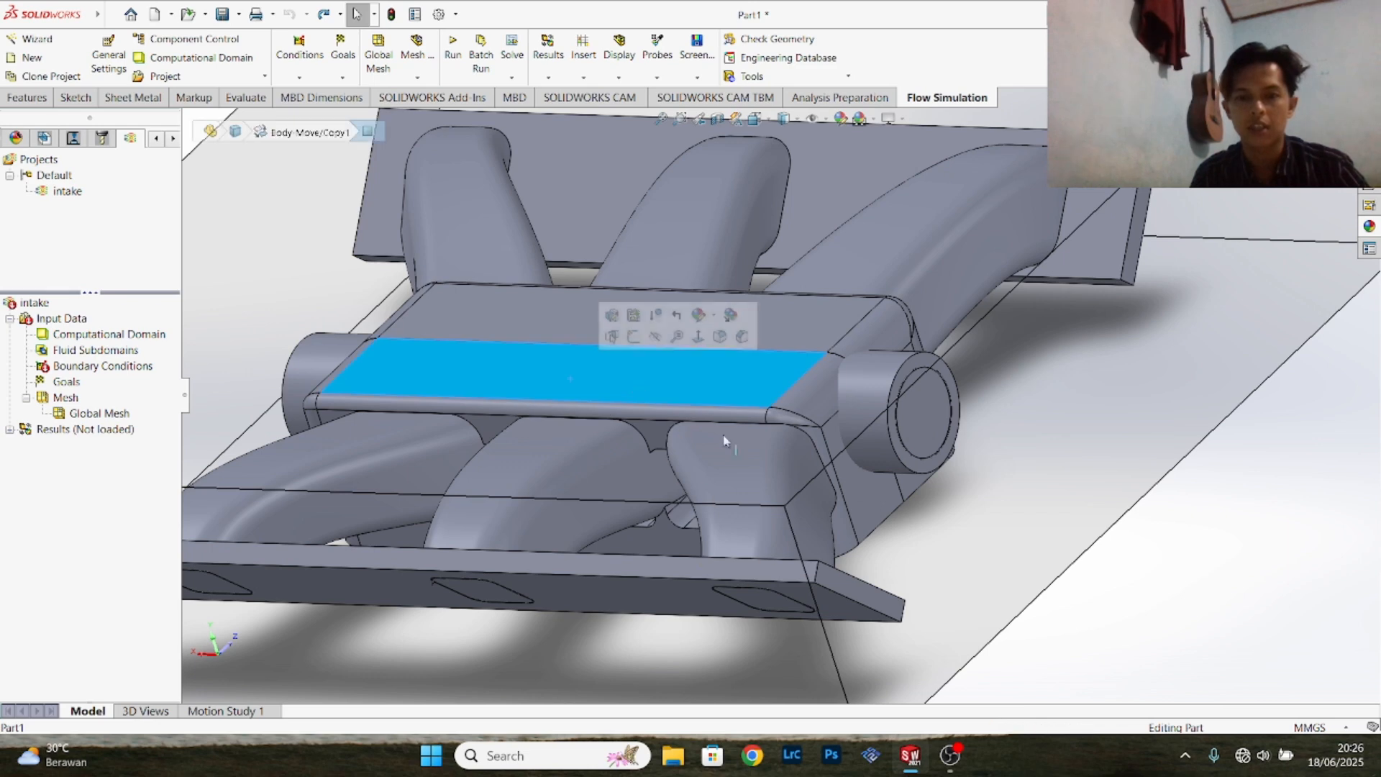
{"action": "left_click", "coordinate": [1109, 526]}
- Try to create a 1.5 kg/s Inlet Mass Flow condition on both the outer and inner faces of one round inlet's lid
{"action": "middle_click_drag", "start_coordinate": [1098, 544], "coordinate": [1268, 575]}
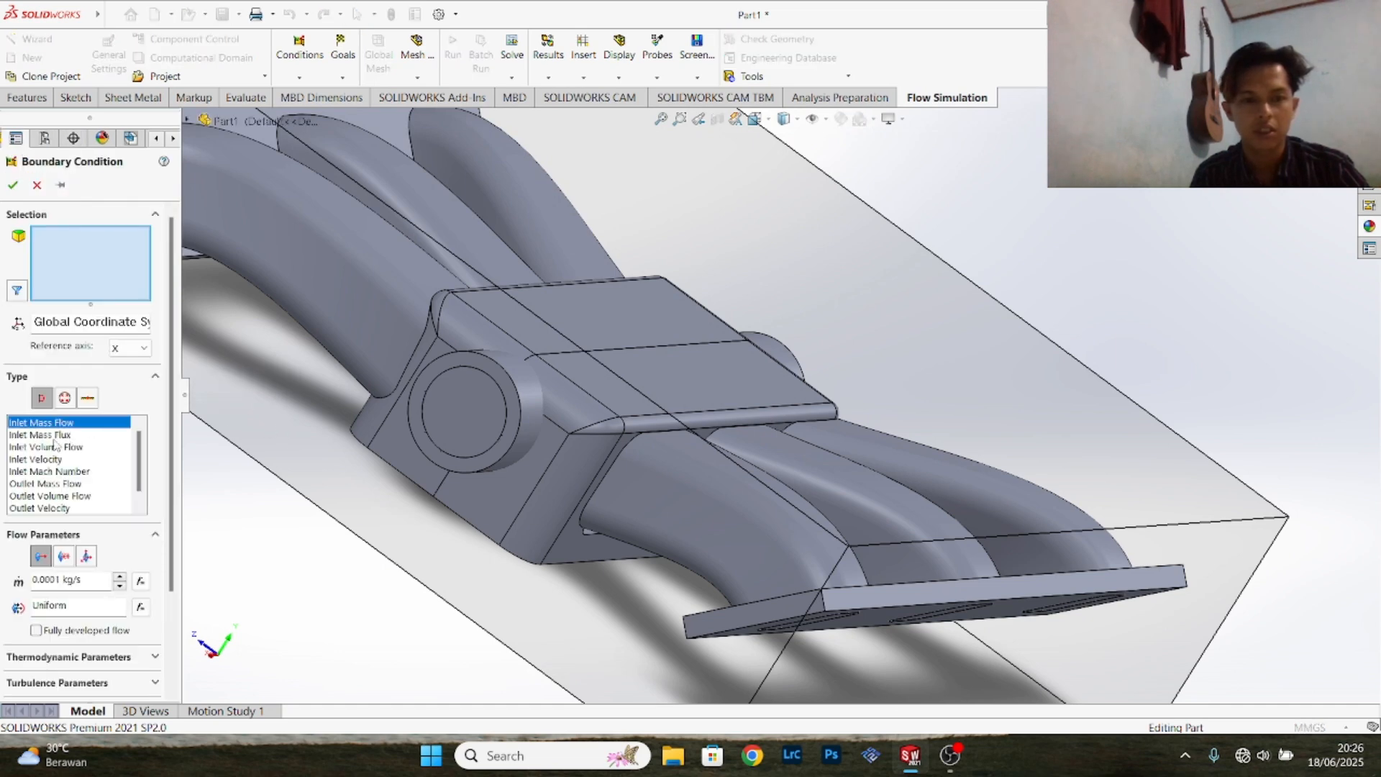
{"action": "double_click", "coordinate": [53, 579]}
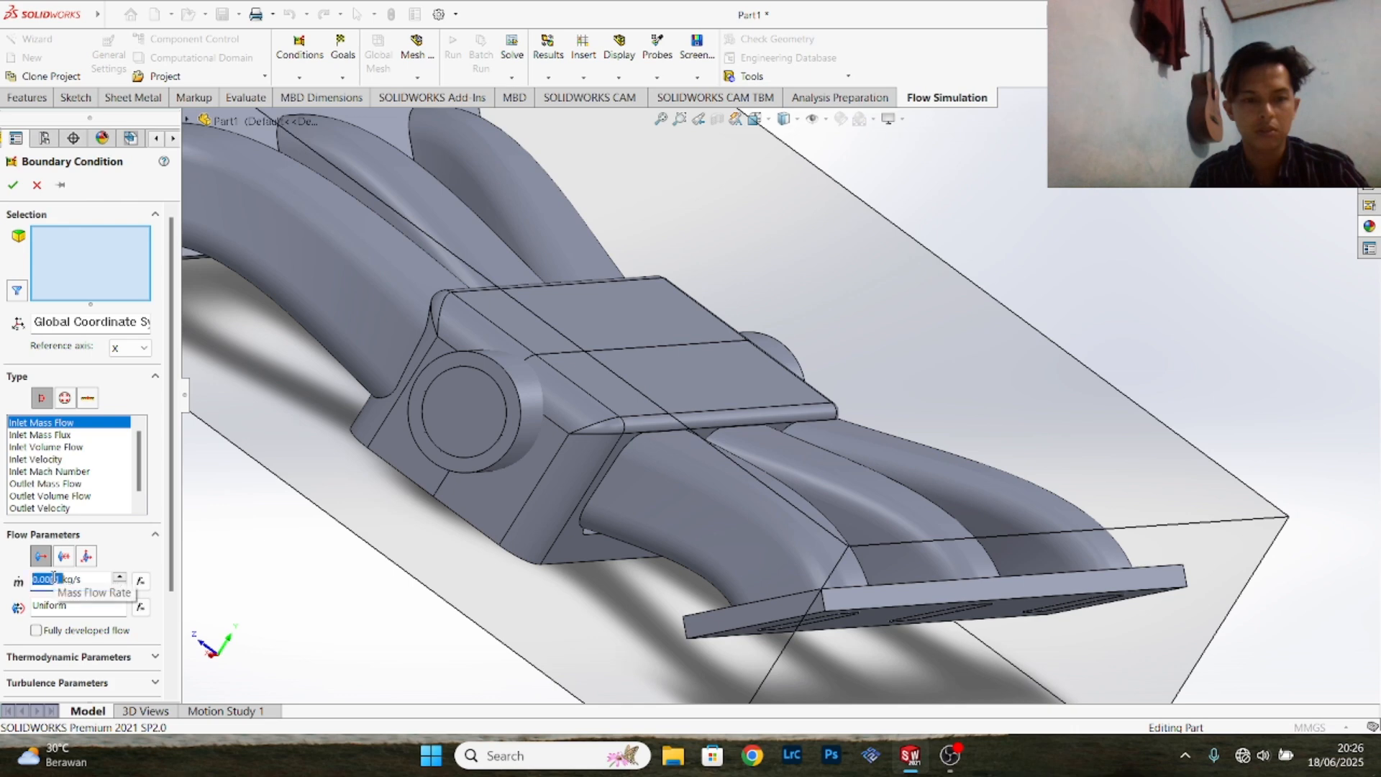
{"action": "type", "text": "1"}
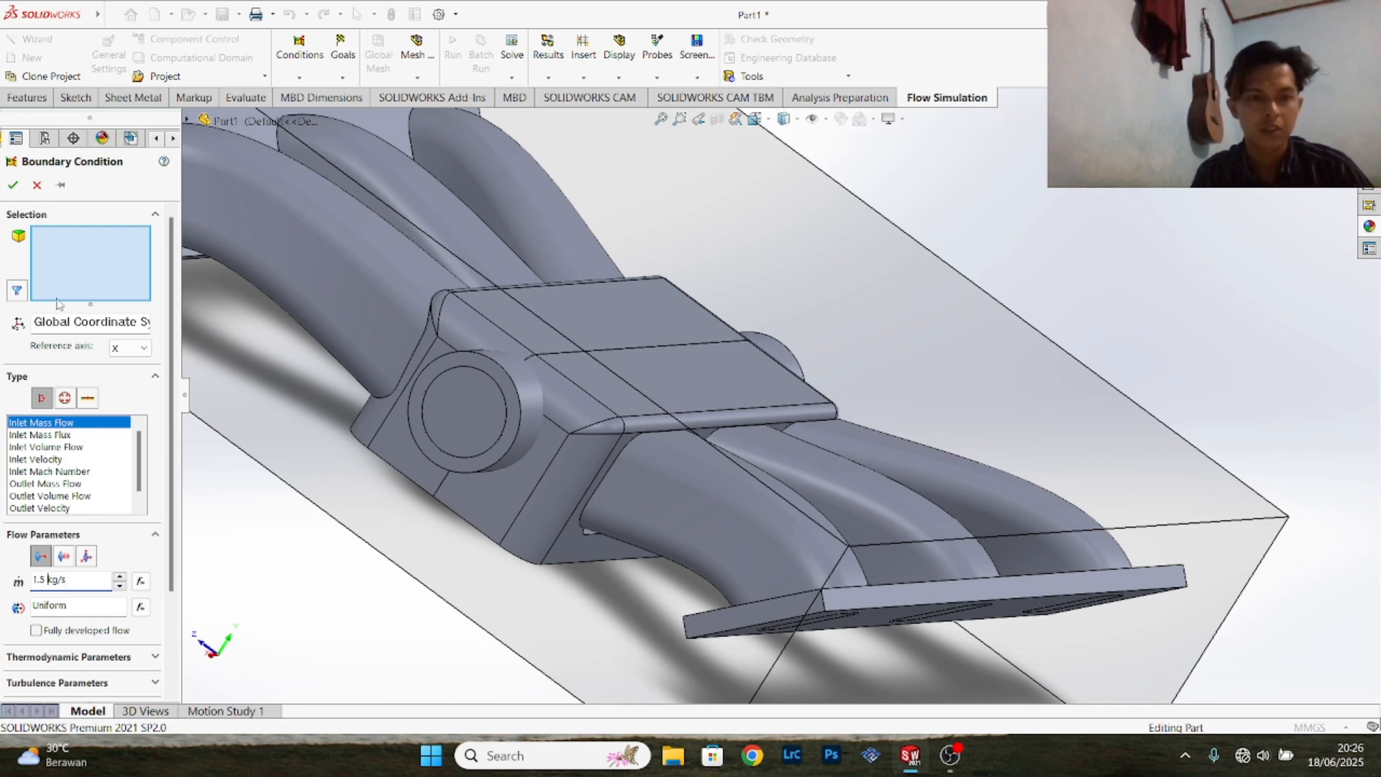
{"action": "left_click", "coordinate": [469, 394]}
{"action": "right_click", "coordinate": [469, 394]}
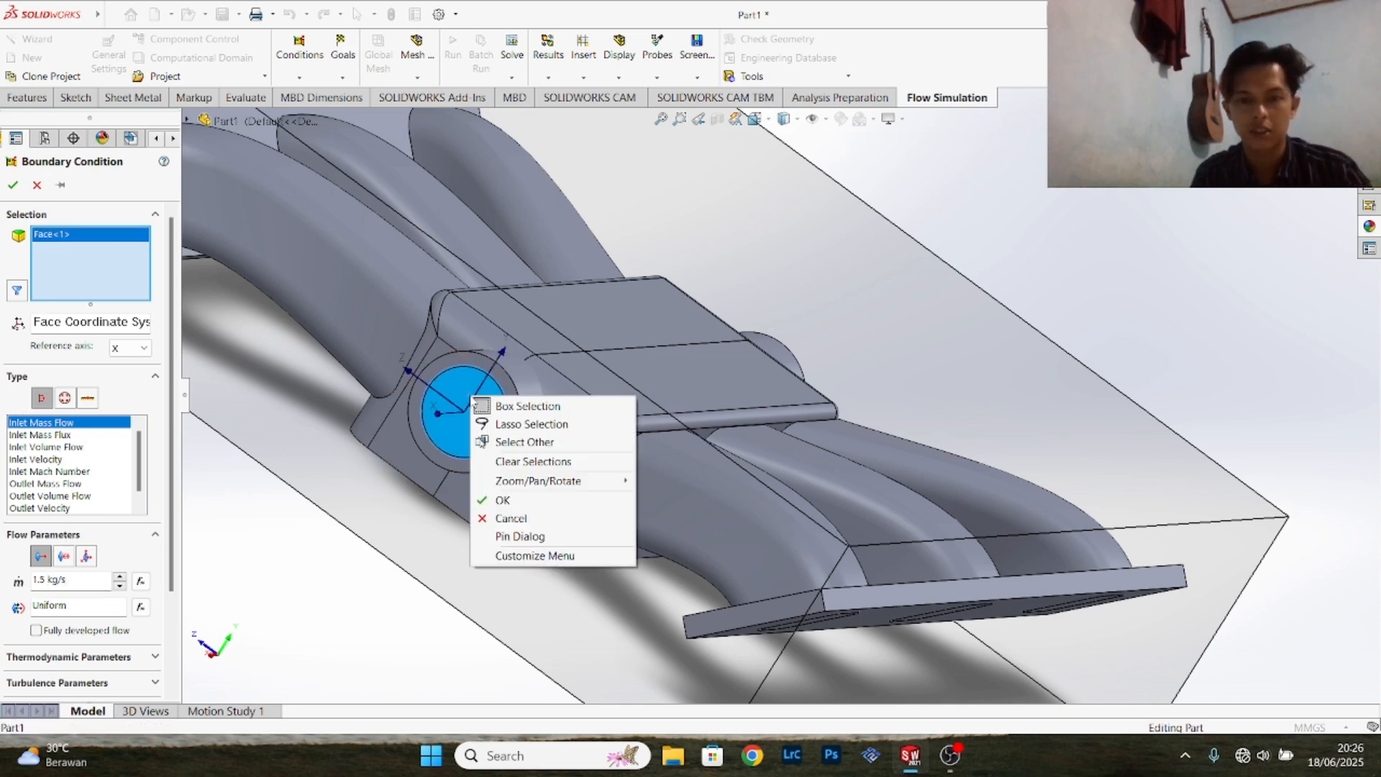
{"action": "left_click", "coordinate": [497, 442]}
{"action": "left_click", "coordinate": [469, 431]}
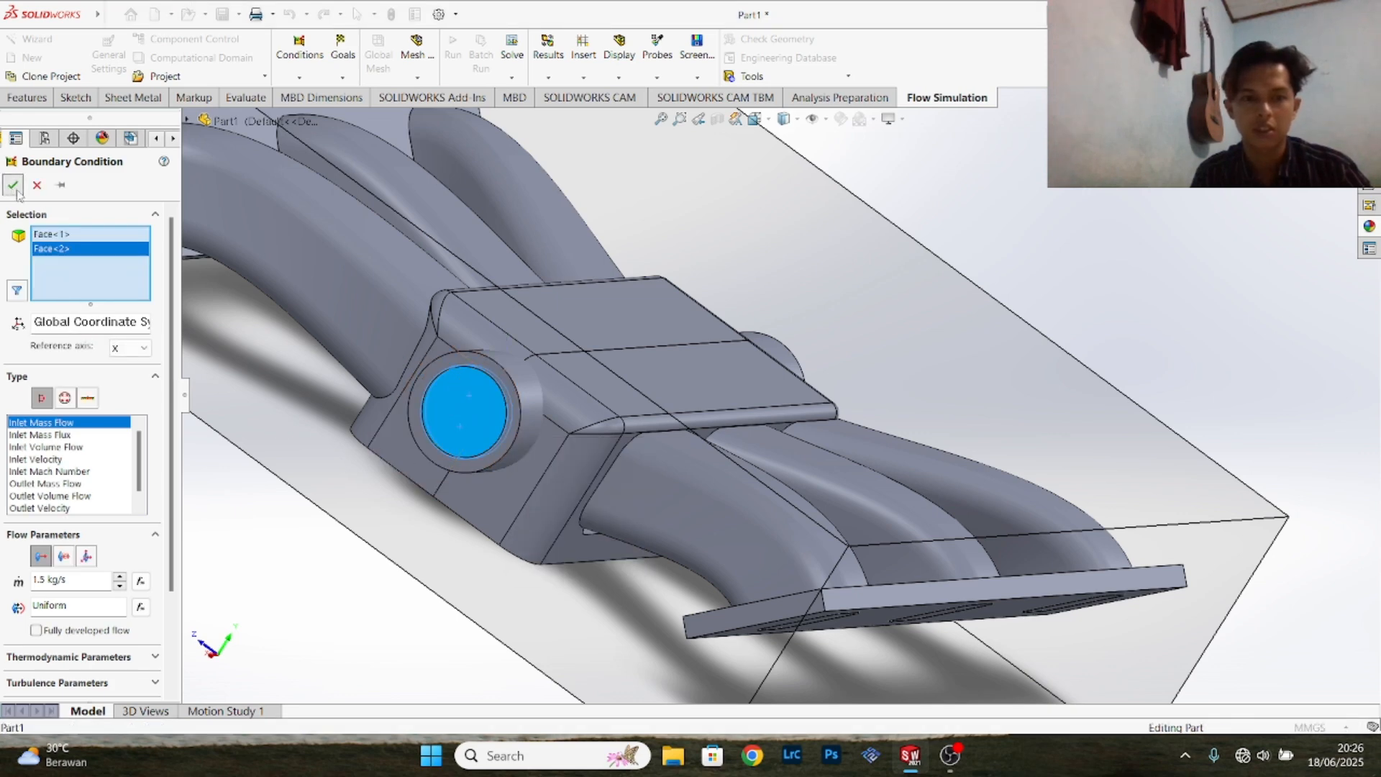
{"action": "left_click", "coordinate": [14, 186]}
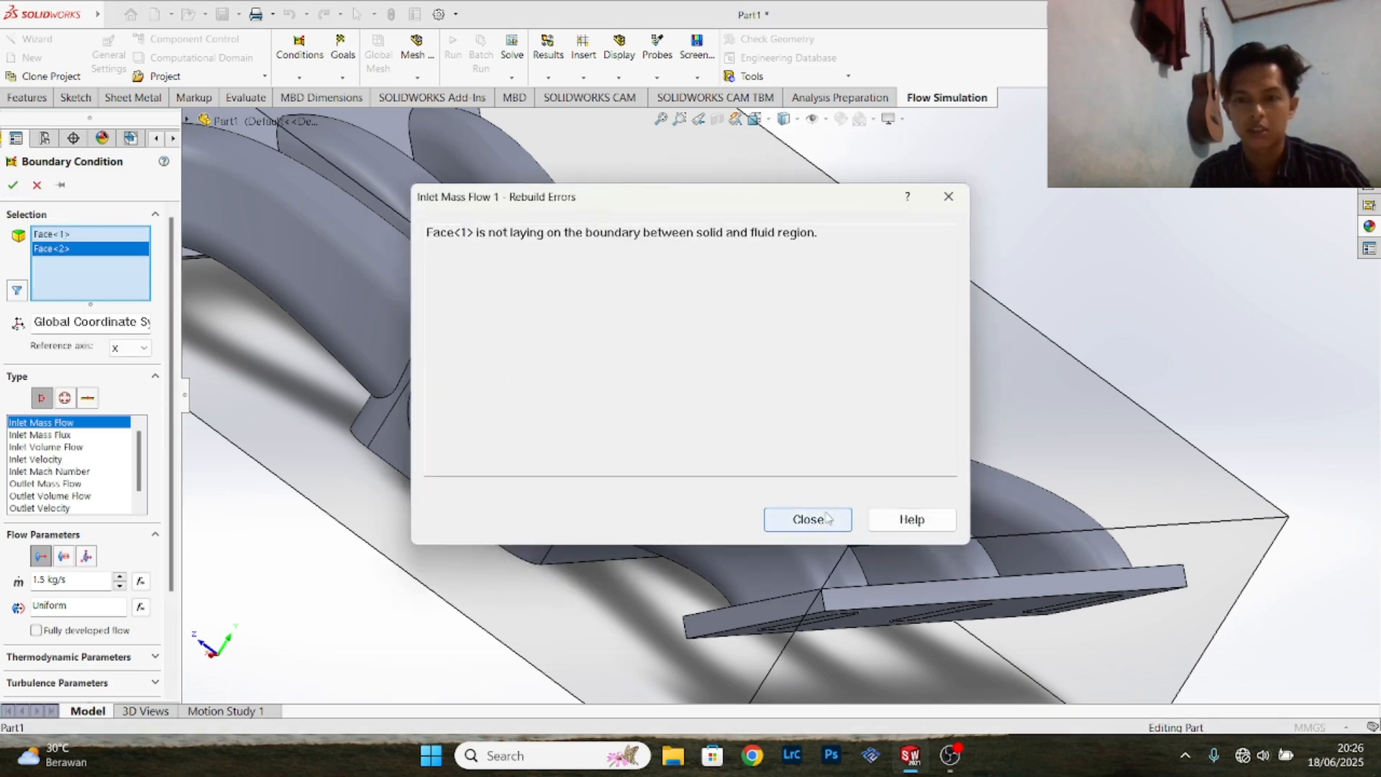
{"action": "left_click", "coordinate": [949, 197]}
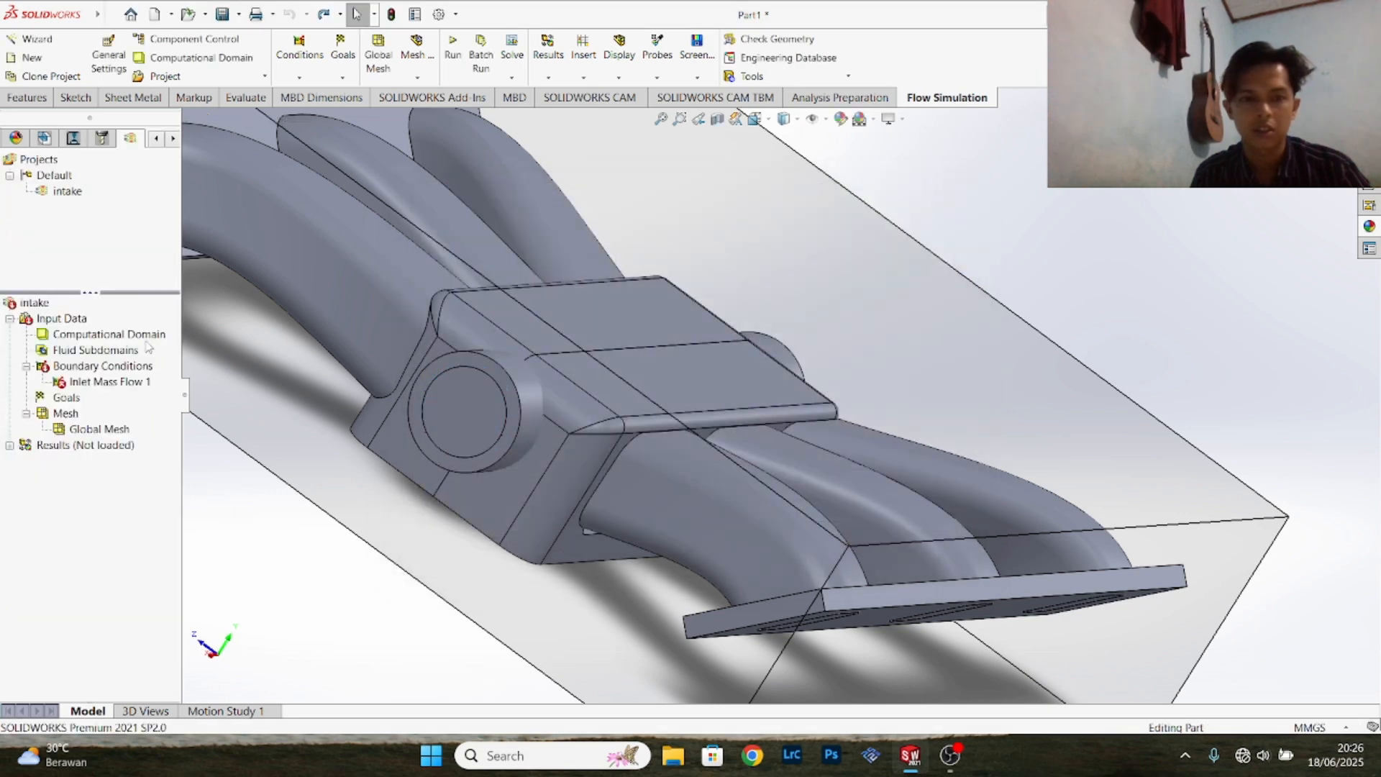
- Delete the faulty inlet mass flow boundary condition from the single round inlet
{"action": "right_click", "coordinate": [91, 383]}
{"action": "left_click", "coordinate": [156, 449]}
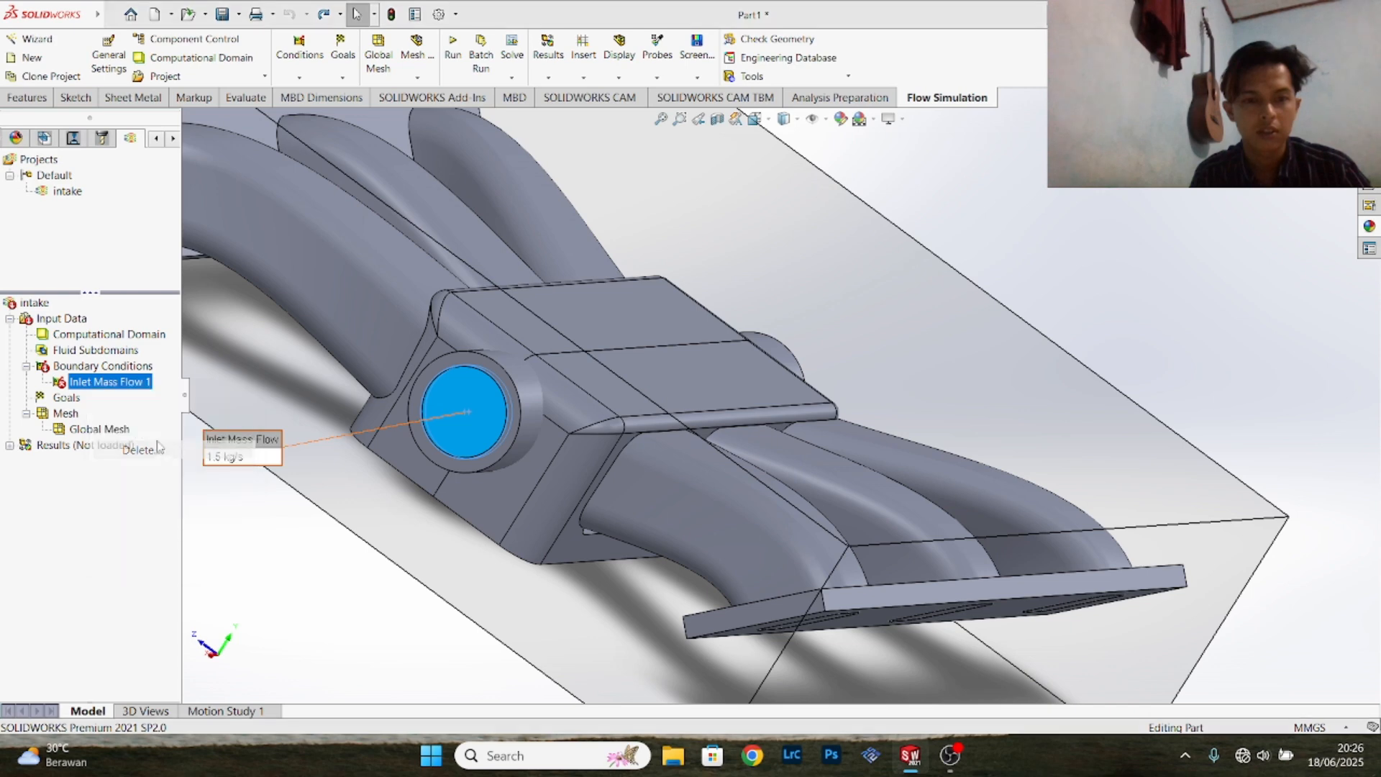
{"action": "left_click", "coordinate": [829, 388]}
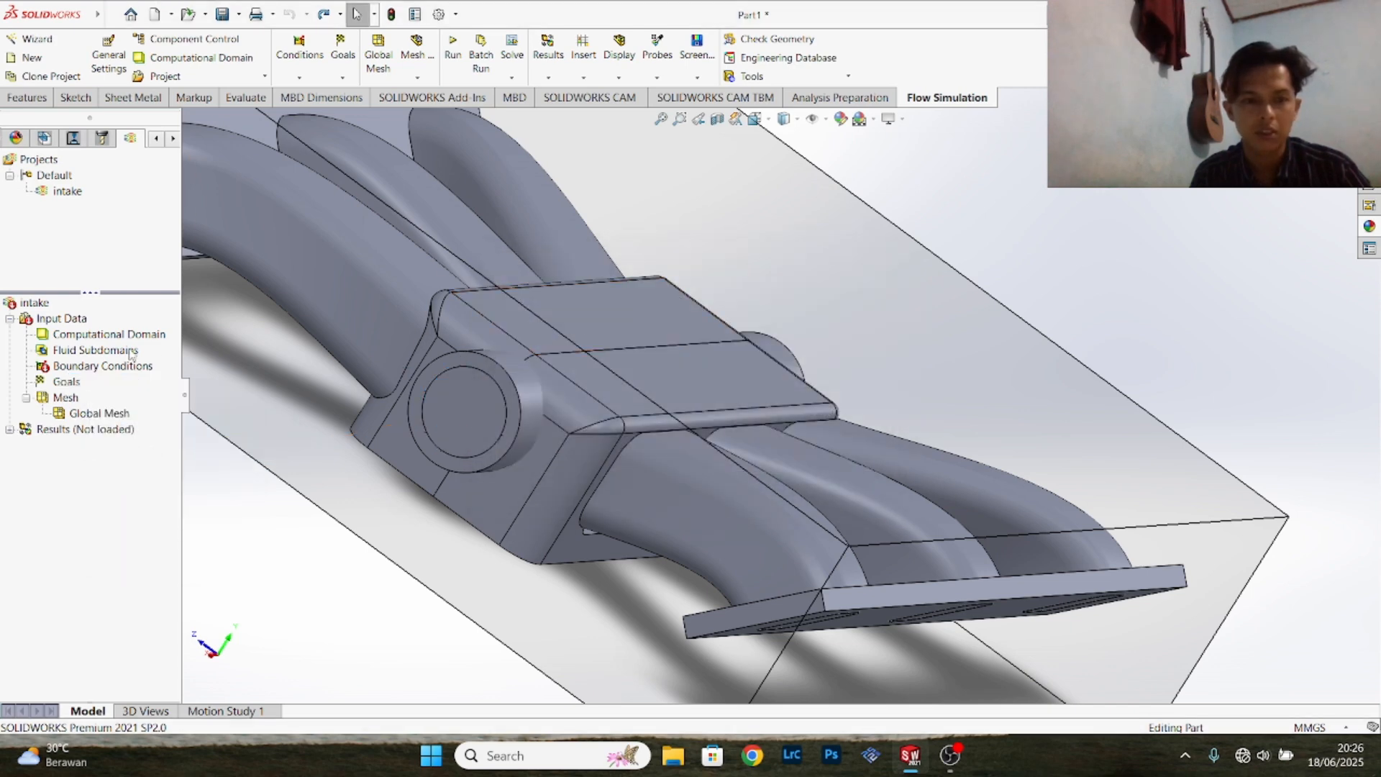
- Insert an Inlet Mass Flow boundary condition of 1.5 kg/s on only the inner face of the first round inlet's lid
{"action": "right_click", "coordinate": [112, 367]}
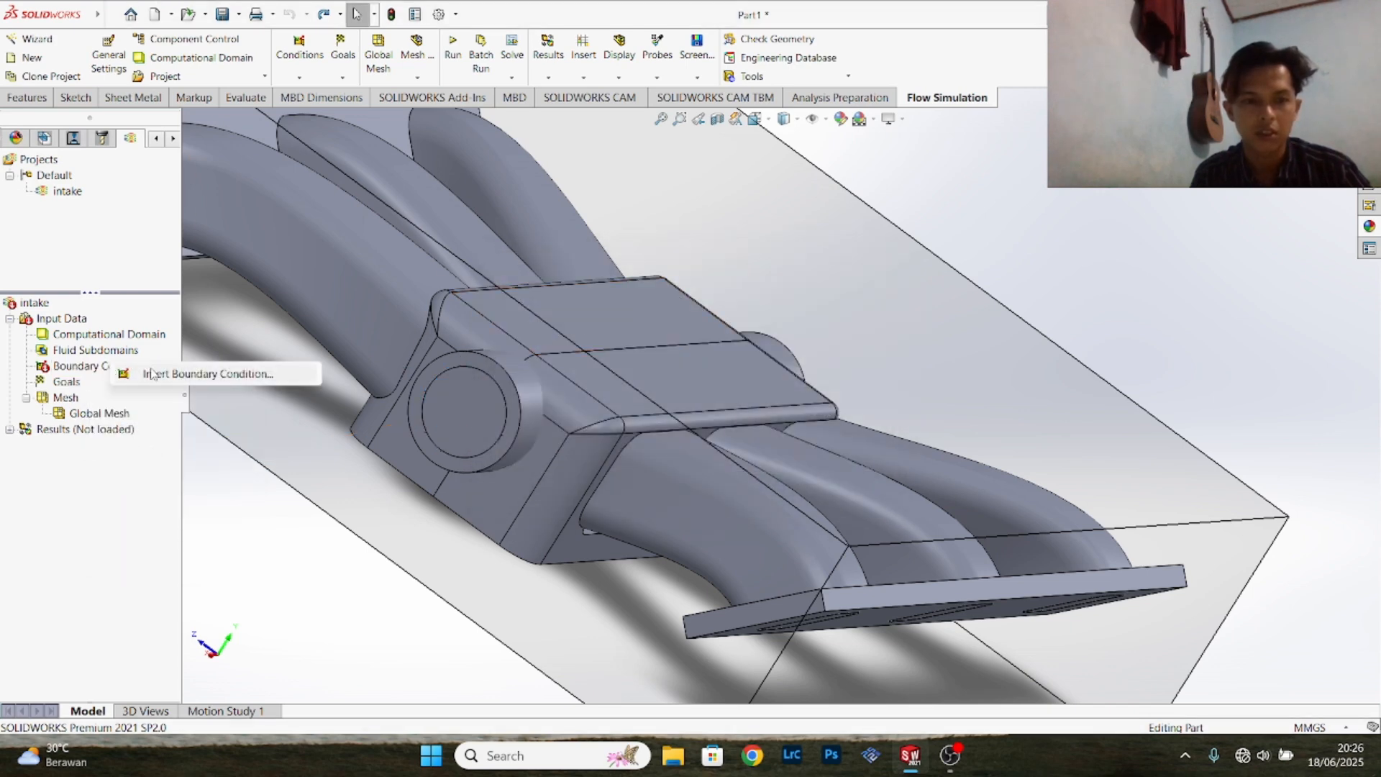
{"action": "left_click", "coordinate": [172, 373]}
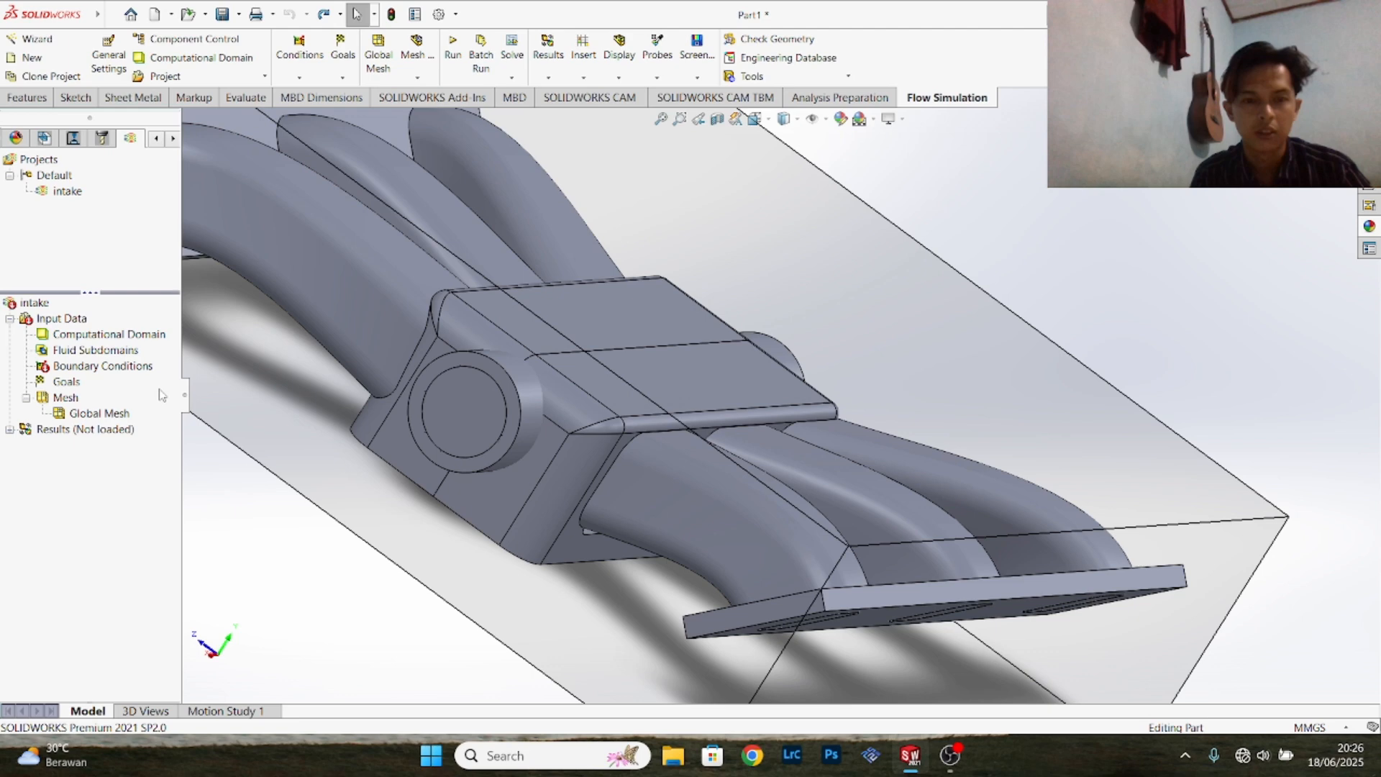
{"action": "left_click", "coordinate": [465, 416]}
{"action": "right_click", "coordinate": [466, 416]}
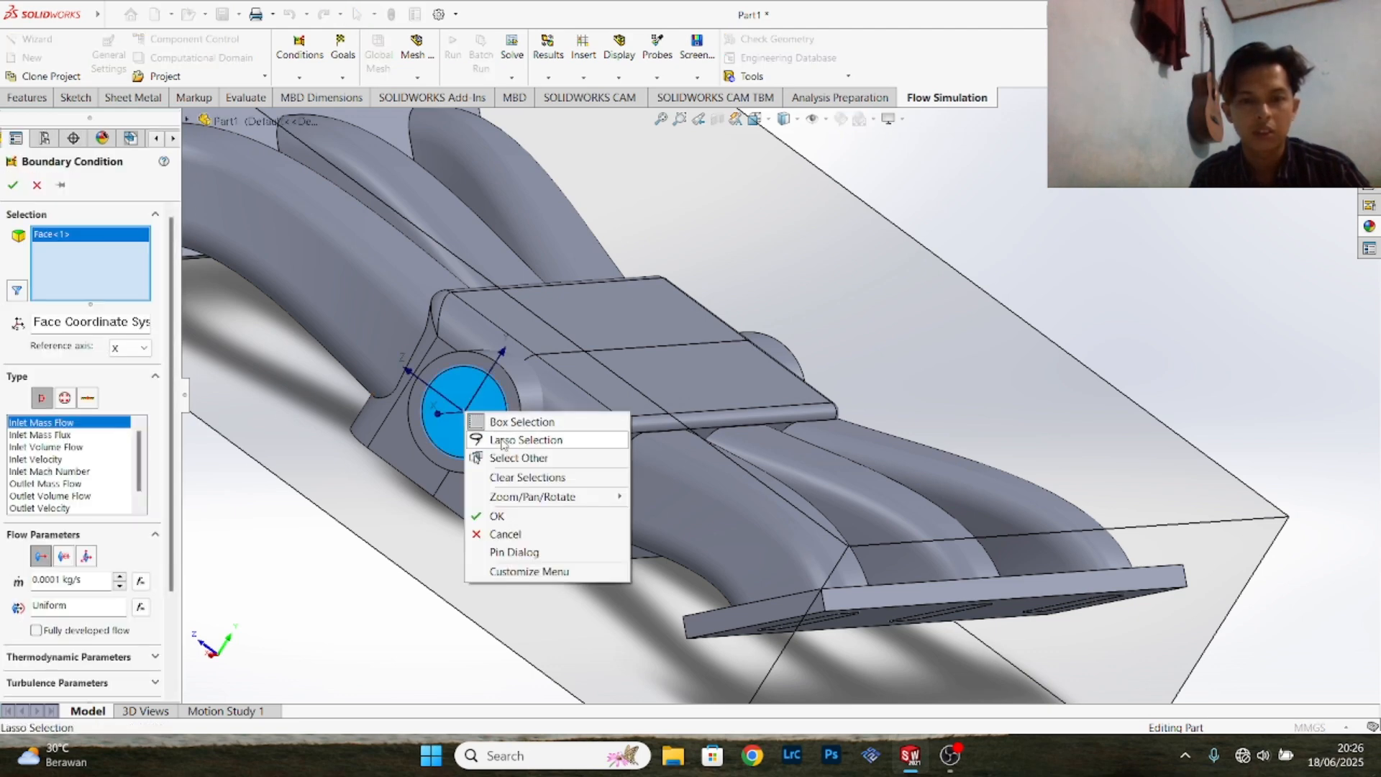
{"action": "left_click", "coordinate": [497, 461]}
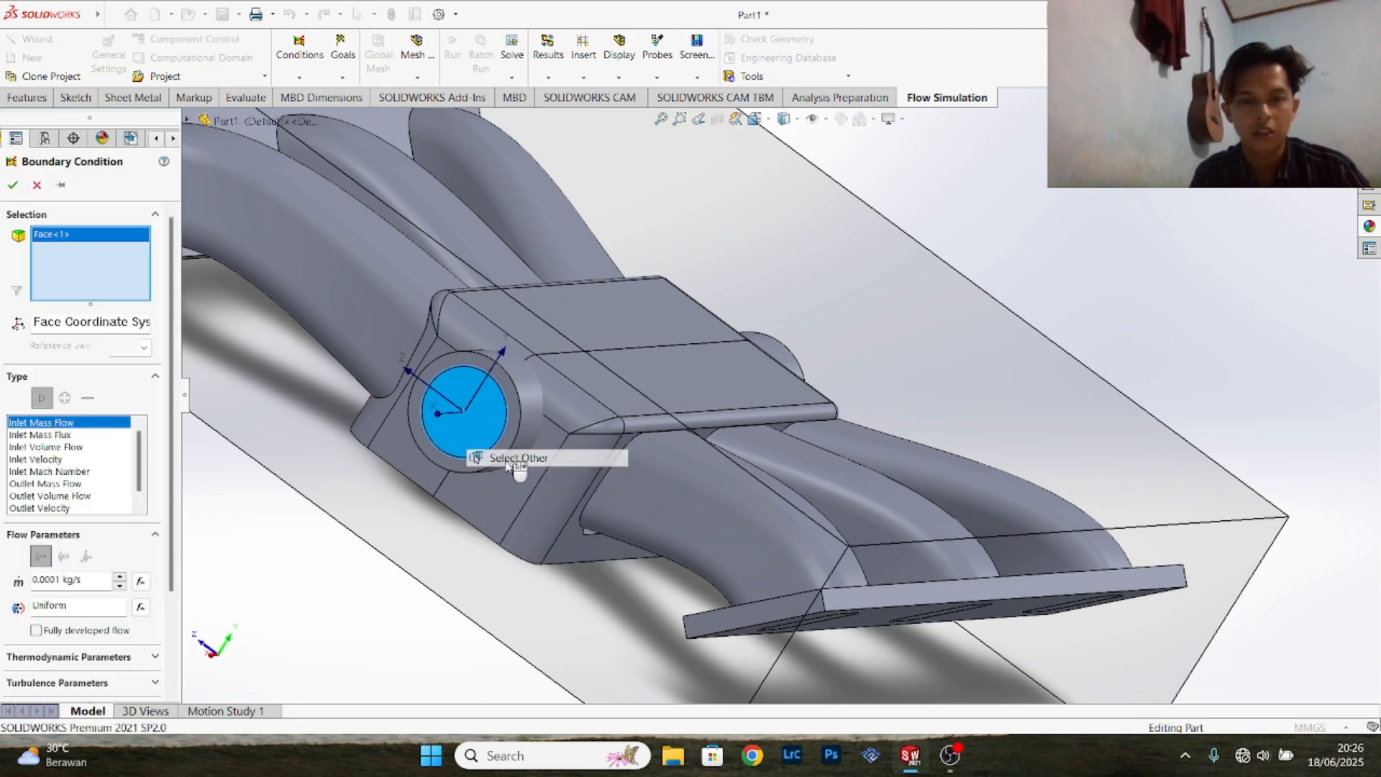
{"action": "left_click", "coordinate": [481, 438]}
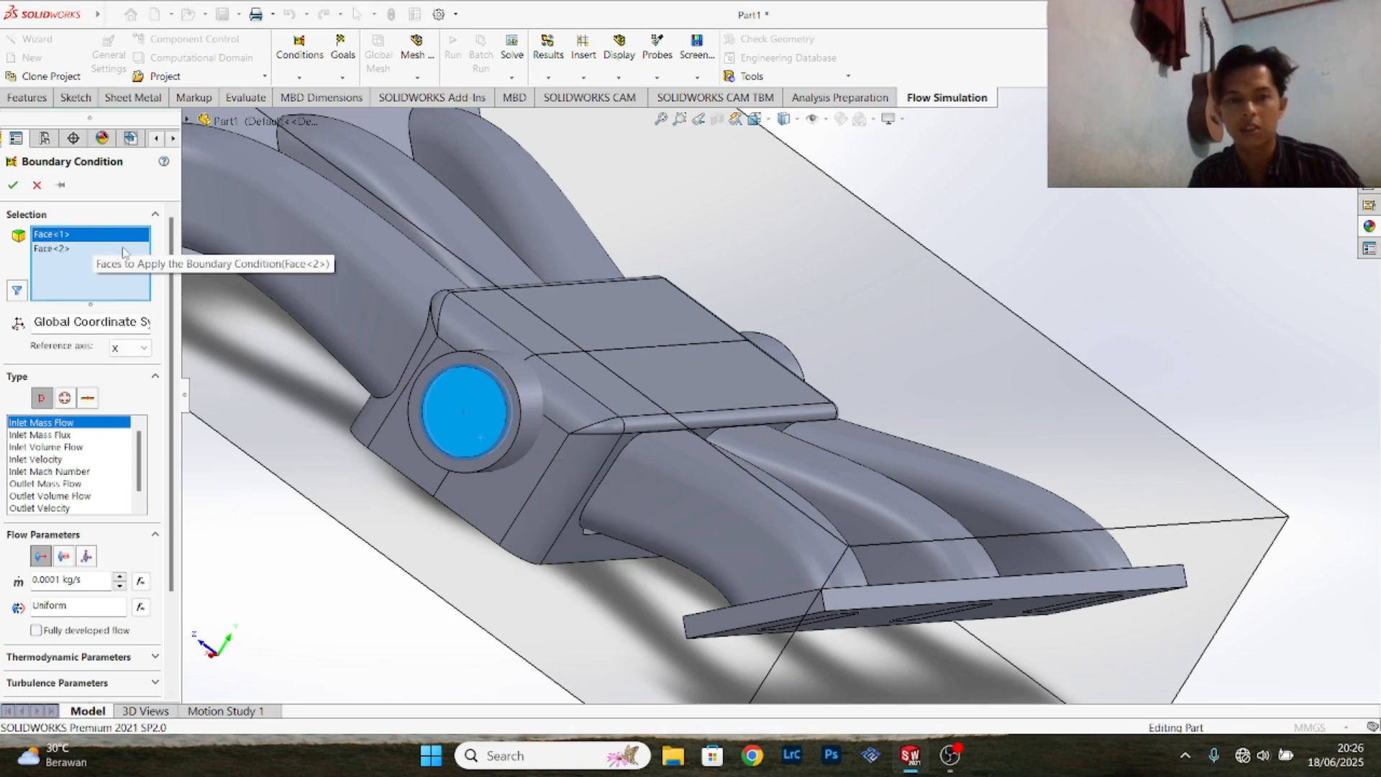
{"action": "key", "text": "Delete"}
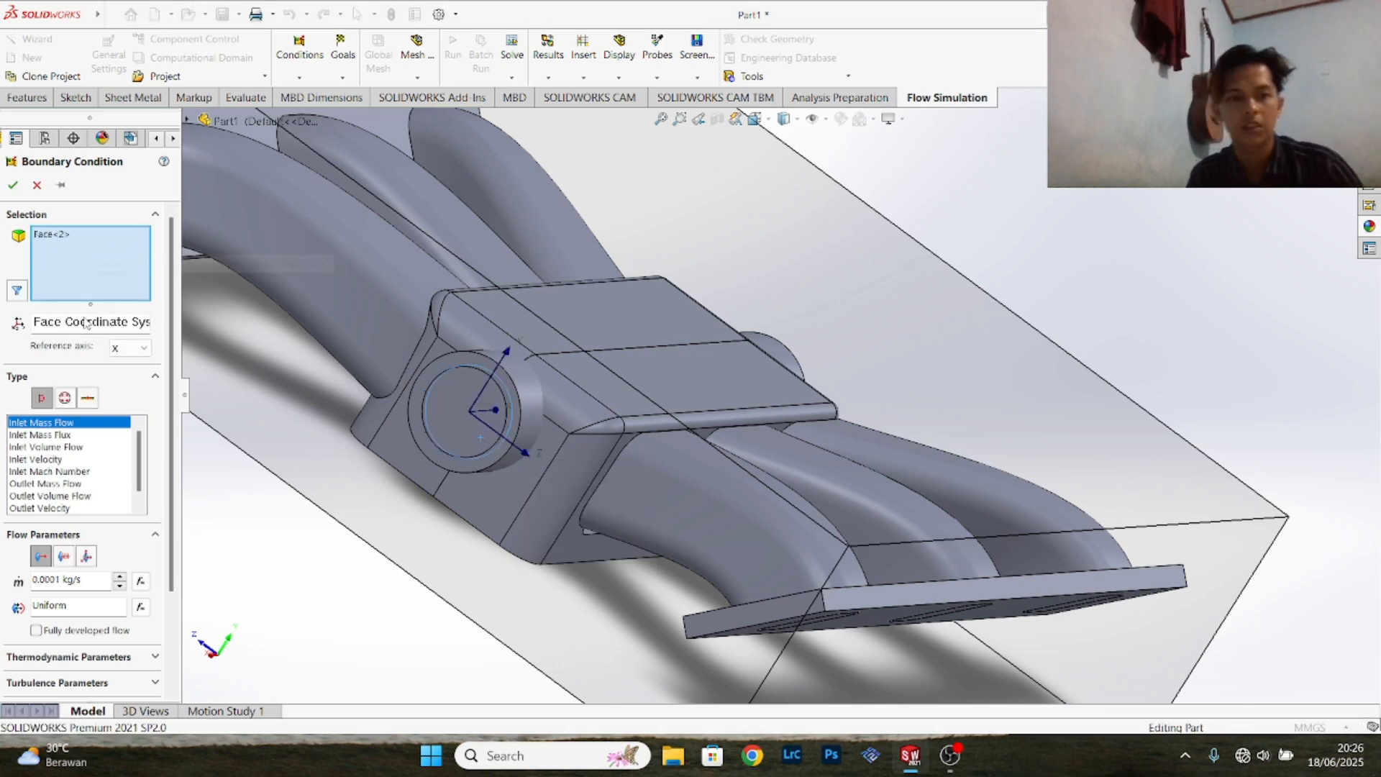
{"action": "double_click", "coordinate": [48, 581]}
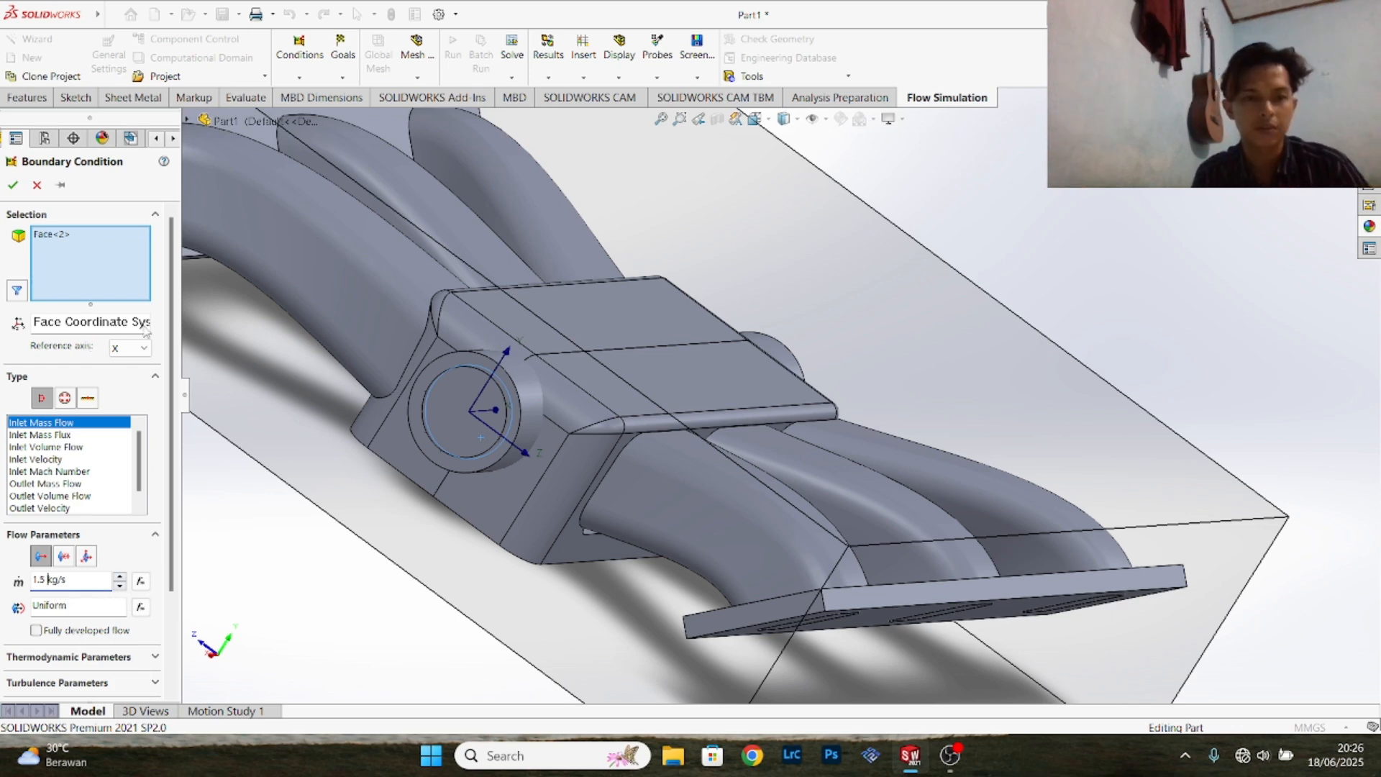
{"action": "left_click", "coordinate": [12, 187]}
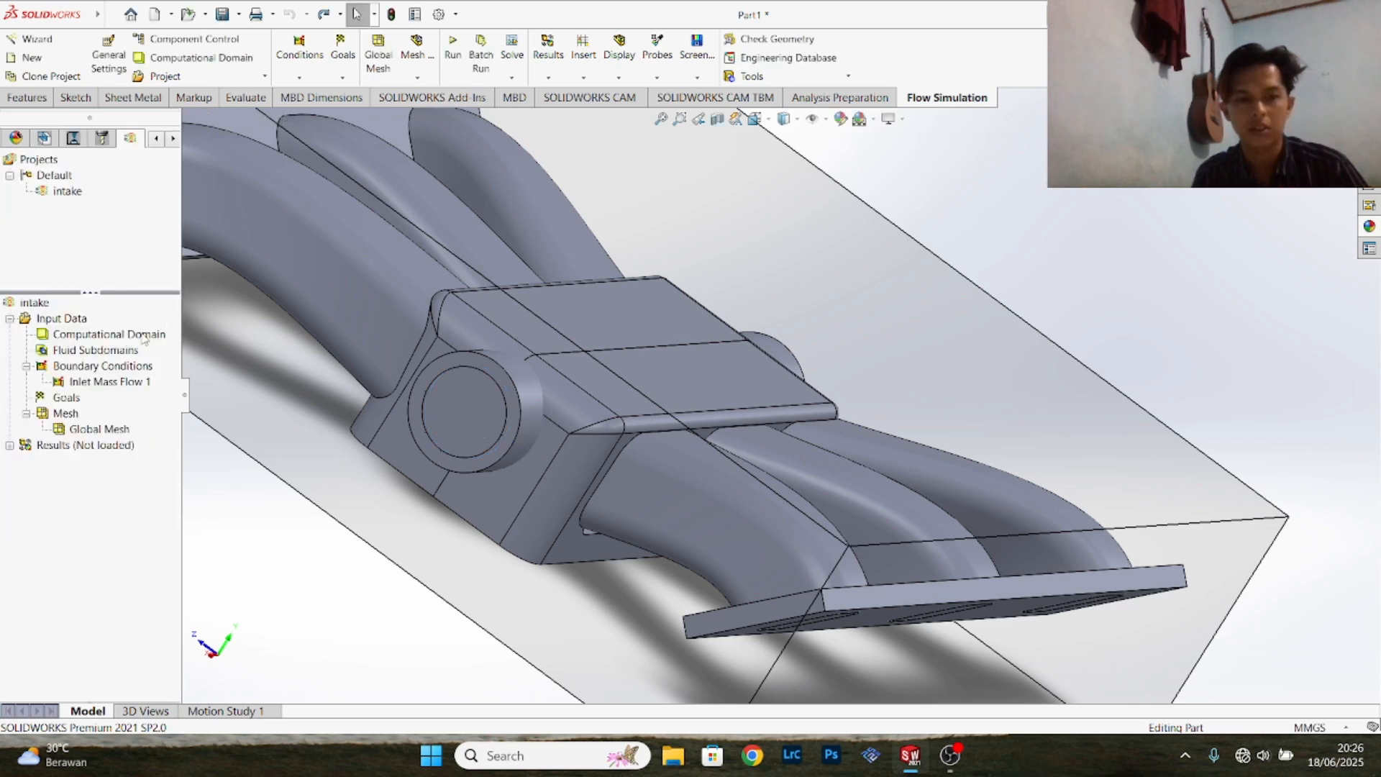
- Insert an Inlet Mass Flow boundary condition of 1.5 kg/s on the inner face of the opposite round inlet's lid
{"action": "right_click", "coordinate": [105, 369]}
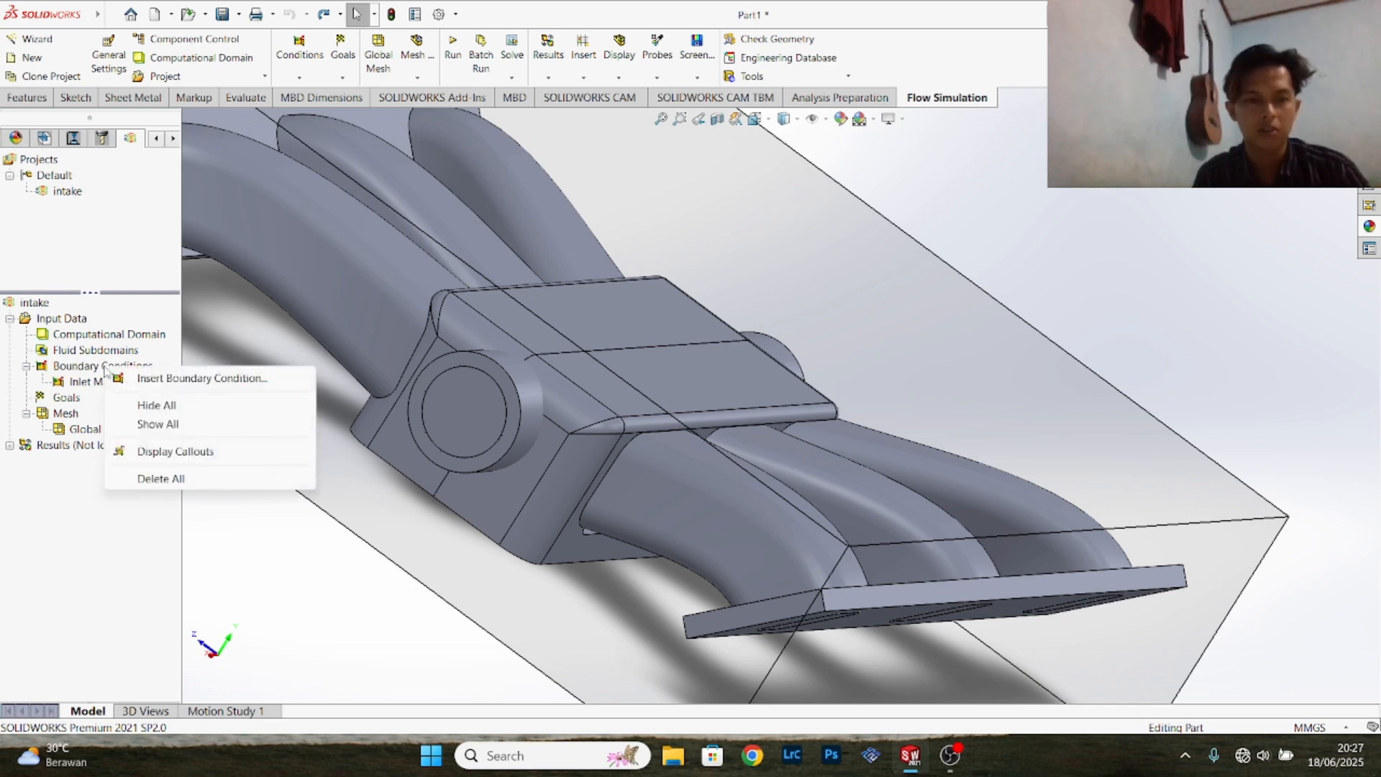
{"action": "left_click", "coordinate": [145, 378]}
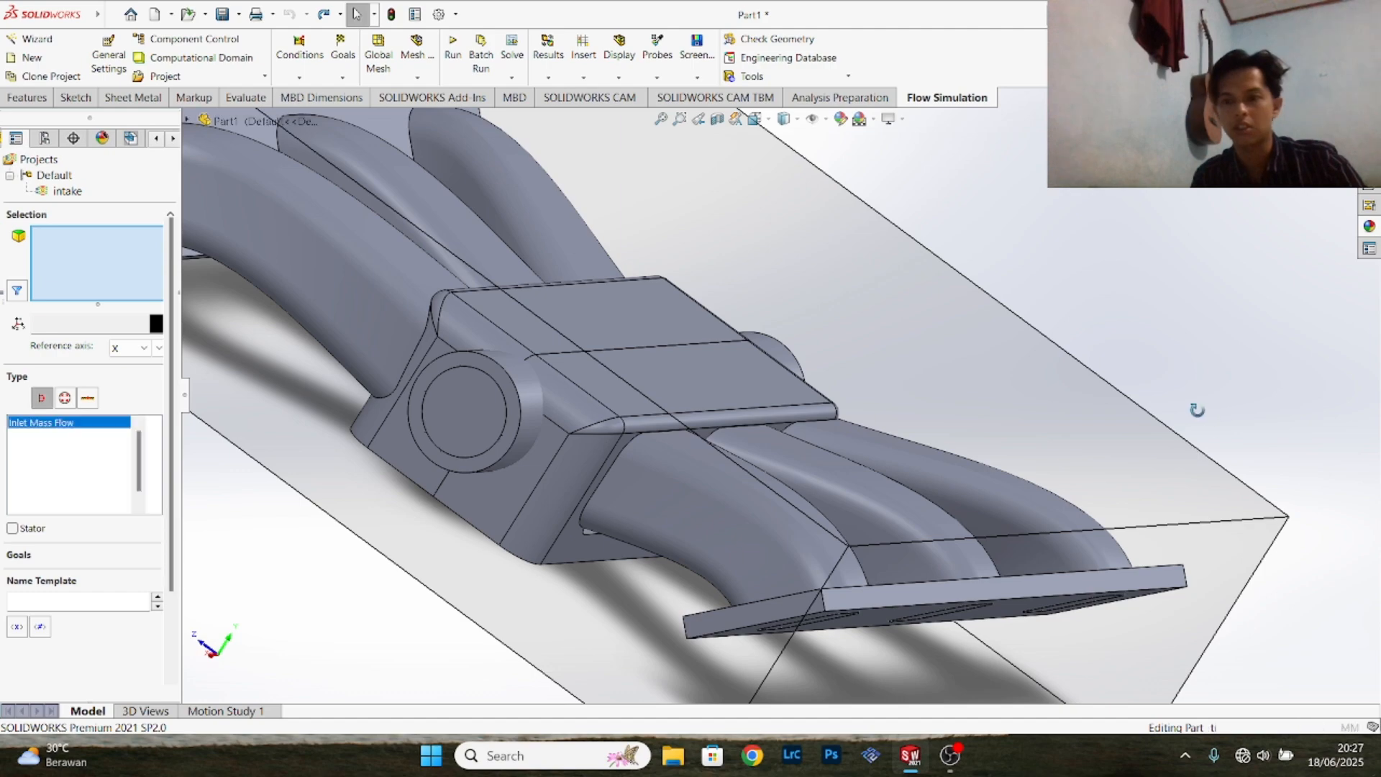
{"action": "middle_click_drag", "start_coordinate": [932, 476], "coordinate": [698, 408]}
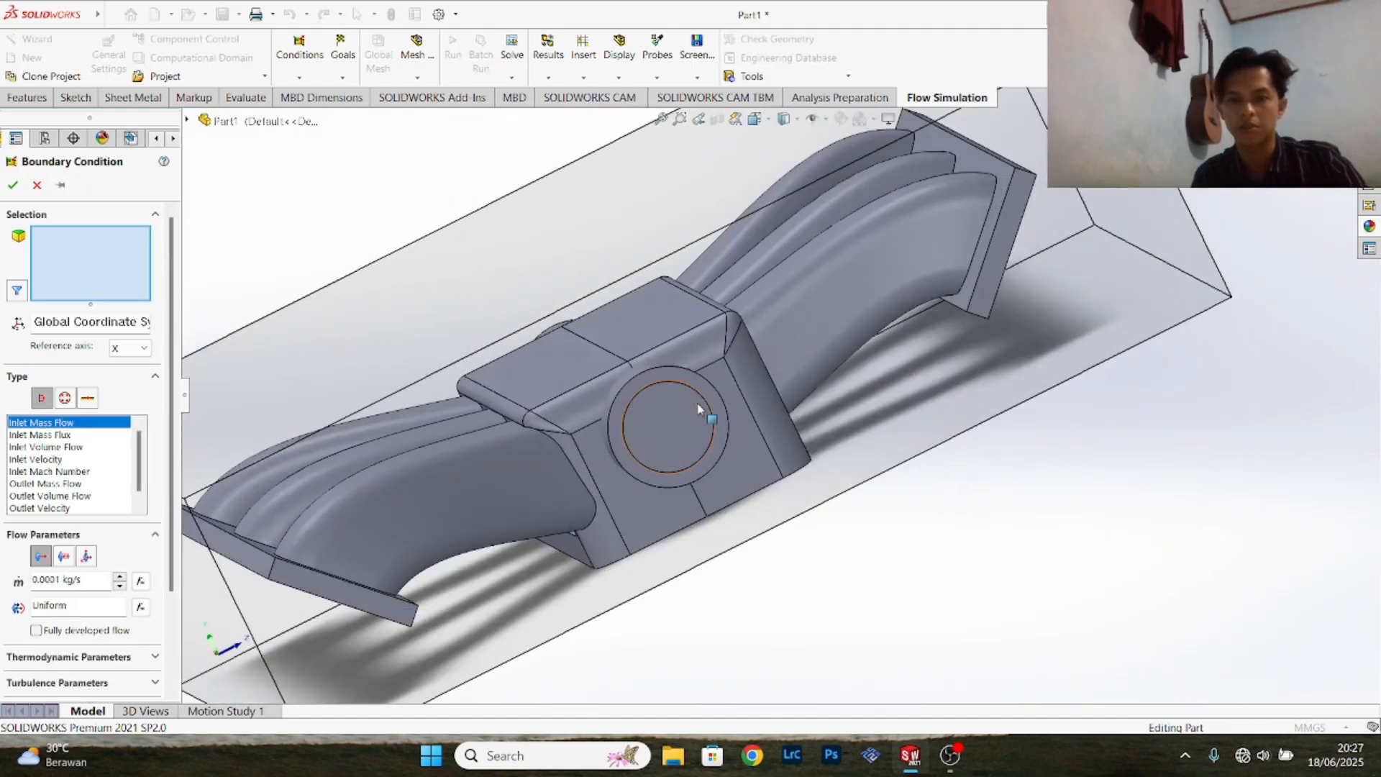
{"action": "right_click", "coordinate": [660, 423]}
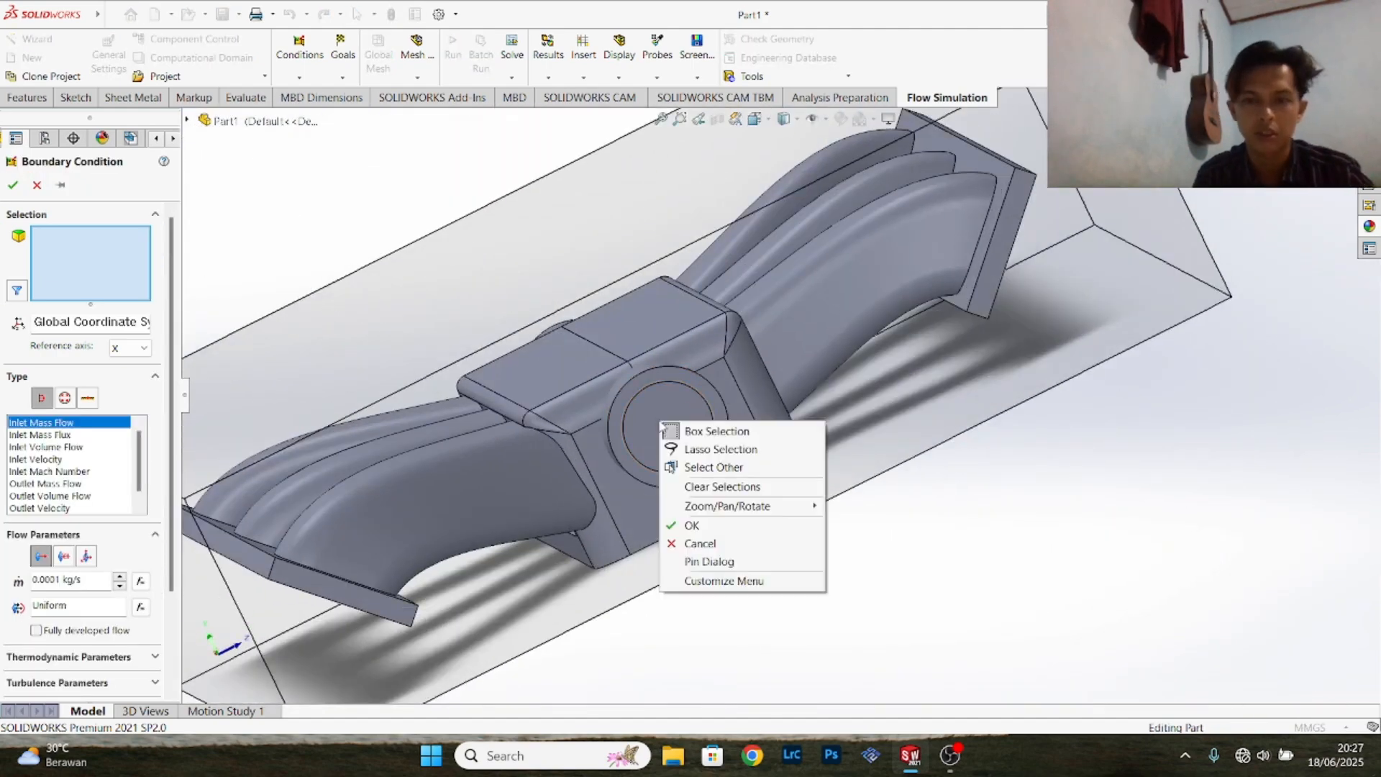
{"action": "left_click", "coordinate": [709, 467]}
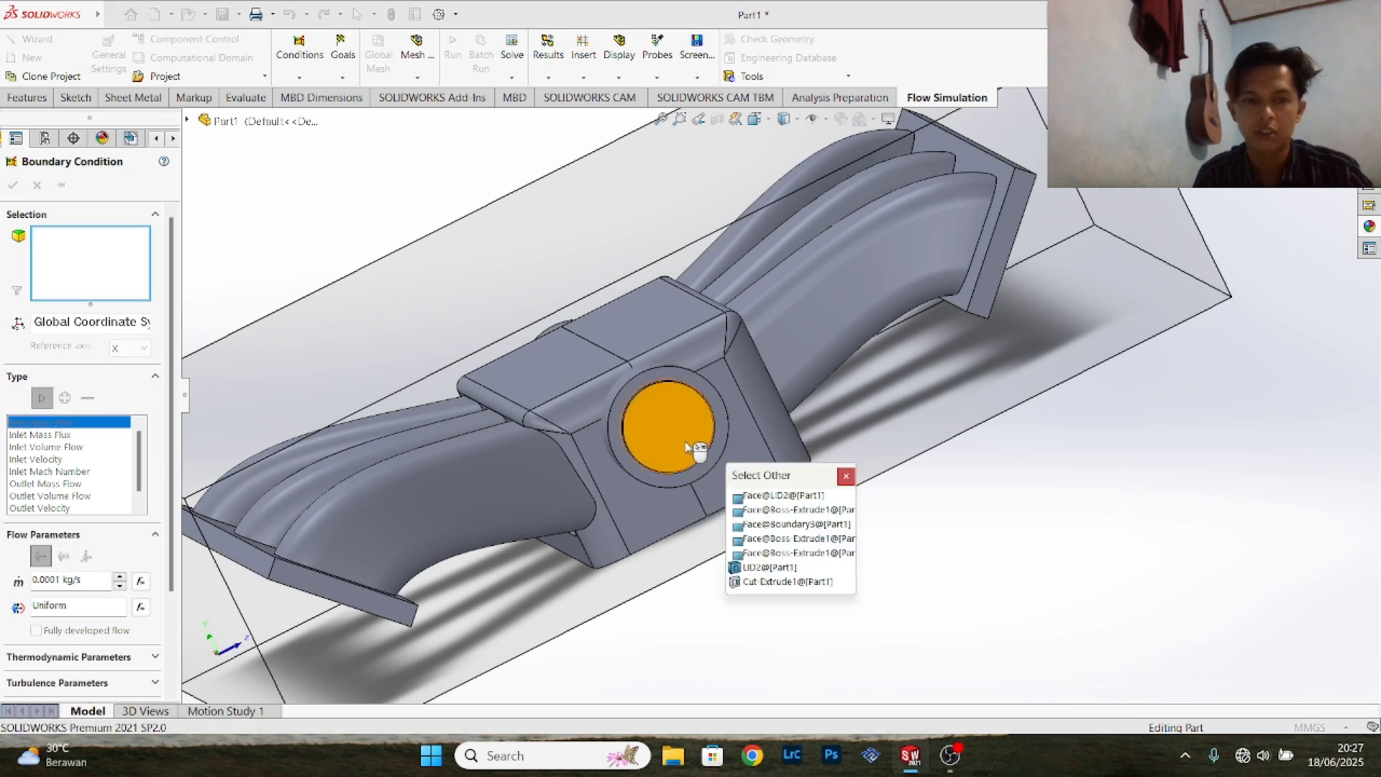
{"action": "left_click", "coordinate": [688, 447]}
{"action": "scroll", "coordinate": [136, 461], "scroll_direction": "down", "scroll_amount": 1}
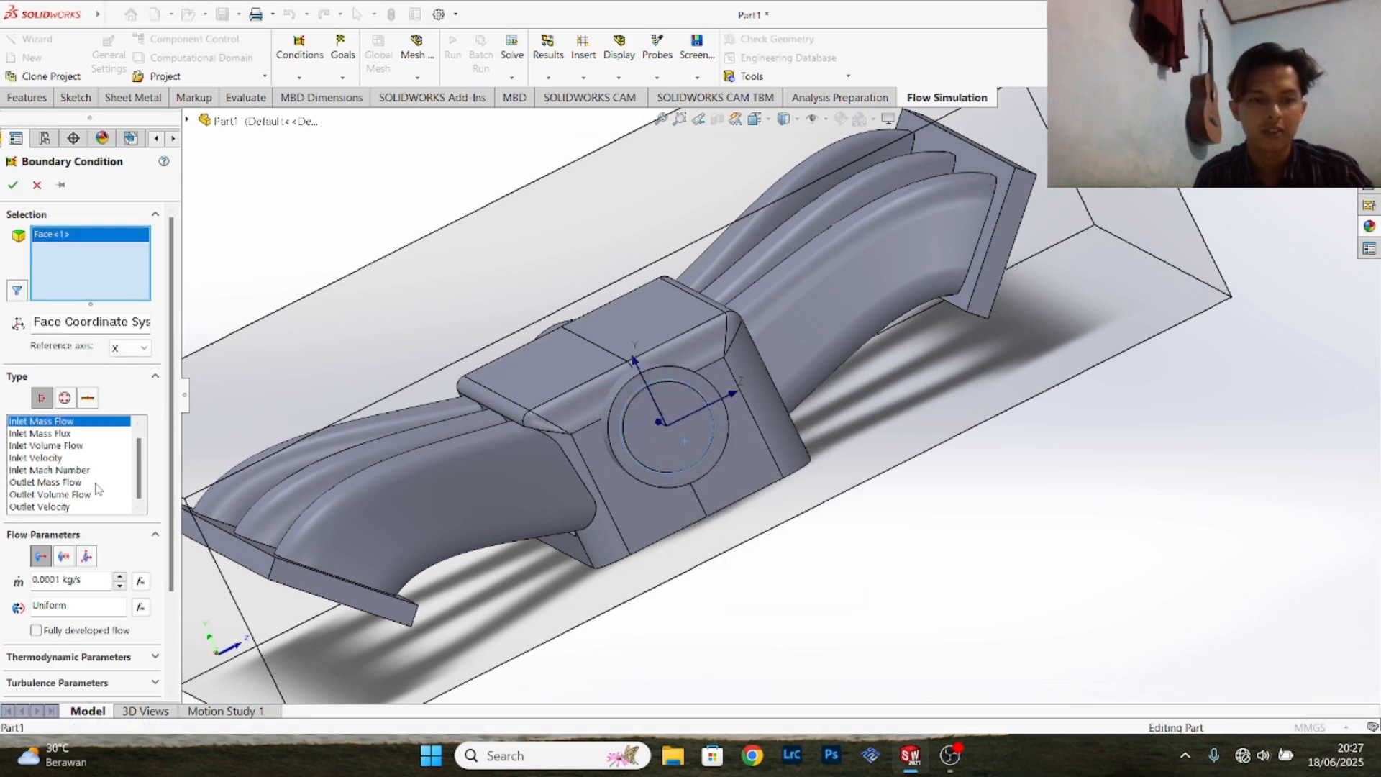
{"action": "double_click", "coordinate": [52, 580]}
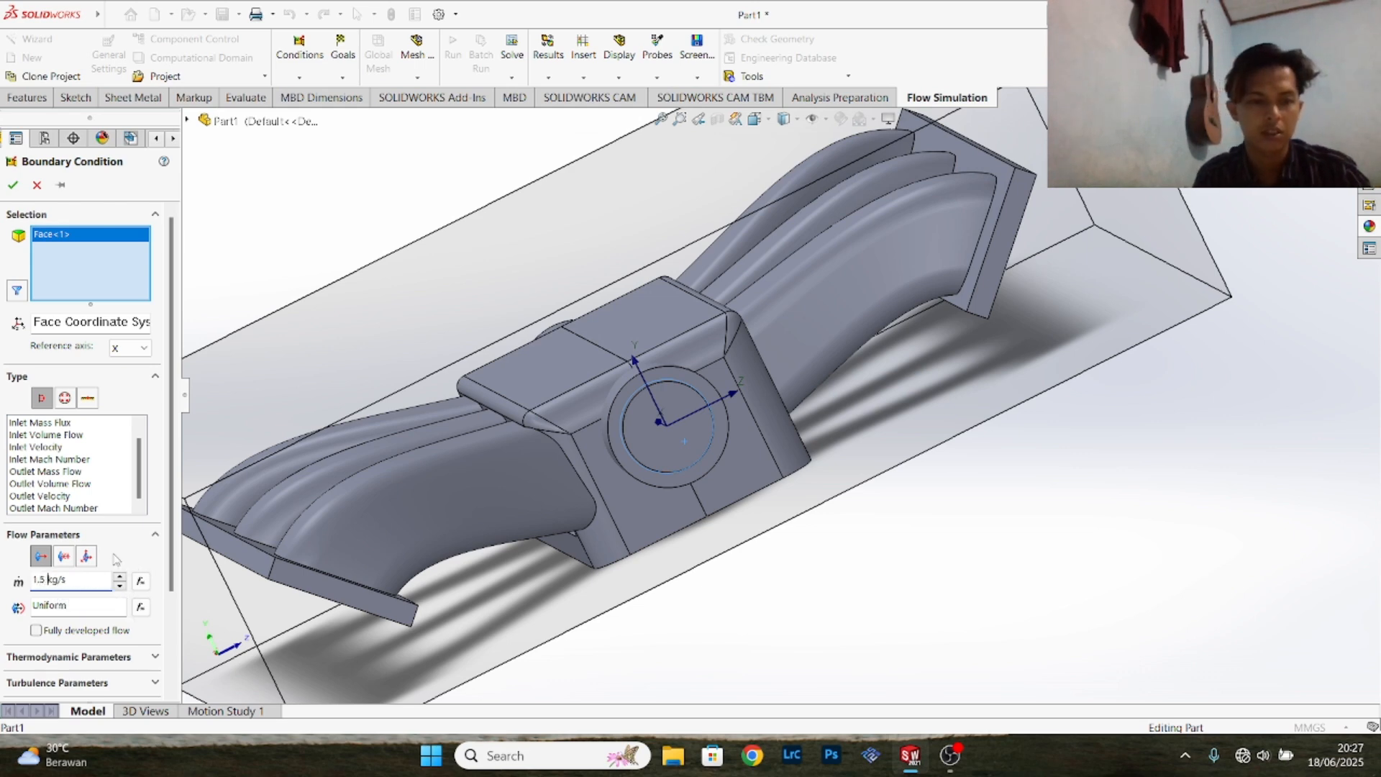
{"action": "scroll", "coordinate": [72, 433], "scroll_direction": "up", "scroll_amount": 1}
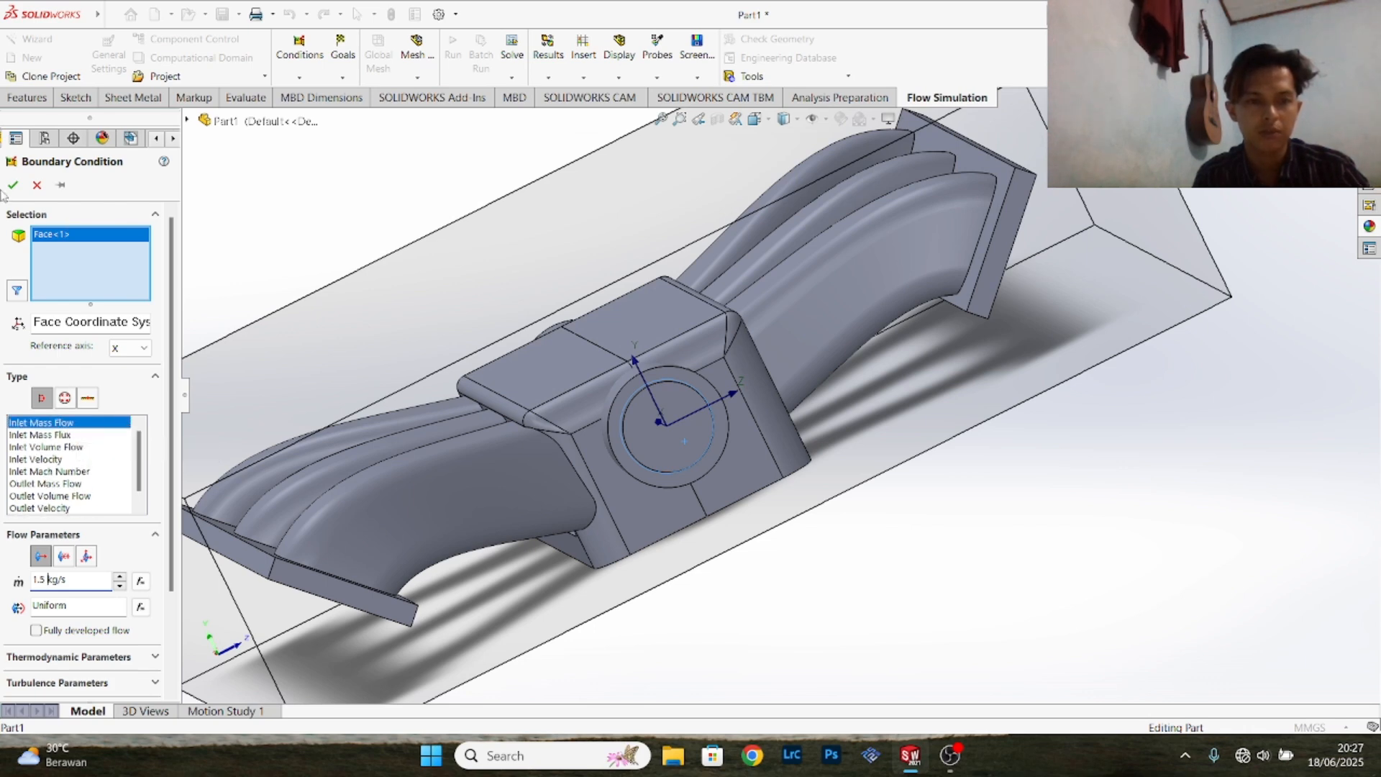
{"action": "left_click", "coordinate": [13, 186]}
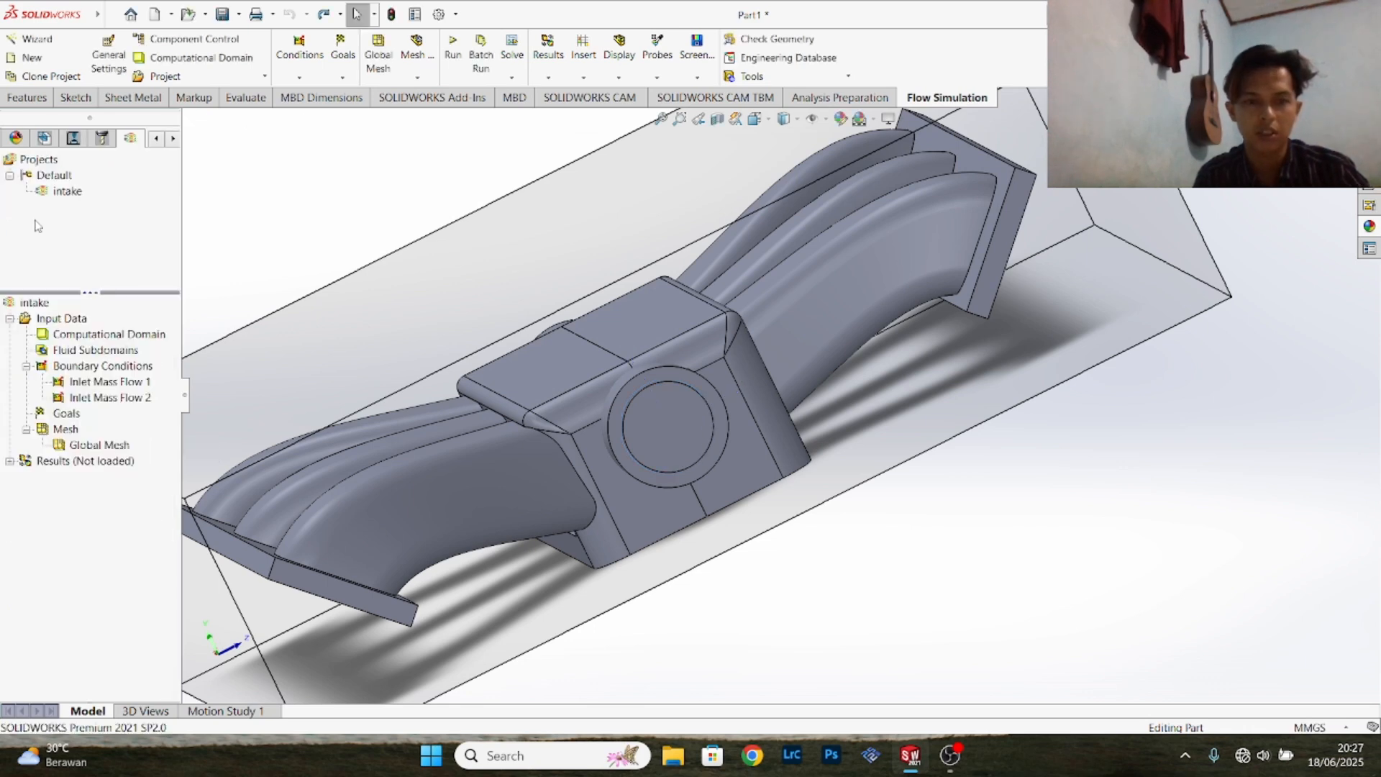
- Start an Environment Pressure boundary condition with the inner lid face of the first rectangular outlet on one flange
{"action": "right_click", "coordinate": [126, 370]}
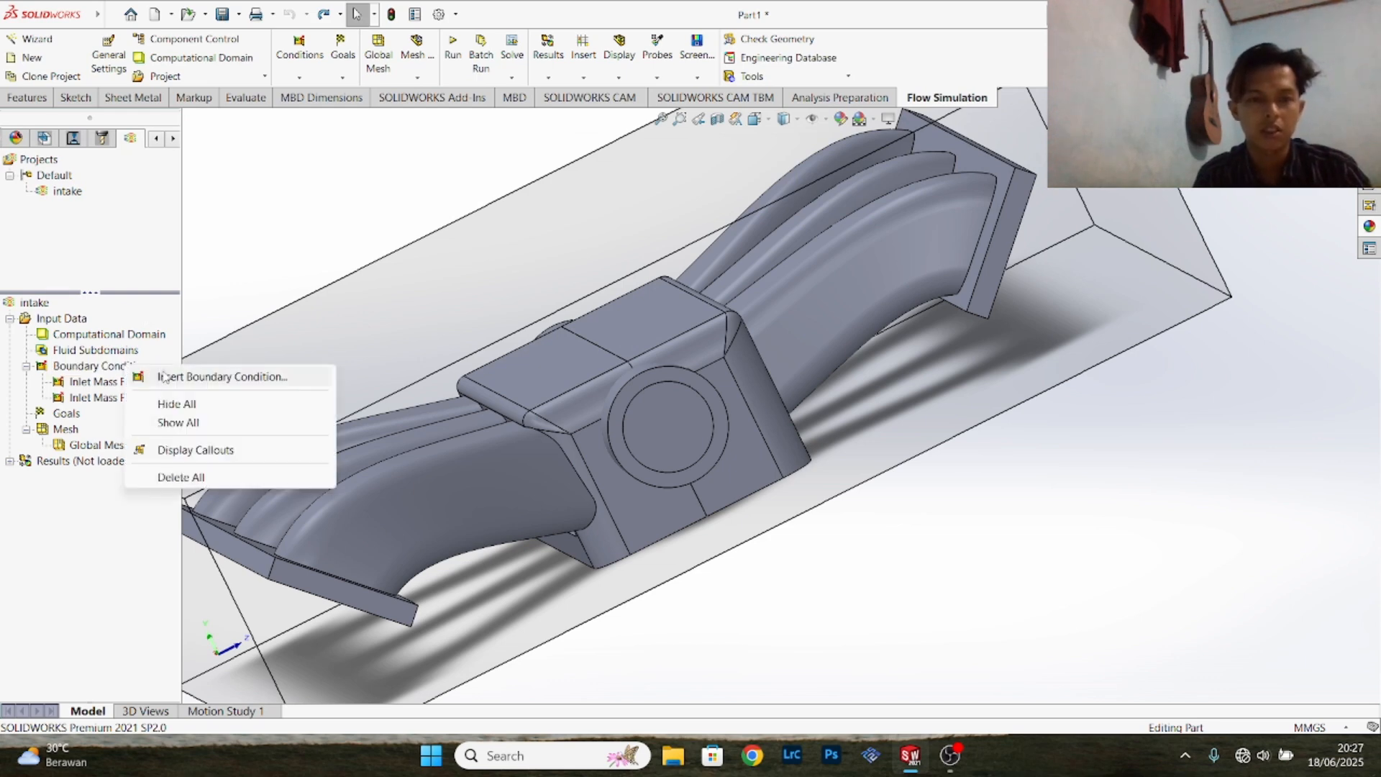
{"action": "left_click", "coordinate": [446, 416]}
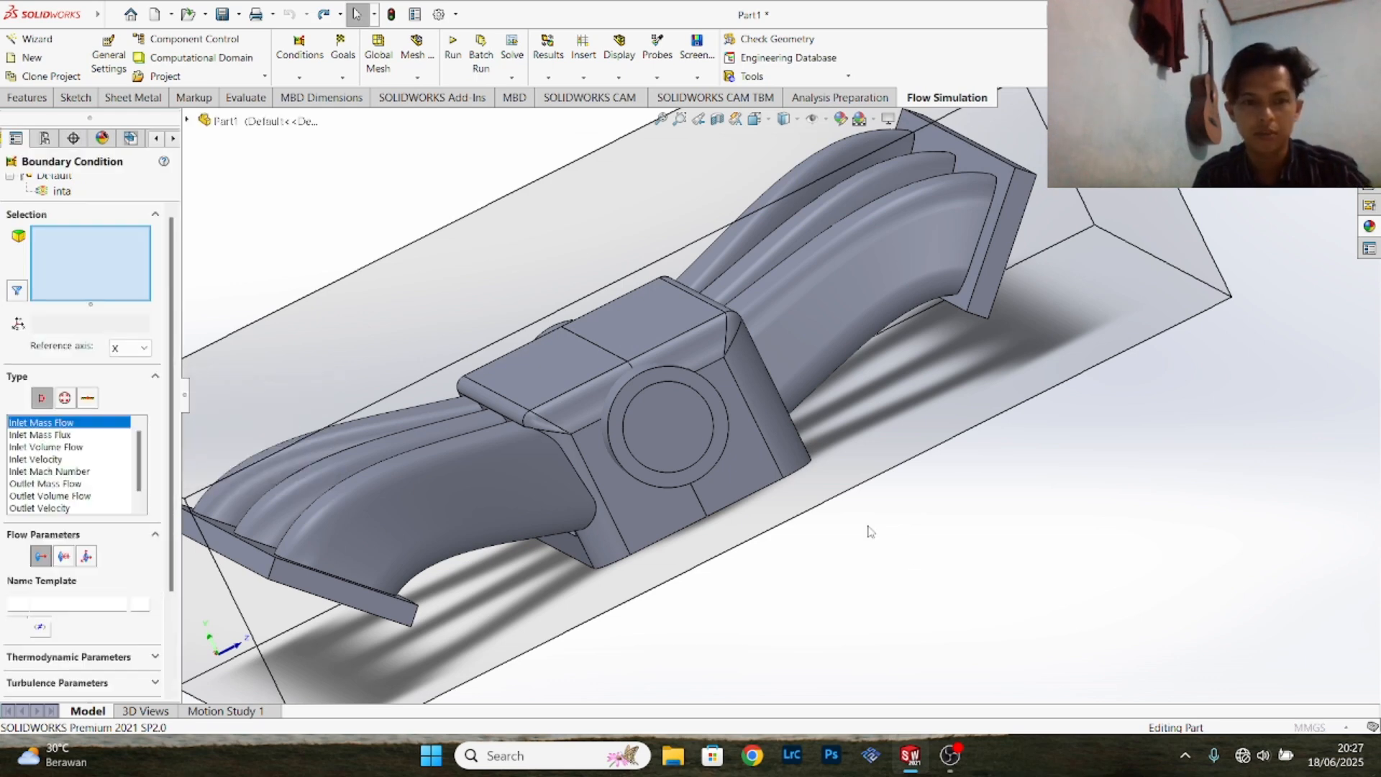
{"action": "middle_click_drag", "start_coordinate": [811, 535], "coordinate": [532, 439]}
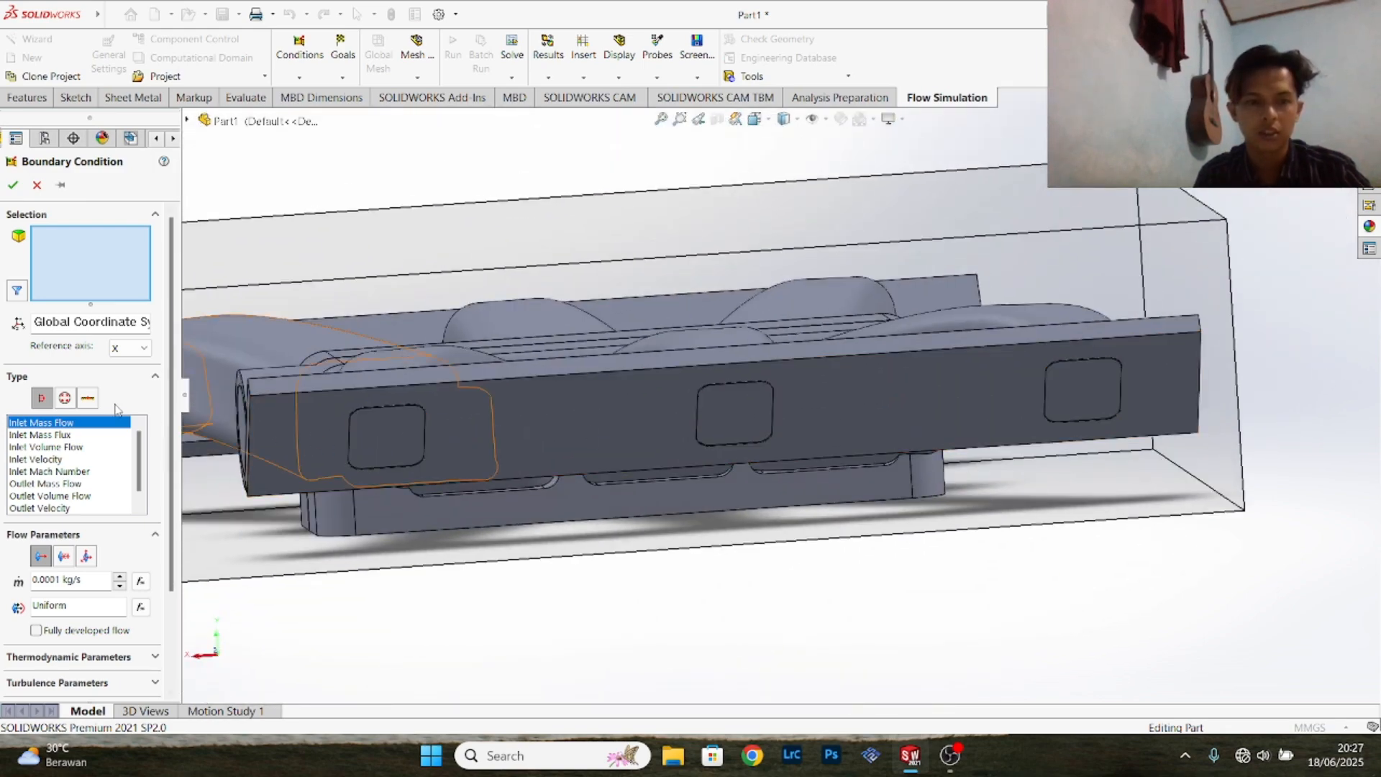
{"action": "left_click", "coordinate": [65, 397]}
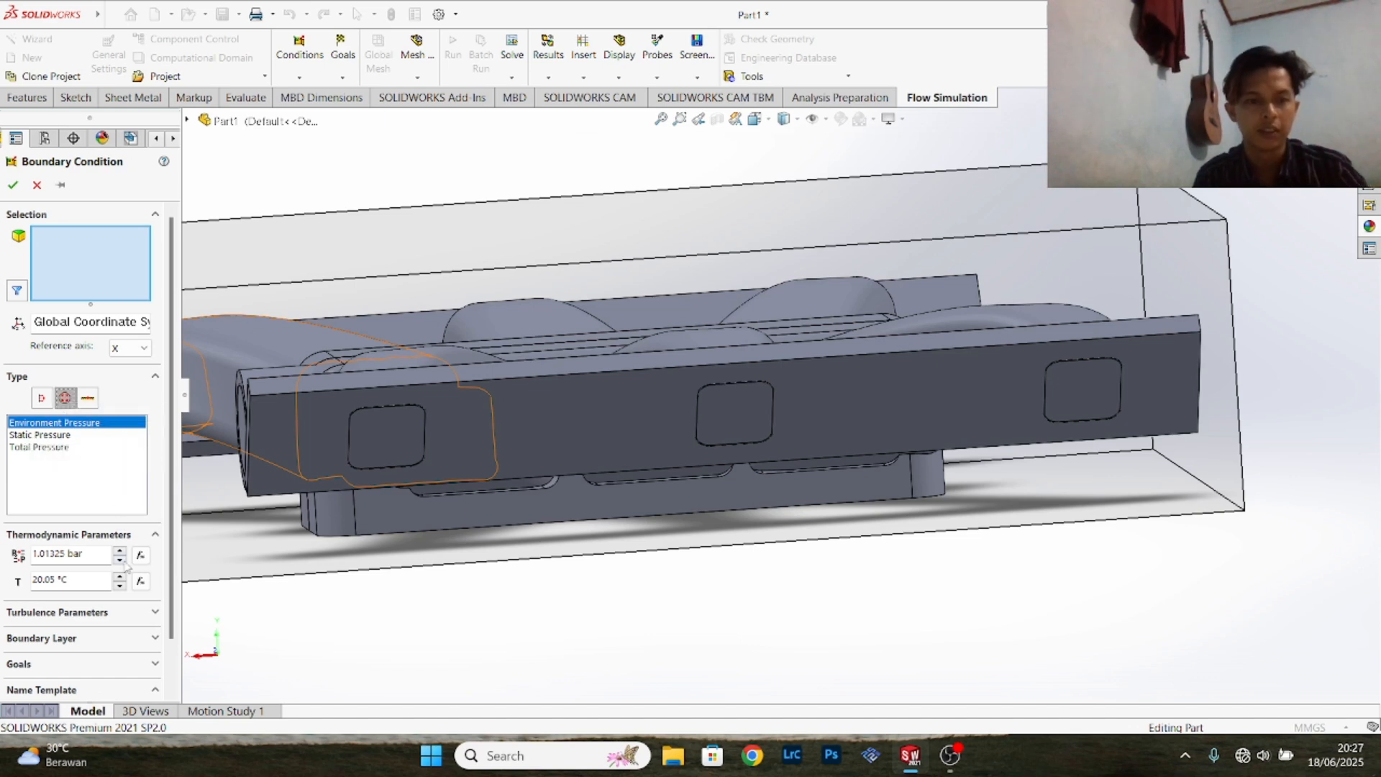
{"action": "scroll", "coordinate": [128, 575], "scroll_direction": "down", "scroll_amount": 2}
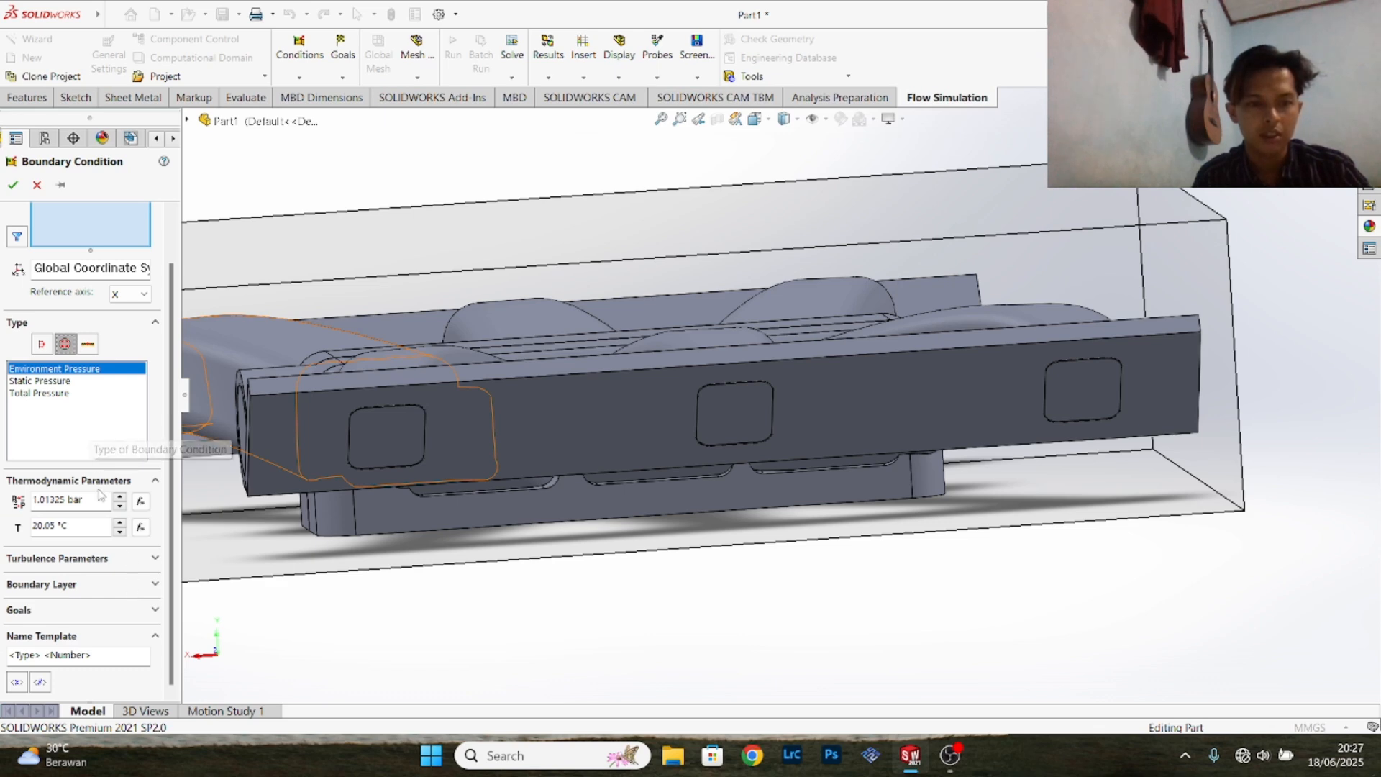
{"action": "scroll", "coordinate": [95, 446], "scroll_direction": "up", "scroll_amount": 2}
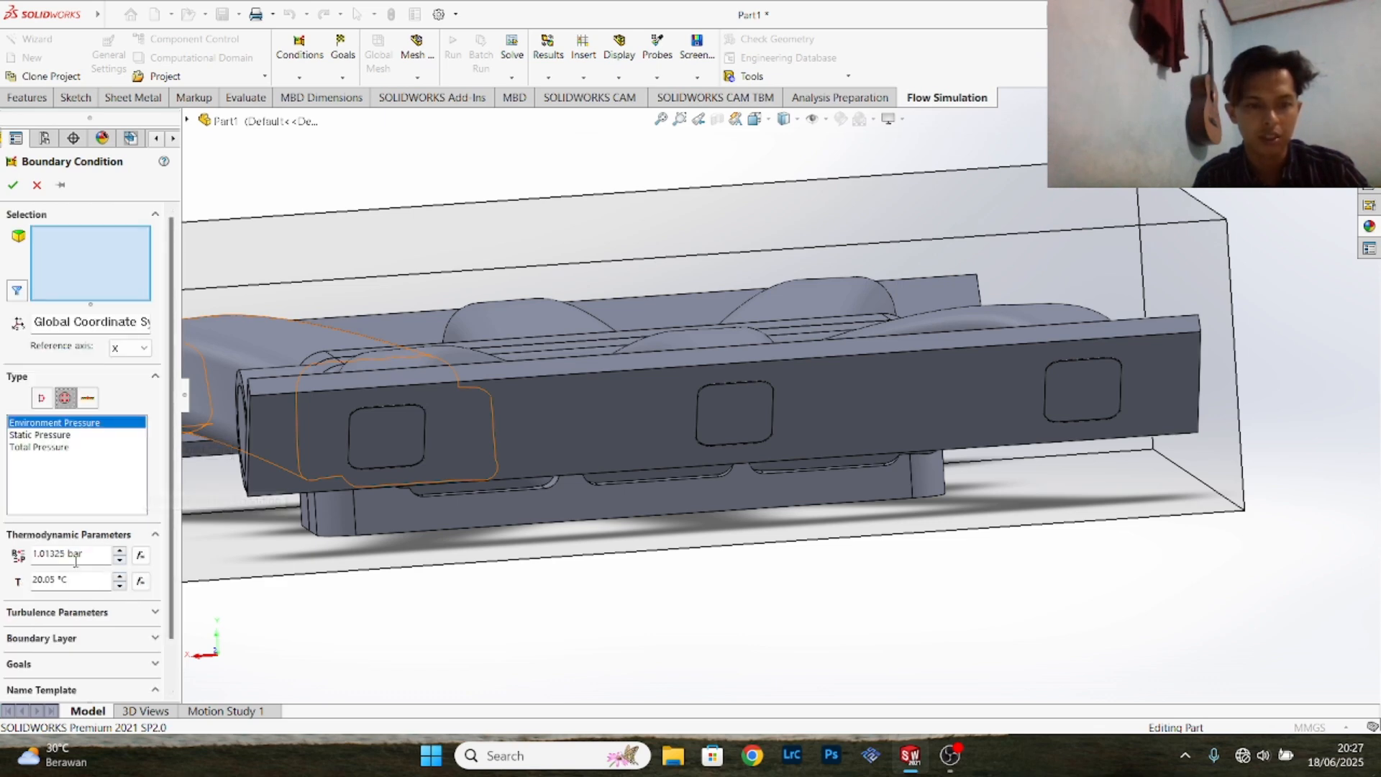
{"action": "right_click", "coordinate": [383, 435]}
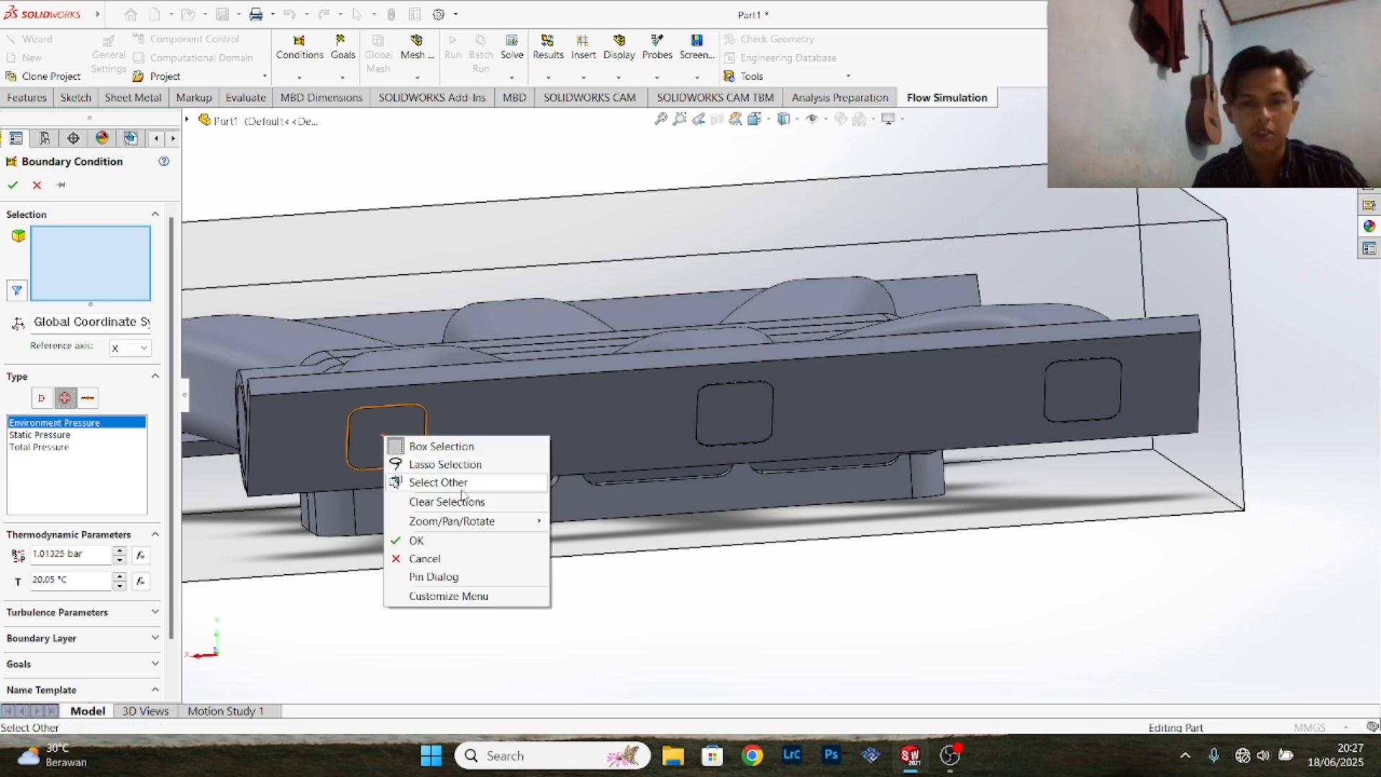
{"action": "left_click", "coordinate": [433, 481]}
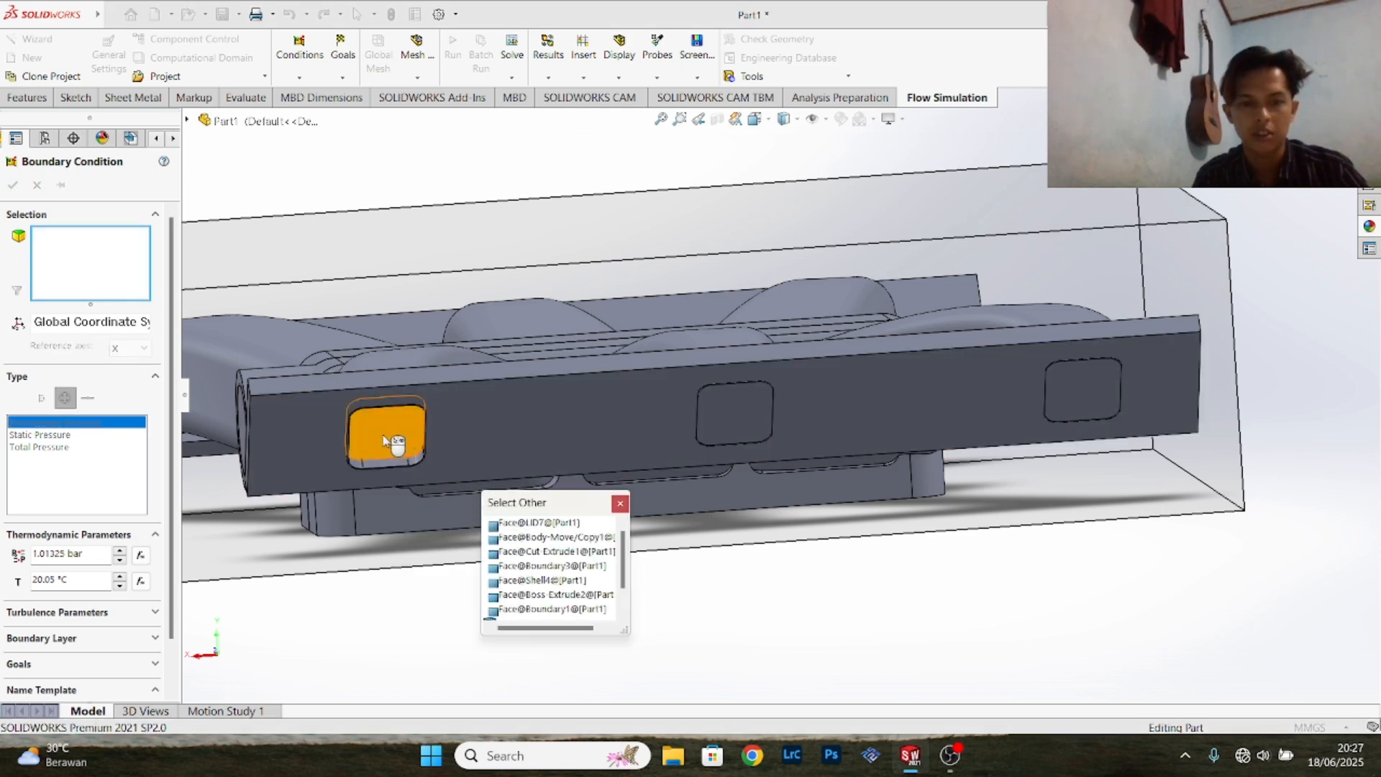
{"action": "left_click", "coordinate": [393, 454]}
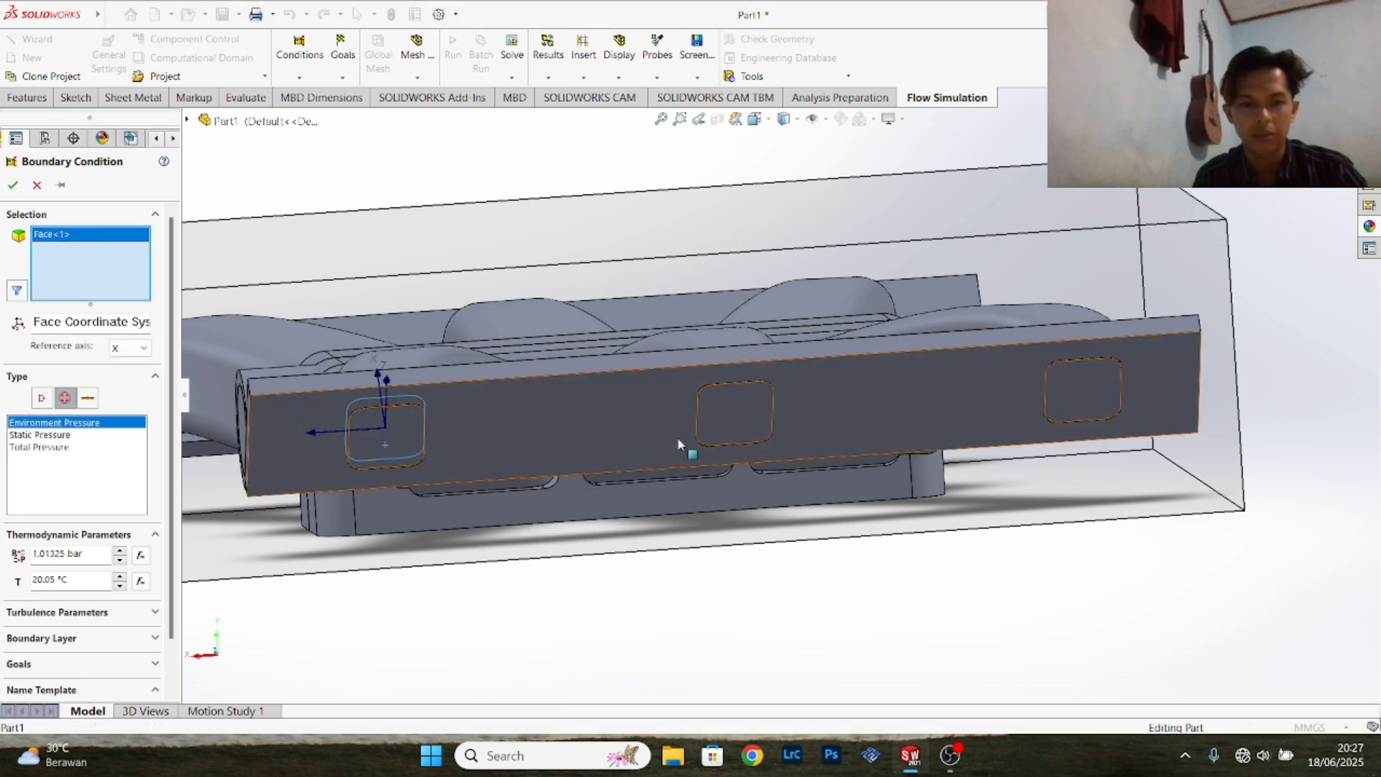
- Add the inner lid faces of the other two outlets on that flange and create the Environment Pressure condition
{"action": "right_click", "coordinate": [730, 421]}
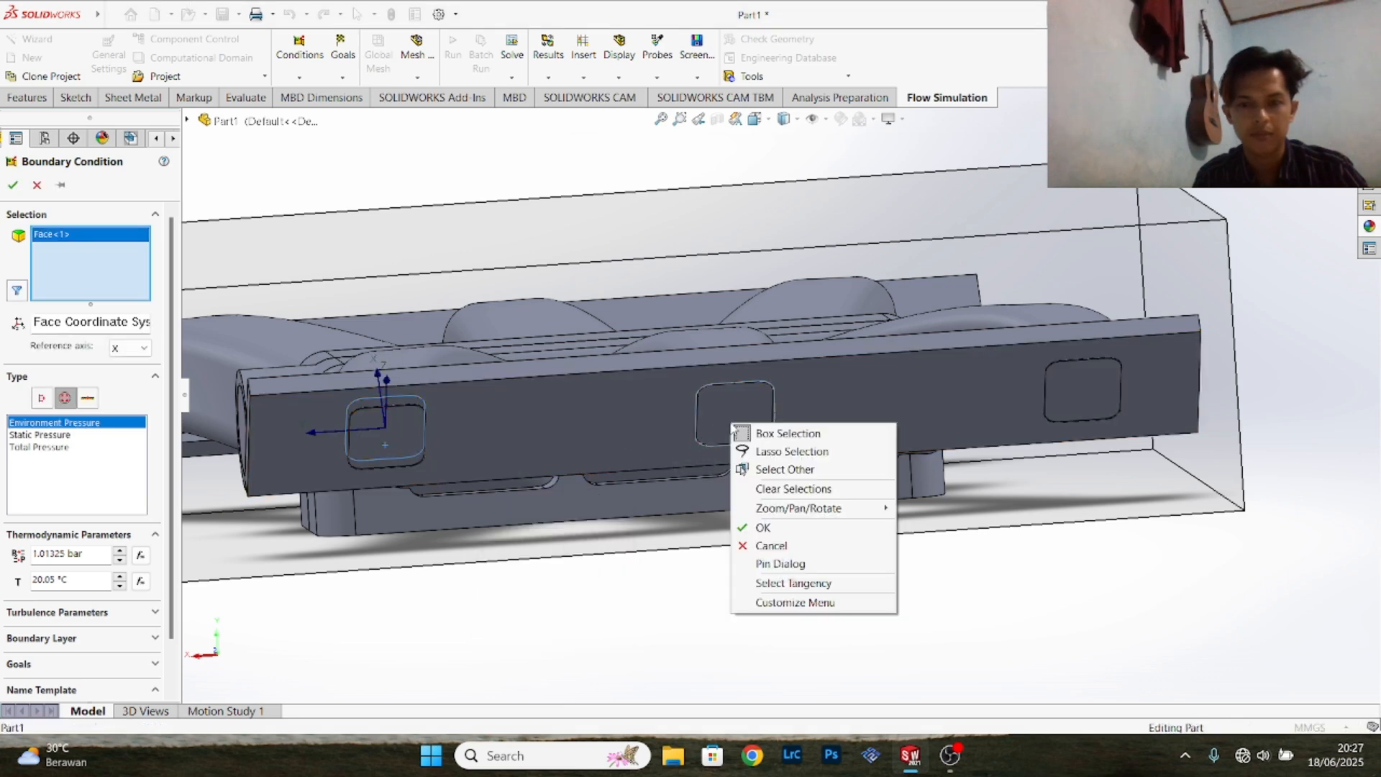
{"action": "left_click", "coordinate": [806, 477]}
{"action": "left_click", "coordinate": [729, 424]}
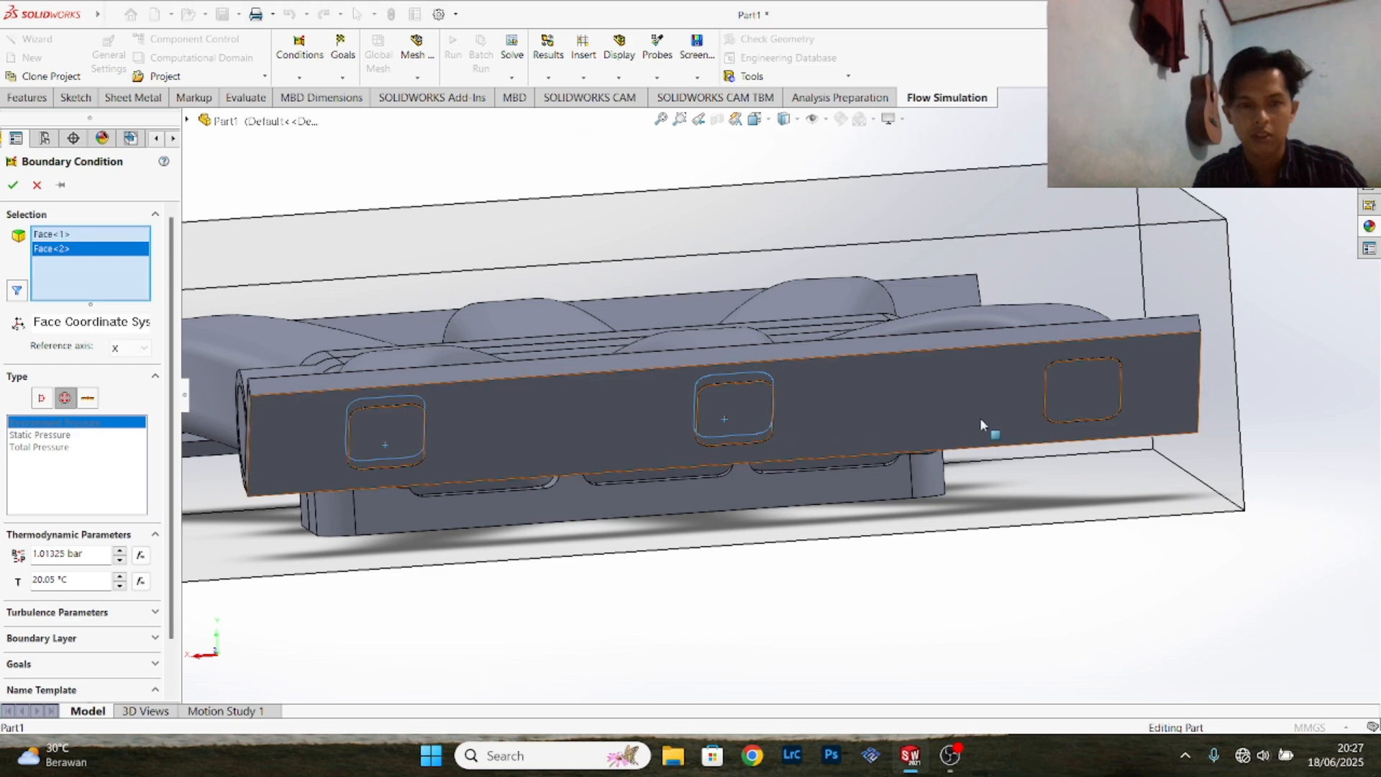
{"action": "right_click", "coordinate": [1089, 383]}
{"action": "left_click", "coordinate": [1141, 428]}
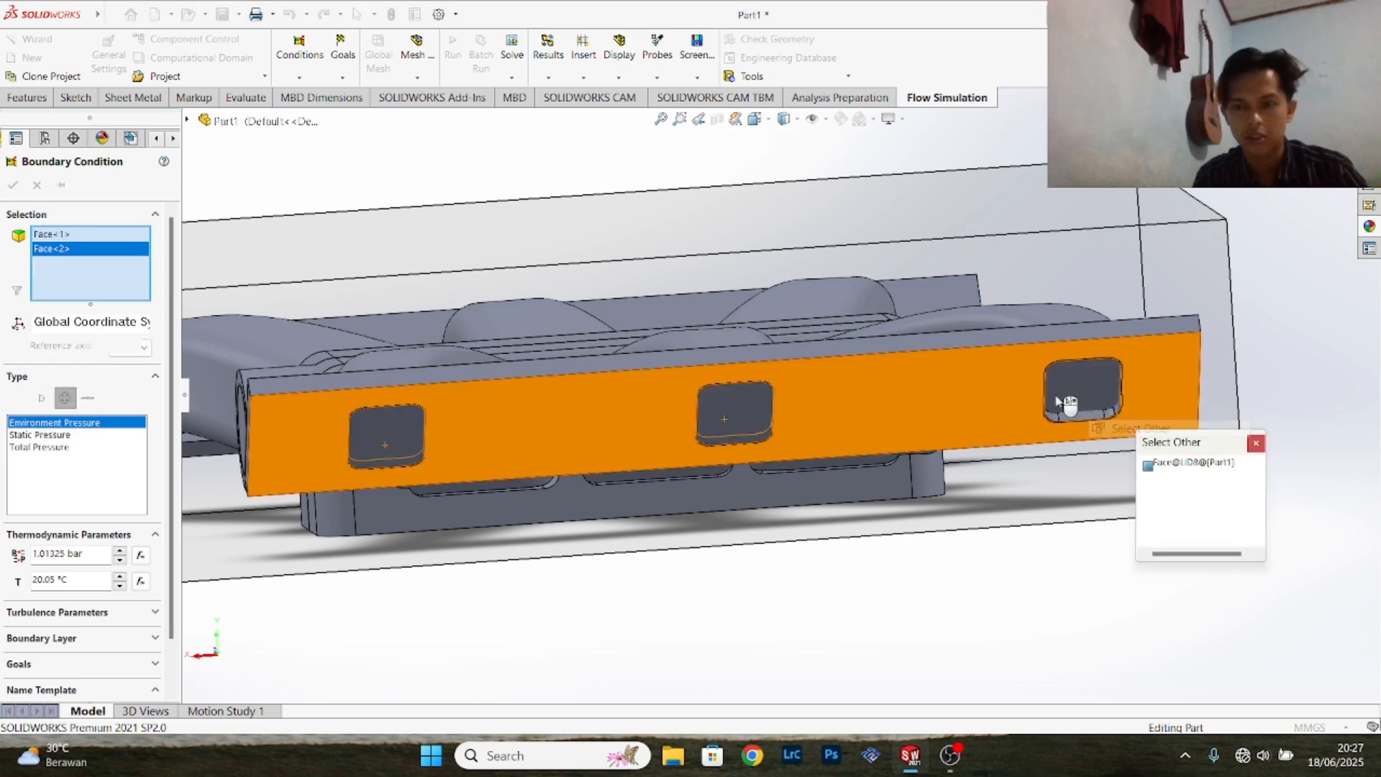
{"action": "left_click", "coordinate": [1063, 399]}
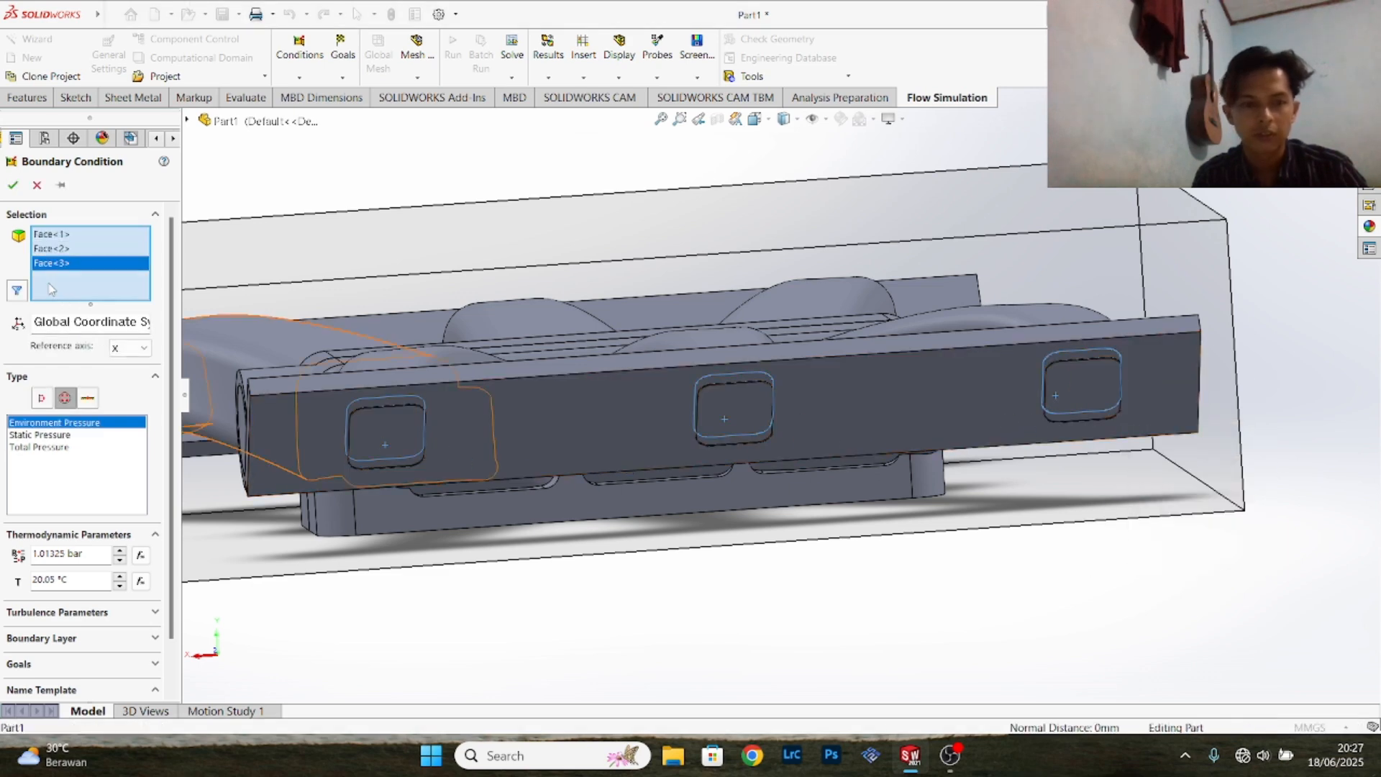
{"action": "left_click", "coordinate": [13, 185]}
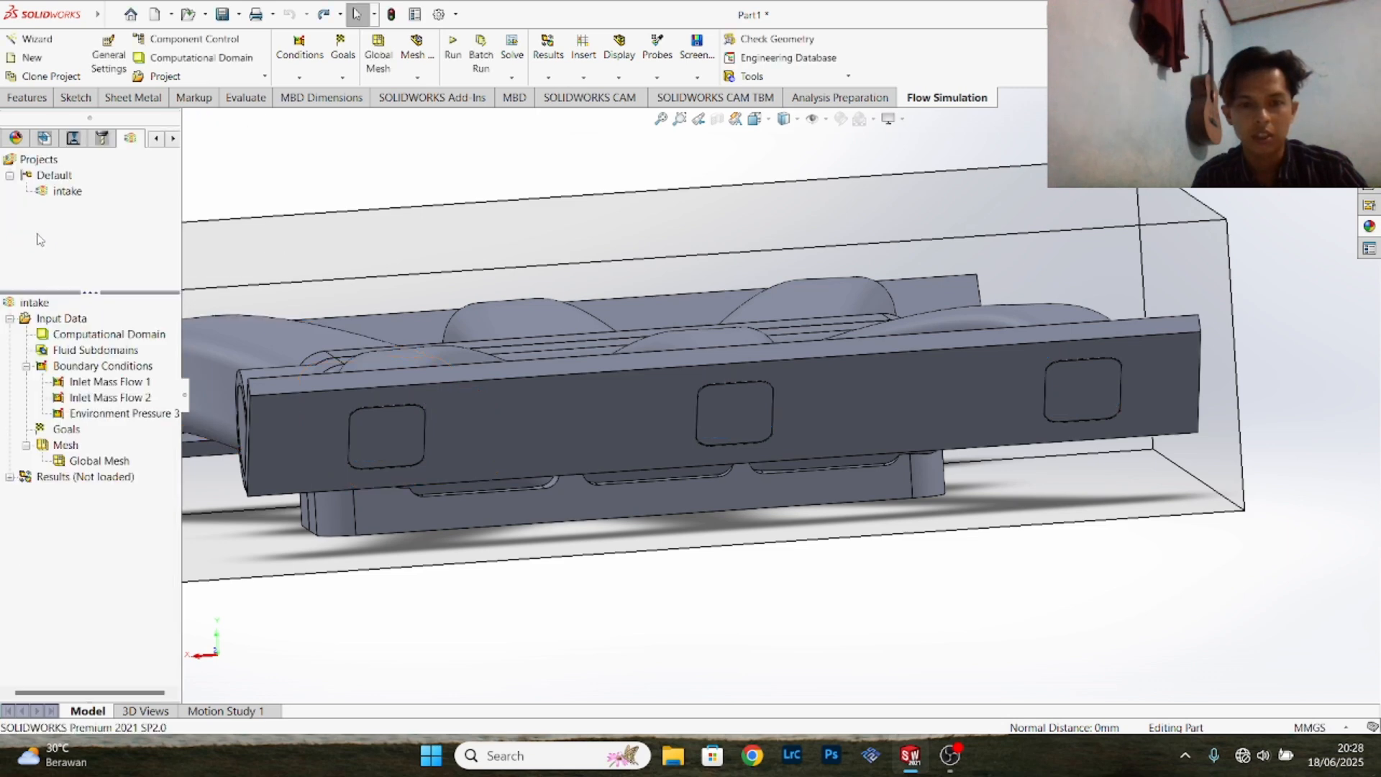
- Start another Environment Pressure boundary condition with the inner lid face of the first rectangular outlet on the opposite flange
{"action": "right_click", "coordinate": [110, 366]}
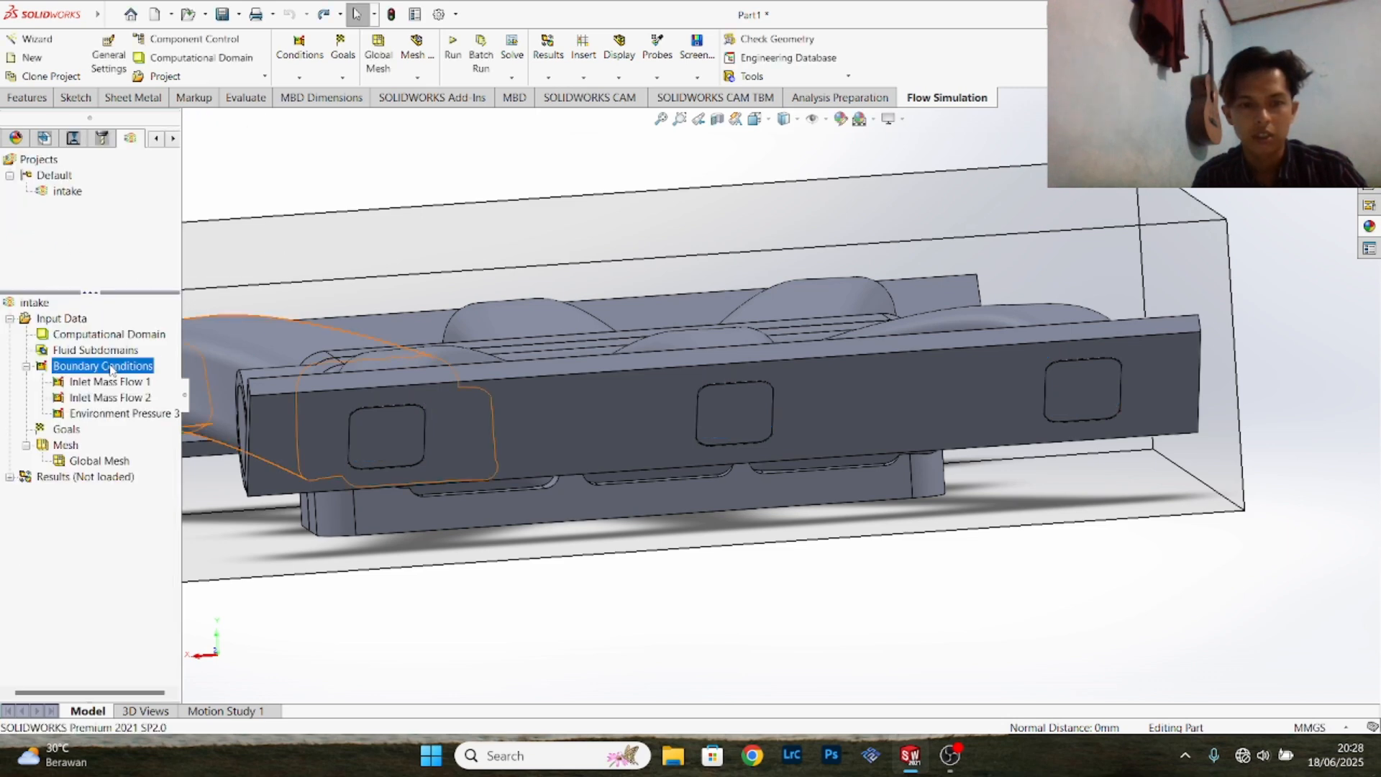
{"action": "left_click", "coordinate": [140, 380]}
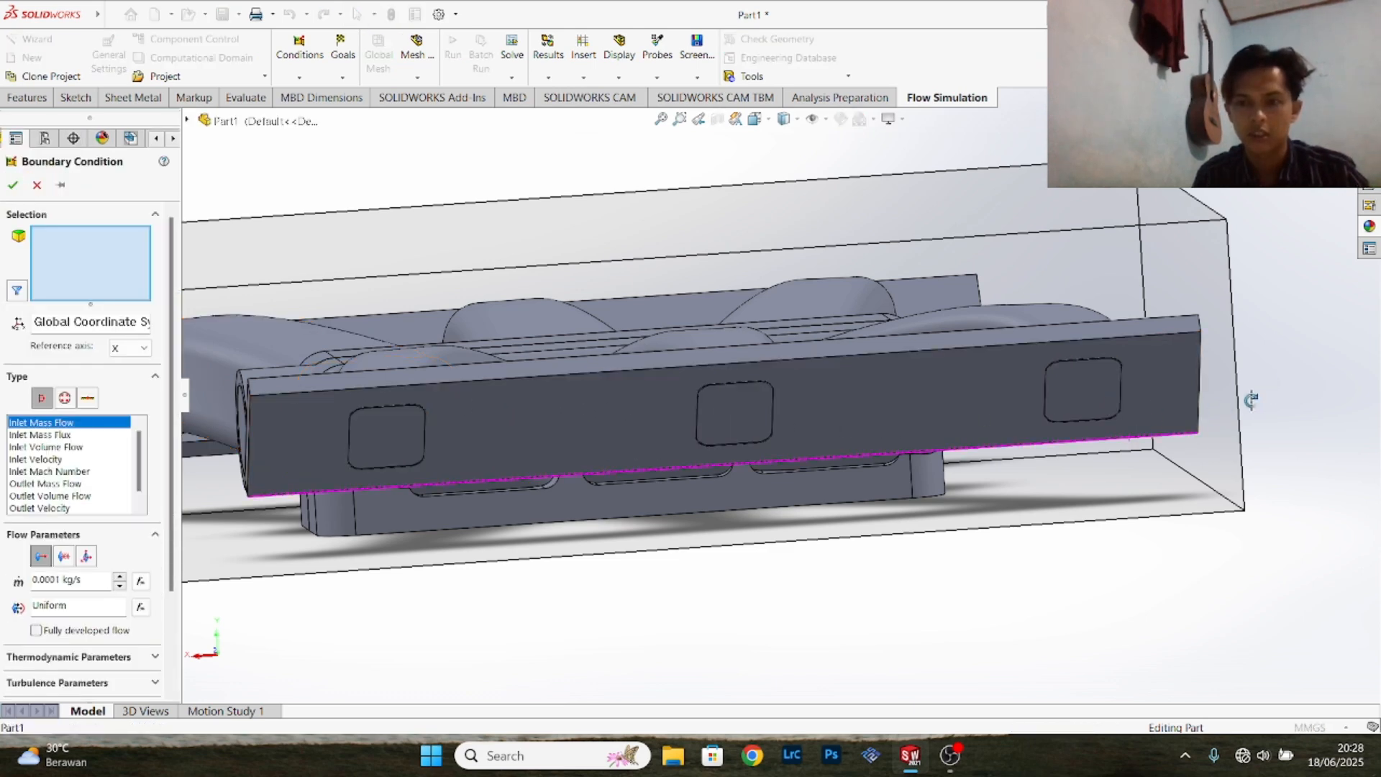
{"action": "middle_click_drag", "start_coordinate": [1233, 395], "coordinate": [921, 456]}
{"action": "scroll", "coordinate": [922, 456], "scroll_direction": "down", "scroll_amount": 1}
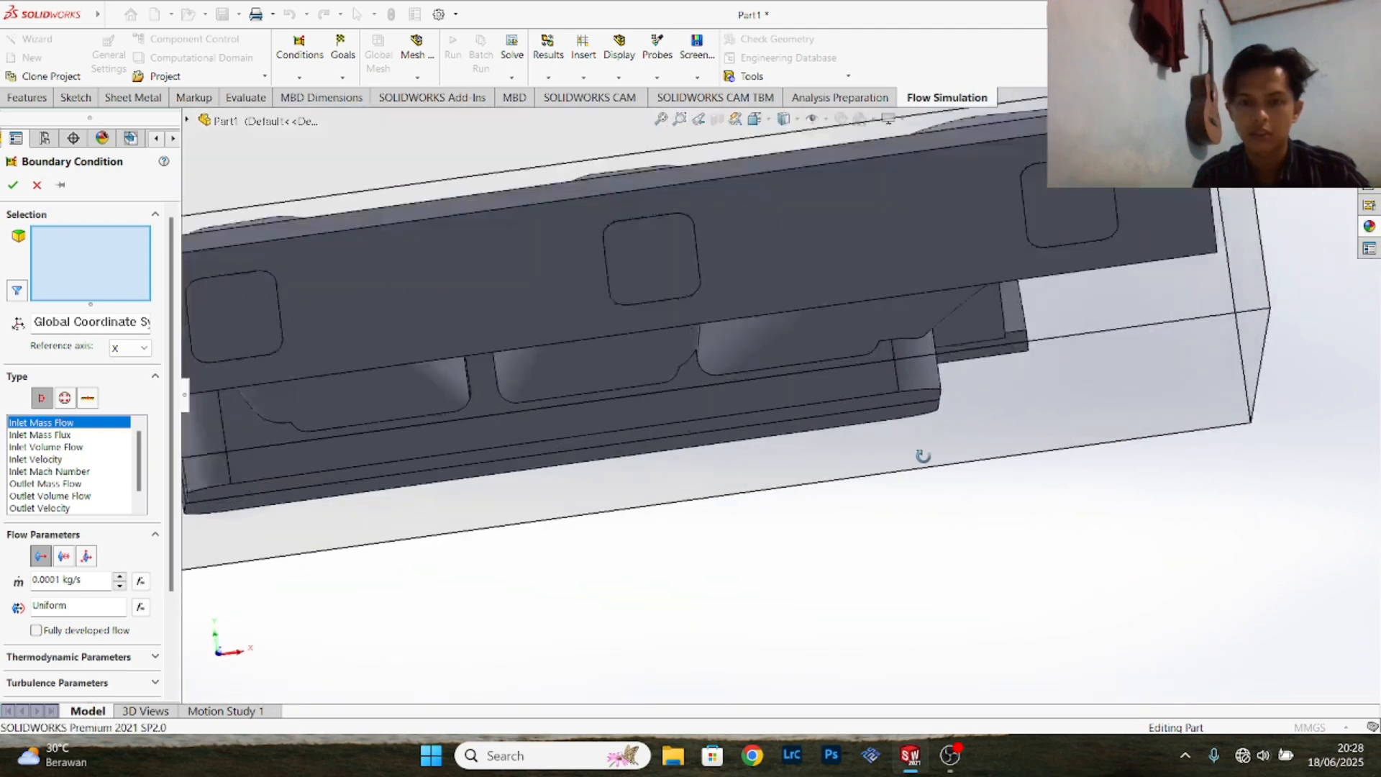
{"action": "scroll", "coordinate": [759, 365], "scroll_direction": "up", "scroll_amount": 4}
{"action": "scroll", "coordinate": [612, 343], "scroll_direction": "down", "scroll_amount": 2}
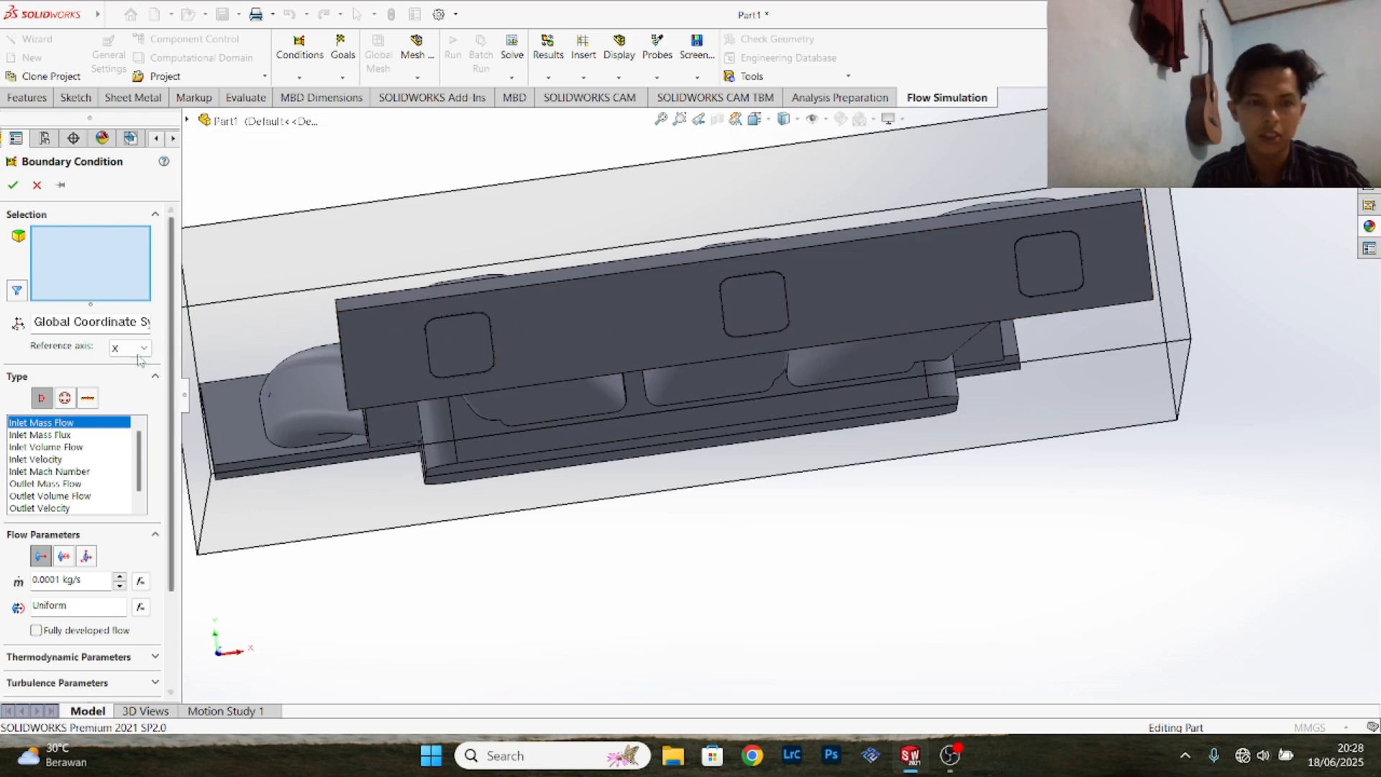
{"action": "left_click", "coordinate": [65, 398]}
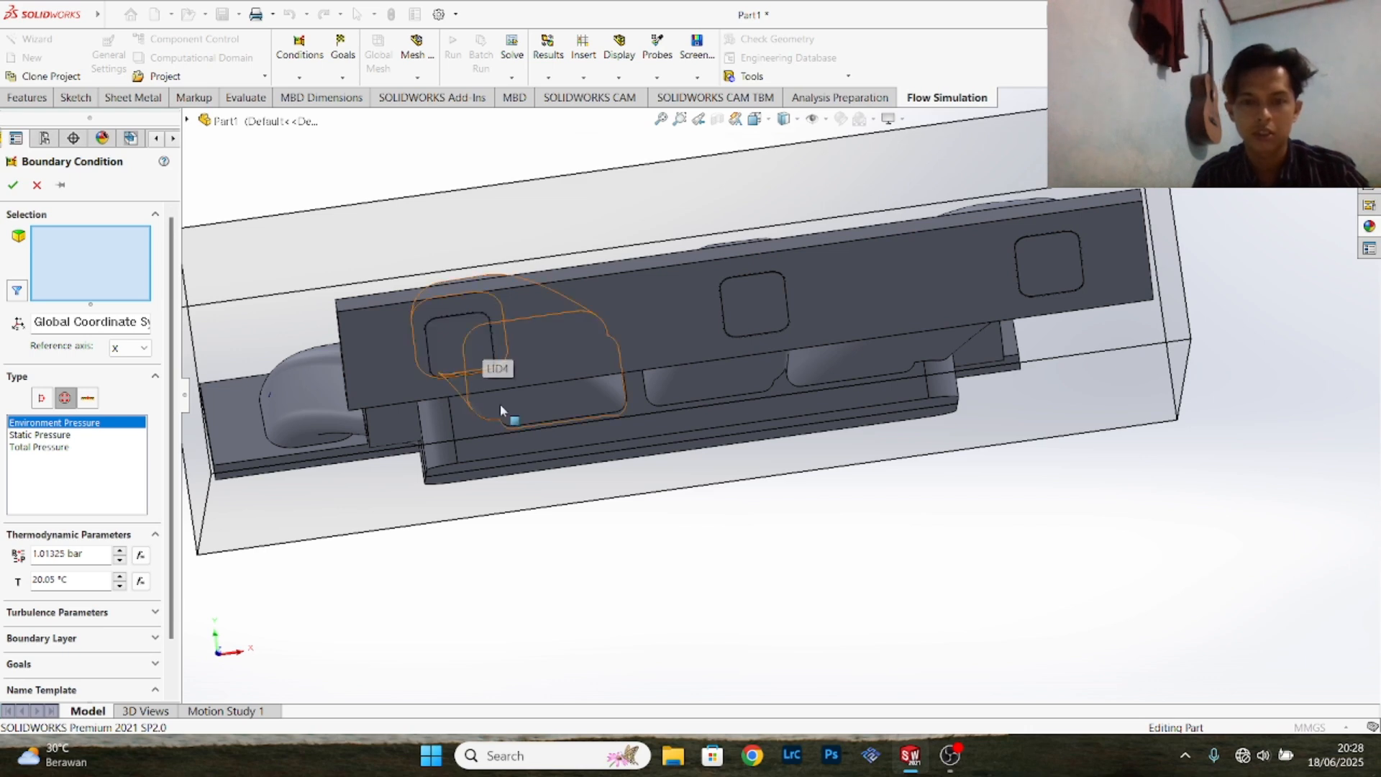
{"action": "right_click", "coordinate": [465, 340]}
{"action": "left_click", "coordinate": [507, 386]}
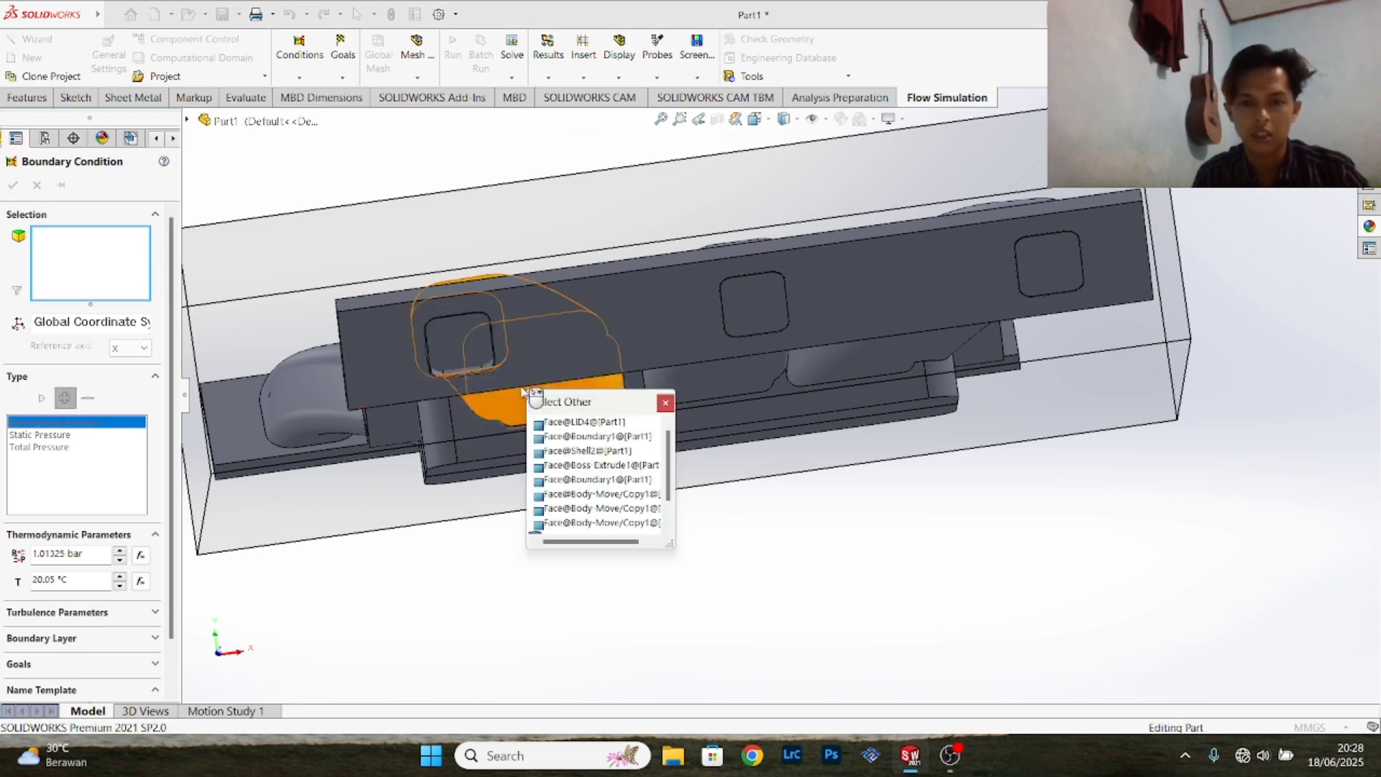
{"action": "left_click", "coordinate": [459, 354]}
- Add the inner lid faces of the opposite flange's remaining two outlets and create its Environment Pressure condition
{"action": "right_click", "coordinate": [763, 300]}
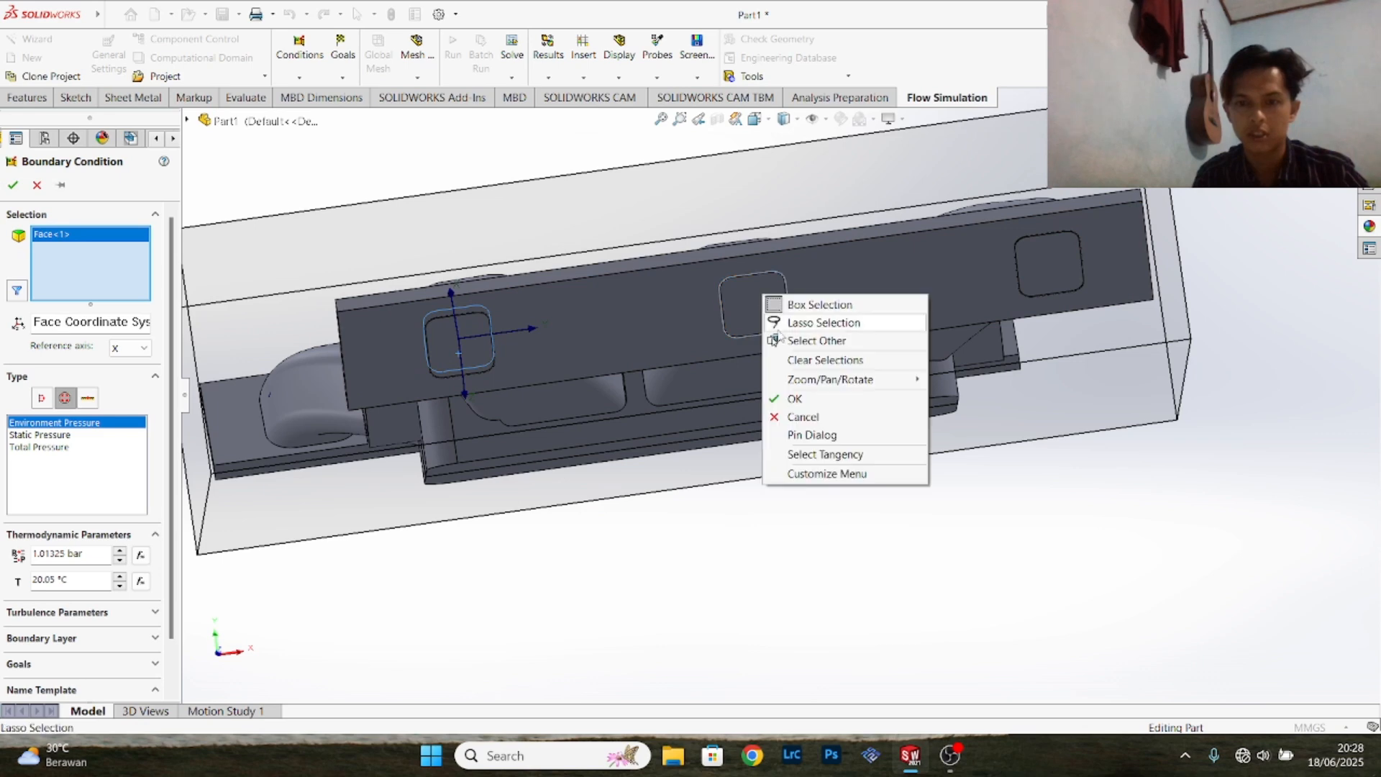
{"action": "left_click", "coordinate": [791, 339]}
{"action": "left_click", "coordinate": [864, 295]}
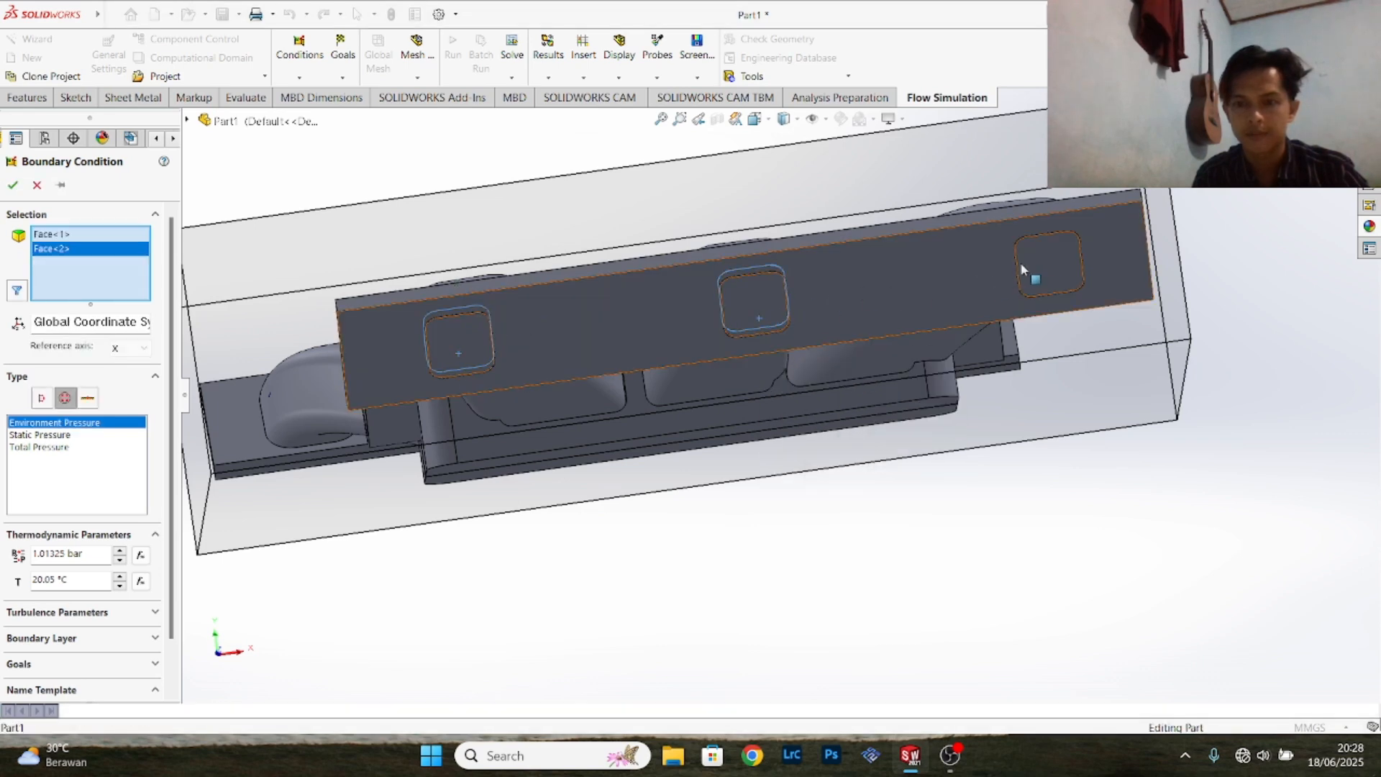
{"action": "right_click", "coordinate": [1048, 261]}
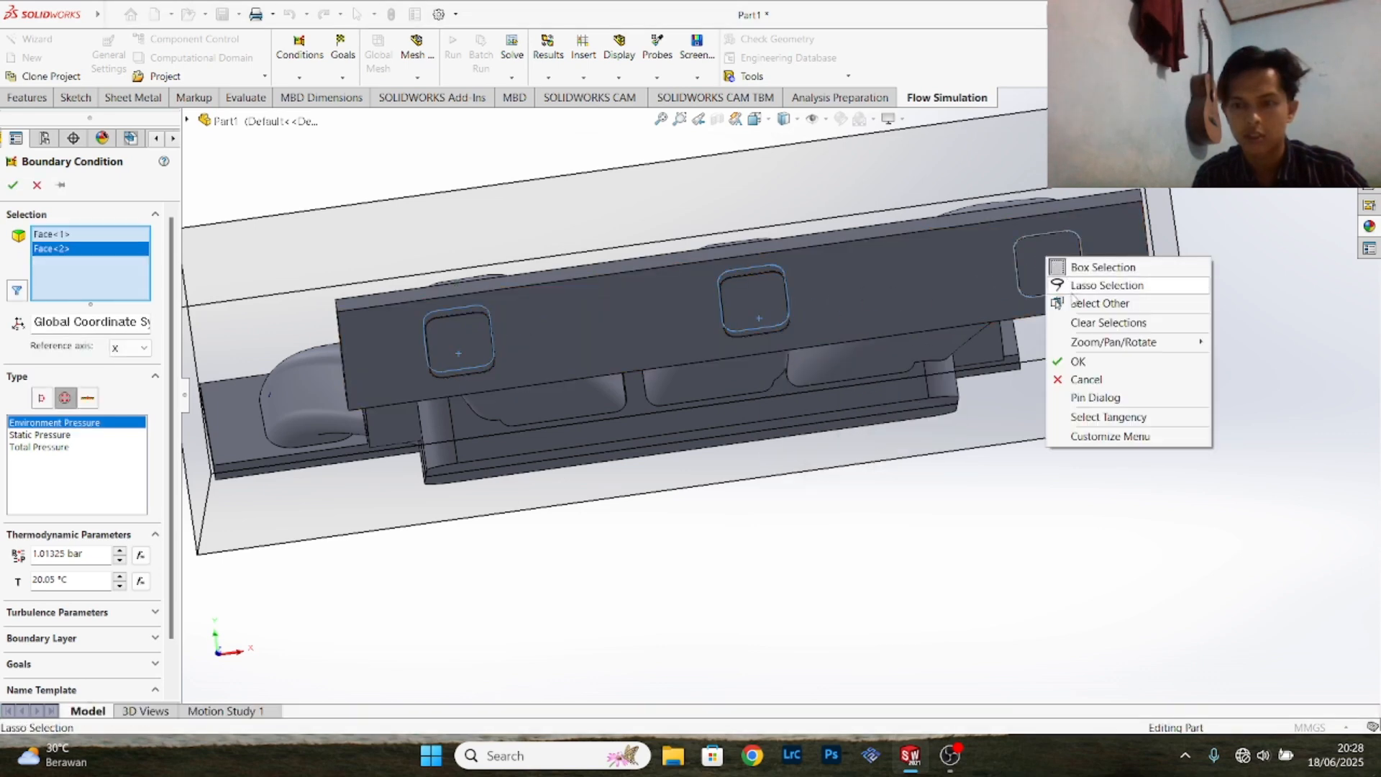
{"action": "left_click", "coordinate": [1099, 303]}
{"action": "left_click", "coordinate": [1129, 327]}
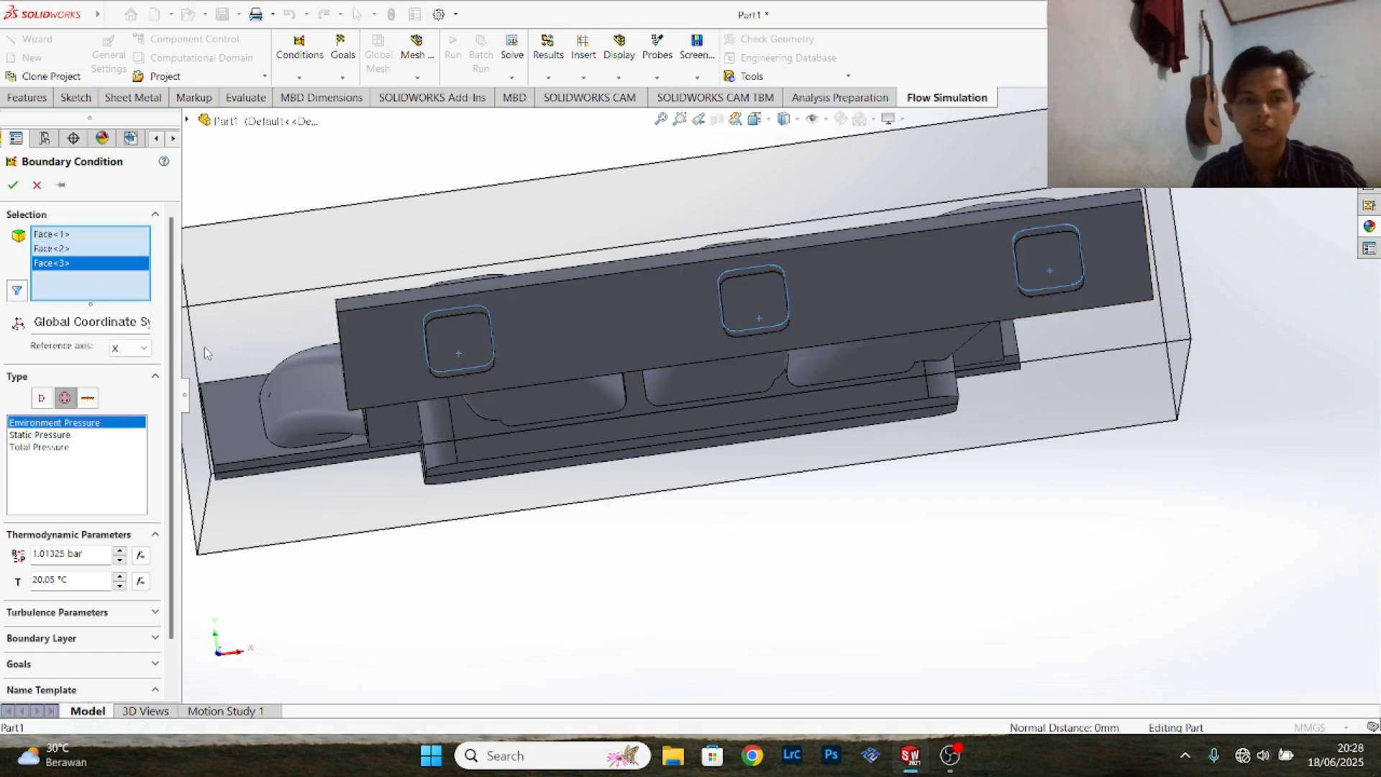
{"action": "left_click", "coordinate": [13, 185]}
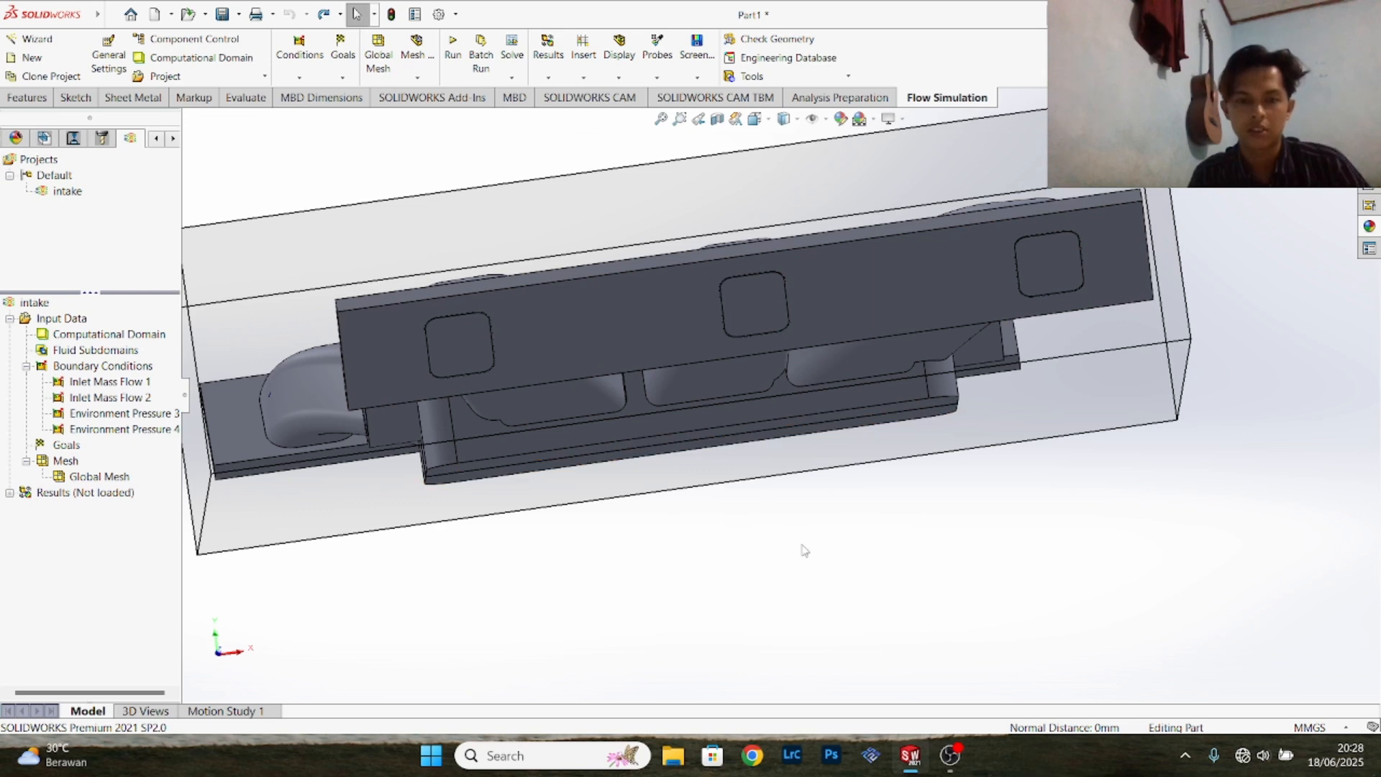
{"action": "middle_click_drag", "start_coordinate": [822, 555], "coordinate": [823, 568]}
{"action": "scroll", "coordinate": [621, 491], "scroll_direction": "up", "scroll_amount": 3}
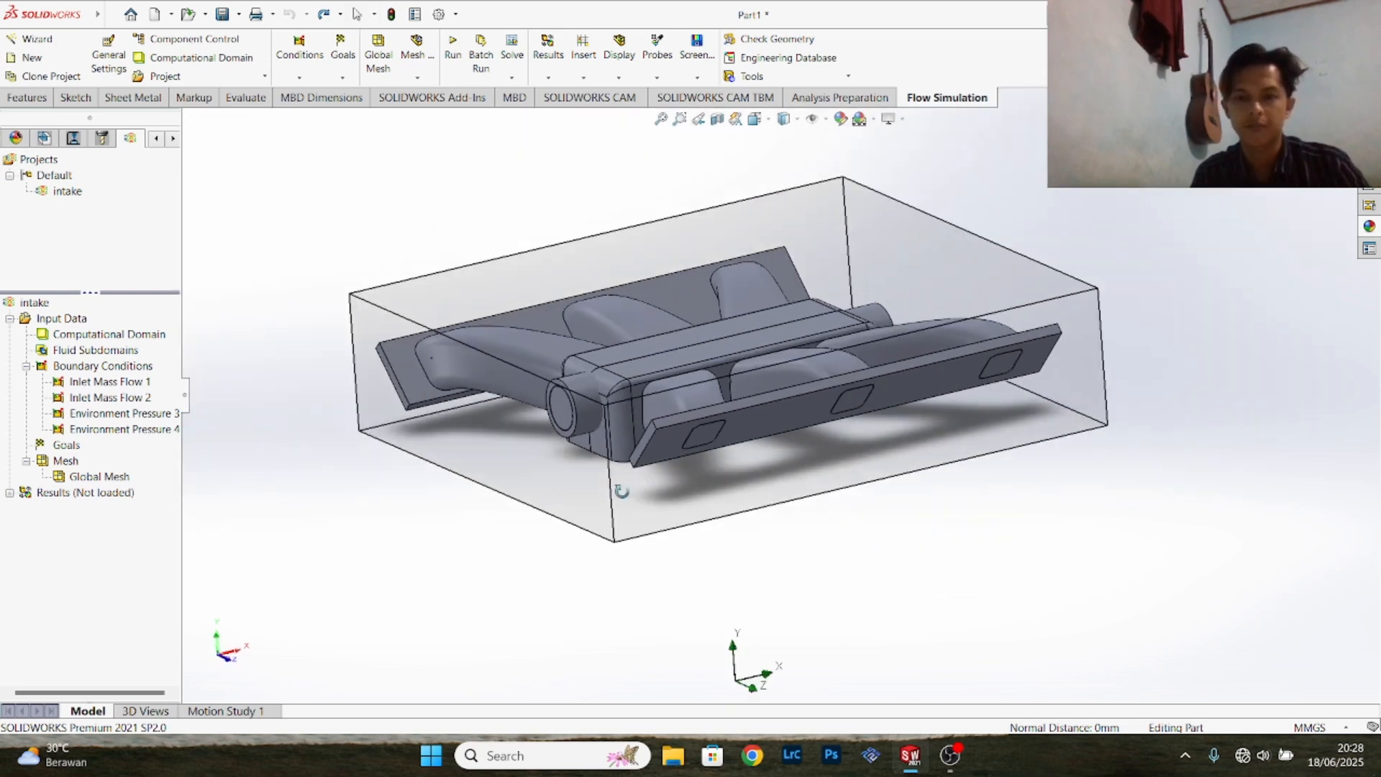
- Start a surface goals definition with Mass Flow Rate and Volume Flow Rate enabled as parameters
{"action": "right_click", "coordinate": [72, 449]}
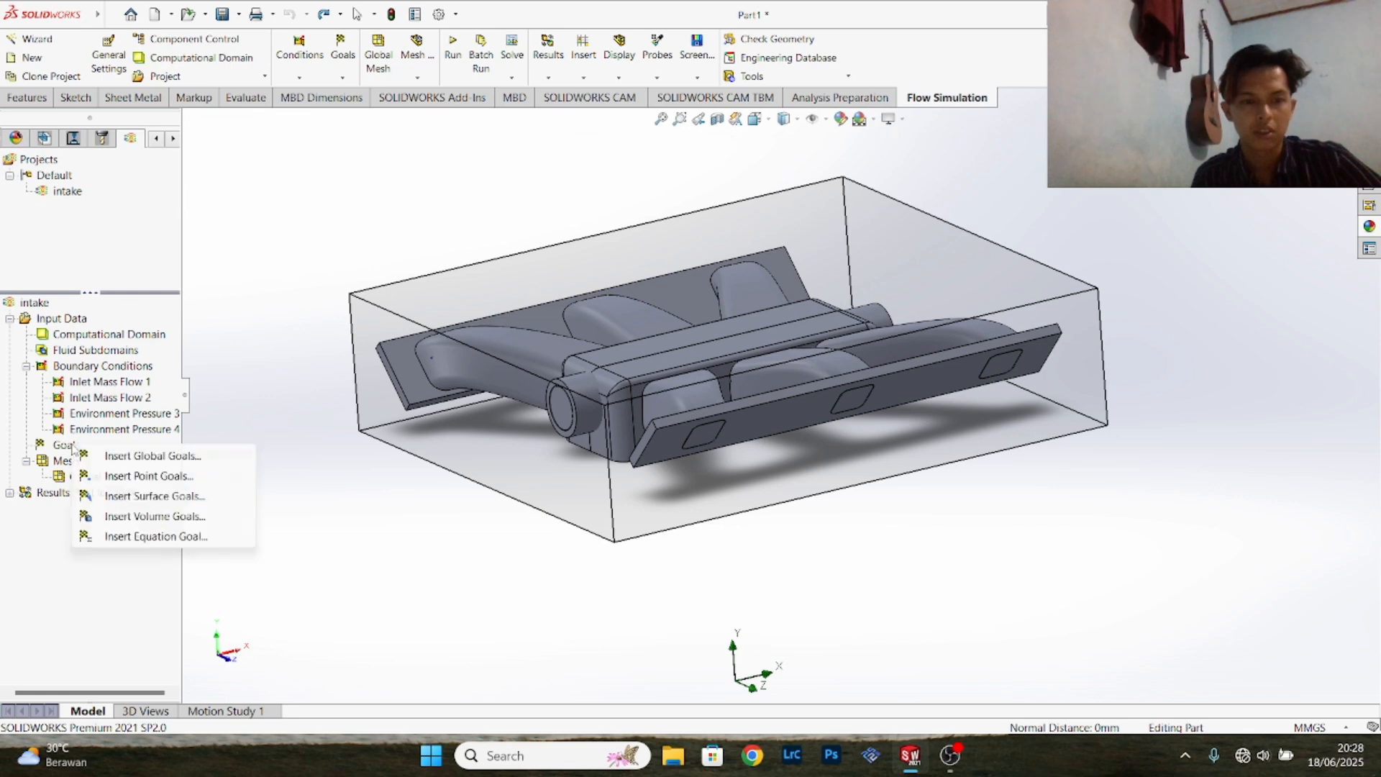
{"action": "left_click", "coordinate": [115, 495]}
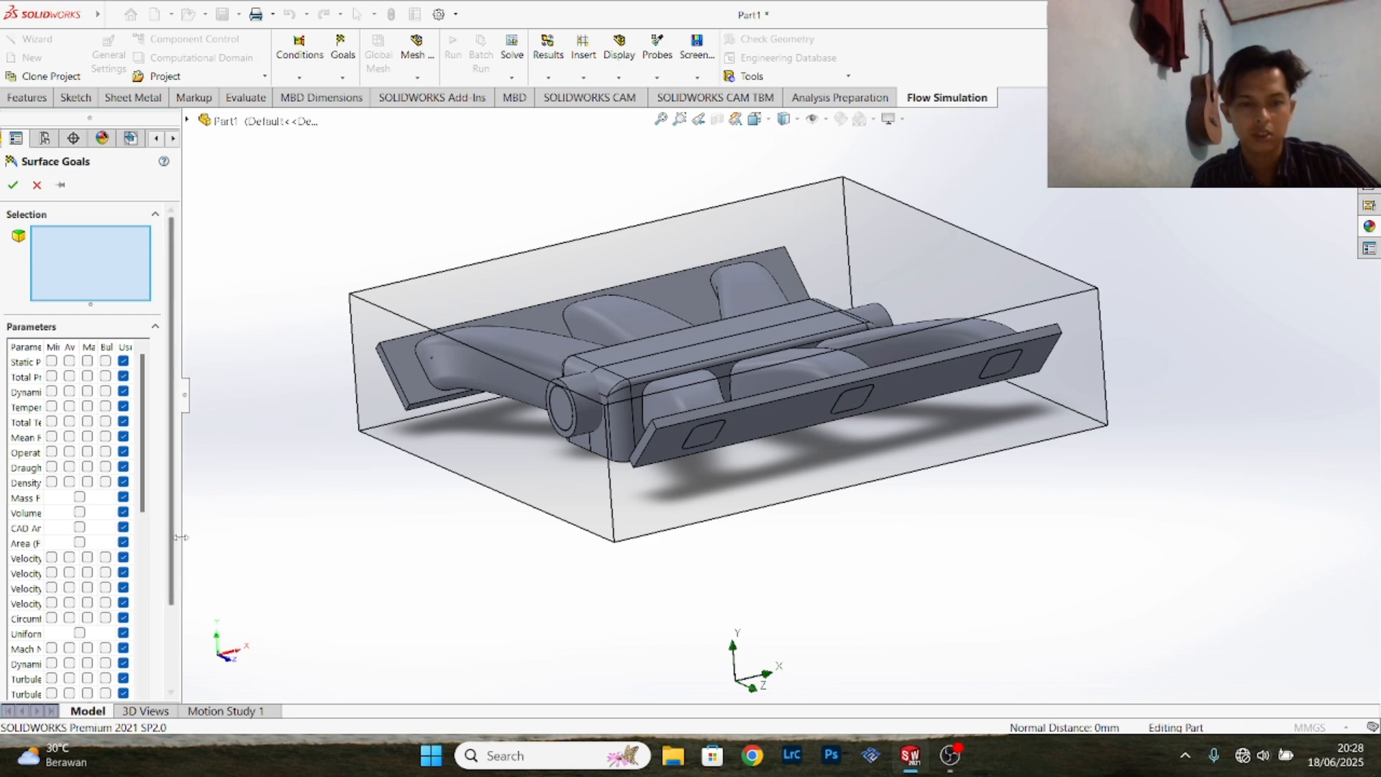
{"action": "left_click_drag", "start_coordinate": [180, 536], "coordinate": [229, 537]}
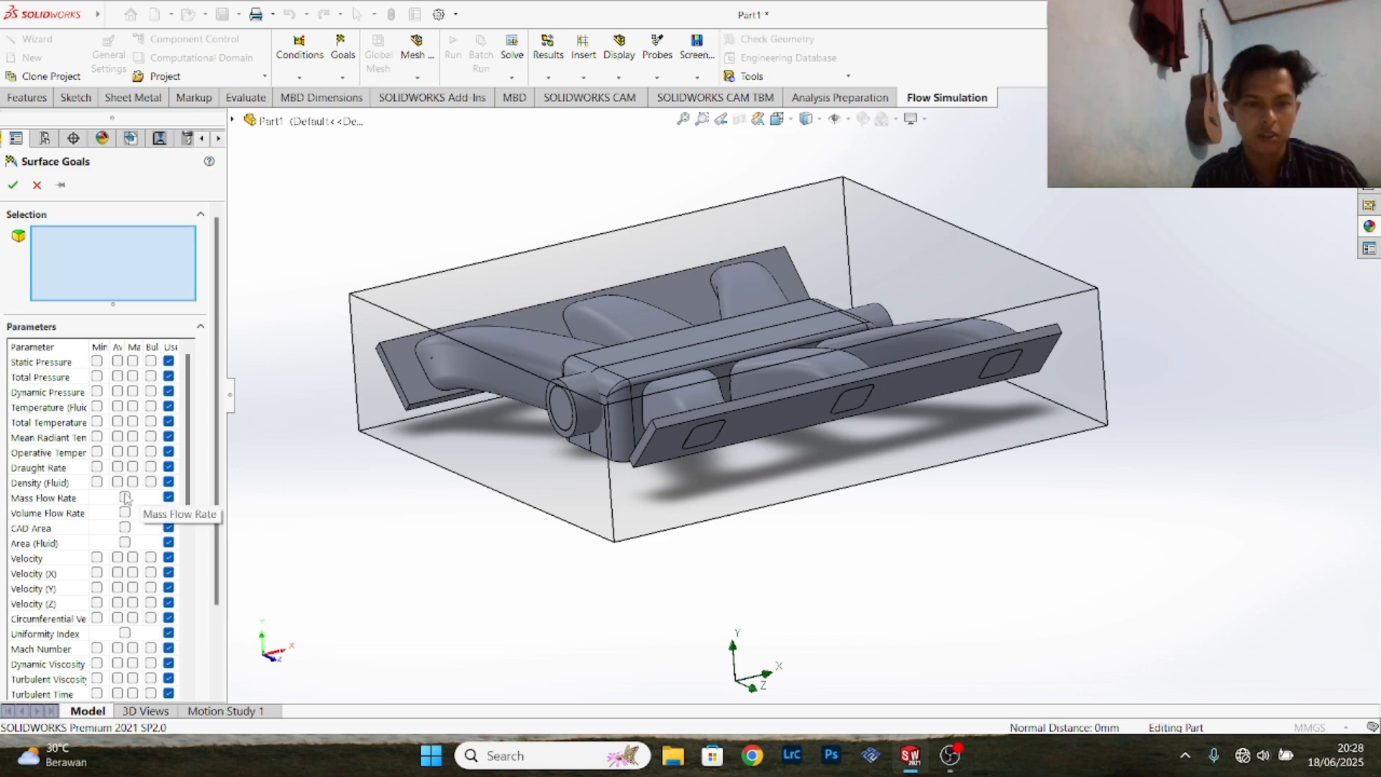
{"action": "left_click", "coordinate": [124, 496]}
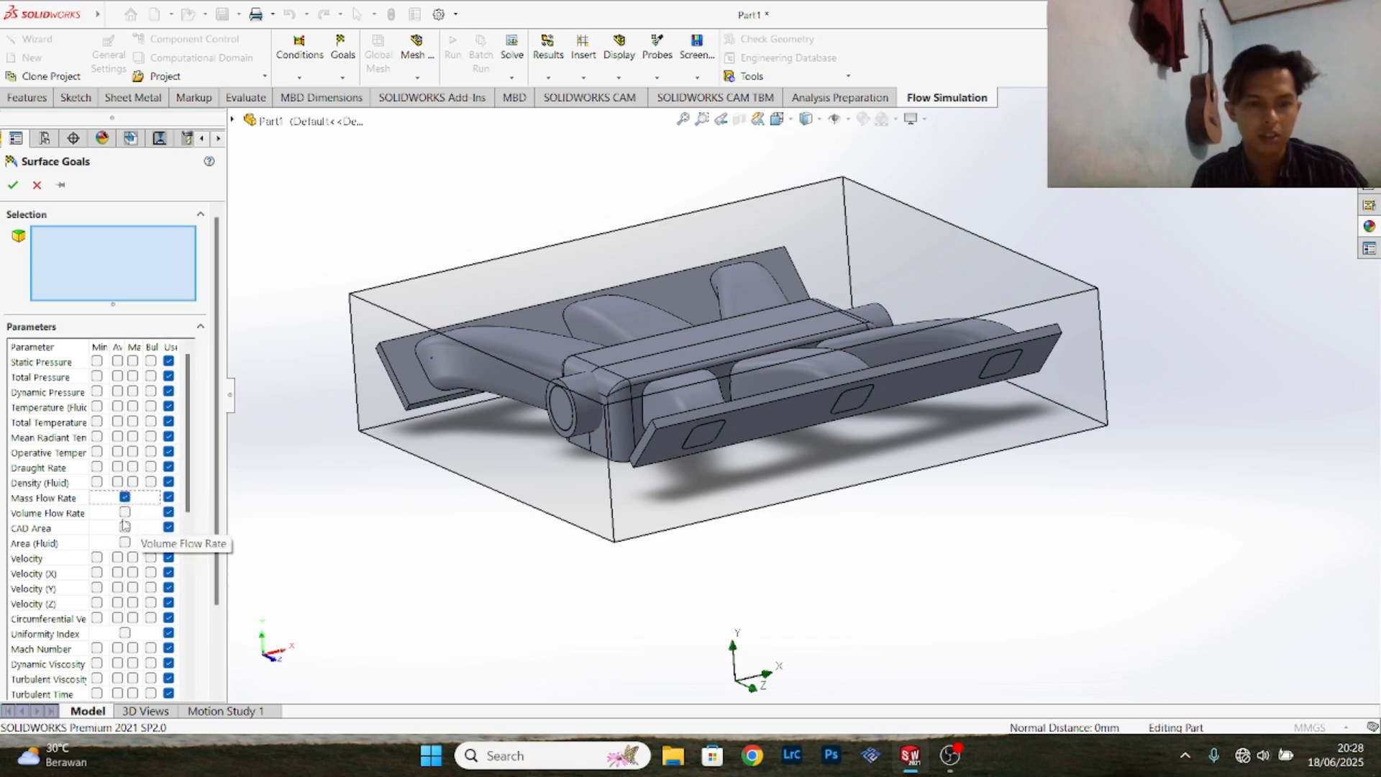
{"action": "left_click", "coordinate": [125, 513]}
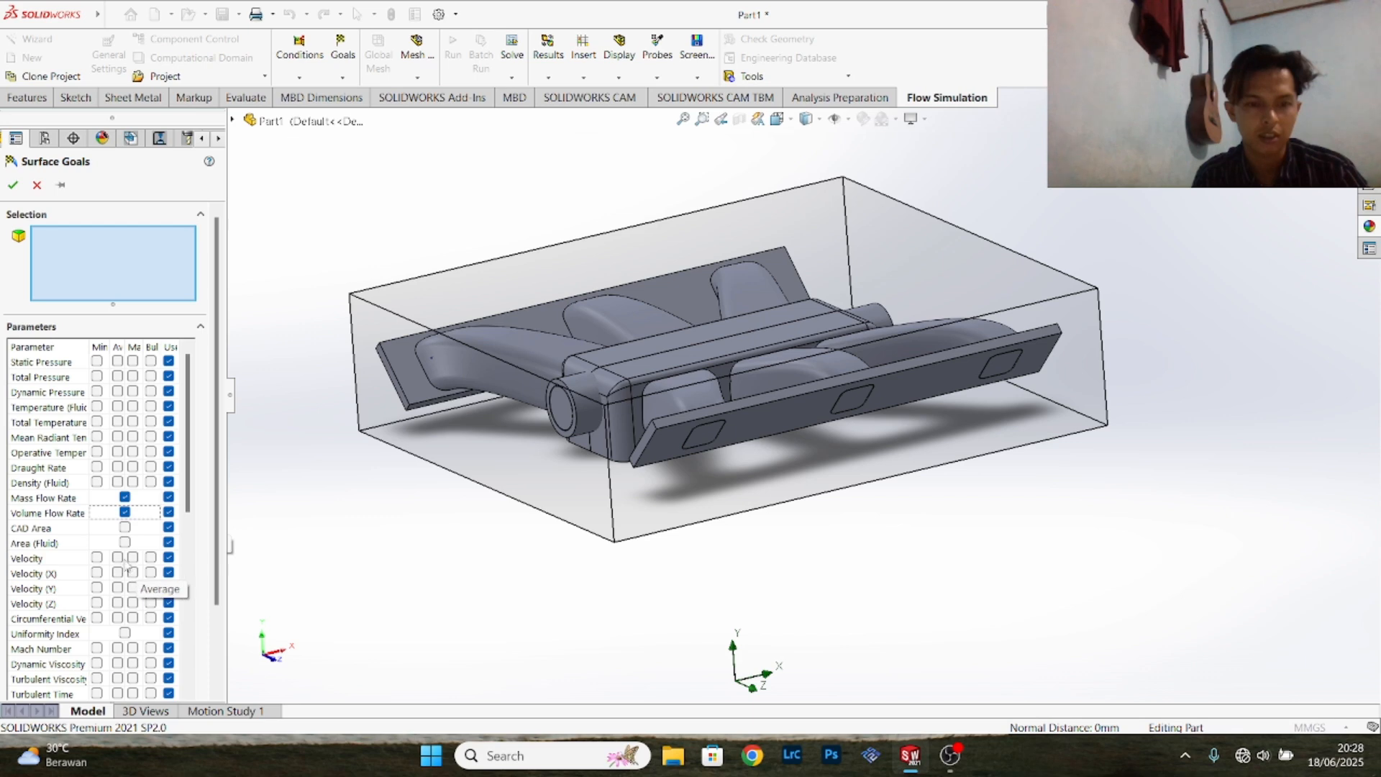
{"action": "scroll", "coordinate": [92, 468], "scroll_direction": "down", "scroll_amount": 5}
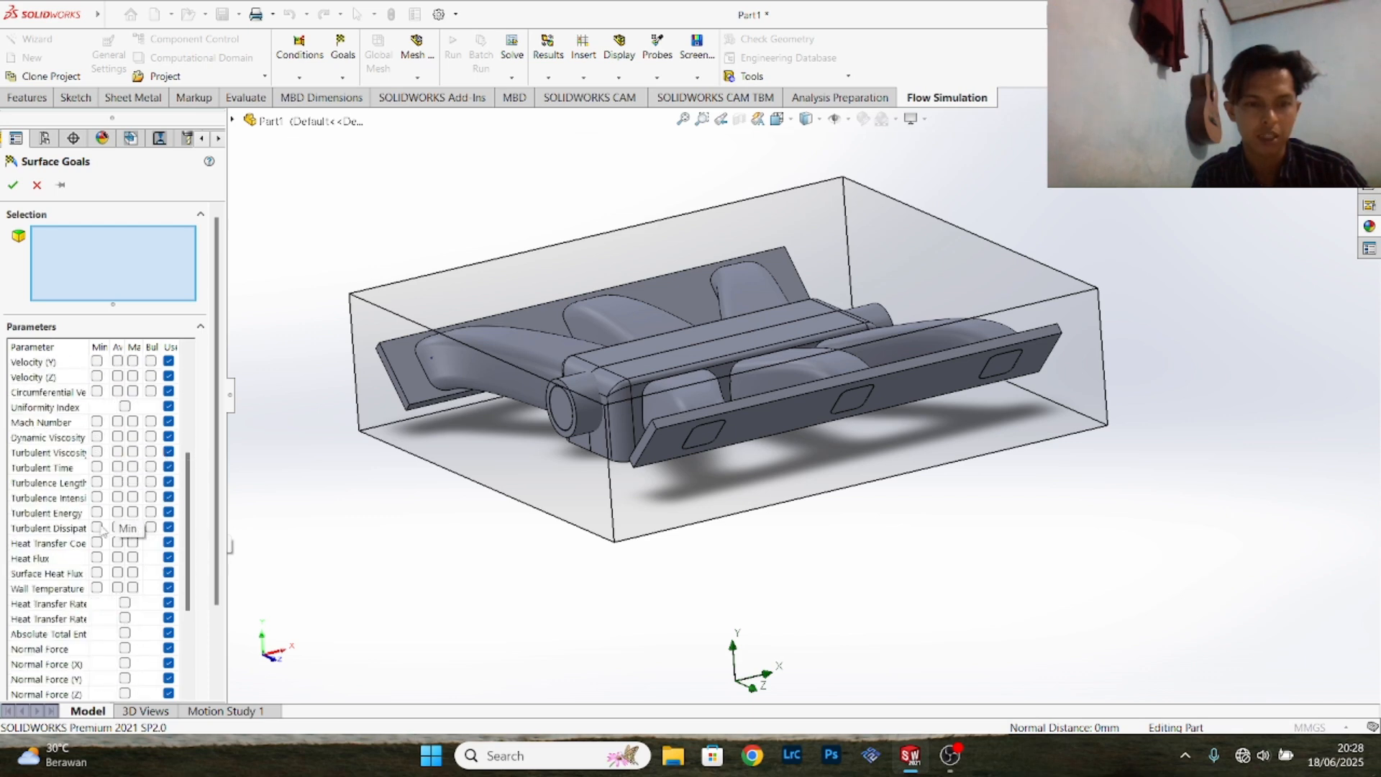
{"action": "scroll", "coordinate": [92, 490], "scroll_direction": "up", "scroll_amount": 5}
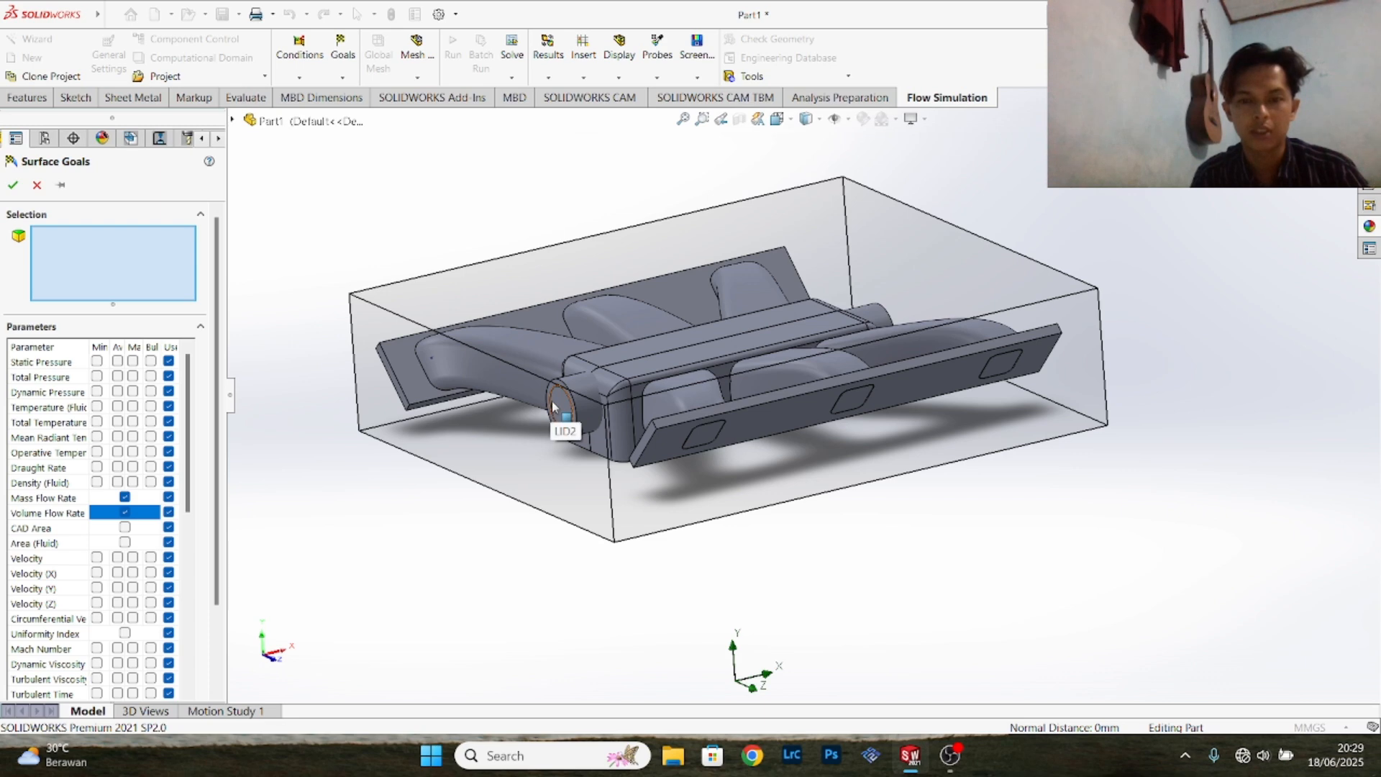
- Assign the inner lid face of the first round inlet to the surface goals and create them
{"action": "scroll", "coordinate": [551, 408], "scroll_direction": "down", "scroll_amount": 5}
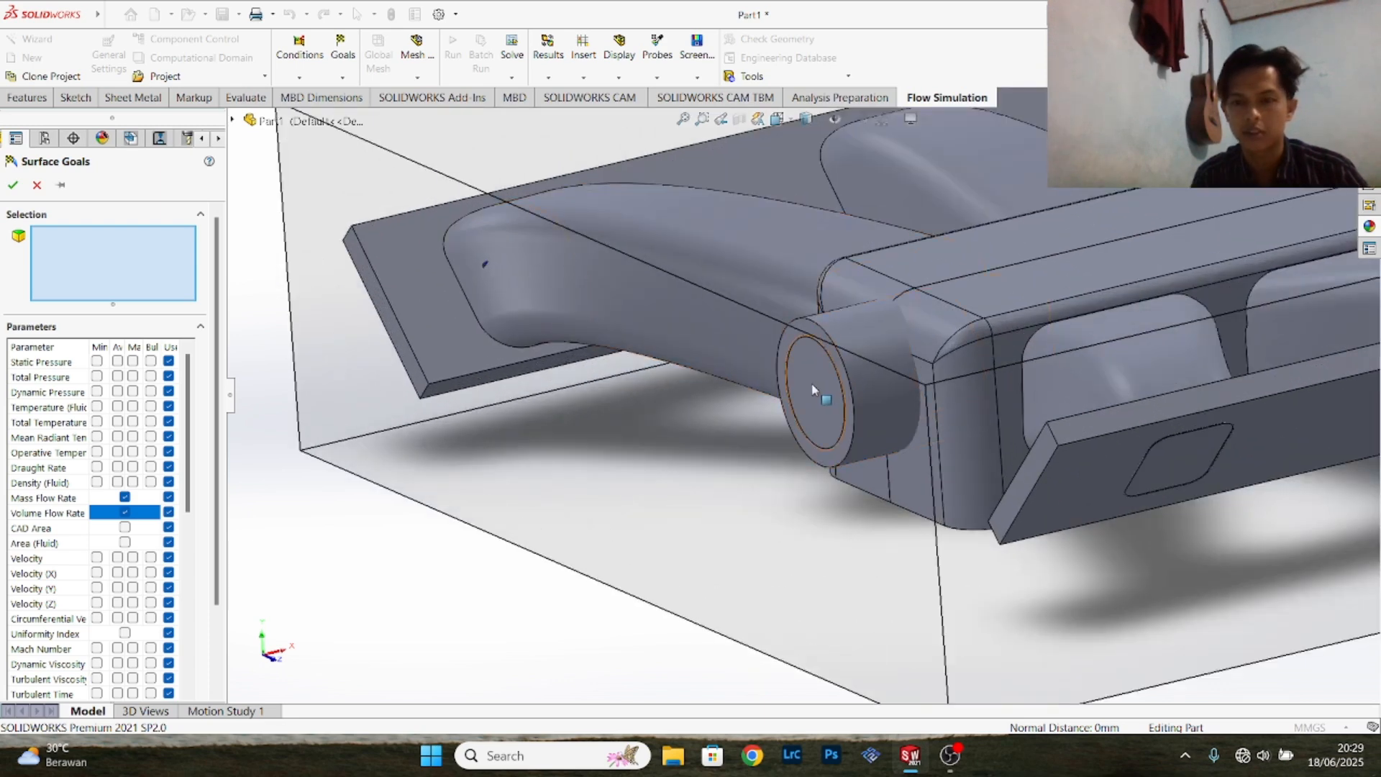
{"action": "right_click", "coordinate": [813, 390]}
{"action": "left_click", "coordinate": [837, 425]}
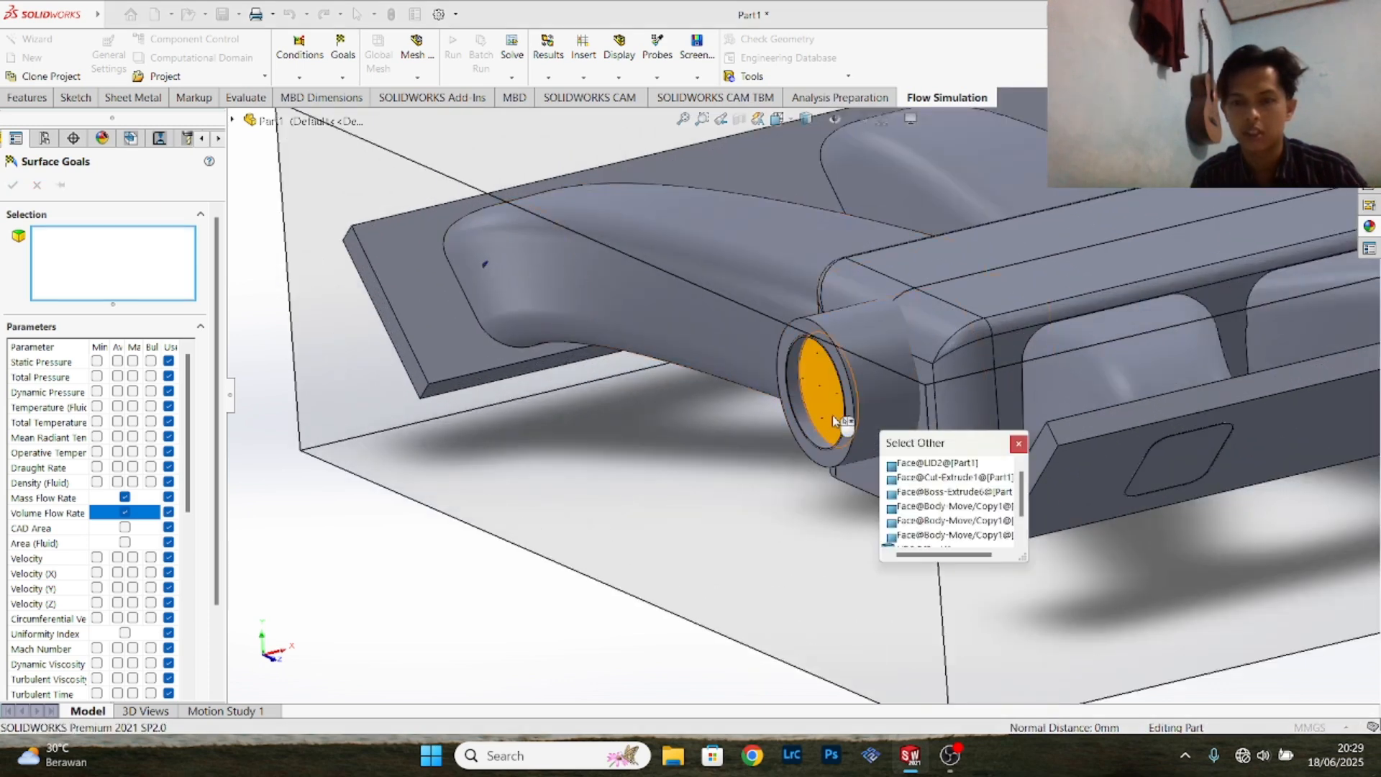
{"action": "left_click", "coordinate": [821, 413]}
{"action": "scroll", "coordinate": [993, 448], "scroll_direction": "down", "scroll_amount": 2}
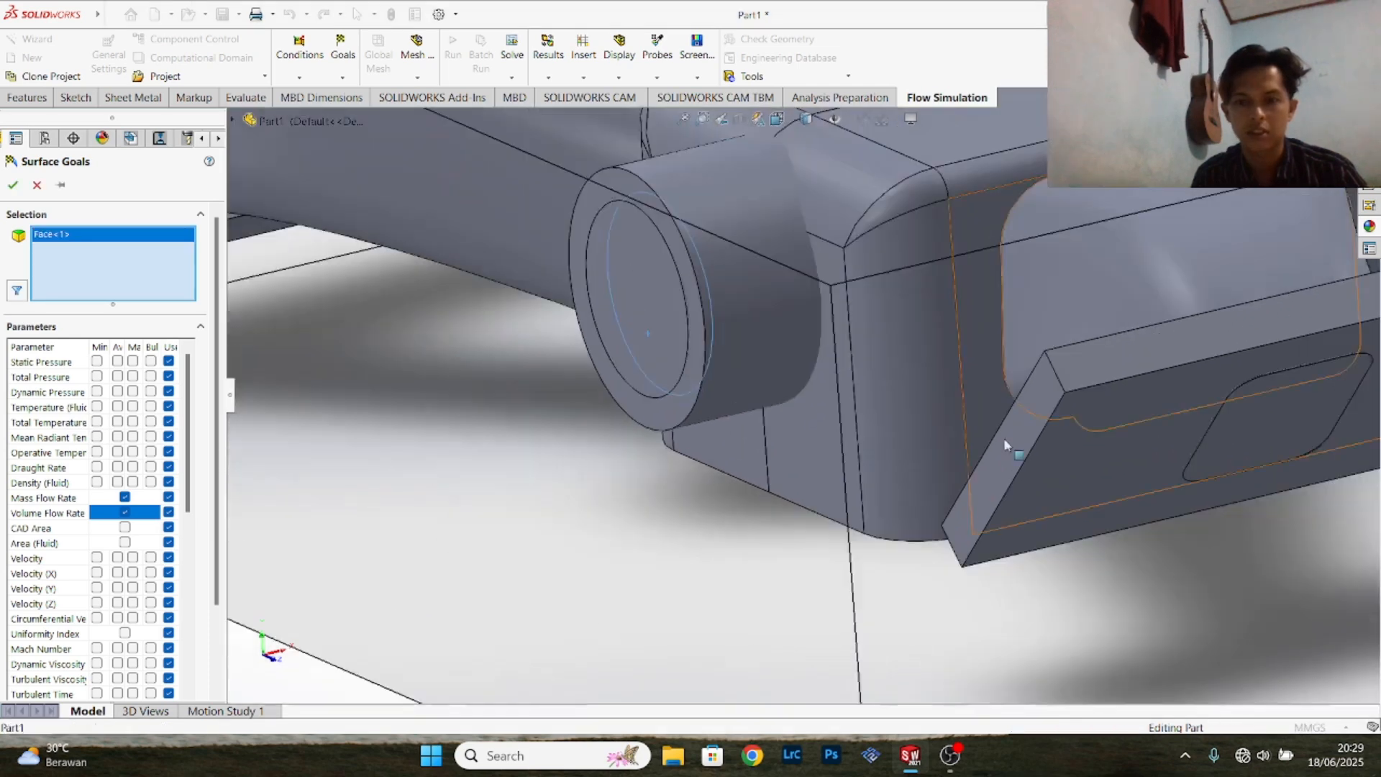
{"action": "scroll", "coordinate": [1086, 407], "scroll_direction": "up", "scroll_amount": 5}
{"action": "scroll", "coordinate": [1090, 407], "scroll_direction": "up", "scroll_amount": 3}
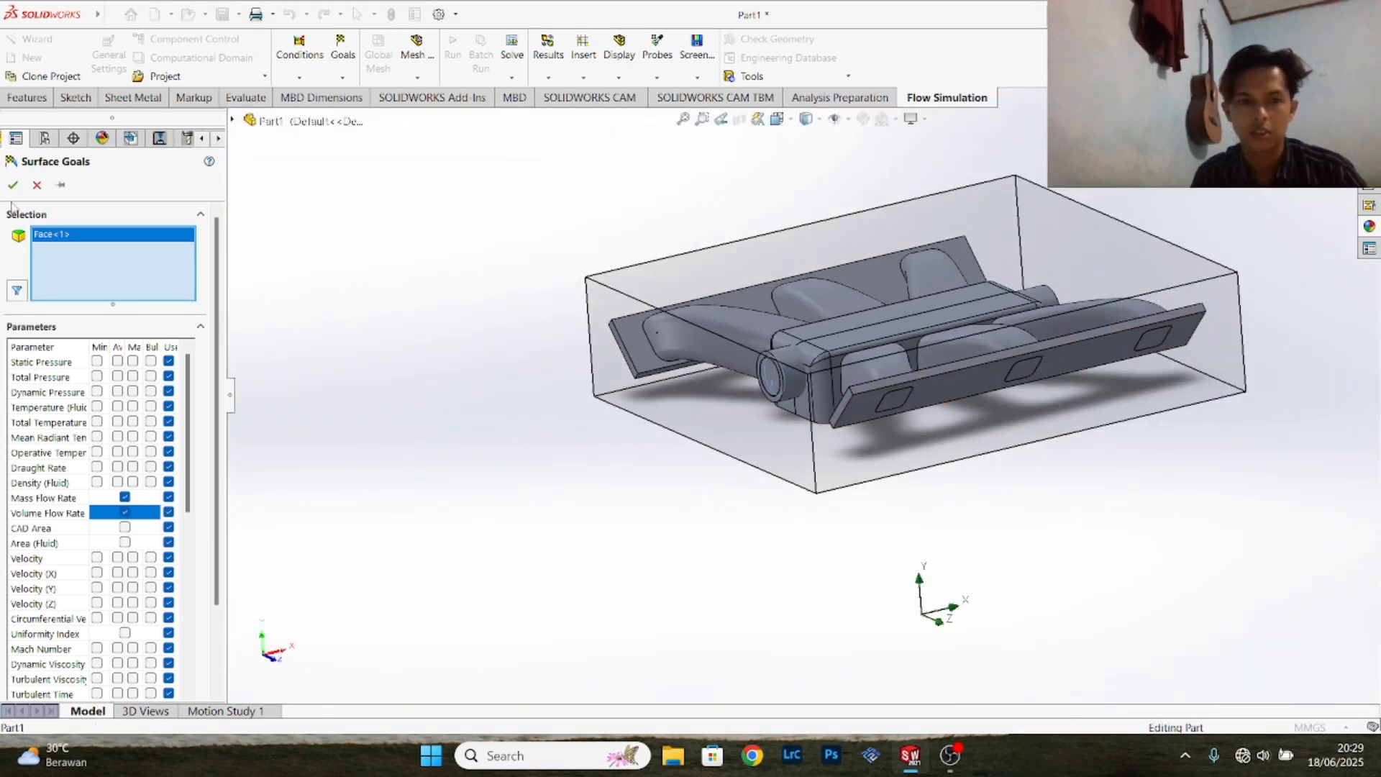
{"action": "left_click", "coordinate": [13, 185]}
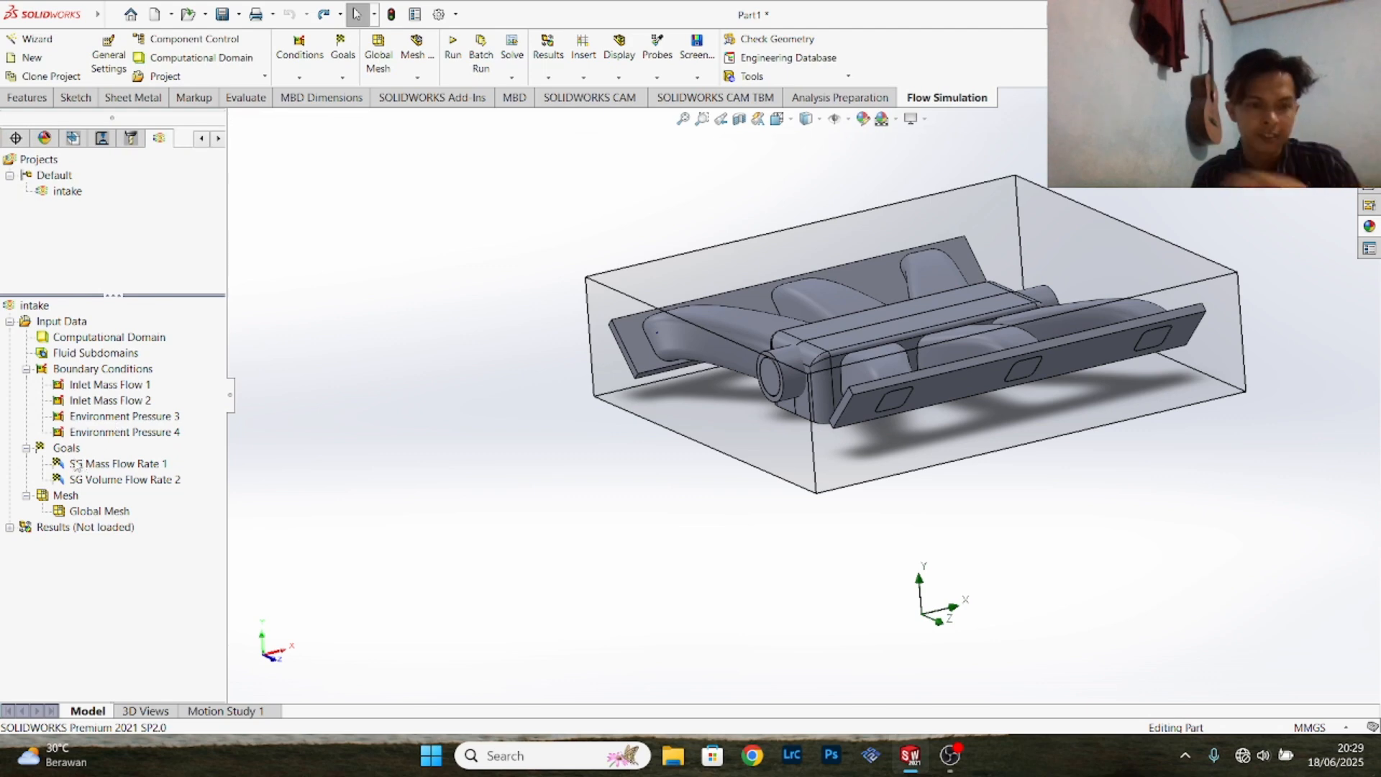
- Create Mass Flow Rate and Volume Flow Rate surface goals on the inner lid face of the opposite round inlet
{"action": "right_click", "coordinate": [71, 453]}
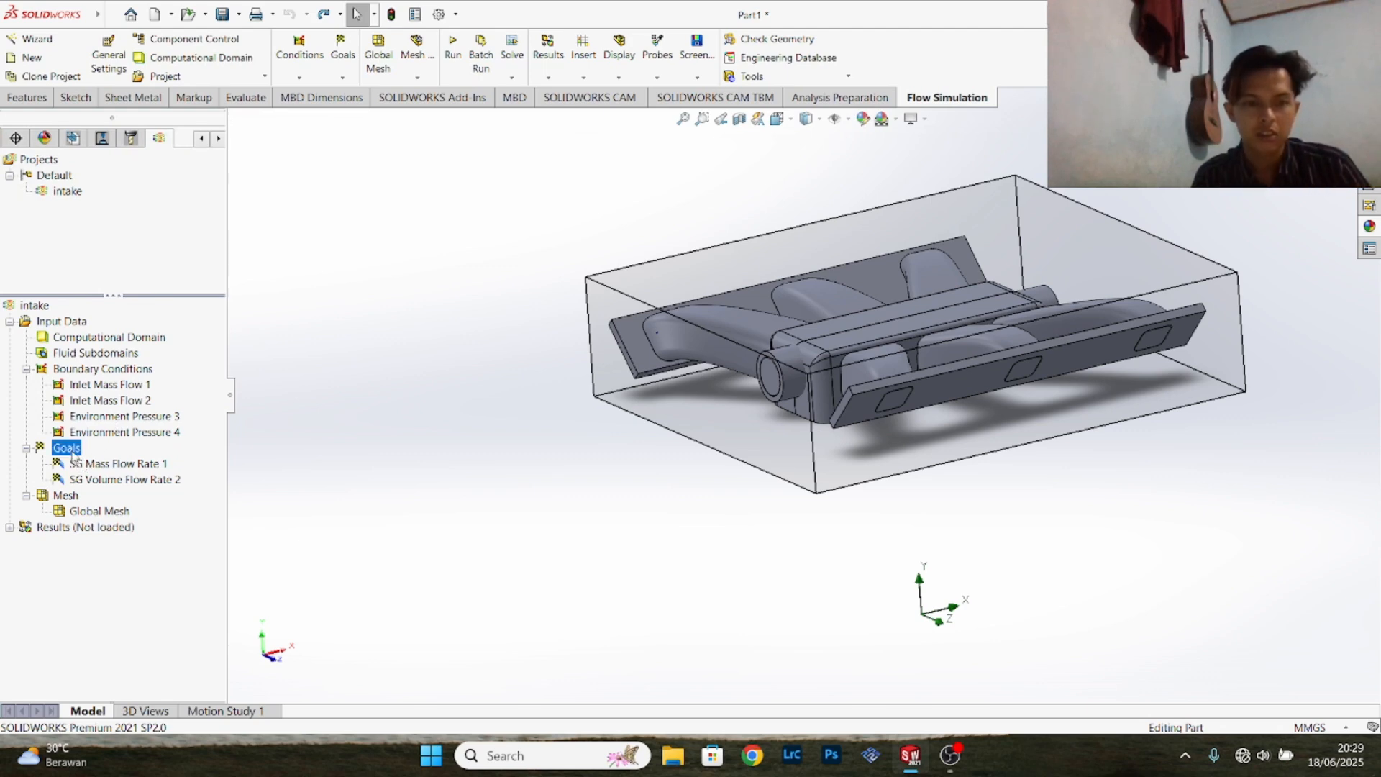
{"action": "left_click", "coordinate": [137, 501]}
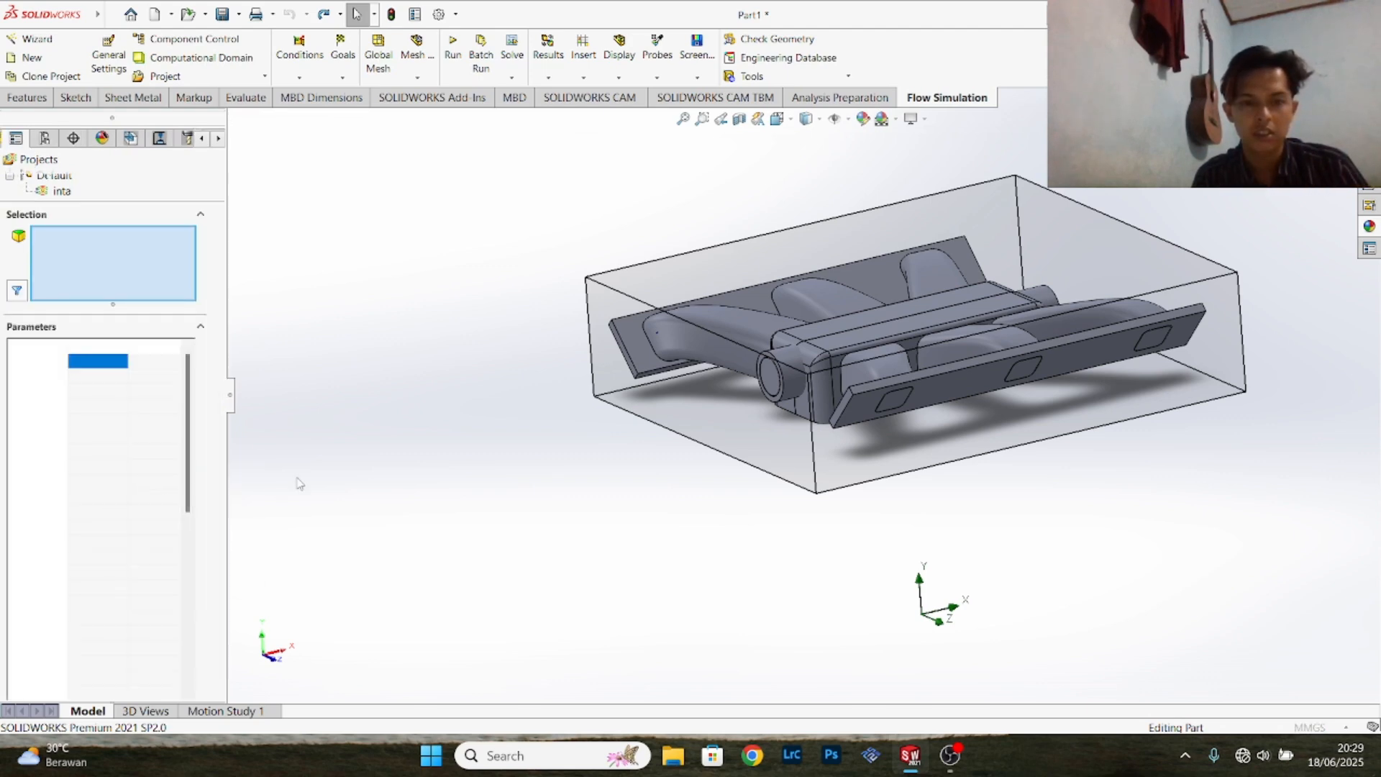
{"action": "left_click", "coordinate": [125, 498]}
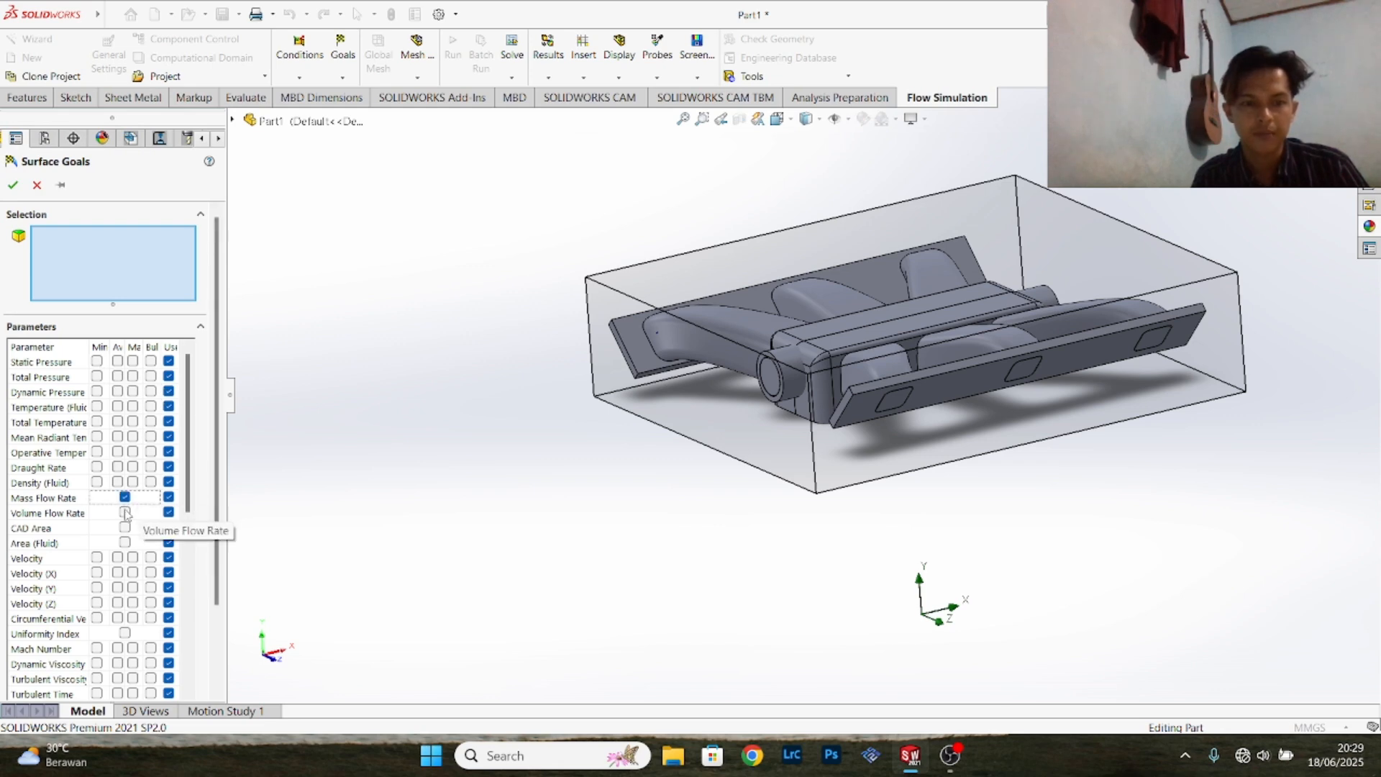
{"action": "left_click", "coordinate": [125, 512]}
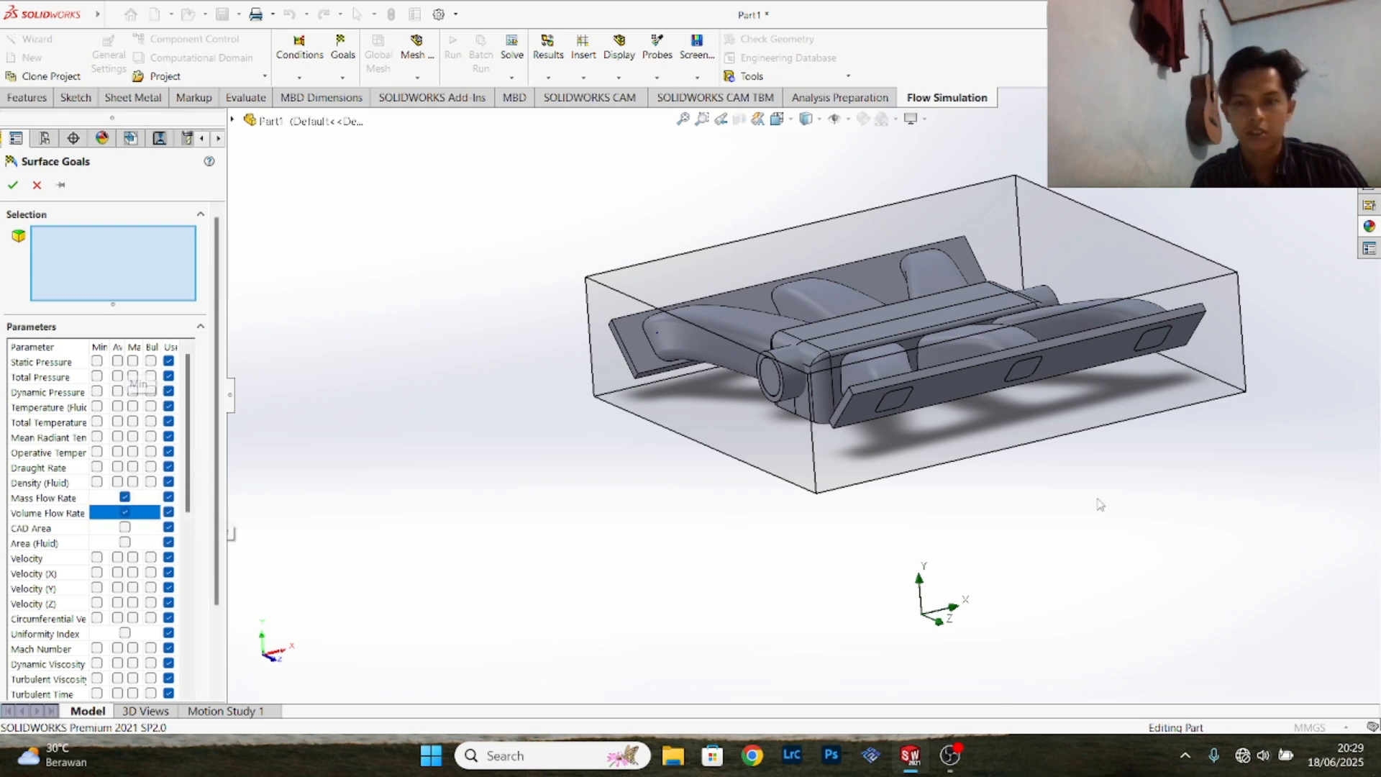
{"action": "middle_click_drag", "start_coordinate": [849, 518], "coordinate": [905, 333]}
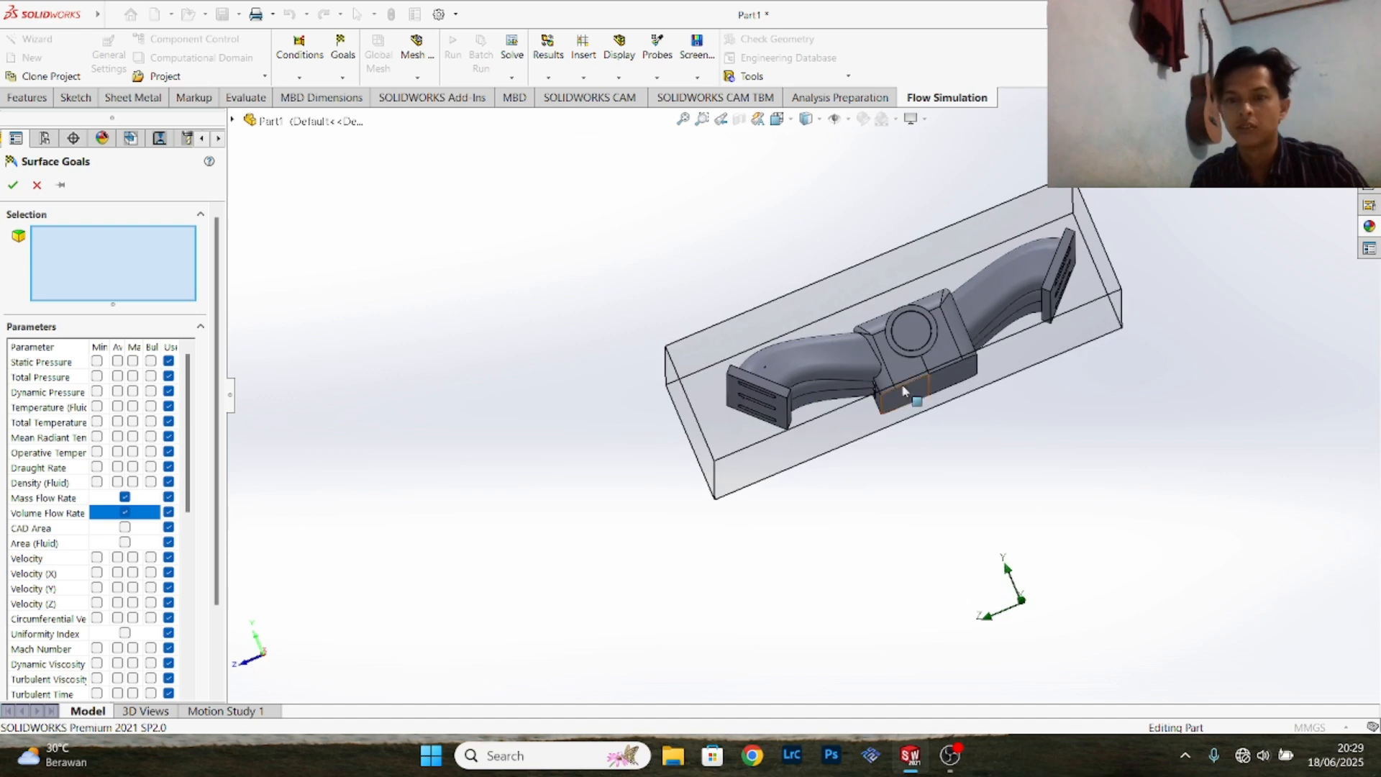
{"action": "right_click", "coordinate": [905, 334]}
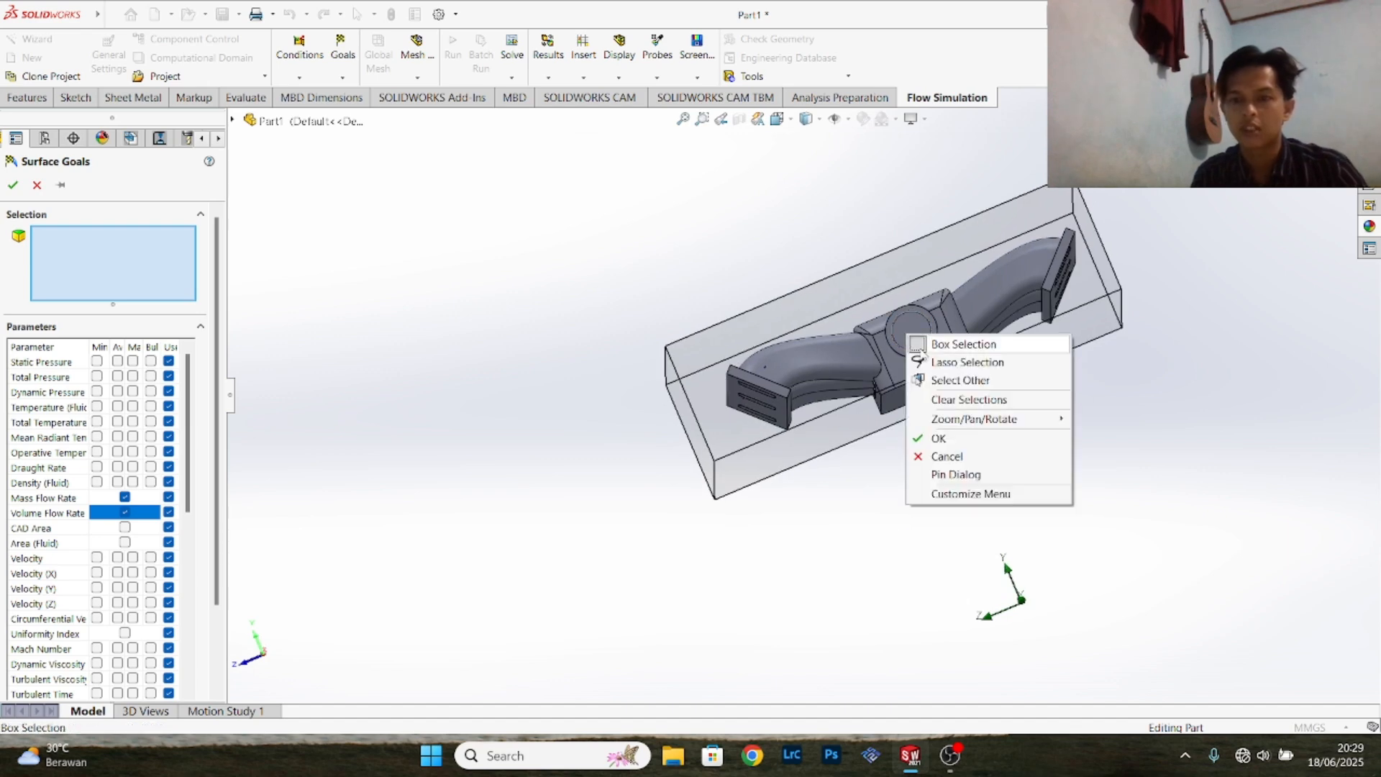
{"action": "left_click", "coordinate": [940, 383]}
{"action": "left_click", "coordinate": [773, 393]}
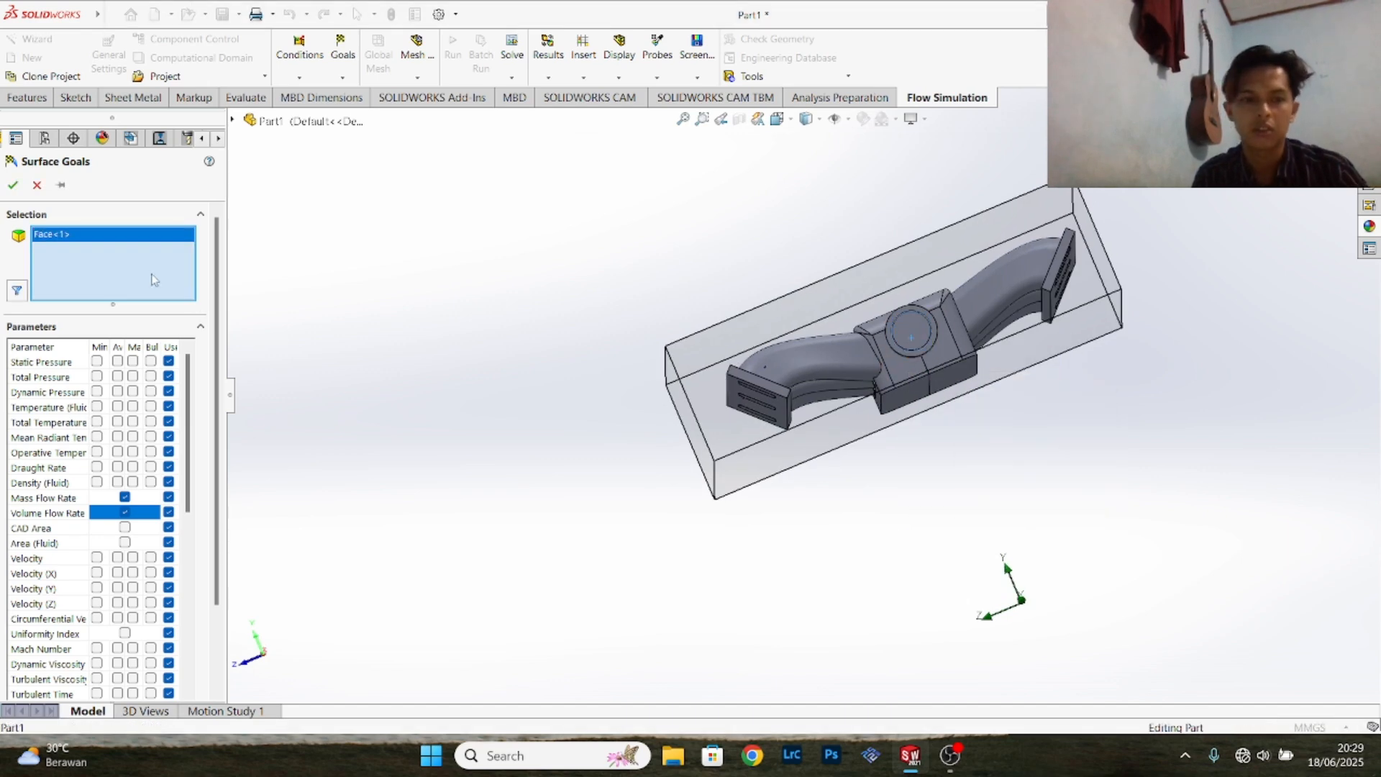
{"action": "left_click", "coordinate": [12, 185]}
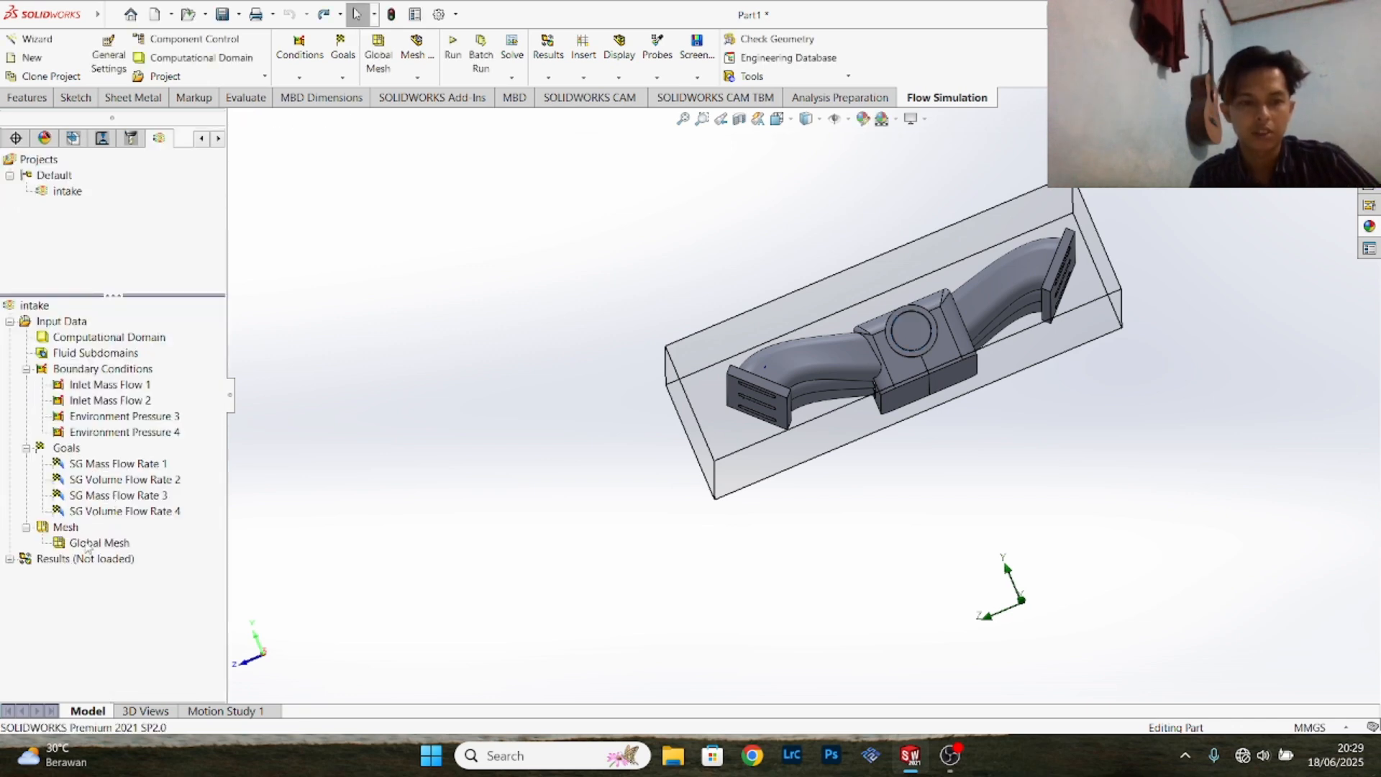
- Set the automatic global mesh to initial mesh level 5
{"action": "right_click", "coordinate": [72, 528]}
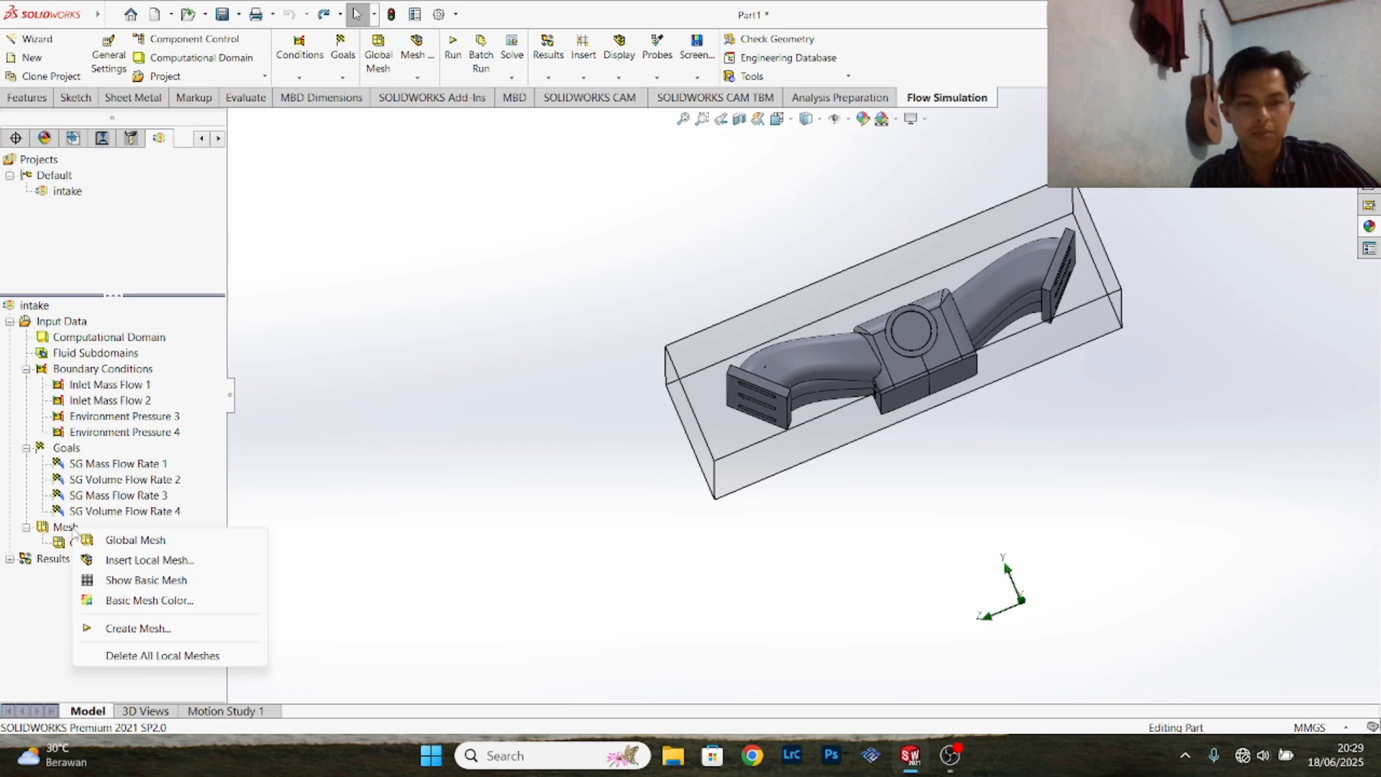
{"action": "left_click", "coordinate": [119, 540]}
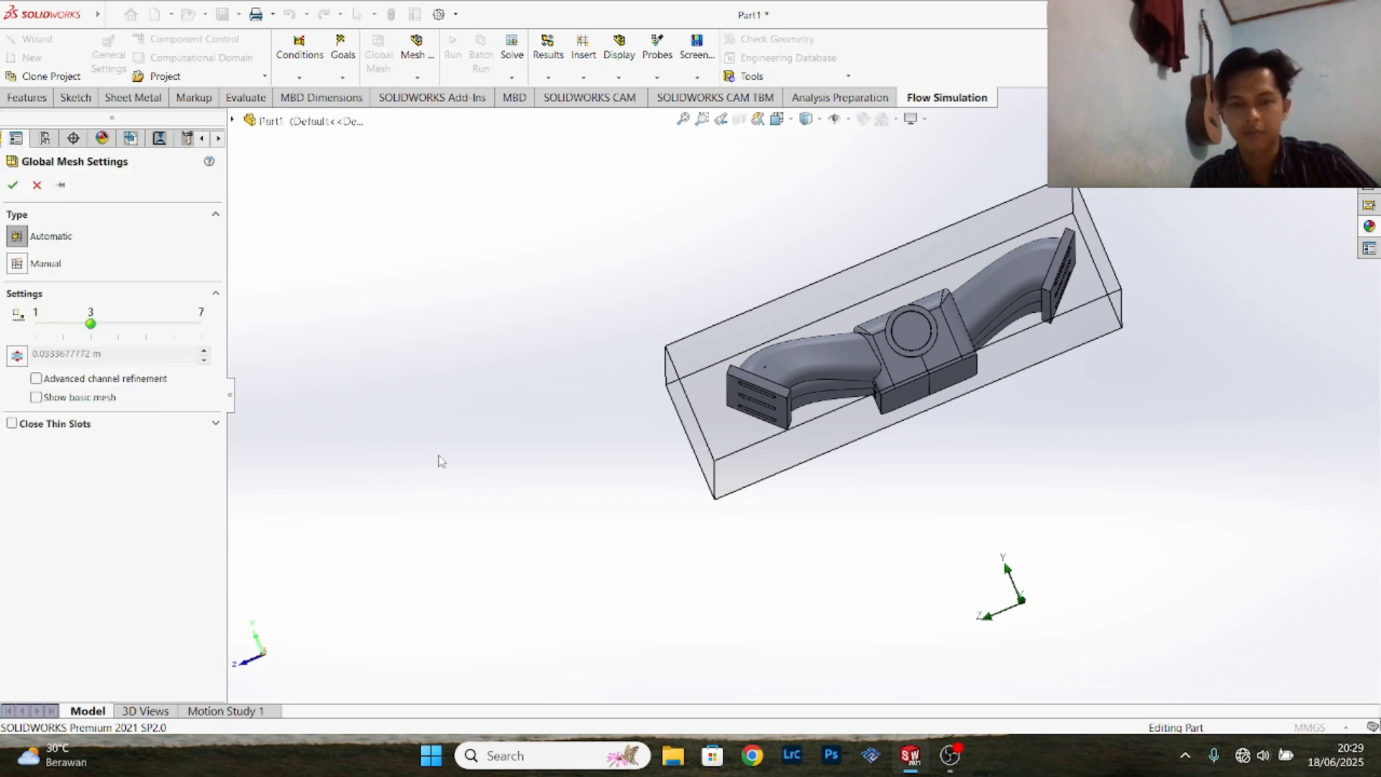
{"action": "left_click", "coordinate": [129, 325]}
{"action": "left_click", "coordinate": [124, 327]}
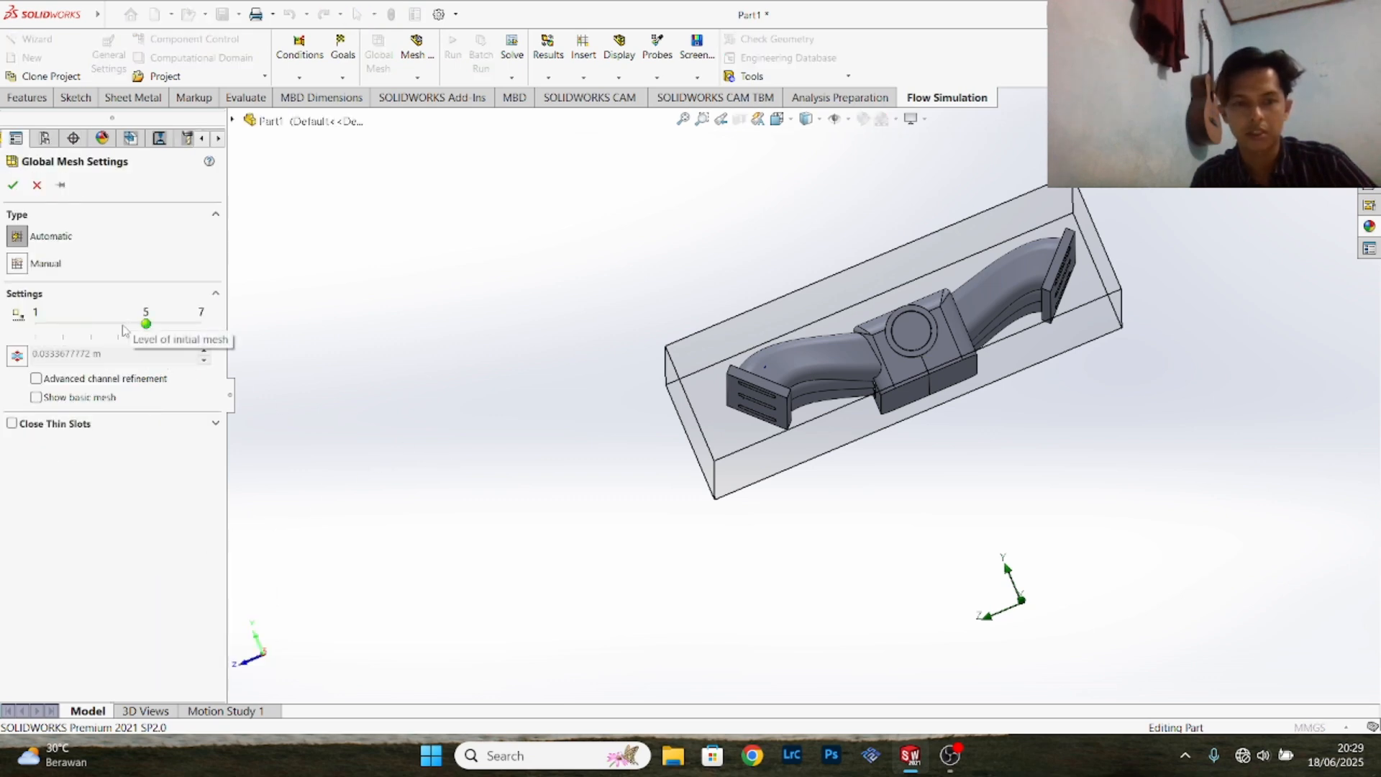
{"action": "left_click", "coordinate": [116, 327]}
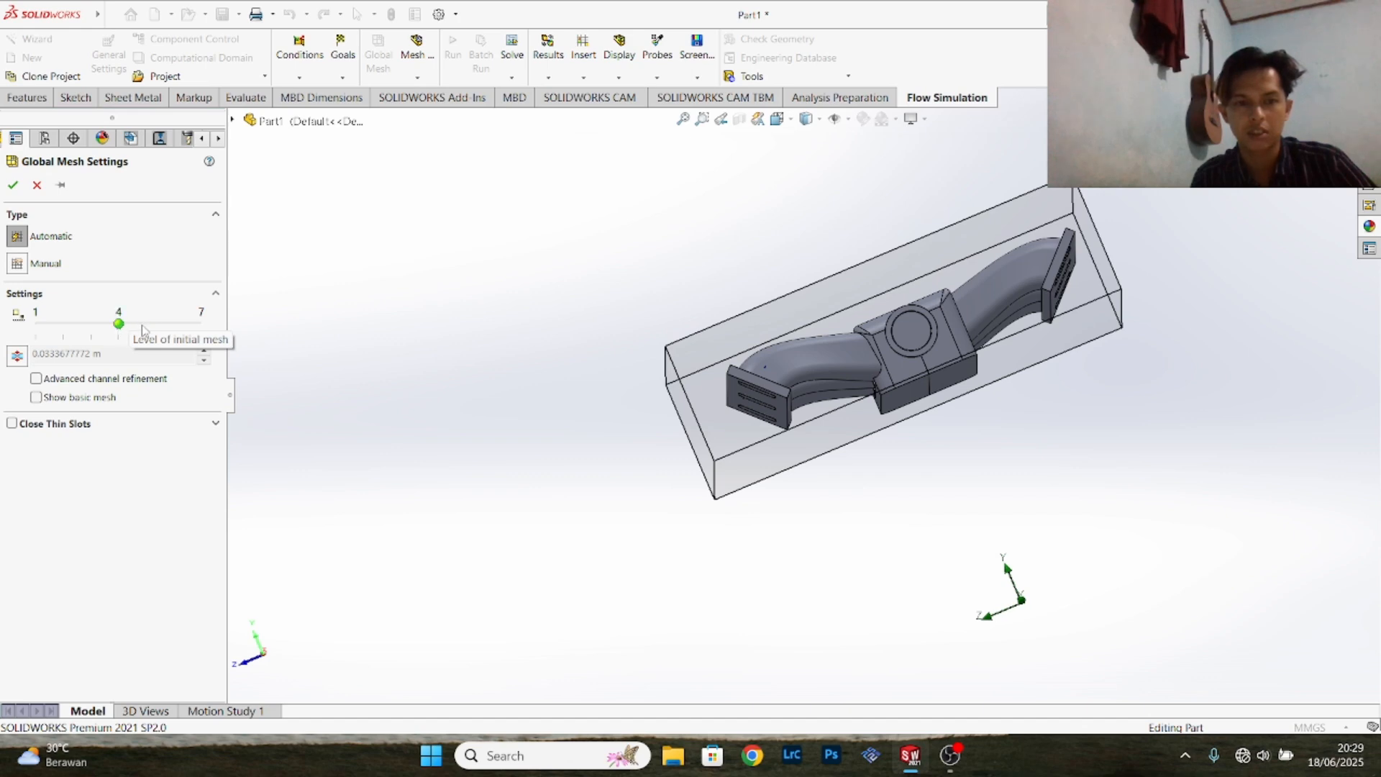
{"action": "left_click", "coordinate": [142, 328]}
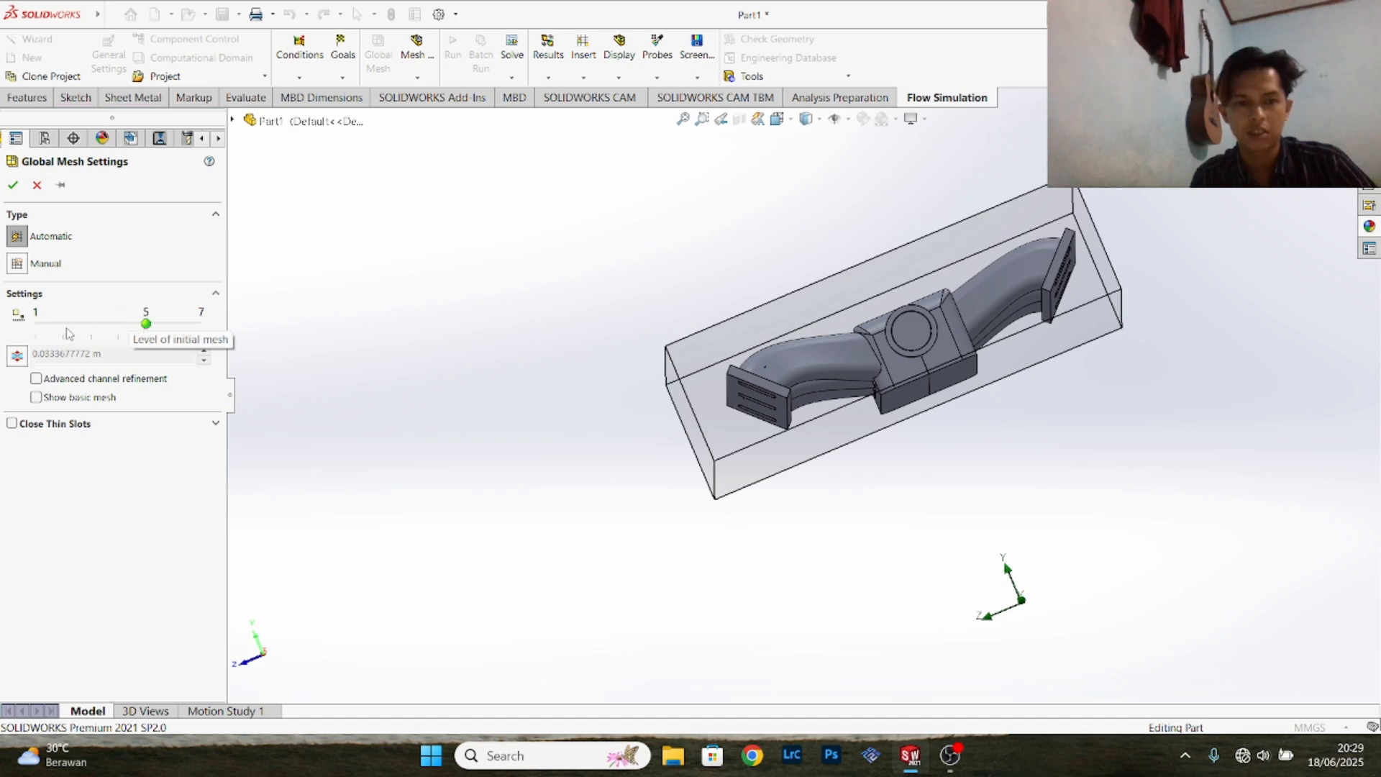
{"action": "left_click", "coordinate": [13, 185]}
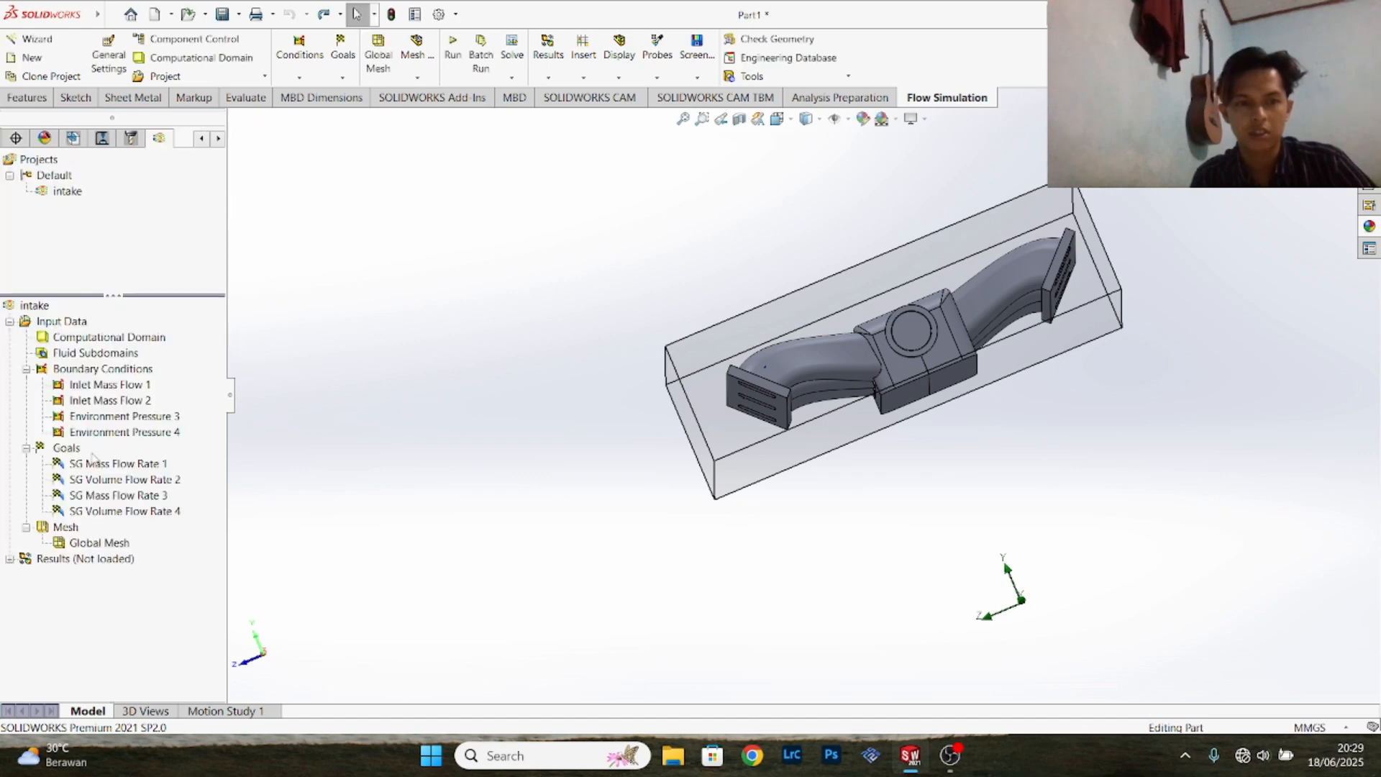
- Show the basic mesh on the manifold to inspect its density, and hide it again
{"action": "right_click", "coordinate": [88, 544]}
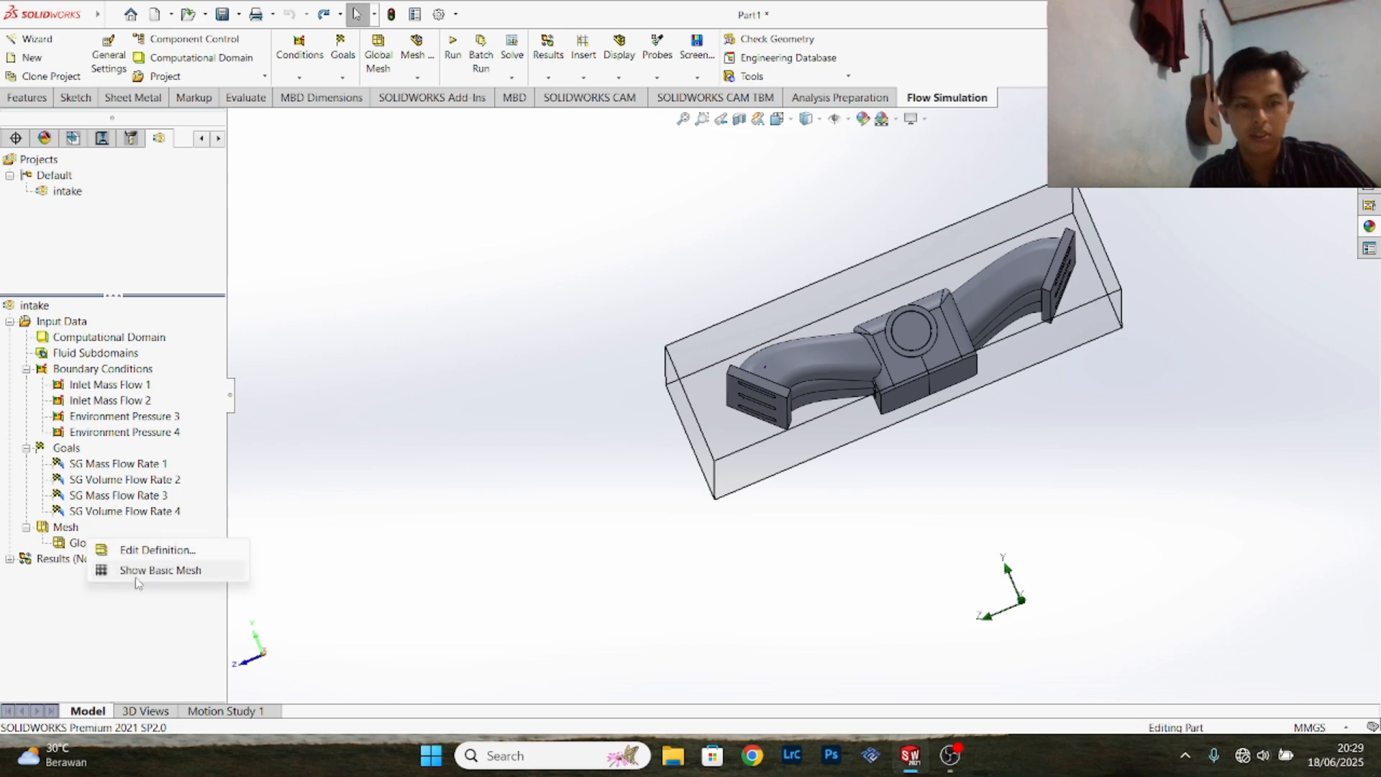
{"action": "left_click", "coordinate": [159, 570]}
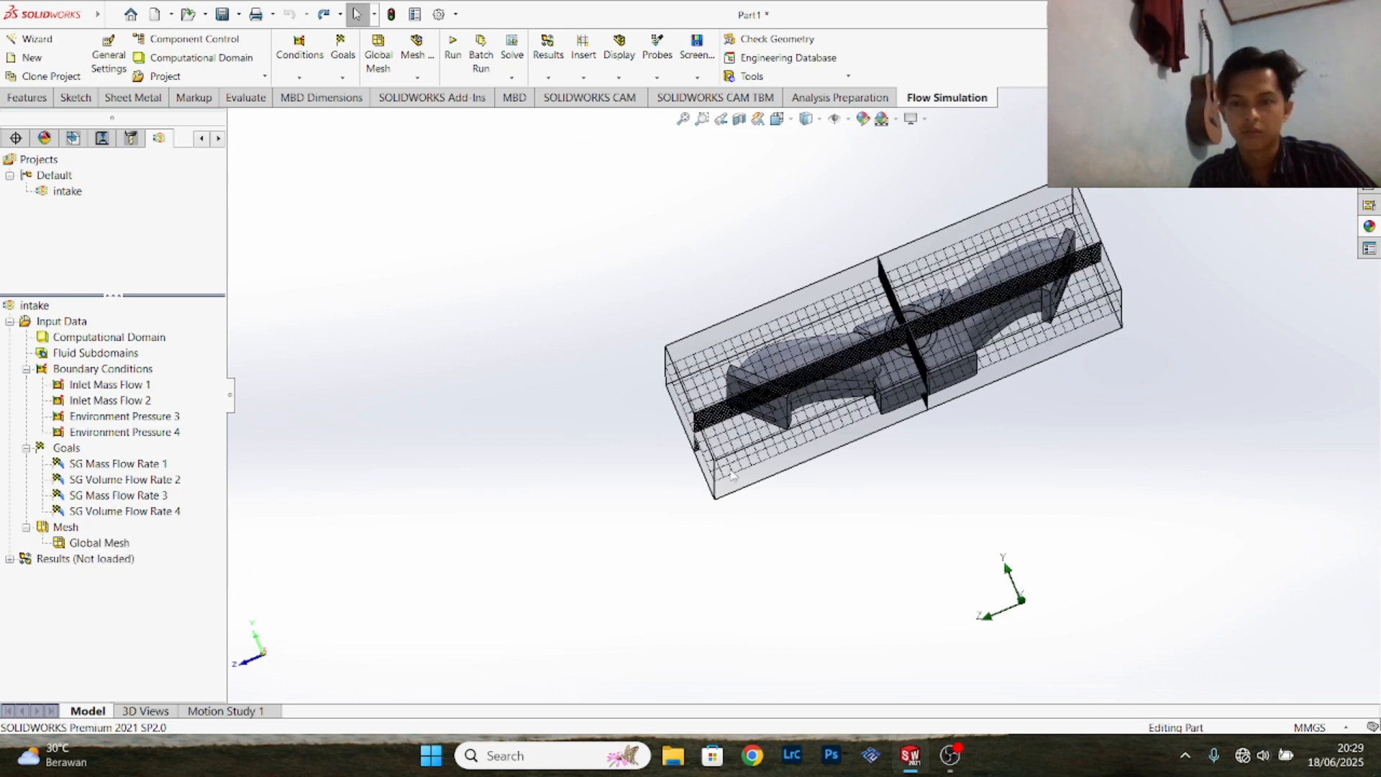
{"action": "right_click", "coordinate": [119, 546]}
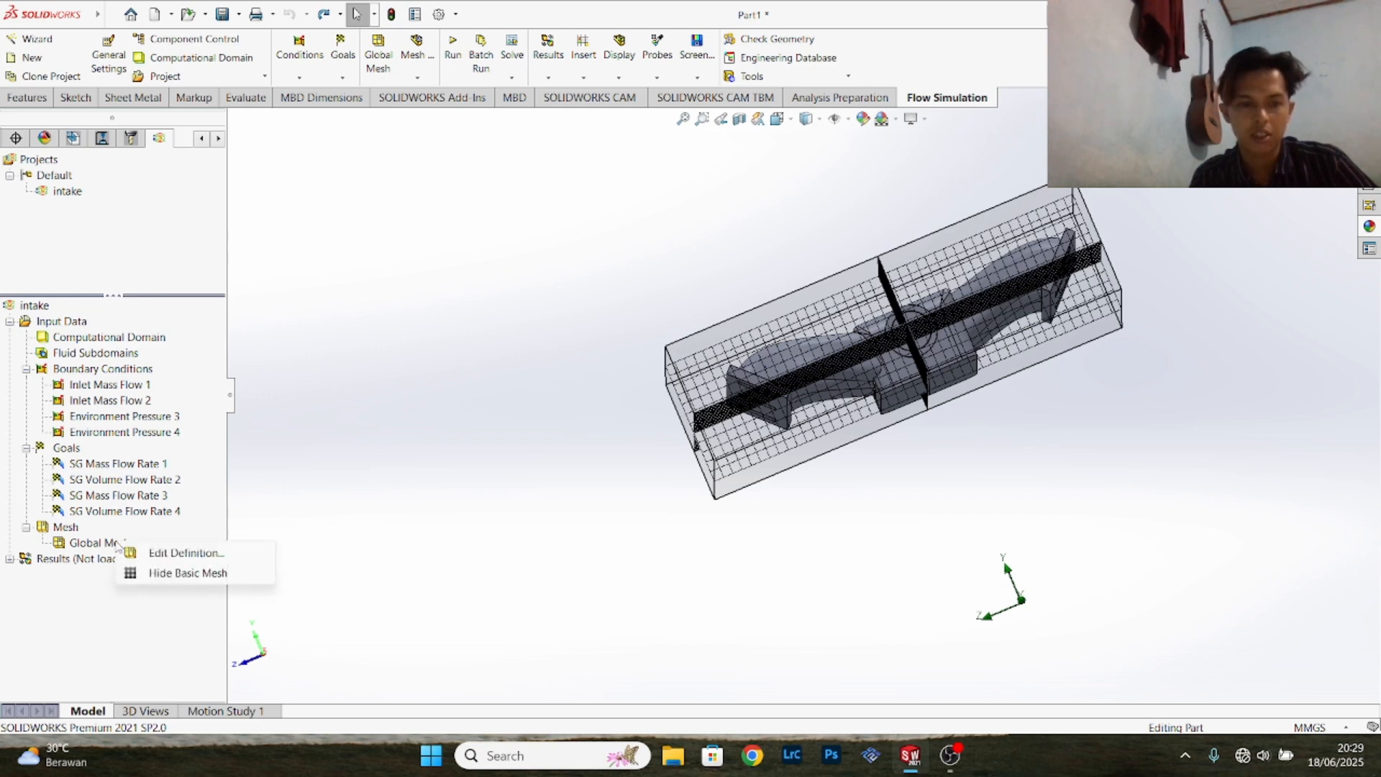
{"action": "left_click", "coordinate": [160, 572]}
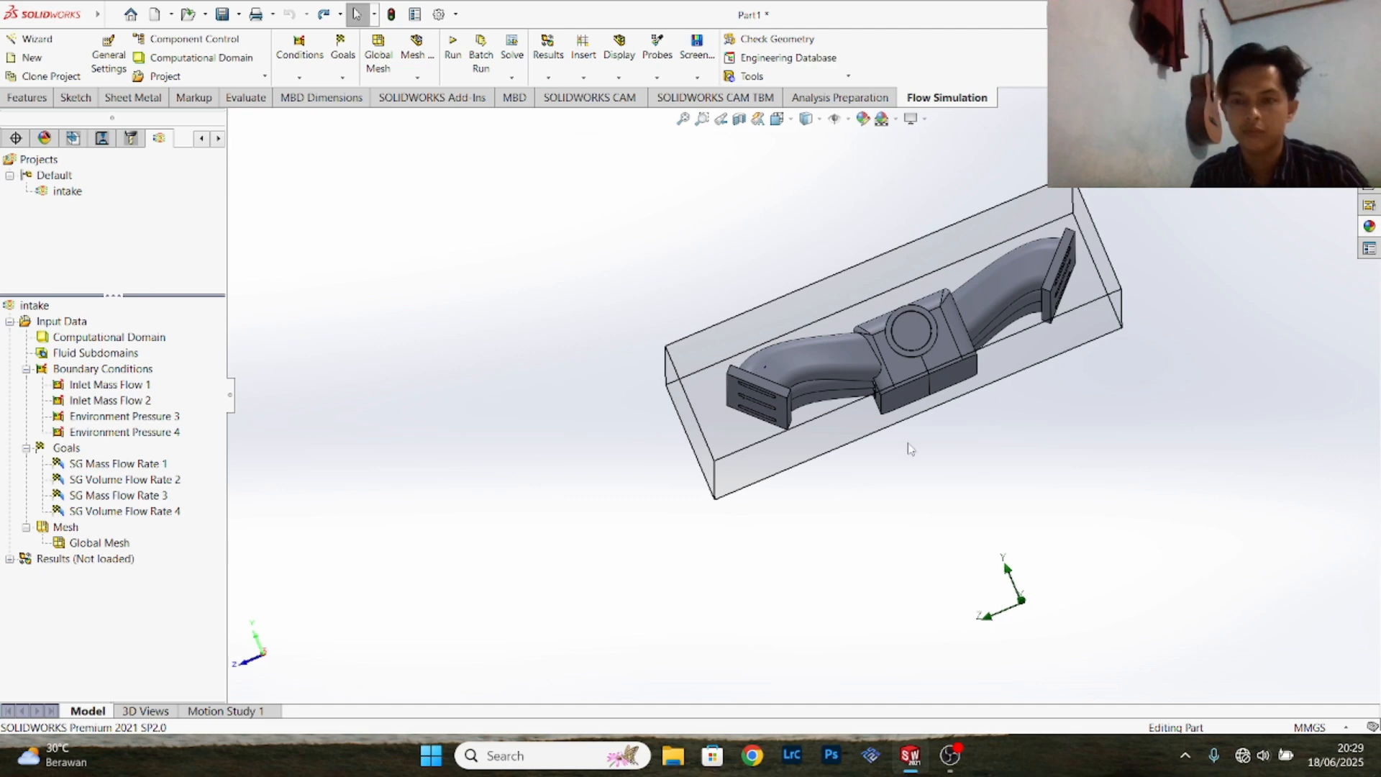
- Run a new calculation on this computer using all cores with results loading enabled, and bring up the solver window to monitor it
{"action": "middle_click_drag", "start_coordinate": [919, 442], "coordinate": [486, 238]}
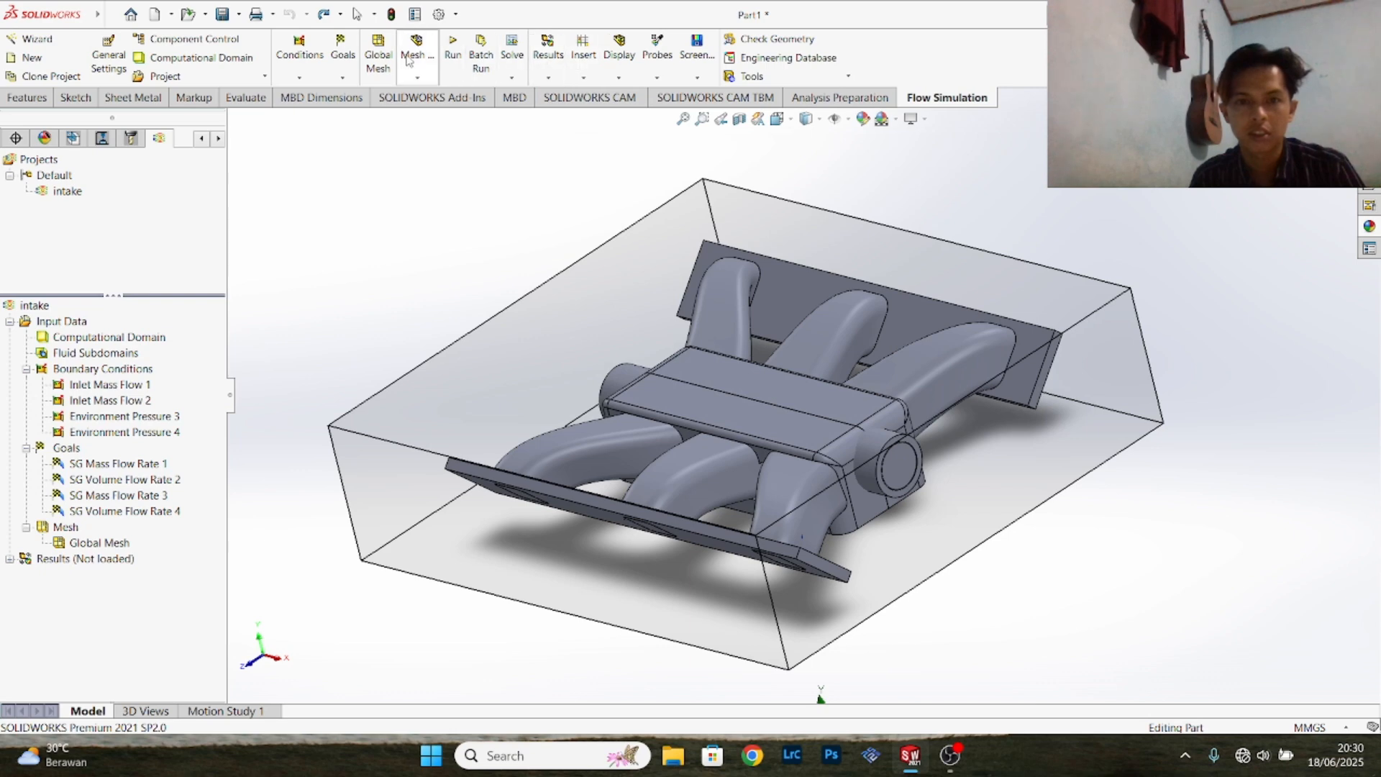
{"action": "left_click", "coordinate": [452, 50]}
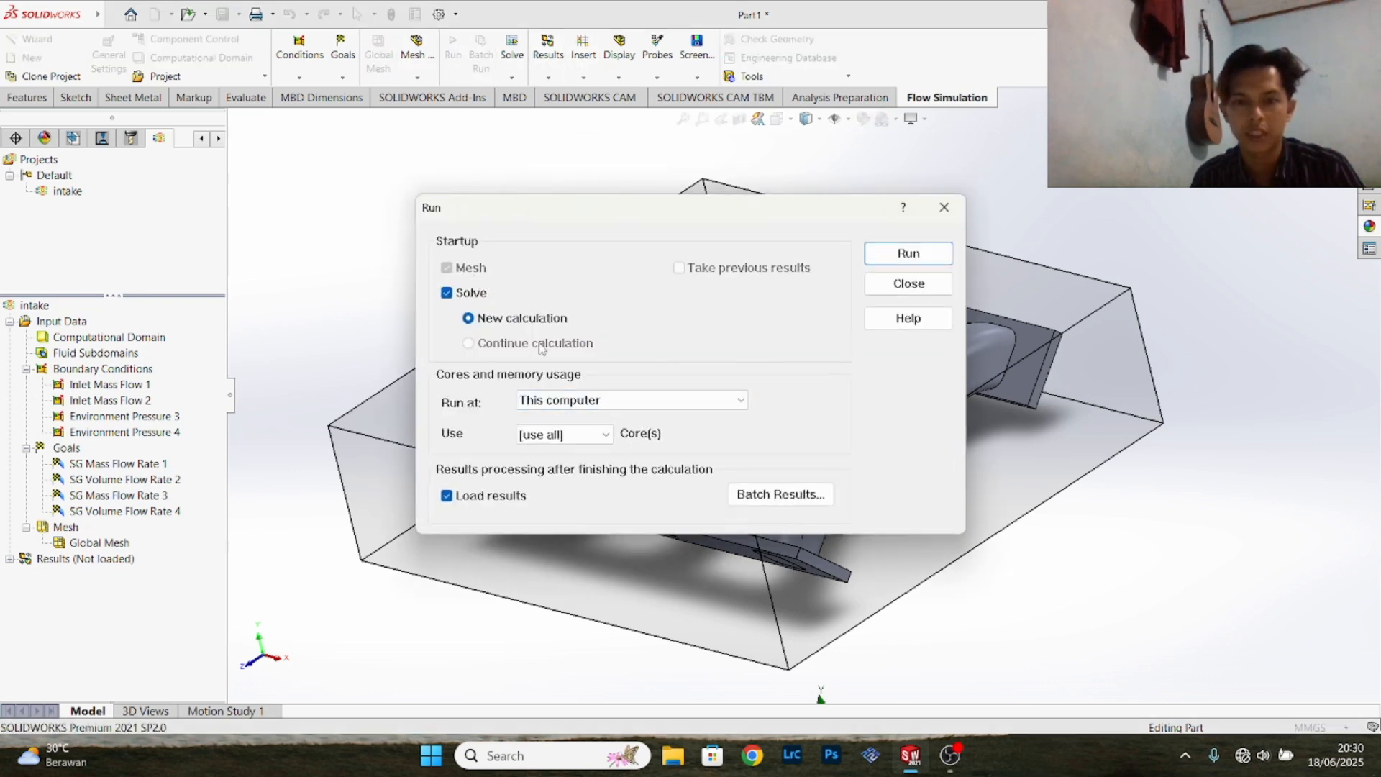
{"action": "left_click", "coordinate": [906, 254]}
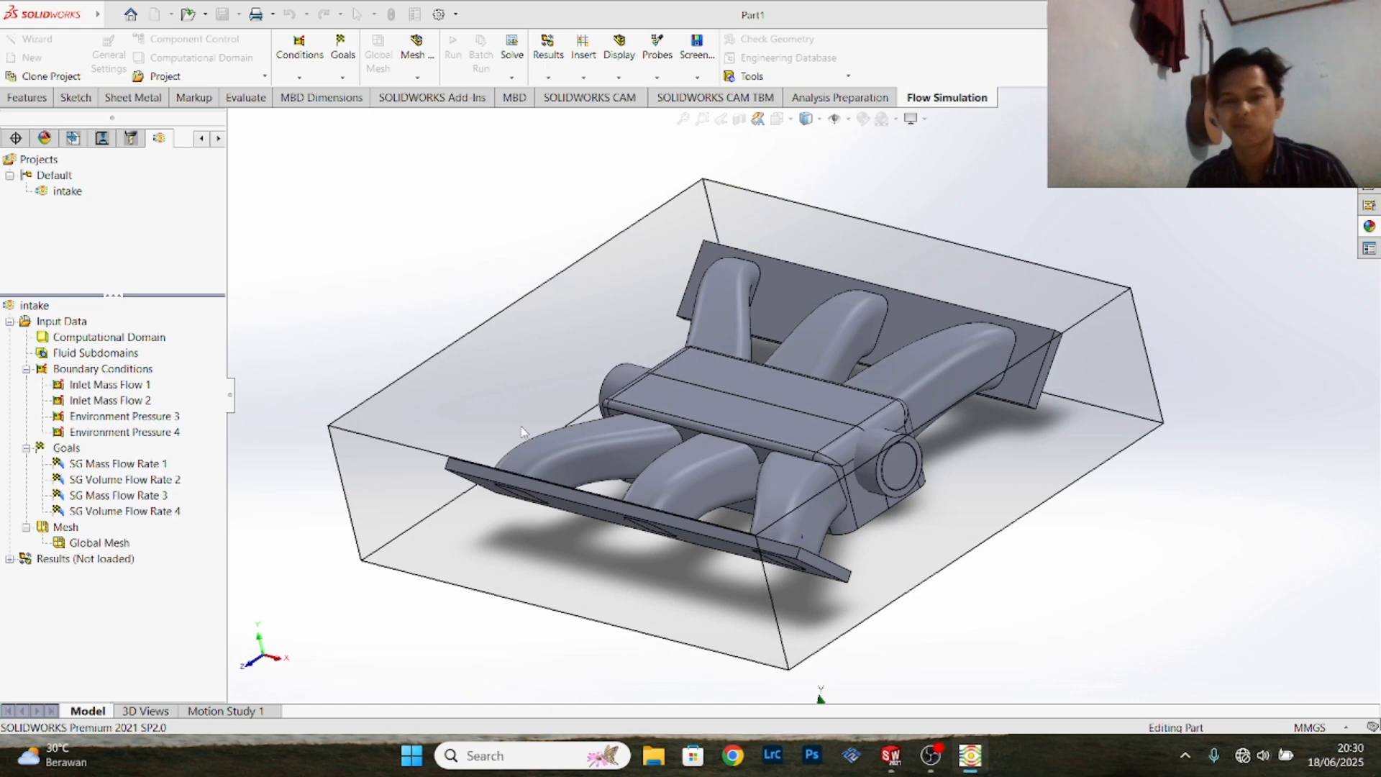
{"action": "left_click", "coordinate": [970, 758]}
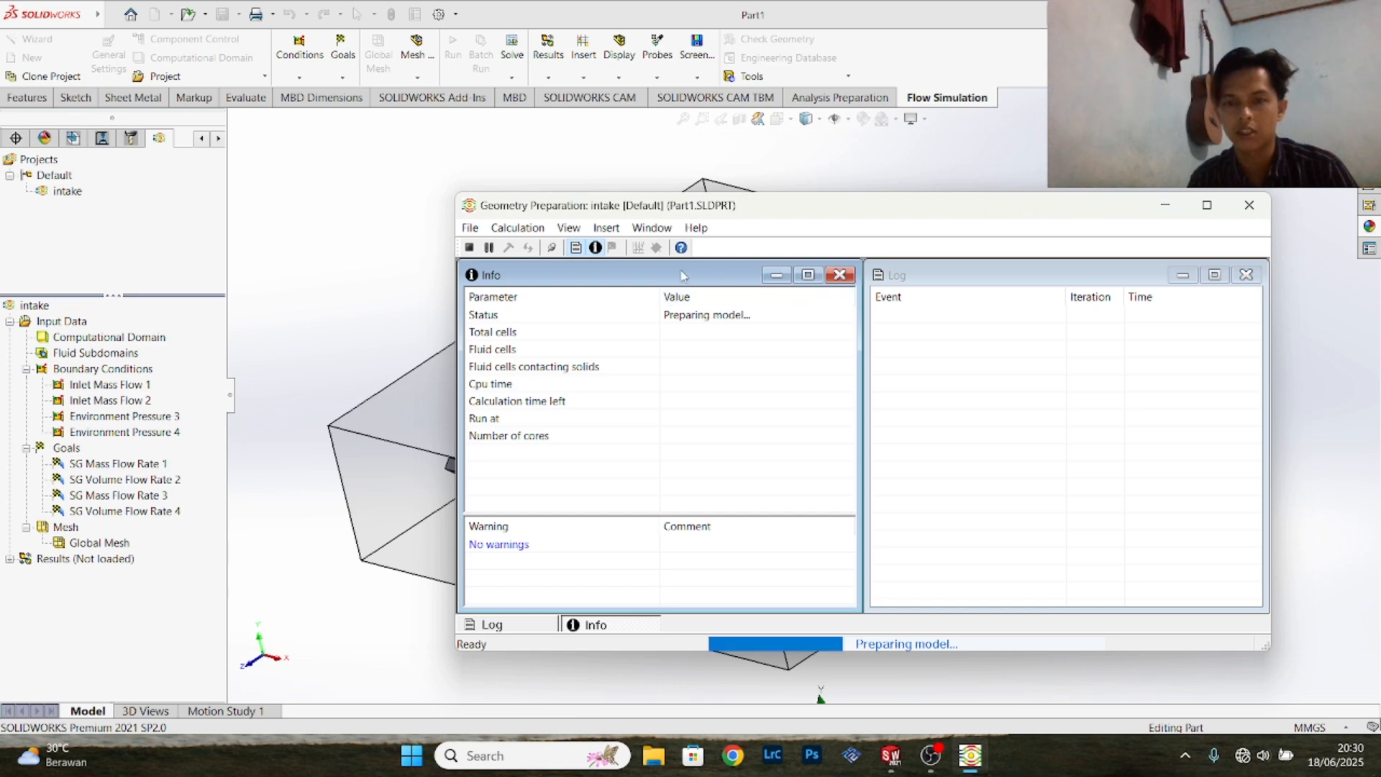
{"action": "left_click_drag", "start_coordinate": [684, 275], "coordinate": [676, 270]}
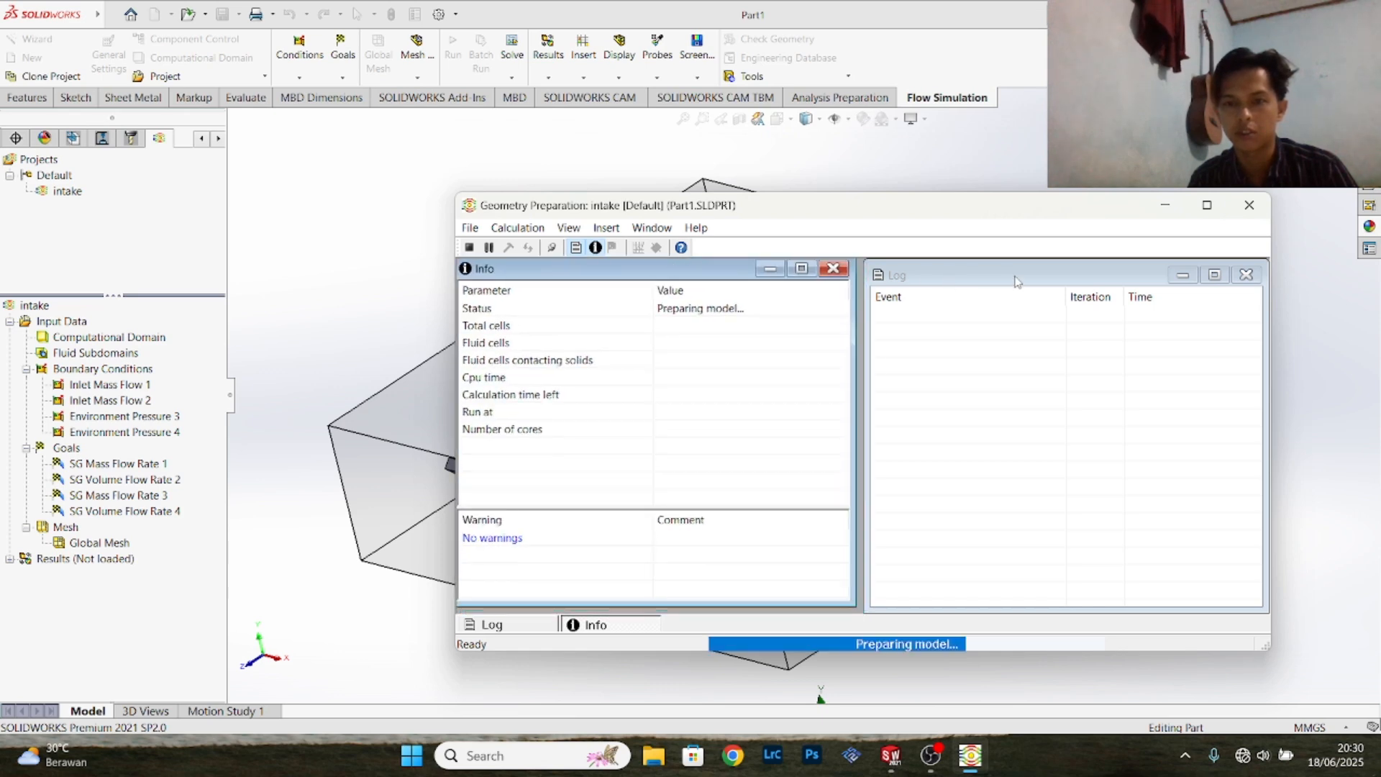
- Show a live Pressure contour preview on the Front Plane with automatic min/max while the solver is calculating
{"action": "left_click_drag", "start_coordinate": [1016, 280], "coordinate": [1006, 276]}
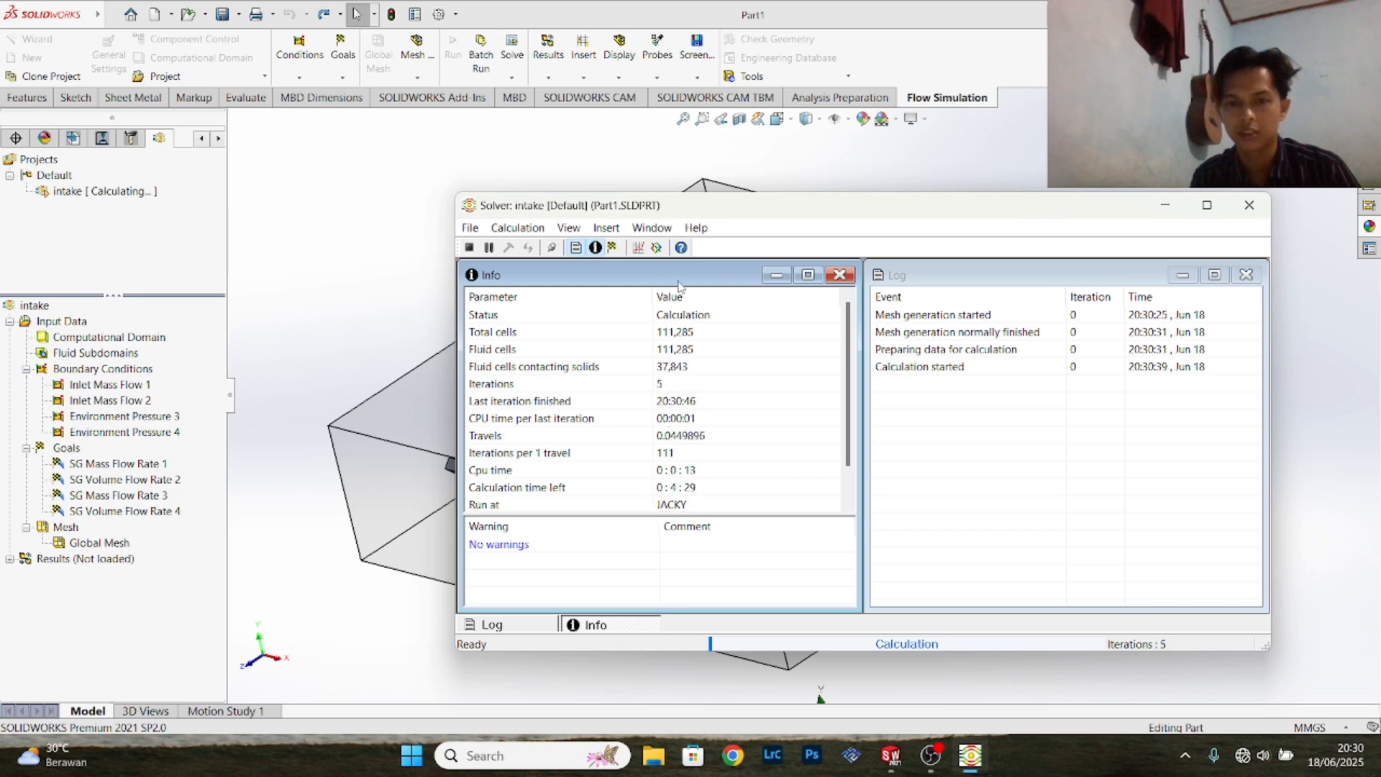
{"action": "left_click", "coordinate": [657, 248]}
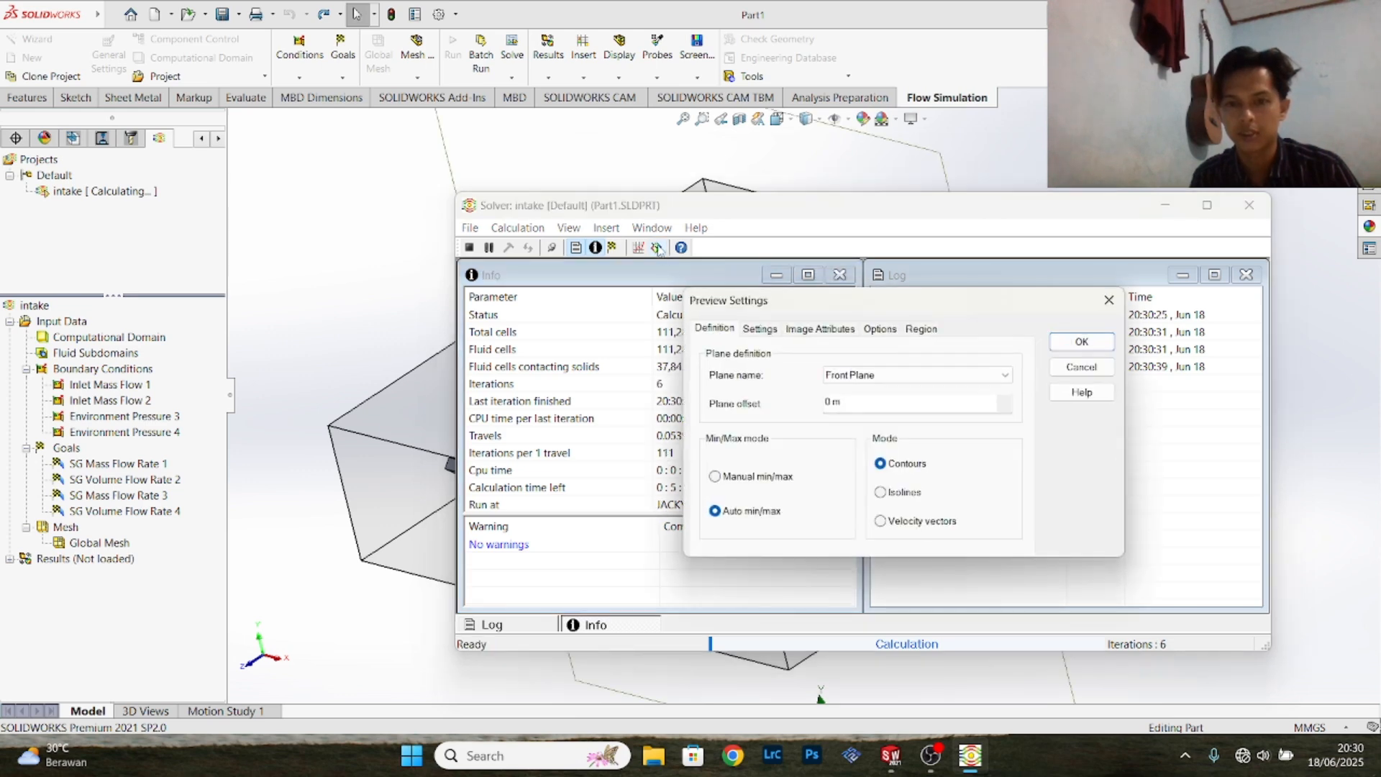
{"action": "left_click", "coordinate": [972, 374]}
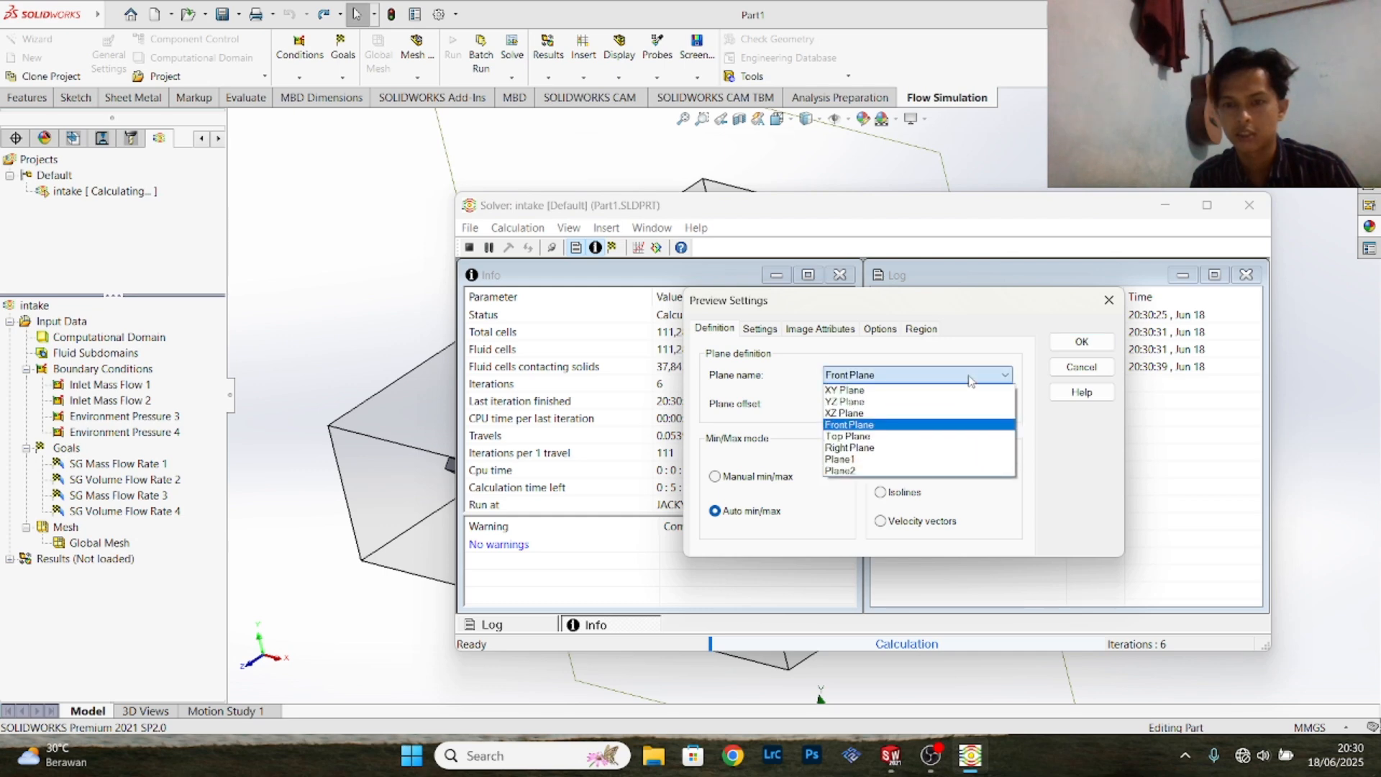
{"action": "left_click", "coordinate": [971, 375]}
{"action": "left_click", "coordinate": [760, 329]}
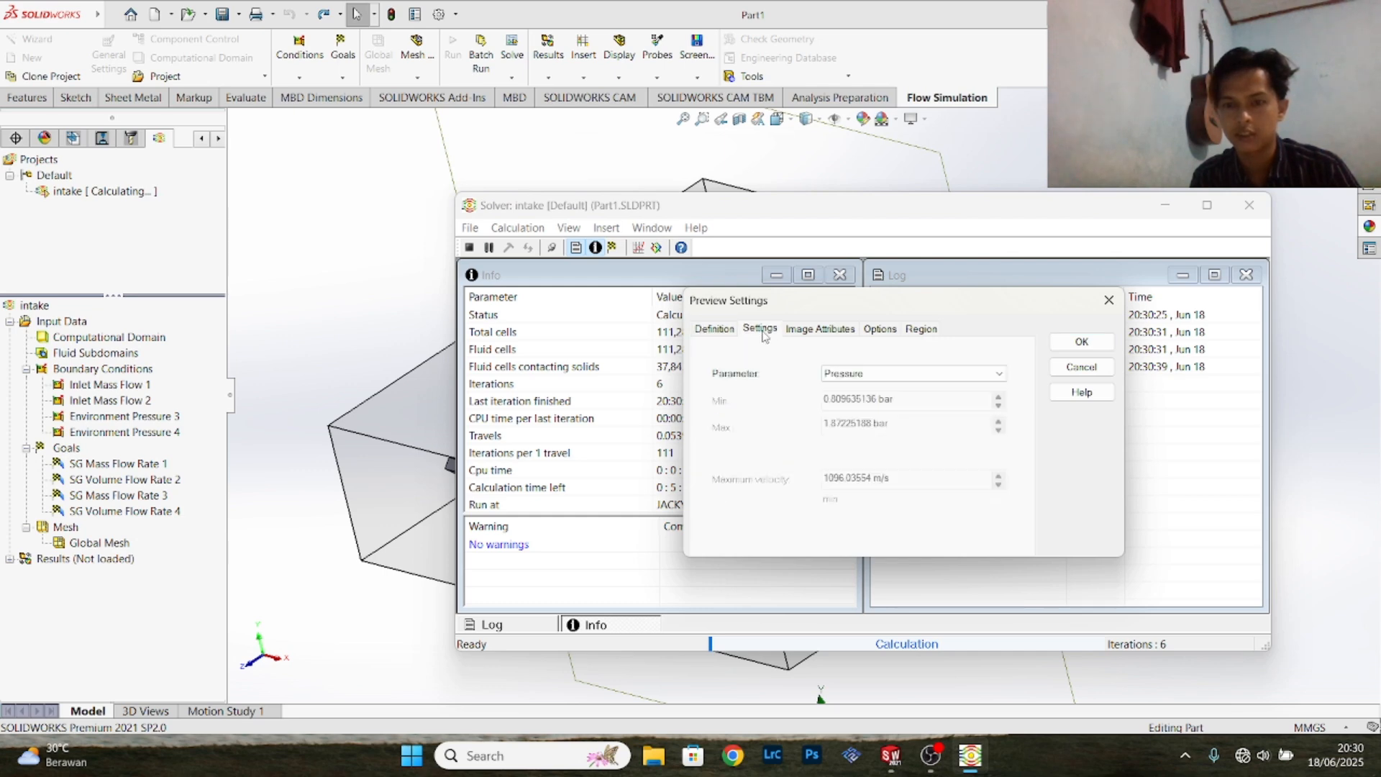
{"action": "left_click", "coordinate": [995, 374]}
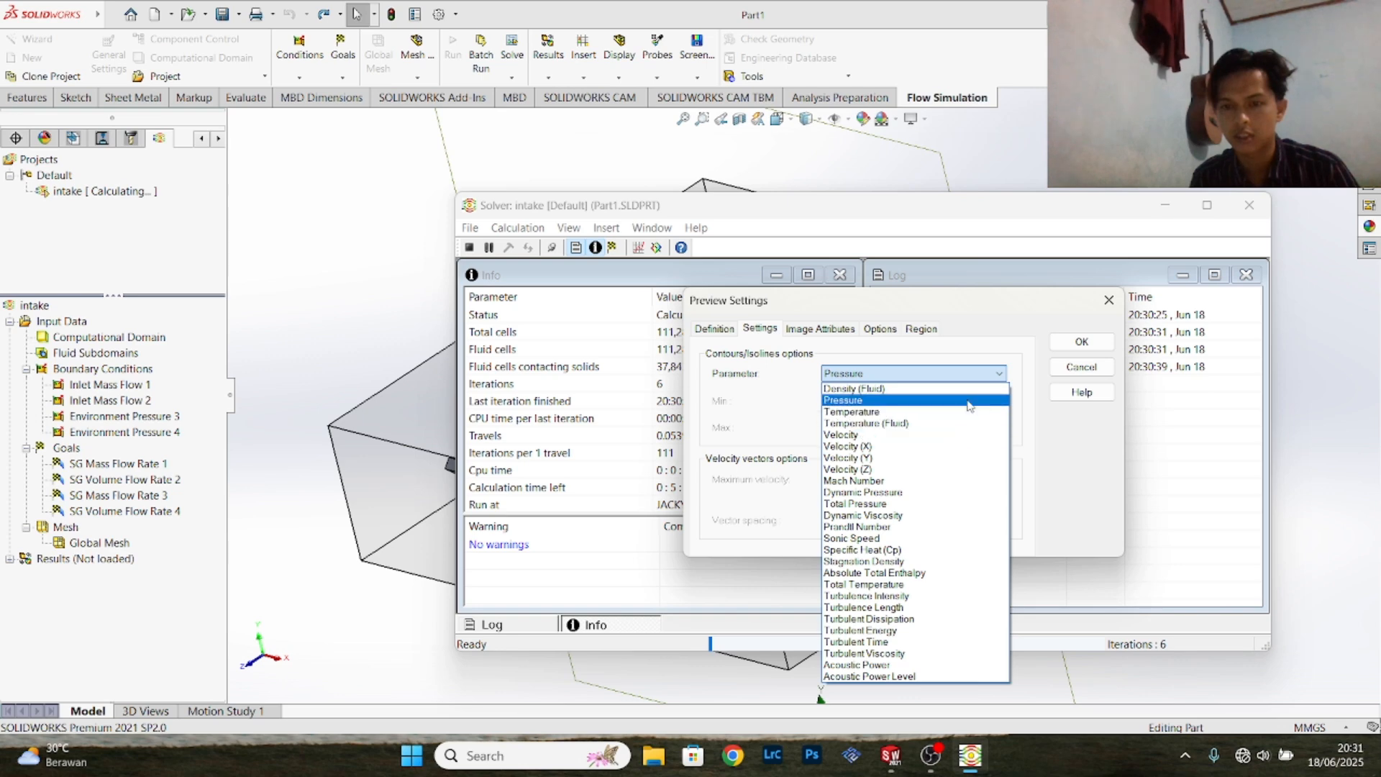
{"action": "left_click", "coordinate": [979, 375]}
{"action": "left_click", "coordinate": [1081, 341]}
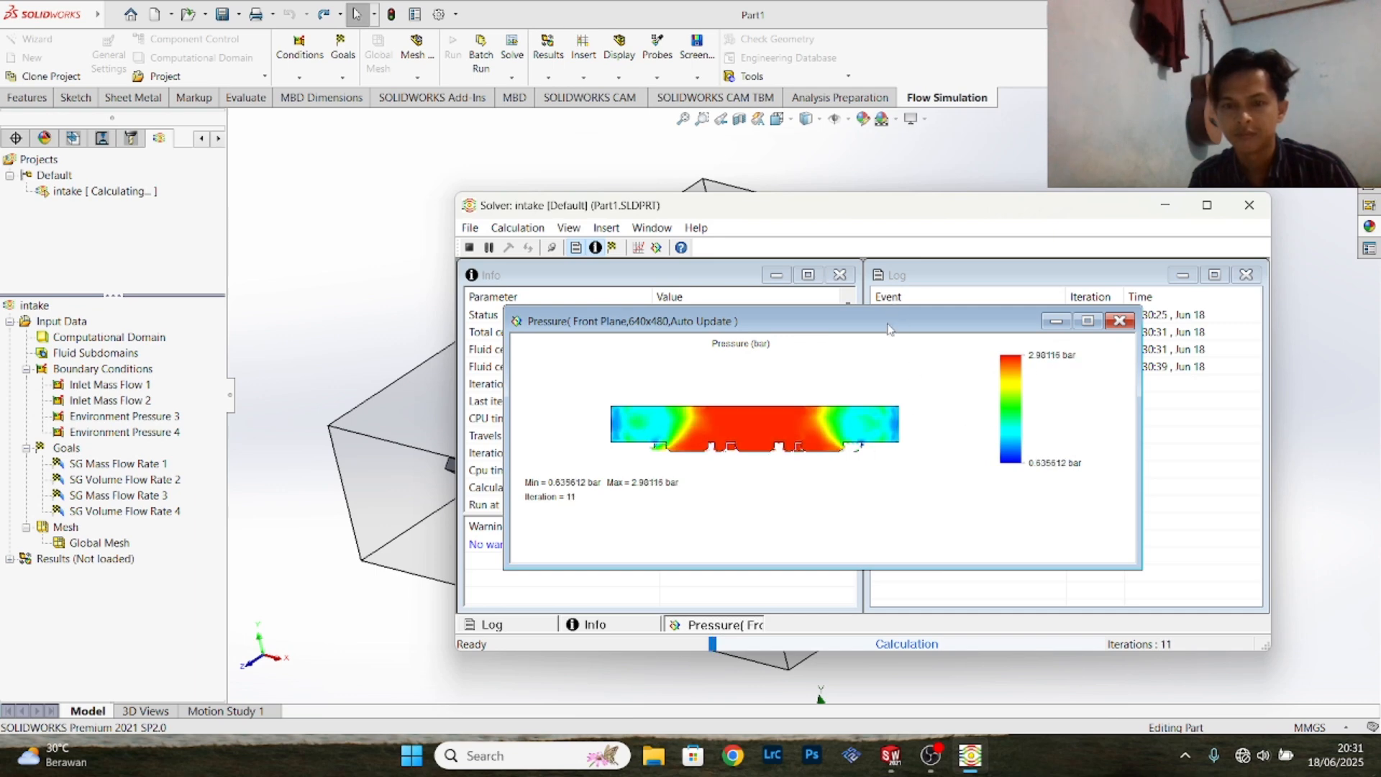
{"action": "left_click_drag", "start_coordinate": [889, 323], "coordinate": [945, 317]}
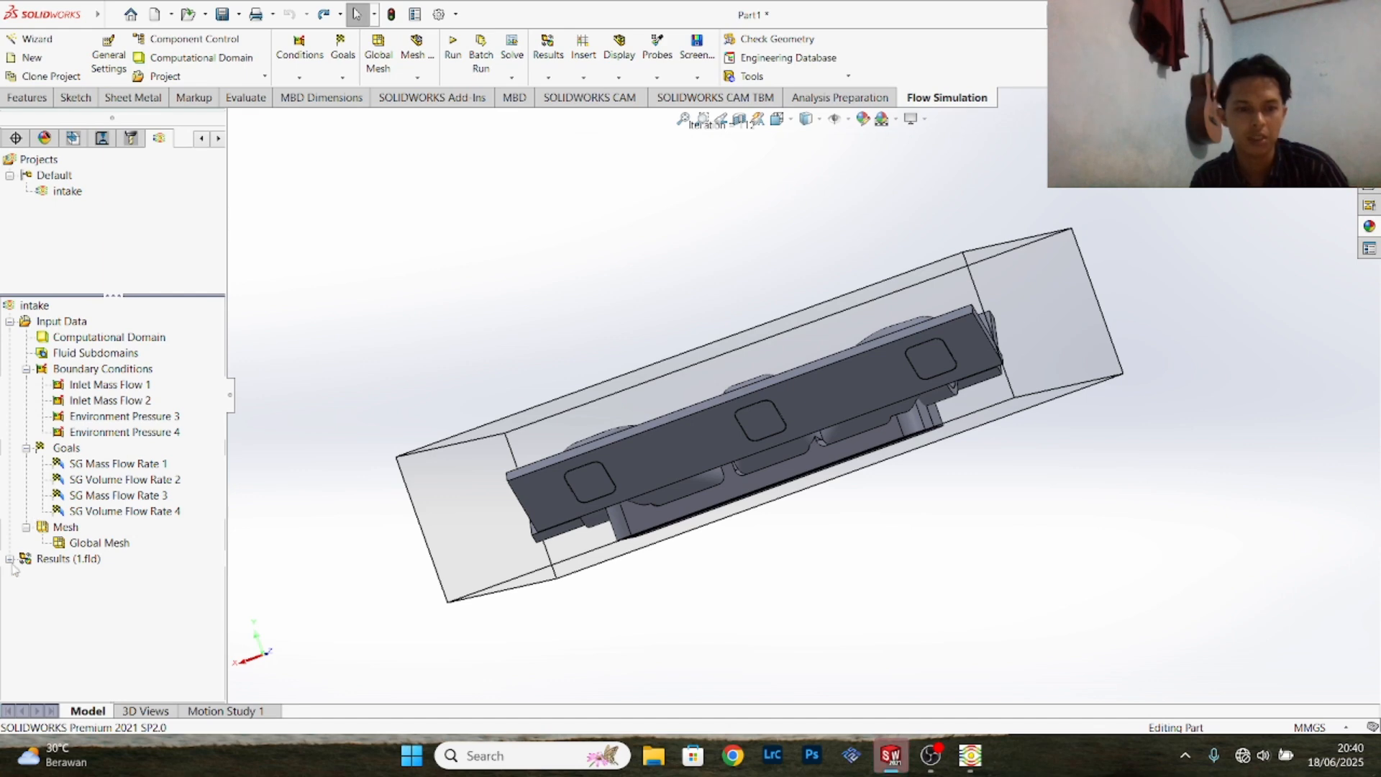
- Start a new Flow Trajectories result plot from the loaded results and set the number of starting points to 50
{"action": "left_click", "coordinate": [10, 560]}
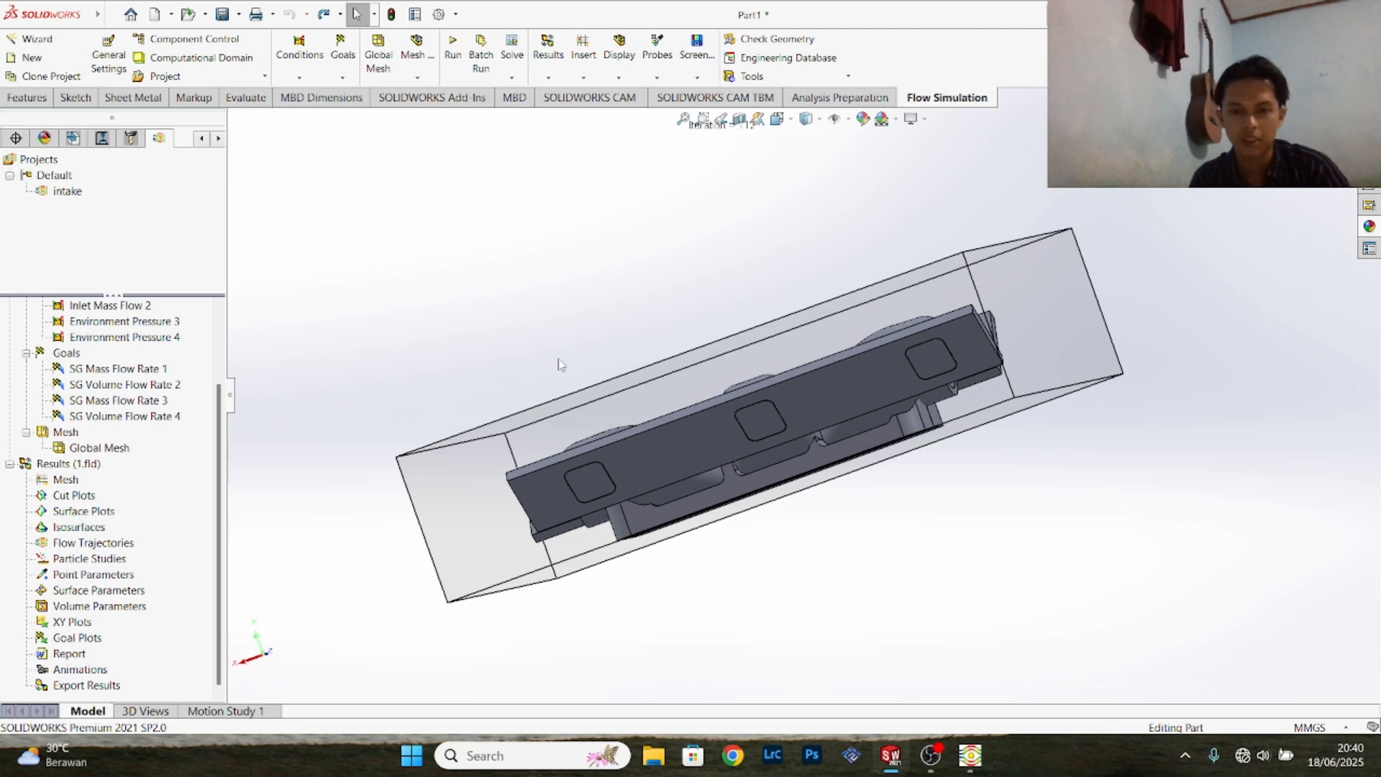
{"action": "middle_click_drag", "start_coordinate": [588, 335], "coordinate": [712, 392]}
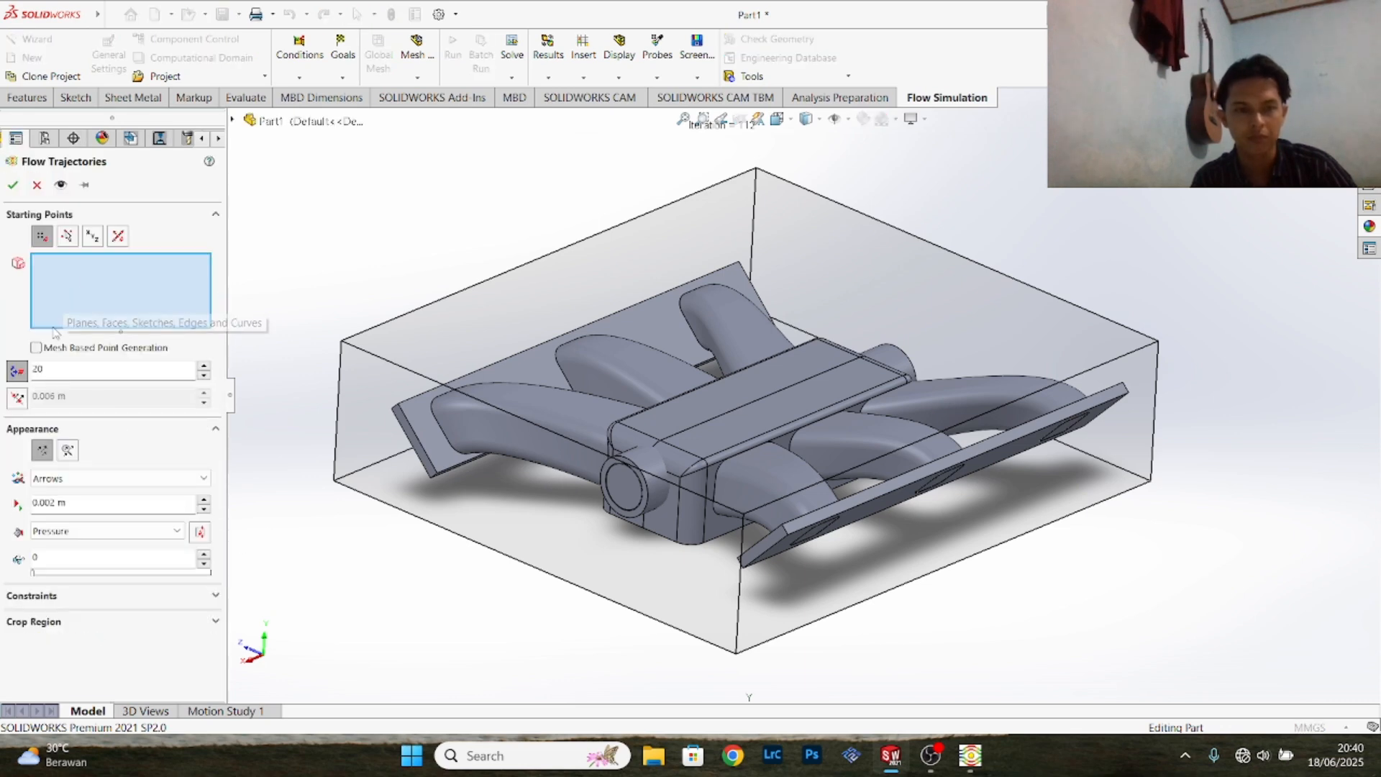
{"action": "left_click_drag", "start_coordinate": [80, 372], "coordinate": [24, 378]}
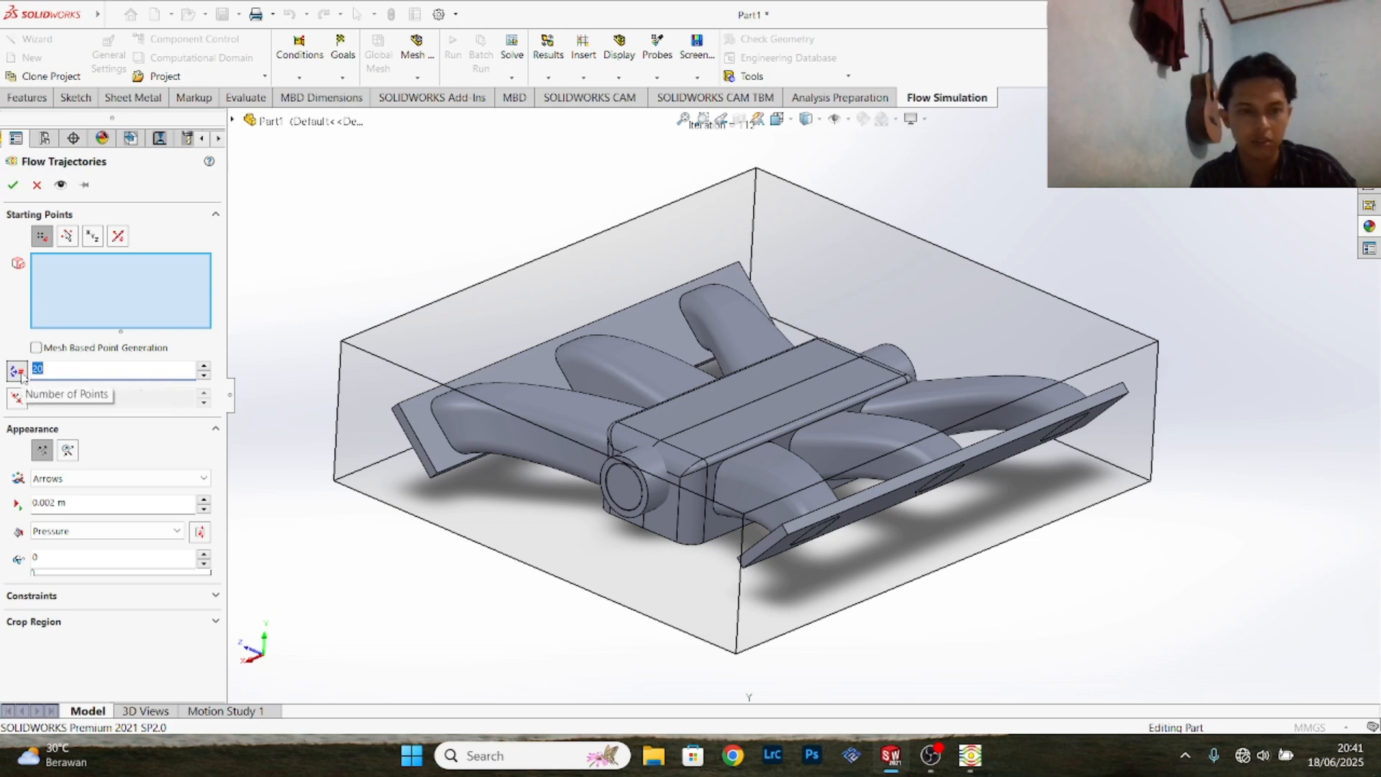
{"action": "type", "text": "5"}
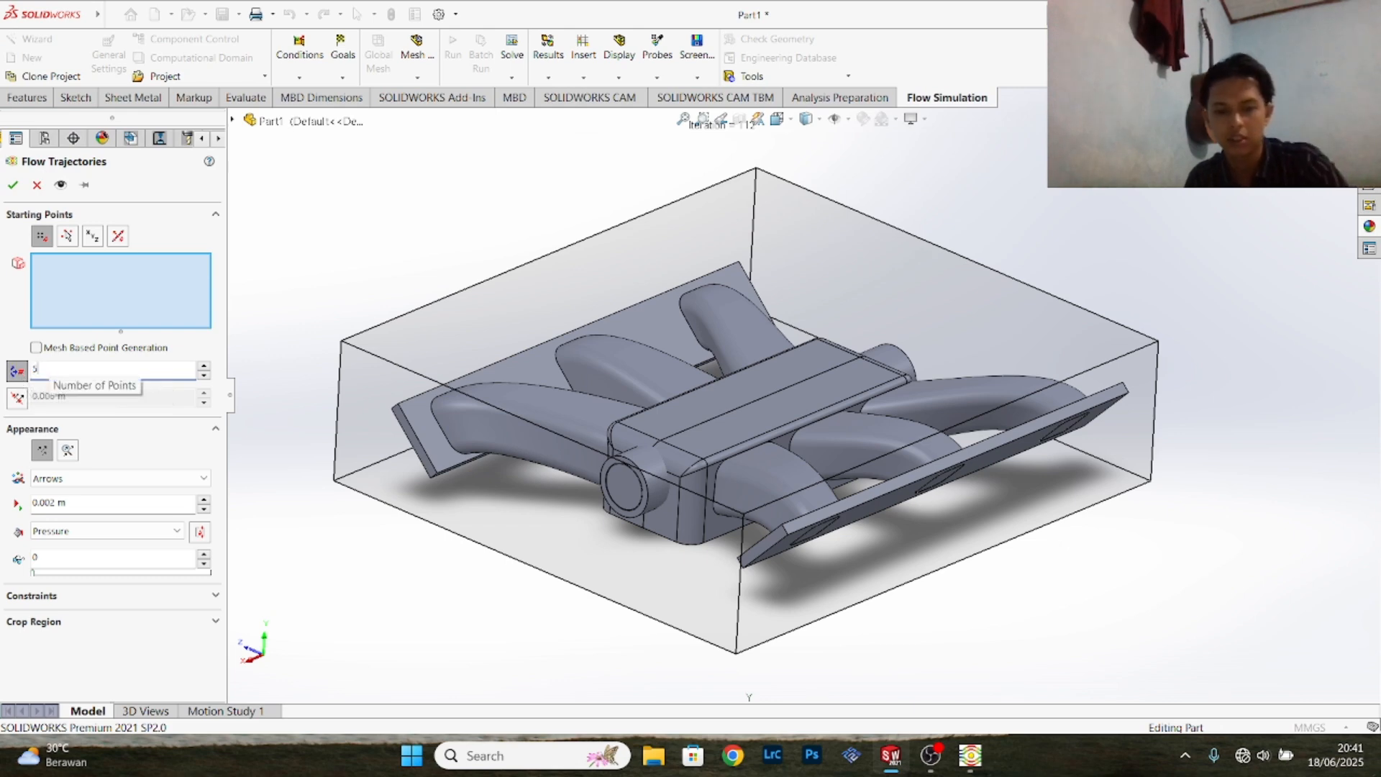
{"action": "type", "text": "0"}
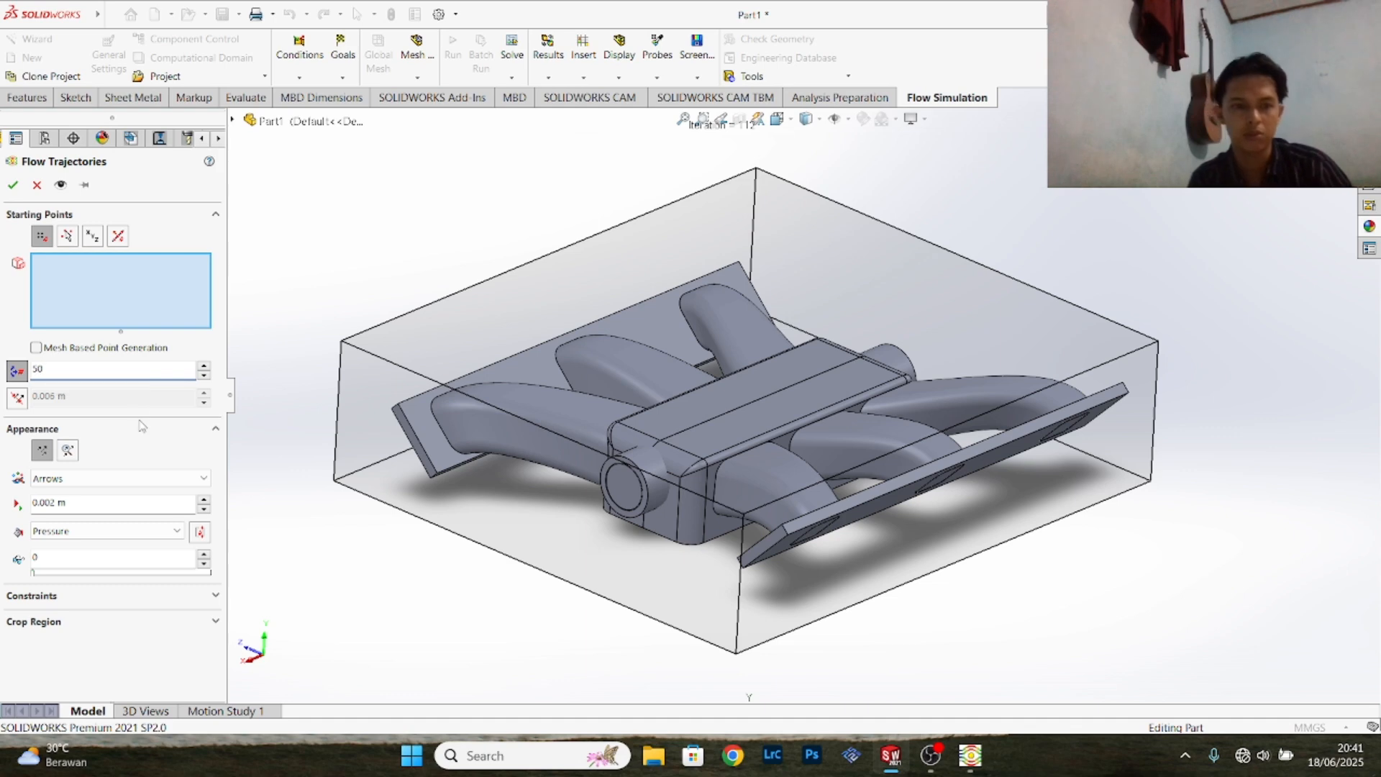
- Display the trajectories as Arrows and colour them by Velocity
{"action": "left_click", "coordinate": [93, 478]}
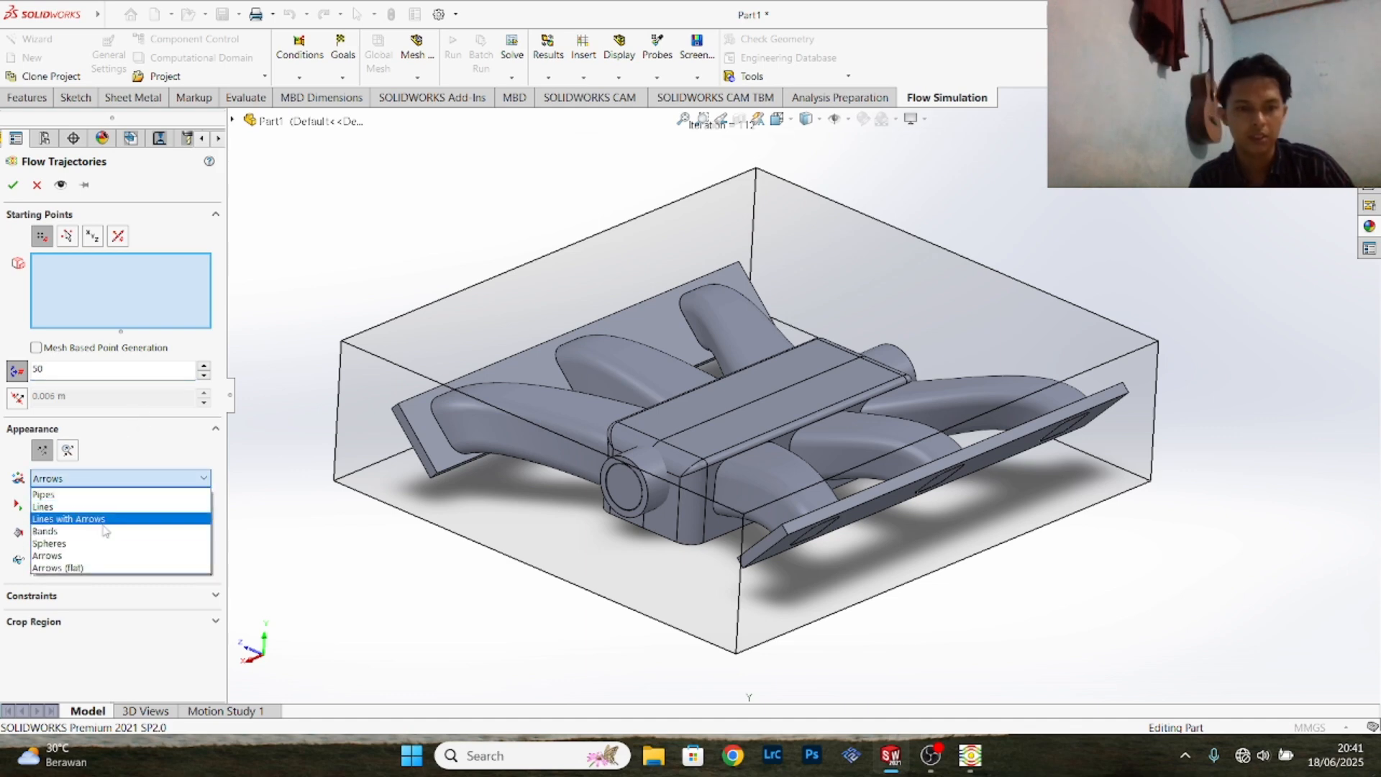
{"action": "left_click", "coordinate": [105, 555]}
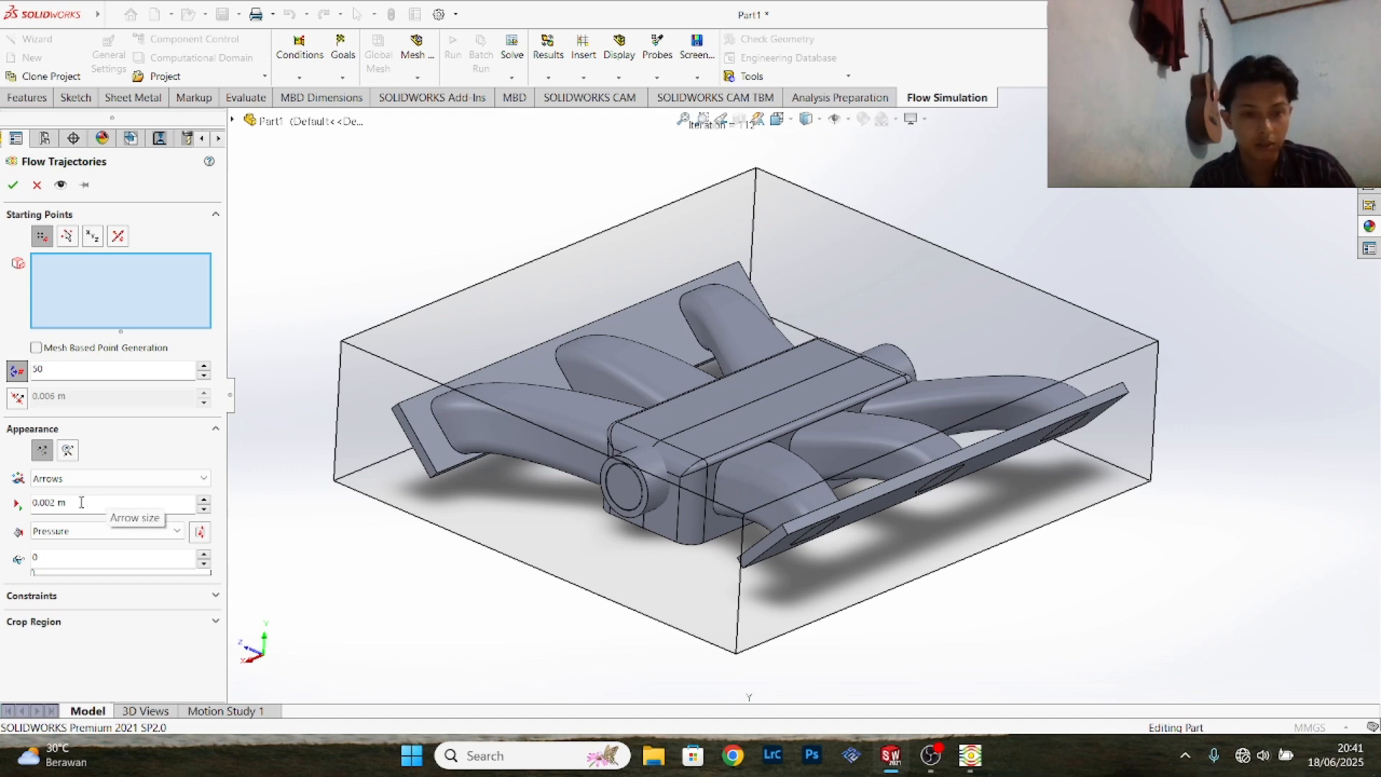
{"action": "left_click", "coordinate": [105, 532]}
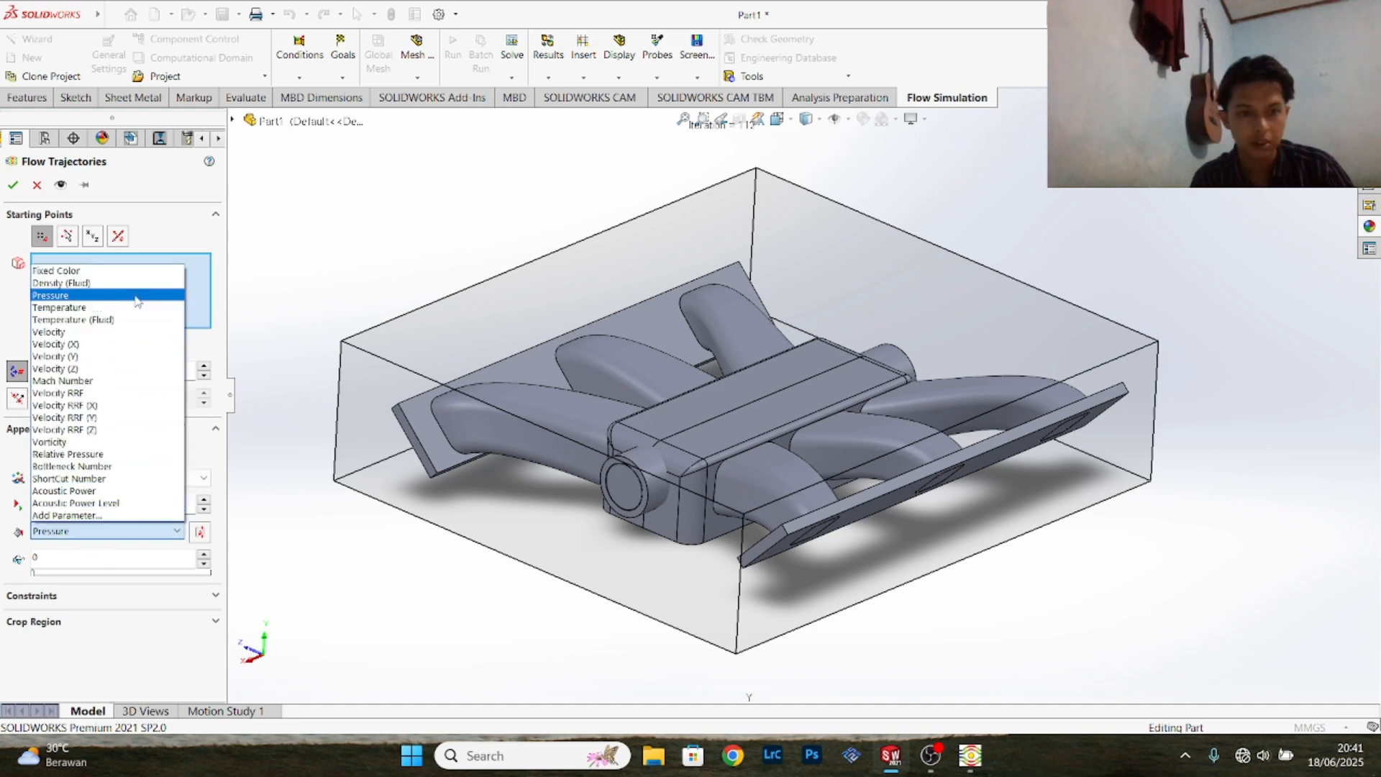
{"action": "left_click", "coordinate": [137, 297]}
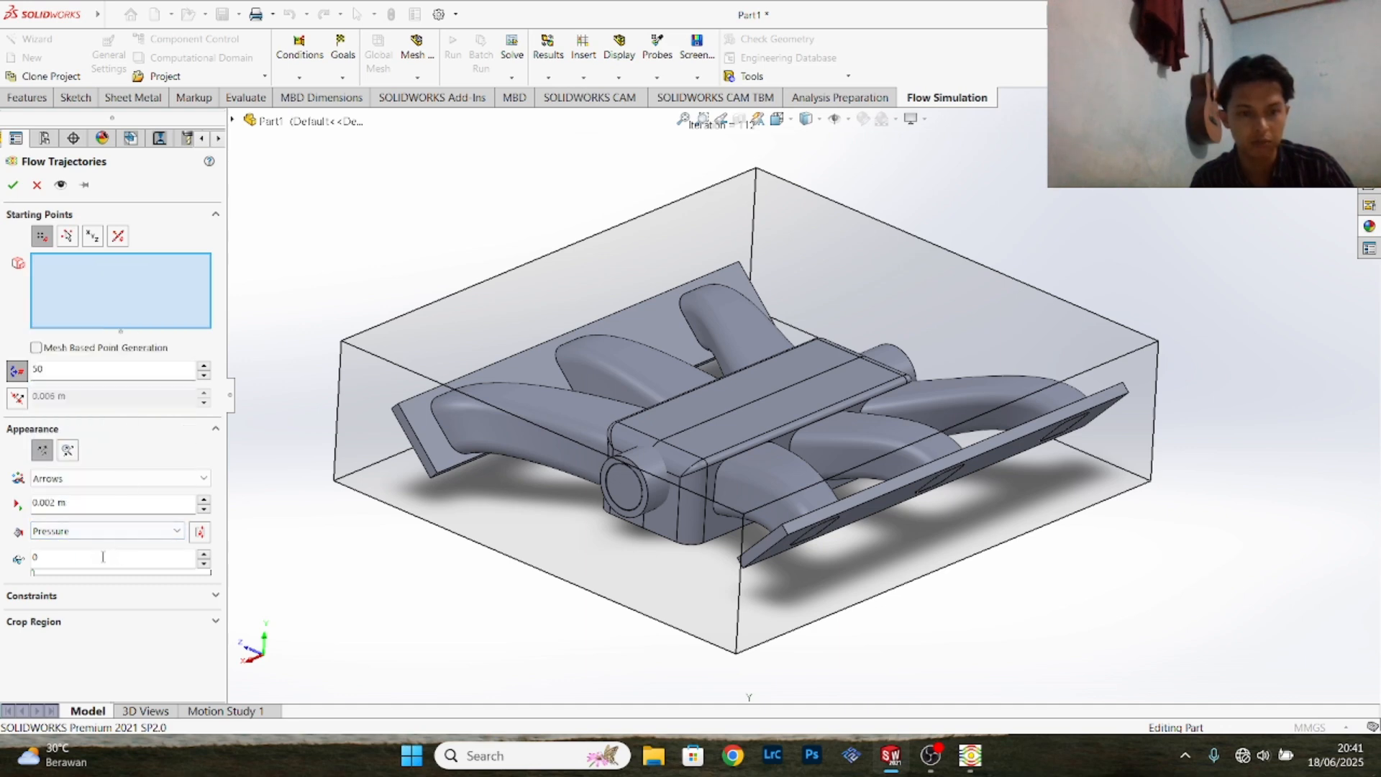
{"action": "left_click", "coordinate": [124, 532]}
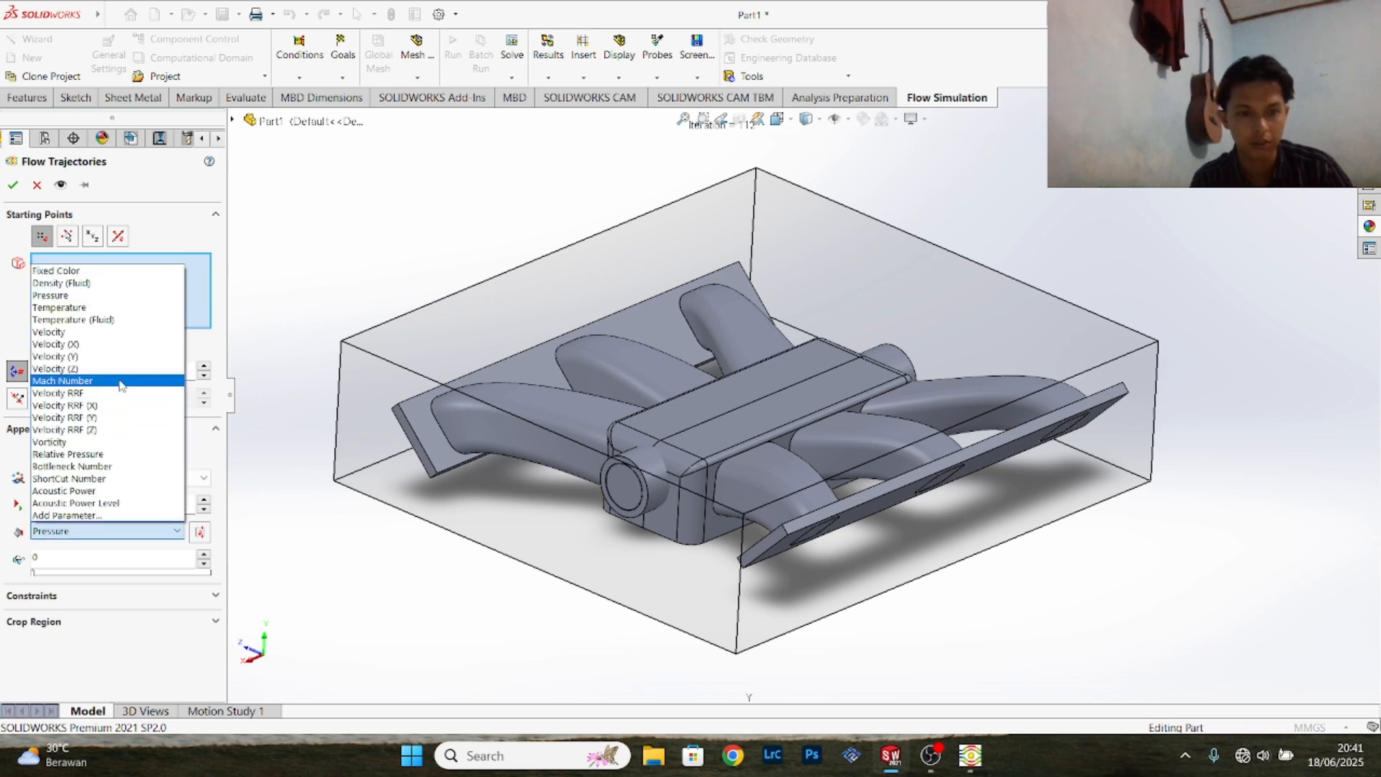
{"action": "left_click", "coordinate": [121, 333]}
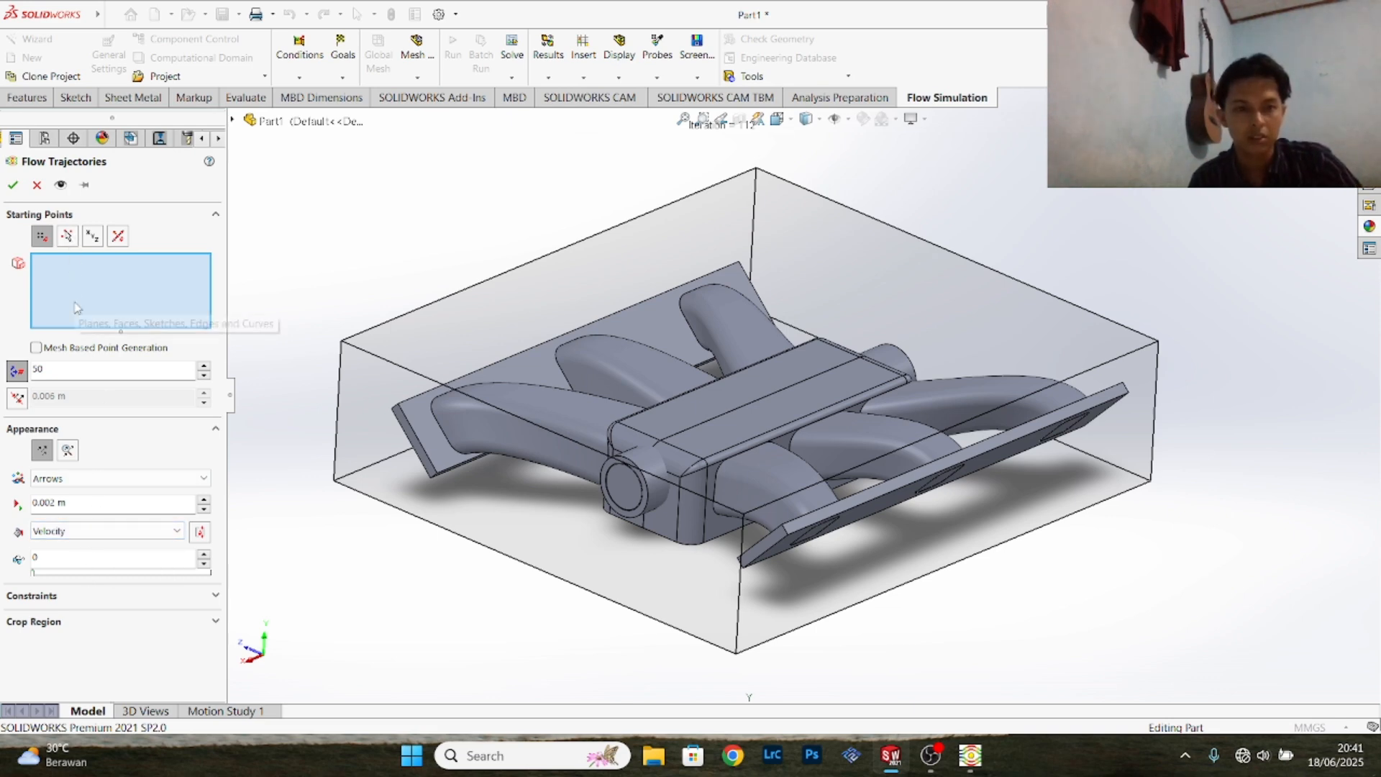
- Choose the hidden inner lid faces of both round inlets as starting points and create the flow trajectories
{"action": "right_click", "coordinate": [624, 477]}
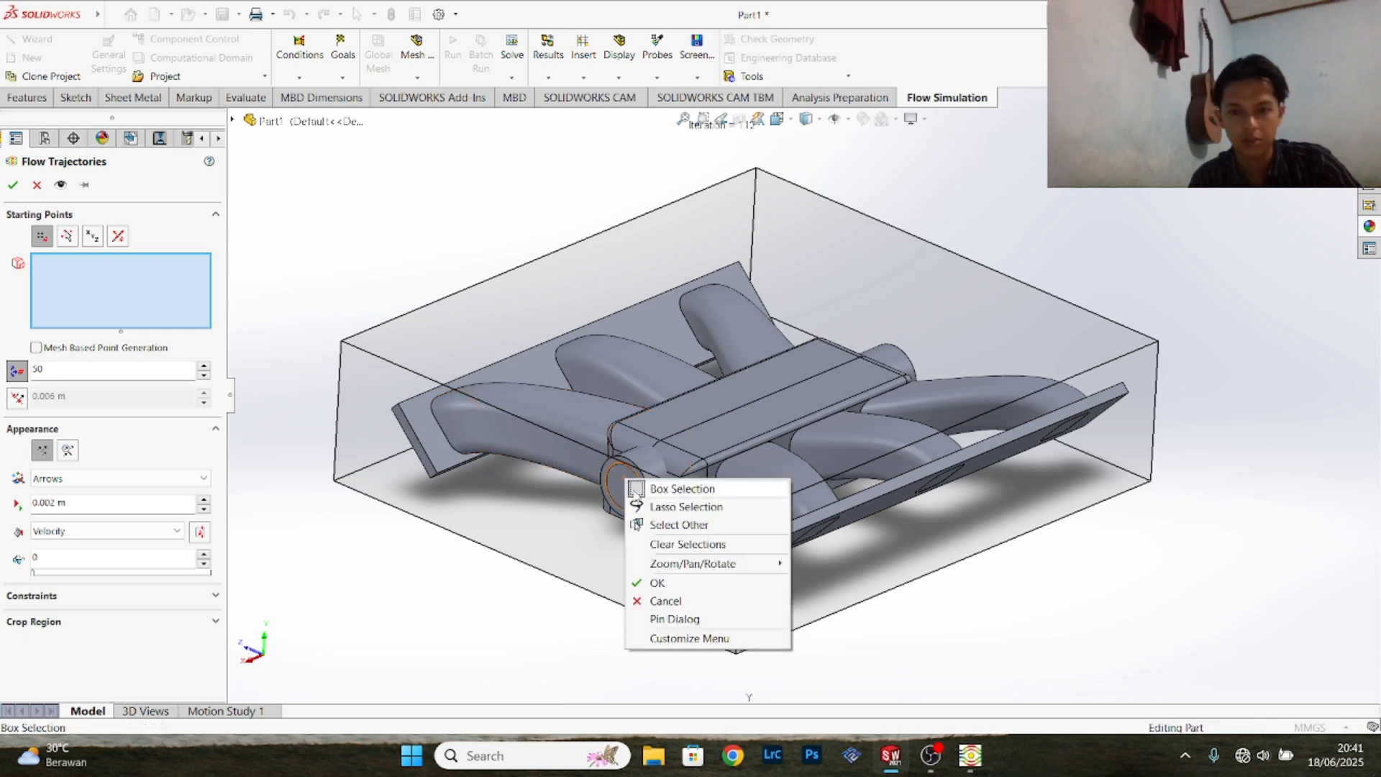
{"action": "left_click", "coordinate": [666, 521]}
{"action": "left_click", "coordinate": [630, 496]}
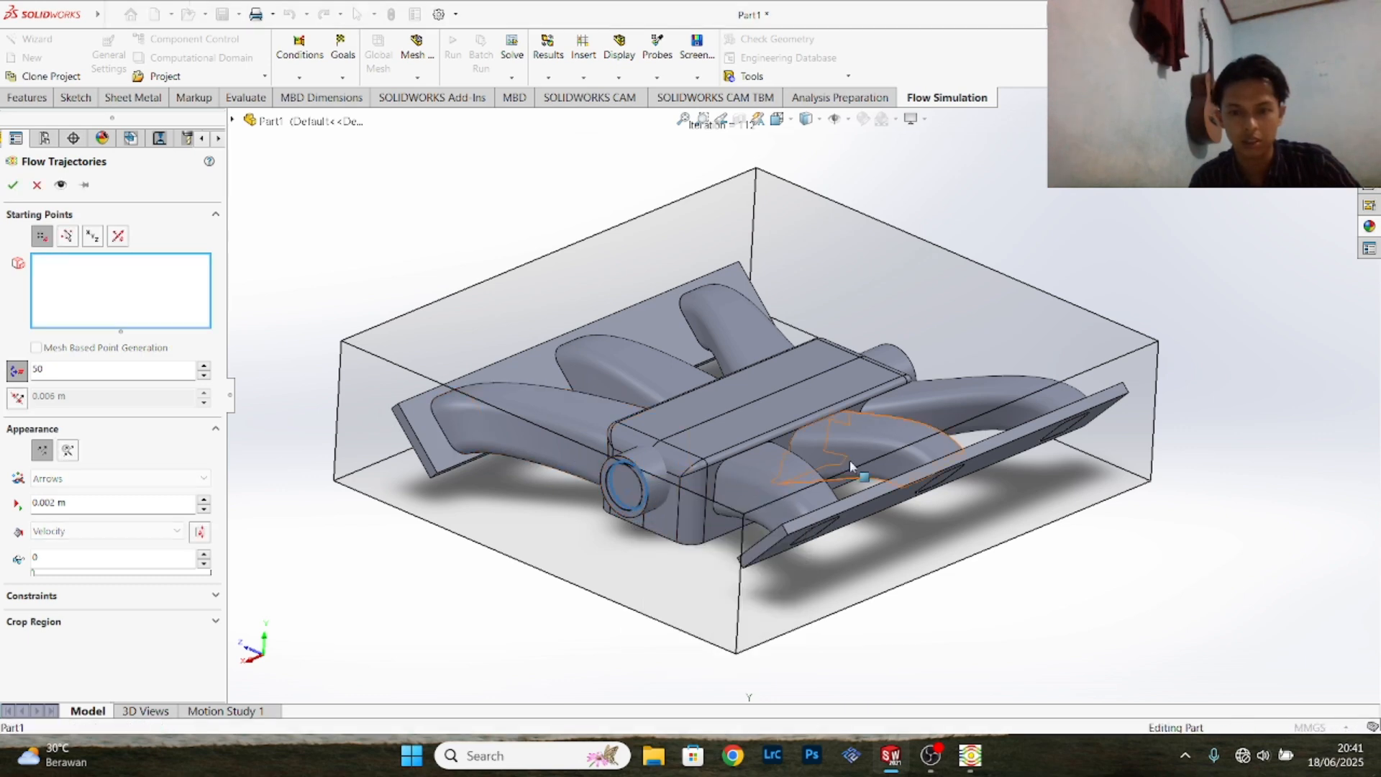
{"action": "middle_click_drag", "start_coordinate": [1128, 518], "coordinate": [876, 508]}
{"action": "right_click", "coordinate": [821, 424]}
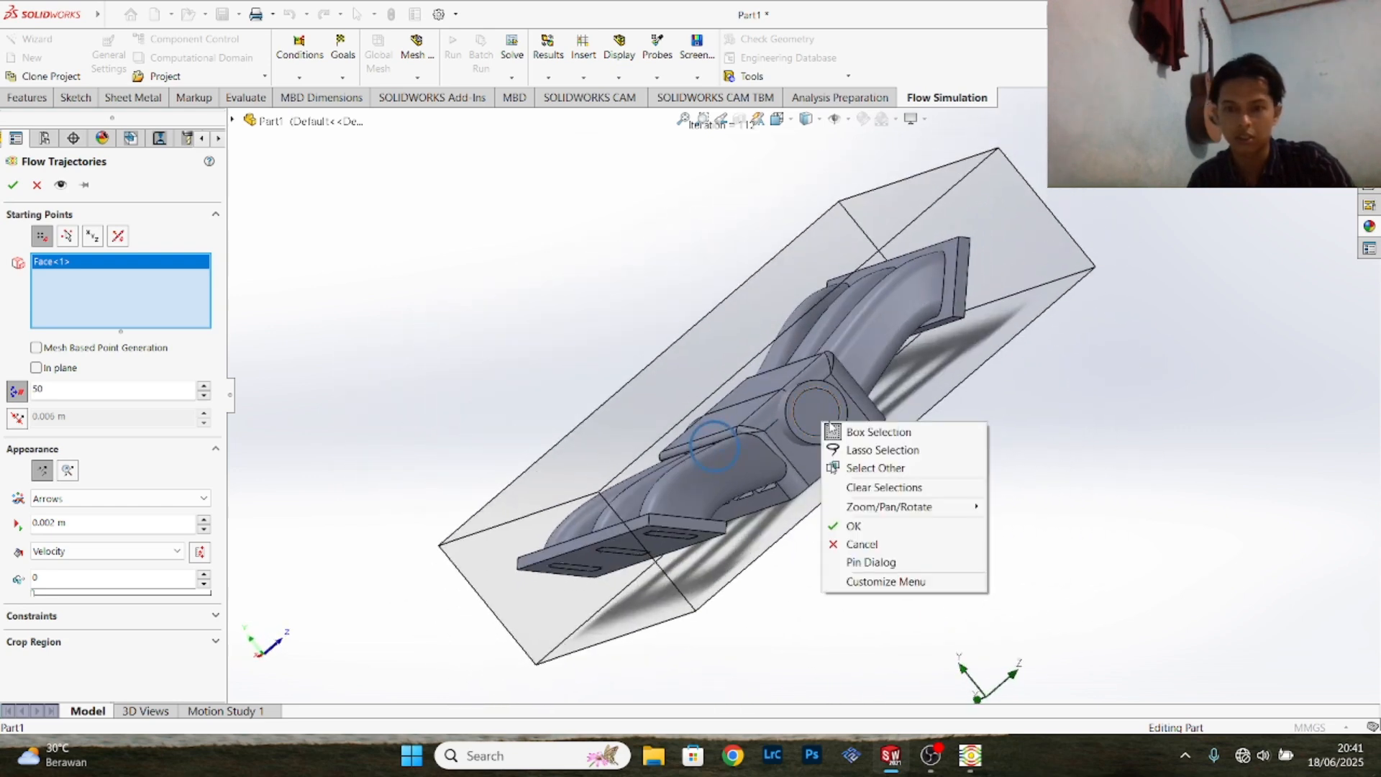
{"action": "left_click", "coordinate": [860, 468]}
{"action": "left_click", "coordinate": [822, 429]}
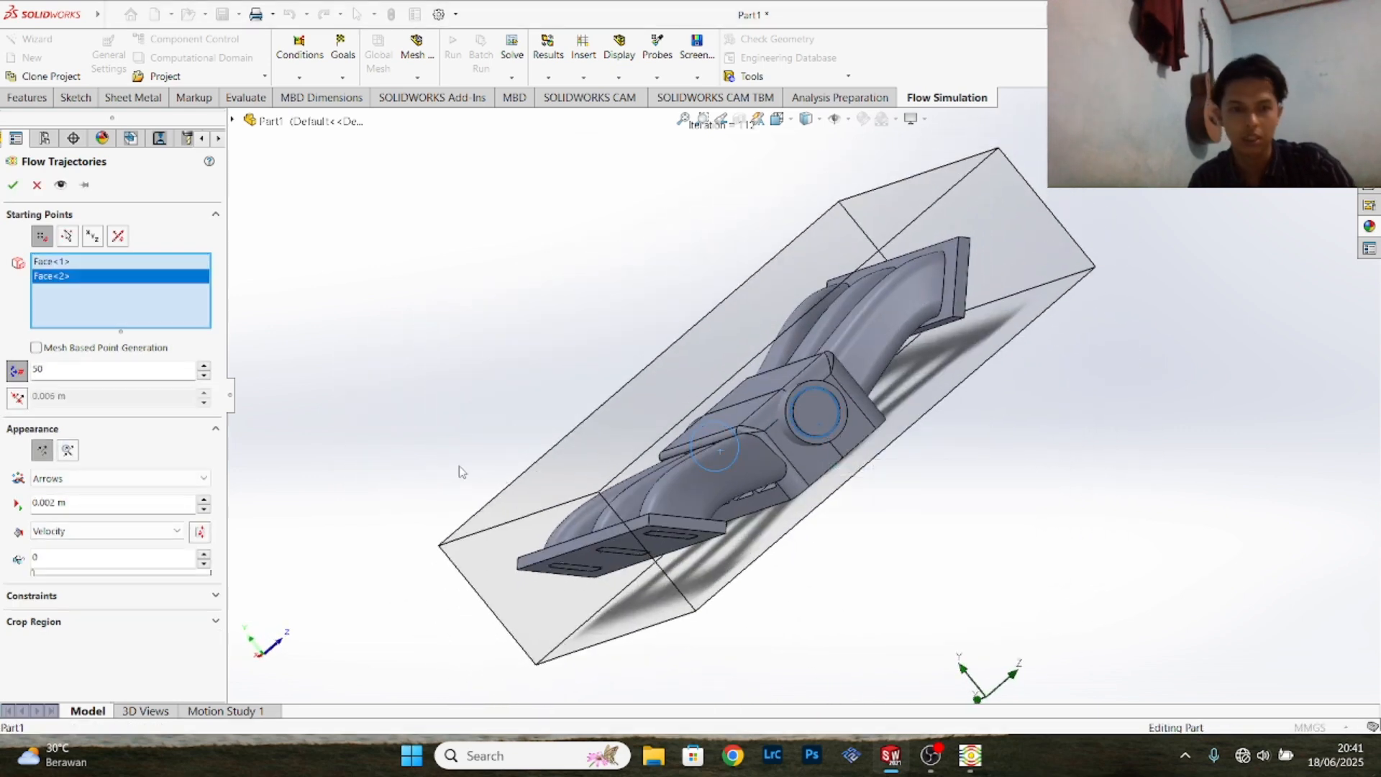
{"action": "left_click", "coordinate": [13, 185]}
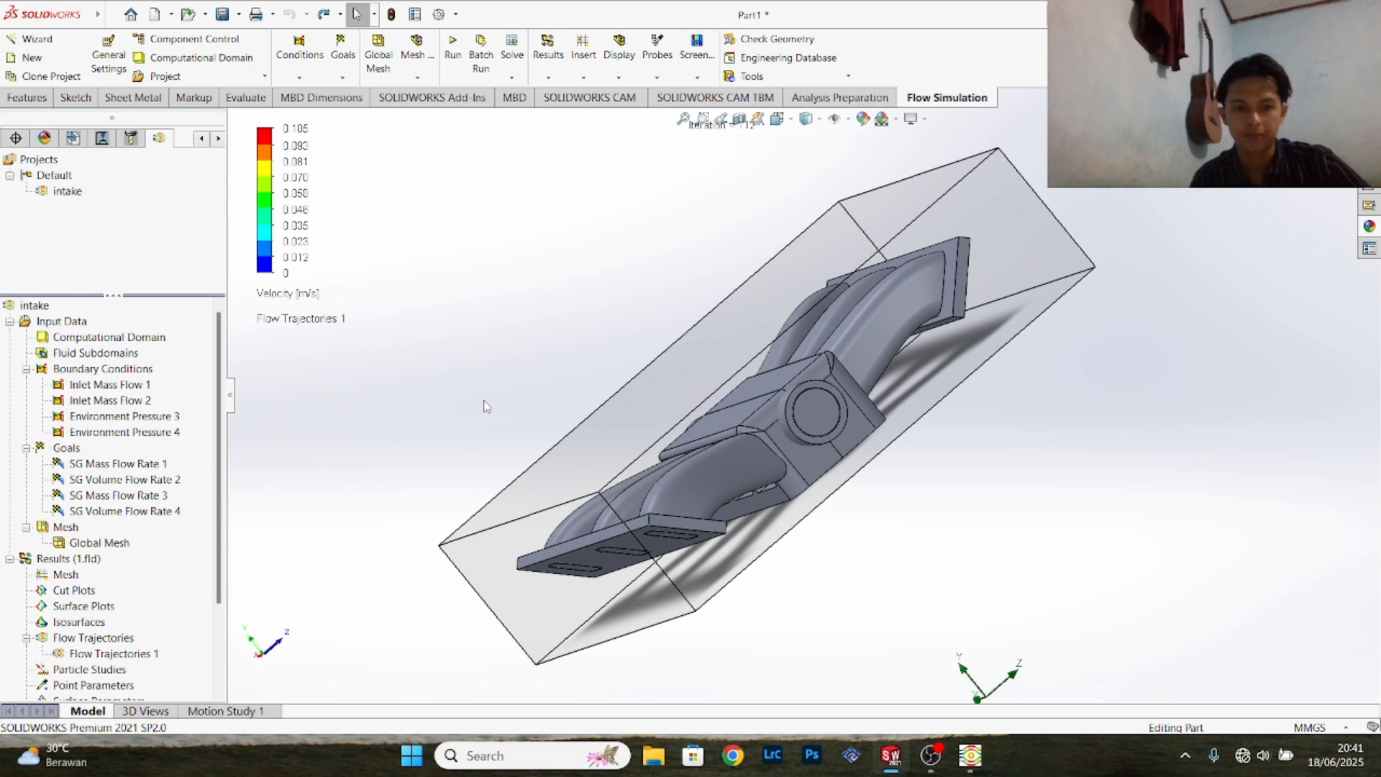
- Set the model transparency to 0.50 to reveal the trajectories inside the manifold
{"action": "middle_click_drag", "start_coordinate": [488, 408], "coordinate": [794, 159]}
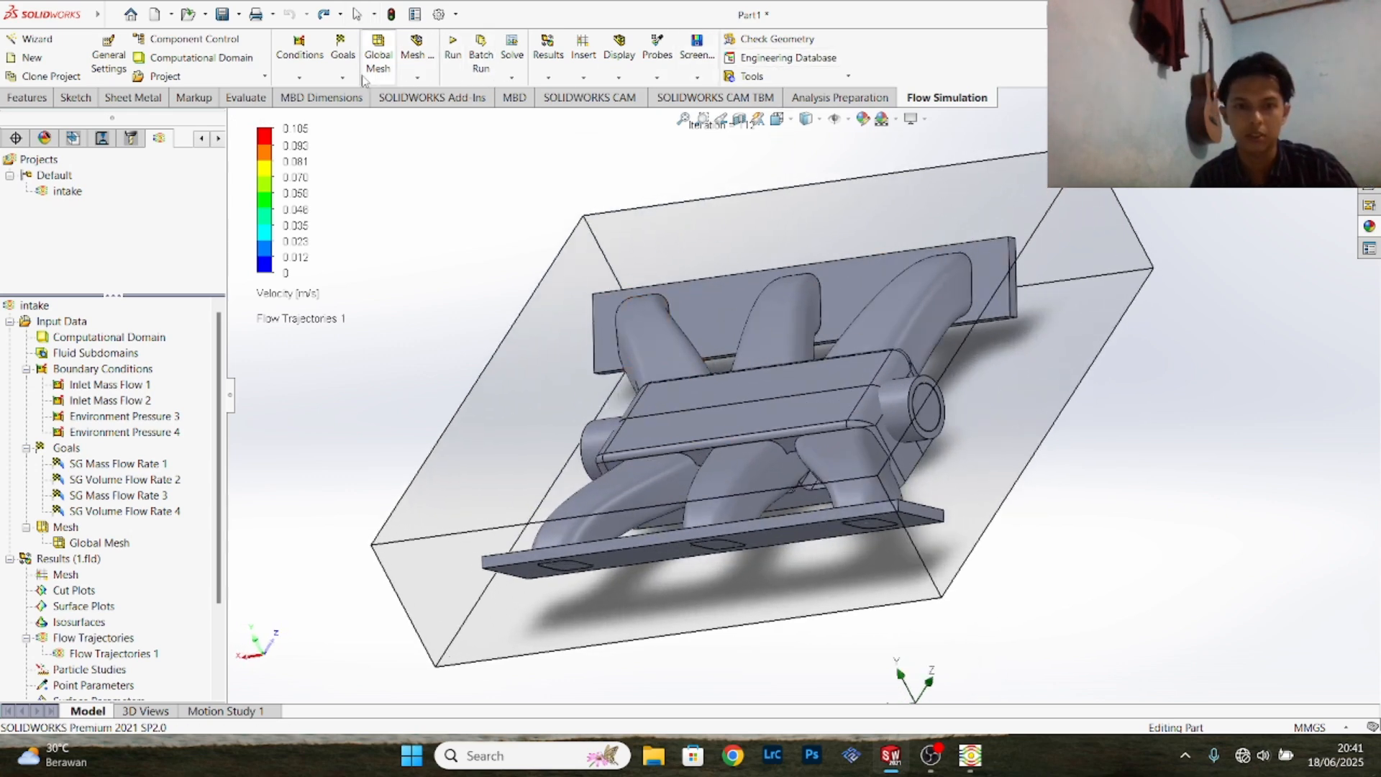
{"action": "left_click", "coordinate": [619, 69]}
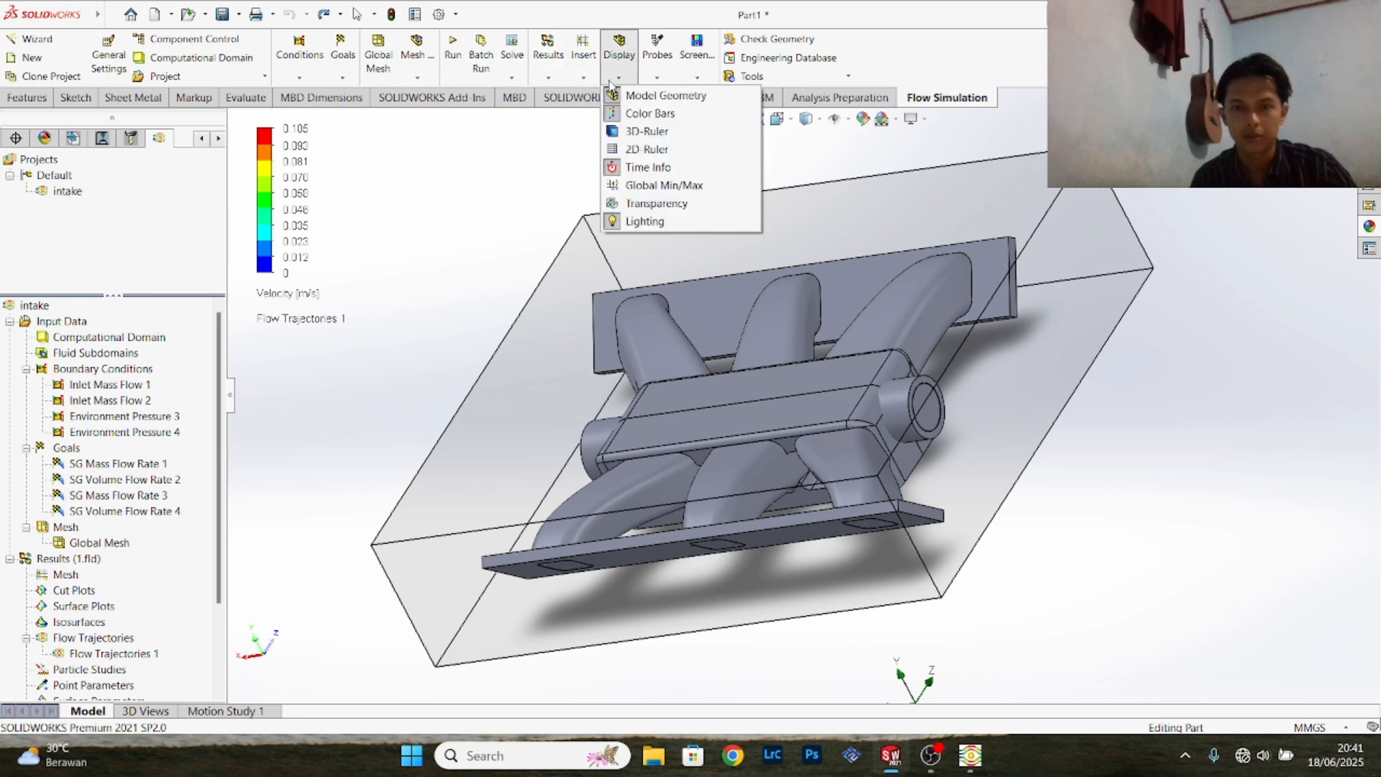
{"action": "left_click", "coordinate": [656, 203]}
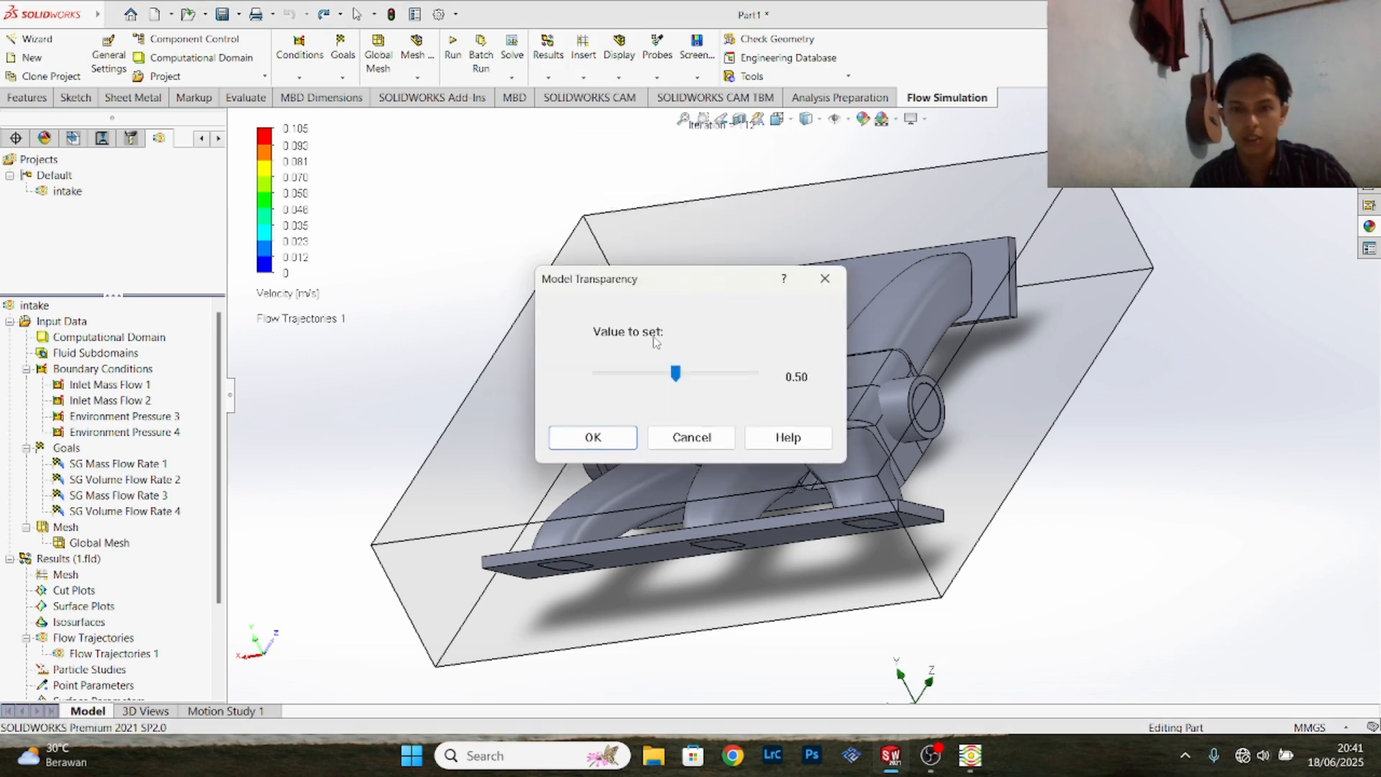
{"action": "left_click", "coordinate": [593, 436]}
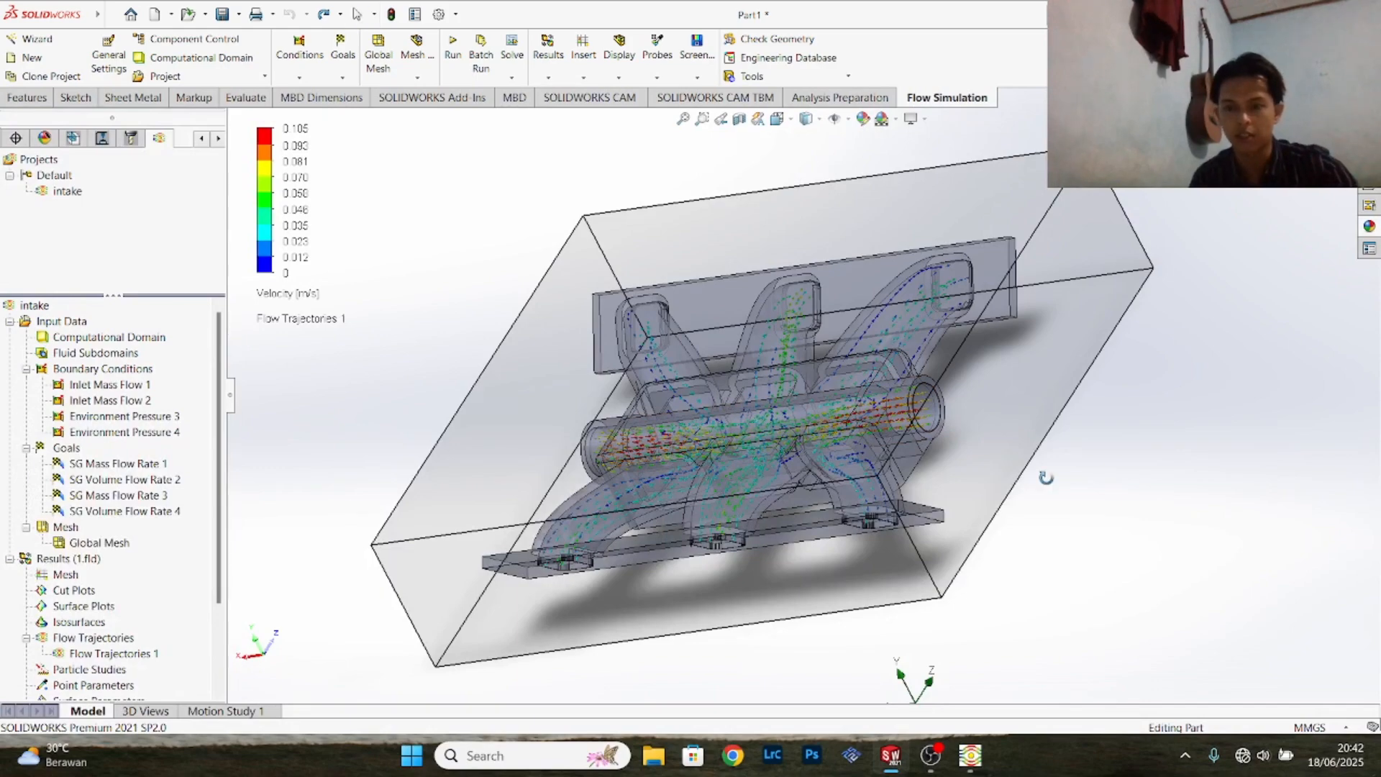
- Play the velocity flow trajectories as an animation through the manifold, viewed from above
{"action": "middle_click_drag", "start_coordinate": [1047, 481], "coordinate": [906, 584]}
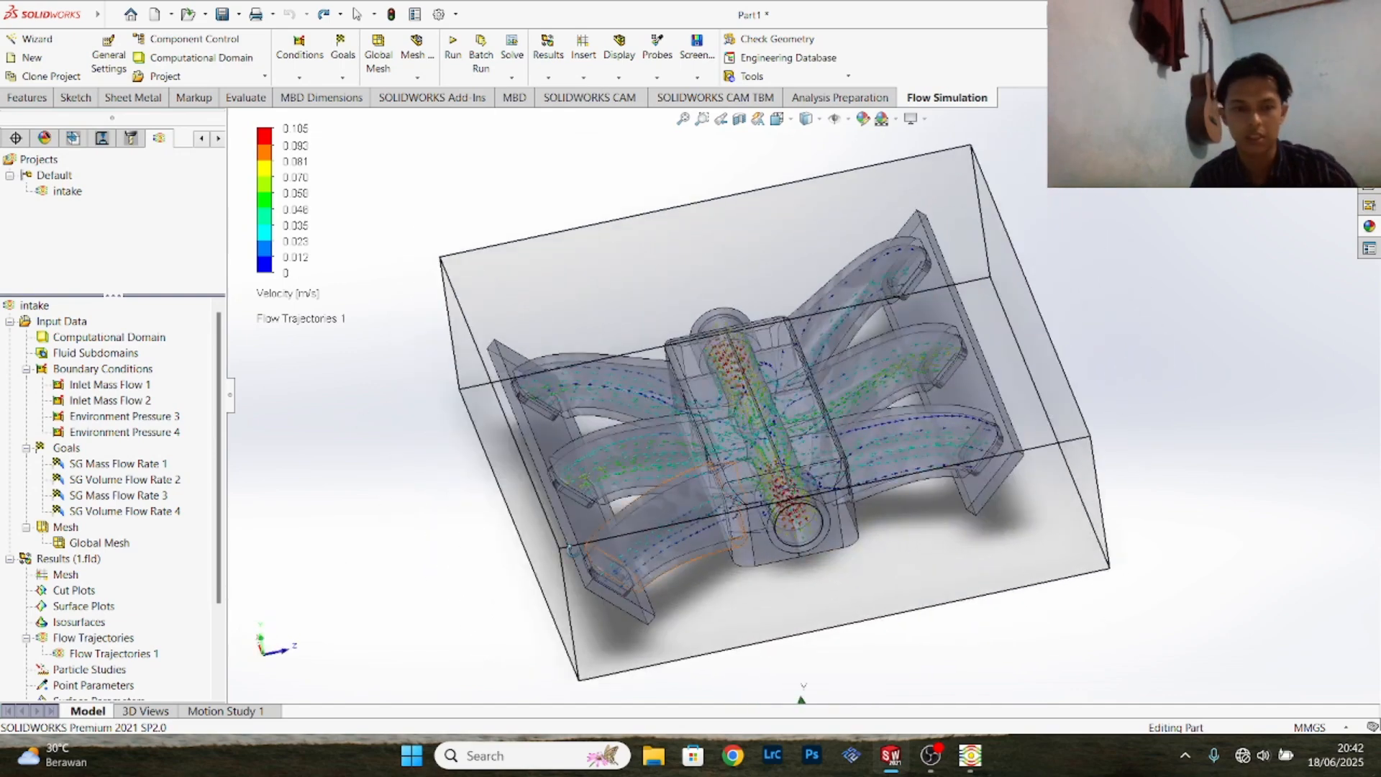
{"action": "right_click", "coordinate": [89, 655]}
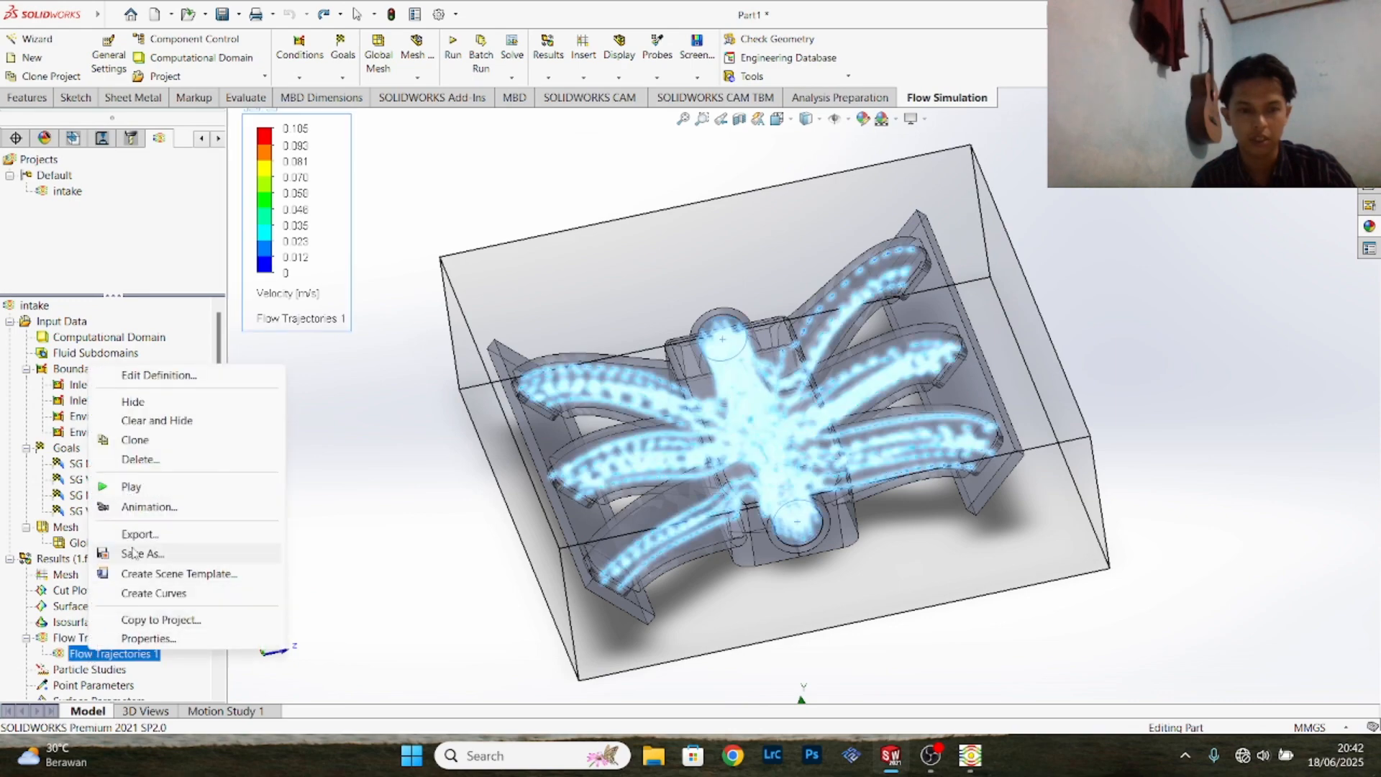
{"action": "left_click", "coordinate": [131, 487]}
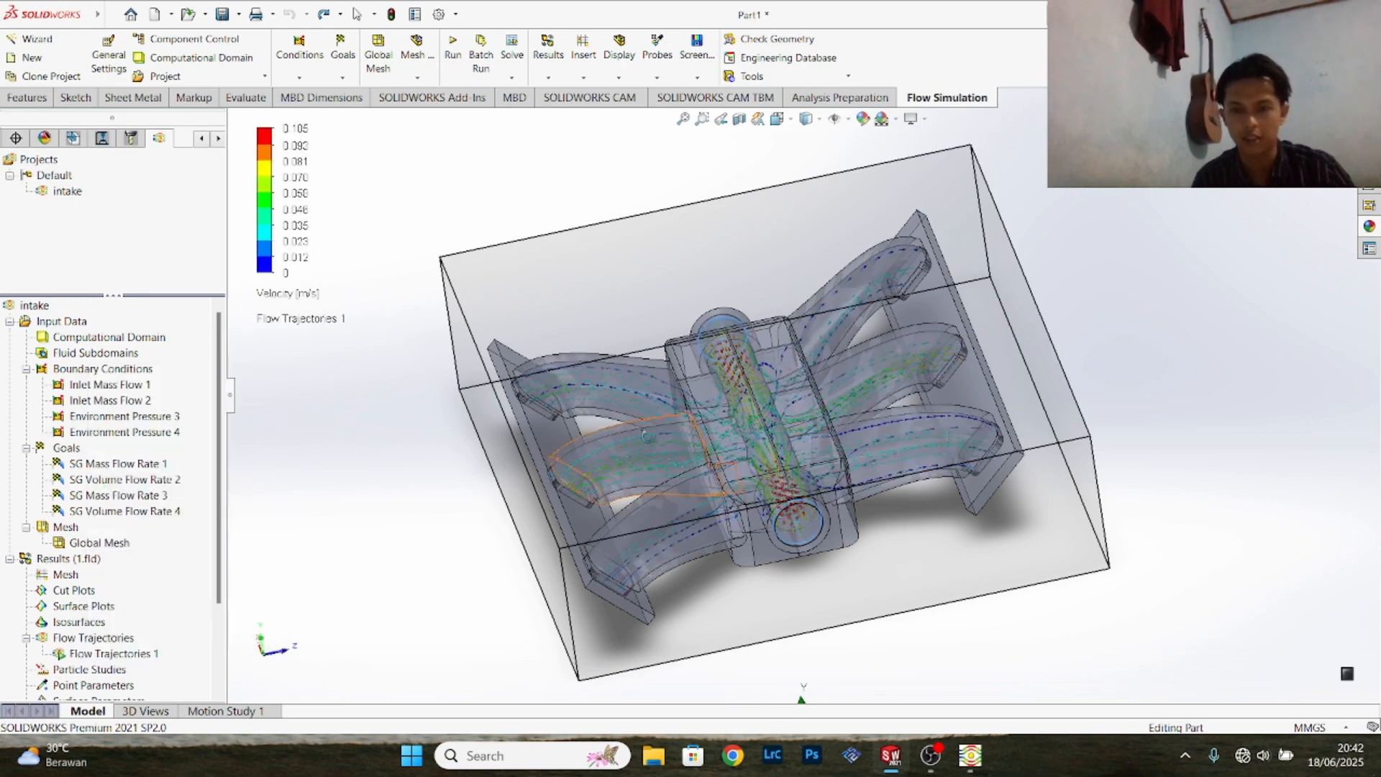
{"action": "scroll", "coordinate": [780, 472], "scroll_direction": "down", "scroll_amount": 4}
{"action": "scroll", "coordinate": [777, 470], "scroll_direction": "up", "scroll_amount": 2}
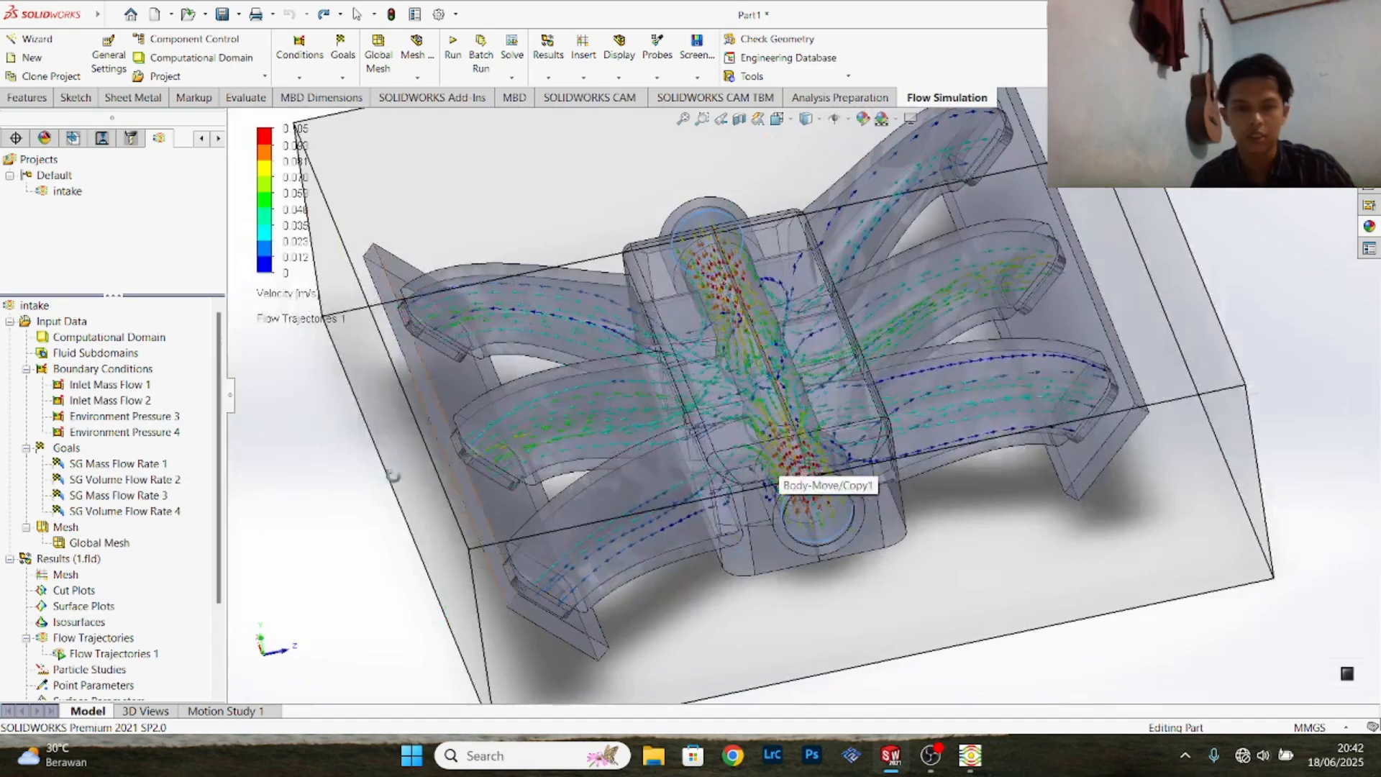
- Hide the computational domain box and inspect the animated arrows around the plenum and runners up close
{"action": "left_click", "coordinate": [108, 337]}
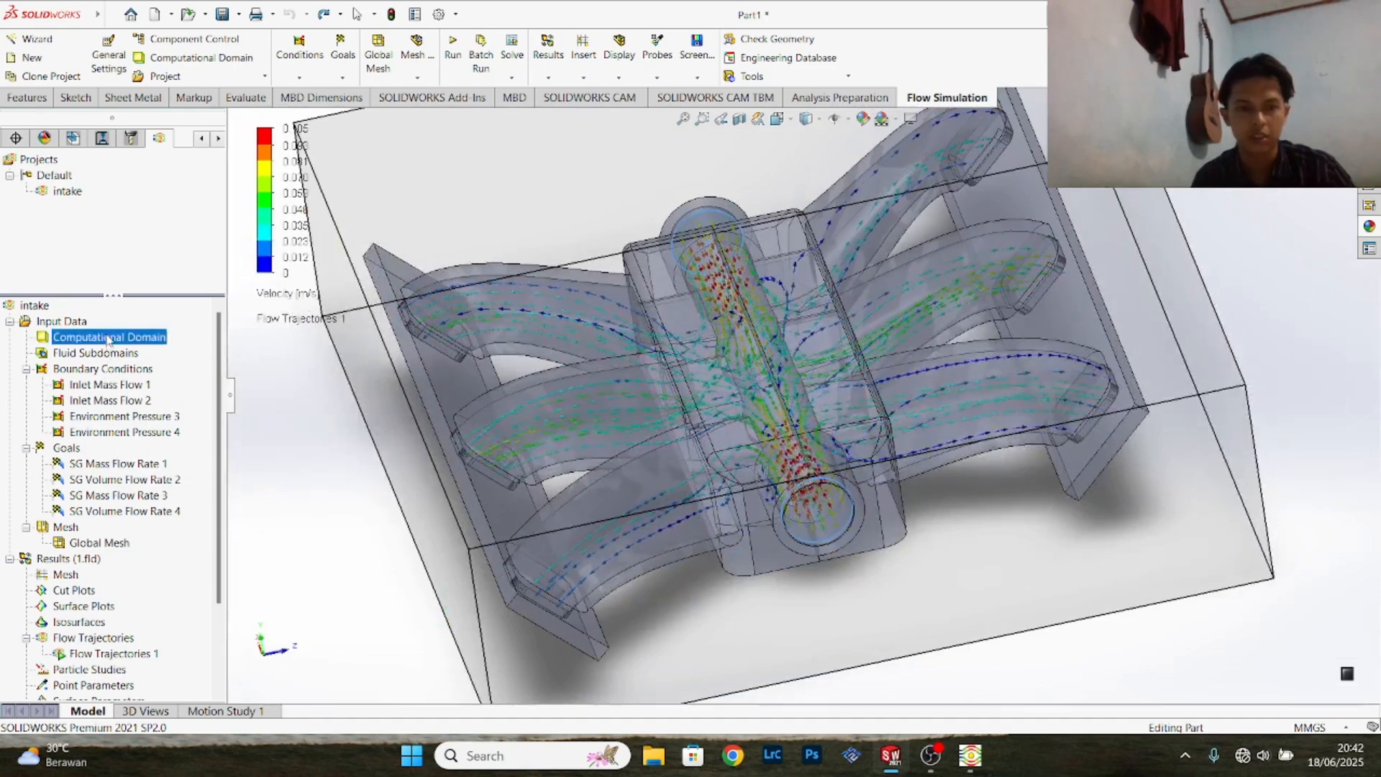
{"action": "left_click", "coordinate": [135, 363]}
{"action": "scroll", "coordinate": [677, 466], "scroll_direction": "down", "scroll_amount": 4}
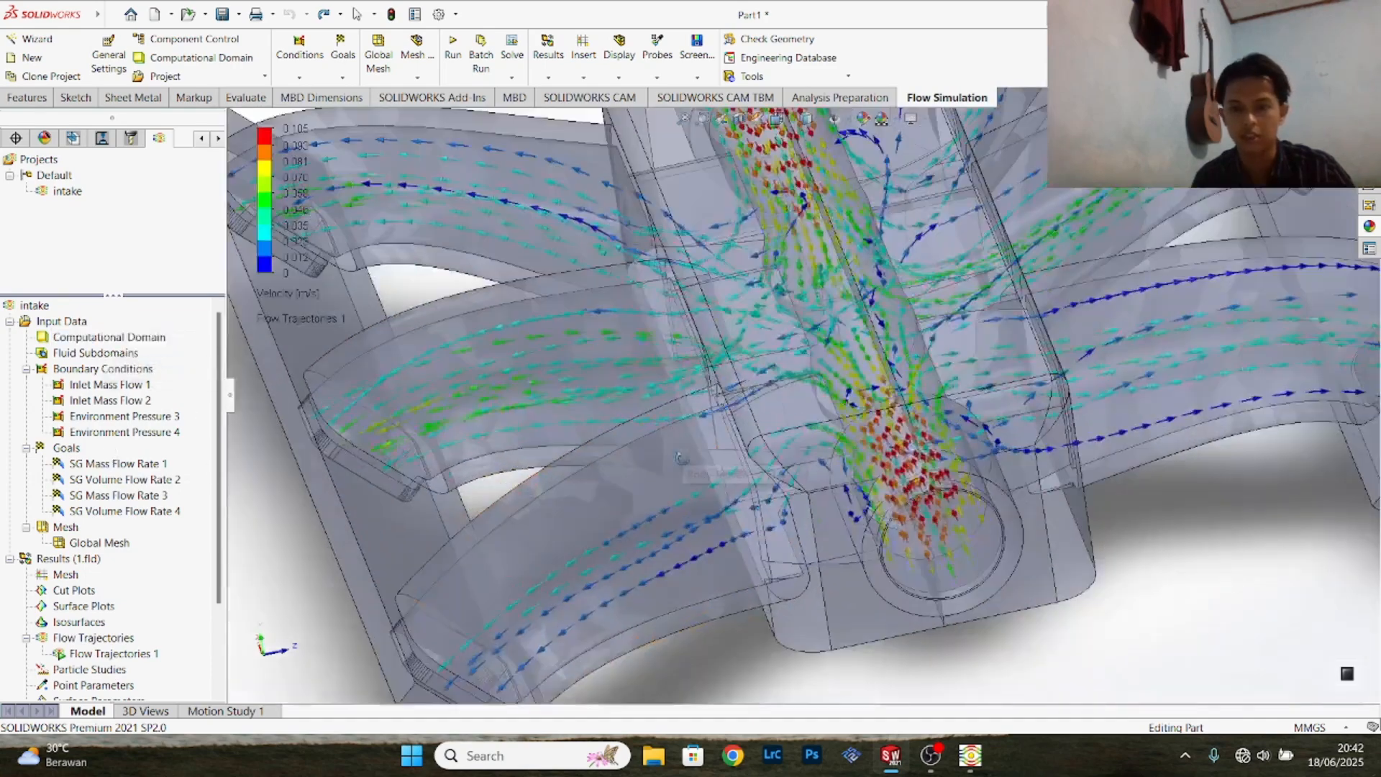
{"action": "scroll", "coordinate": [676, 467], "scroll_direction": "up", "scroll_amount": 2}
{"action": "scroll", "coordinate": [676, 466], "scroll_direction": "down", "scroll_amount": 1}
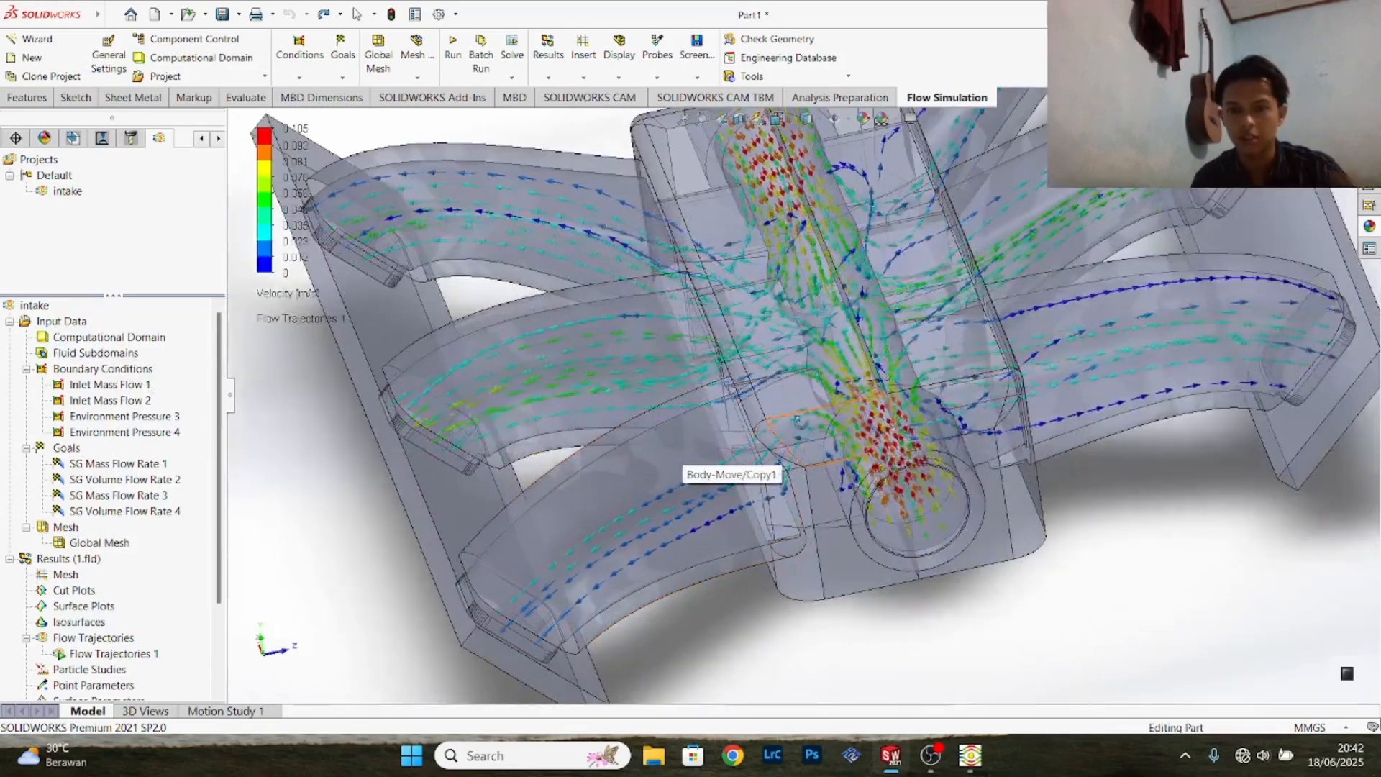
{"action": "scroll", "coordinate": [680, 459], "scroll_direction": "down", "scroll_amount": 2}
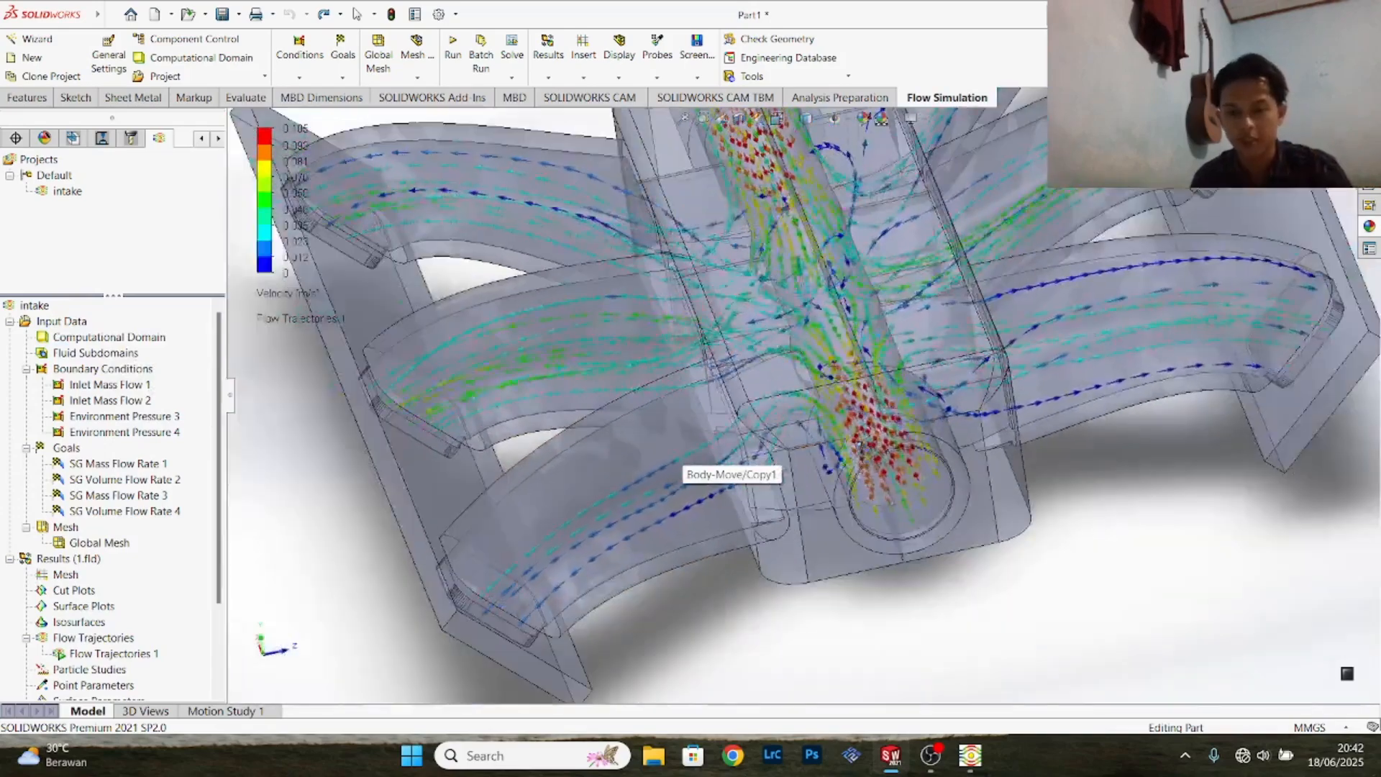
- Examine the animated velocity arrows from several angles and distances, following the flow from both round inlets through the plenum into the runners
{"action": "scroll", "coordinate": [730, 502], "scroll_direction": "down", "scroll_amount": 1}
{"action": "scroll", "coordinate": [730, 502], "scroll_direction": "up", "scroll_amount": 4}
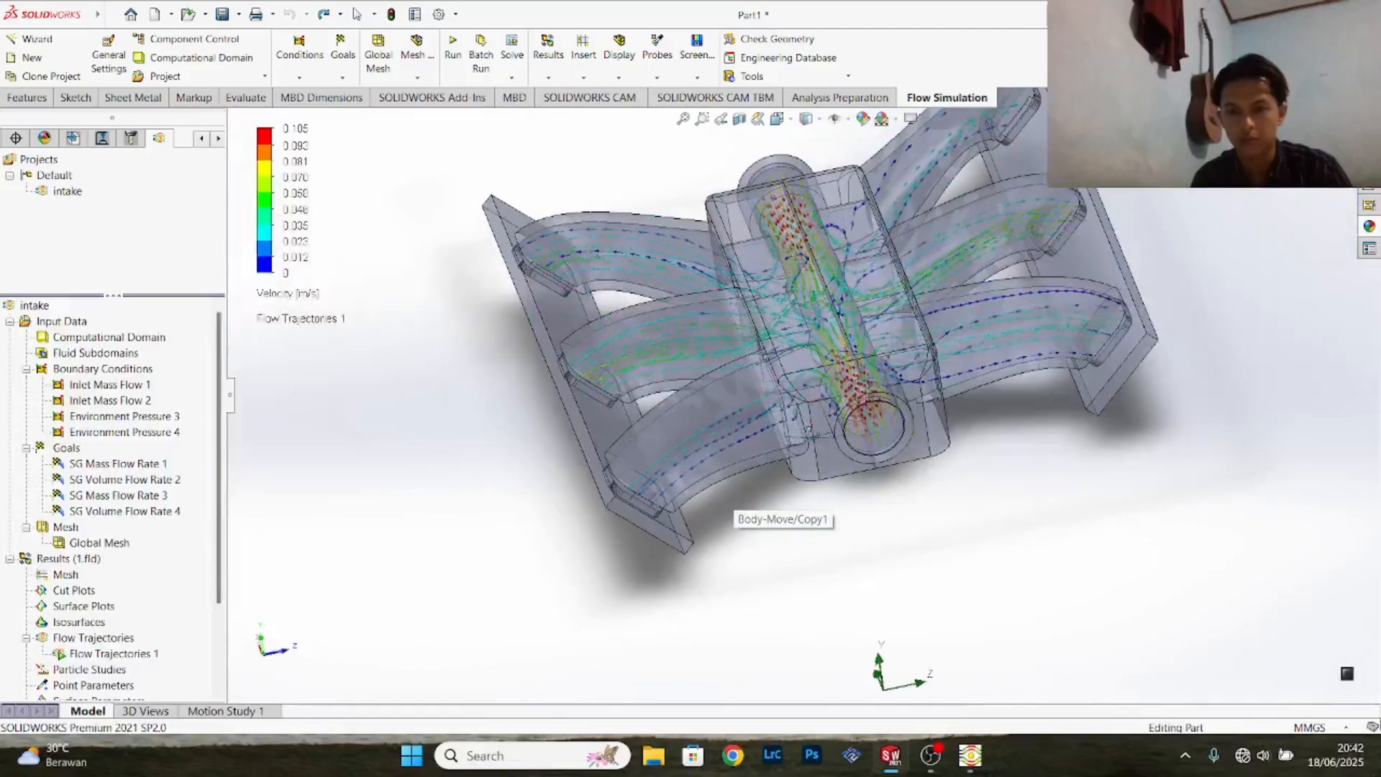
{"action": "middle_click_drag", "start_coordinate": [868, 468], "coordinate": [827, 443]}
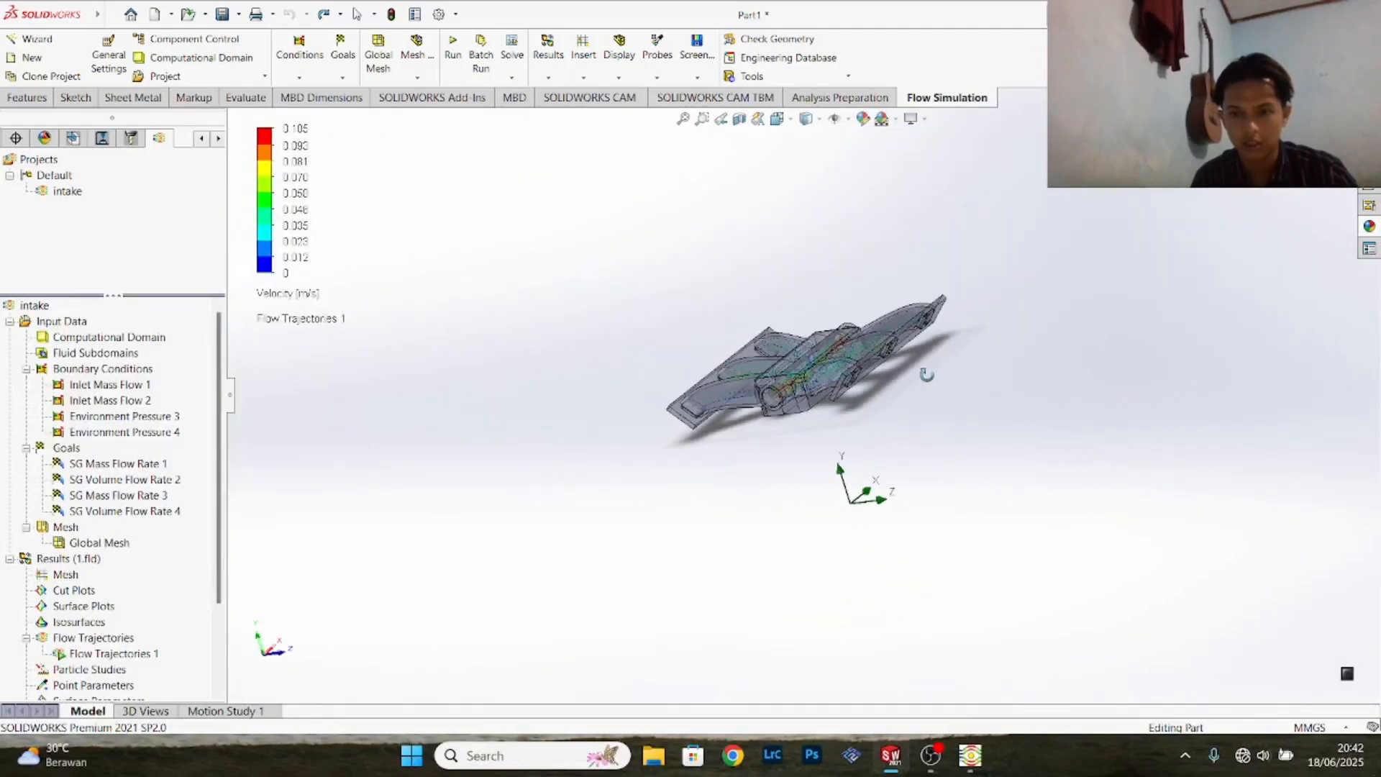
{"action": "scroll", "coordinate": [891, 374], "scroll_direction": "down", "scroll_amount": 5}
{"action": "middle_click_drag", "start_coordinate": [888, 375], "coordinate": [928, 461]}
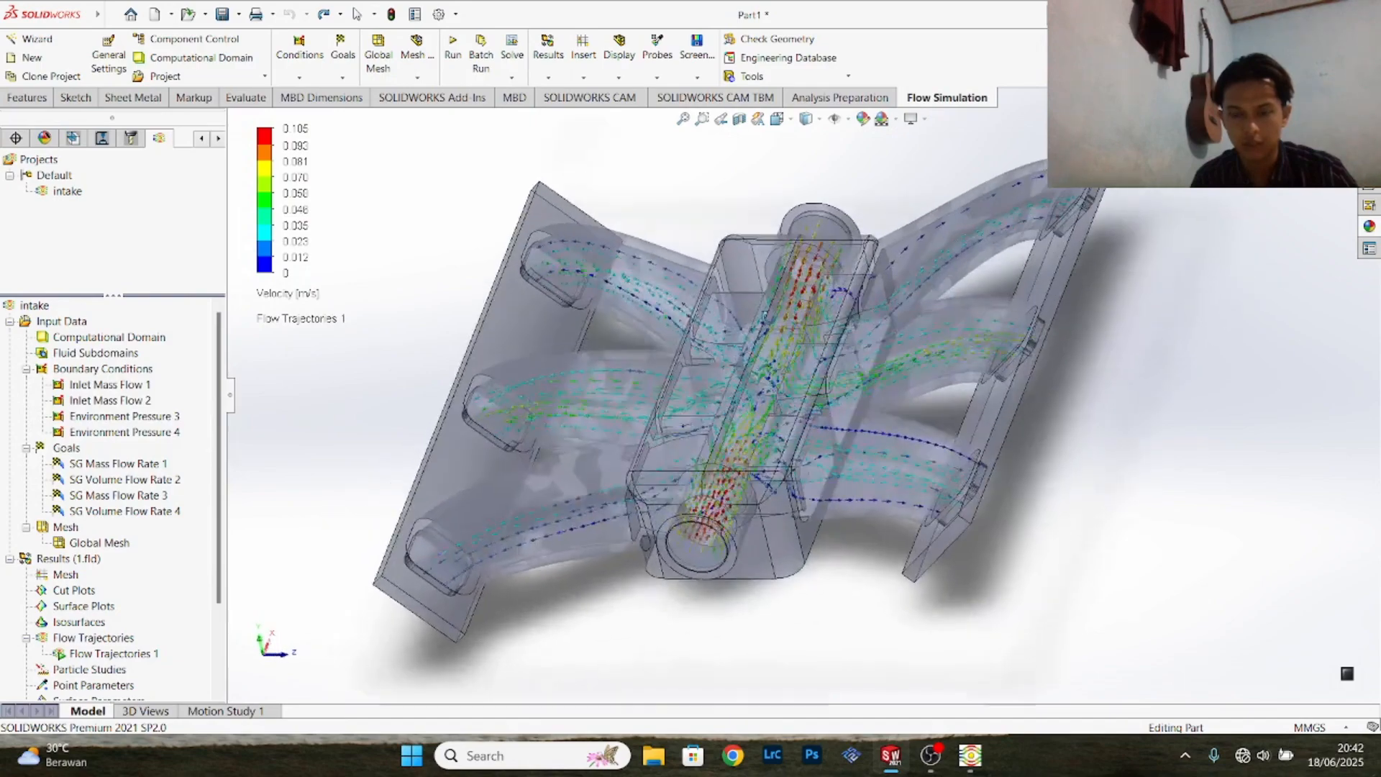
{"action": "scroll", "coordinate": [768, 338], "scroll_direction": "down", "scroll_amount": 3}
{"action": "scroll", "coordinate": [768, 338], "scroll_direction": "up", "scroll_amount": 2}
{"action": "scroll", "coordinate": [768, 338], "scroll_direction": "down", "scroll_amount": 2}
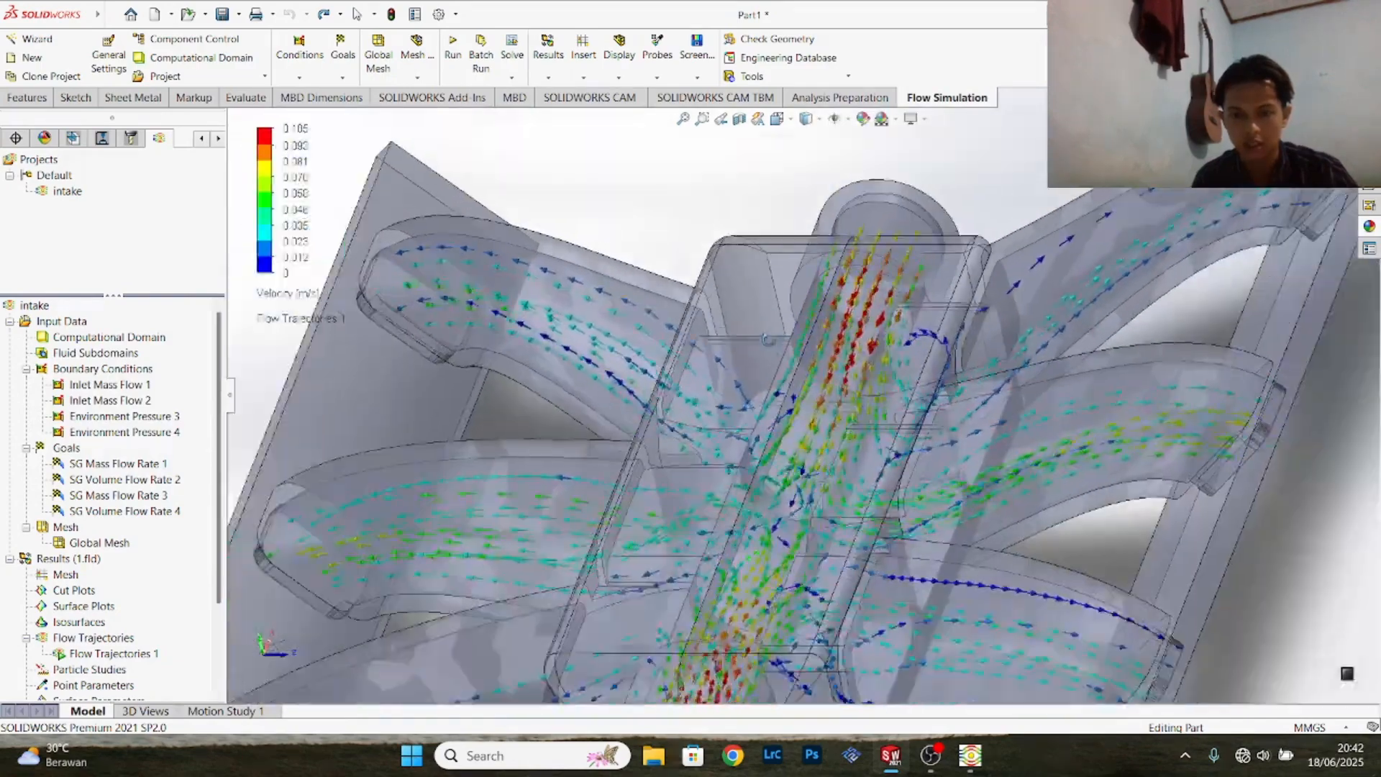
{"action": "scroll", "coordinate": [766, 340], "scroll_direction": "up", "scroll_amount": 2}
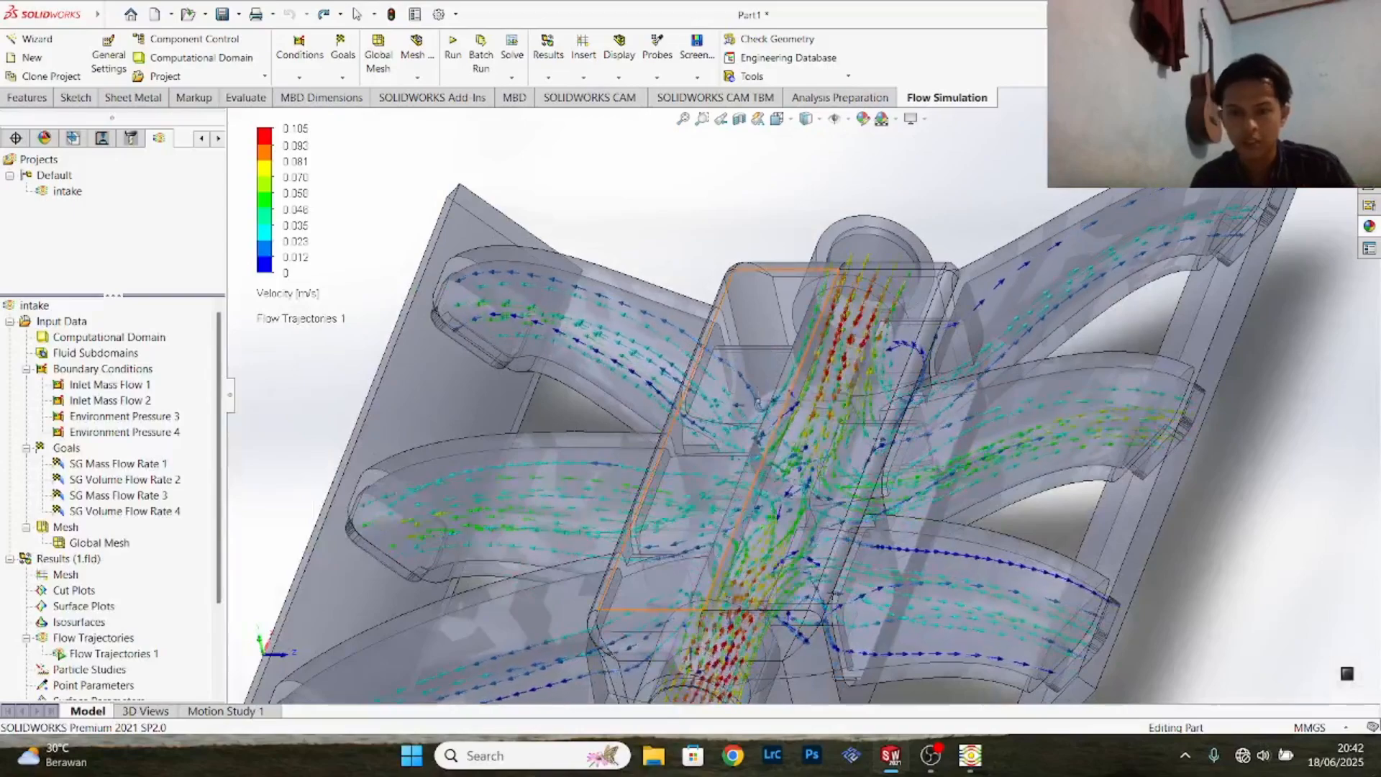
{"action": "scroll", "coordinate": [761, 403], "scroll_direction": "down", "scroll_amount": 3}
{"action": "scroll", "coordinate": [761, 403], "scroll_direction": "up", "scroll_amount": 3}
{"action": "scroll", "coordinate": [791, 392], "scroll_direction": "down", "scroll_amount": 4}
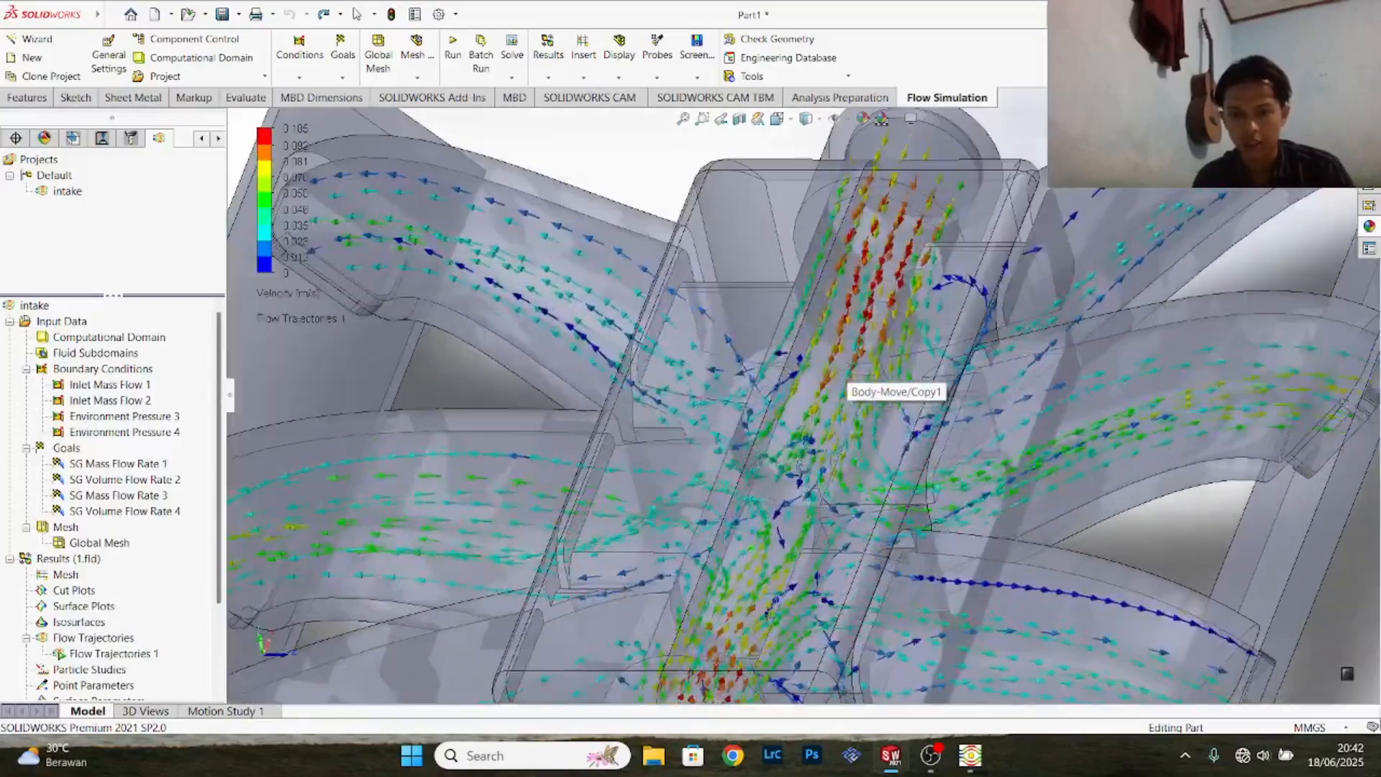
{"action": "scroll", "coordinate": [801, 465], "scroll_direction": "up", "scroll_amount": 3}
{"action": "scroll", "coordinate": [842, 382], "scroll_direction": "down", "scroll_amount": 4}
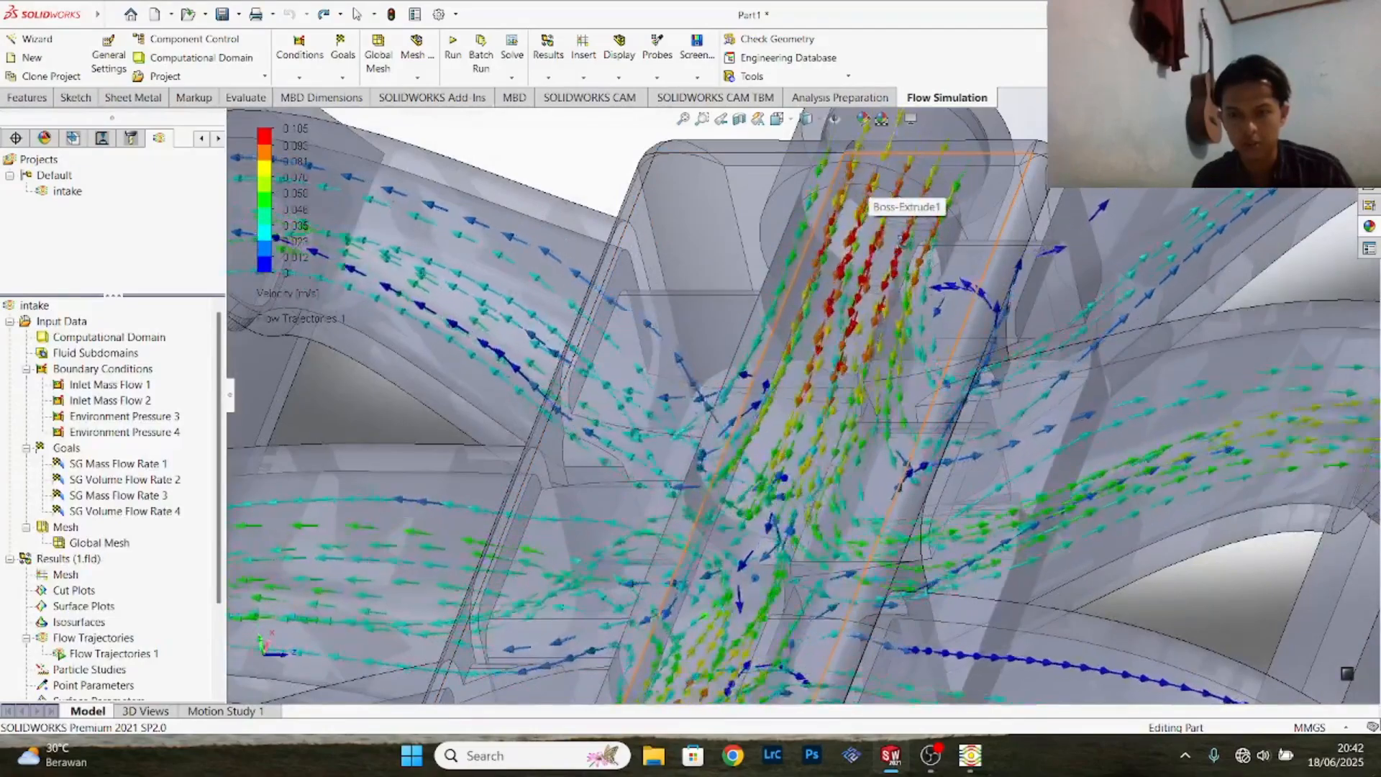
{"action": "scroll", "coordinate": [894, 219], "scroll_direction": "up", "scroll_amount": 3}
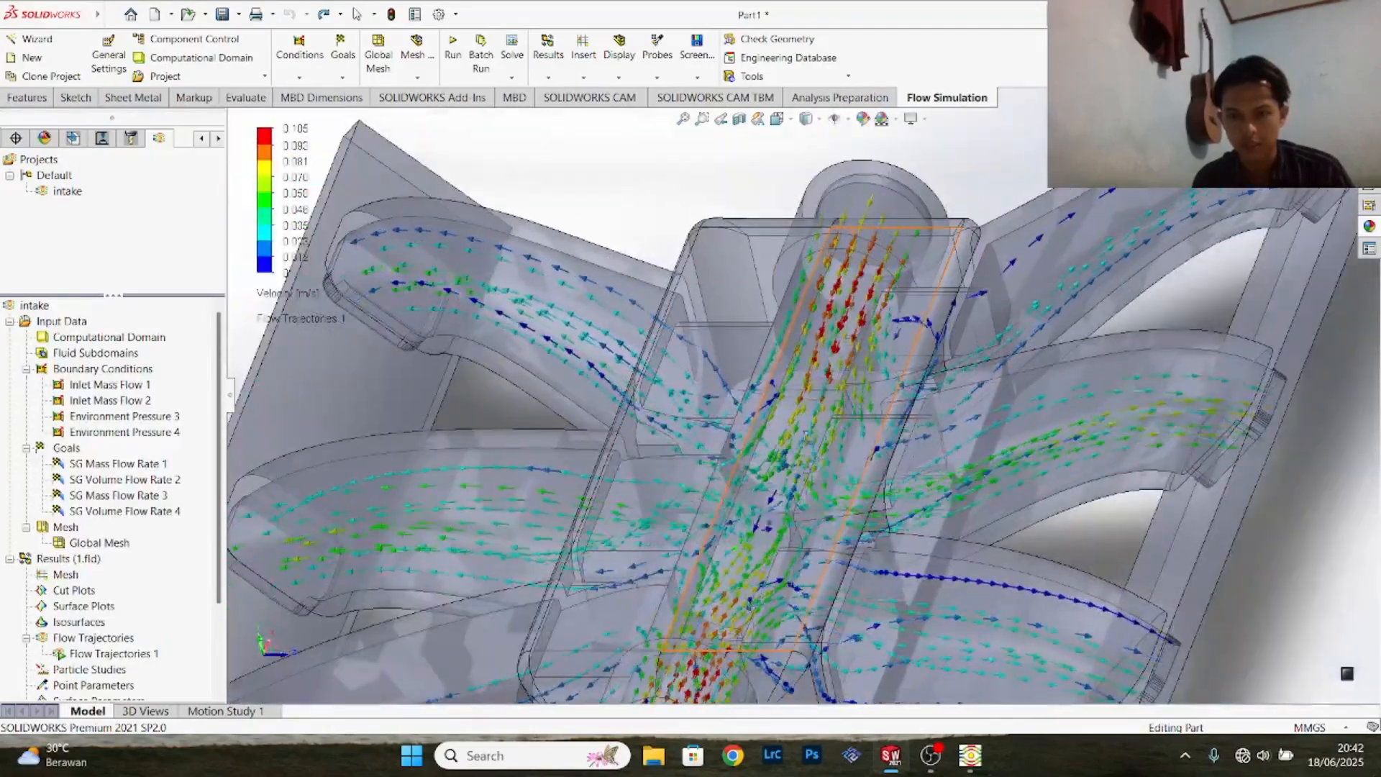
{"action": "scroll", "coordinate": [799, 465], "scroll_direction": "down", "scroll_amount": 1}
{"action": "scroll", "coordinate": [799, 465], "scroll_direction": "up", "scroll_amount": 4}
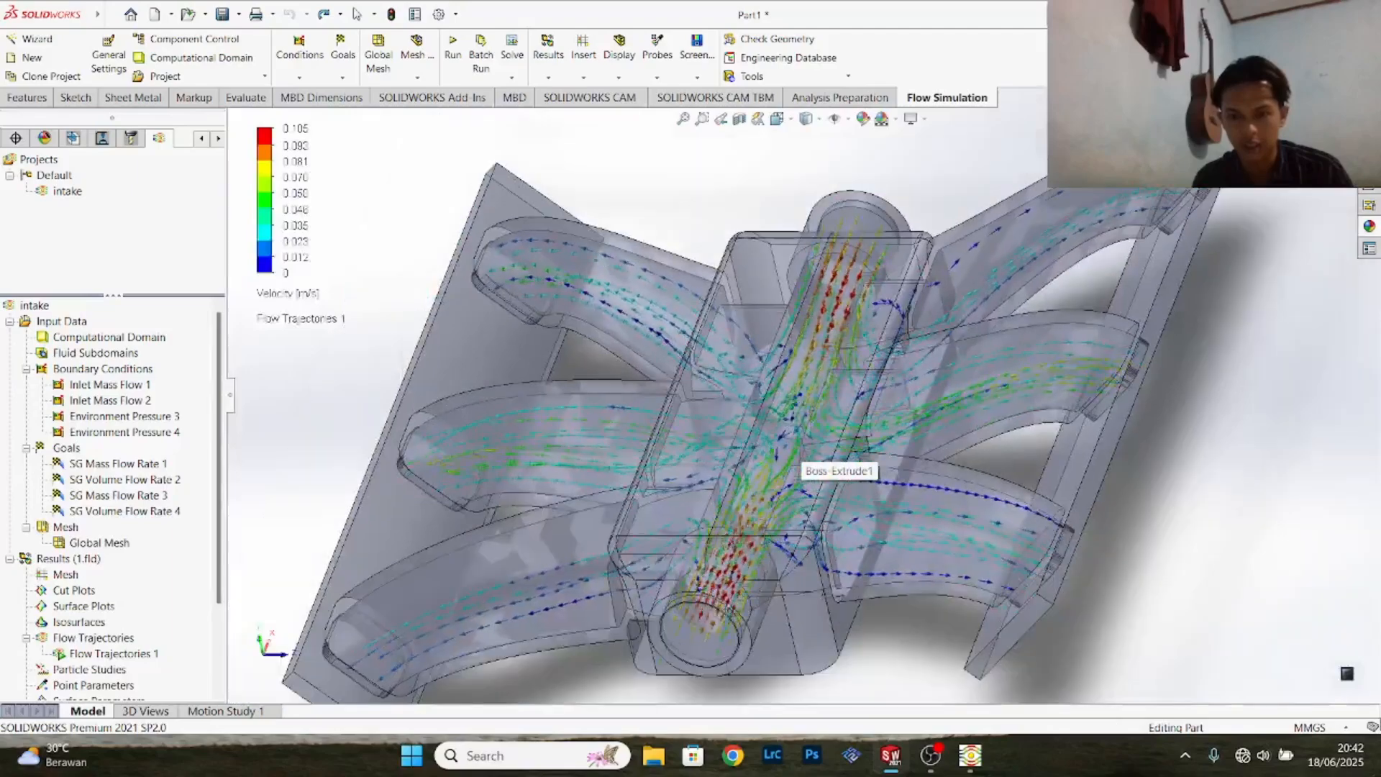
{"action": "scroll", "coordinate": [817, 431], "scroll_direction": "down", "scroll_amount": 3}
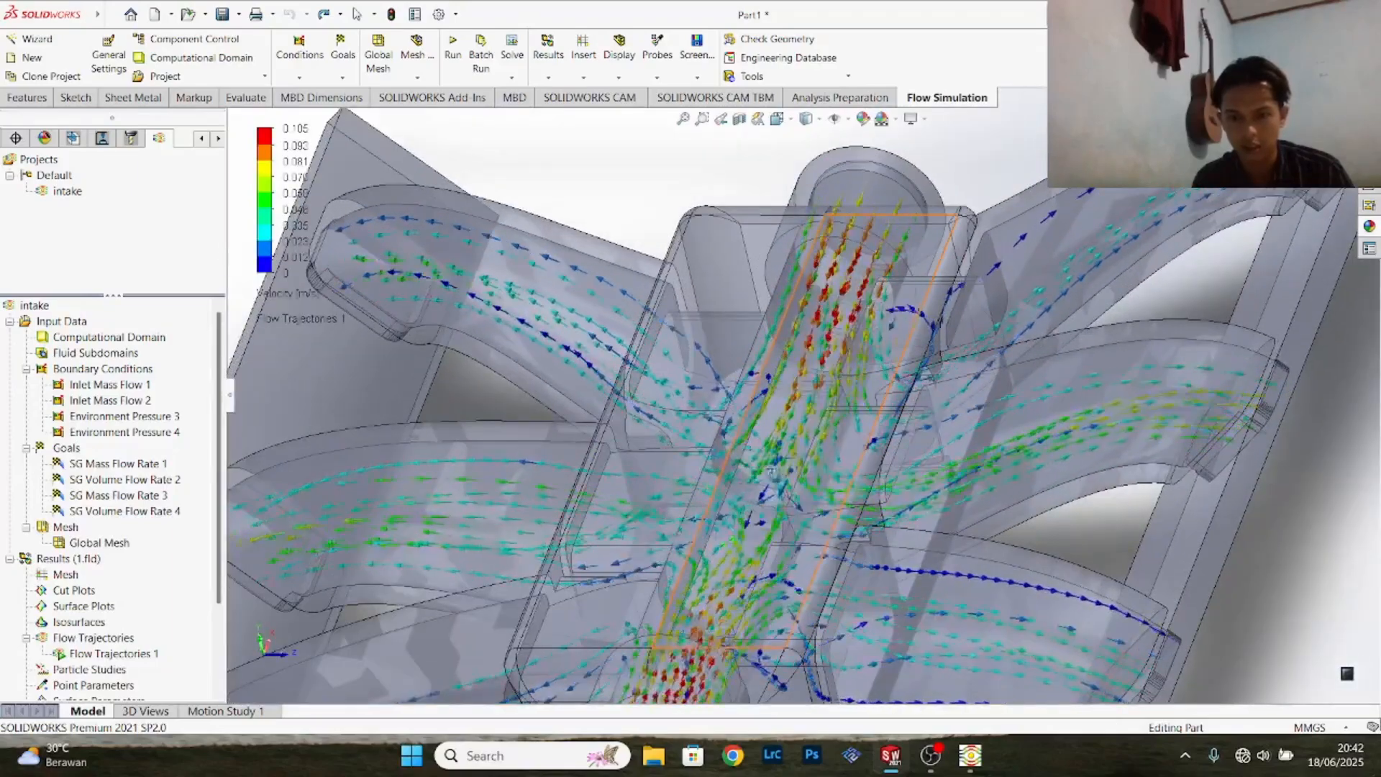
{"action": "scroll", "coordinate": [772, 471], "scroll_direction": "down", "scroll_amount": 2}
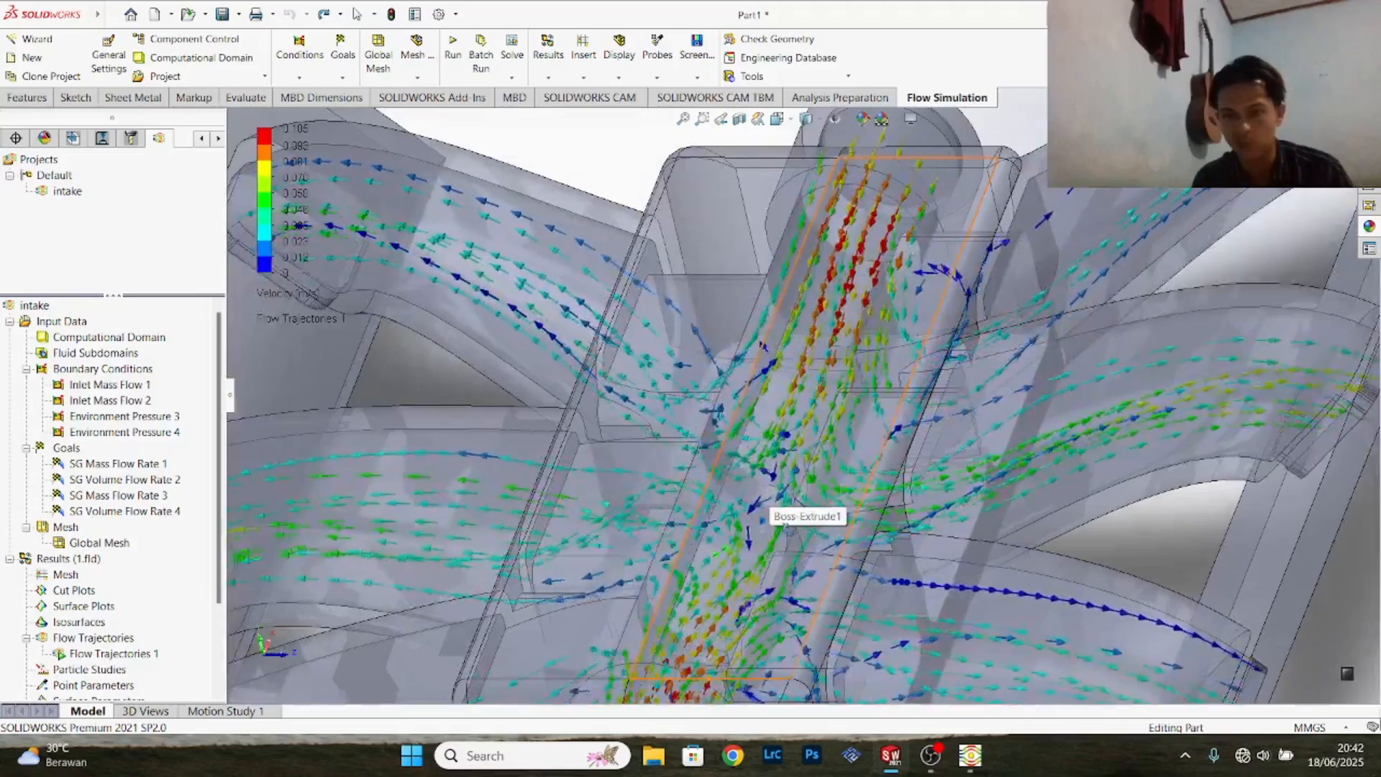
{"action": "middle_click_drag", "start_coordinate": [784, 527], "coordinate": [791, 500]}
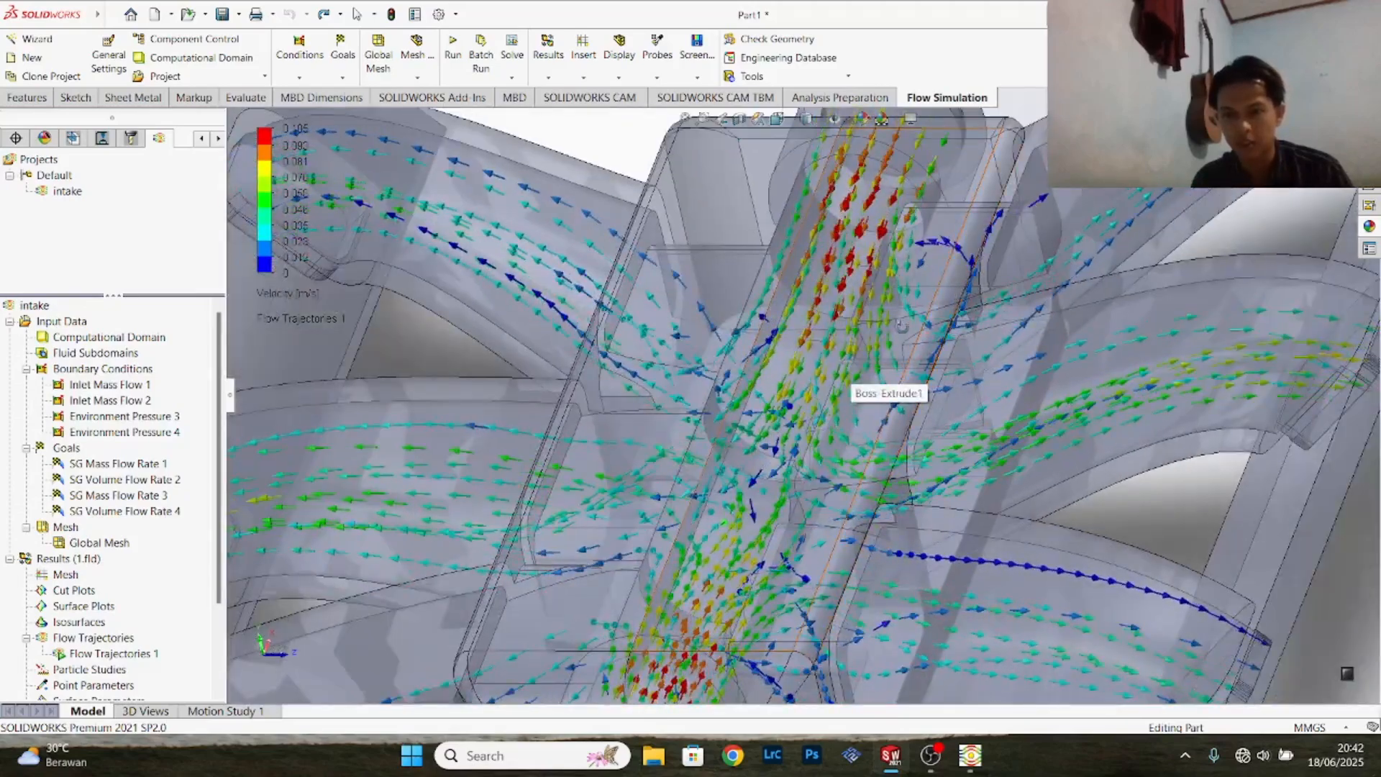
{"action": "scroll", "coordinate": [901, 326], "scroll_direction": "up", "scroll_amount": 2}
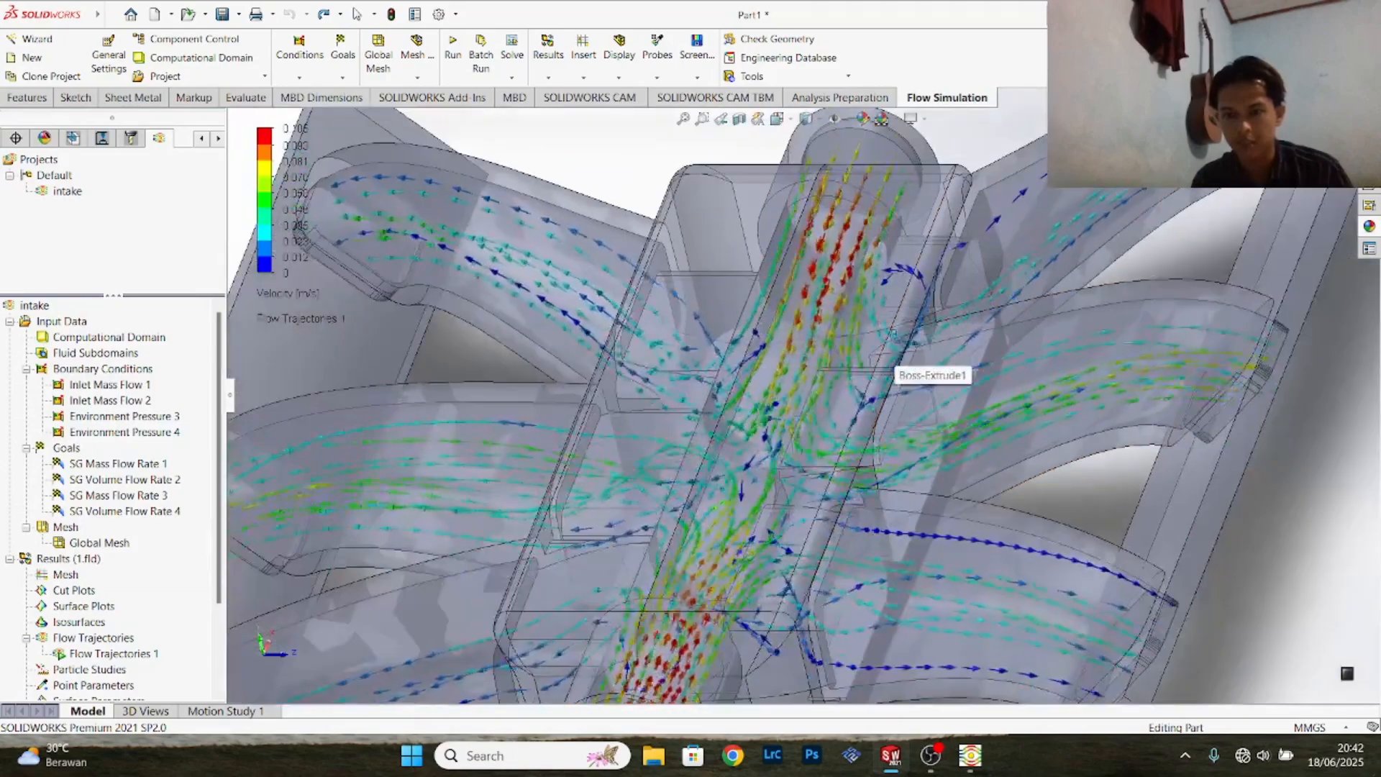
{"action": "scroll", "coordinate": [925, 346], "scroll_direction": "up", "scroll_amount": 2}
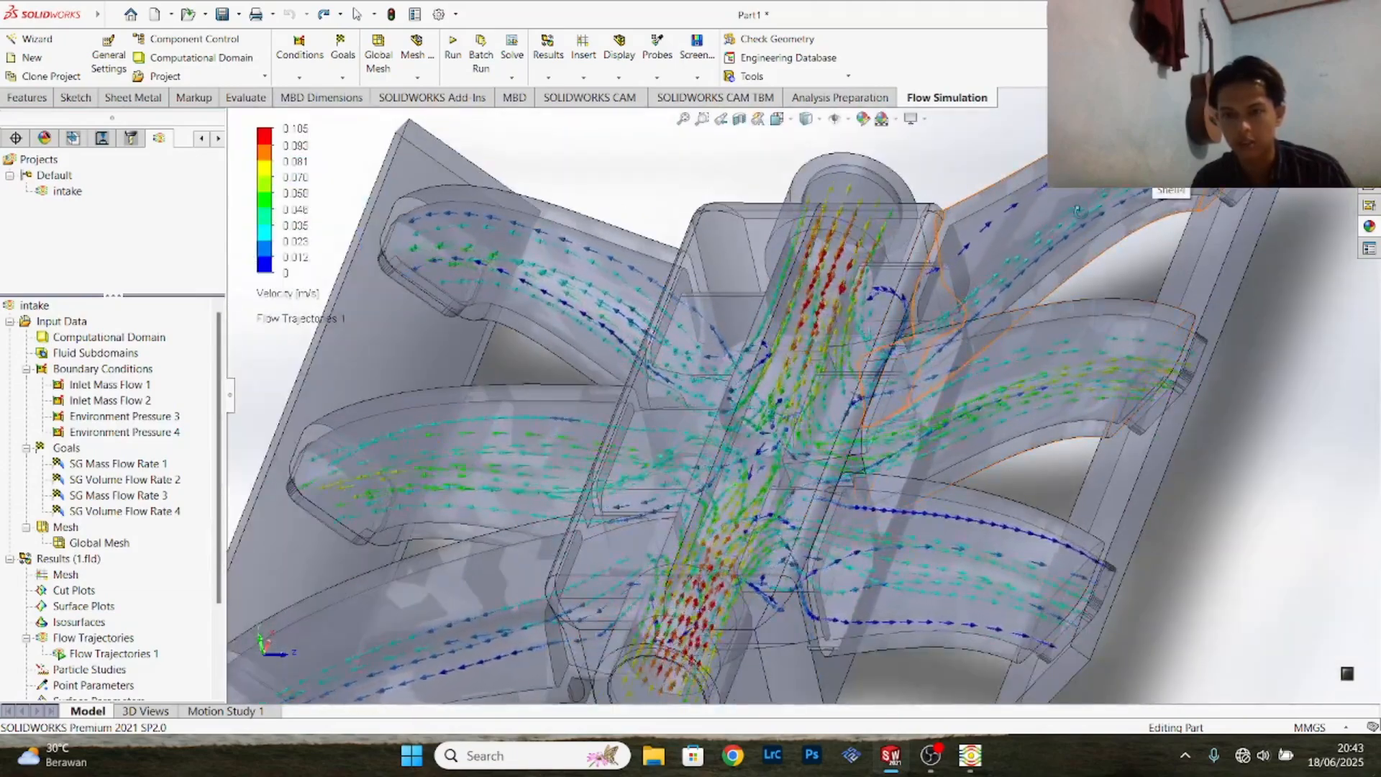
{"action": "scroll", "coordinate": [1078, 211], "scroll_direction": "up", "scroll_amount": 2}
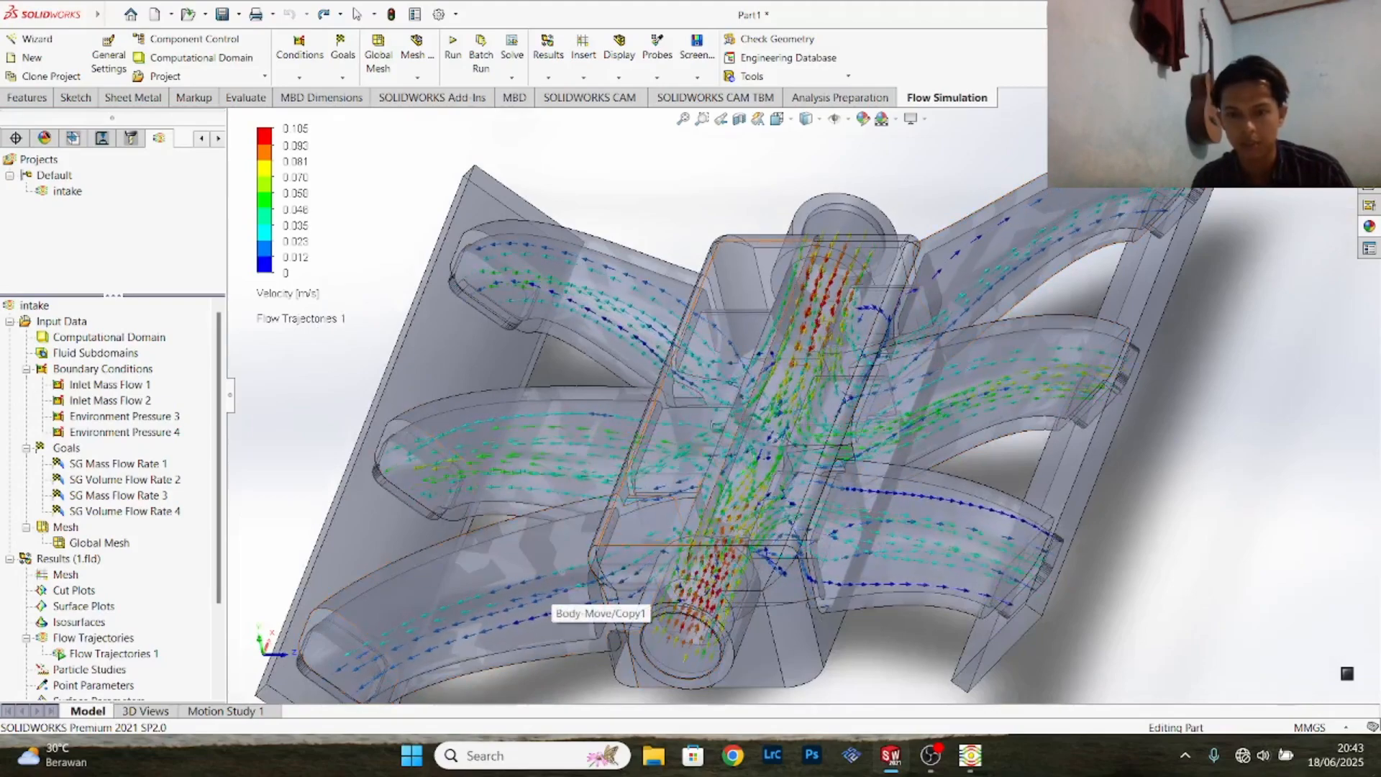
{"action": "scroll", "coordinate": [811, 408], "scroll_direction": "up", "scroll_amount": 2}
{"action": "scroll", "coordinate": [813, 408], "scroll_direction": "up", "scroll_amount": 2}
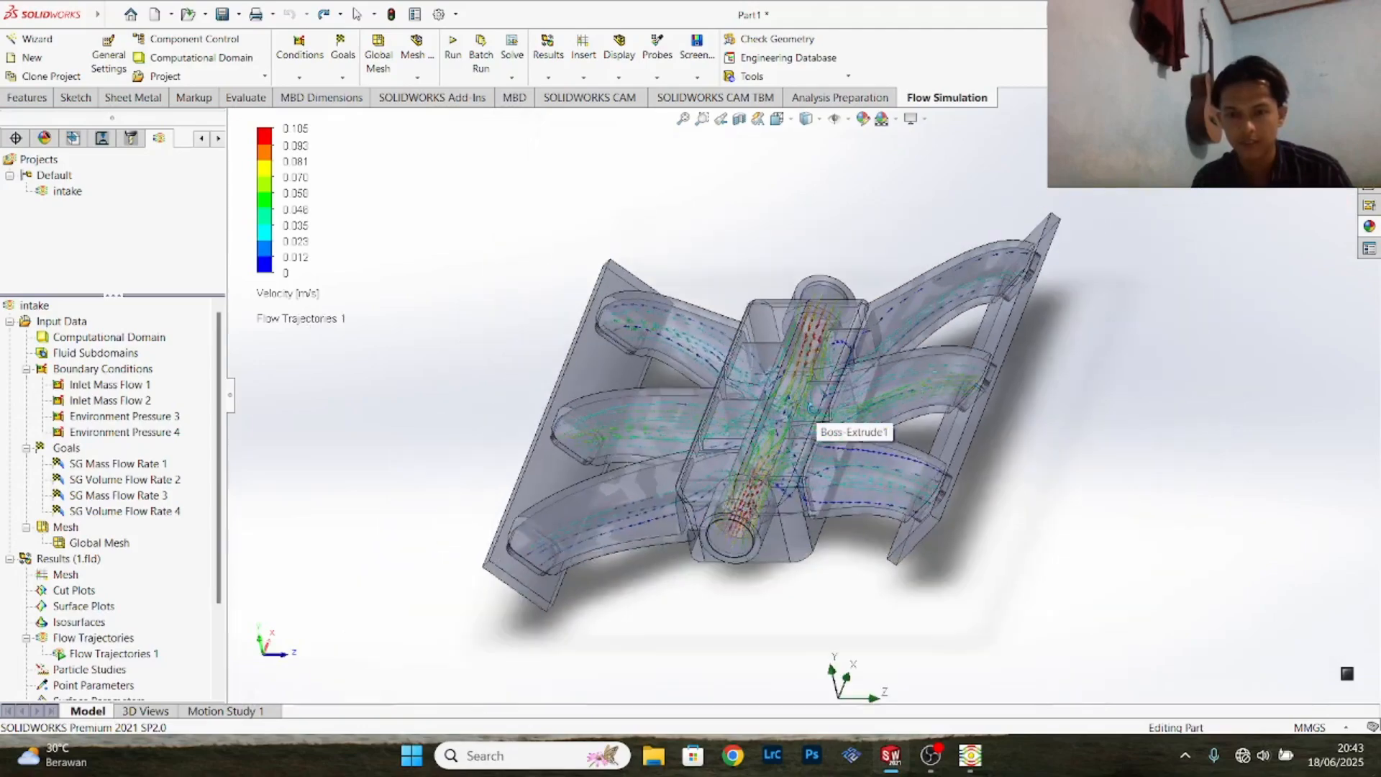
{"action": "scroll", "coordinate": [813, 409], "scroll_direction": "down", "scroll_amount": 3}
{"action": "scroll", "coordinate": [813, 409], "scroll_direction": "up", "scroll_amount": 1}
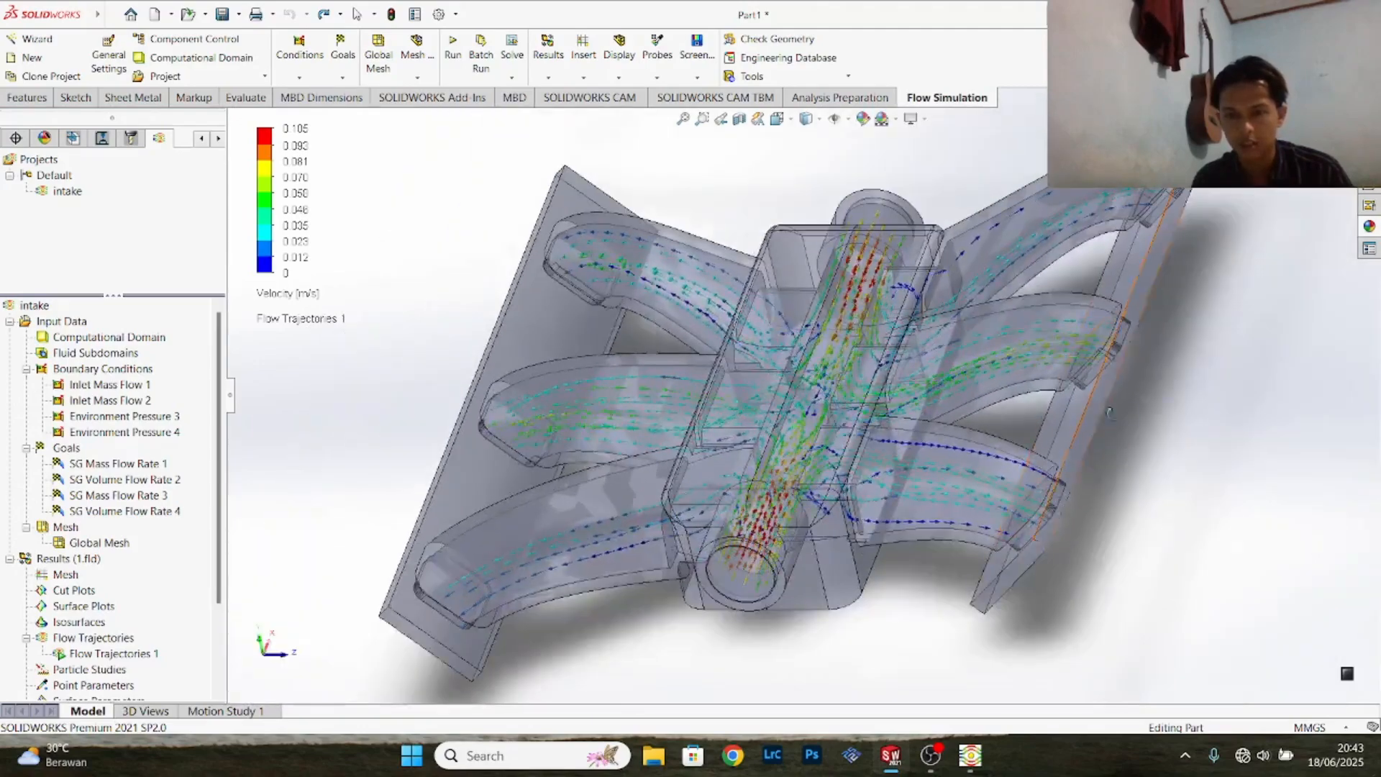
- Set the model transparency to 0.70 so the flow trajectories show more clearly through the manifold walls
{"action": "middle_click_drag", "start_coordinate": [813, 409], "coordinate": [870, 381]}
{"action": "scroll", "coordinate": [952, 452], "scroll_direction": "up", "scroll_amount": 3}
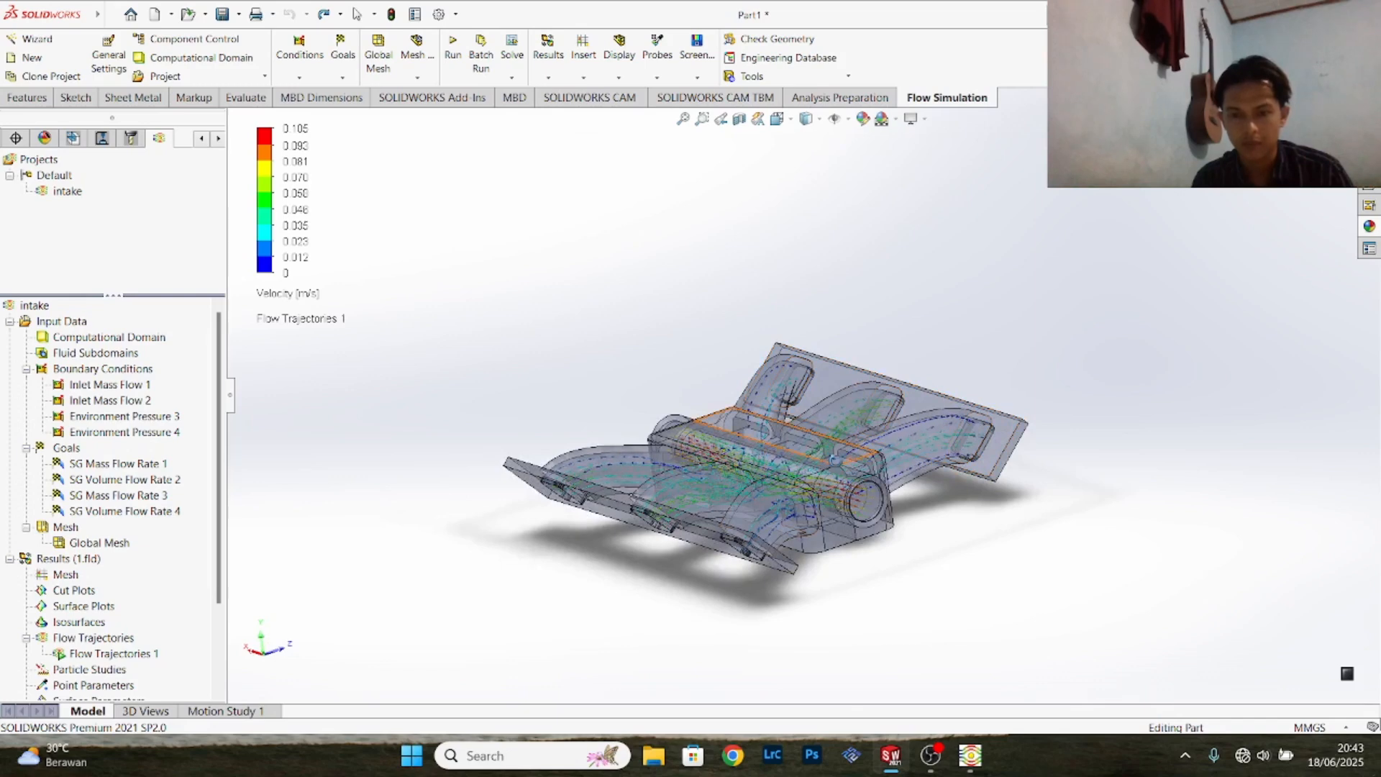
{"action": "scroll", "coordinate": [831, 460], "scroll_direction": "down", "scroll_amount": 2}
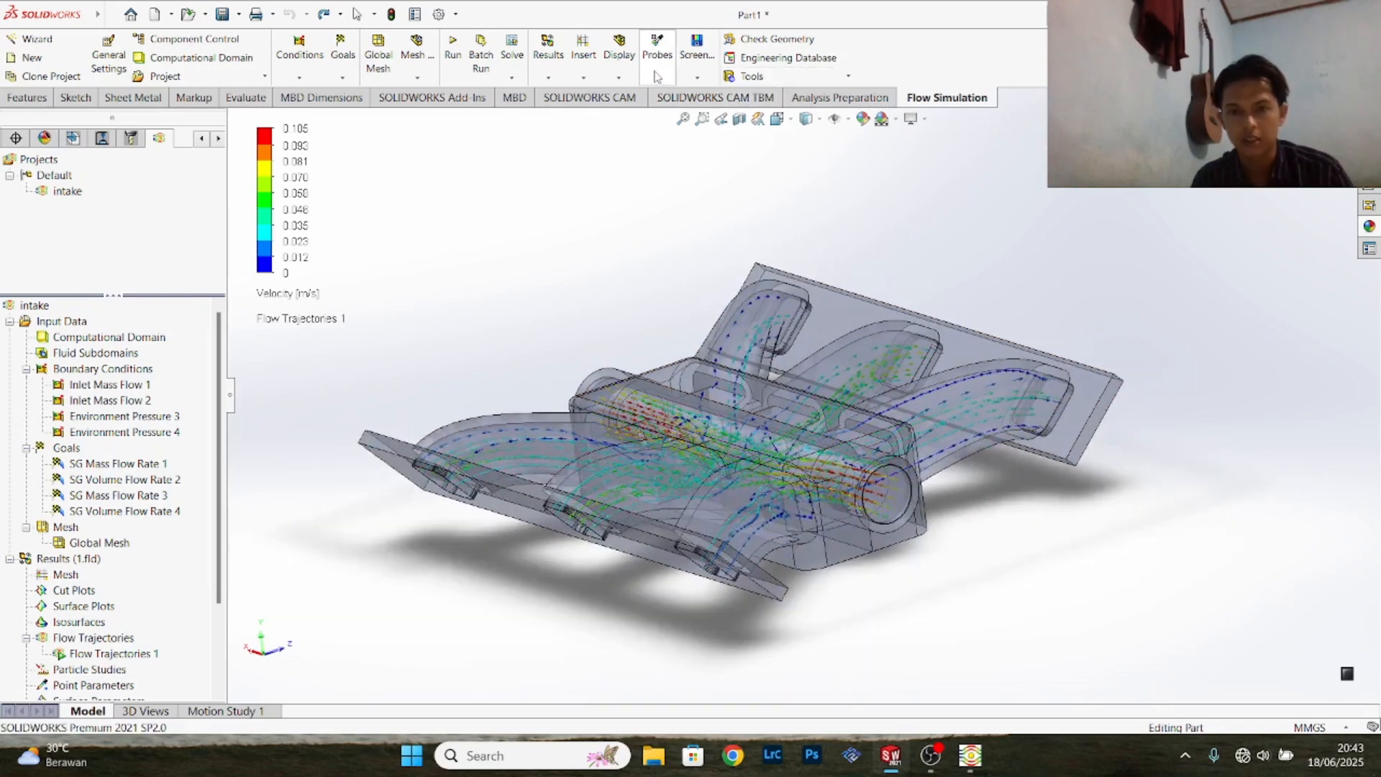
{"action": "left_click", "coordinate": [619, 77]}
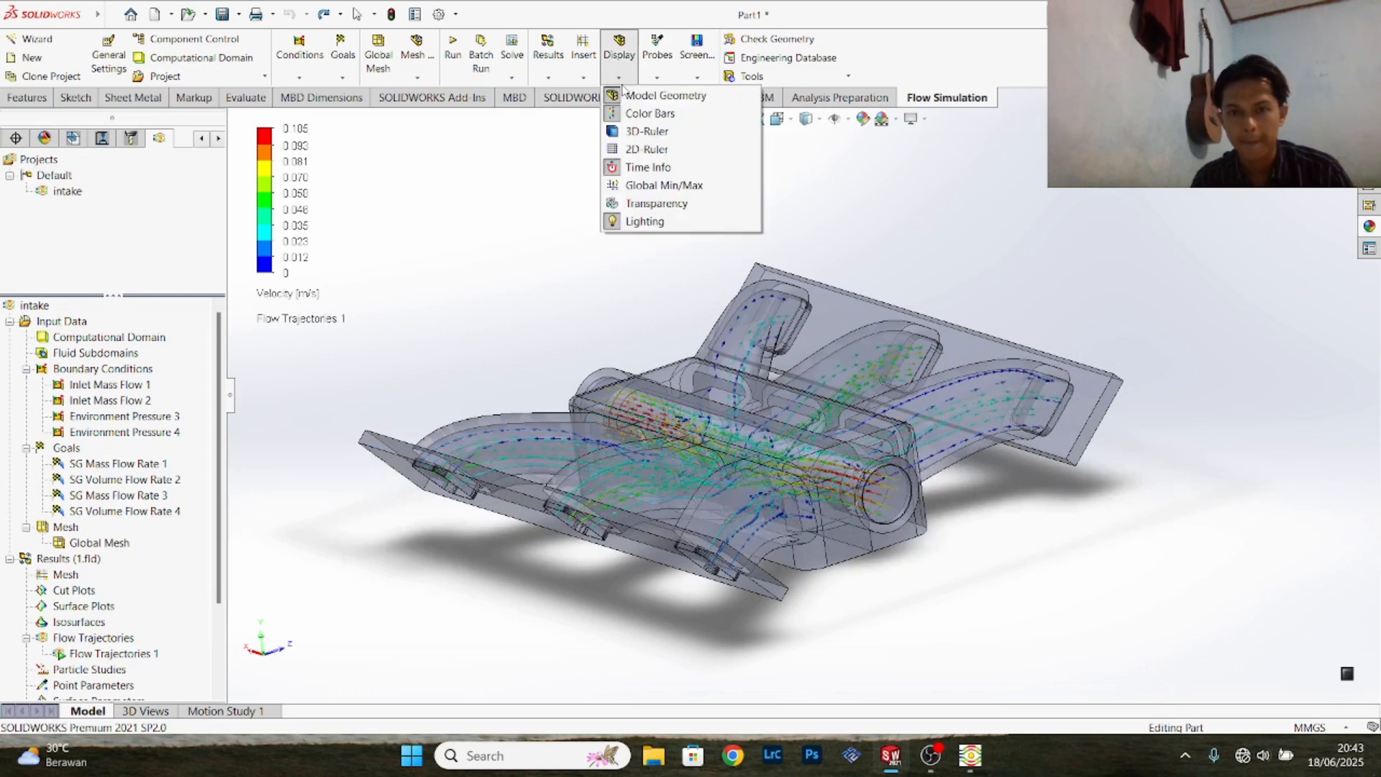
{"action": "left_click", "coordinate": [656, 203]}
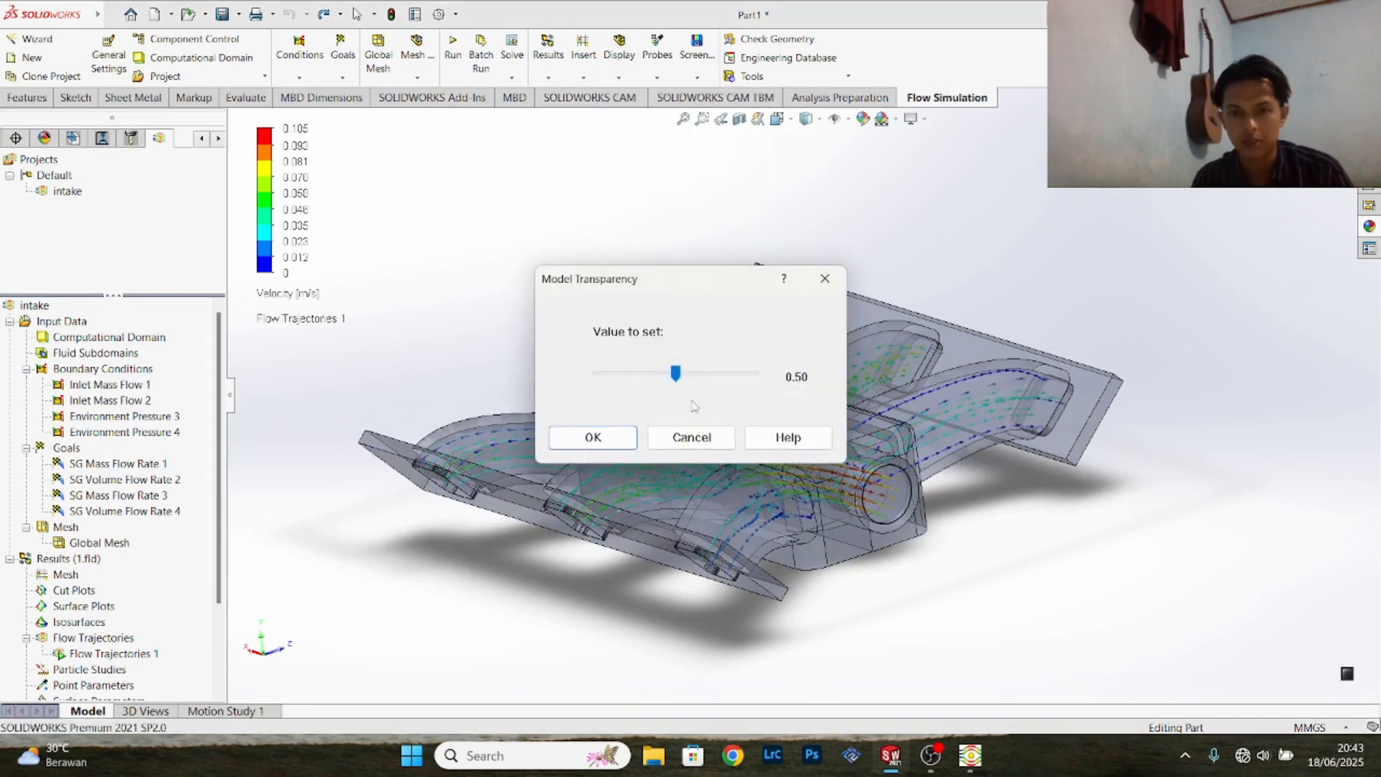
{"action": "left_click", "coordinate": [626, 439]}
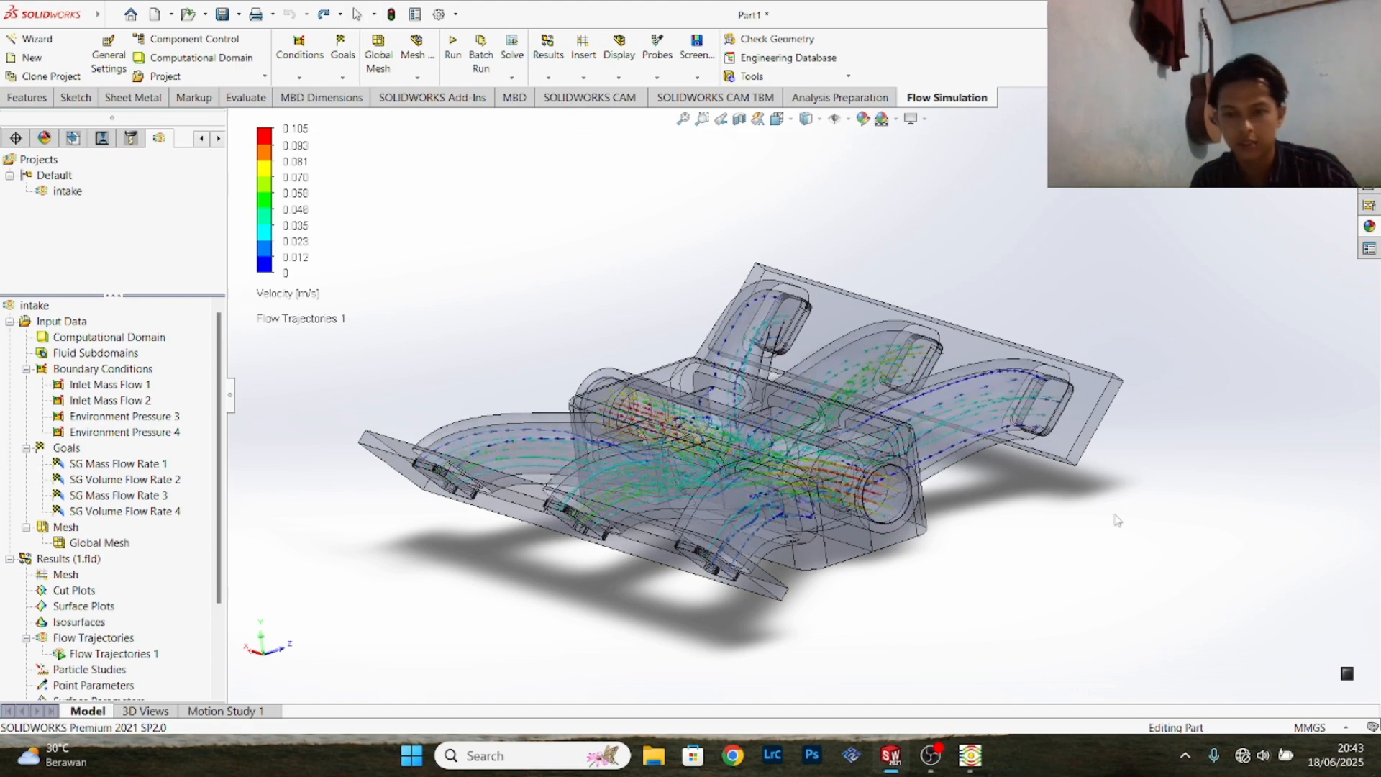
- Inspect the flow trajectories through the more transparent manifold from above and from both runner sides, and look over the available result types
{"action": "middle_click_drag", "start_coordinate": [1115, 521], "coordinate": [1107, 613]}
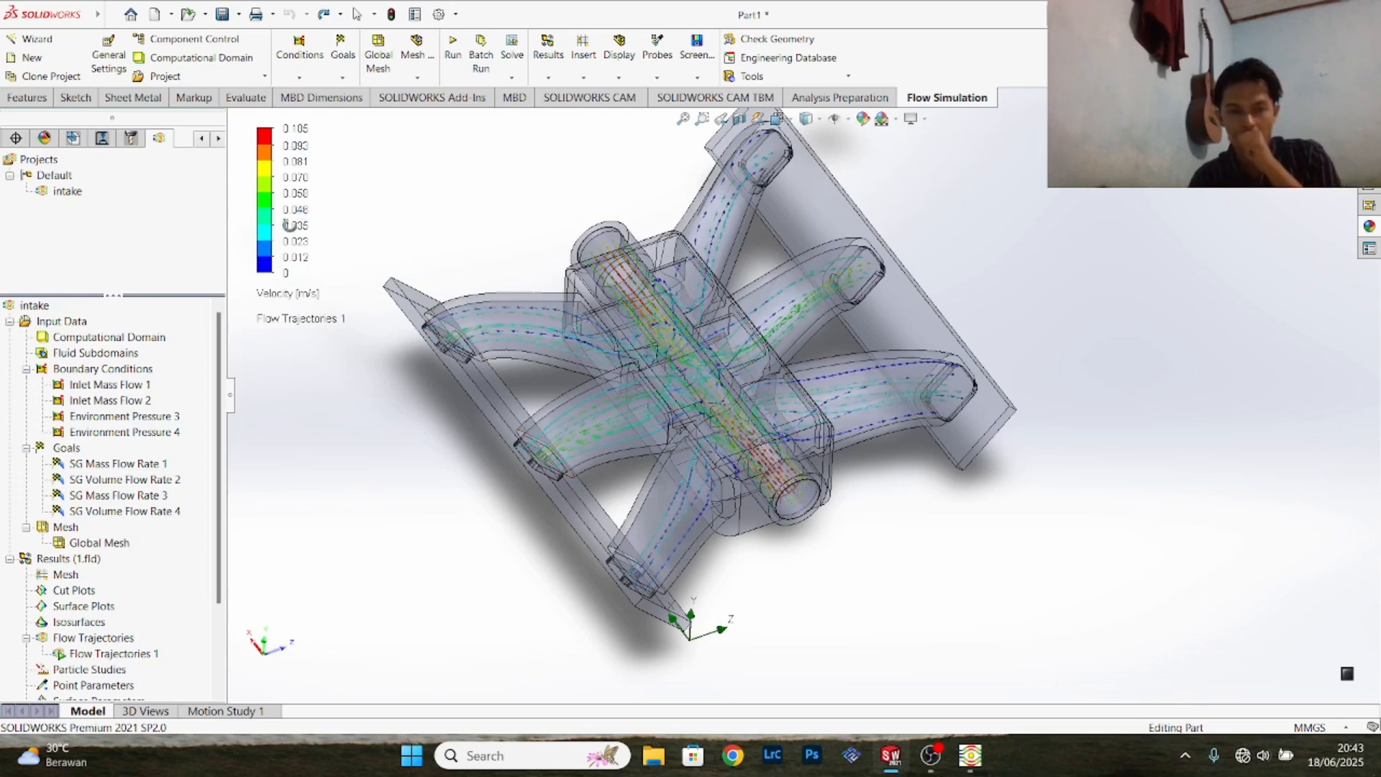
{"action": "key", "text": "Escape"}
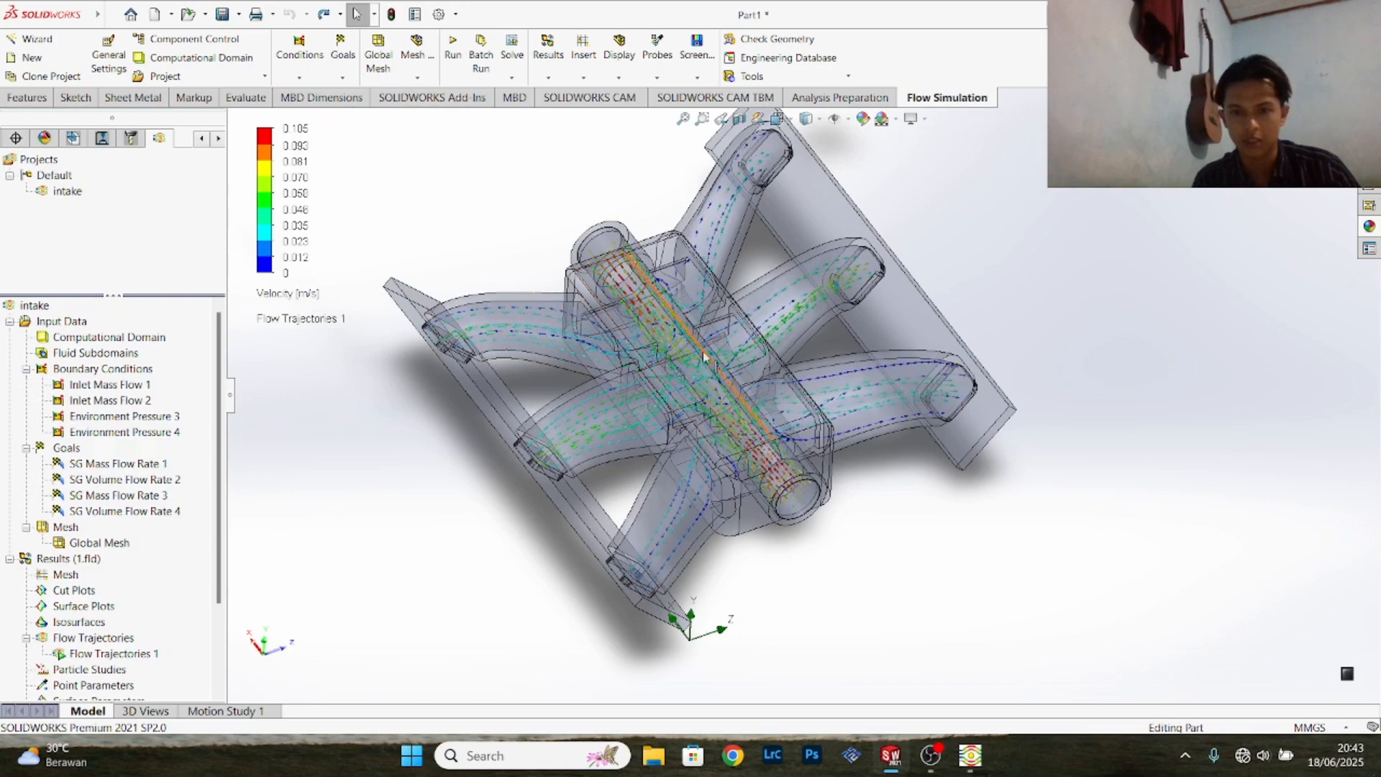
{"action": "scroll", "coordinate": [309, 392], "scroll_direction": "down", "scroll_amount": 3}
{"action": "scroll", "coordinate": [309, 391], "scroll_direction": "up", "scroll_amount": 4}
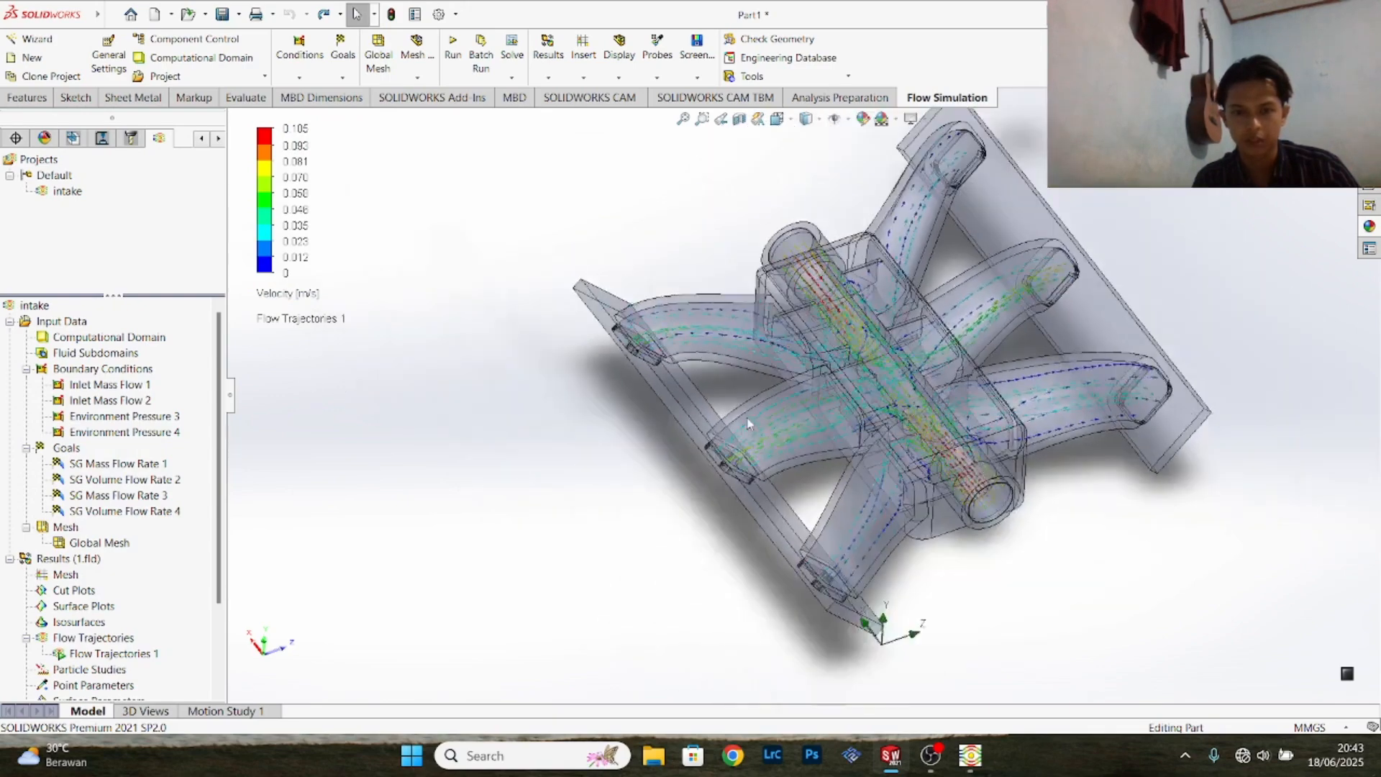
{"action": "scroll", "coordinate": [1007, 465], "scroll_direction": "down", "scroll_amount": 3}
{"action": "scroll", "coordinate": [990, 451], "scroll_direction": "up", "scroll_amount": 3}
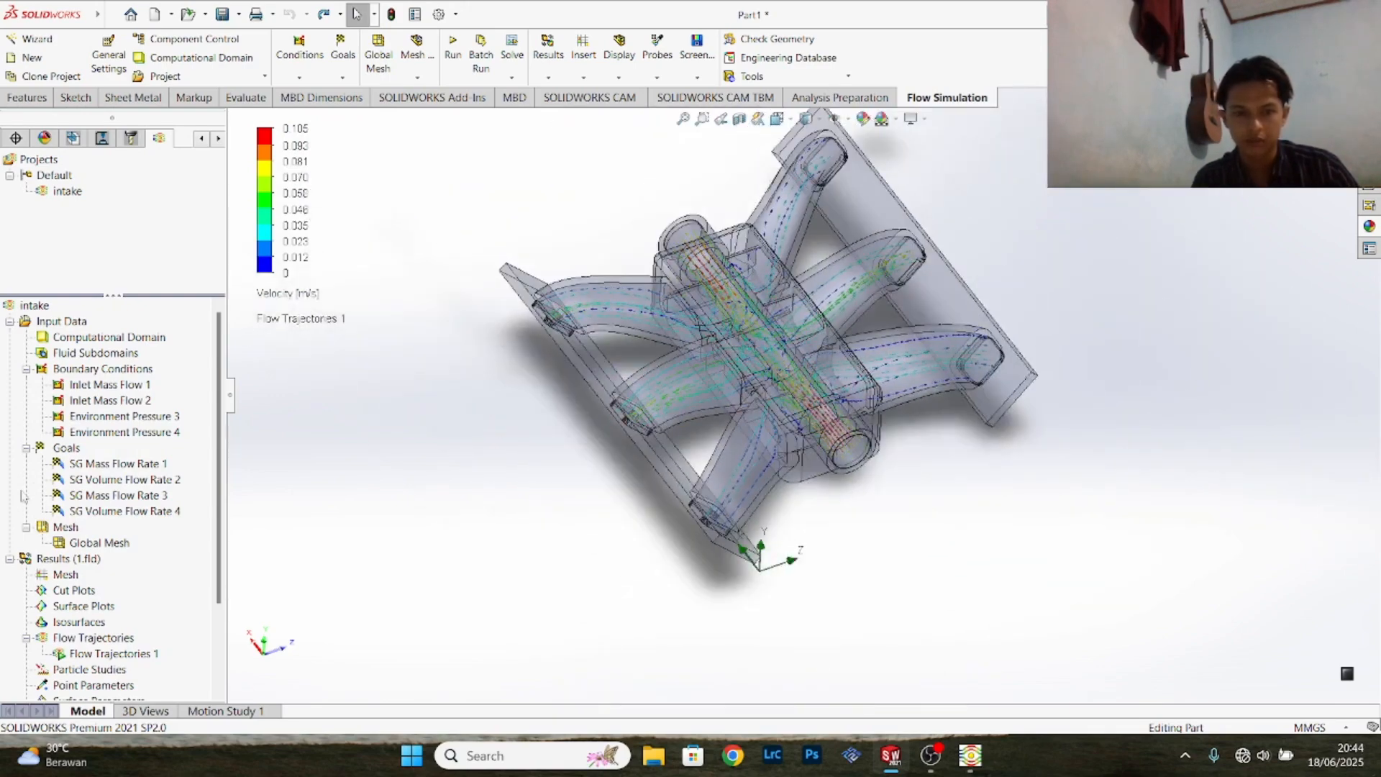
{"action": "scroll", "coordinate": [36, 497], "scroll_direction": "down", "scroll_amount": 3}
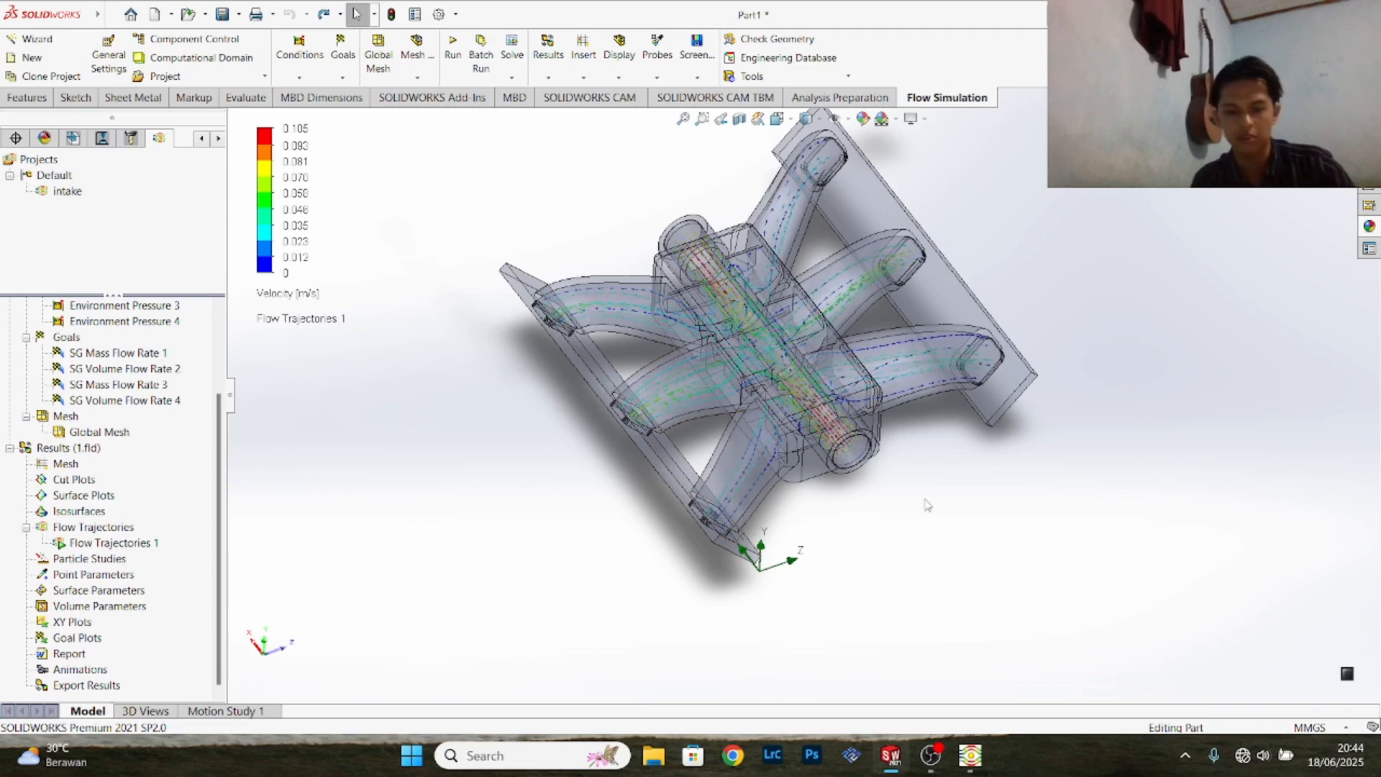
{"action": "middle_click_drag", "start_coordinate": [921, 478], "coordinate": [931, 422]}
{"action": "scroll", "coordinate": [824, 378], "scroll_direction": "up", "scroll_amount": 3}
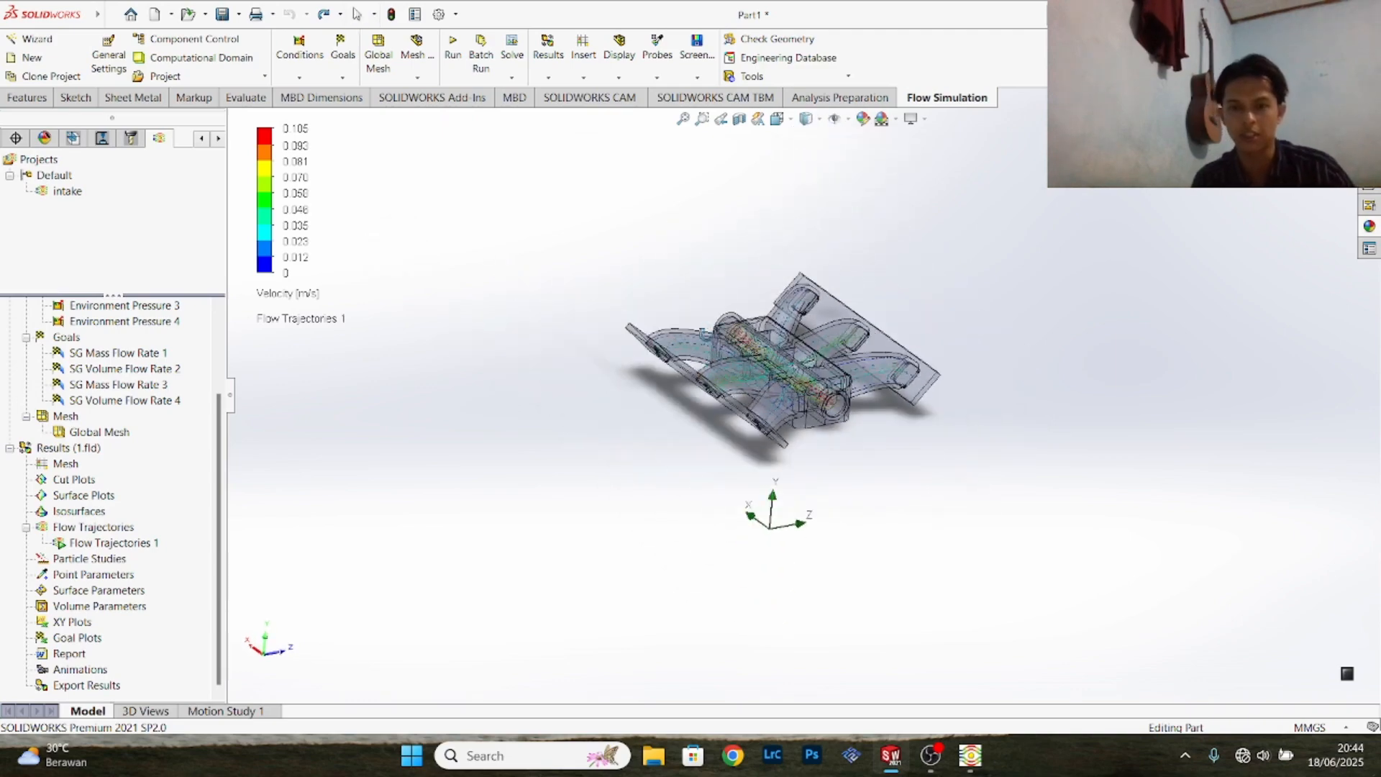
{"action": "scroll", "coordinate": [700, 317], "scroll_direction": "down", "scroll_amount": 4}
{"action": "scroll", "coordinate": [760, 394], "scroll_direction": "up", "scroll_amount": 3}
{"action": "scroll", "coordinate": [928, 400], "scroll_direction": "down", "scroll_amount": 4}
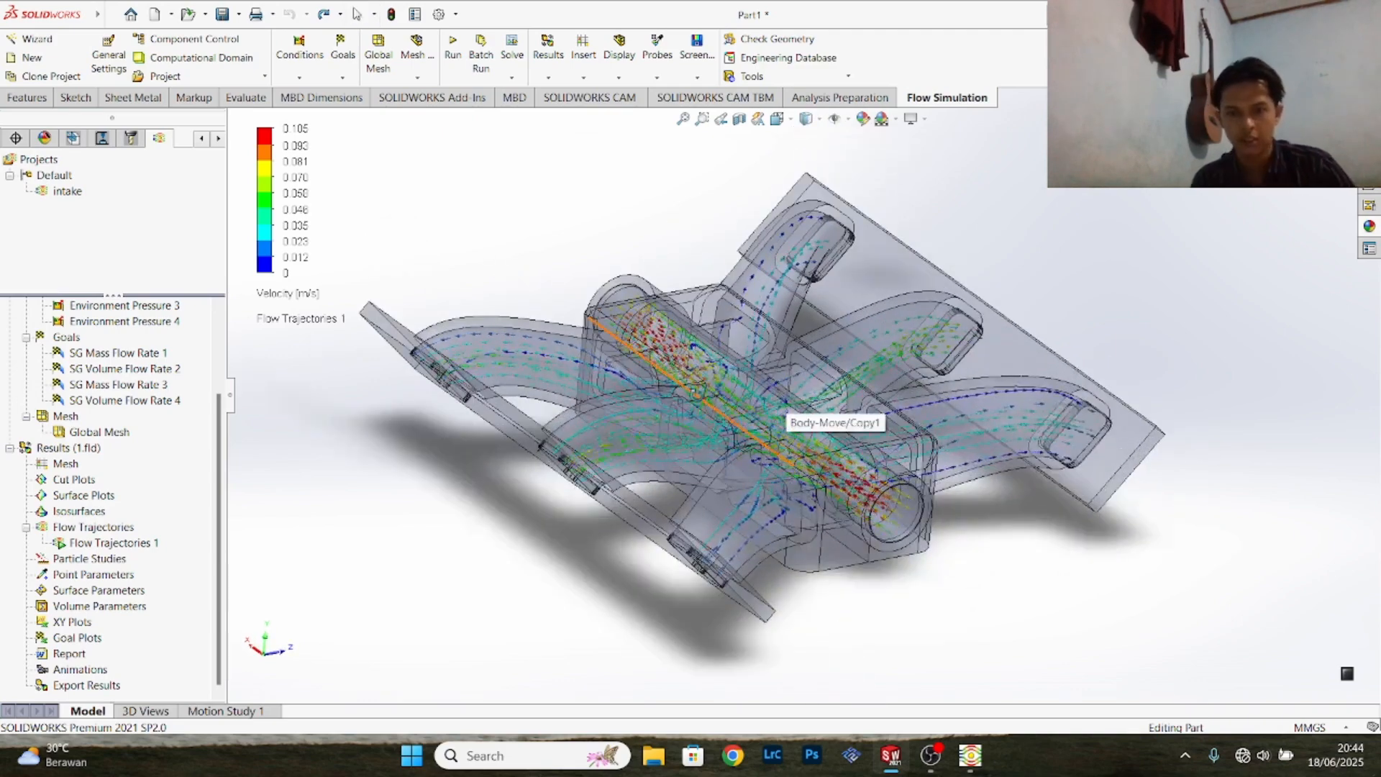
{"action": "scroll", "coordinate": [785, 416], "scroll_direction": "down", "scroll_amount": 2}
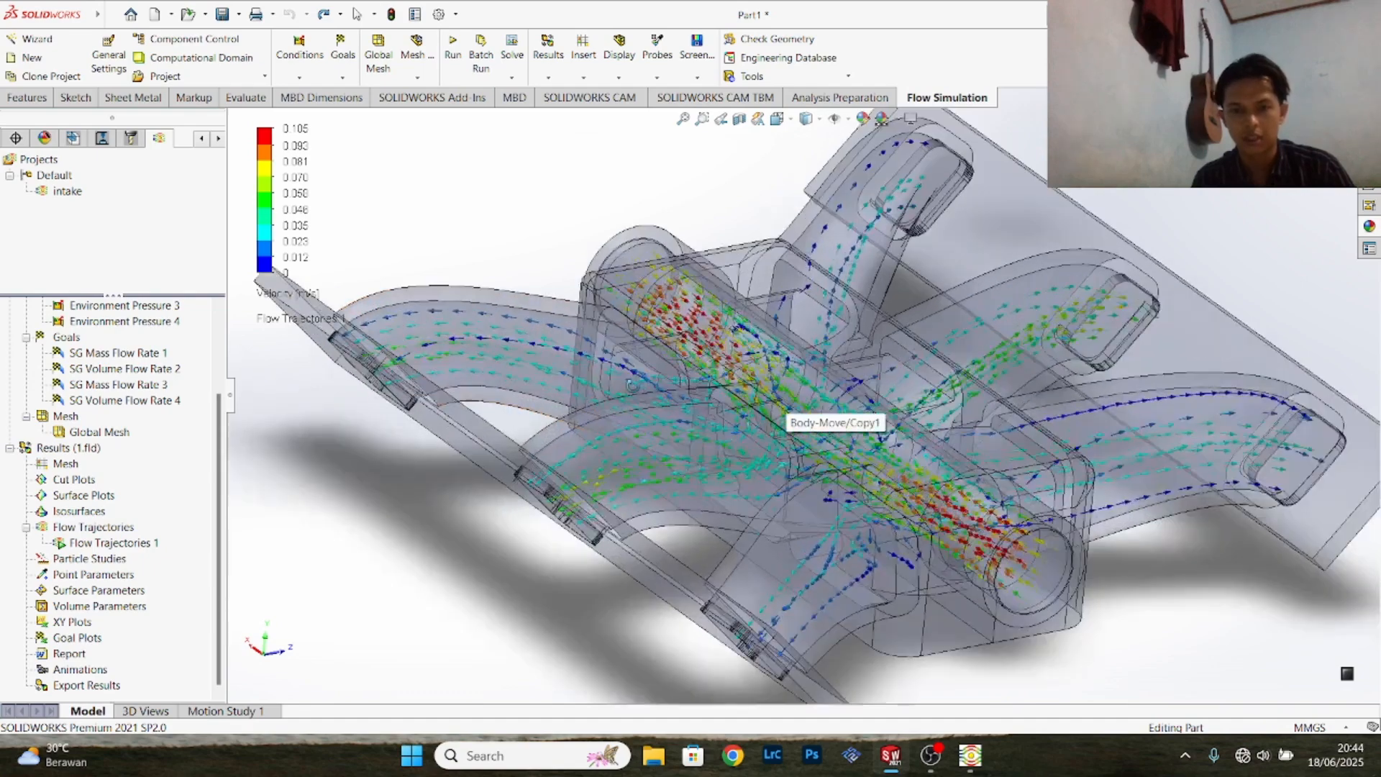
{"action": "scroll", "coordinate": [785, 416], "scroll_direction": "up", "scroll_amount": 4}
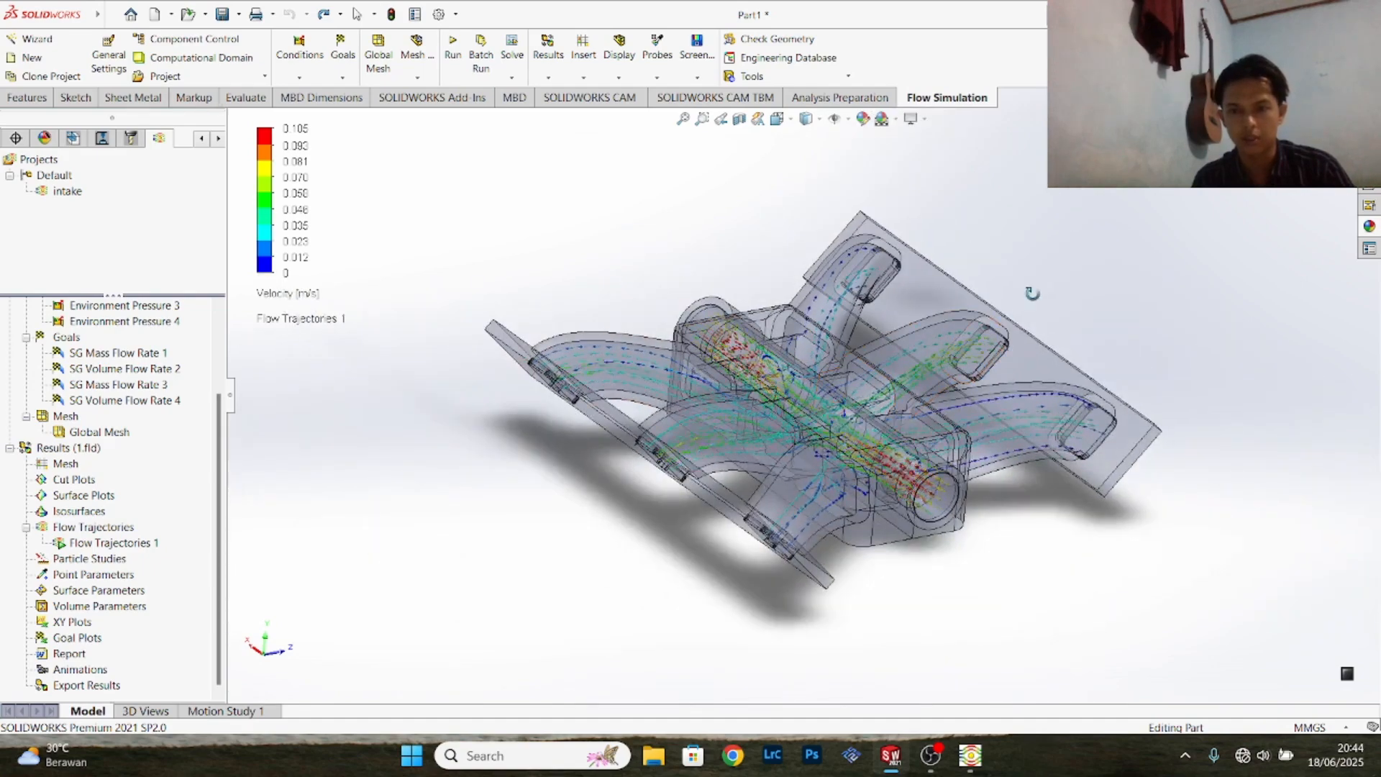
{"action": "middle_click_drag", "start_coordinate": [1033, 294], "coordinate": [965, 344]}
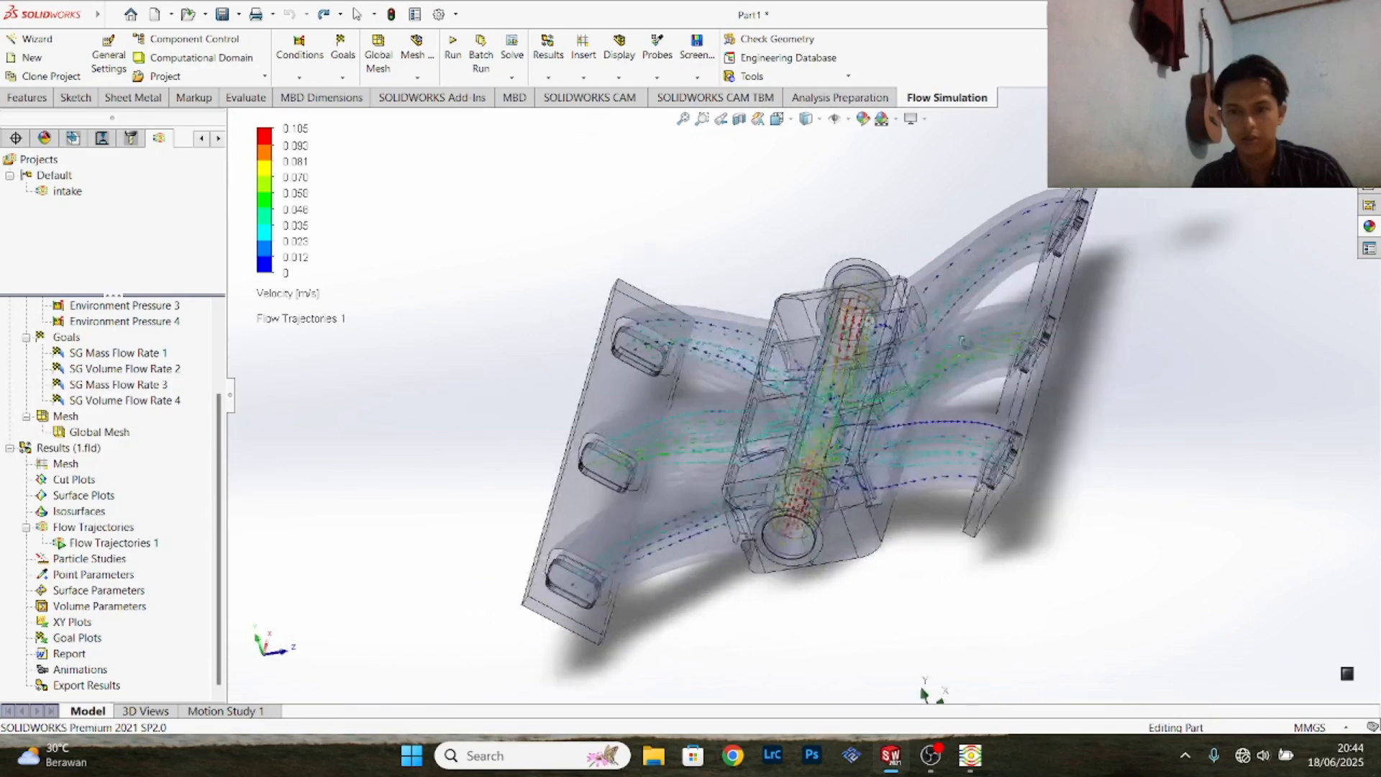
{"action": "middle_click_drag", "start_coordinate": [924, 694], "coordinate": [792, 699]}
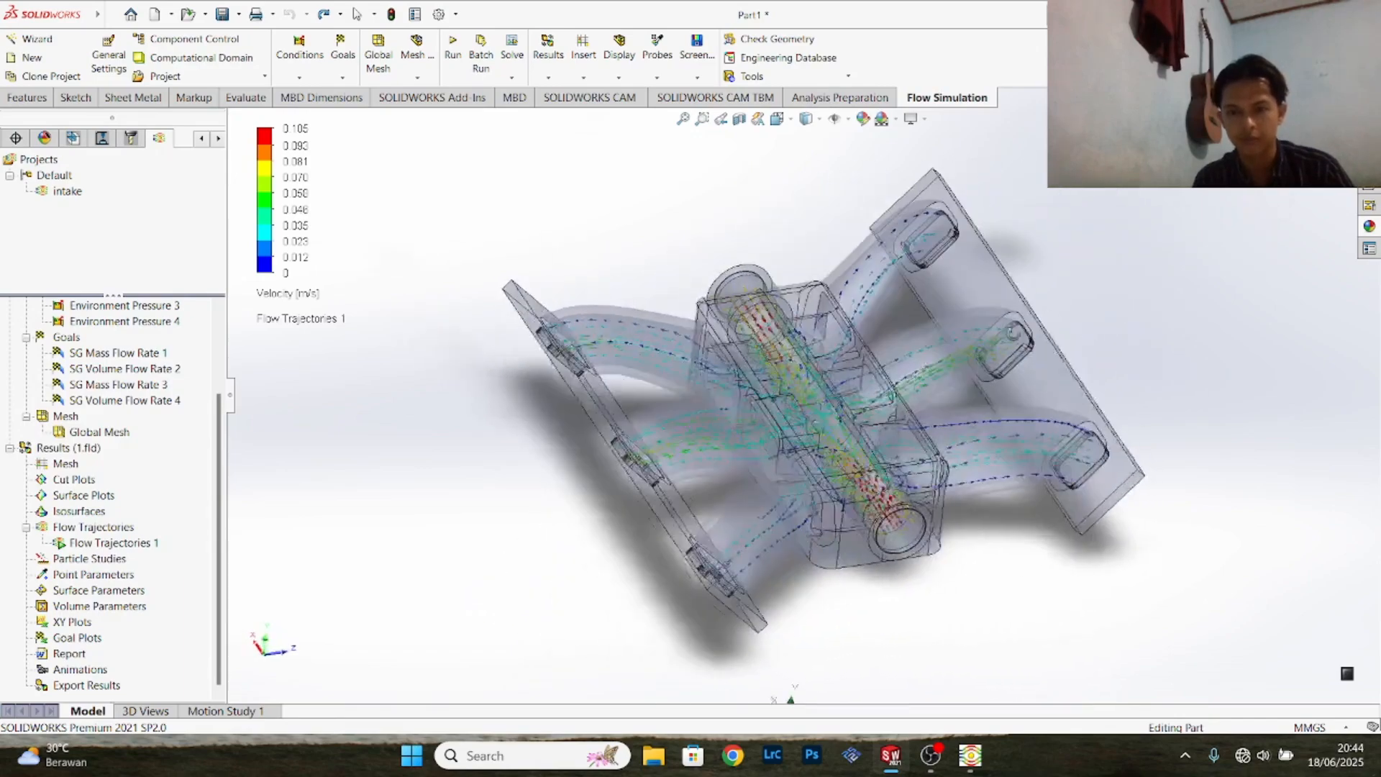
{"action": "middle_click_drag", "start_coordinate": [863, 403], "coordinate": [1023, 331]}
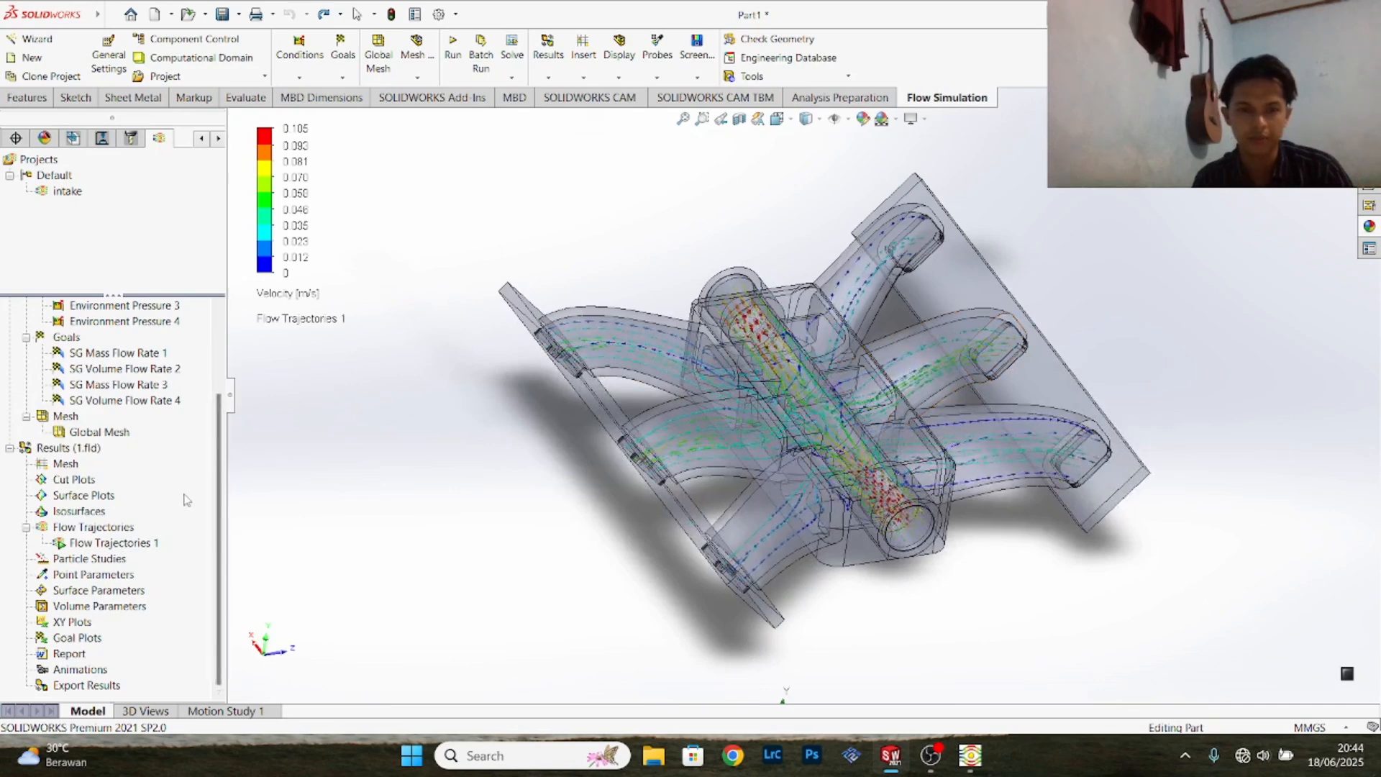